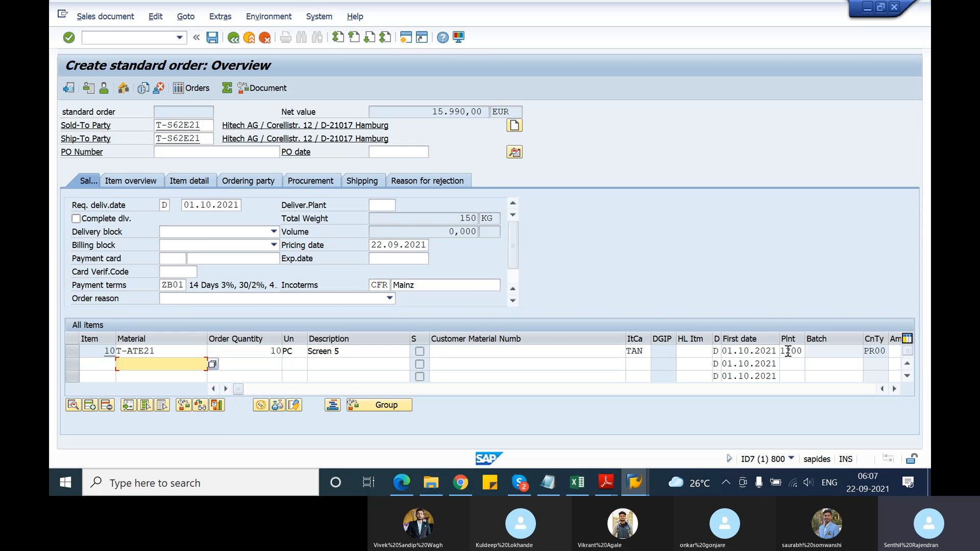
# Clear the plant of item 10 (T-ATE21) and save the standard order as an incomplete document
pyautogui.click(783, 351)
pyautogui.press('Delete')
pyautogui.press('Delete')
pyautogui.press('Delete')
pyautogui.press('Delete')
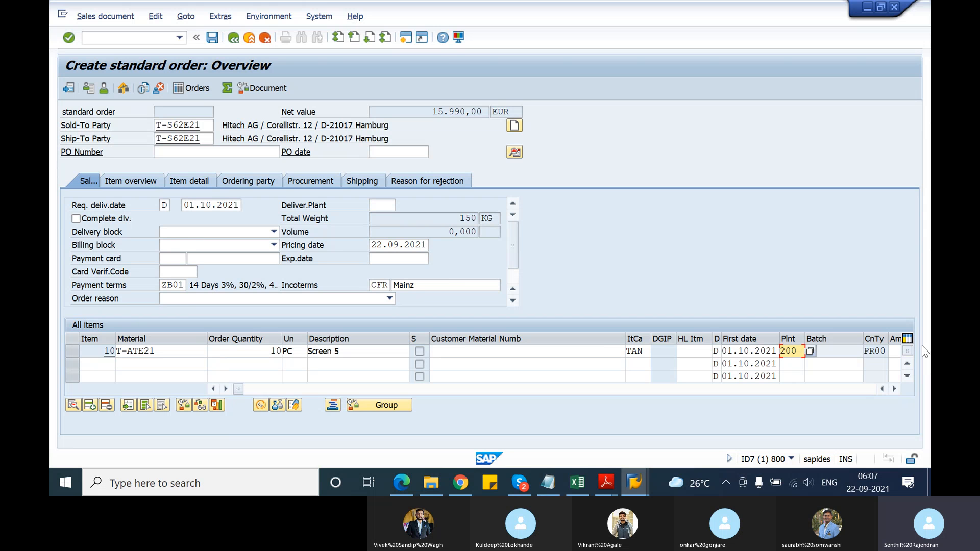
pyautogui.press('Return')
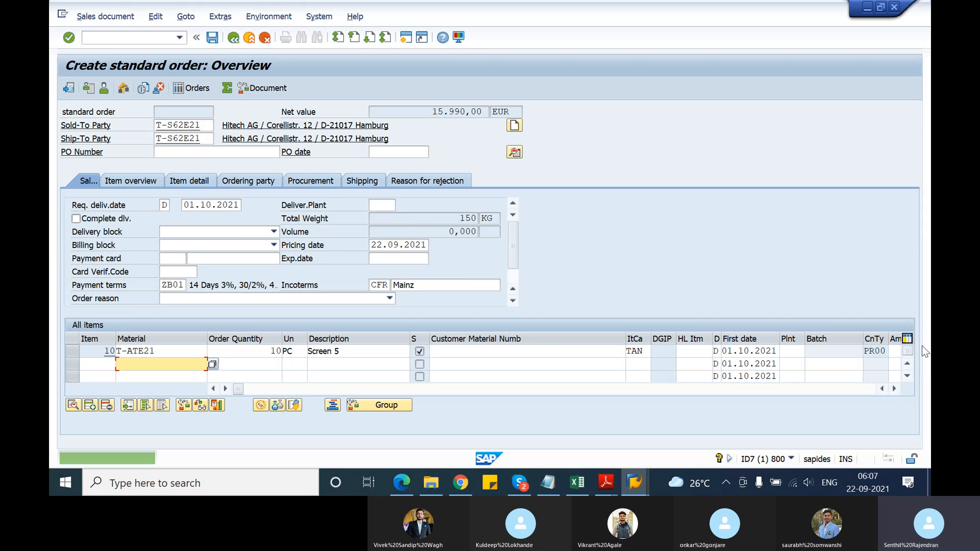
pyautogui.press('Return')
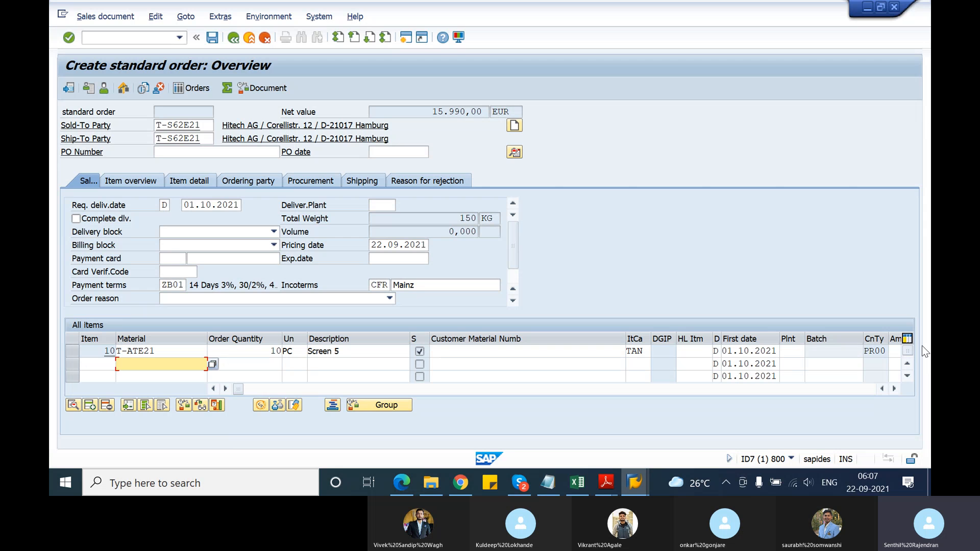
pyautogui.click(213, 37)
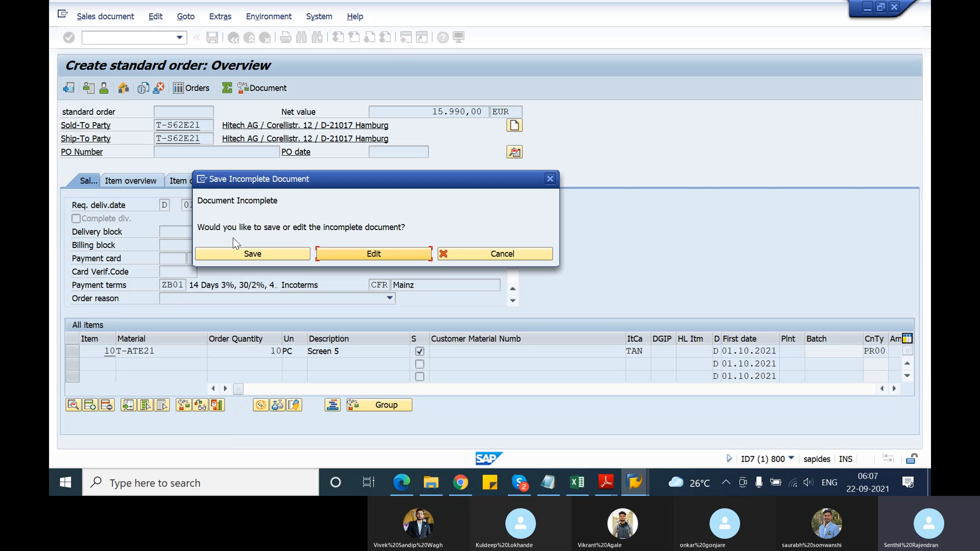
pyautogui.click(286, 255)
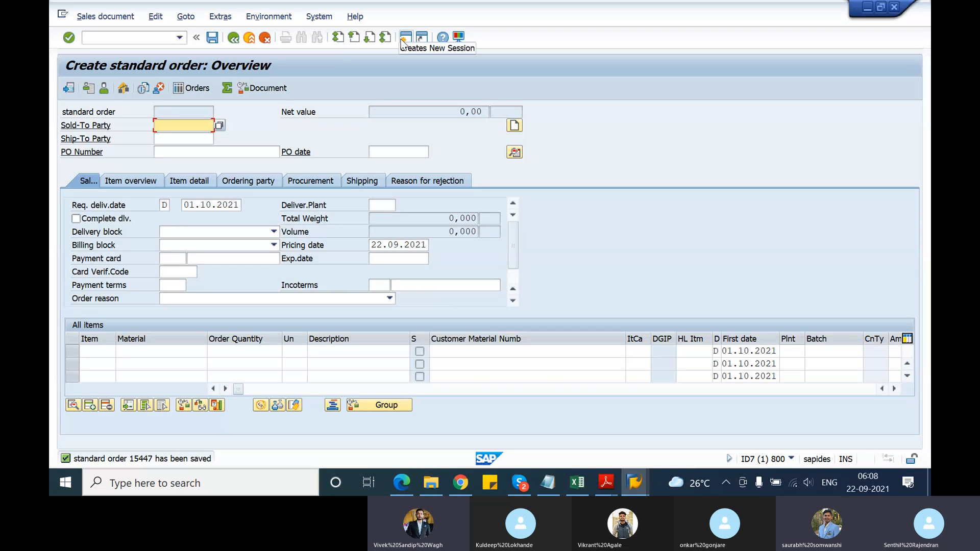
# Go to the Customizing: Execute Project transaction and display the SAP Reference IMG
pyautogui.click(122, 37)
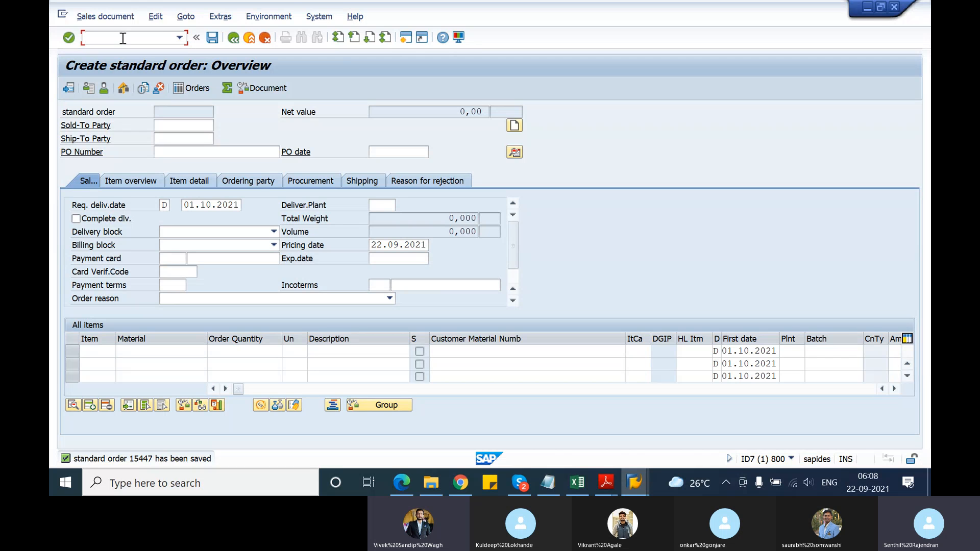
pyautogui.write('/nspro')
pyautogui.press('Return')
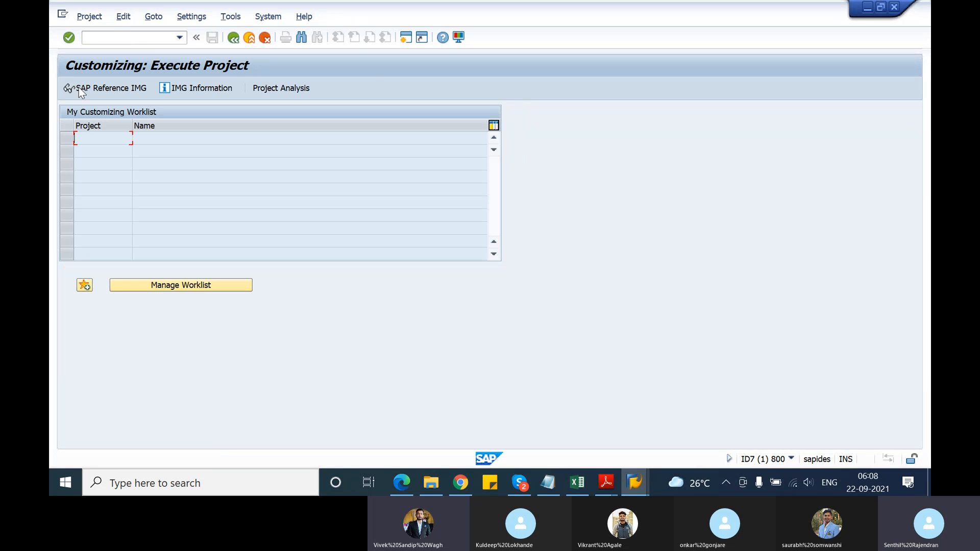
pyautogui.click(80, 89)
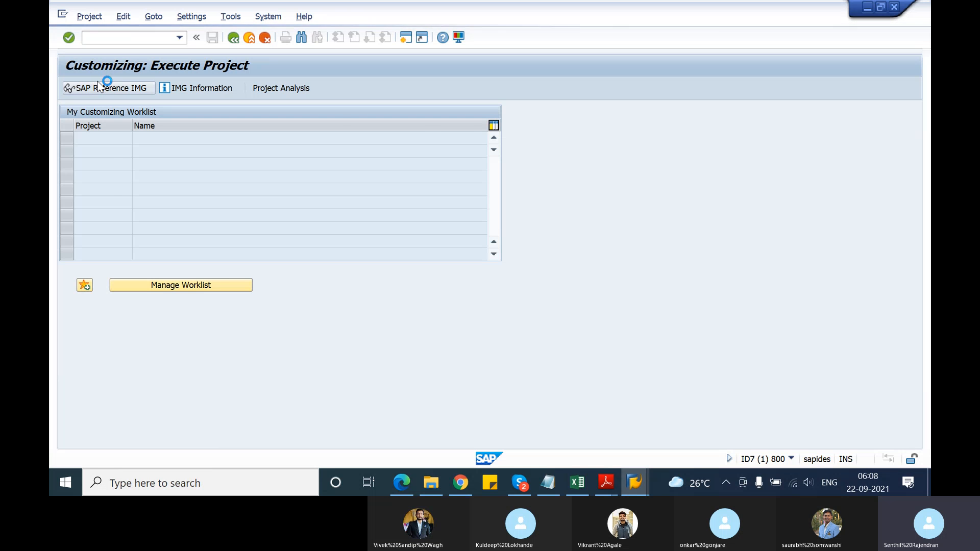
# Open Define Incompleteness Procedures under Sales and Distribution, Basic Functions, Log of Incomplete Items
pyautogui.scroll(-3, 124, 286)
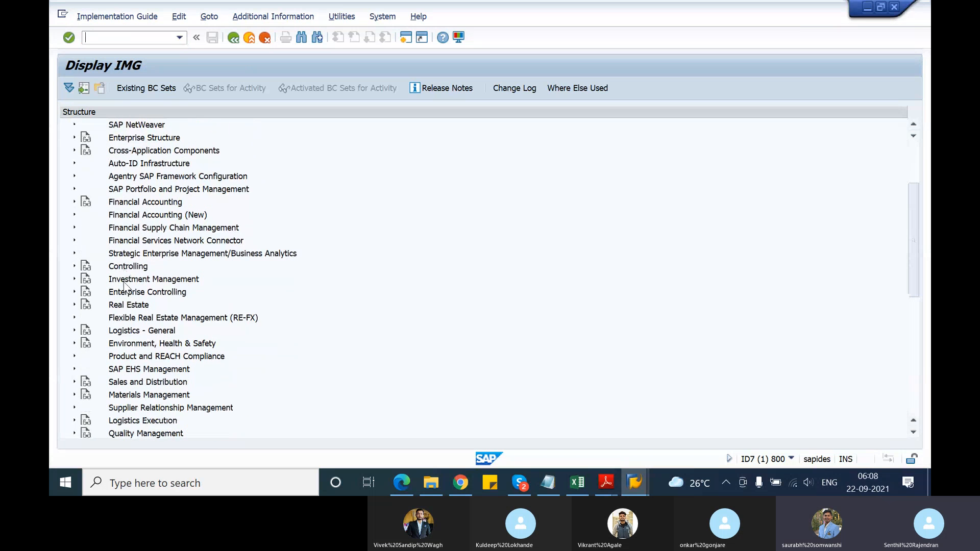
pyautogui.click(75, 383)
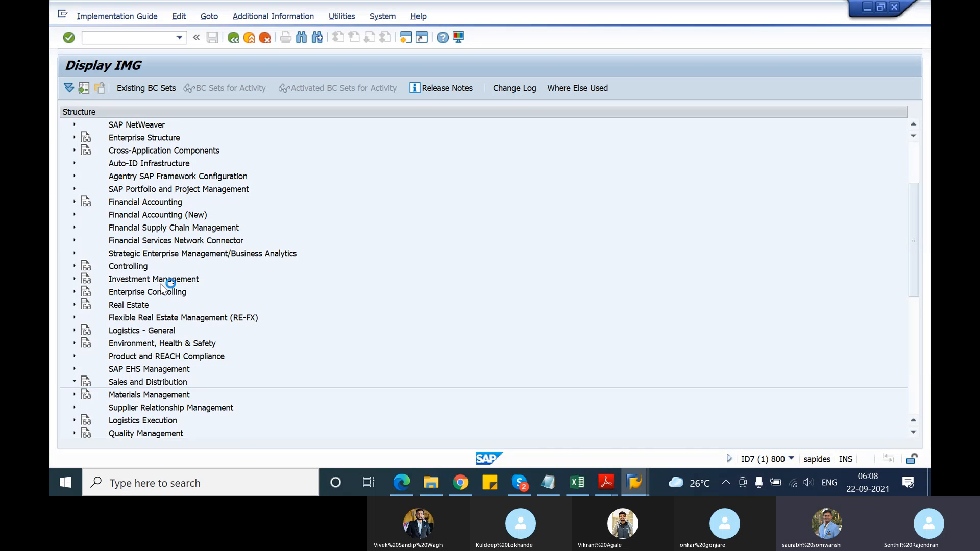
pyautogui.scroll(-2, 160, 285)
pyautogui.scroll(1, 161, 284)
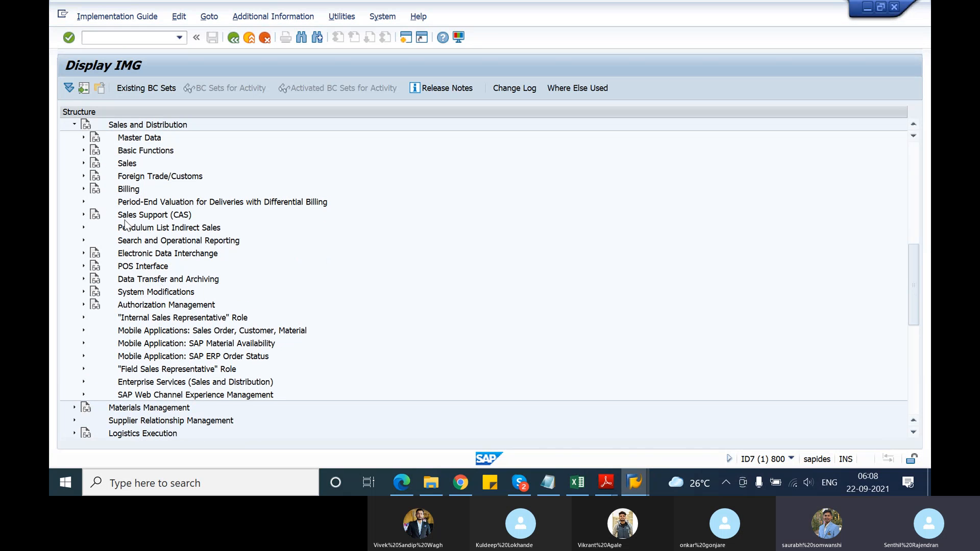
pyautogui.click(84, 151)
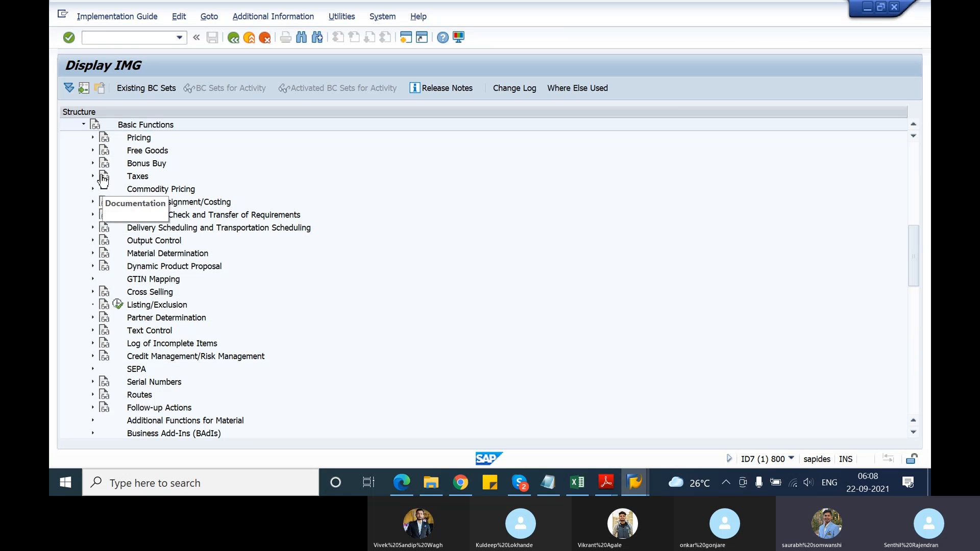
pyautogui.click(93, 343)
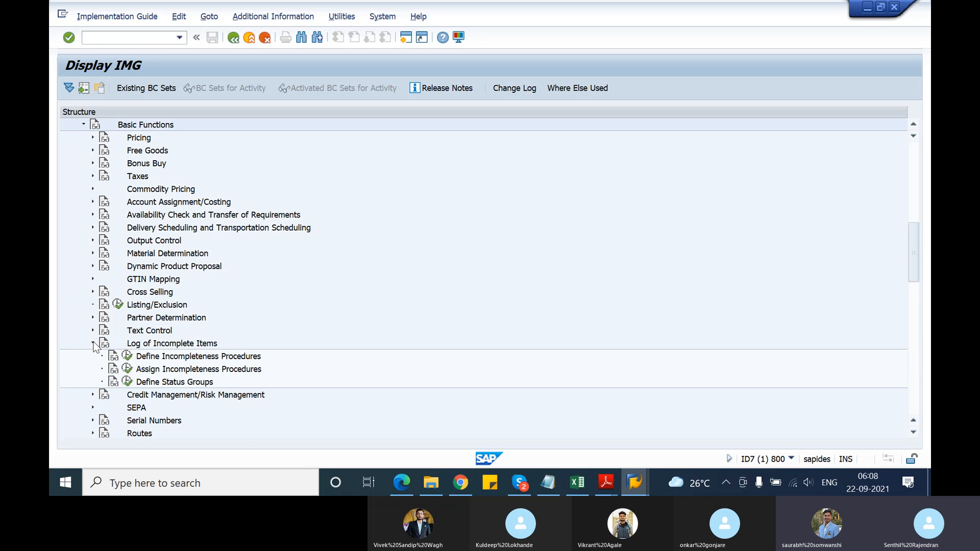
pyautogui.scroll(-1, 117, 339)
pyautogui.click(126, 331)
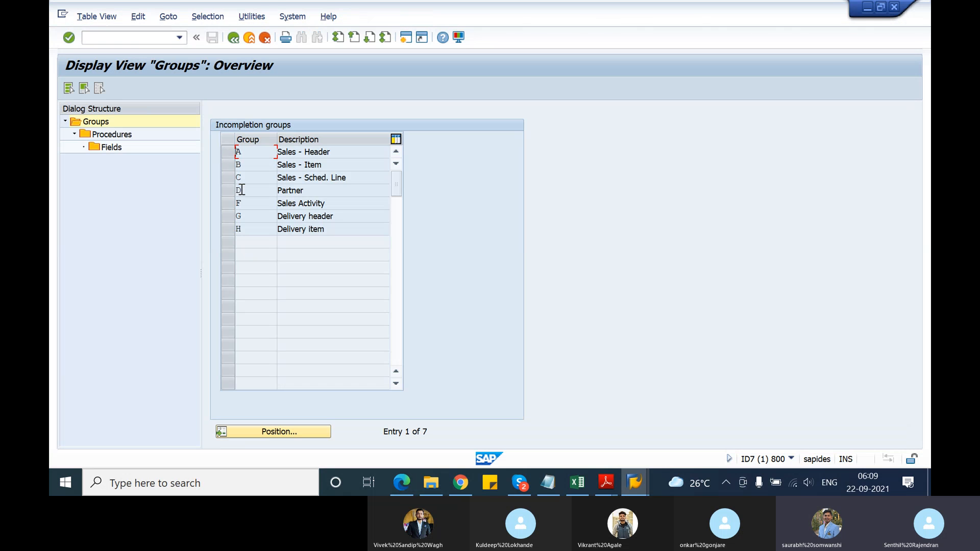
# Display the incompletion fields of procedure 11 (Sales Order) in group A (Sales - Header)
pyautogui.click(225, 156)
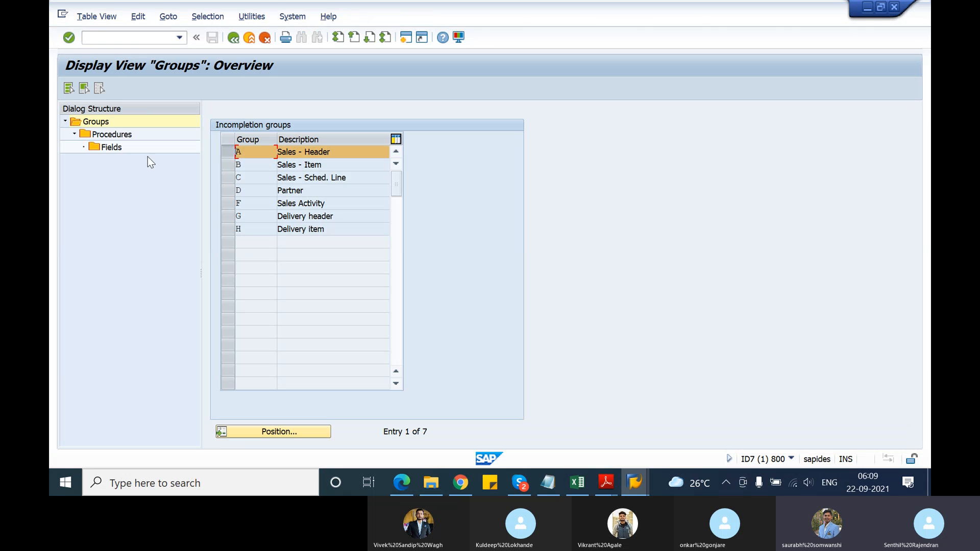
pyautogui.click(112, 139)
pyautogui.doubleClick(112, 136)
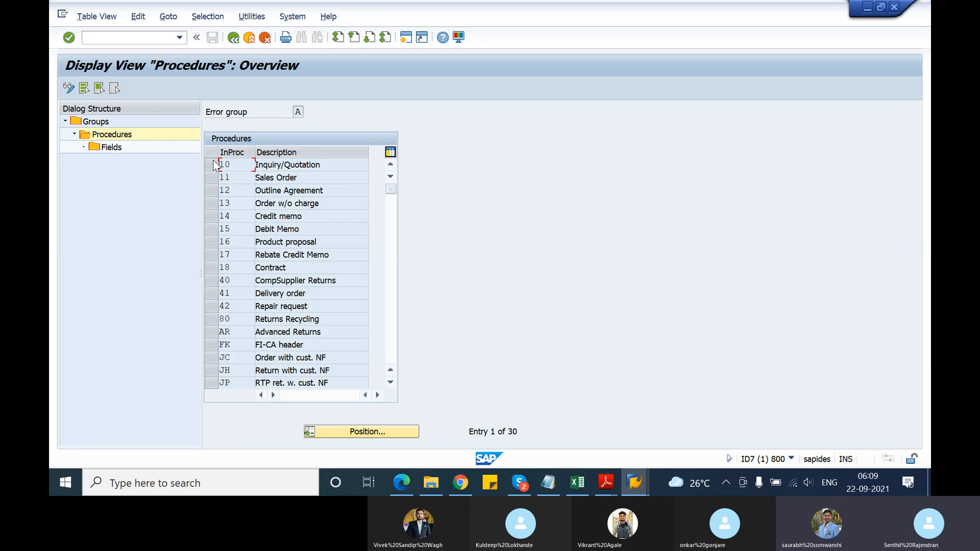
pyautogui.click(210, 177)
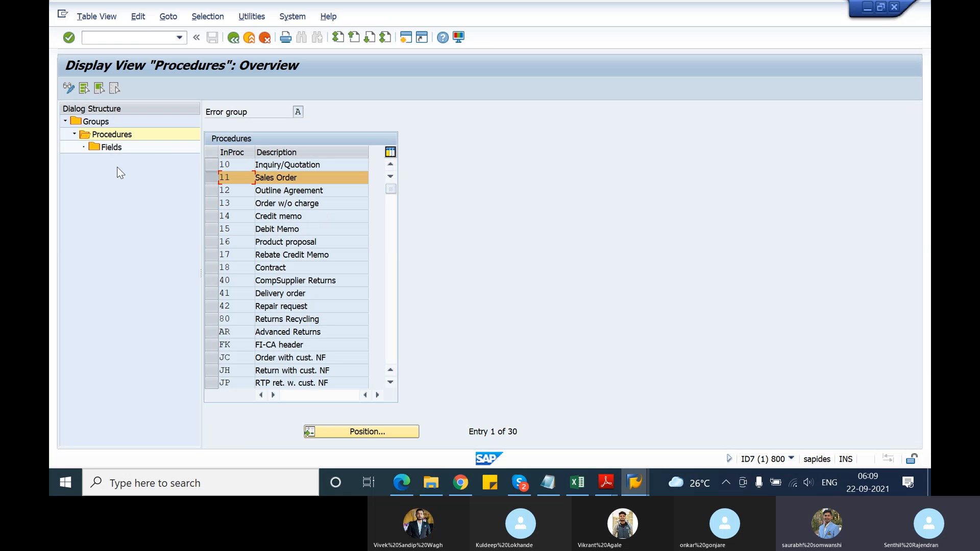
pyautogui.doubleClick(114, 151)
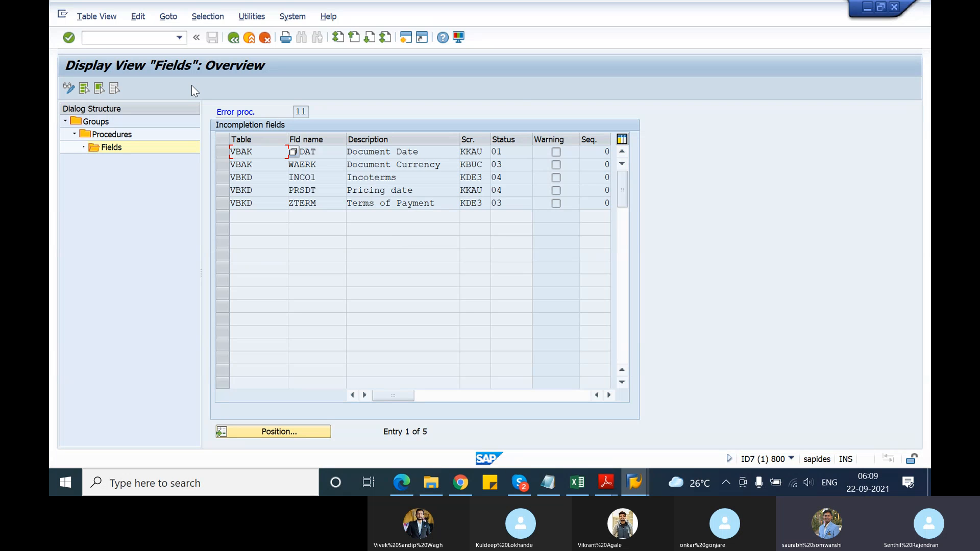
# Display the incompletion fields of procedure 20 (Standard Item) in group B (Sales - Item) and check the status of the Plant field WERKS
pyautogui.click(233, 42)
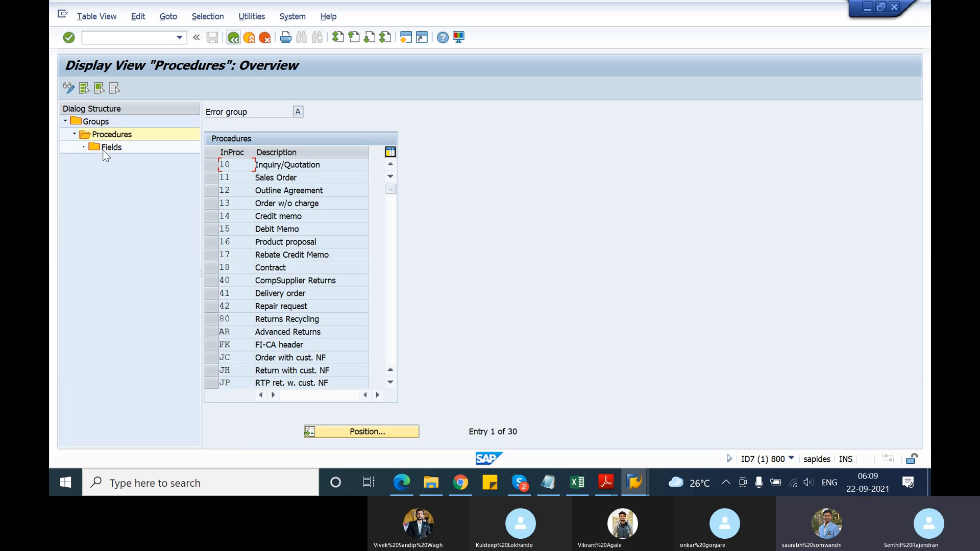
pyautogui.click(233, 43)
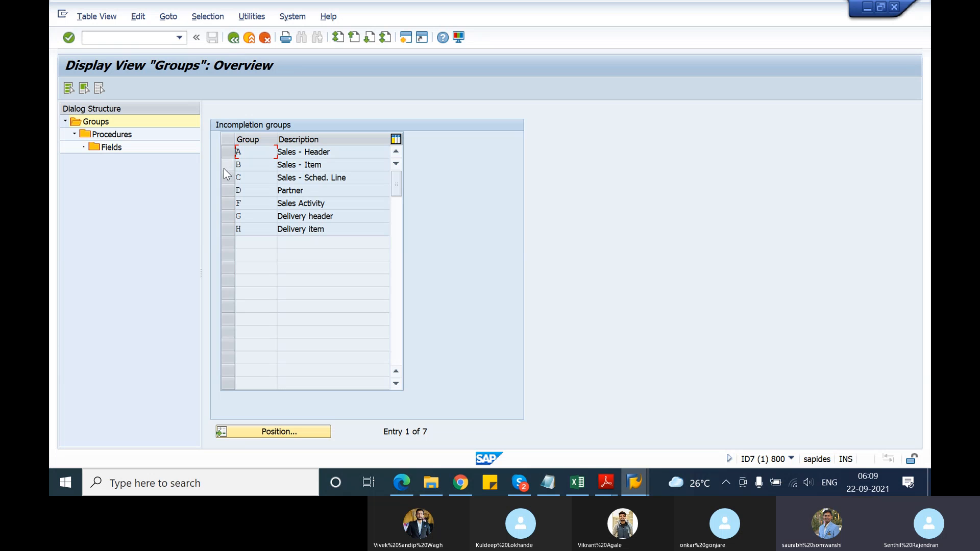
pyautogui.click(229, 163)
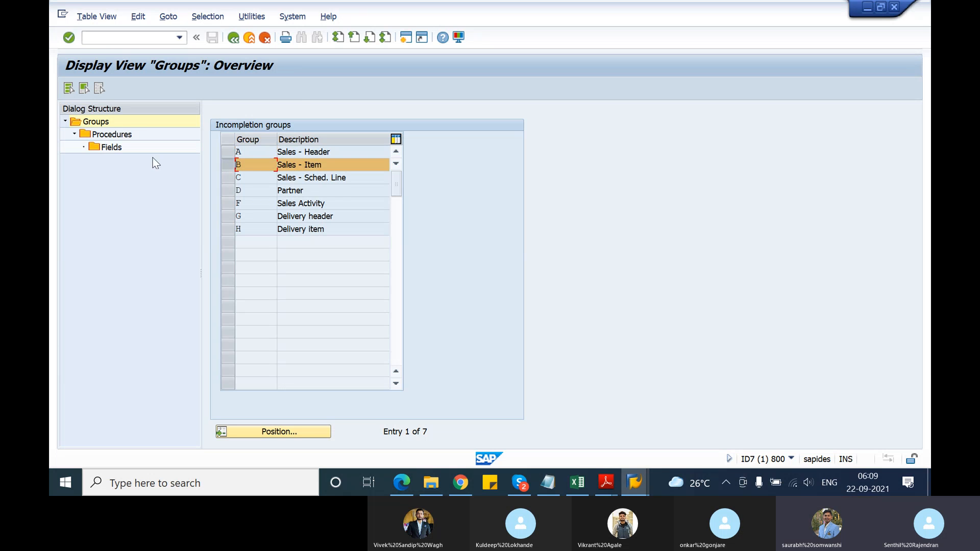
pyautogui.doubleClick(119, 136)
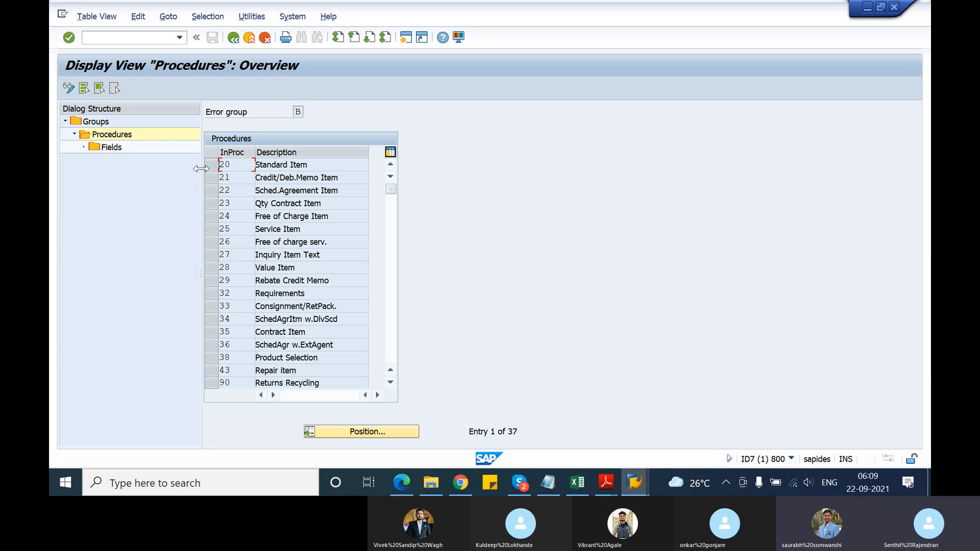
pyautogui.click(210, 166)
pyautogui.doubleClick(120, 150)
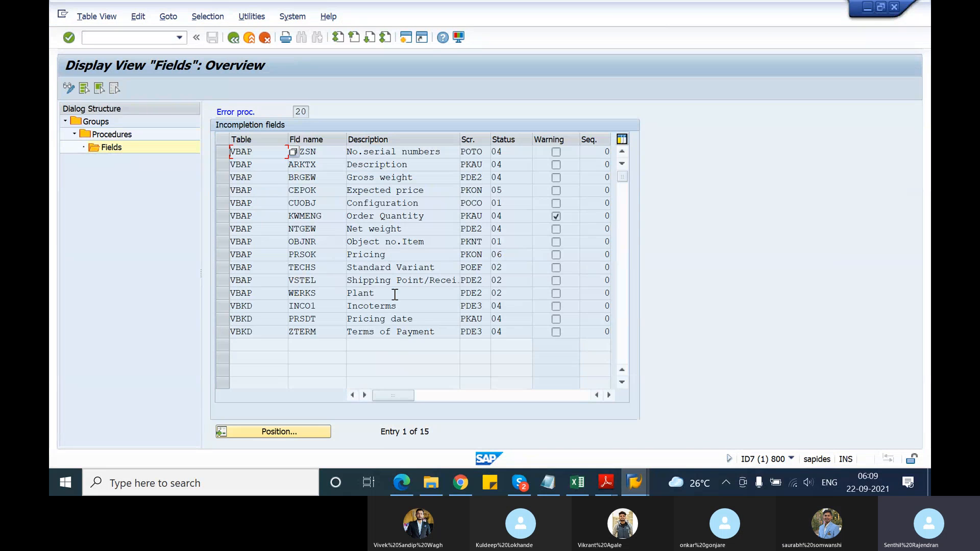
pyautogui.click(509, 293)
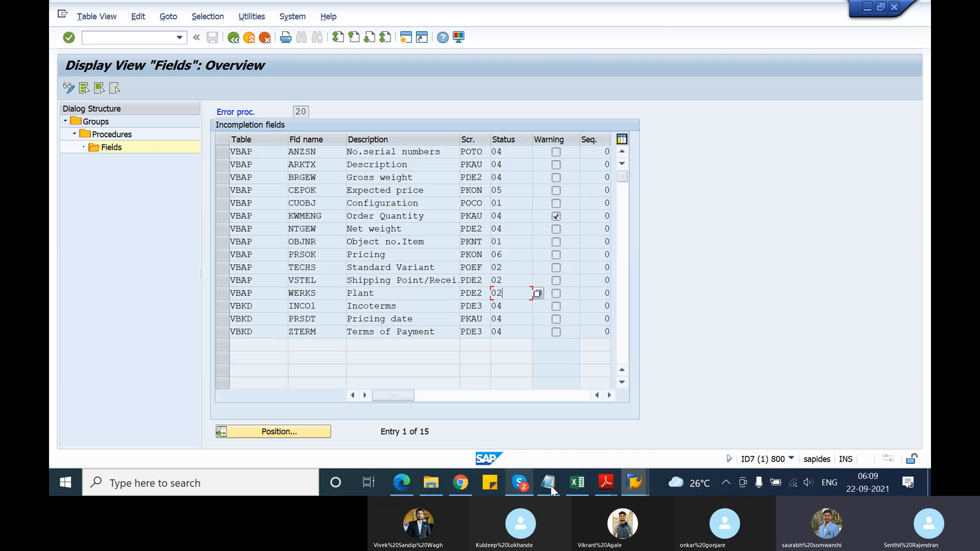
# Switch to the Skype call and stop sharing the screen
pyautogui.moveTo(597, 483)
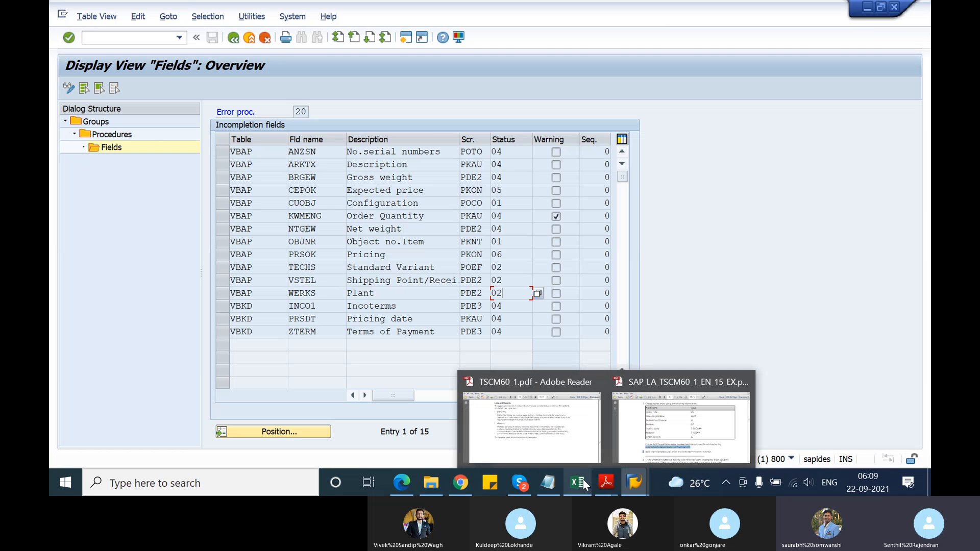
pyautogui.click(520, 483)
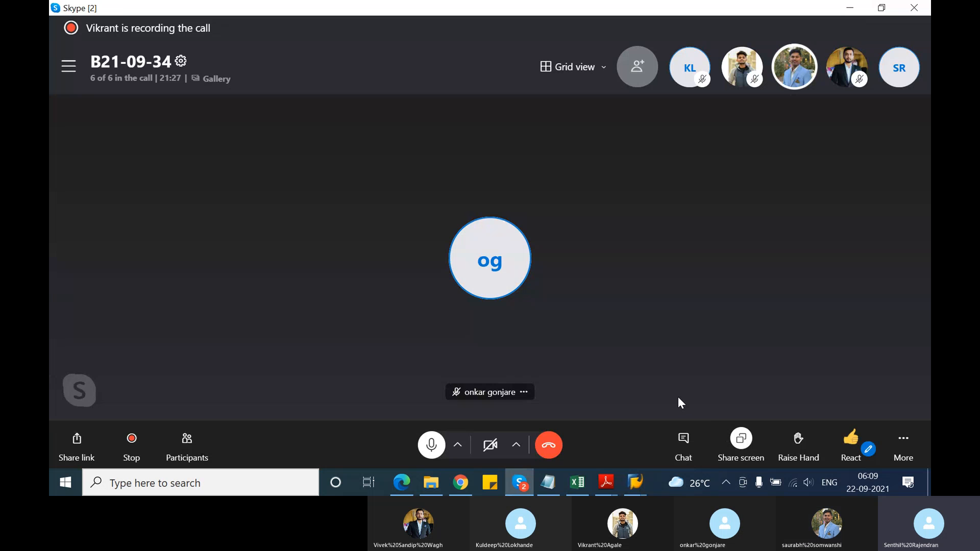
pyautogui.click(741, 441)
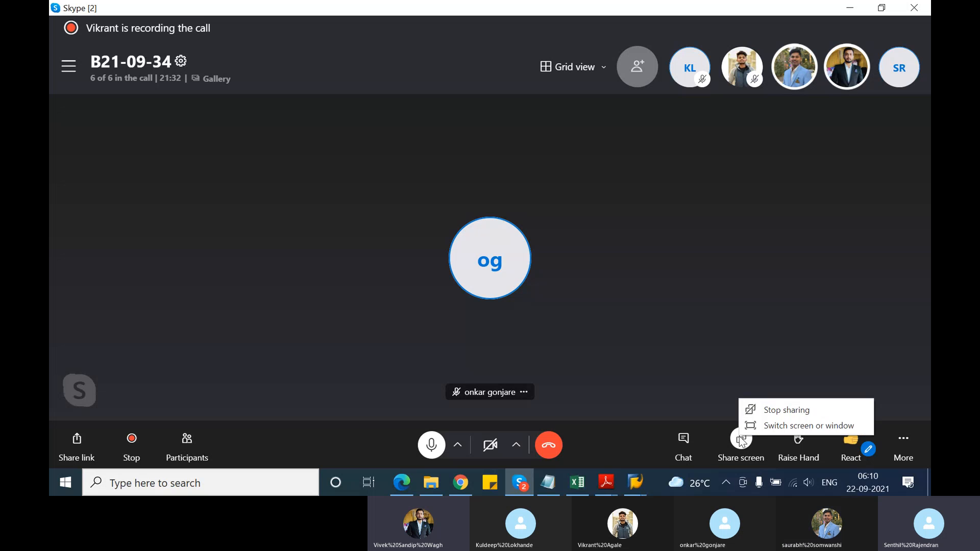
pyautogui.click(758, 410)
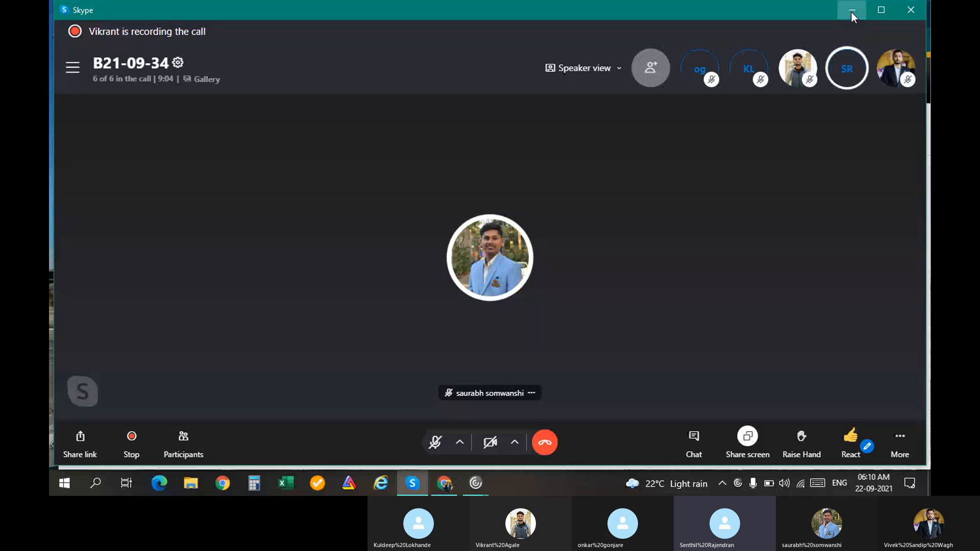
# Minimize the Skype call and connect to the remote desktop TY-BS2016SP09E-ACAD03, entering the account password
pyautogui.click(851, 12)
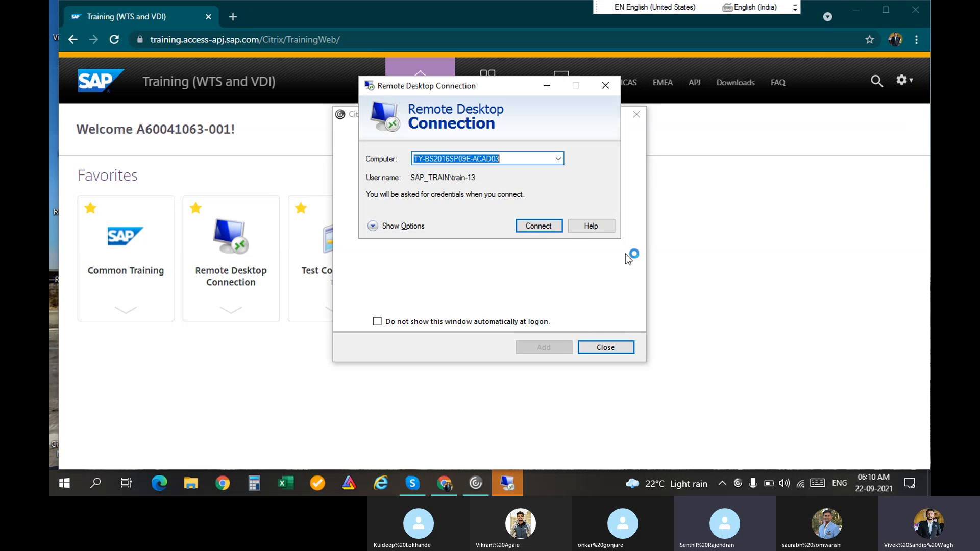
pyautogui.click(540, 226)
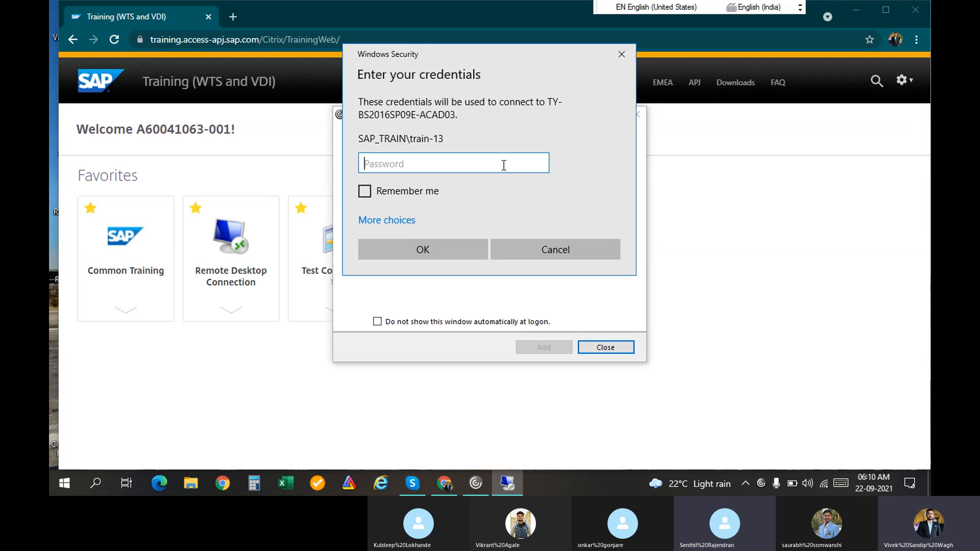
pyautogui.write('*')
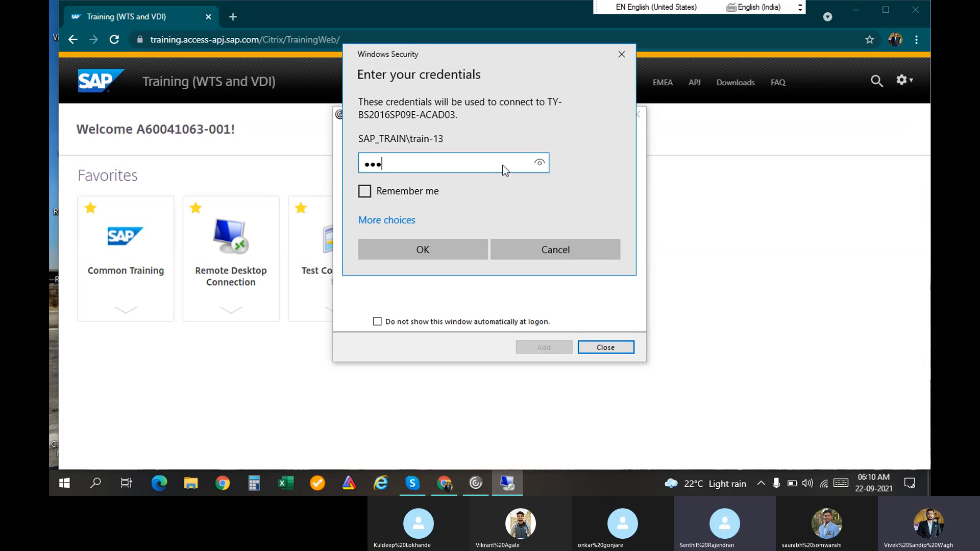
pyautogui.press('BackSpace')
pyautogui.press('BackSpace')
pyautogui.press('BackSpace')
pyautogui.write('**')
pyautogui.press('Return')
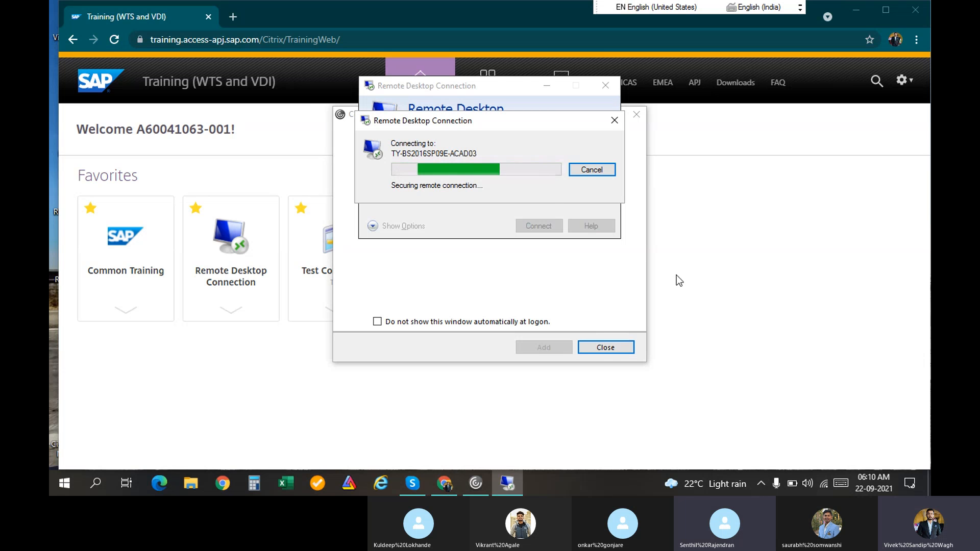
# Close the Citrix Receiver Add Account window and move the remote connection progress dialog aside
pyautogui.click(606, 348)
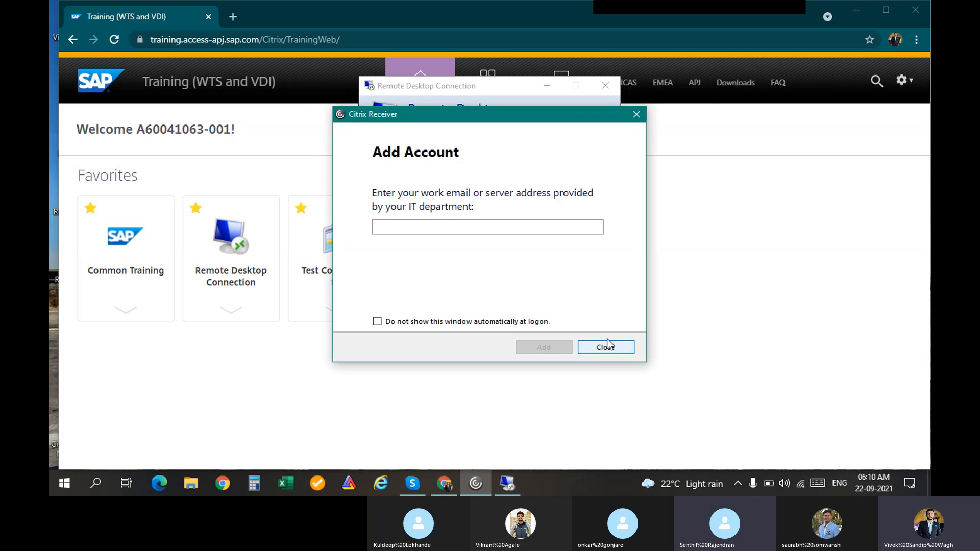
pyautogui.click(606, 347)
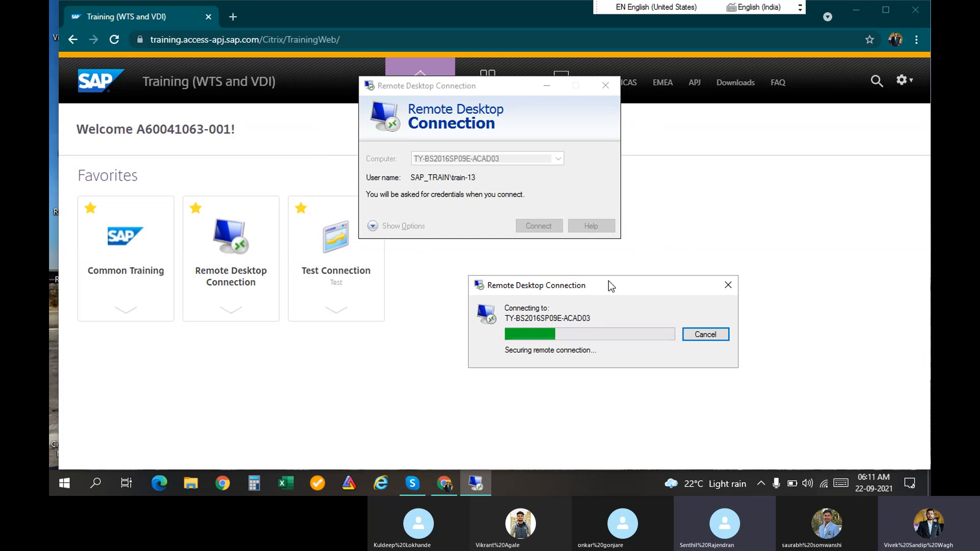
pyautogui.moveTo(608, 281); pyautogui.dragTo(571, 157)
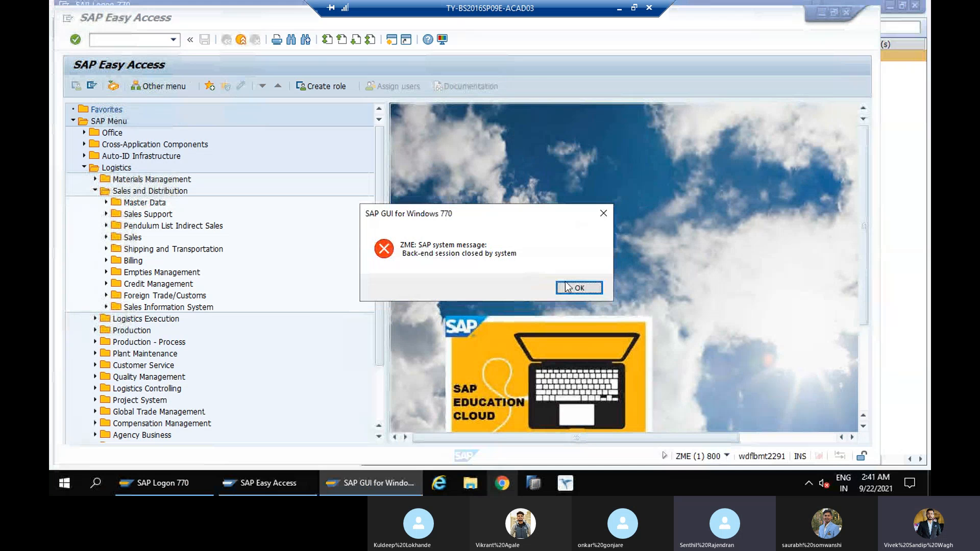
# Log on to the ZME system from SAP Logon as user SAPSD-10, entering the account password
pyautogui.click(567, 287)
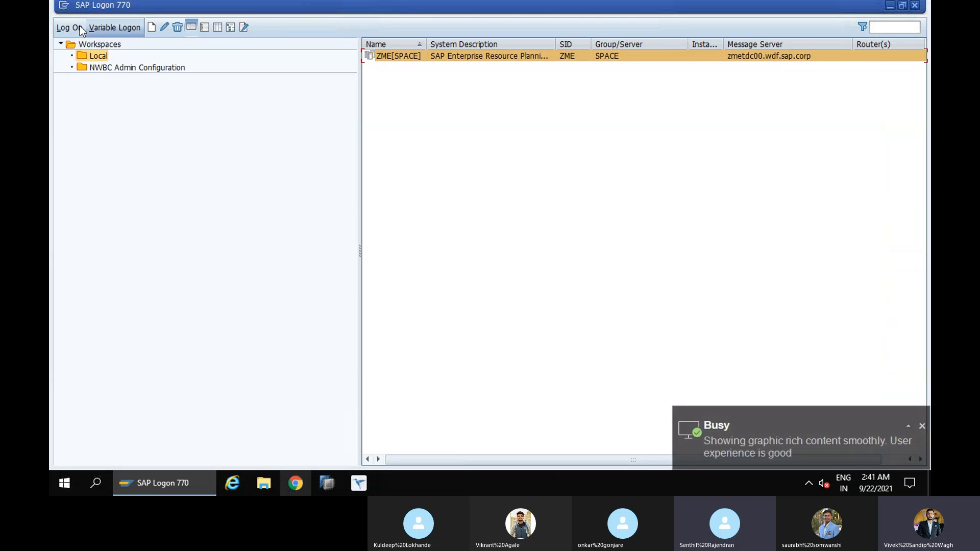
pyautogui.click(76, 26)
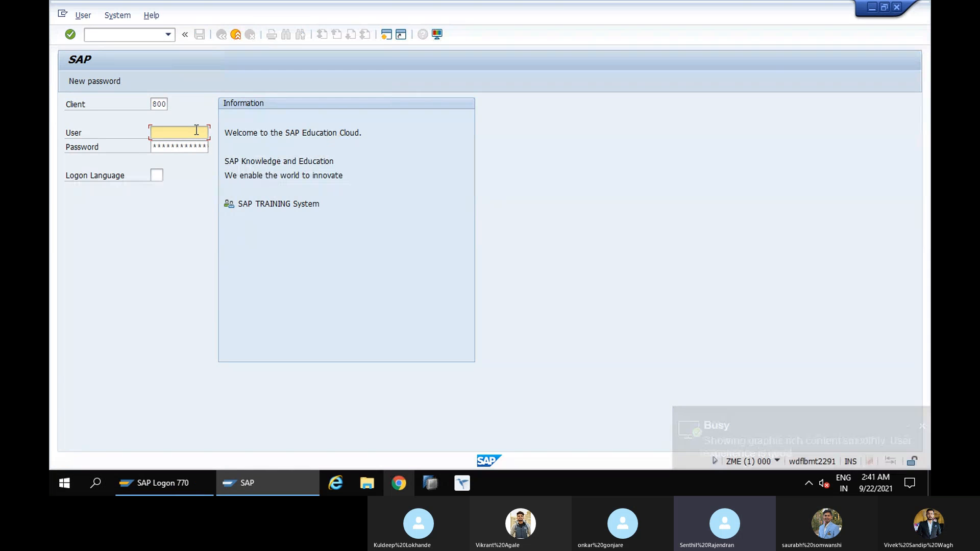
pyautogui.write('S')
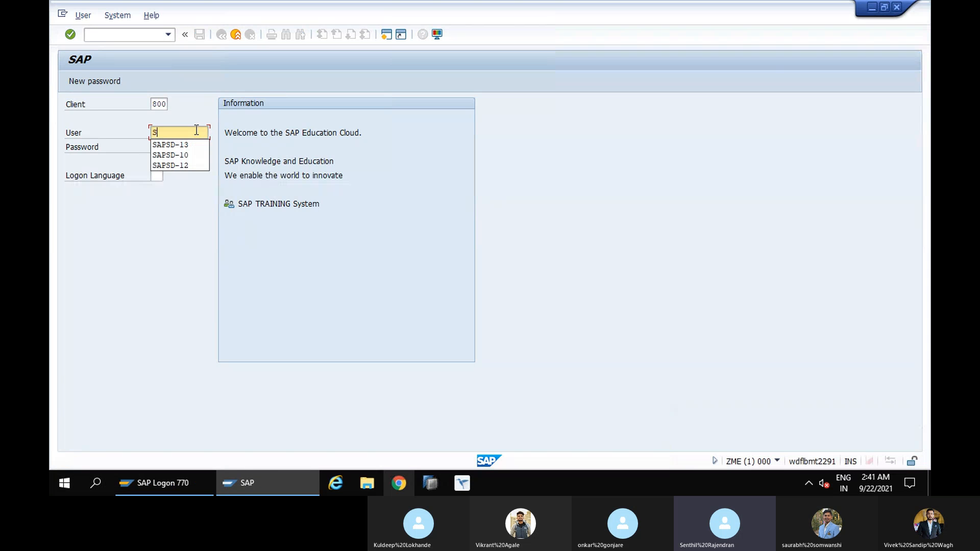
pyautogui.click(187, 155)
pyautogui.click(177, 147)
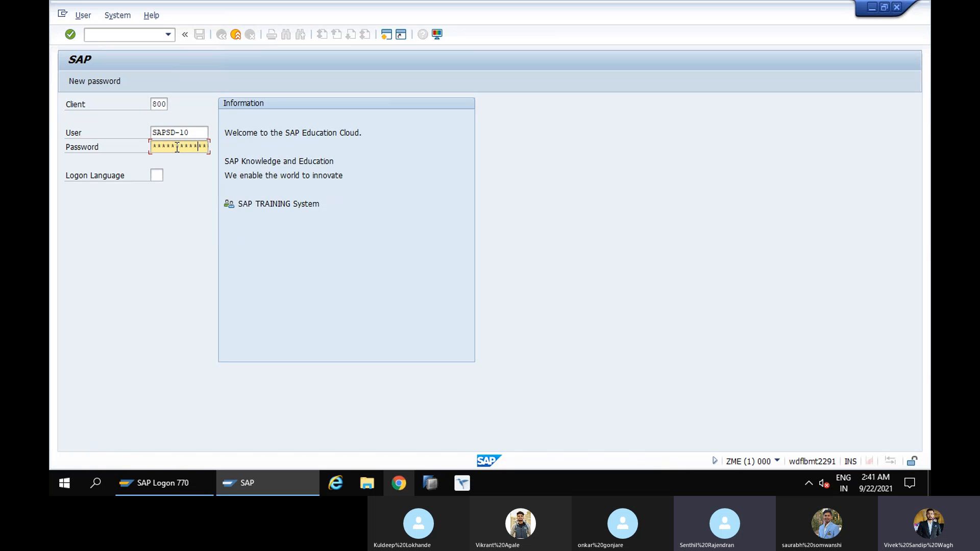
pyautogui.press('Return')
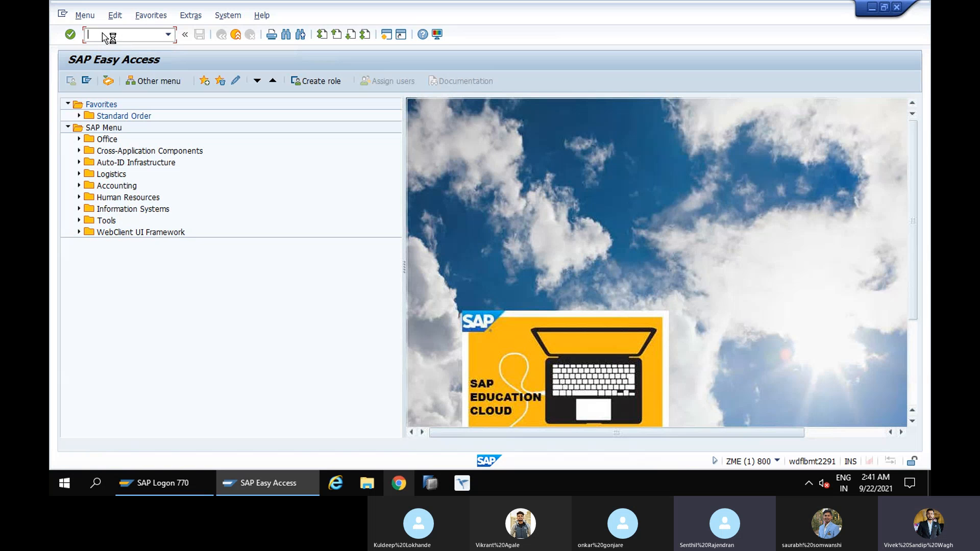
# Start transaction SPRO and display the SAP Reference IMG
pyautogui.write('spro')
pyautogui.press('Return')
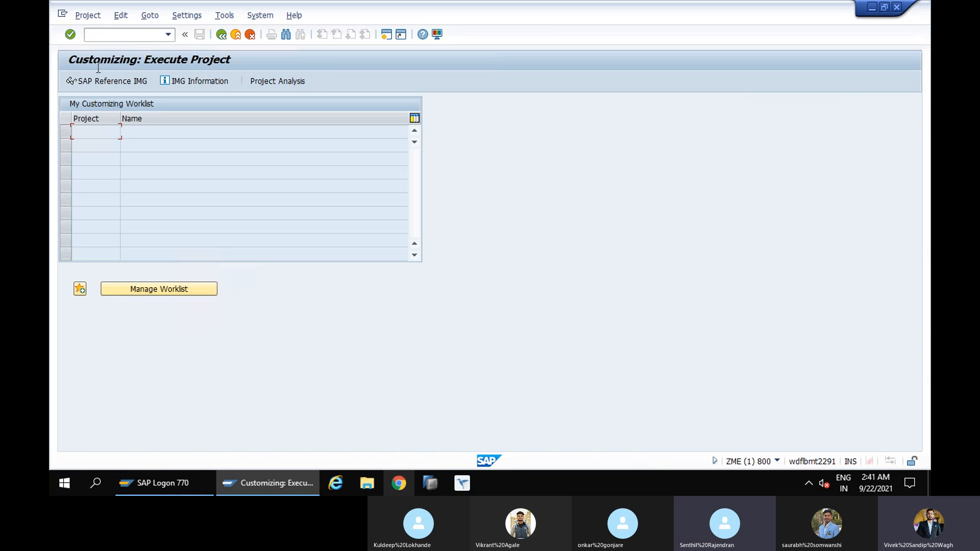
pyautogui.click(97, 80)
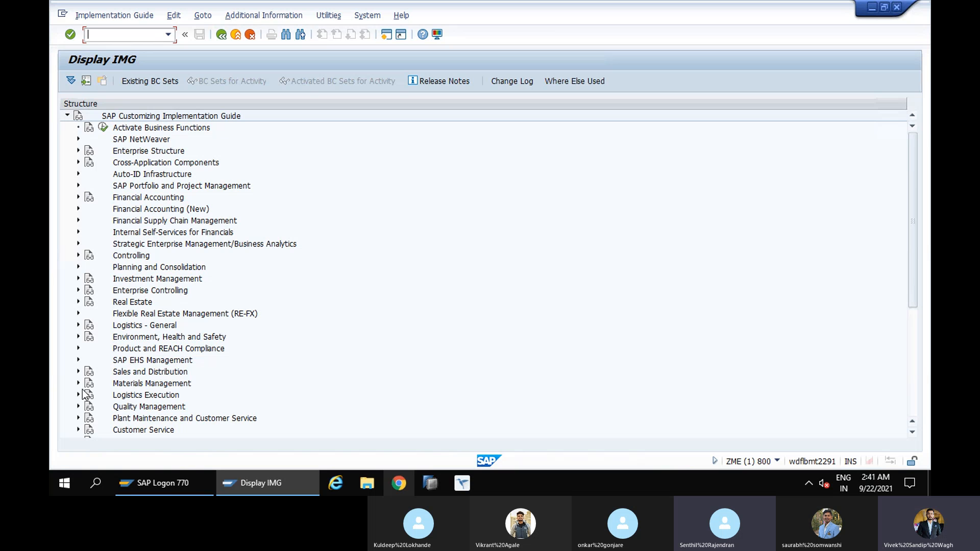
# Open Define Incompleteness Procedures under Sales and Distribution, Basic Functions, Log of Incomplete Items, and dismiss the display-quality notification
pyautogui.click(79, 372)
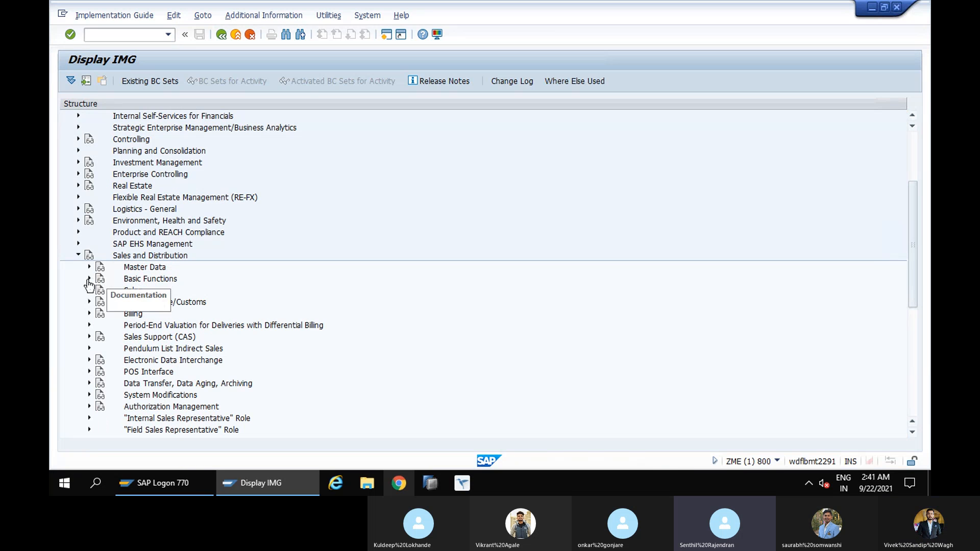
pyautogui.click(90, 279)
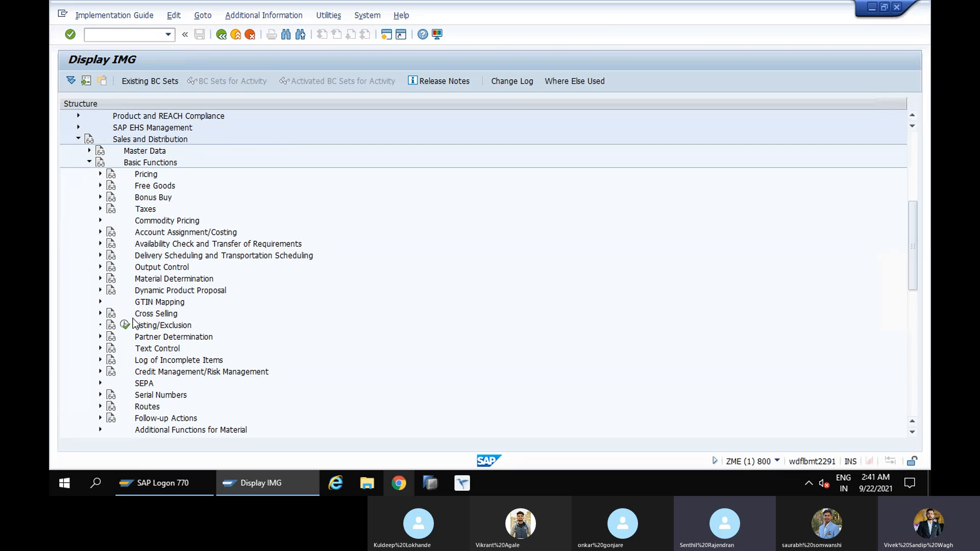
pyautogui.click(100, 359)
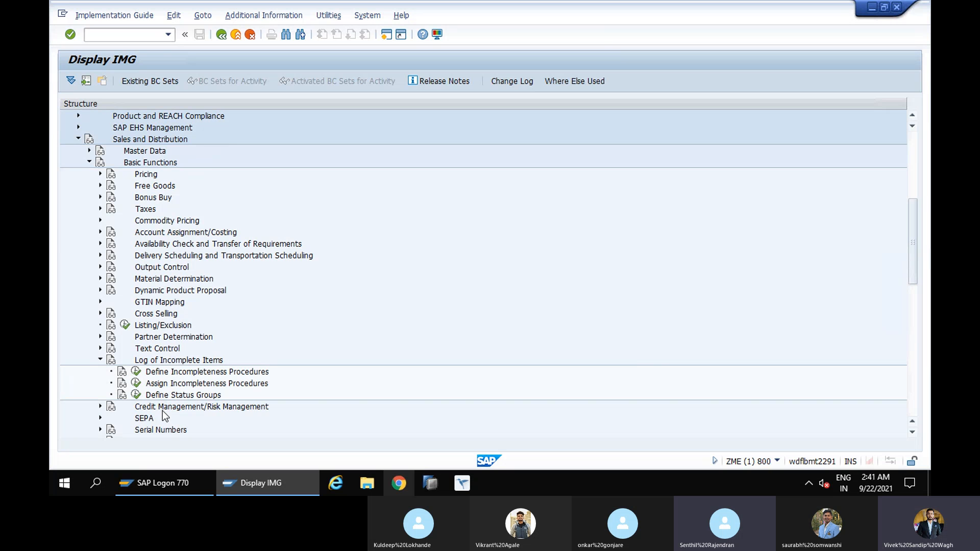
pyautogui.click(137, 373)
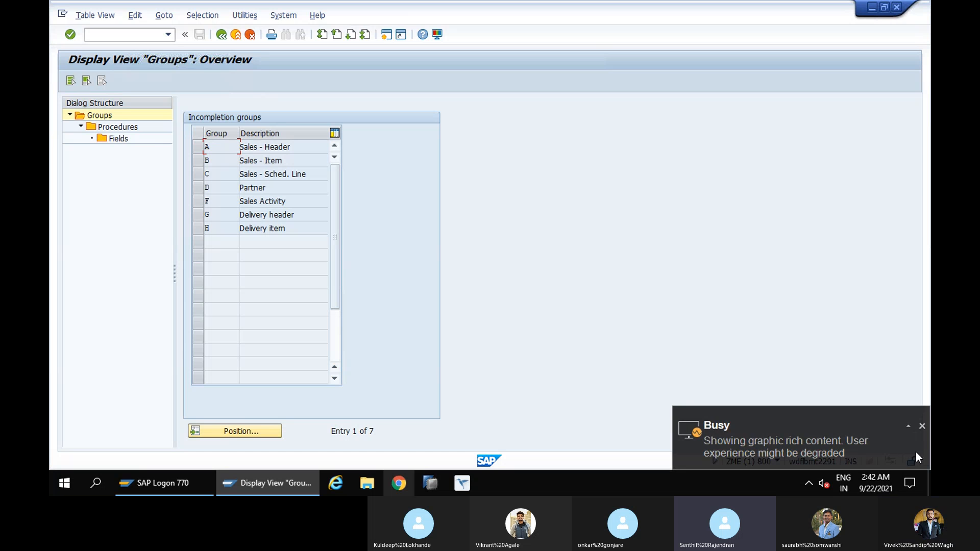
pyautogui.click(923, 426)
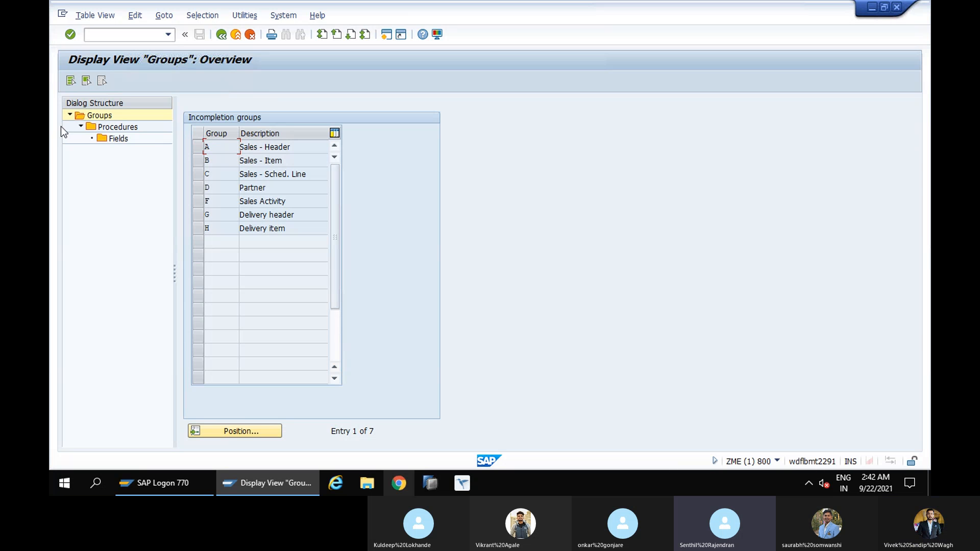
# Open the incompletion fields of procedure 11 (Sales Order) in group A (Sales - Header)
pyautogui.click(197, 148)
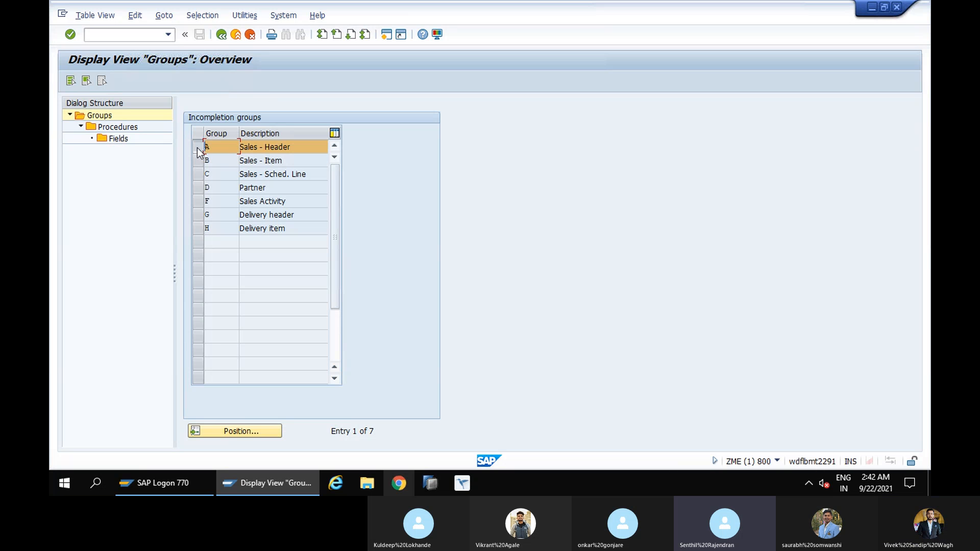
pyautogui.doubleClick(106, 128)
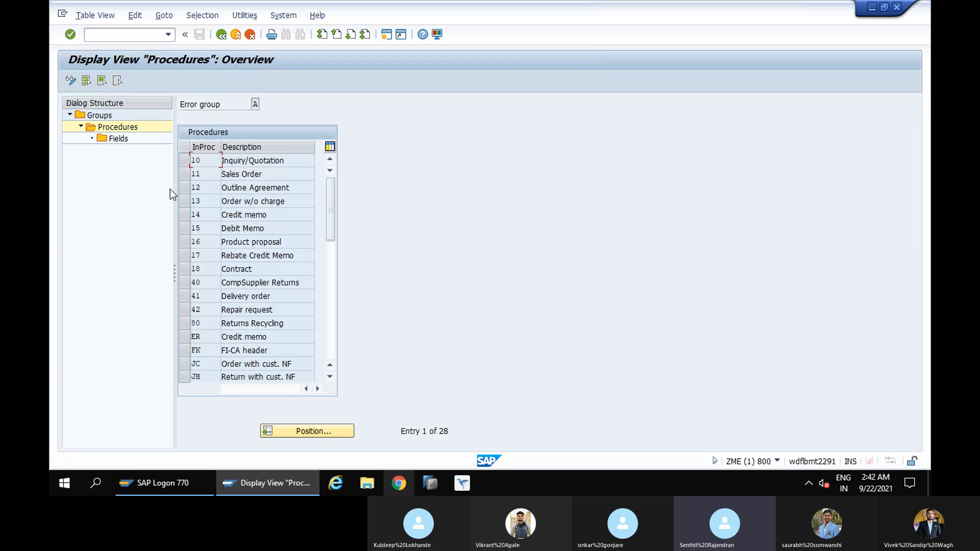
pyautogui.doubleClick(188, 174)
pyautogui.doubleClick(120, 137)
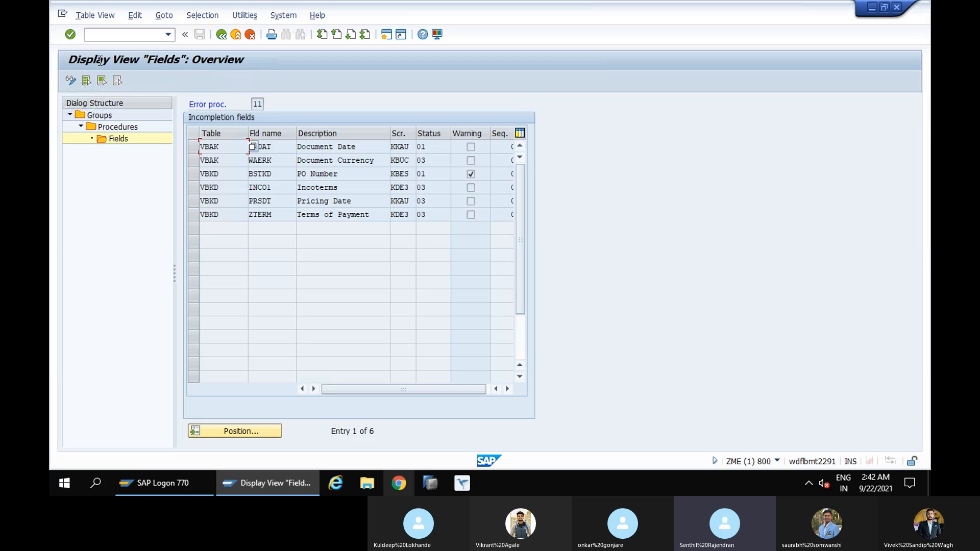
# Switch the fields to change mode, clear the Warning flag for PO Number BSTKD, and save it to the proposed customizing request
pyautogui.click(71, 82)
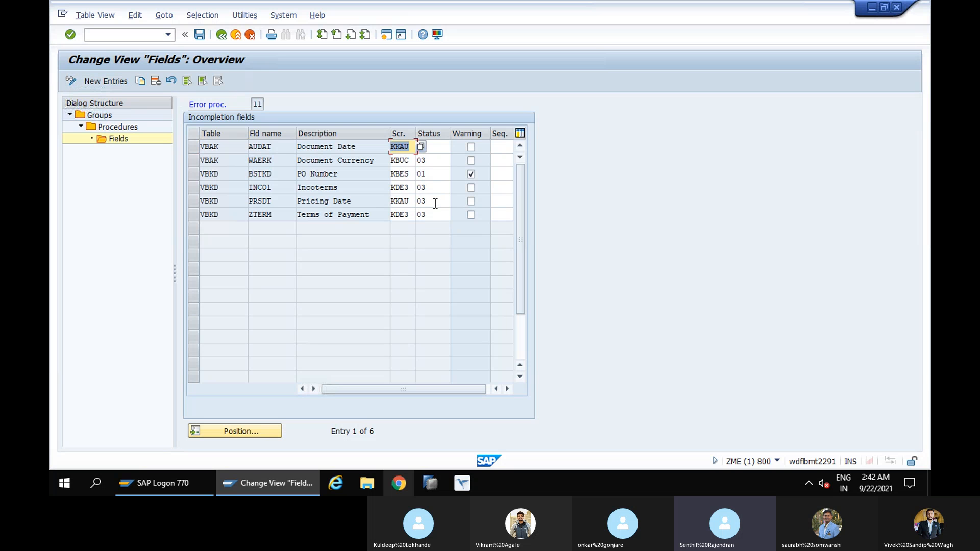
pyautogui.click(472, 176)
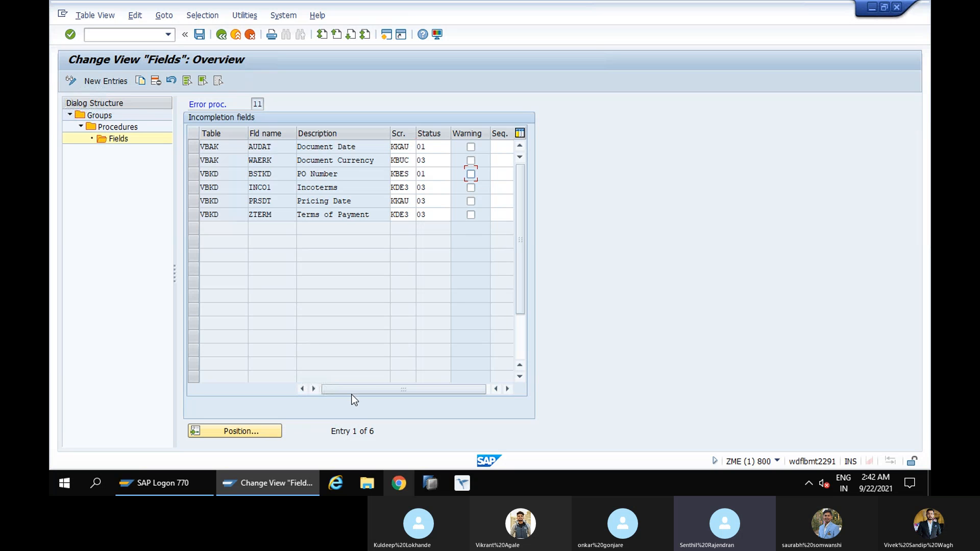
pyautogui.moveTo(361, 390); pyautogui.dragTo(382, 386)
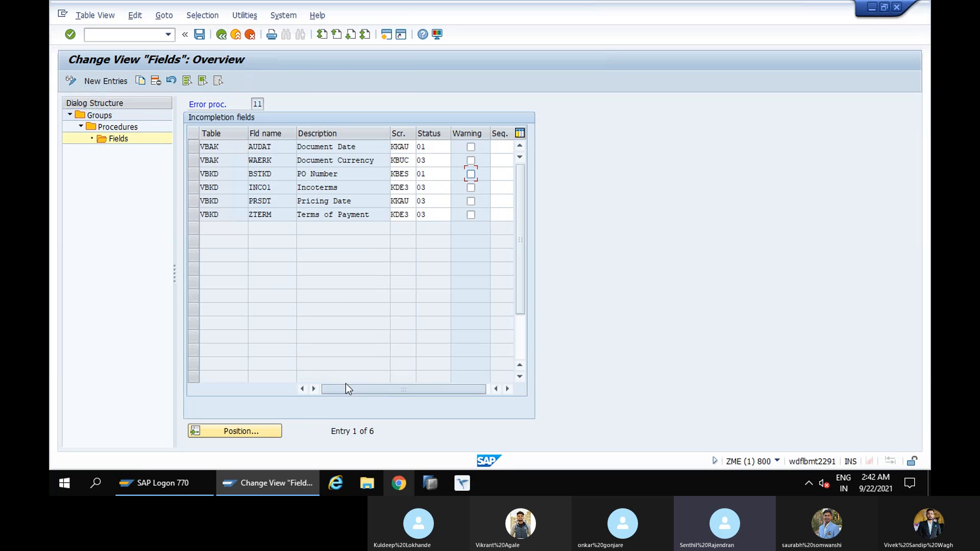
pyautogui.click(198, 34)
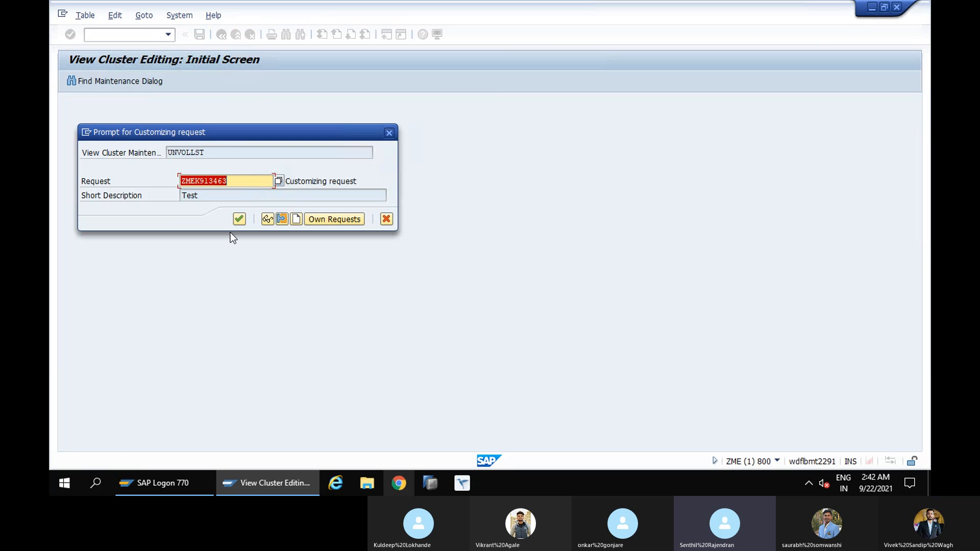
pyautogui.click(239, 221)
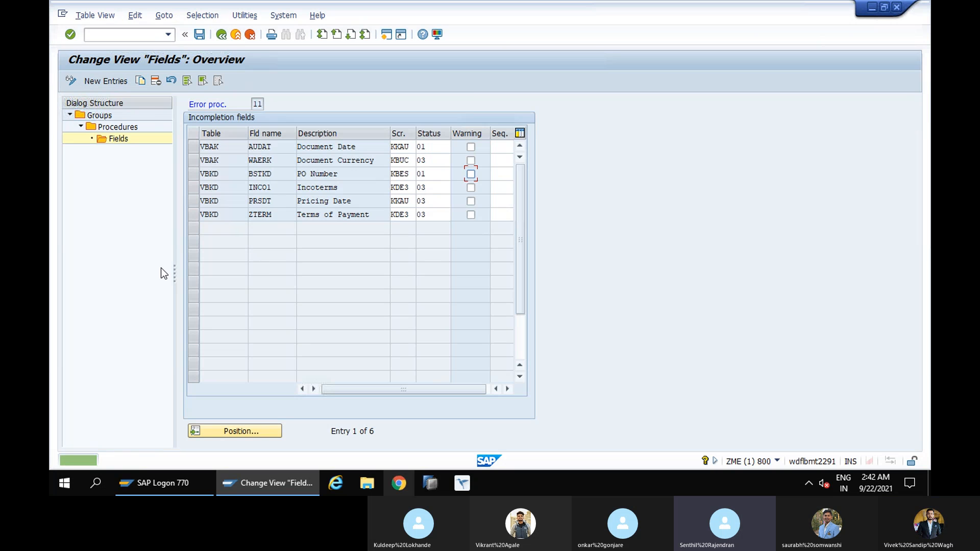
# Return to the groups and open the incompletion fields of procedure 20 (Standard Item) in group B (Sales - Item)
pyautogui.click(221, 35)
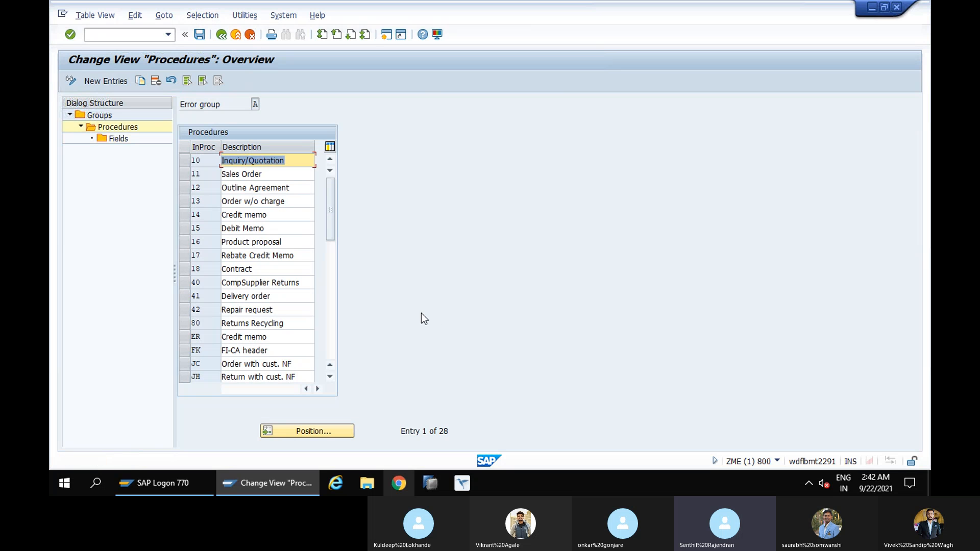
pyautogui.click(220, 37)
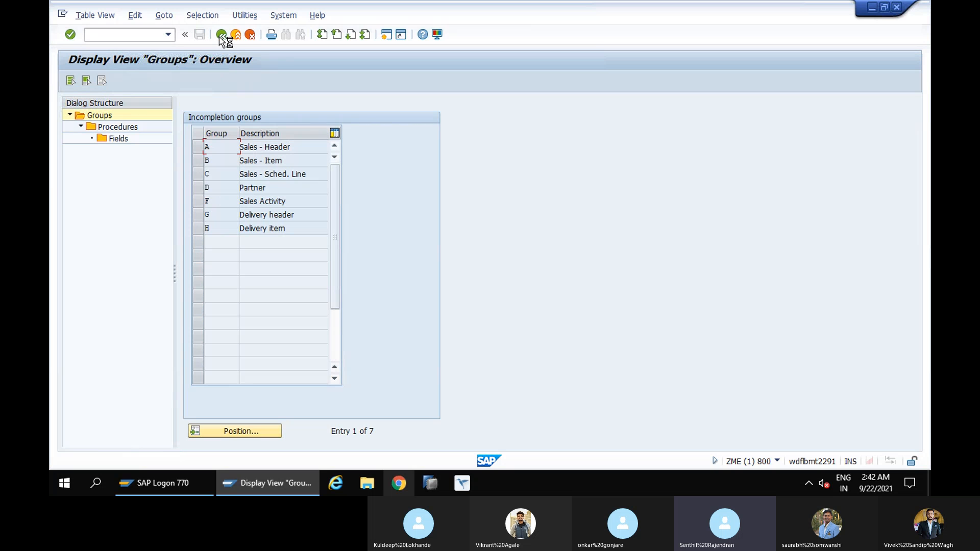
pyautogui.click(197, 160)
pyautogui.doubleClick(122, 130)
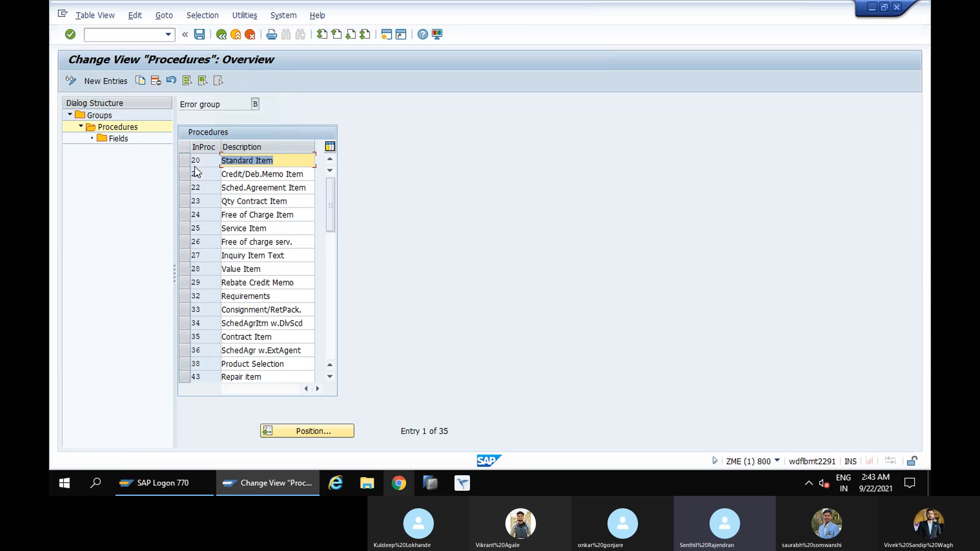
pyautogui.click(185, 161)
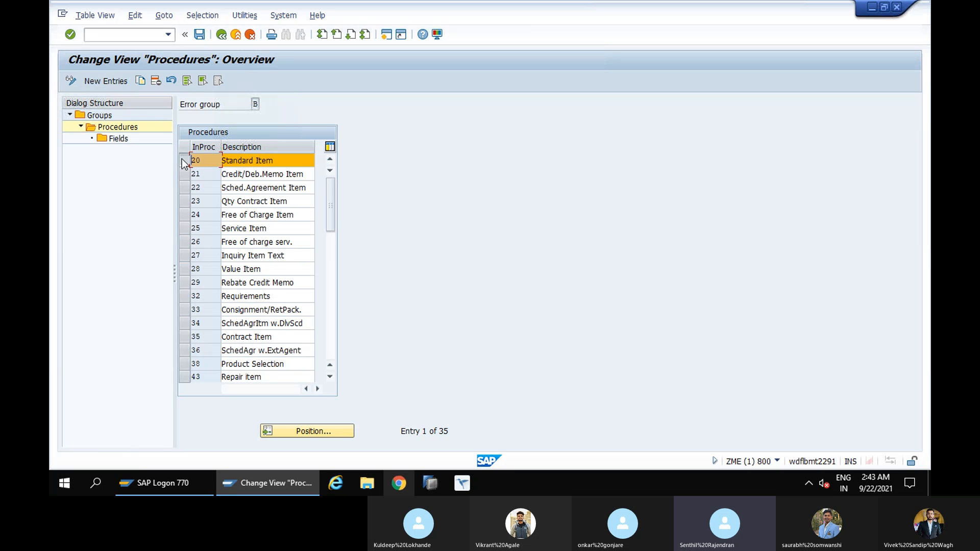
pyautogui.doubleClick(110, 141)
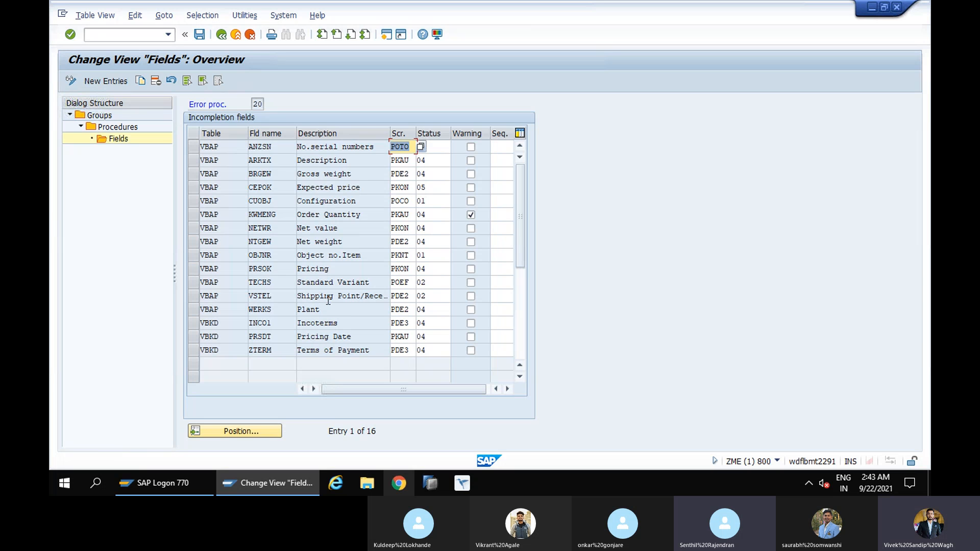
# Set the status of the Plant field WERKS to 02 and save the change
pyautogui.click(427, 310)
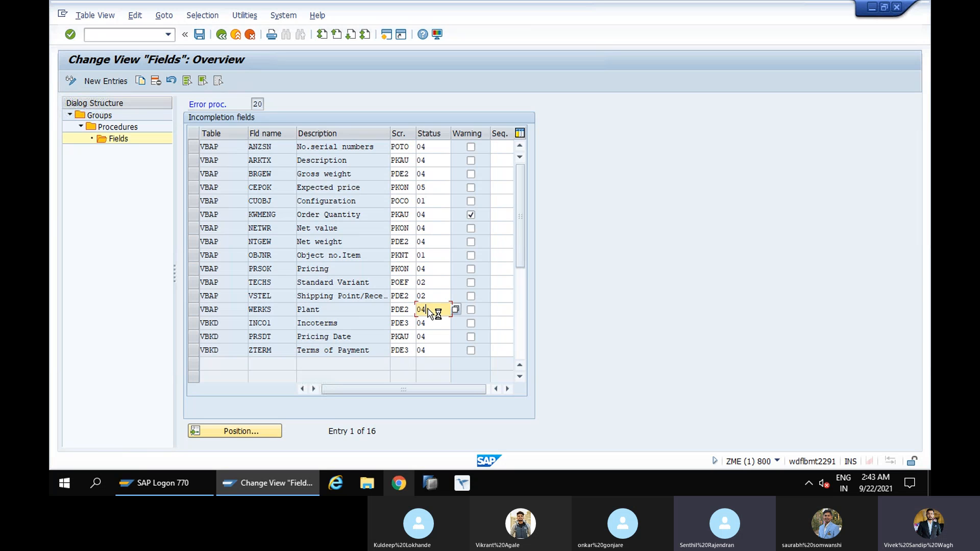
pyautogui.press('BackSpace')
pyautogui.write('2')
pyautogui.press('Tab')
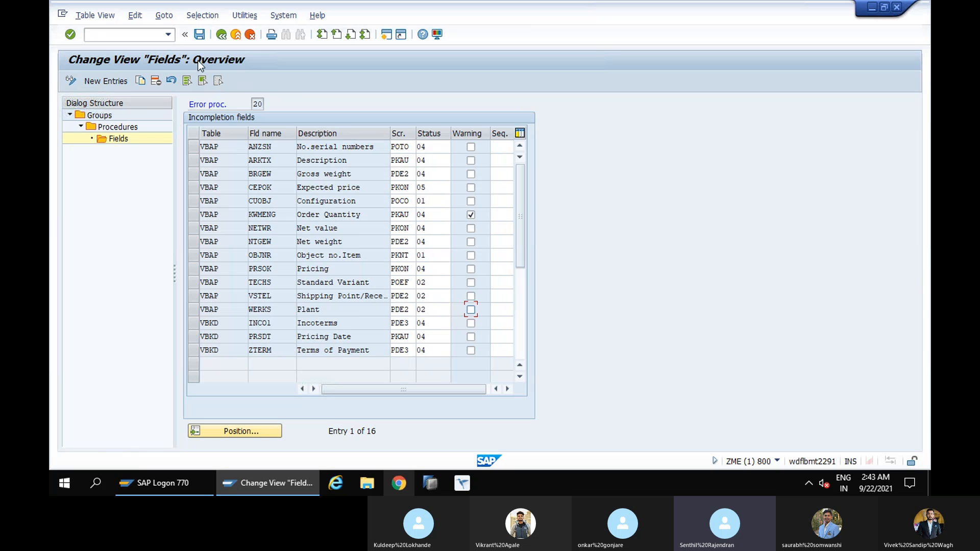
pyautogui.click(198, 38)
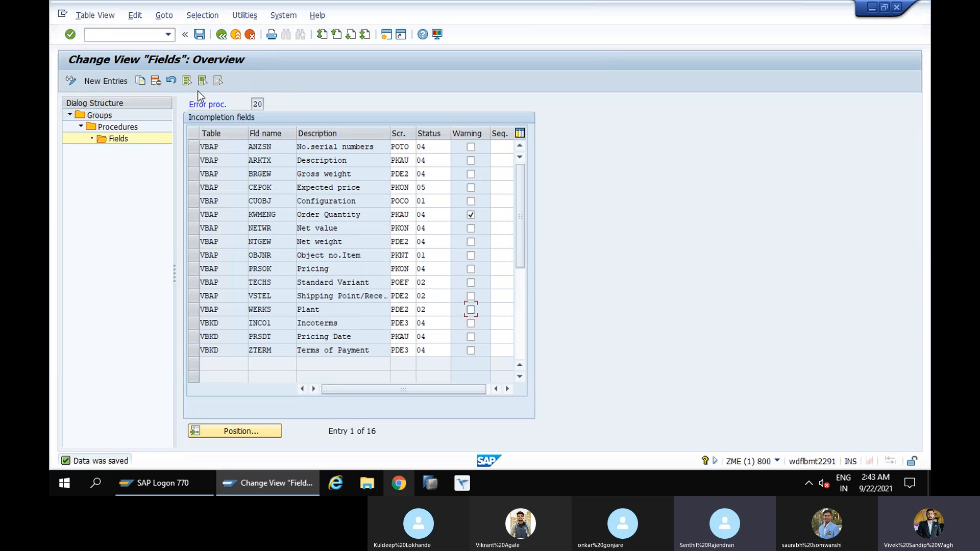
# Leave customizing and start transaction VA01 to create a sales order
pyautogui.click(123, 34)
pyautogui.write('/nva01')
pyautogui.press('Return')
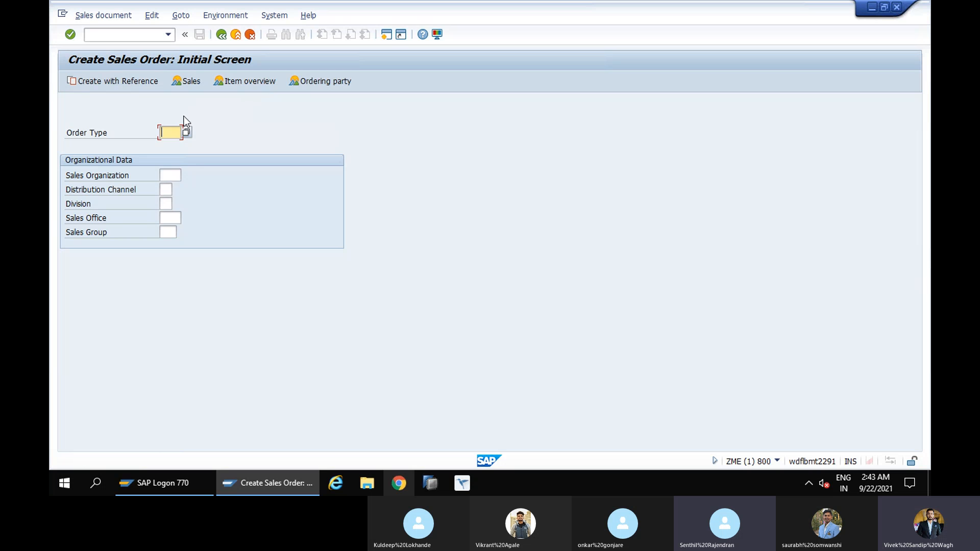
# Enter order type OR, sales organization 1000, distribution channel 10 and division 00 for the new sales order
pyautogui.click(172, 133)
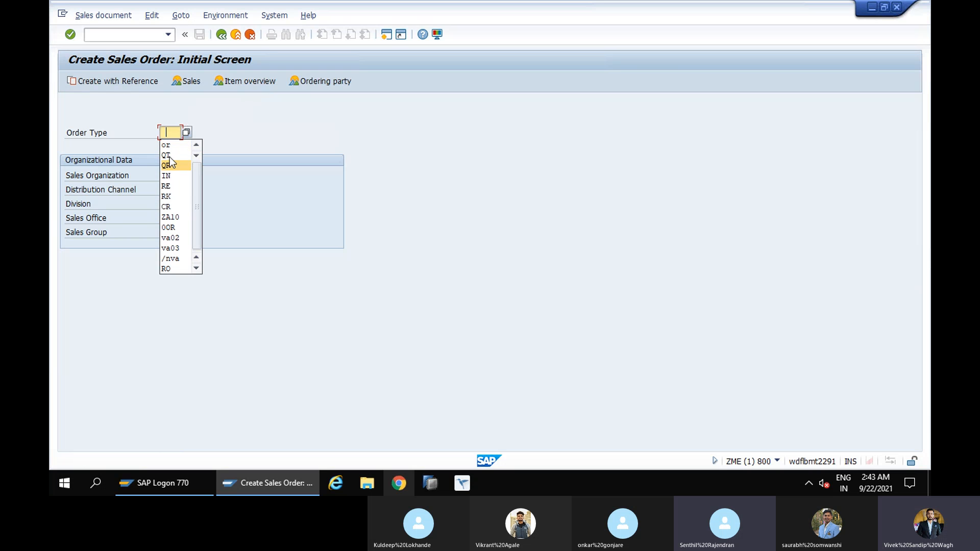
pyautogui.click(169, 145)
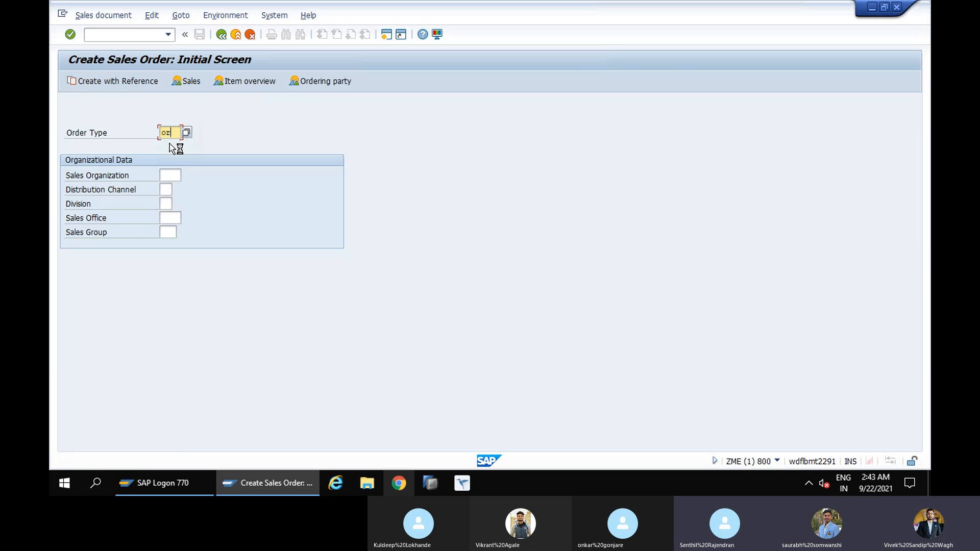
pyautogui.click(172, 175)
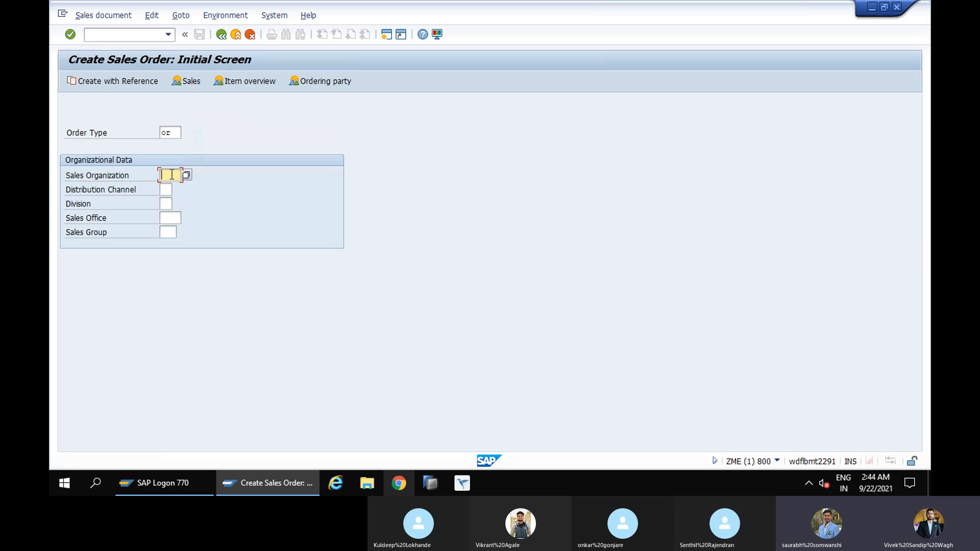
pyautogui.write('1')
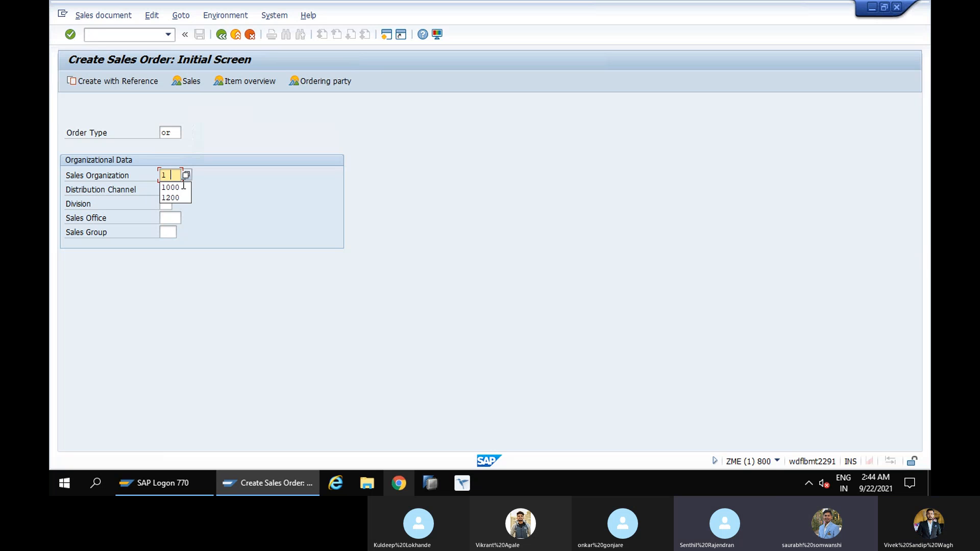
pyautogui.click(176, 188)
pyautogui.click(168, 191)
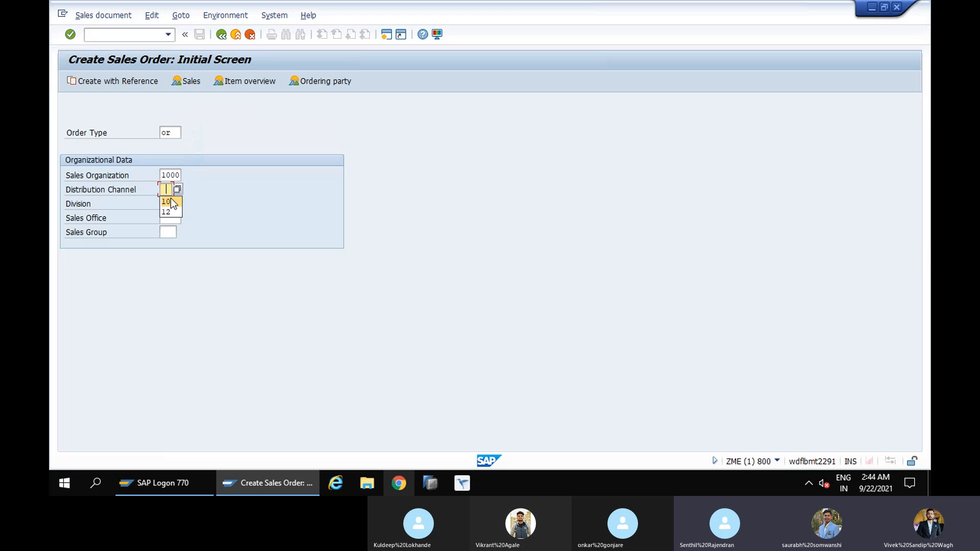
pyautogui.click(170, 202)
pyautogui.click(167, 205)
pyautogui.click(170, 218)
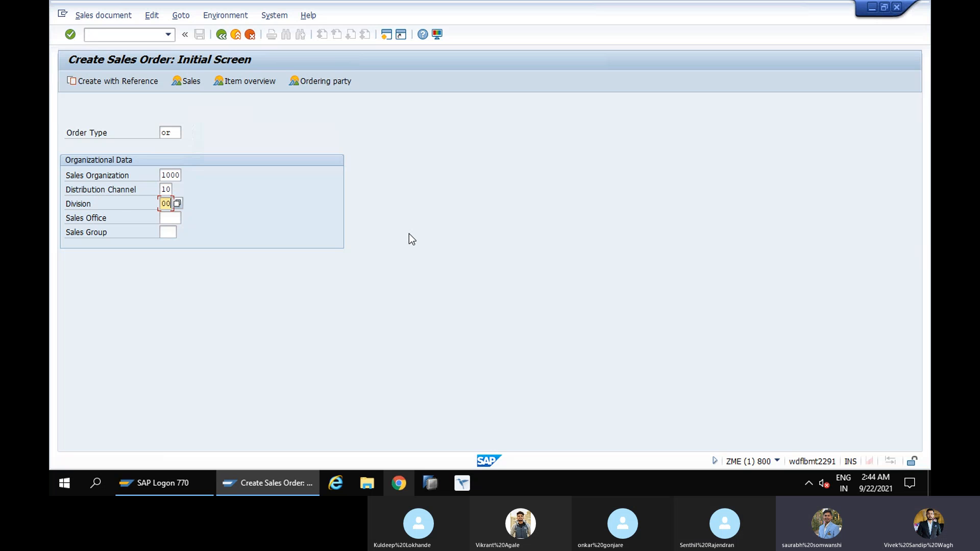
# Open the standard order overview and enter the customer number of Motormarkt HD GMBH as the sold-to party
pyautogui.press('Return')
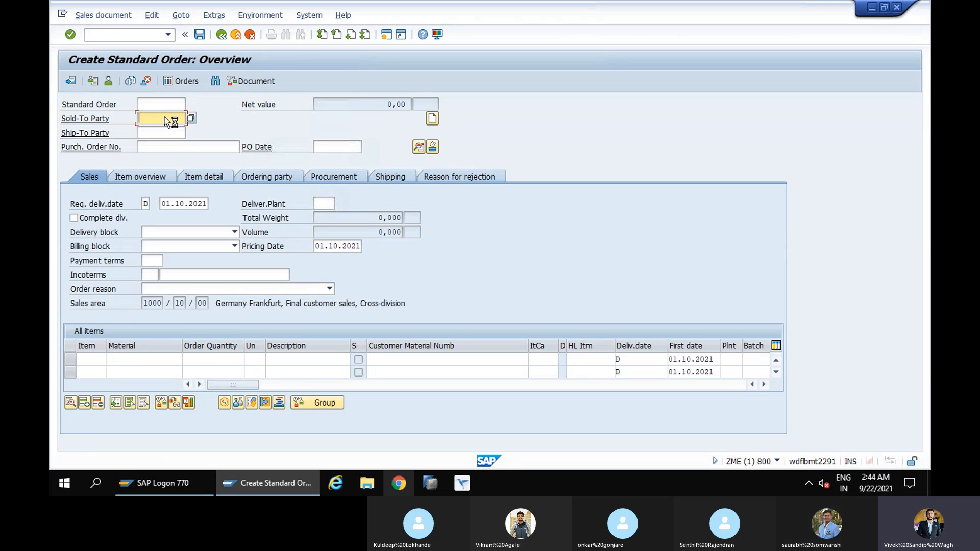
pyautogui.write('T')
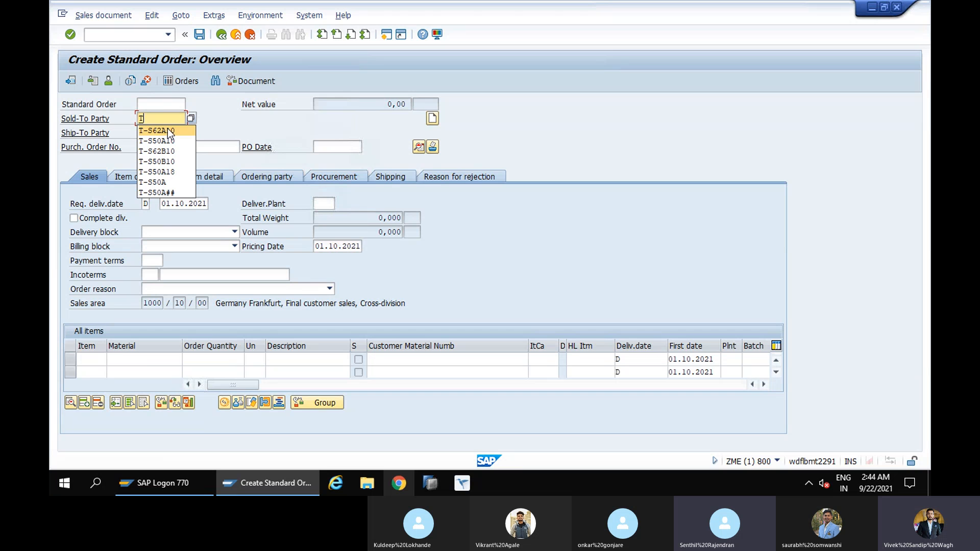
pyautogui.click(165, 171)
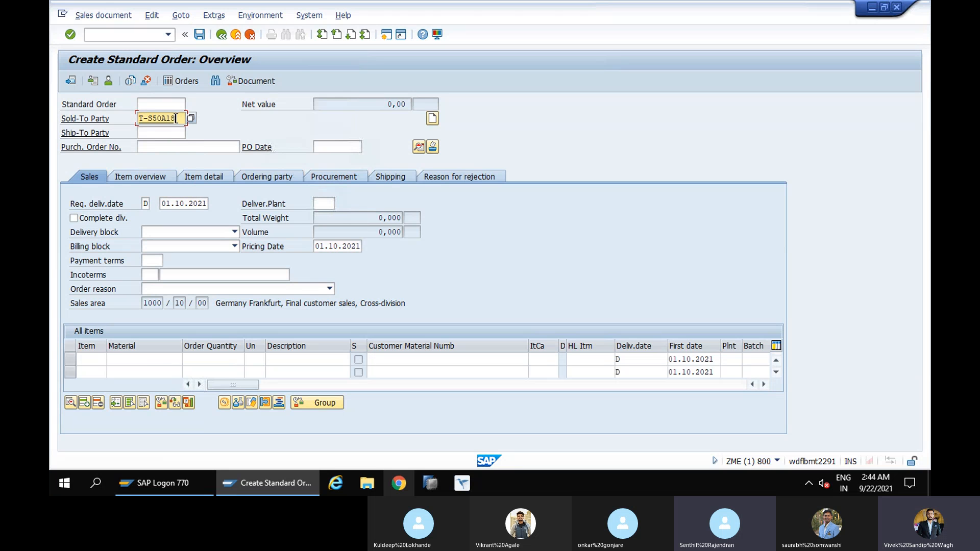
pyautogui.press('BackSpace')
pyautogui.write('0')
pyautogui.click(176, 133)
pyautogui.press('Return')
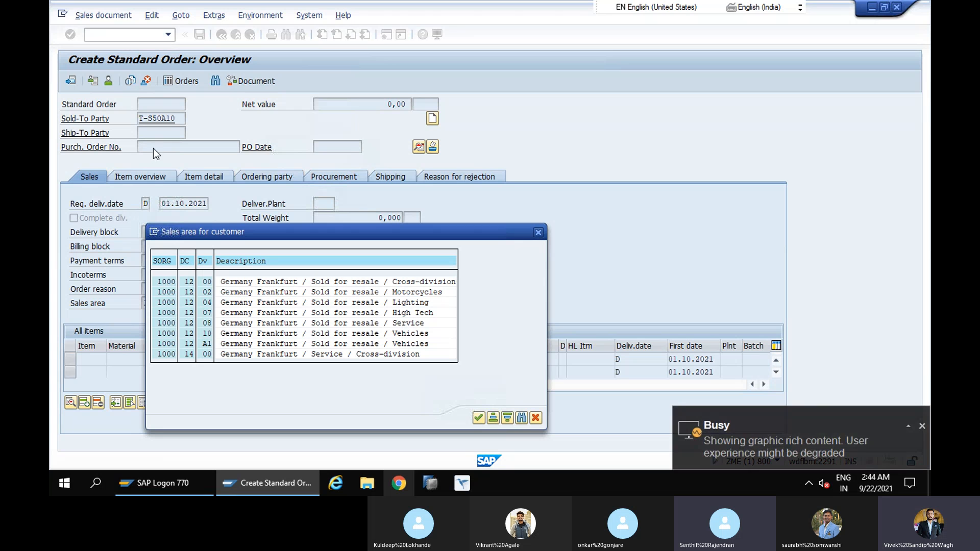
# Choose sales area 1000 / 12 / 00 (Germany Frankfurt, Sold for resale, Cross-division) for the customer and accept it
pyautogui.click(162, 281)
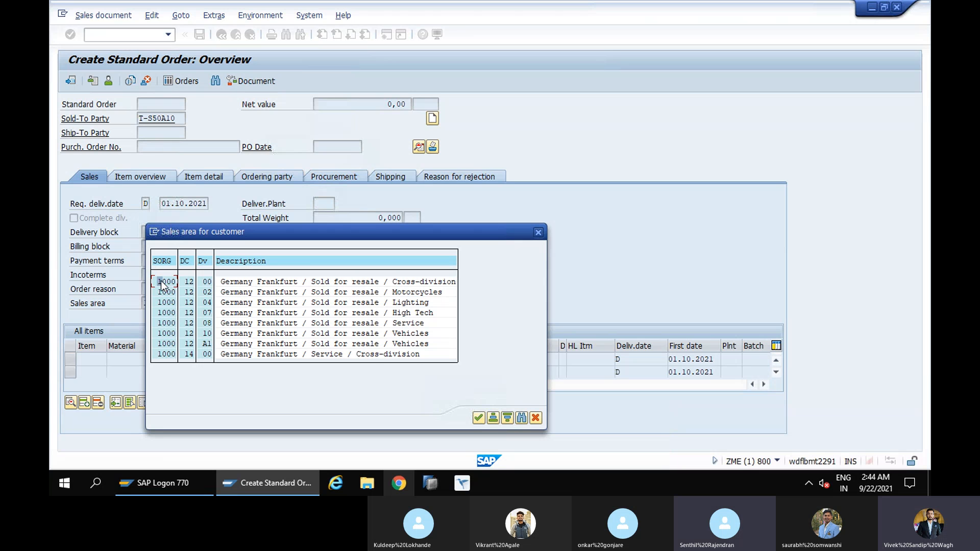
pyautogui.click(479, 417)
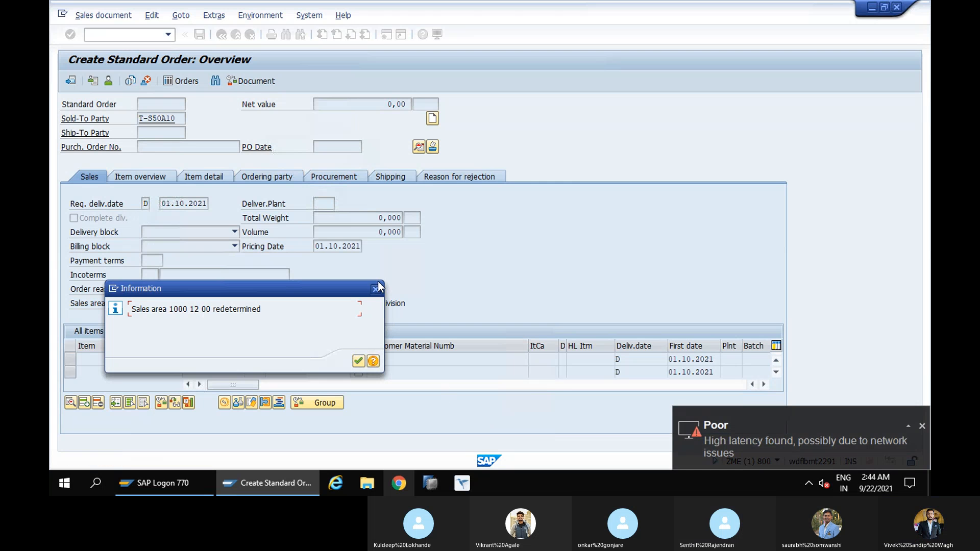
pyautogui.click(376, 289)
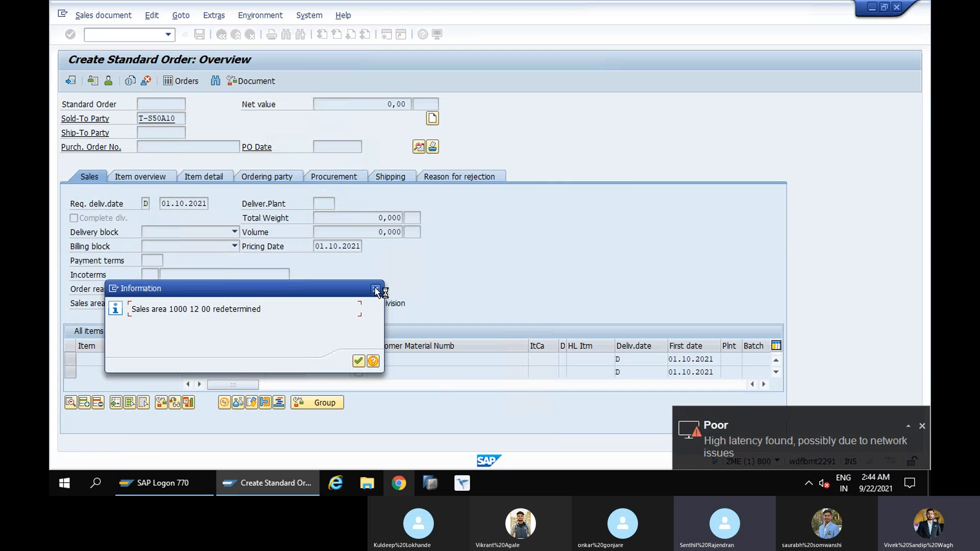
# Try to add material 2135 with an order quantity of 10 as the first item, leaving the purchase order number blank
pyautogui.click(170, 147)
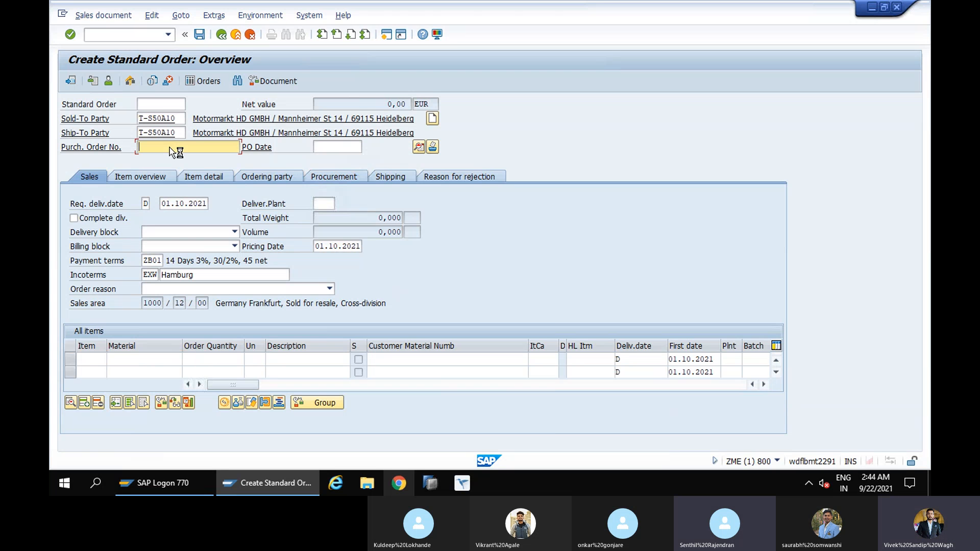
pyautogui.click(140, 365)
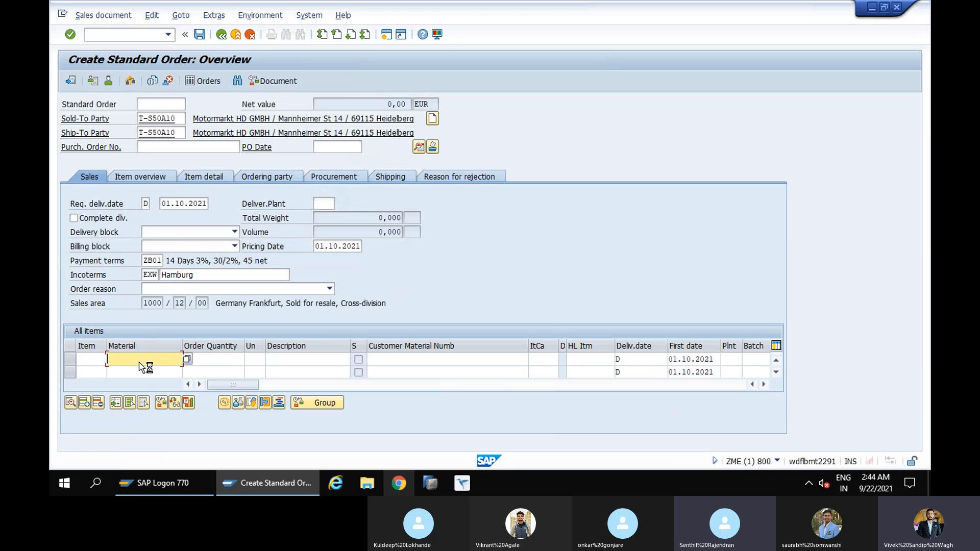
pyautogui.write('2135')
pyautogui.click(218, 361)
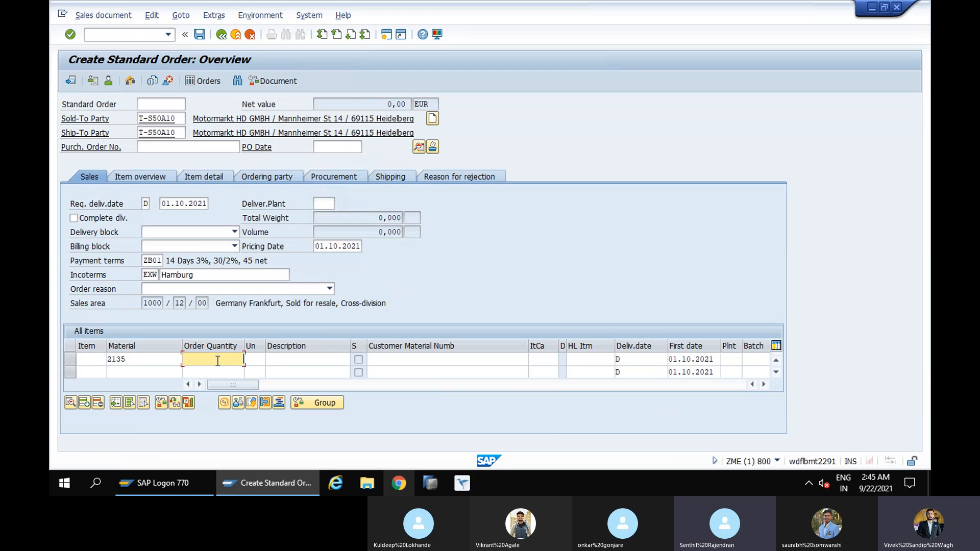
pyautogui.write('10')
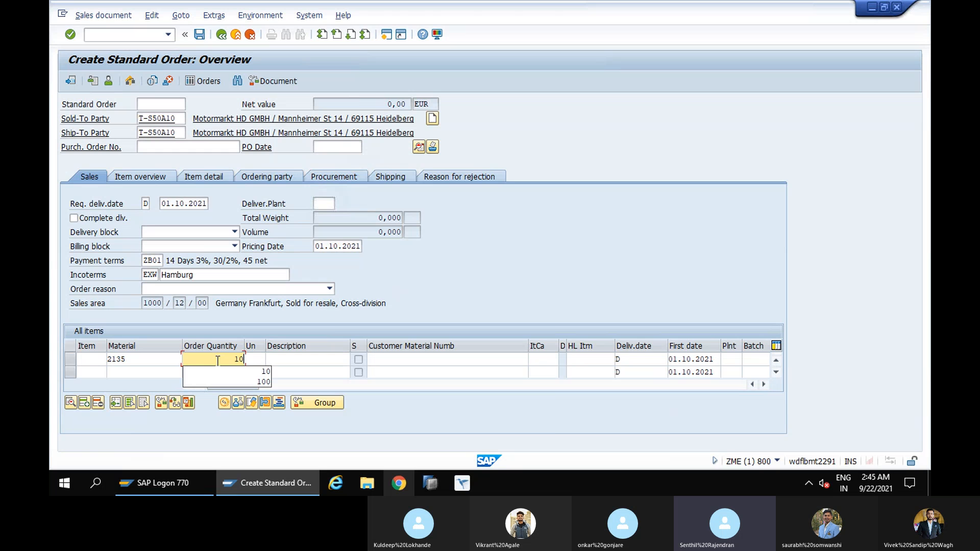
pyautogui.press('Return')
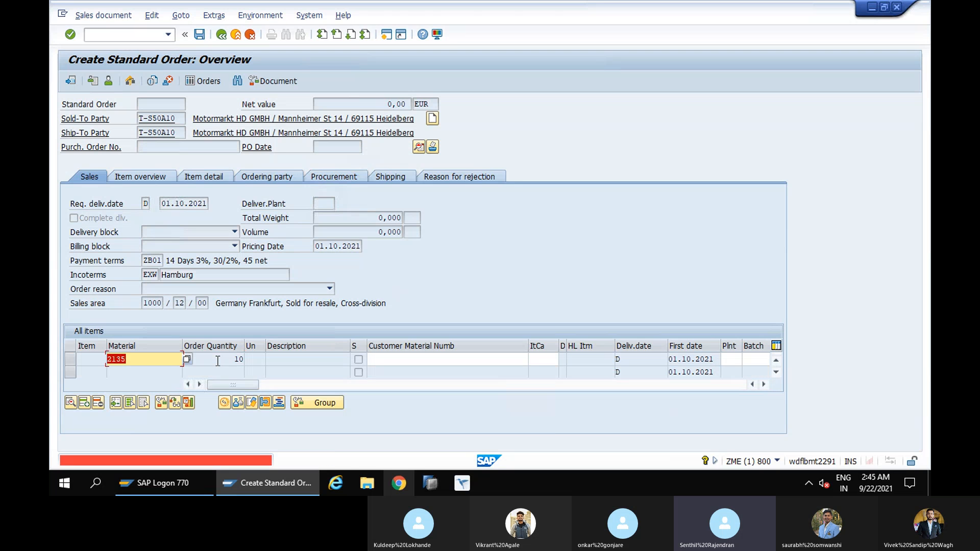
# Abandon this sales order without saving its data and return to the initial order screen
pyautogui.click(181, 132)
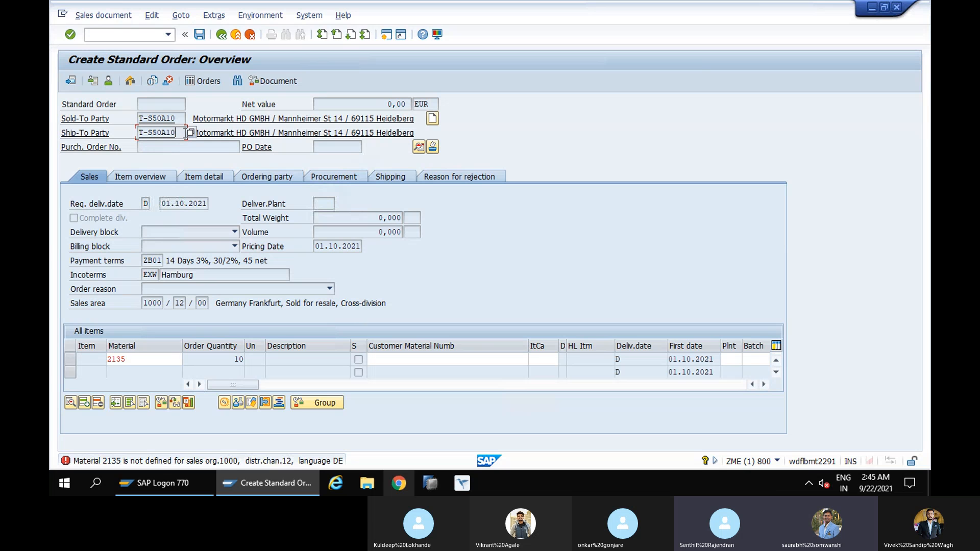
pyautogui.press('Return')
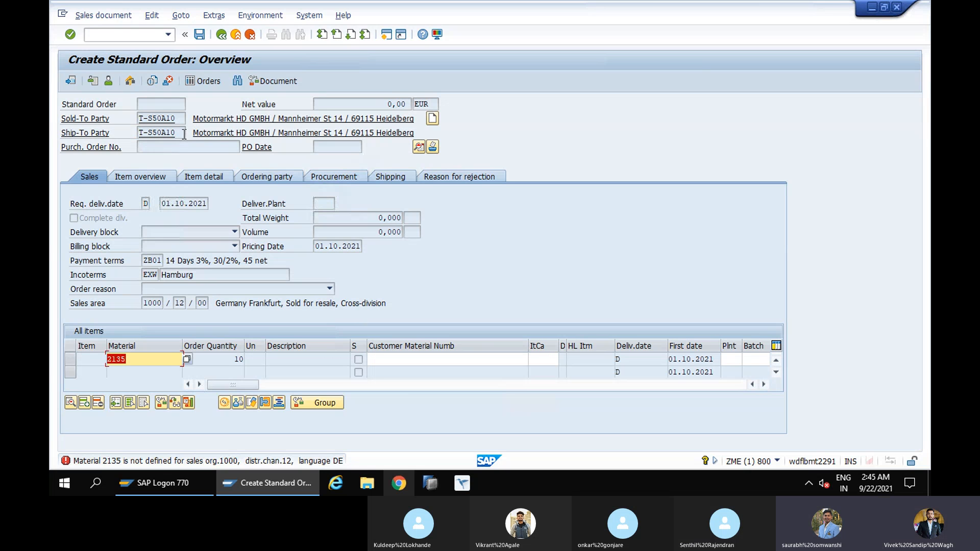
pyautogui.click(183, 134)
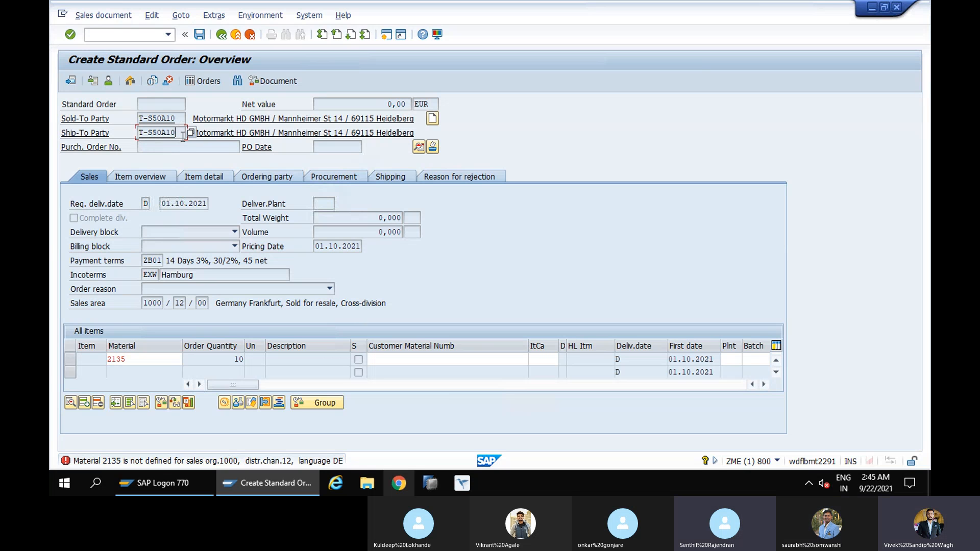
pyautogui.click(225, 37)
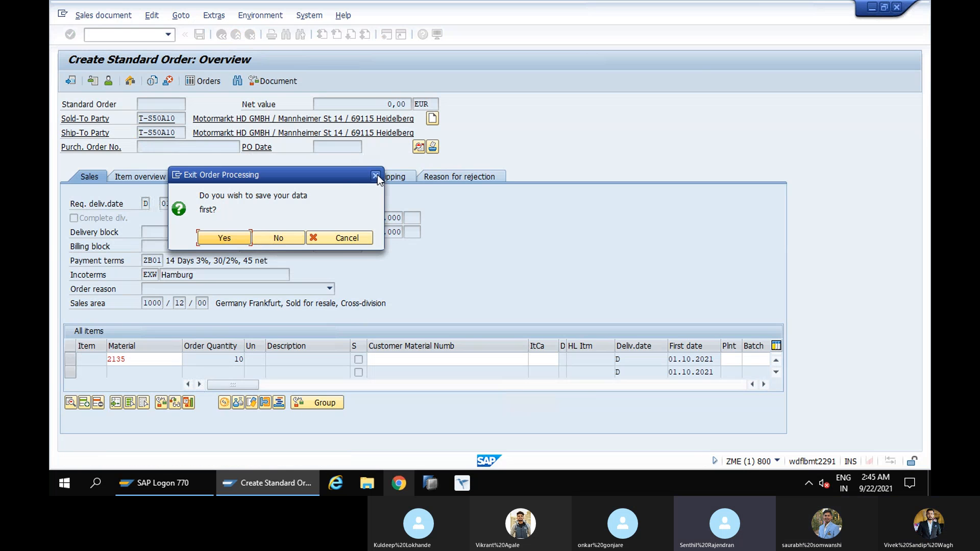
pyautogui.press('Return')
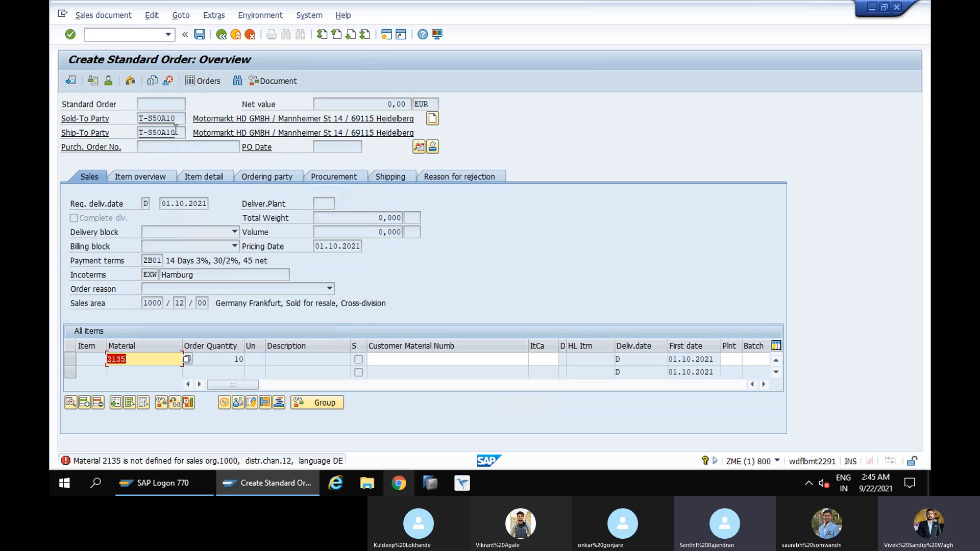
pyautogui.click(176, 132)
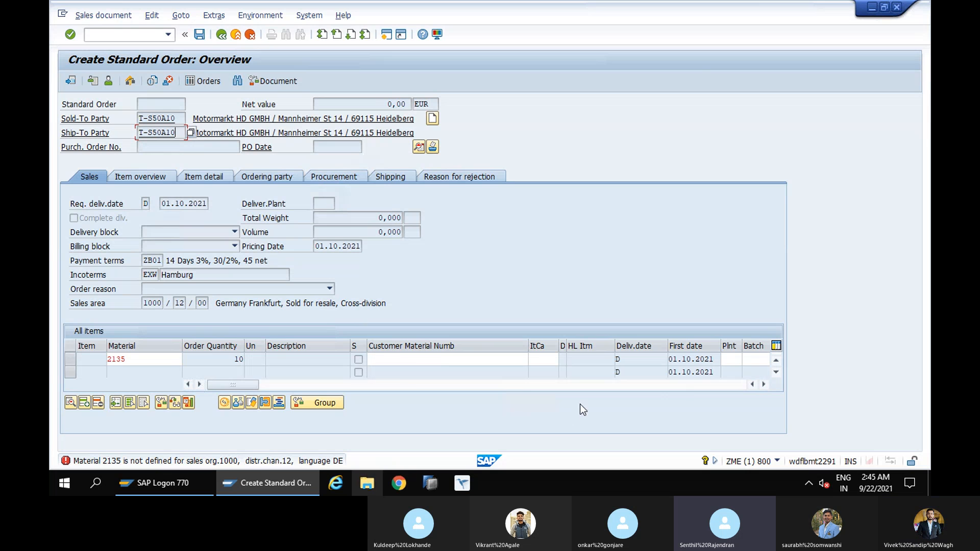
pyautogui.moveTo(229, 386)
pyautogui.mouseDown()
pyautogui.moveTo(296, 386)
pyautogui.moveTo(231, 384)
pyautogui.mouseUp()
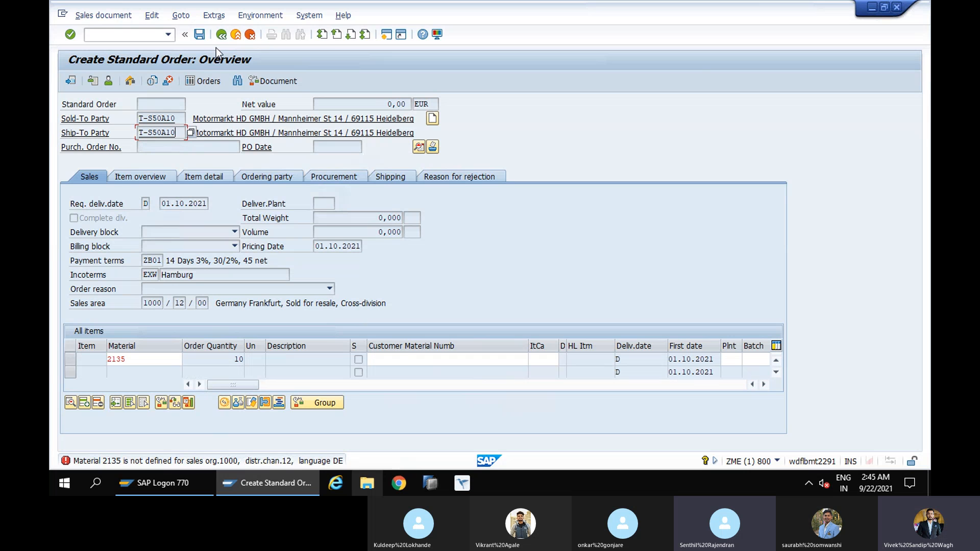
pyautogui.click(221, 35)
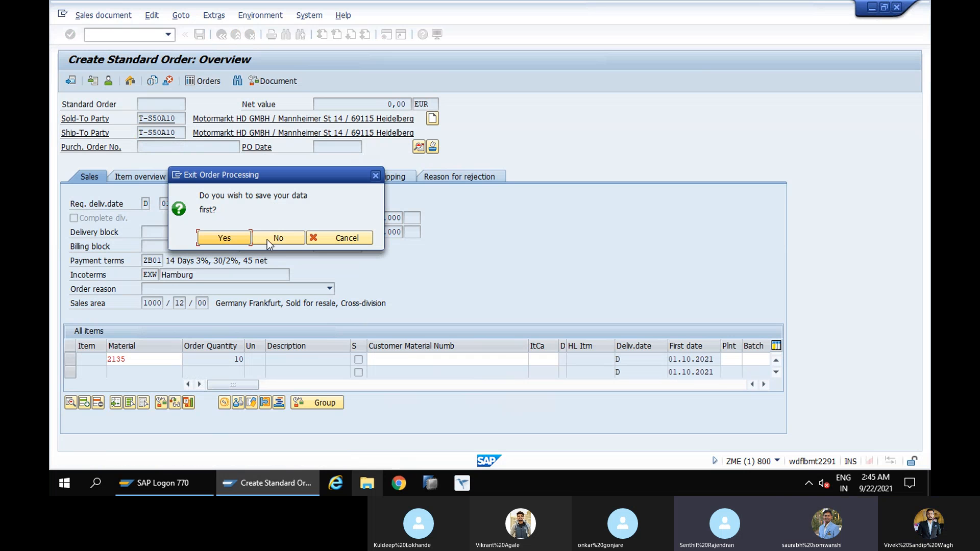
pyautogui.click(268, 240)
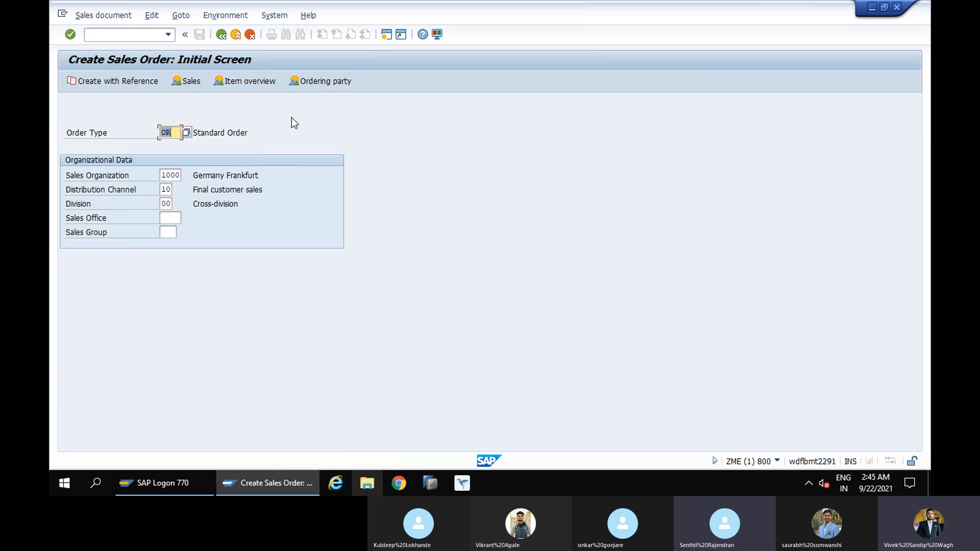
# Open a new standard order with the same organizational data and enter the customer number of Etelko Textilien as the sold-to party
pyautogui.press('Return')
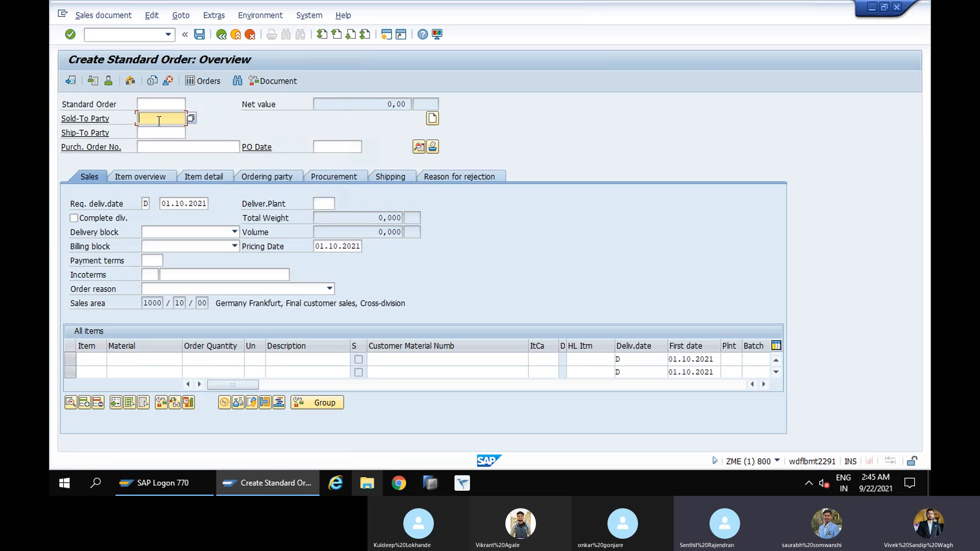
pyautogui.write('T')
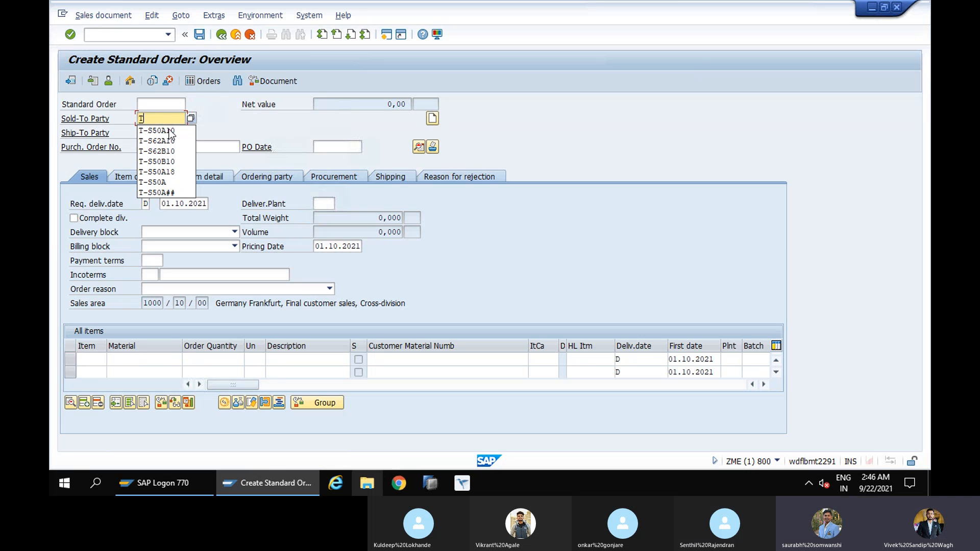
pyautogui.click(170, 130)
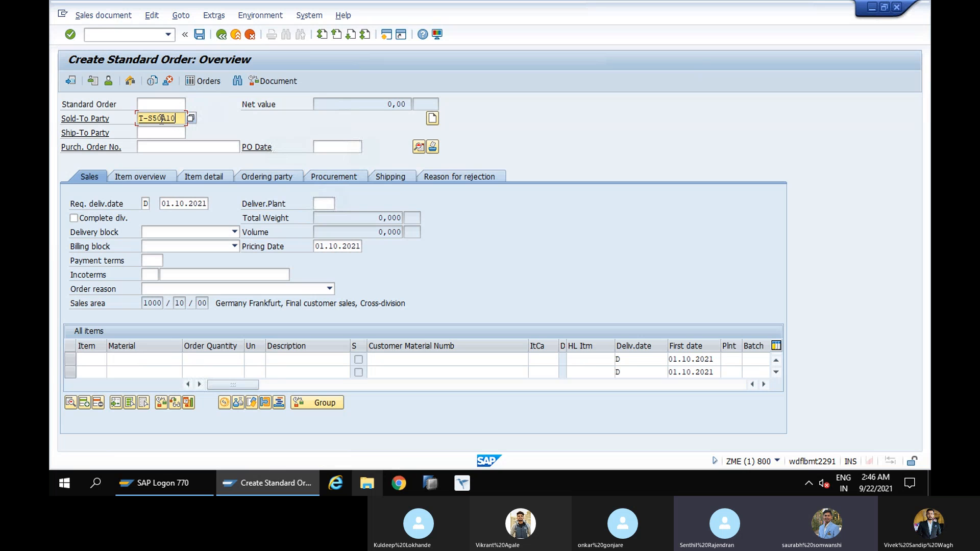
pyautogui.click(160, 118)
pyautogui.press('BackSpace')
pyautogui.press('BackSpace')
pyautogui.press('BackSpace')
pyautogui.press('BackSpace')
pyautogui.press('BackSpace')
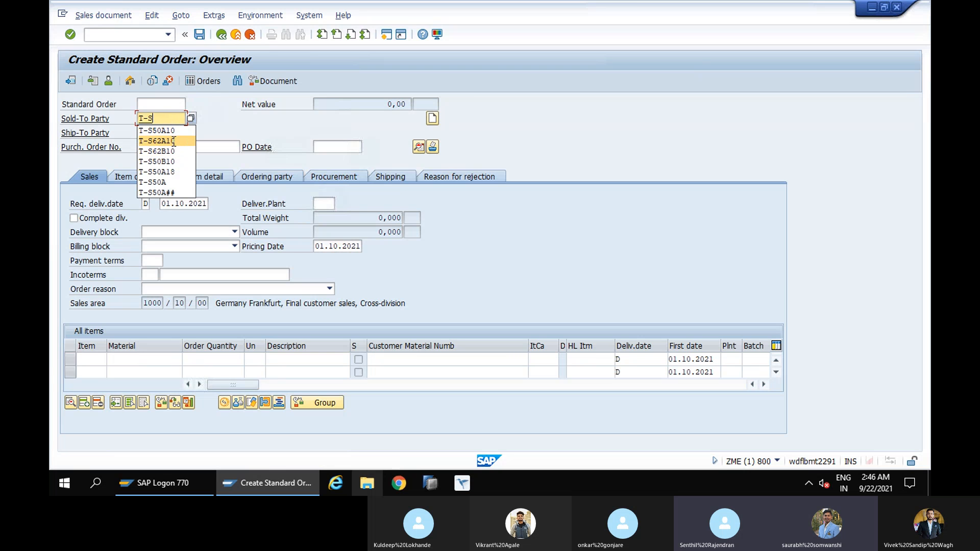
pyautogui.click(173, 140)
pyautogui.click(170, 132)
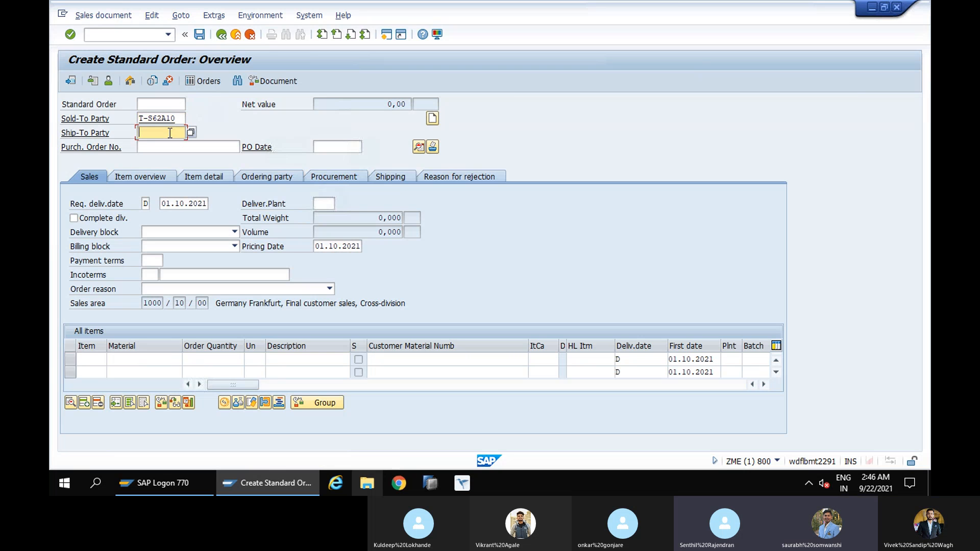
pyautogui.press('Return')
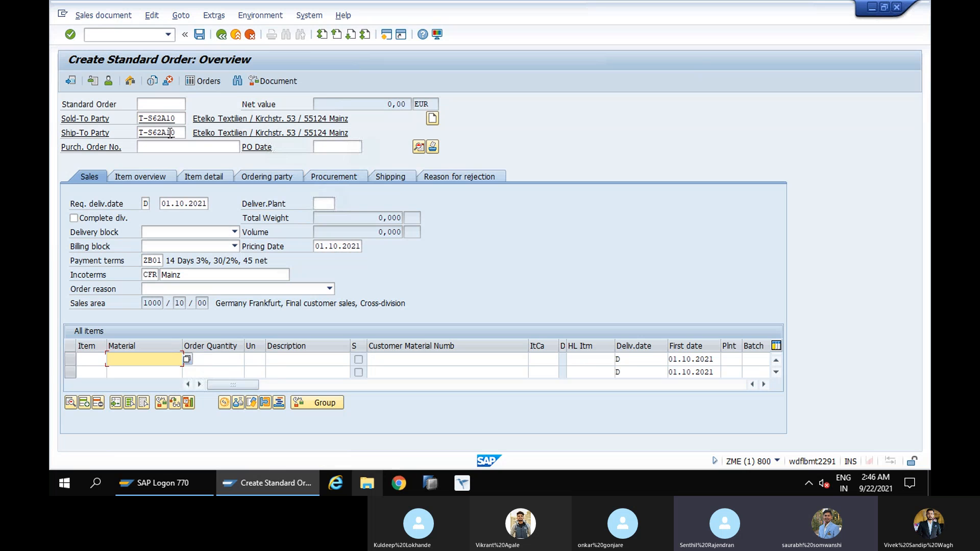
# Add material 2135 with an order quantity of 10, leaving the purchase order number blank, and check the order's shipping data
pyautogui.click(165, 147)
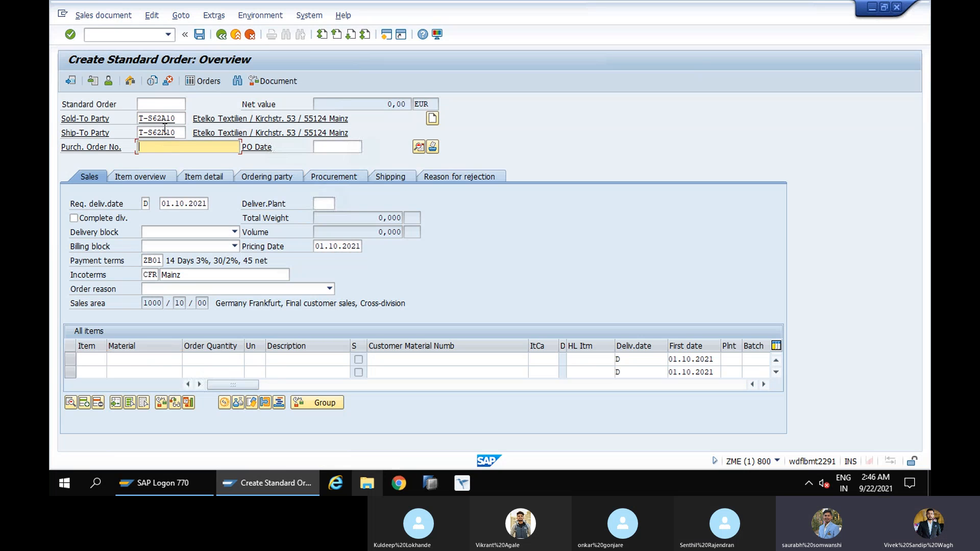
pyautogui.click(140, 360)
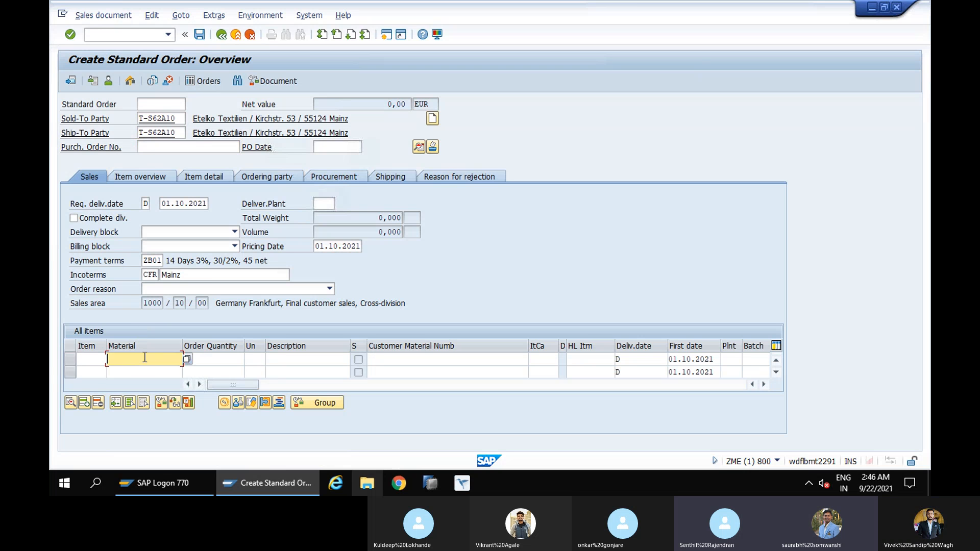
pyautogui.write('212')
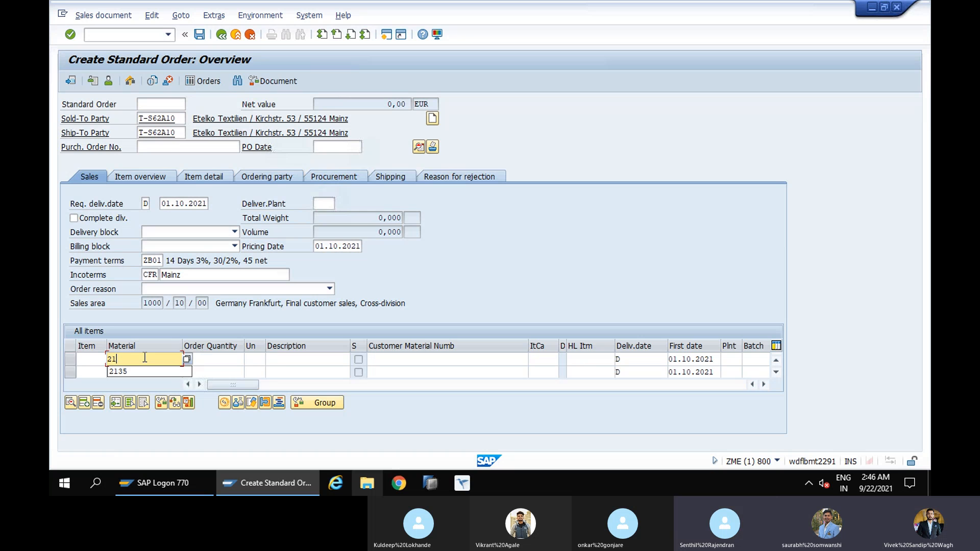
pyautogui.press('BackSpace')
pyautogui.click(148, 372)
pyautogui.click(231, 360)
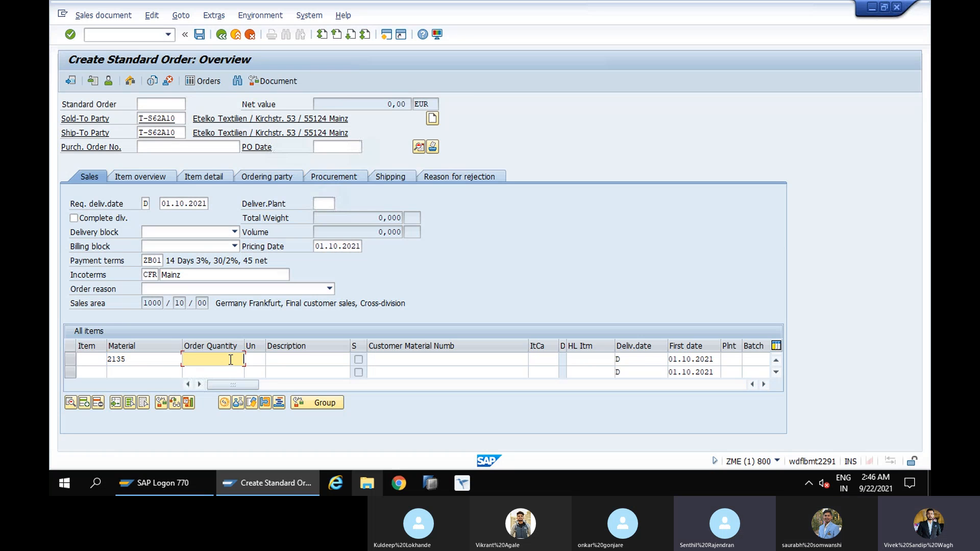
pyautogui.write('10')
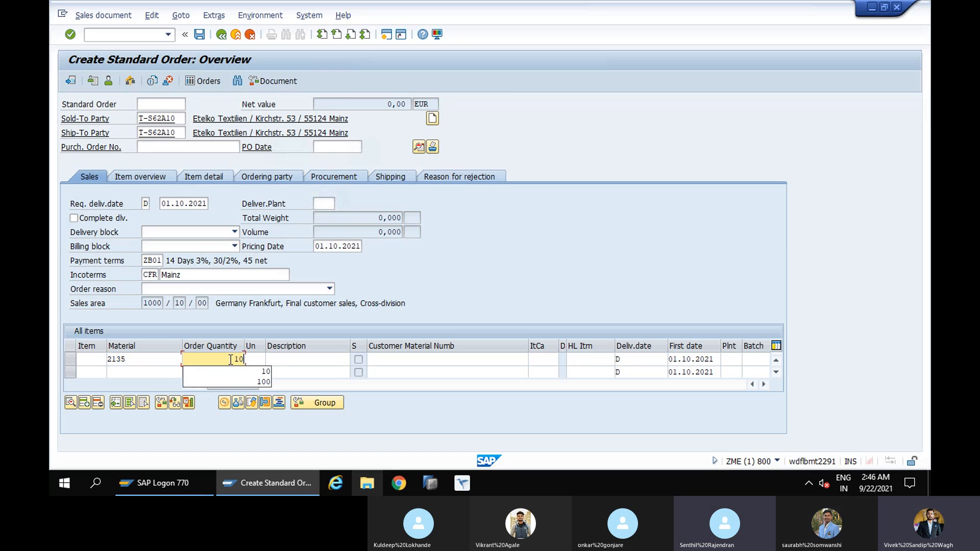
pyautogui.press('Return')
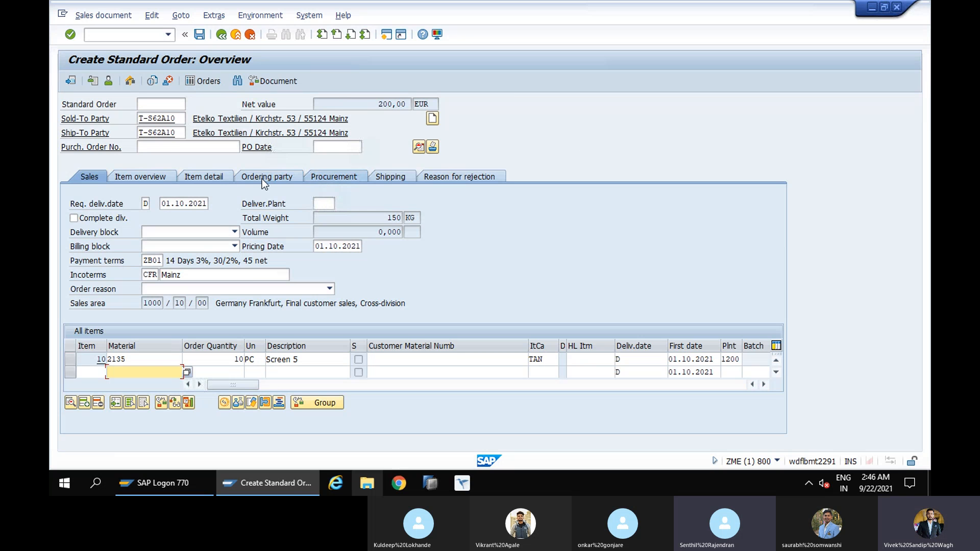
pyautogui.click(384, 178)
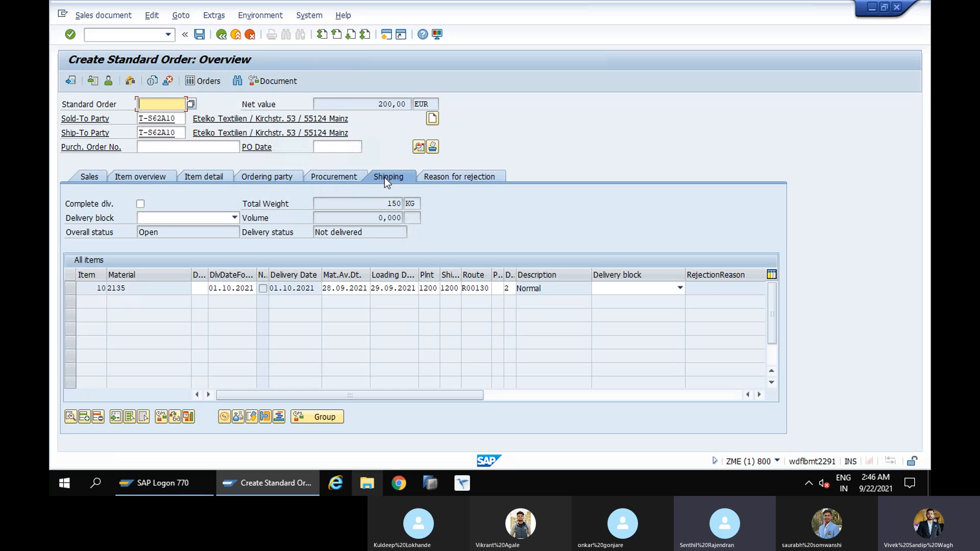
pyautogui.click(89, 176)
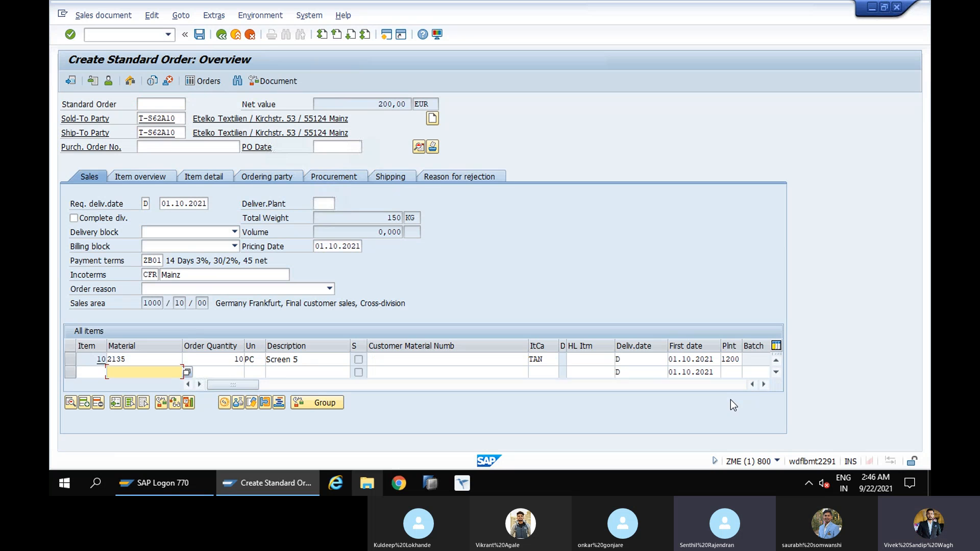
# Clear the plant of item 10 and try to save the order, processing its incompletion log
pyautogui.moveTo(739, 360); pyautogui.dragTo(719, 359)
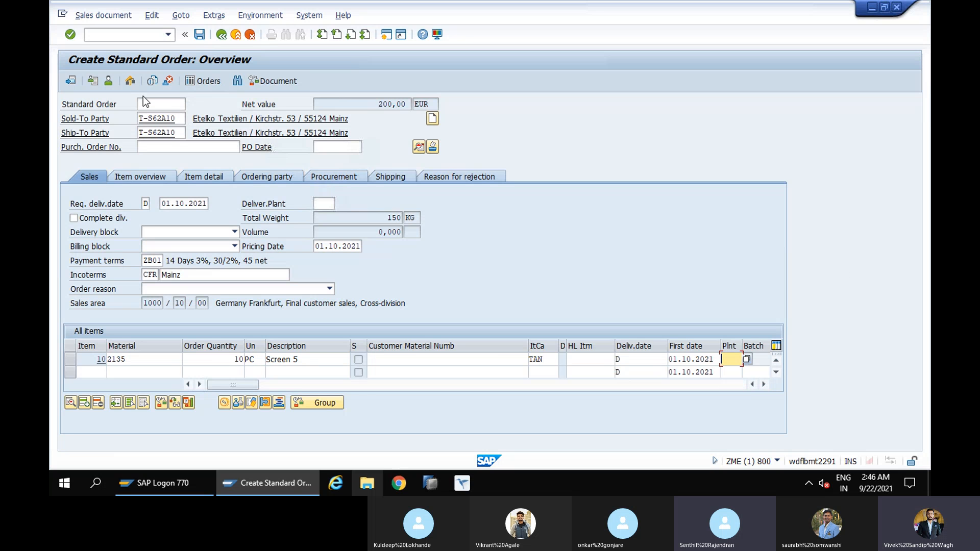
pyautogui.click(200, 34)
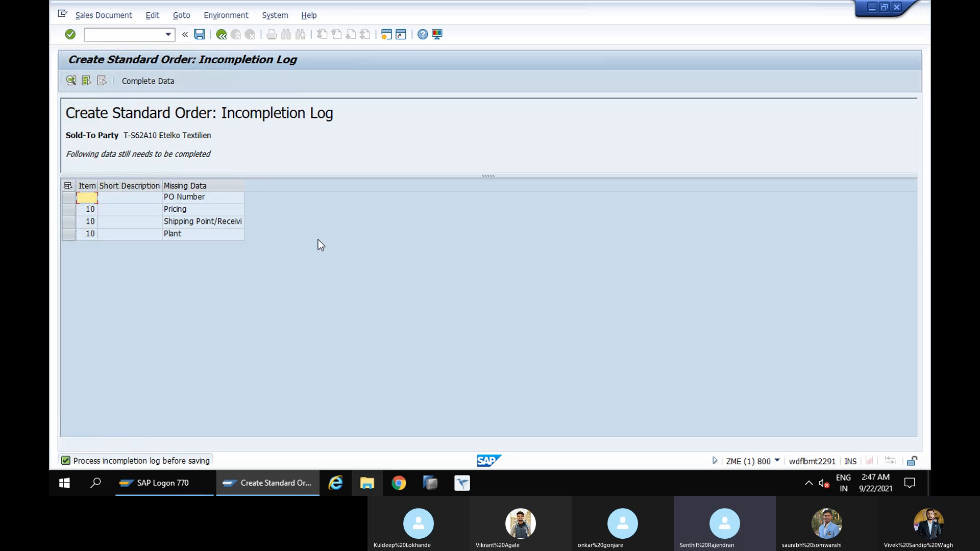
# Return to the order overview and reopen the order's incompletion log to examine the missing data
pyautogui.click(222, 35)
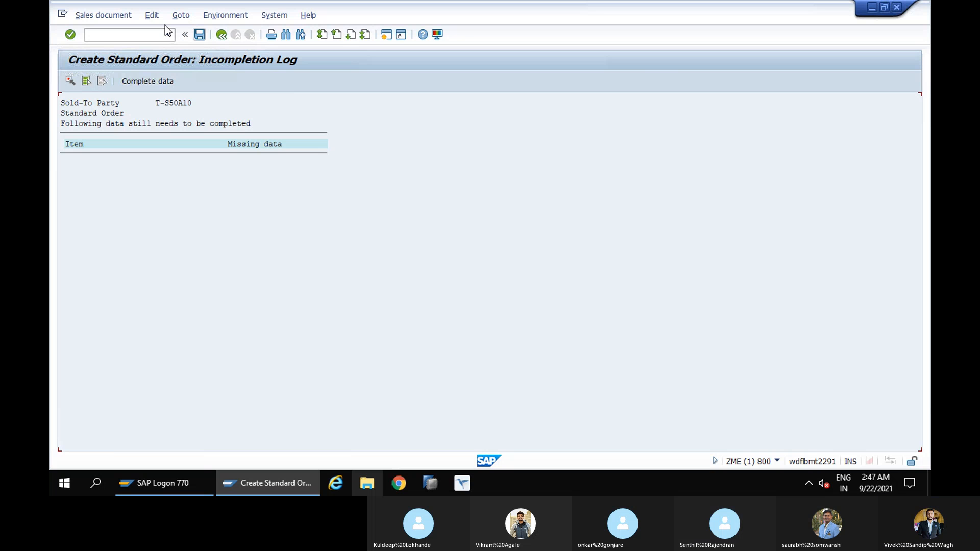
pyautogui.click(222, 35)
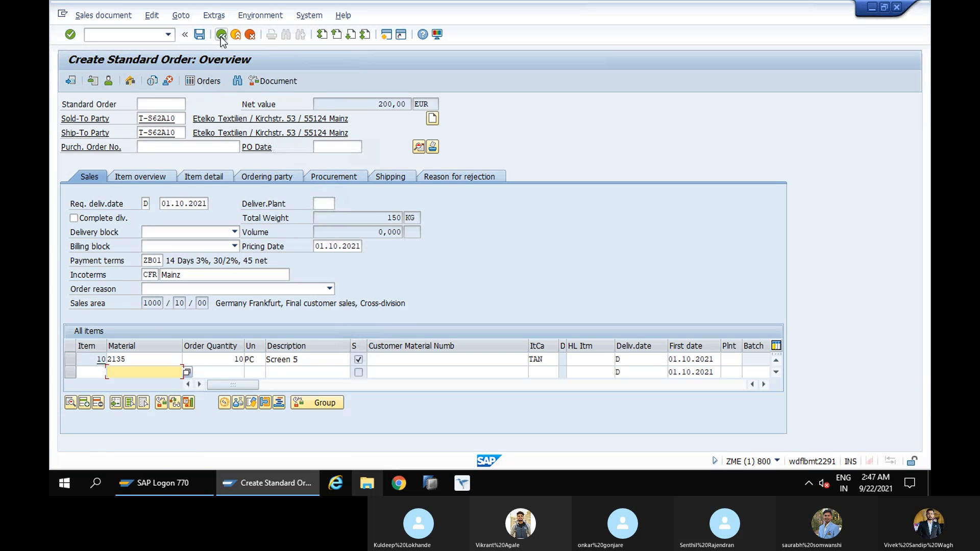
pyautogui.click(153, 16)
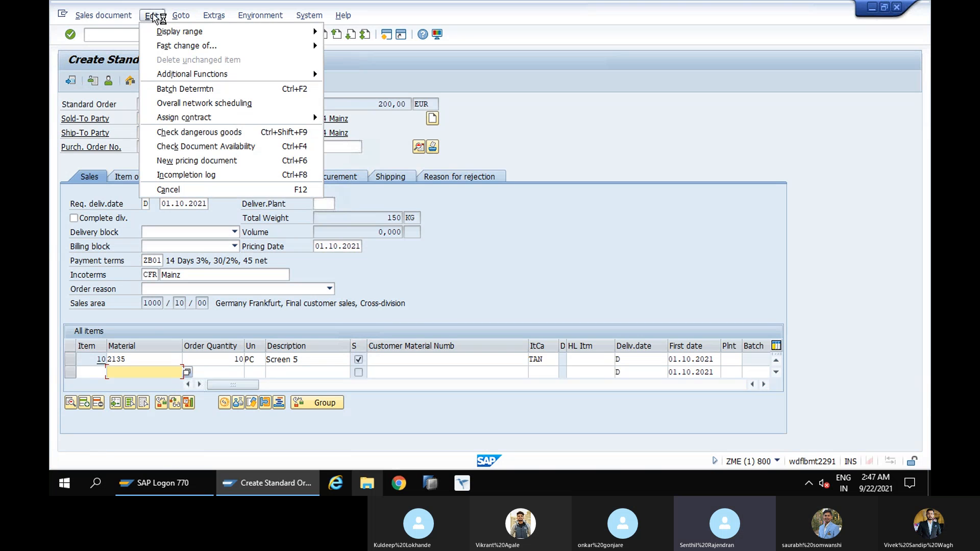
pyautogui.click(194, 176)
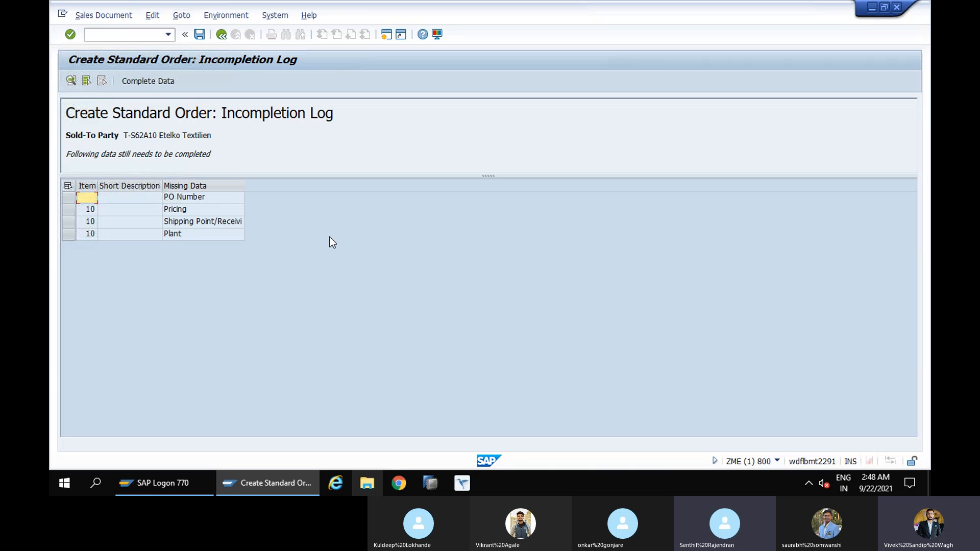
# Start transaction SPRO in a new session and display the SAP Reference IMG
pyautogui.click(101, 36)
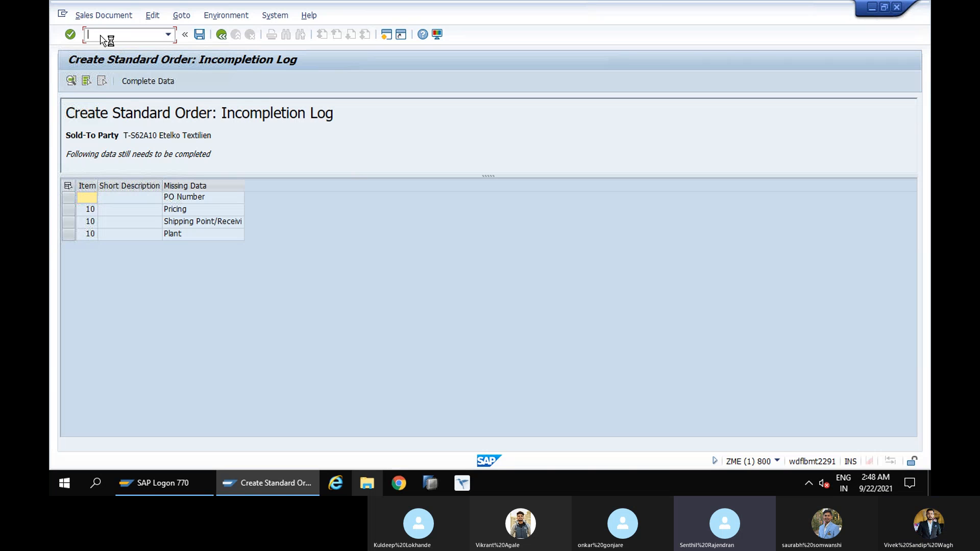
pyautogui.write('/ospro')
pyautogui.press('Return')
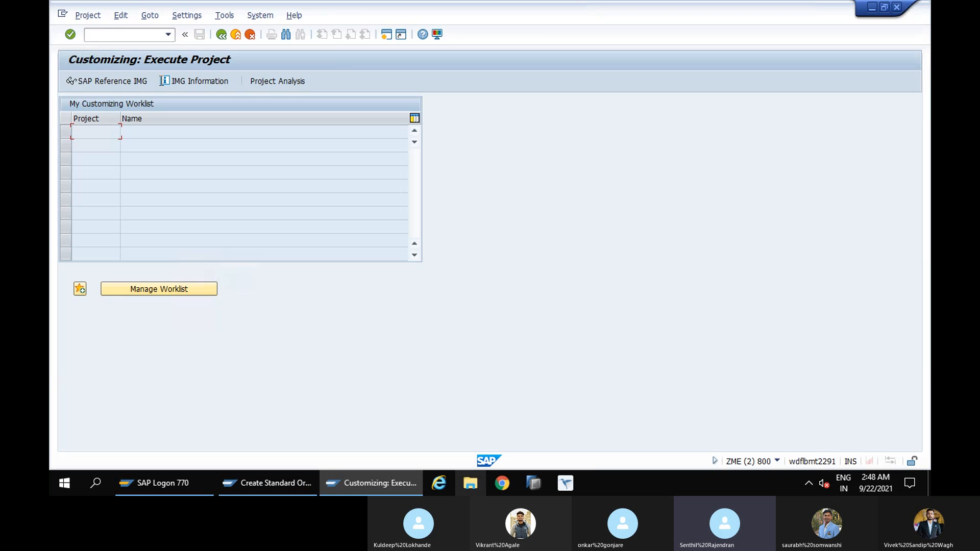
pyautogui.click(119, 80)
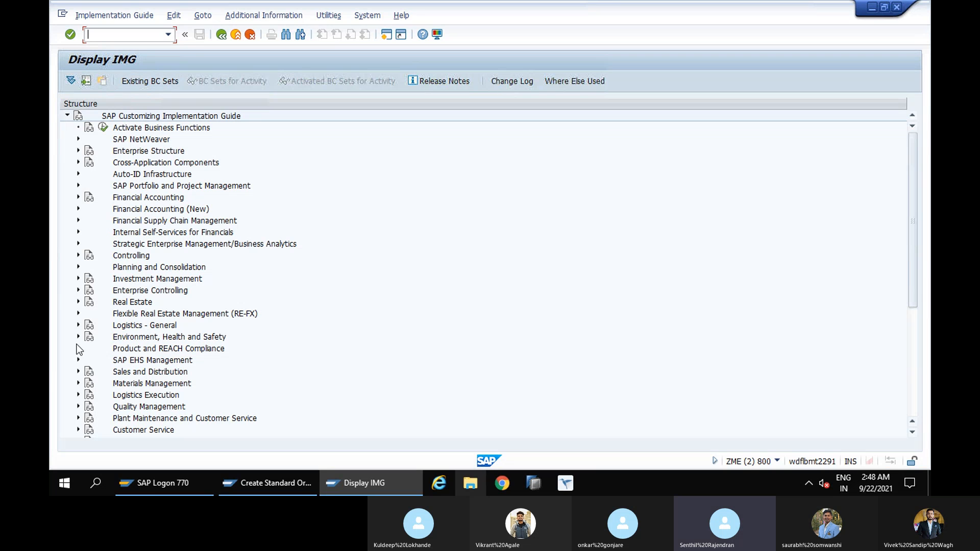
# Open the incompleteness procedure customizing in Log of Incomplete Items, within the Basic Functions of Sales and Distribution
pyautogui.click(78, 373)
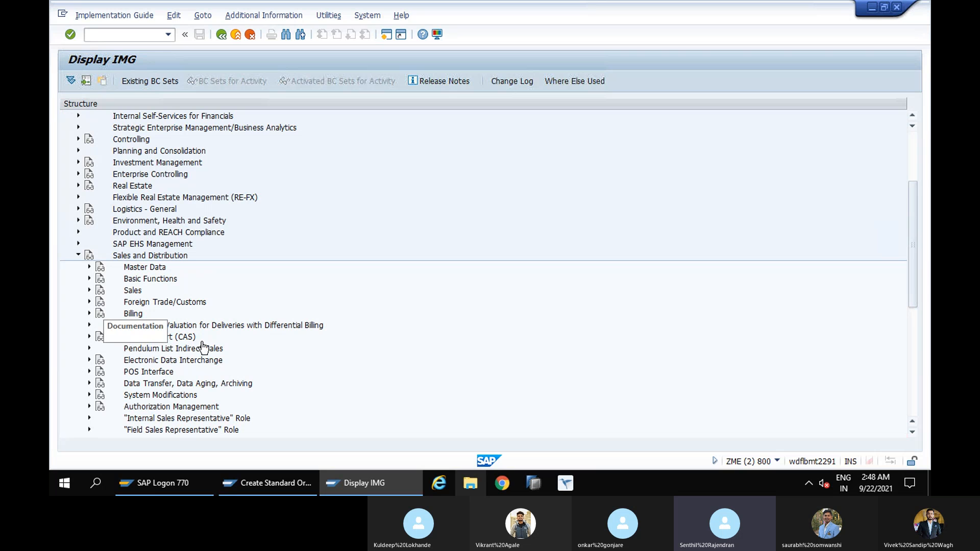
pyautogui.scroll(-4, 372, 330)
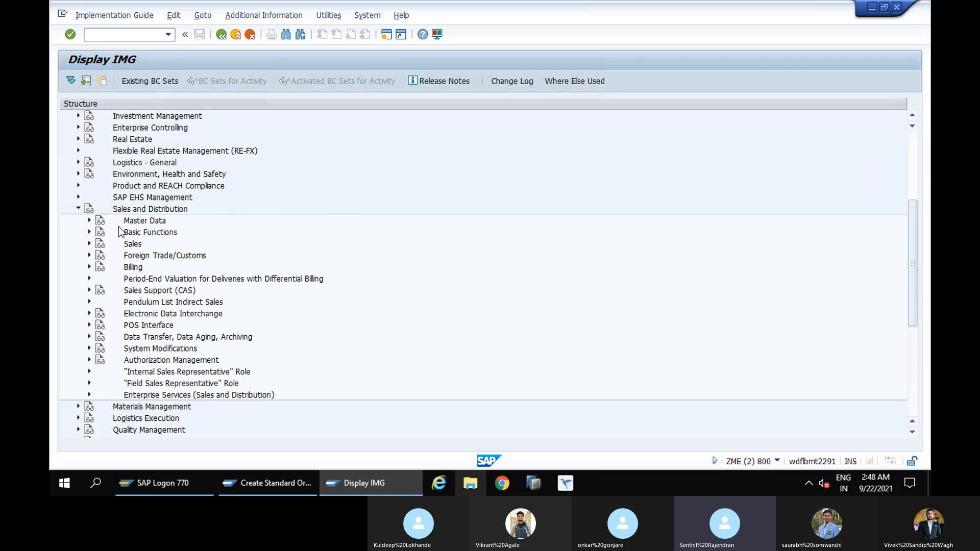
pyautogui.click(88, 233)
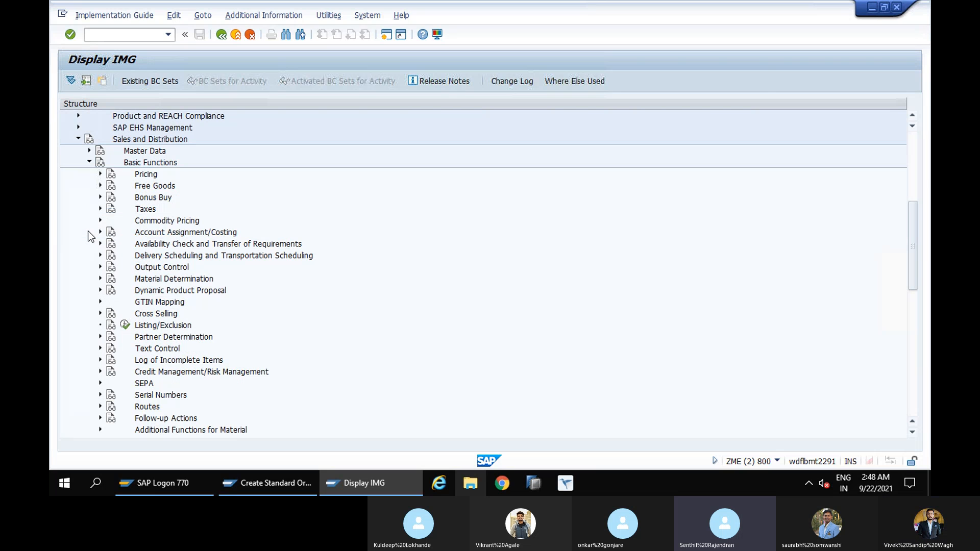
pyautogui.click(101, 361)
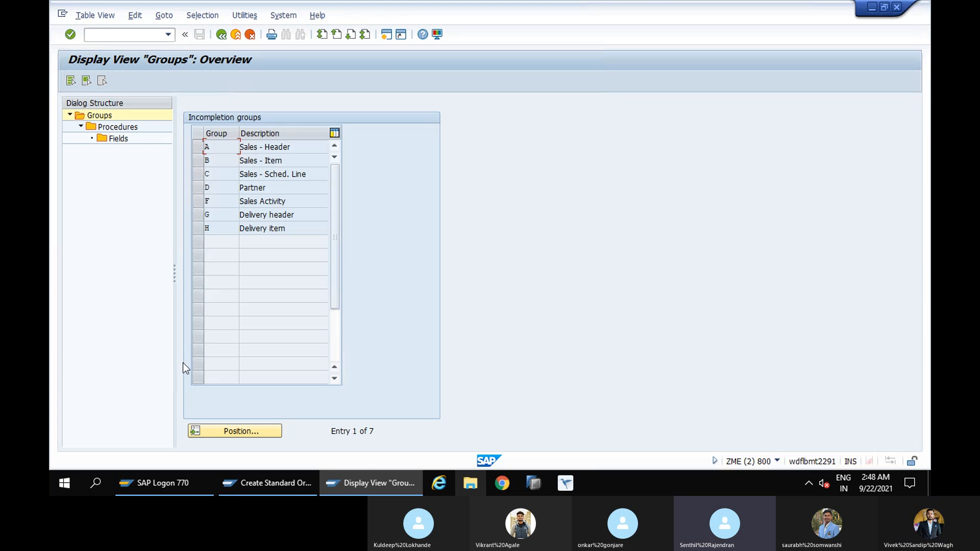
# Open the fields of procedure 11, Sales Order, in group A, Sales - Header, and switch them to change mode
pyautogui.click(197, 150)
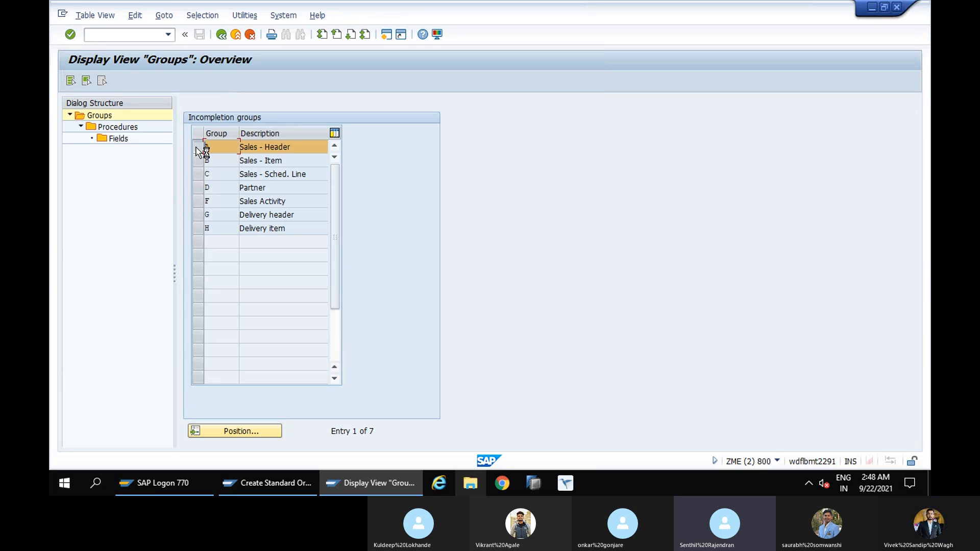
pyautogui.doubleClick(113, 129)
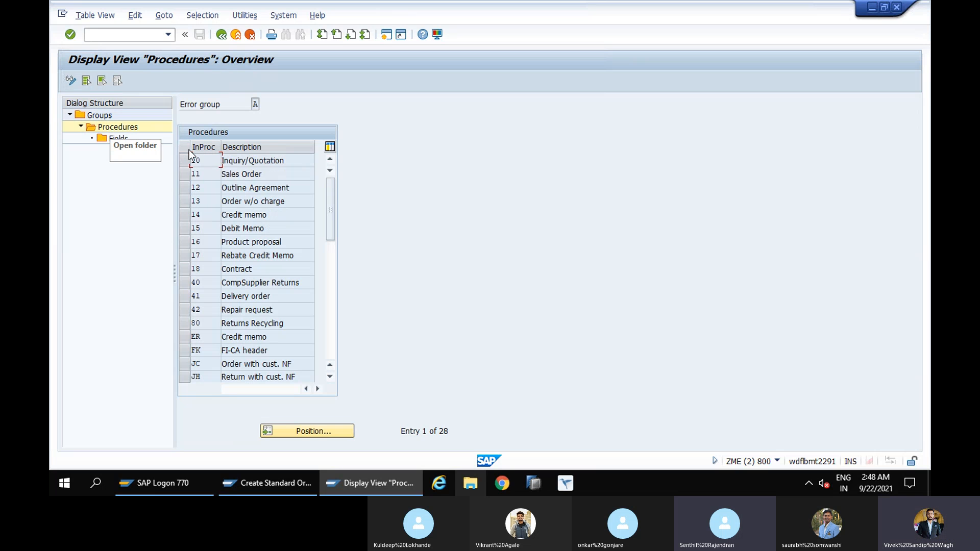
pyautogui.click(185, 160)
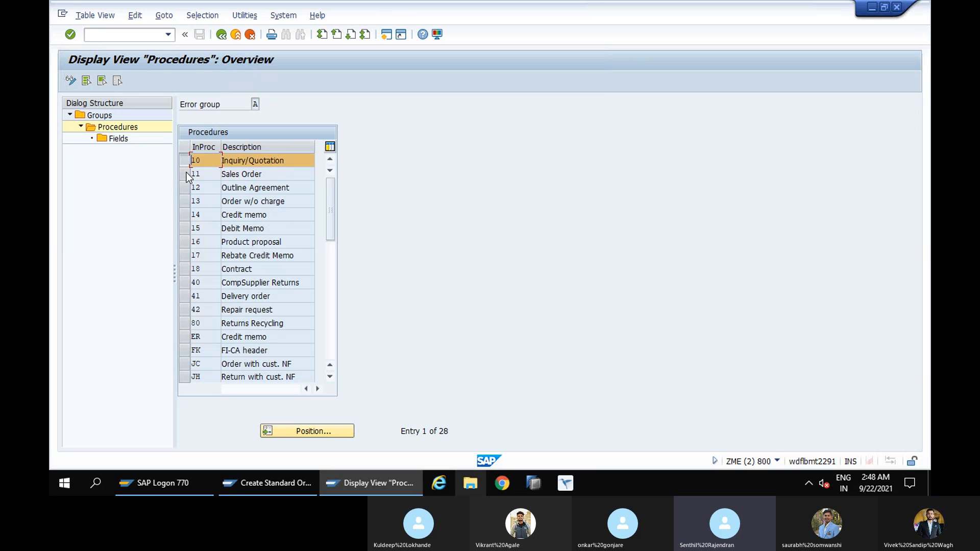
pyautogui.click(186, 174)
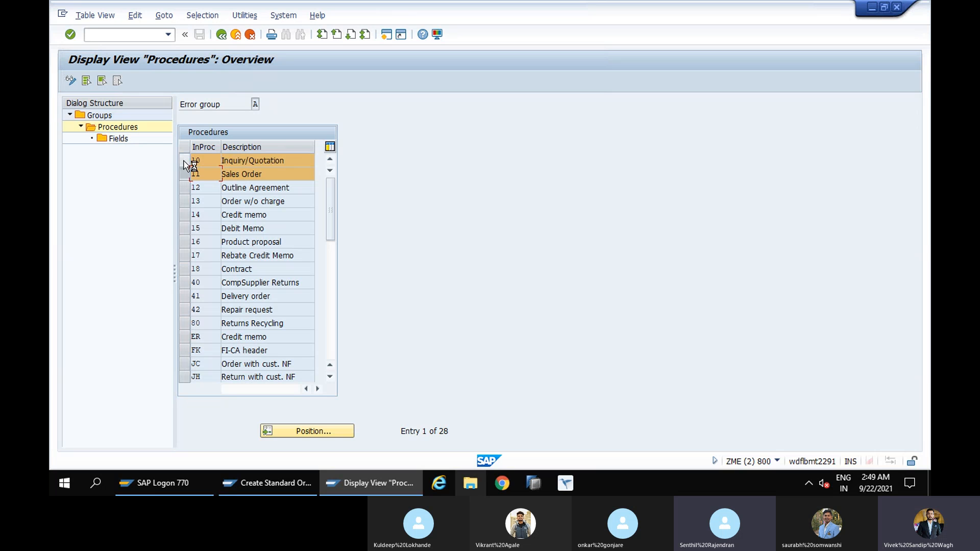
pyautogui.click(184, 160)
pyautogui.doubleClick(112, 138)
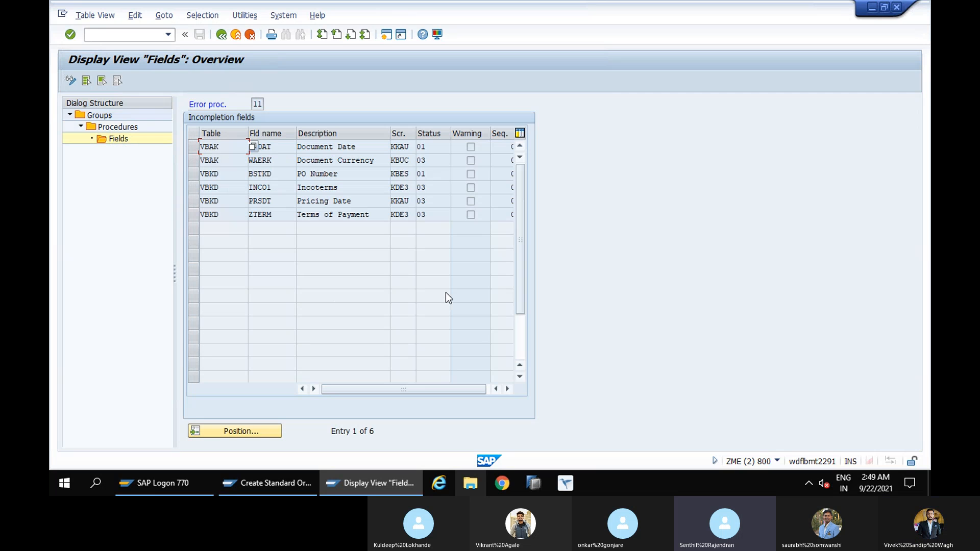
pyautogui.click(70, 80)
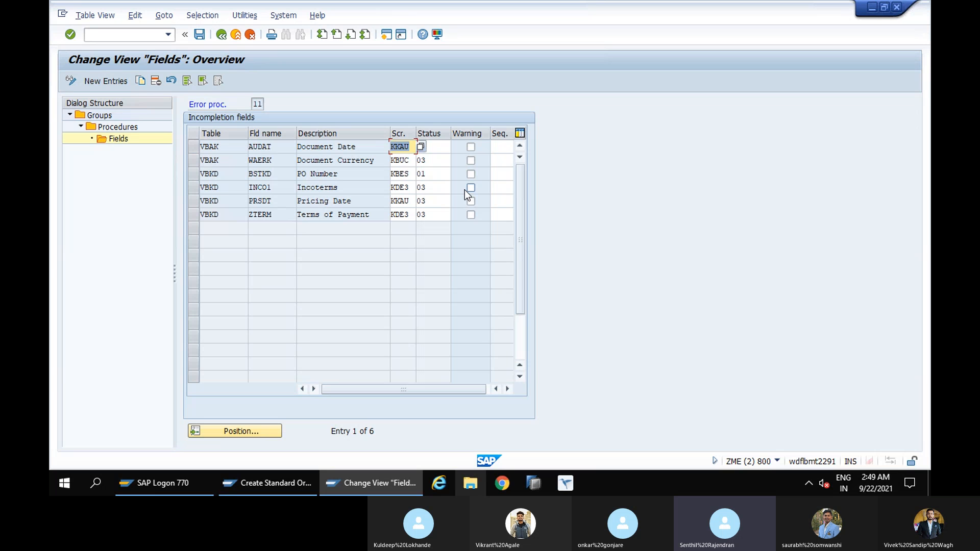
# Check the order's incompletion log, delete the PO Number field from procedure 11, and save the change in the proposed customizing request
pyautogui.click(275, 485)
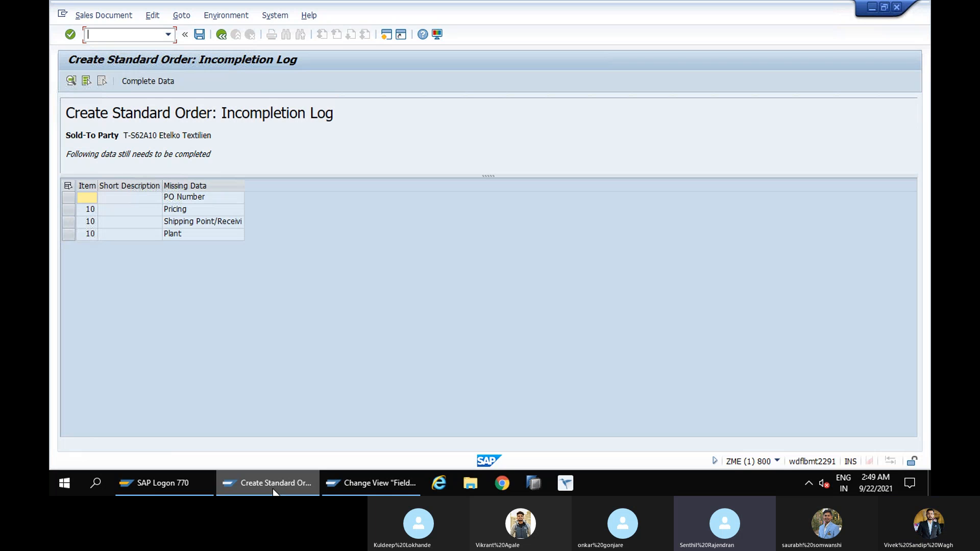
pyautogui.click(351, 483)
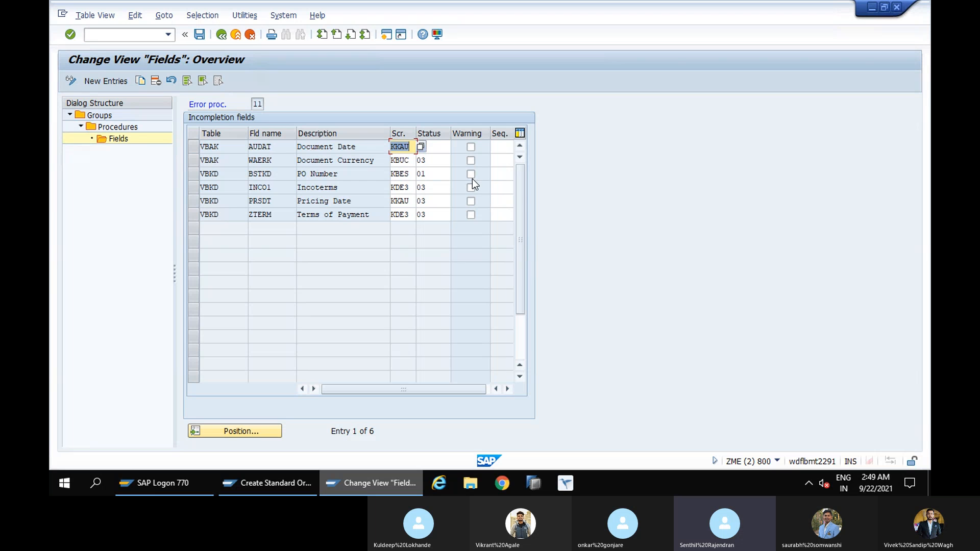
pyautogui.click(192, 174)
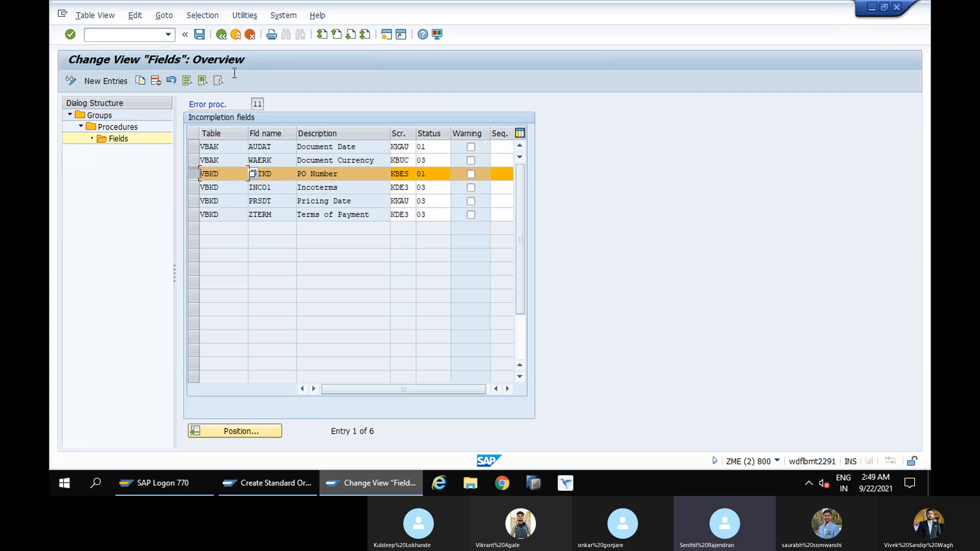
pyautogui.click(155, 82)
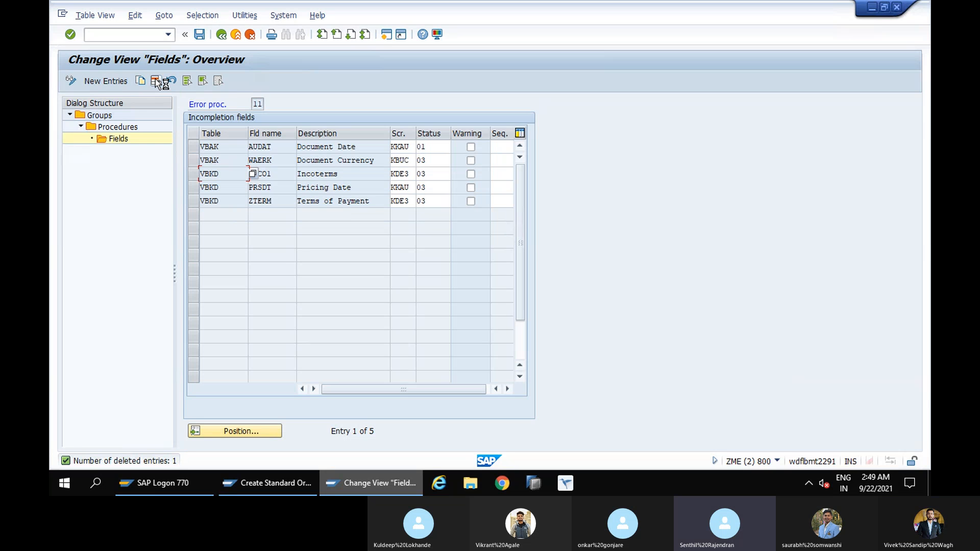
pyautogui.click(199, 35)
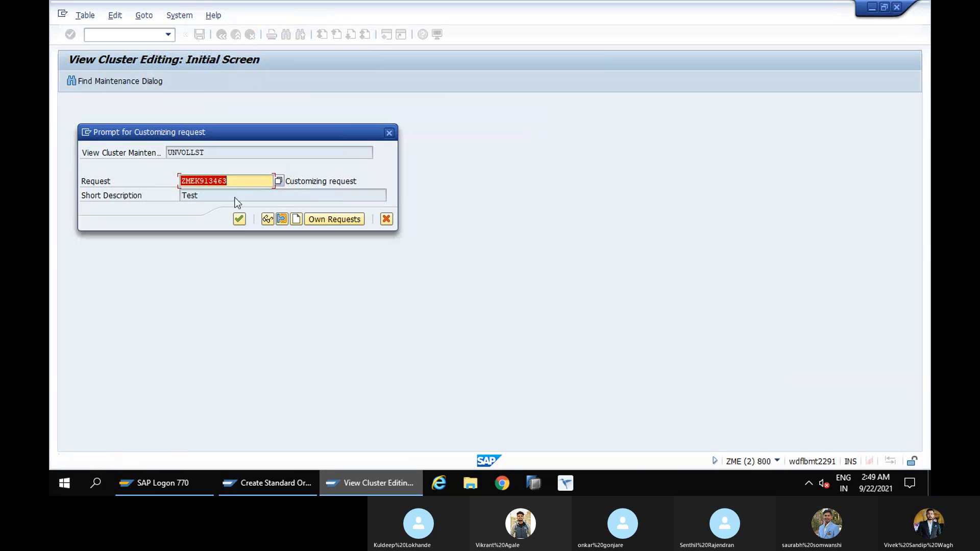
pyautogui.click(239, 220)
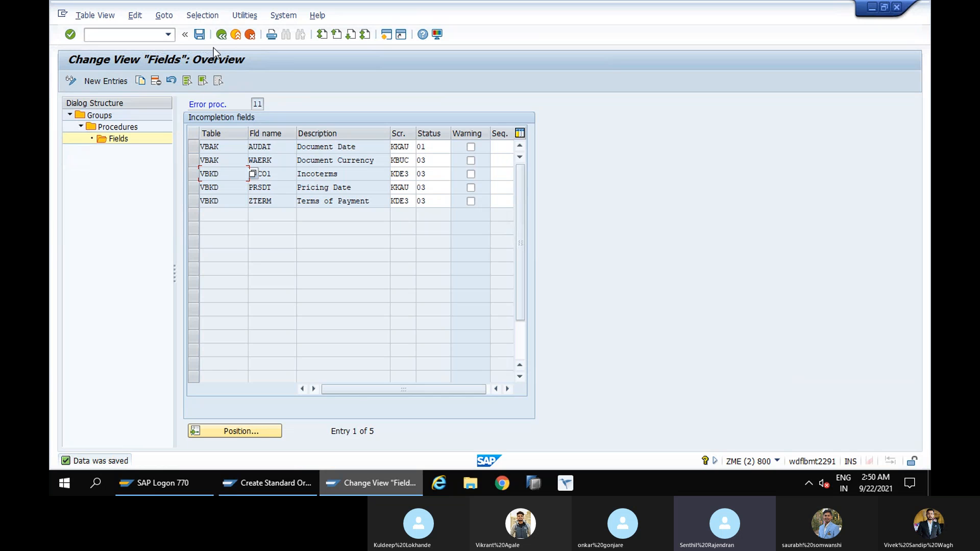
# Return to the incompletion groups and open the fields of procedure 20, Standard Item, in group B, Sales - Item
pyautogui.click(220, 35)
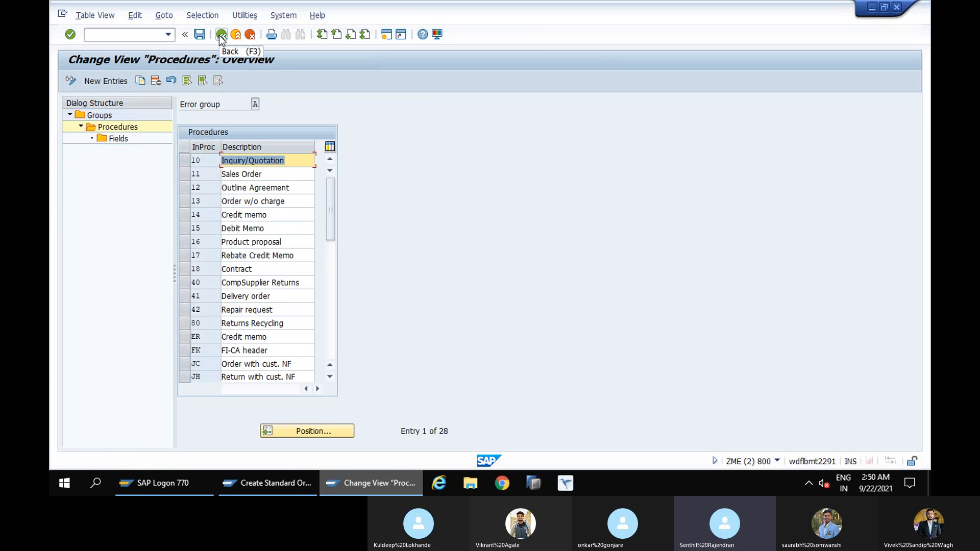
pyautogui.click(221, 36)
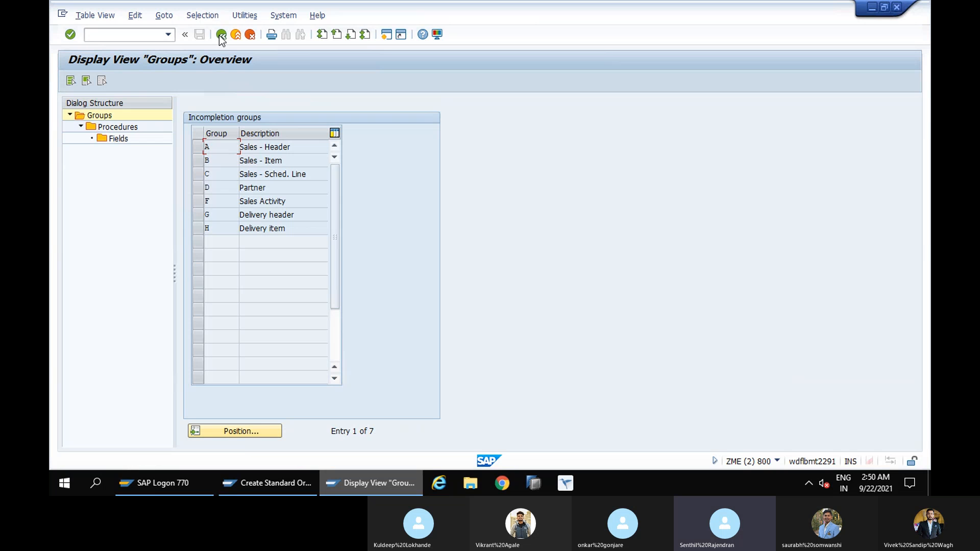
pyautogui.click(197, 161)
pyautogui.click(135, 128)
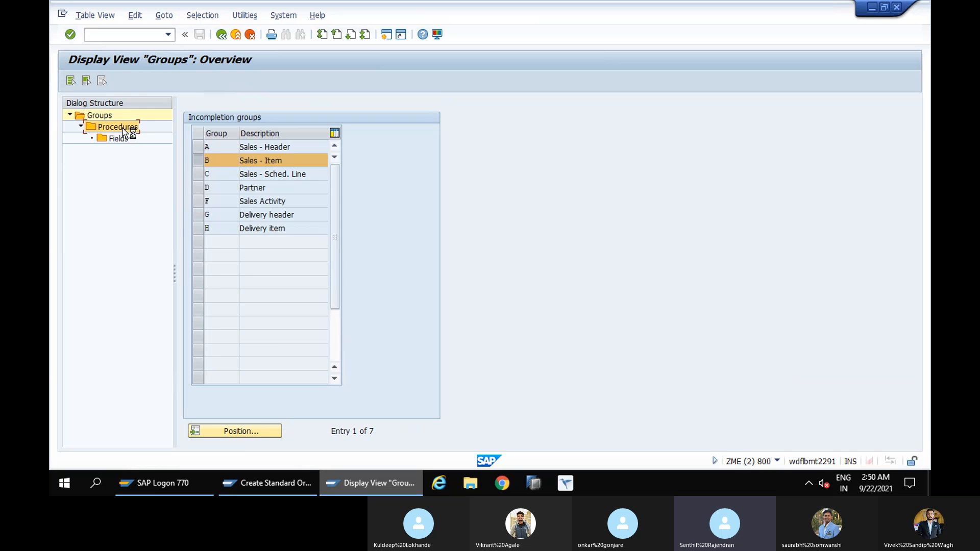
pyautogui.doubleClick(125, 127)
pyautogui.click(182, 161)
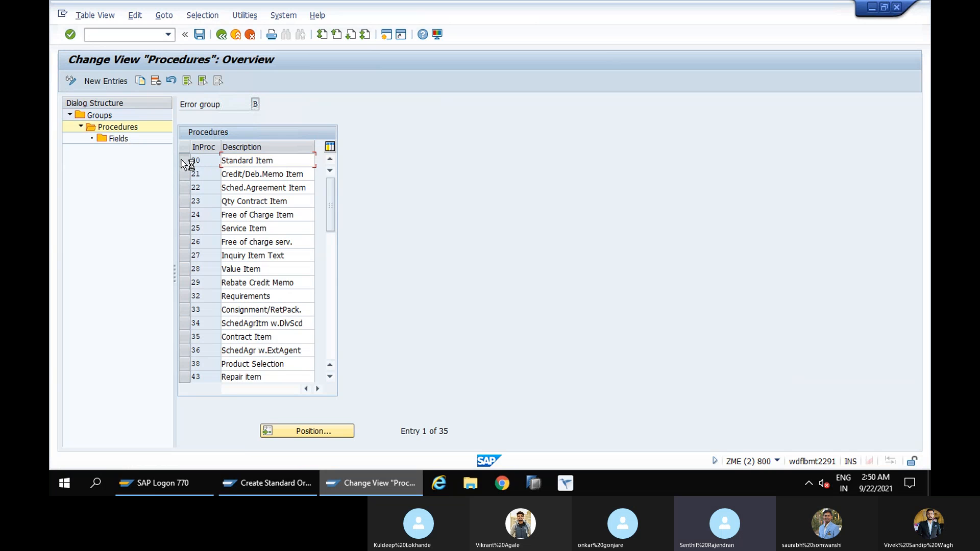
pyautogui.doubleClick(122, 139)
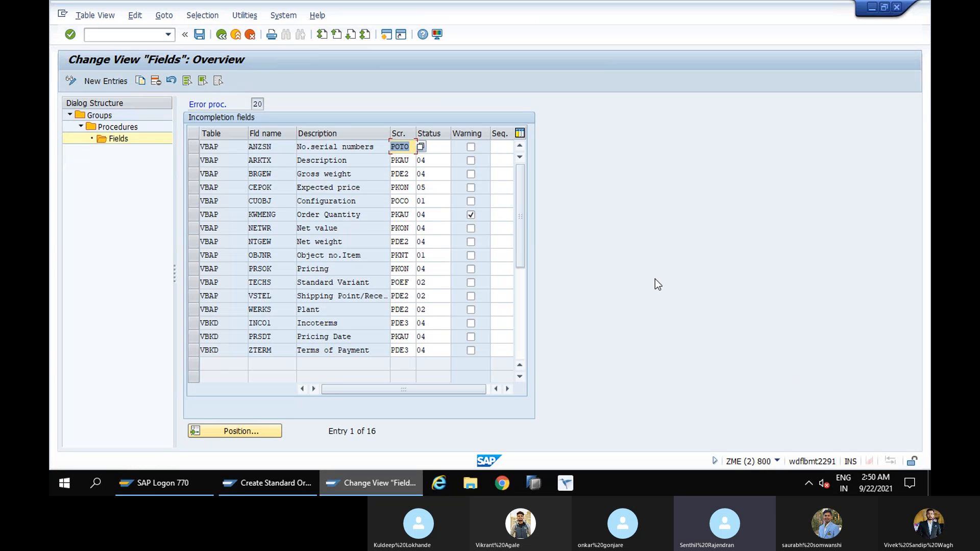
# Set the status of the Pricing Date field (PRSDT) to 02 in procedure 20
pyautogui.click(427, 337)
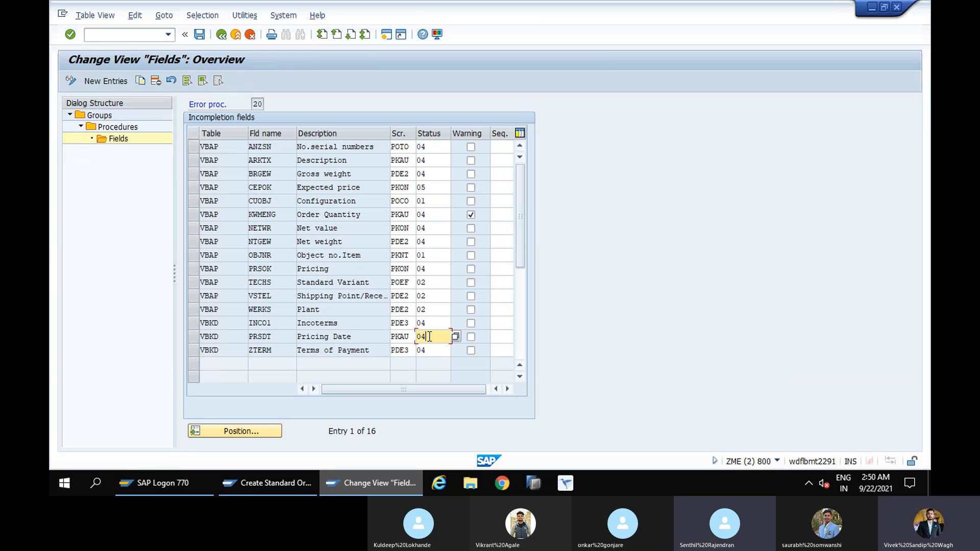
pyautogui.press('BackSpace')
pyautogui.write('2')
pyautogui.press('Tab')
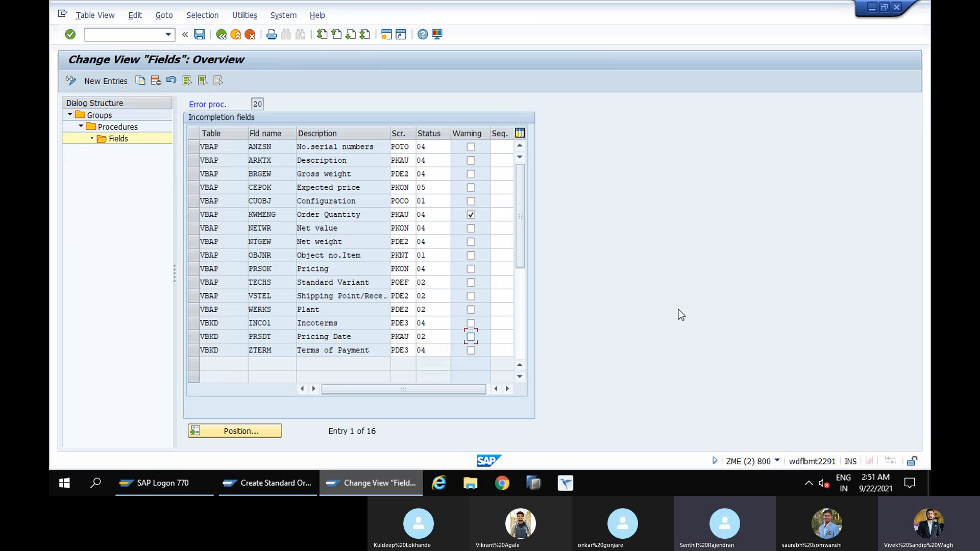
pyautogui.click(426, 338)
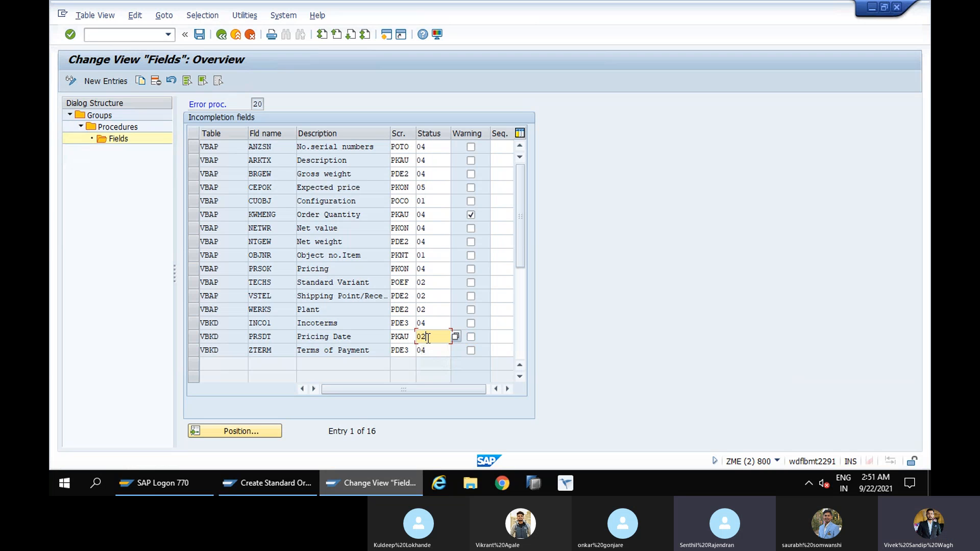
# Set the status of the Pricing field (PRSOK) to 06 in procedure 20, compare with the order's incompletion log, and save the field changes
pyautogui.click(428, 270)
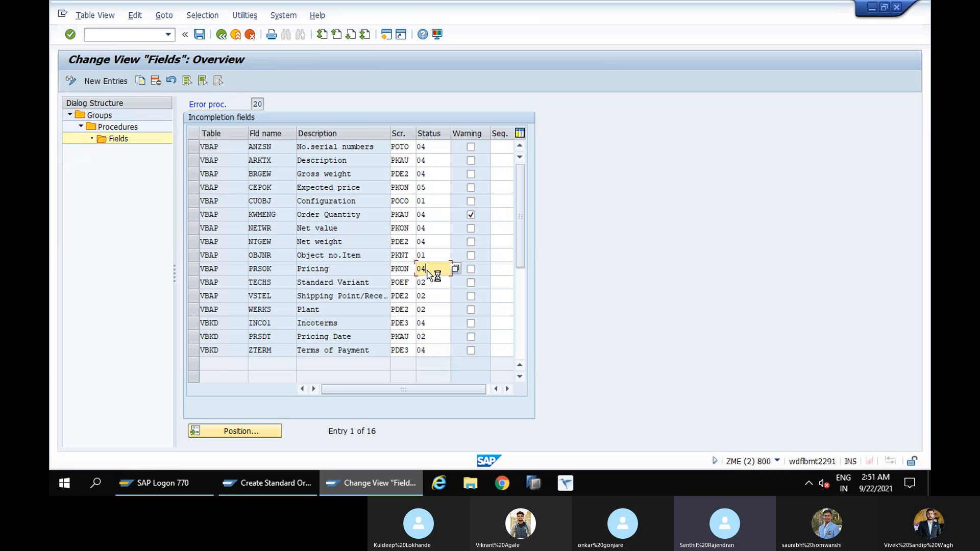
pyautogui.press('BackSpace')
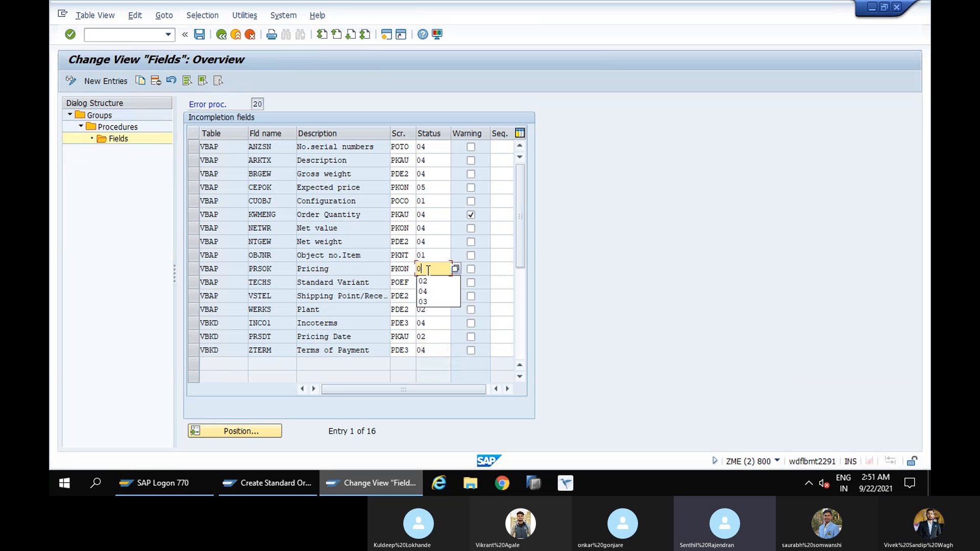
pyautogui.write('6')
pyautogui.press('Tab')
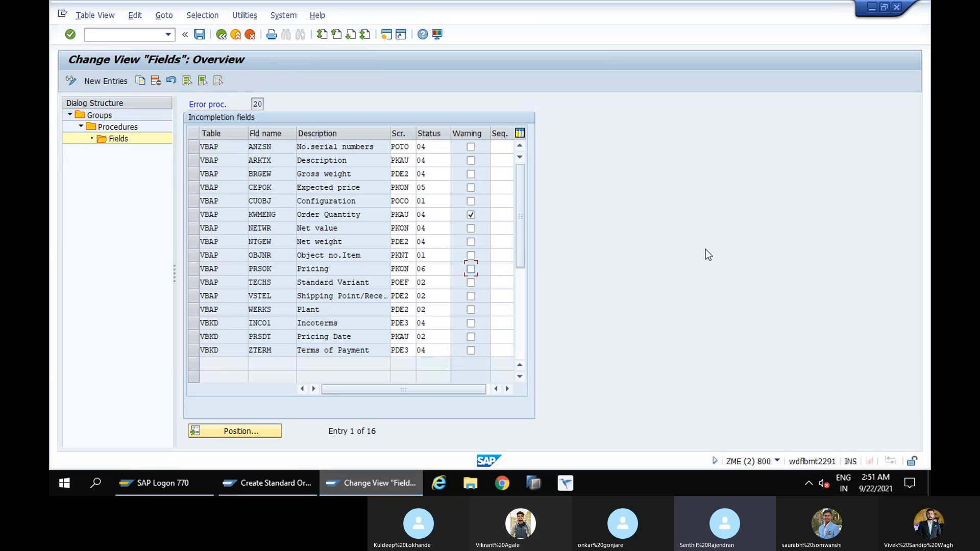
pyautogui.click(276, 483)
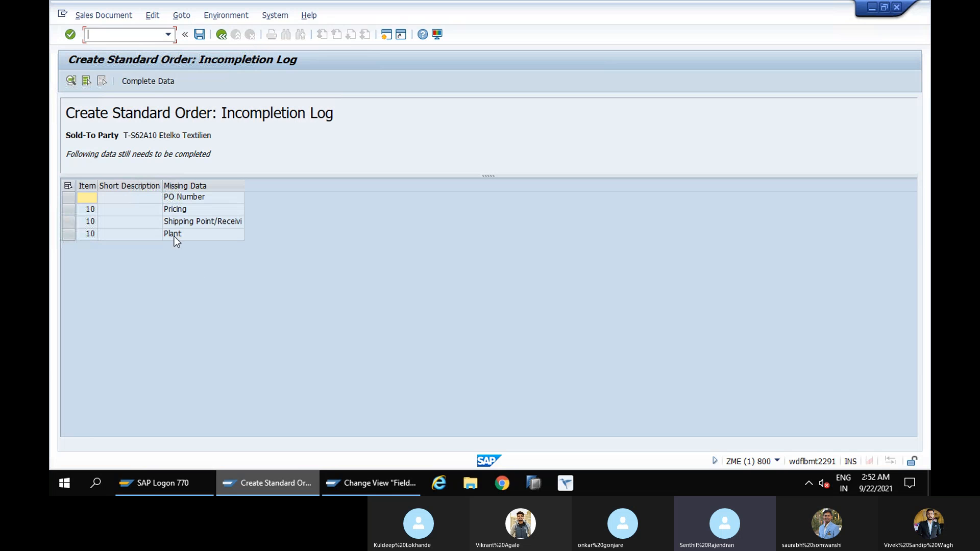
pyautogui.click(363, 483)
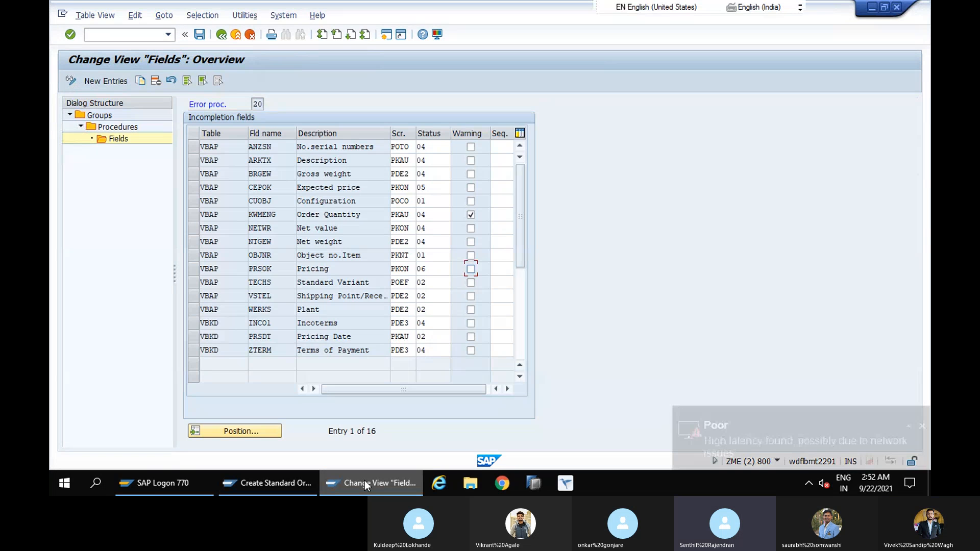
pyautogui.click(200, 37)
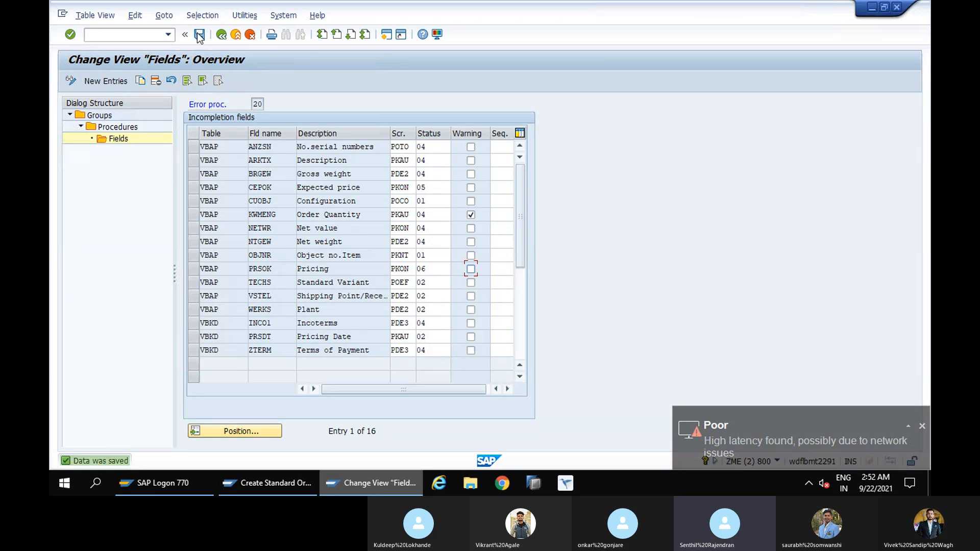
# Leave the incompletion customizing view and expand Sales and Distribution, Basic Functions in the SAP Reference IMG
pyautogui.click(226, 37)
pyautogui.click(226, 38)
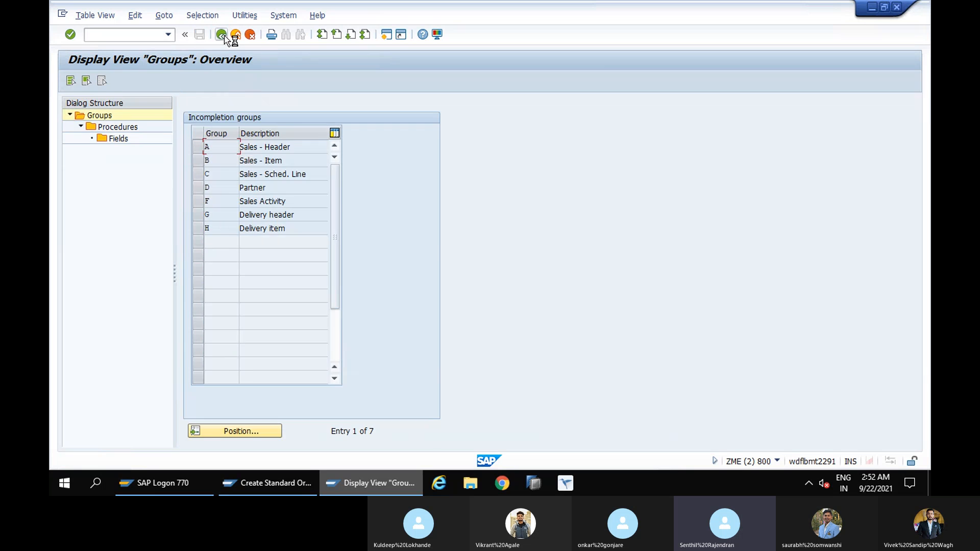
pyautogui.click(226, 38)
pyautogui.click(227, 37)
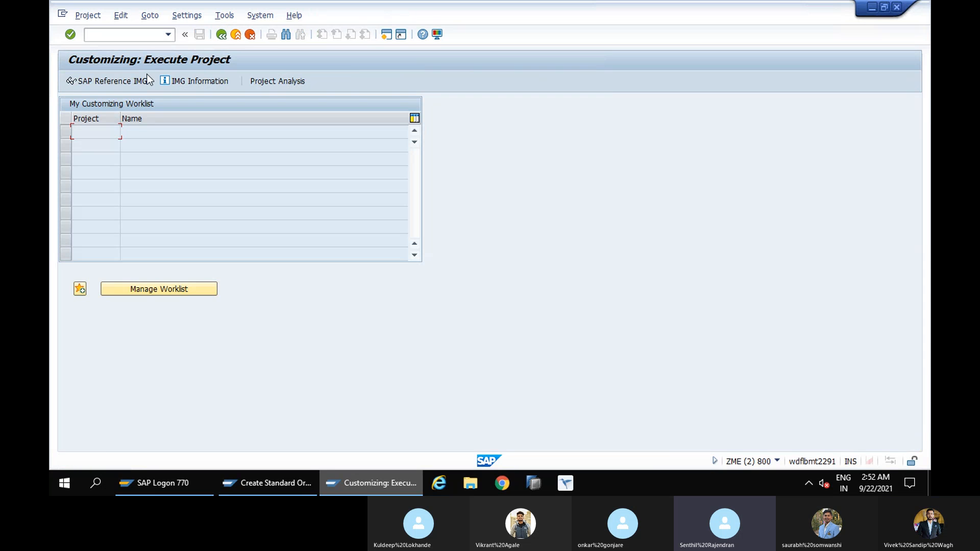
pyautogui.click(114, 81)
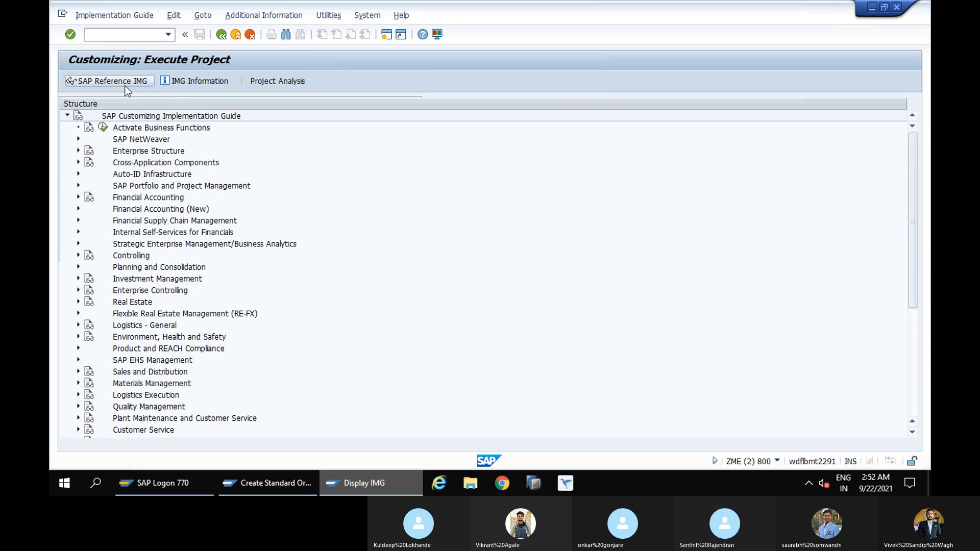
pyautogui.scroll(-2, 144, 275)
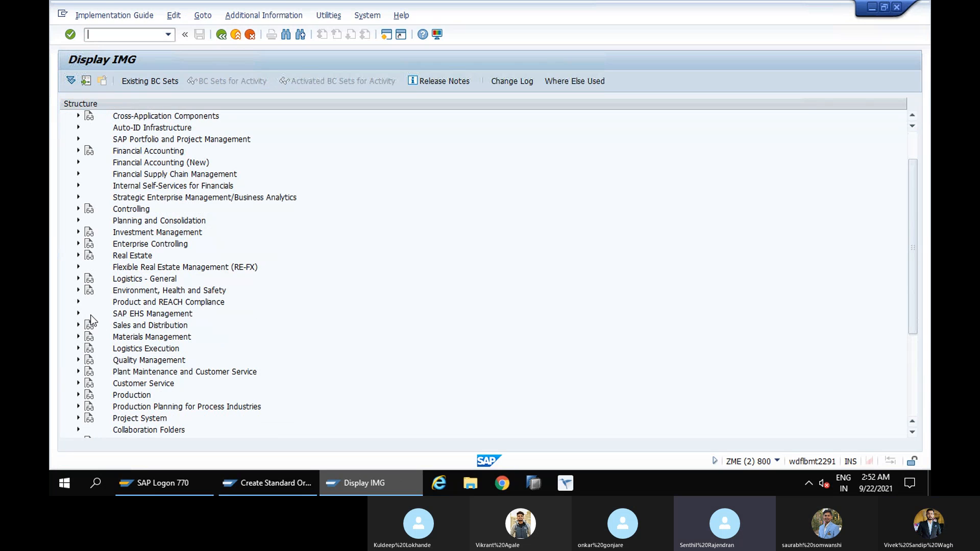
pyautogui.click(78, 325)
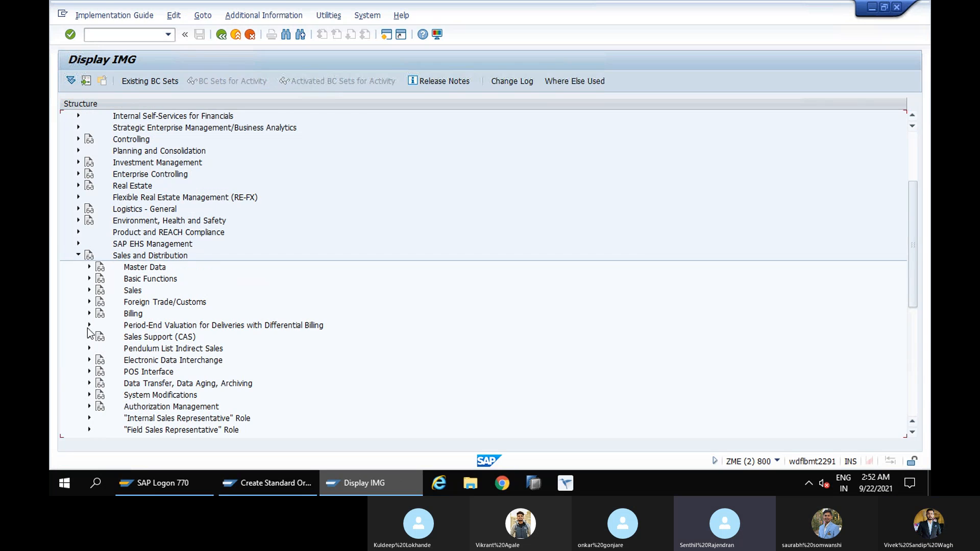
pyautogui.scroll(-2, 145, 337)
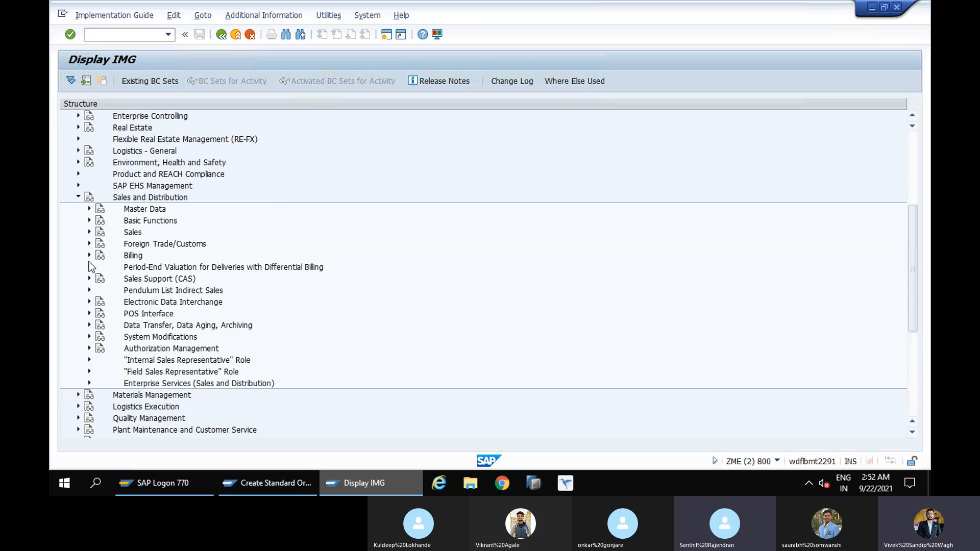
pyautogui.click(89, 221)
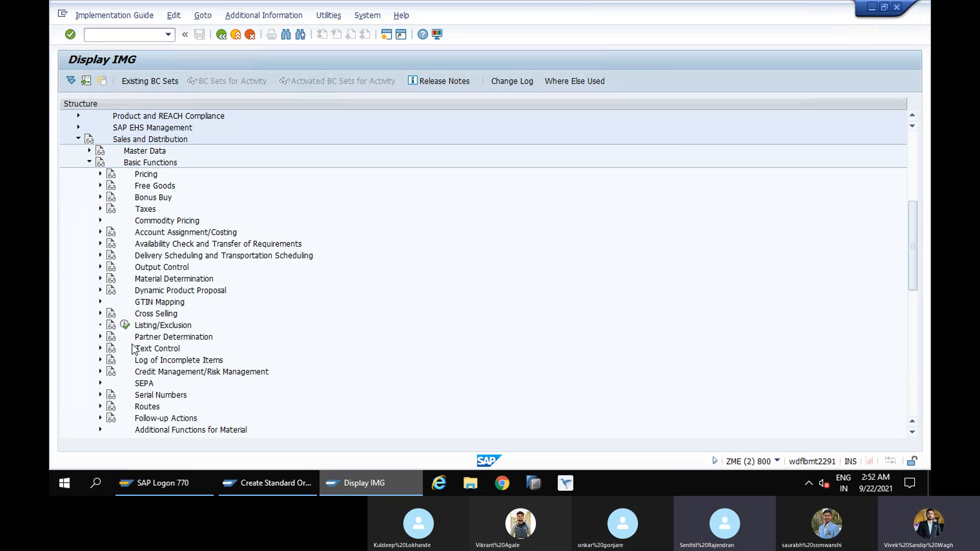
# Examine which checks each status group controls in Define Status Groups under Log of Incomplete Items, and exit to SAP Easy Access
pyautogui.scroll(-2, 139, 342)
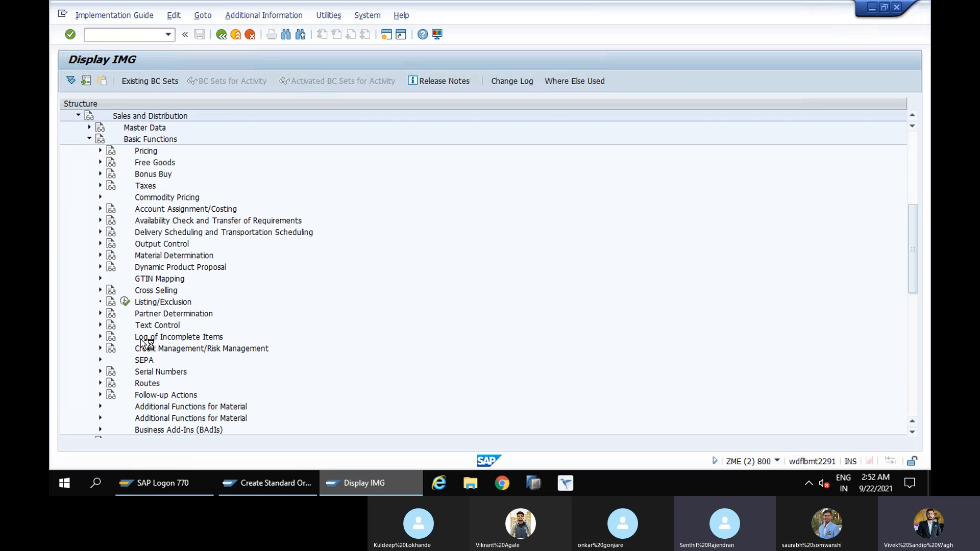
pyautogui.scroll(1, 142, 343)
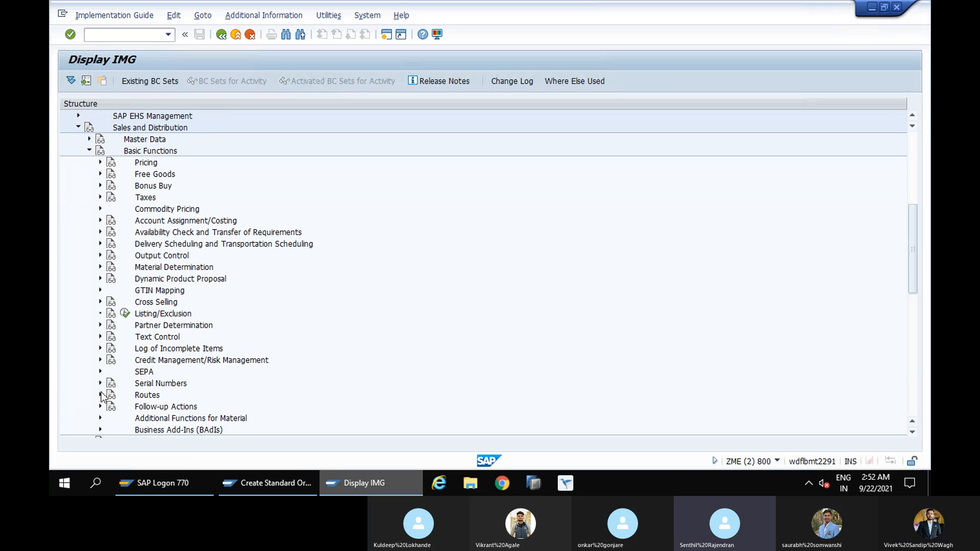
pyautogui.click(100, 348)
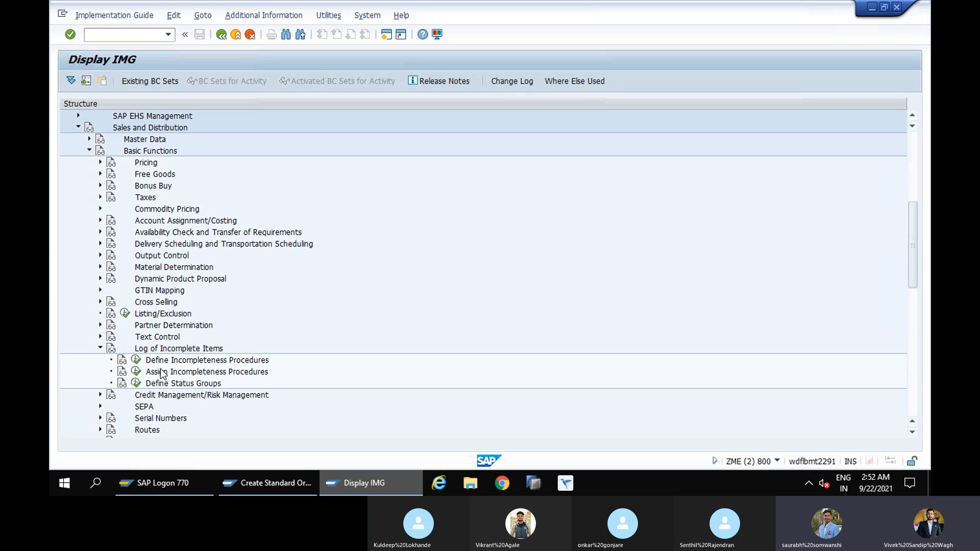
pyautogui.click(137, 384)
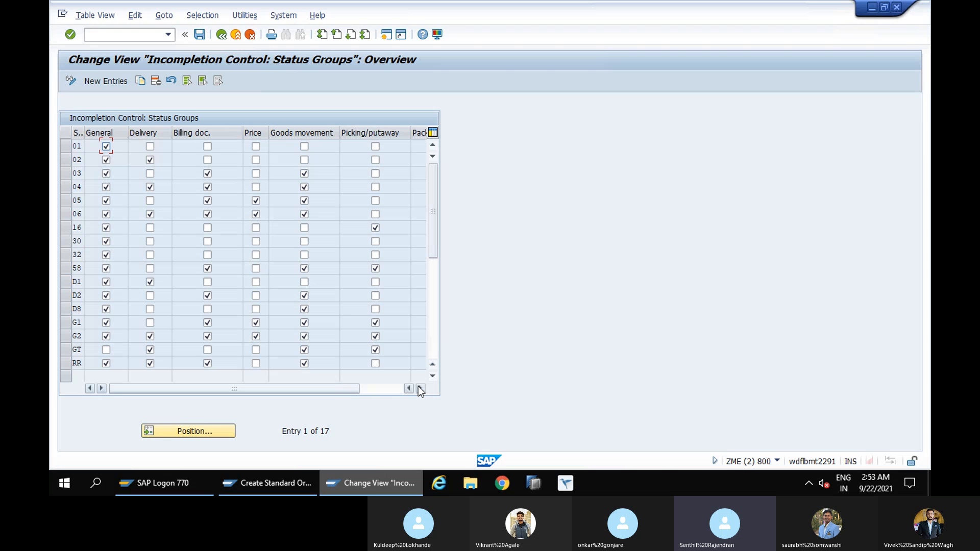
pyautogui.click(221, 34)
pyautogui.click(221, 34)
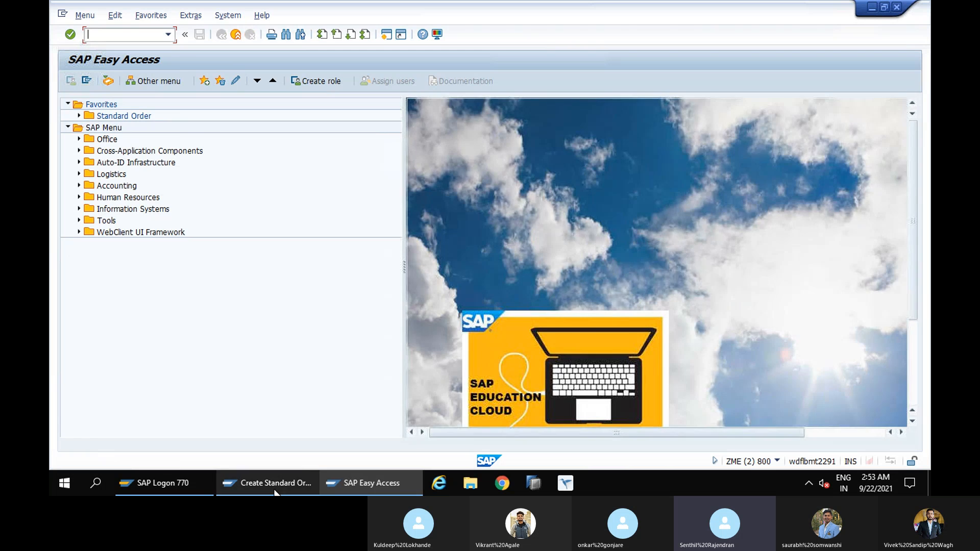
# Discard the open incomplete sales order and start a new order of type OR for sales area 1000 / 10 / 00
pyautogui.click(275, 488)
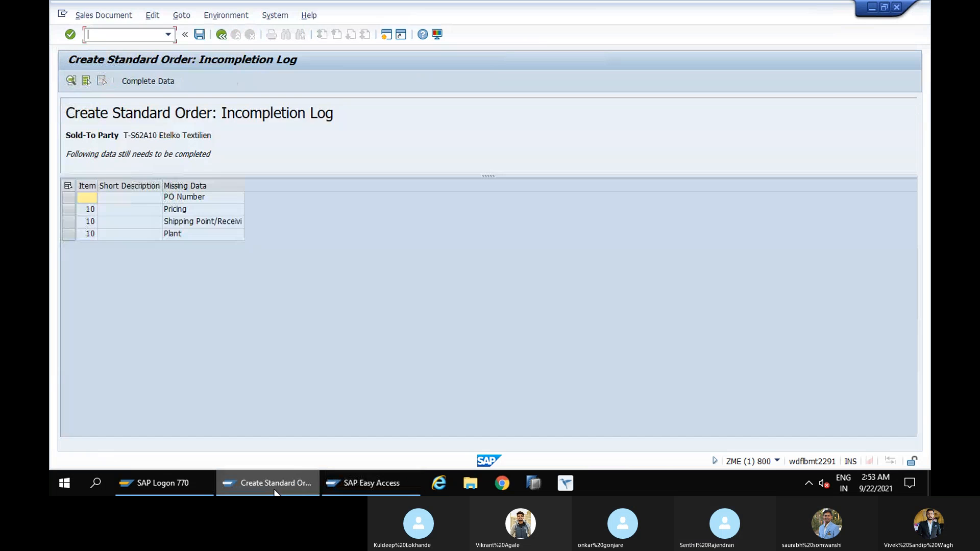
pyautogui.click(221, 34)
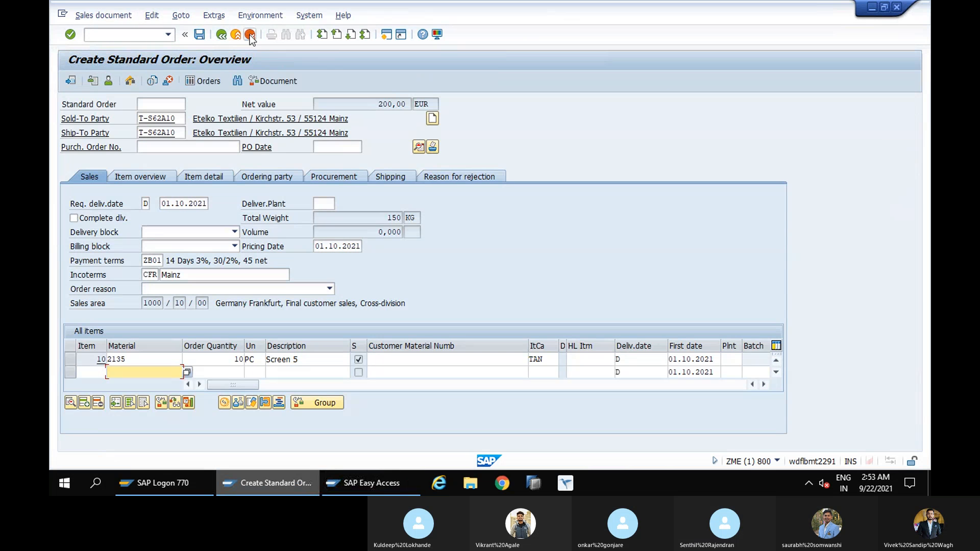
pyautogui.click(251, 36)
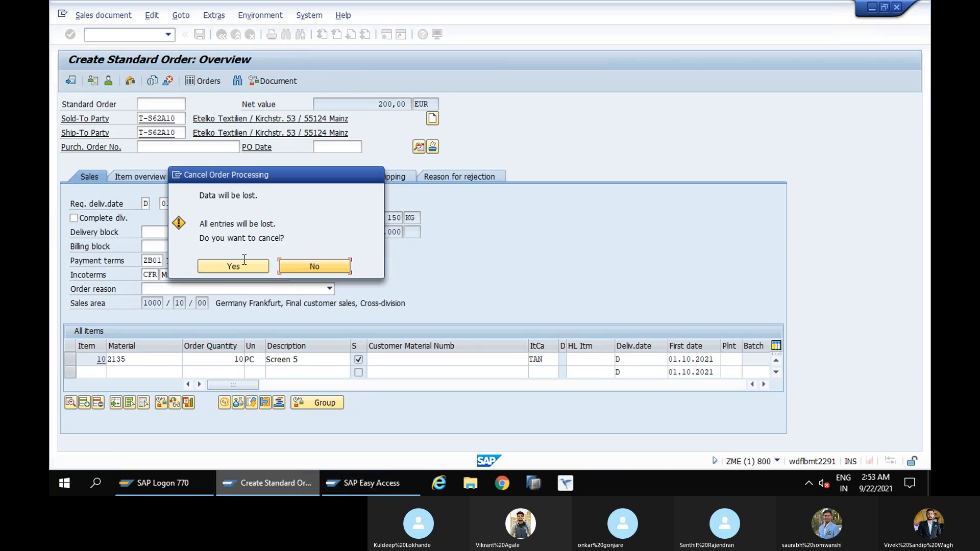
pyautogui.click(234, 266)
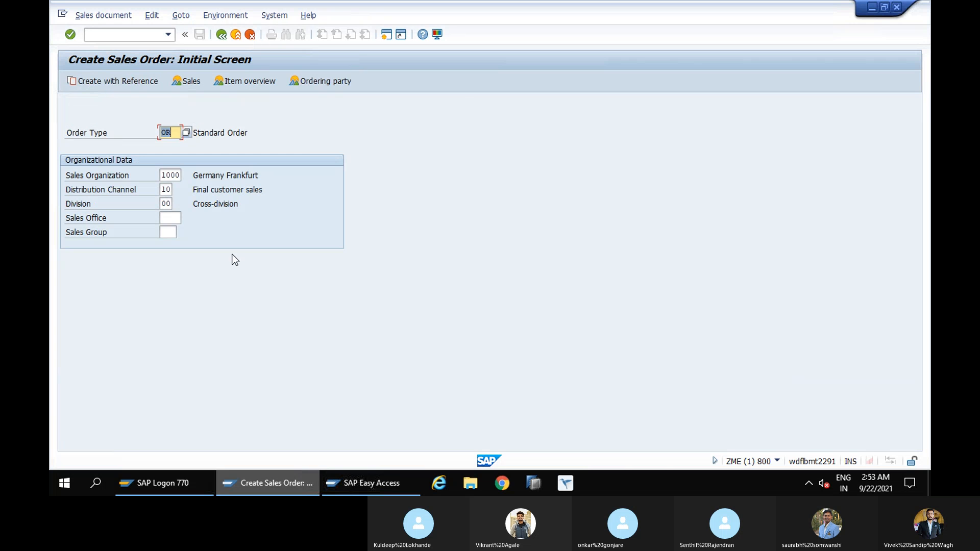
pyautogui.press('Return')
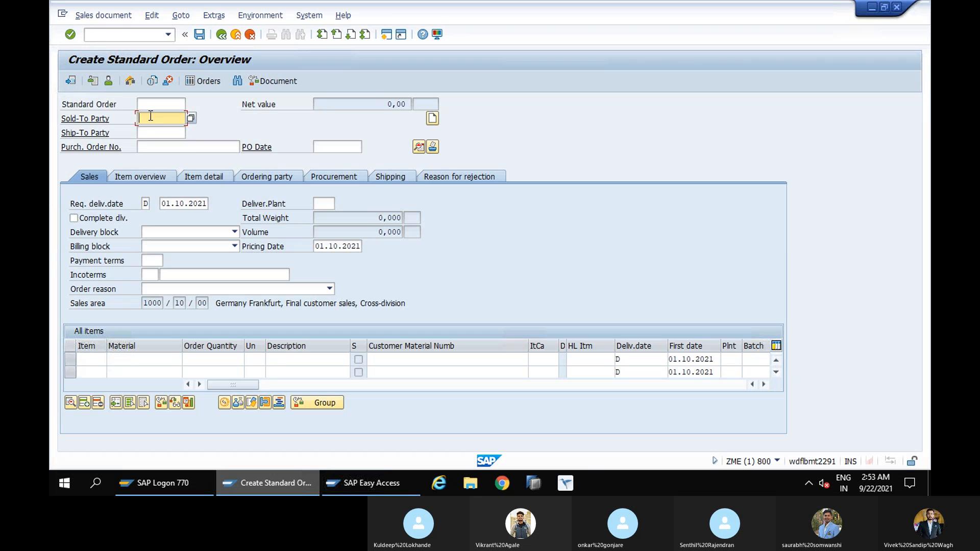
# Enter the sold-to party's customer number and add an item with material 2135 and order quantity 10
pyautogui.write('t')
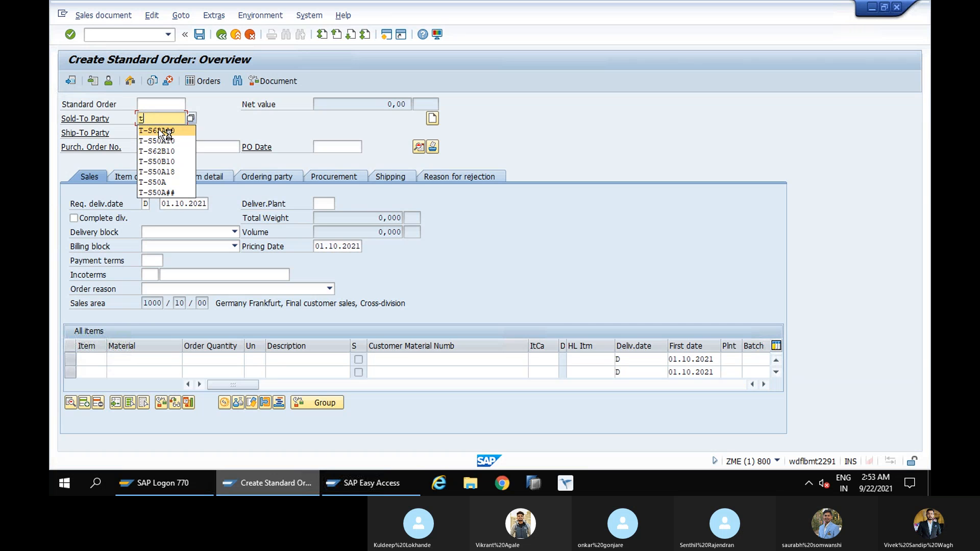
pyautogui.click(158, 130)
pyautogui.click(159, 132)
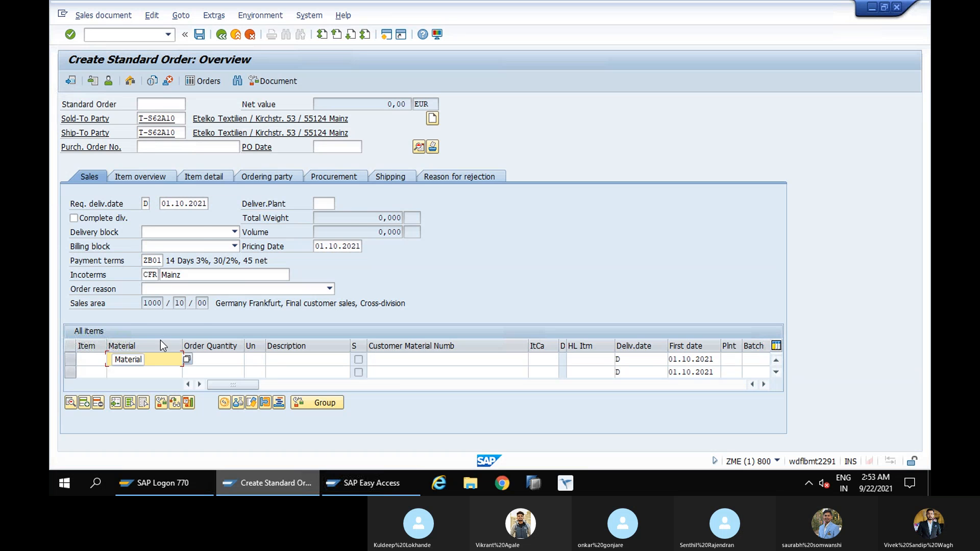
pyautogui.click(142, 360)
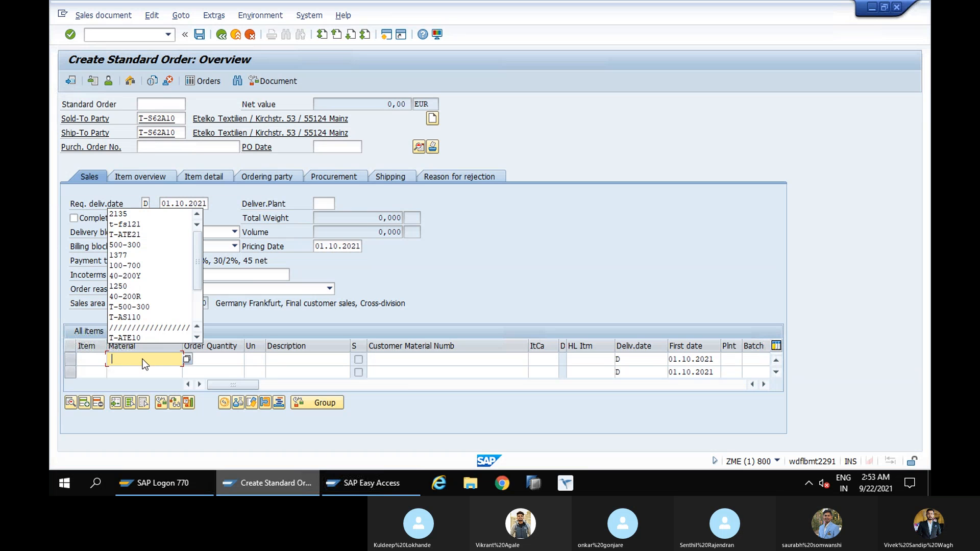
pyautogui.click(118, 215)
pyautogui.click(217, 358)
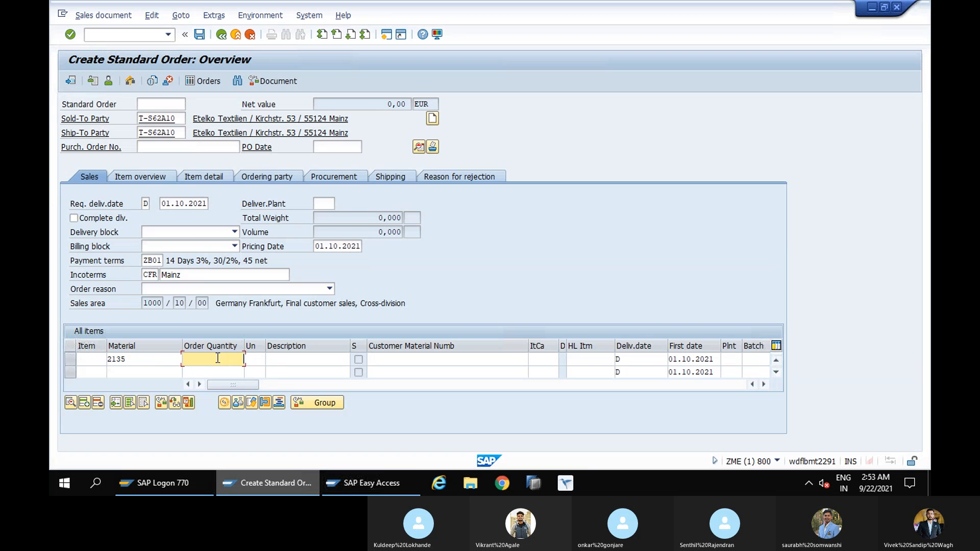
pyautogui.write('10')
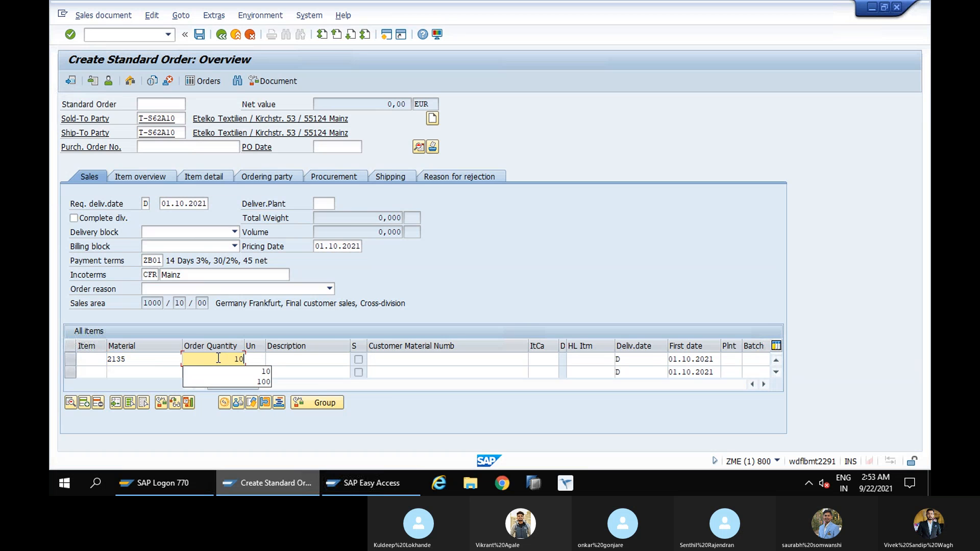
pyautogui.click(735, 360)
pyautogui.press('Return')
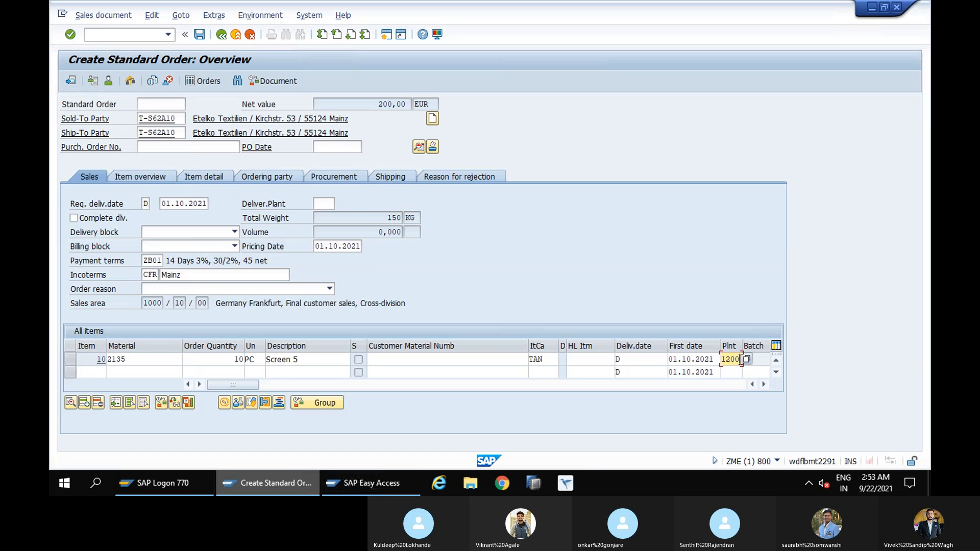
# Clear the plant of item 10 and save the order to bring up its incompletion log
pyautogui.moveTo(739, 360); pyautogui.dragTo(719, 360)
pyautogui.press('BackSpace')
pyautogui.click(200, 35)
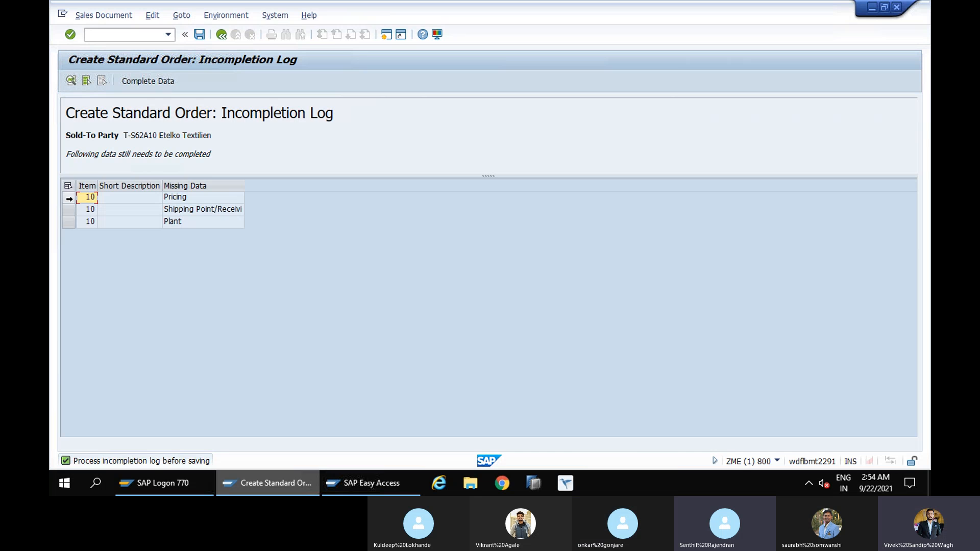
# Try to save the incomplete order directly from its incompletion log, and return to the order overview
pyautogui.click(199, 34)
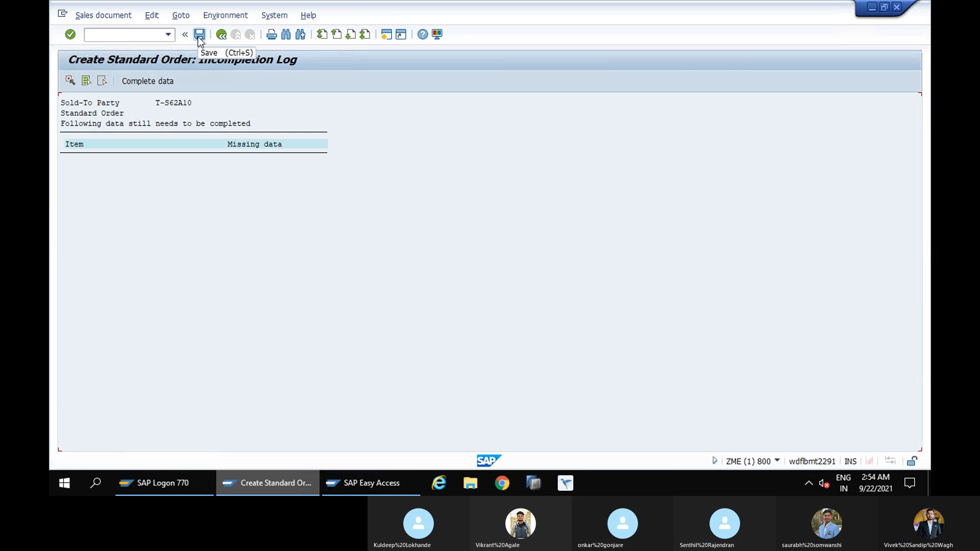
pyautogui.click(199, 36)
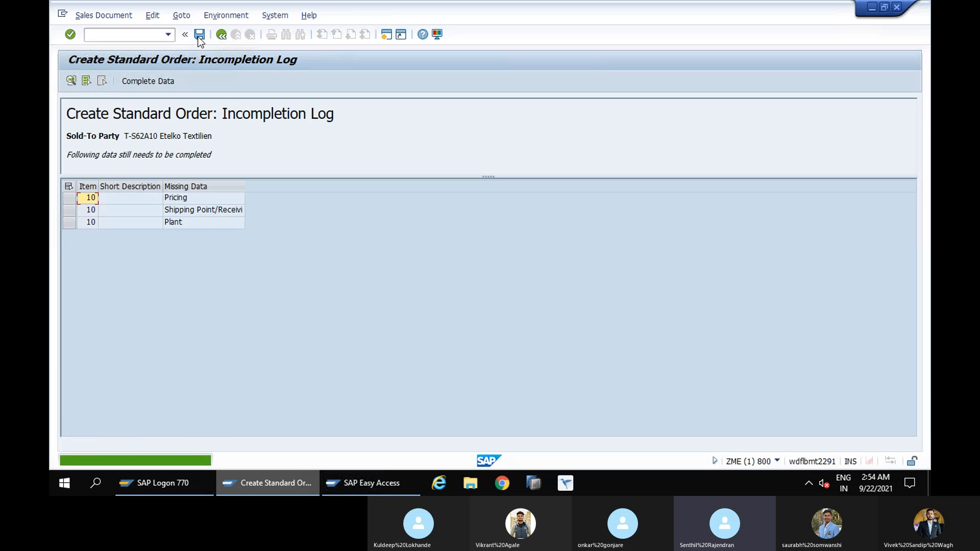
pyautogui.click(222, 37)
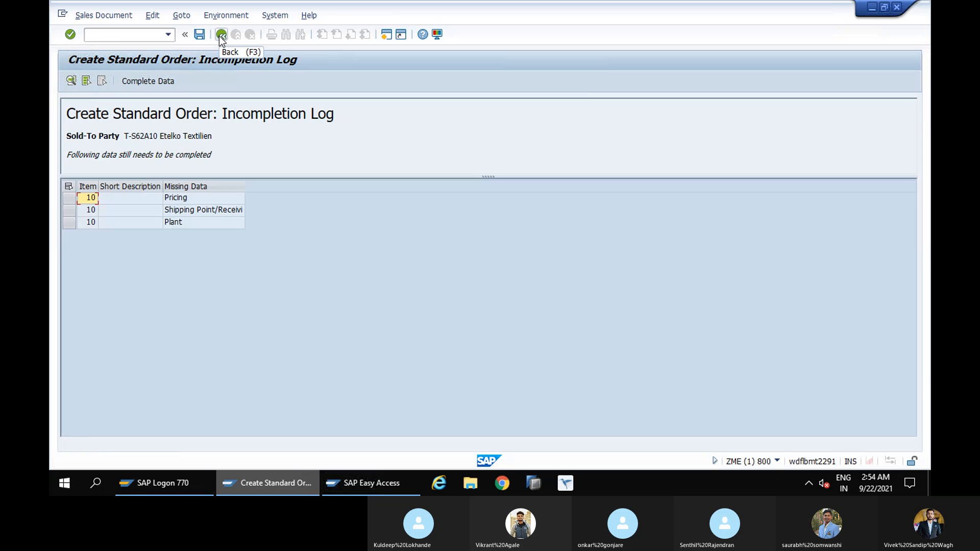
pyautogui.click(221, 35)
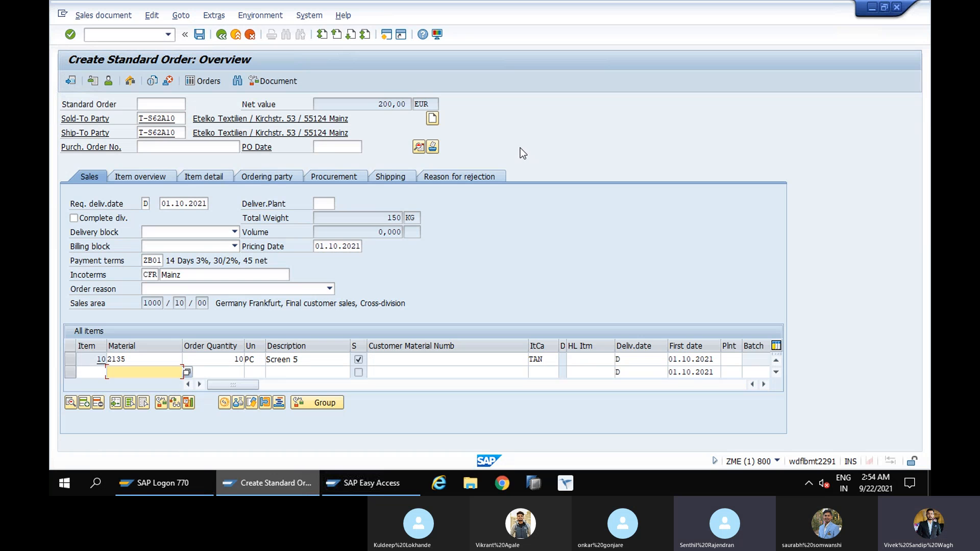
# In the second SAP session, start SPRO and expand the reference IMG to Sales and Distribution, Basic Functions, Log of Incomplete Items
pyautogui.click(339, 473)
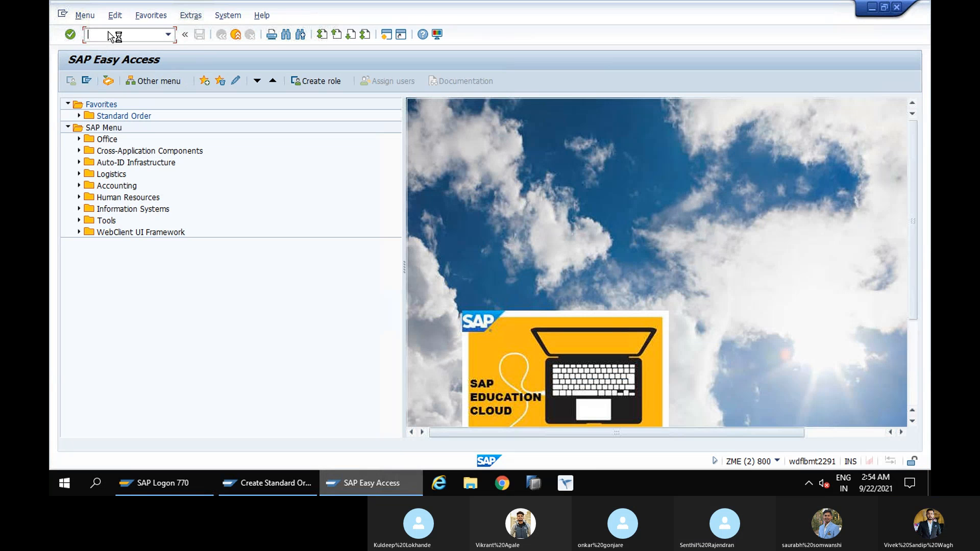
pyautogui.write('spro')
pyautogui.press('Return')
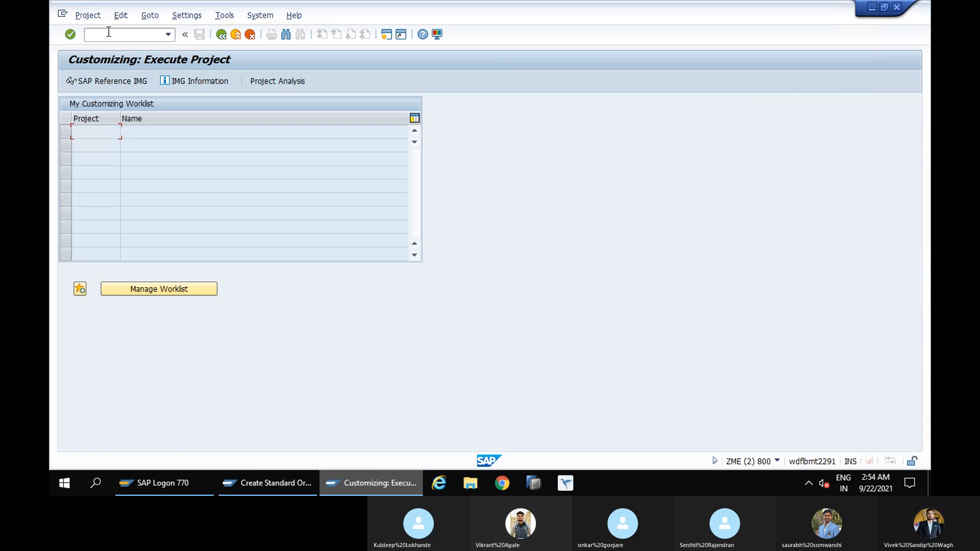
pyautogui.click(110, 87)
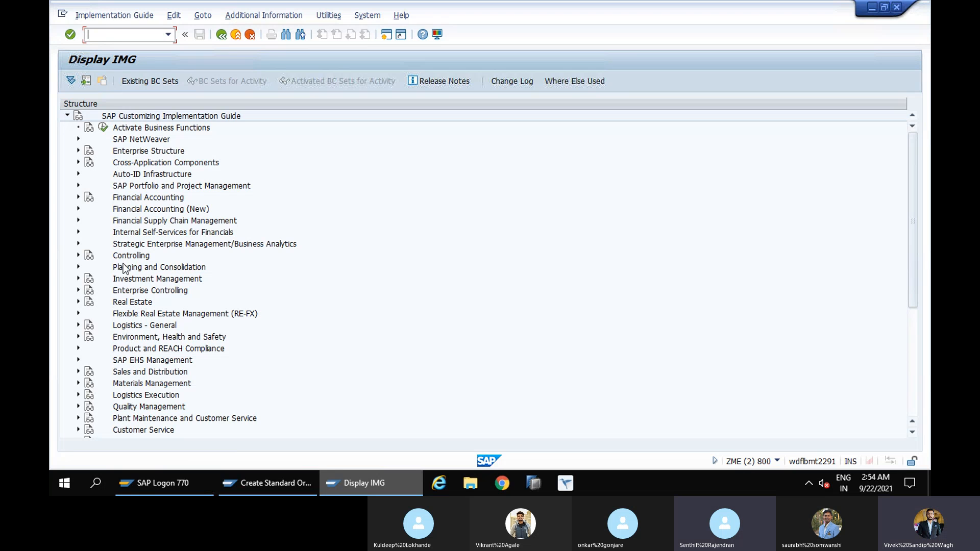
pyautogui.click(78, 372)
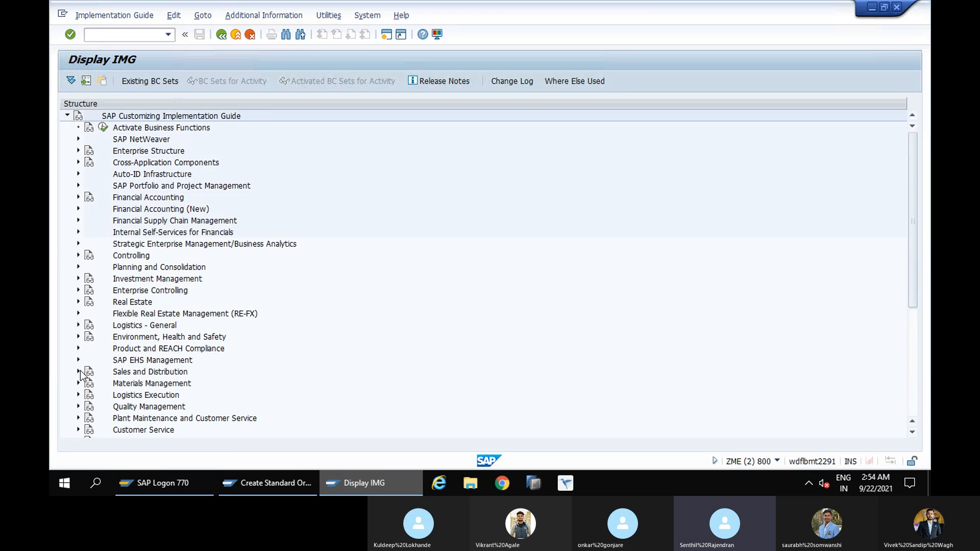
pyautogui.click(89, 280)
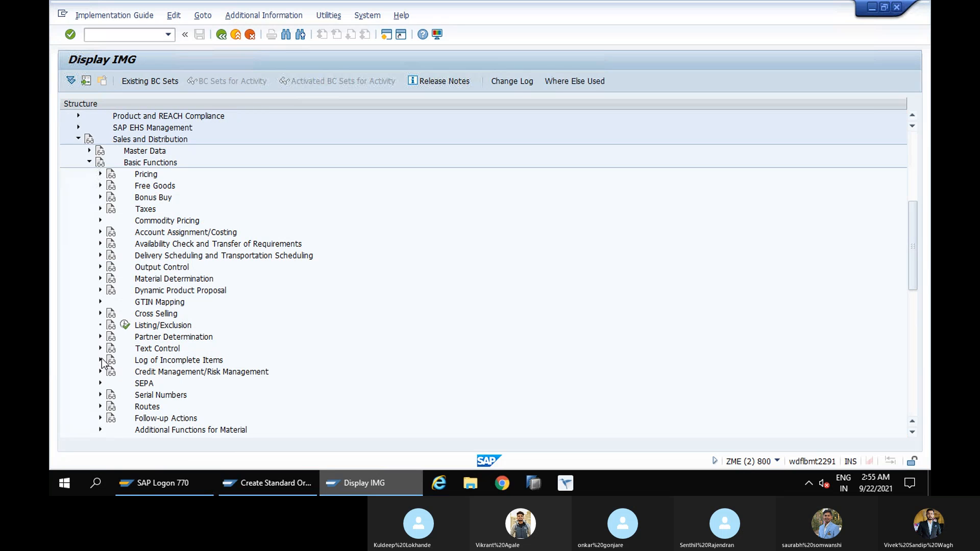
pyautogui.click(102, 360)
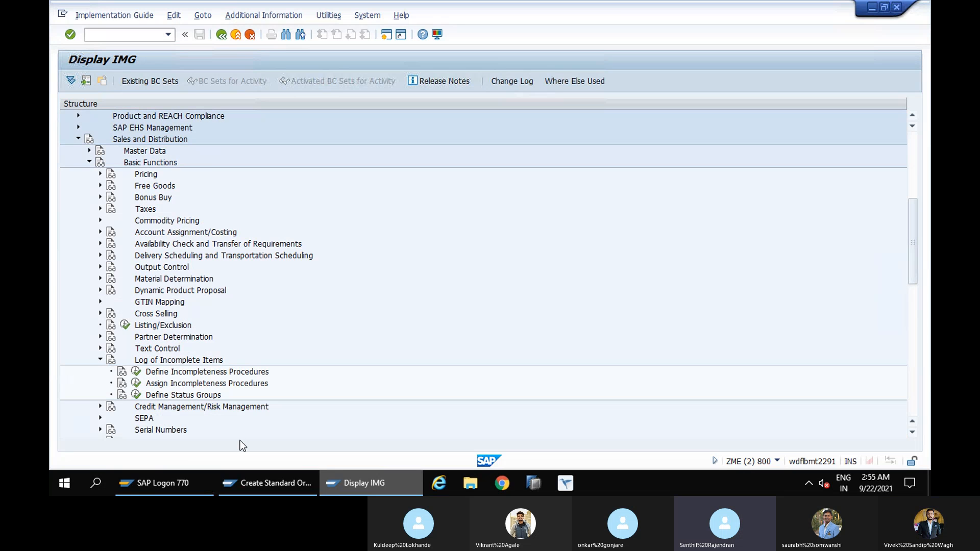
# Open the Assign Incompleteness Procedures activity for assigning procedures to the item categories
pyautogui.click(136, 384)
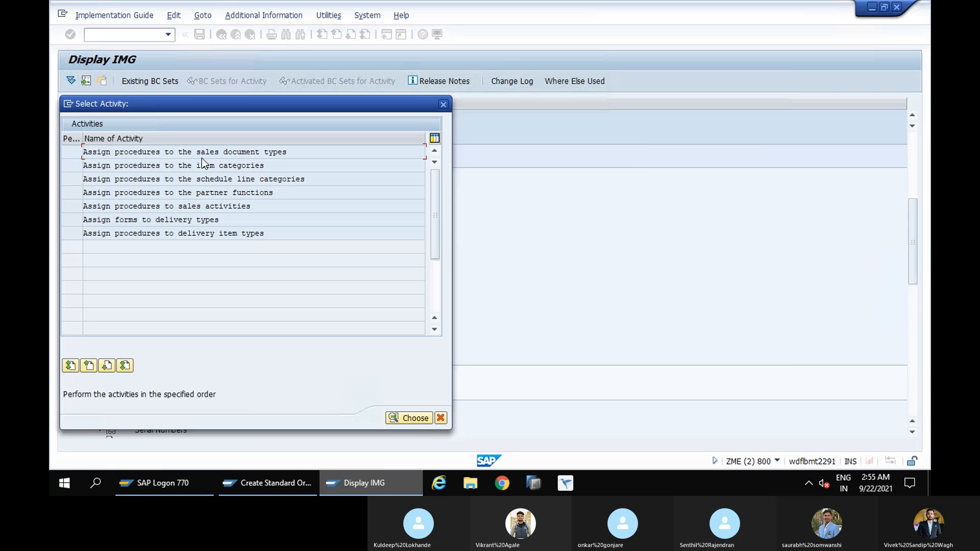
pyautogui.click(160, 166)
pyautogui.click(400, 416)
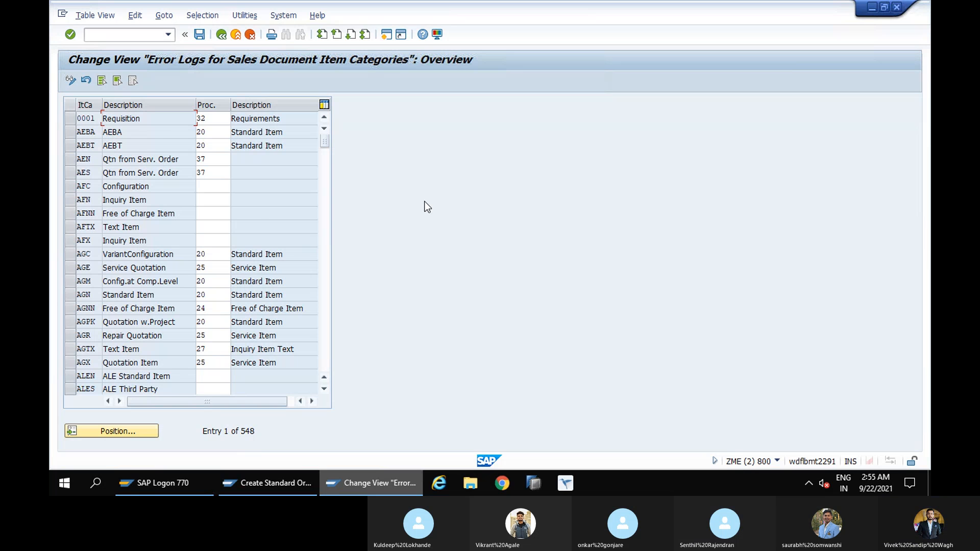
# Position the item category list on TAN to check its assigned incompleteness procedure
pyautogui.scroll(-1, 424, 206)
pyautogui.scroll(-1, 424, 206)
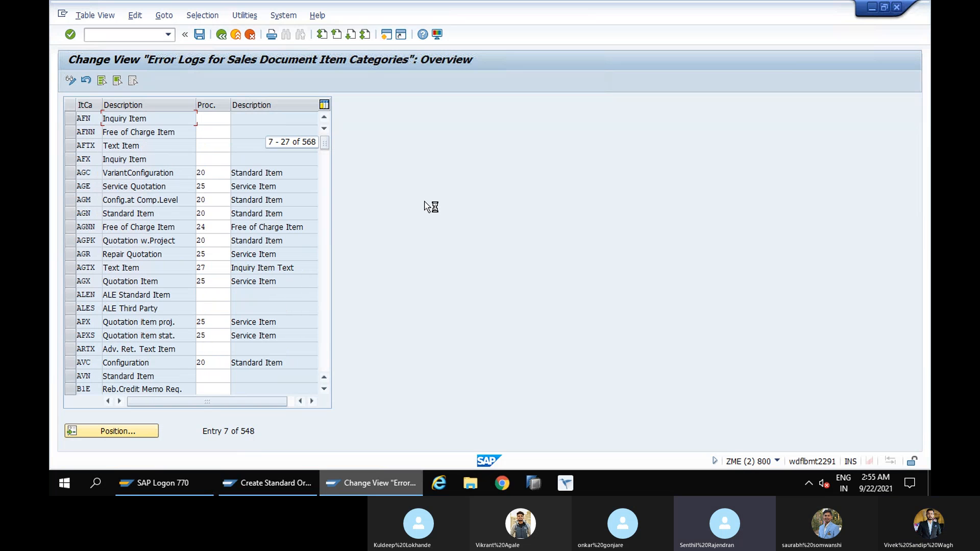
pyautogui.scroll(-1, 425, 207)
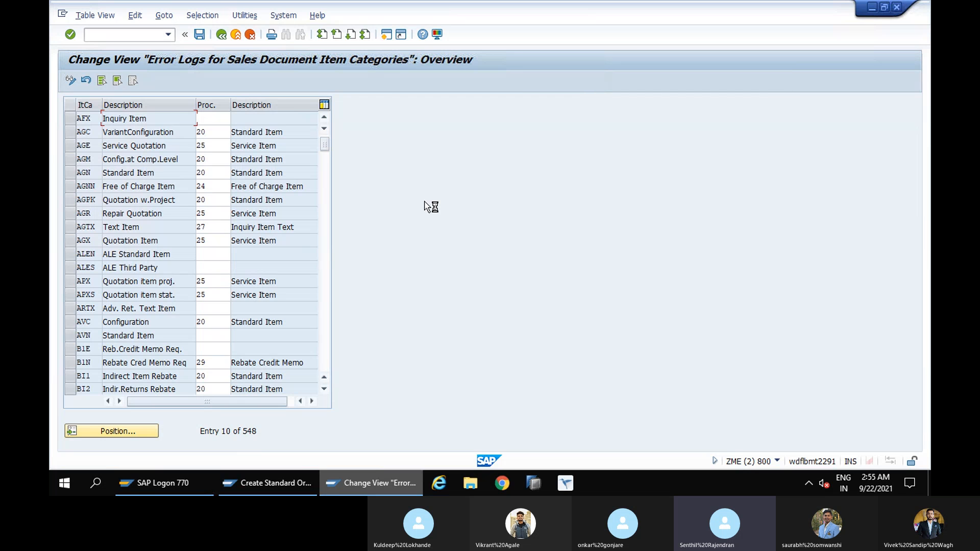
pyautogui.click(139, 430)
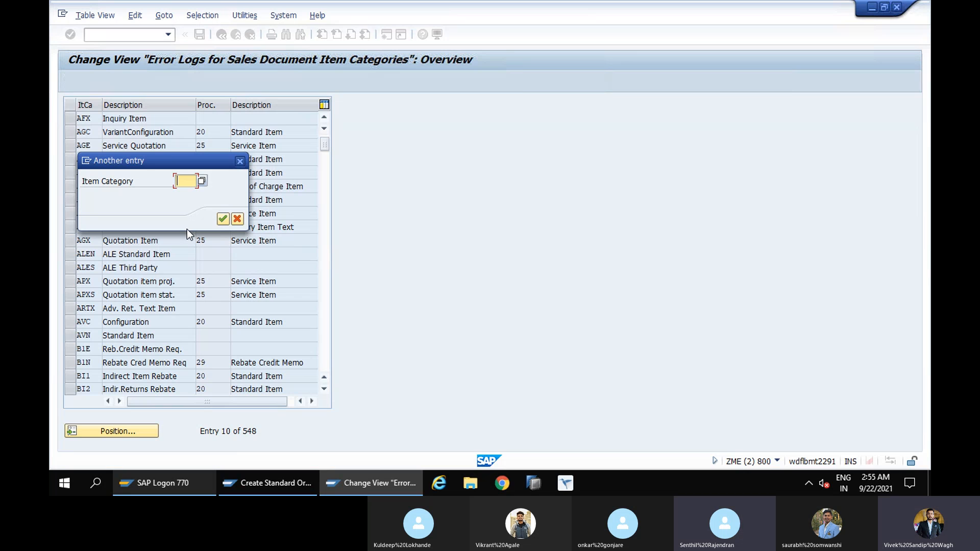
pyautogui.write('T')
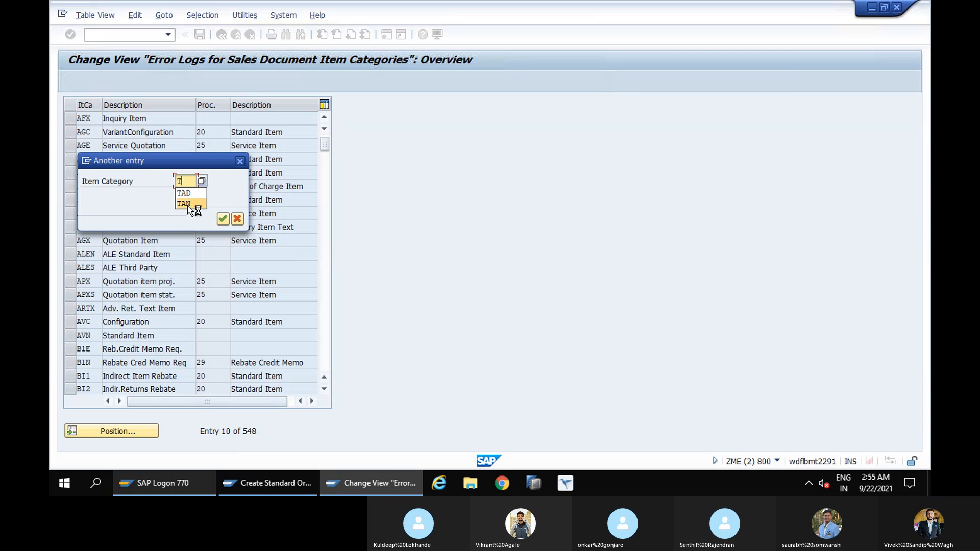
pyautogui.write('AN')
pyautogui.click(223, 223)
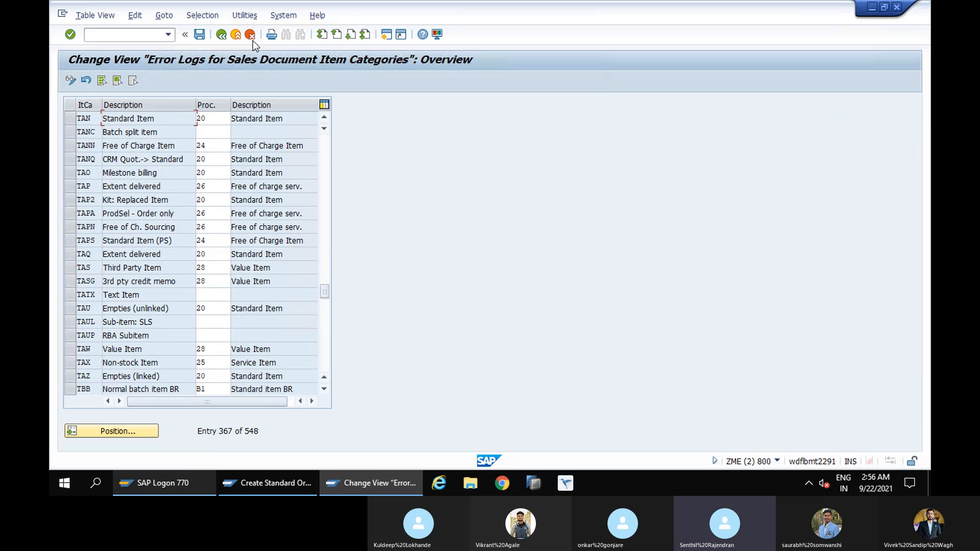
pyautogui.click(221, 34)
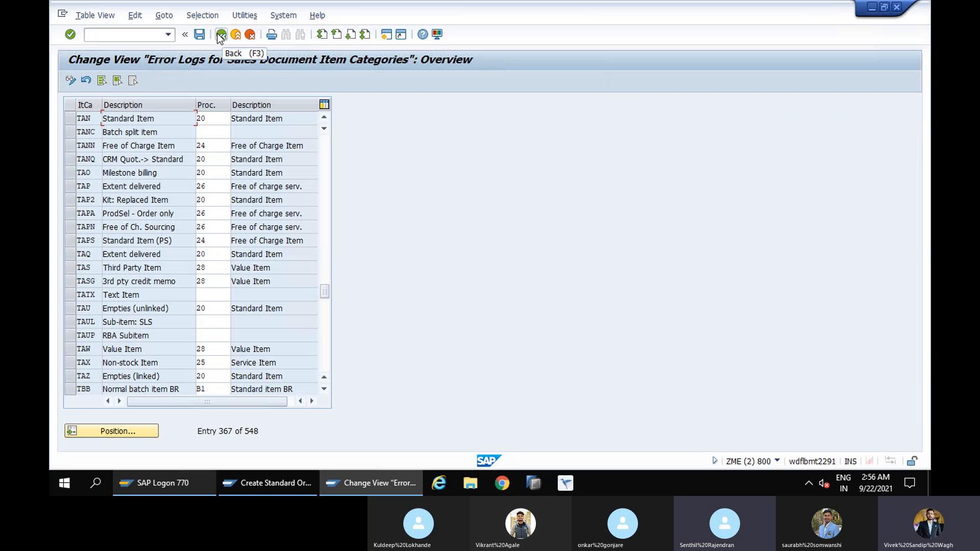
# Save the open sales order to bring up its incompletion log, compare it with the item category assignments, and return to the order overview
pyautogui.click(260, 486)
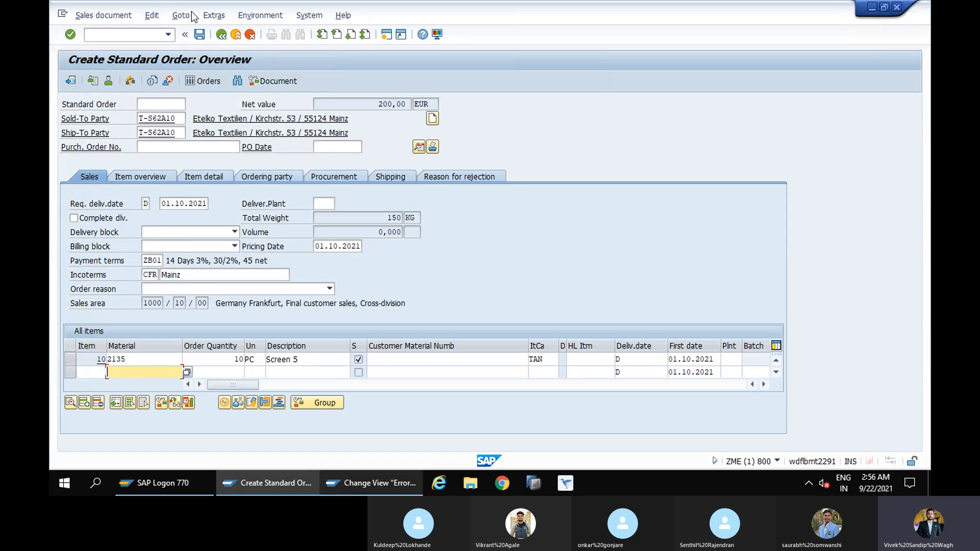
pyautogui.click(199, 34)
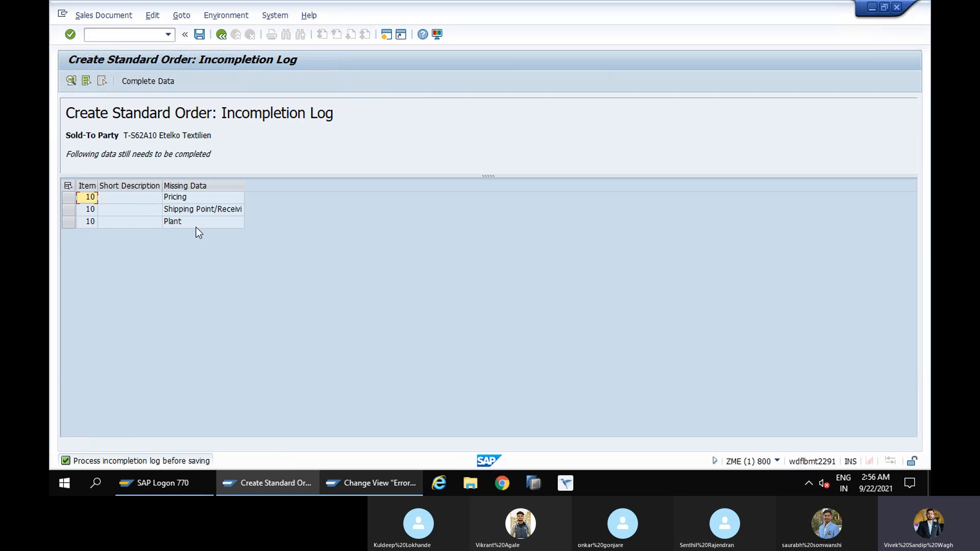
pyautogui.click(361, 486)
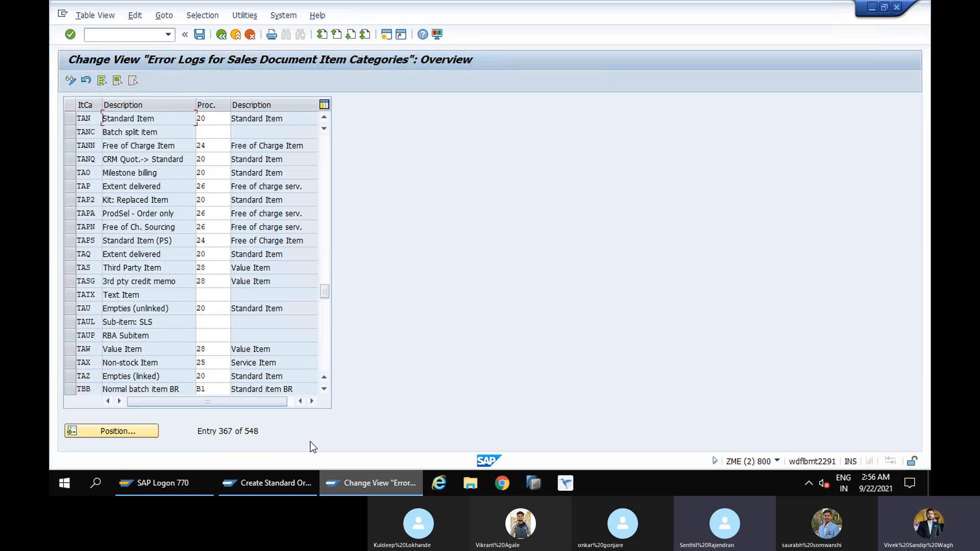
pyautogui.click(297, 479)
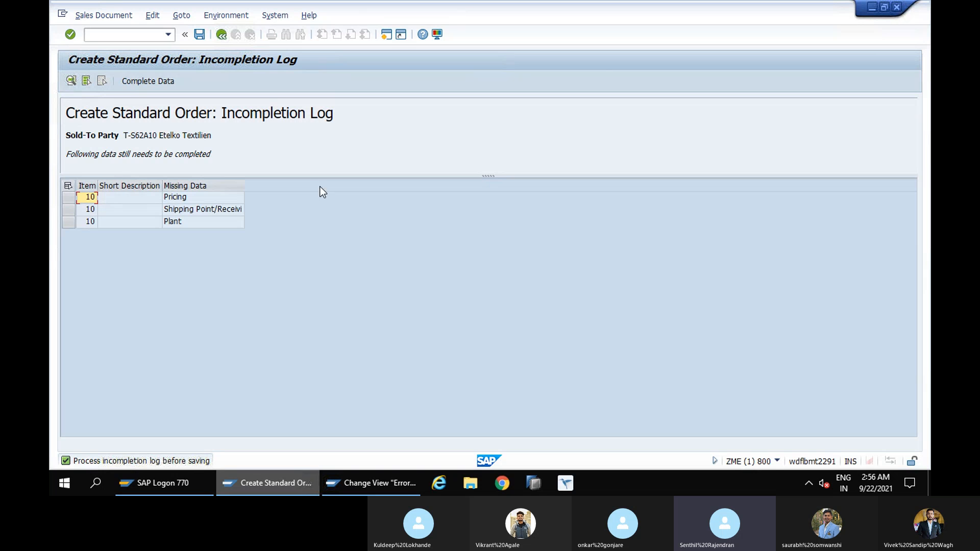
pyautogui.click(222, 34)
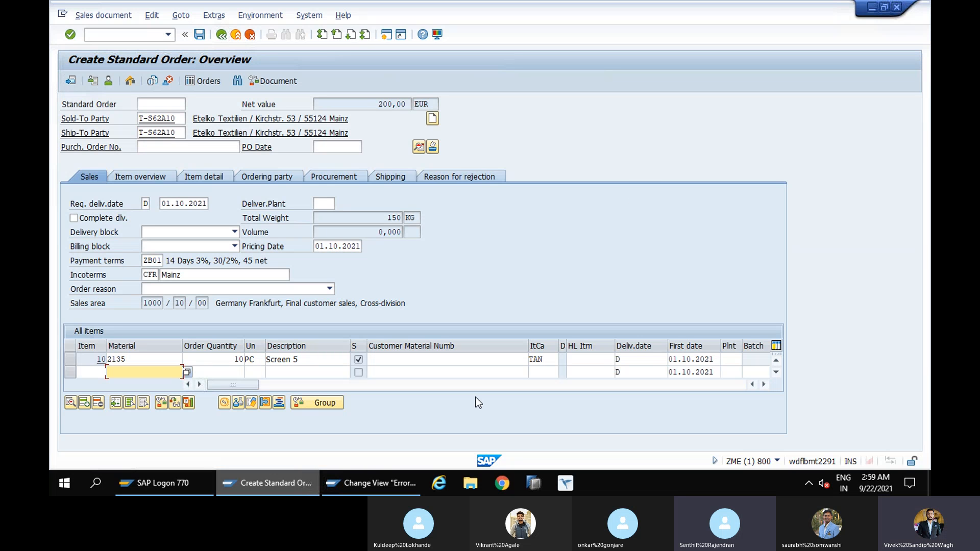
# Leave the item category assignments and close the activity selection to get back to the implementation guide
pyautogui.click(381, 484)
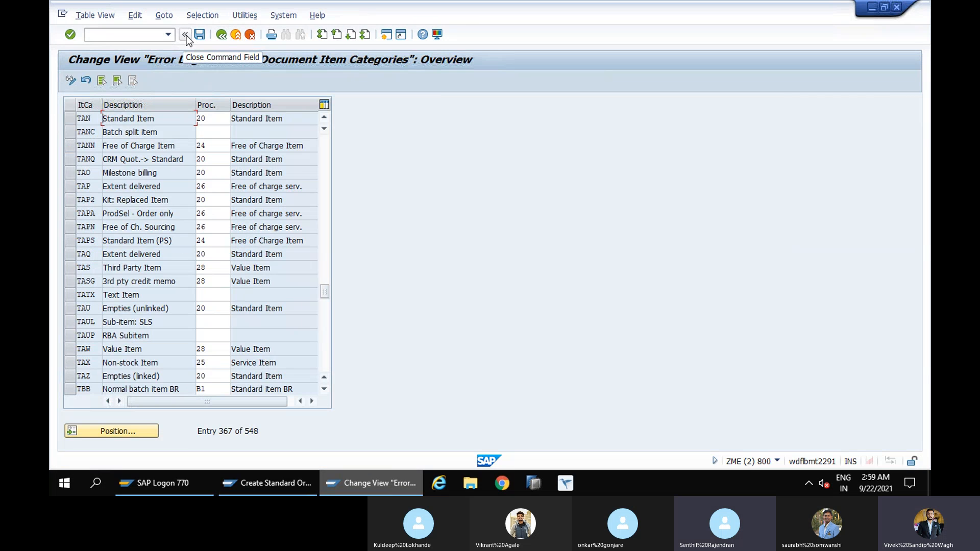
pyautogui.click(220, 36)
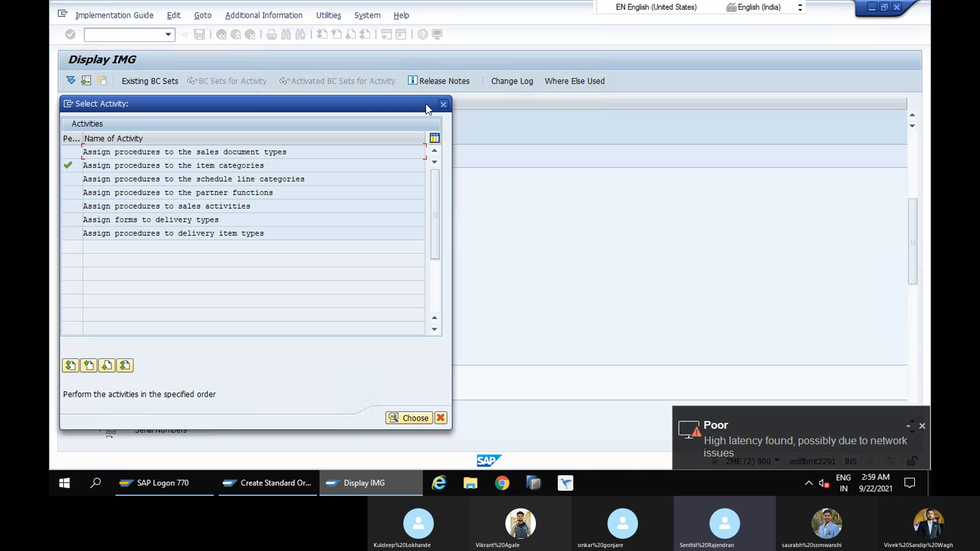
pyautogui.click(444, 104)
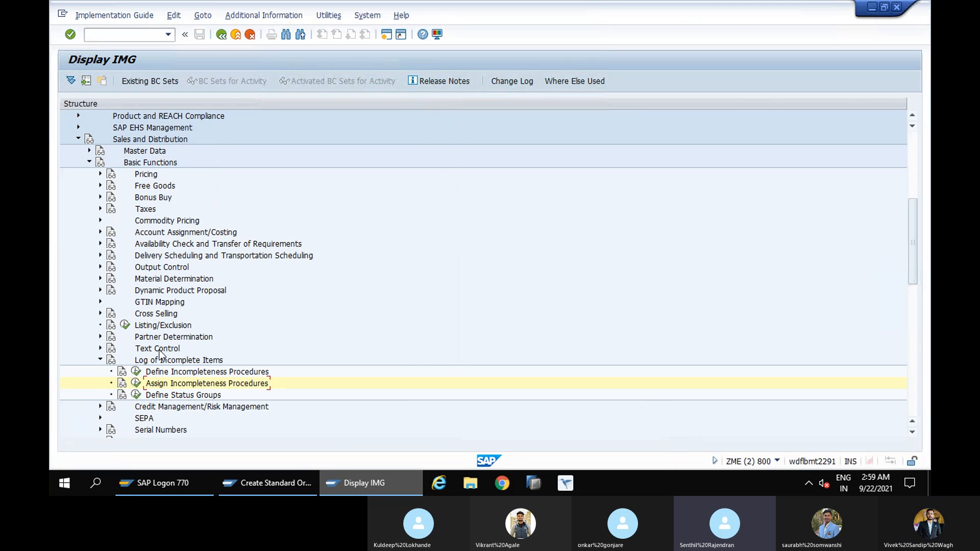
# Switch to the SAP session on system ID7 and leave its status groups view for the implementation guide
pyautogui.click(262, 485)
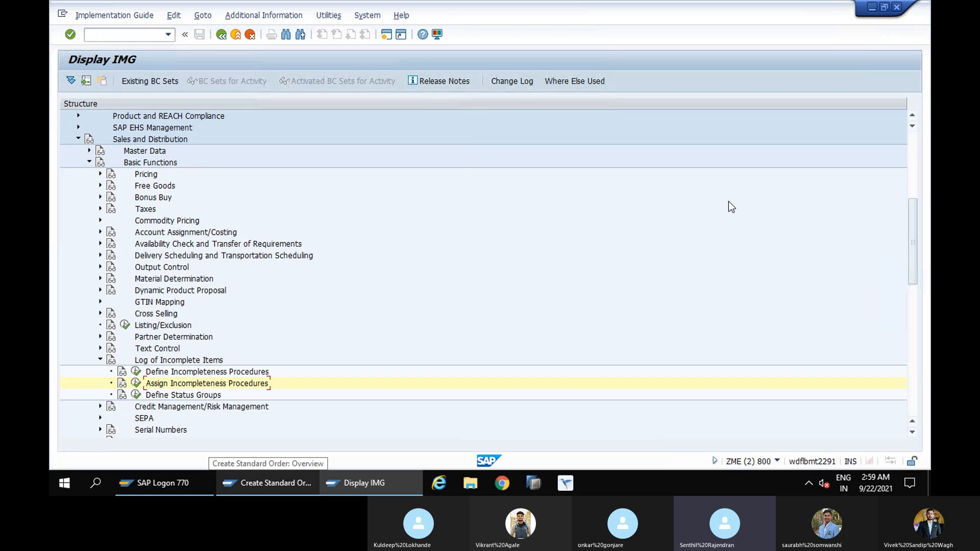
pyautogui.hotkey('alt', 'Tab')
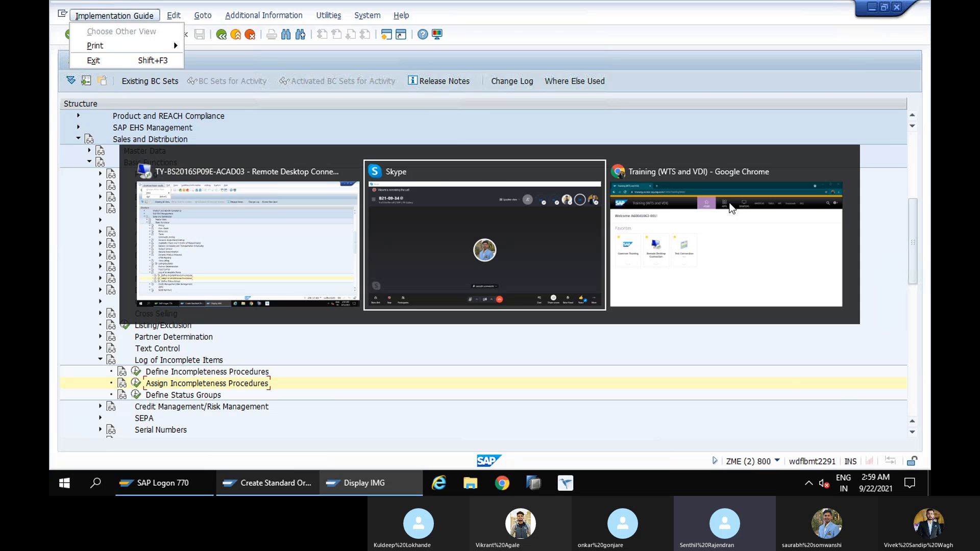
pyautogui.hotkey('alt', 'shift', 'Tab')
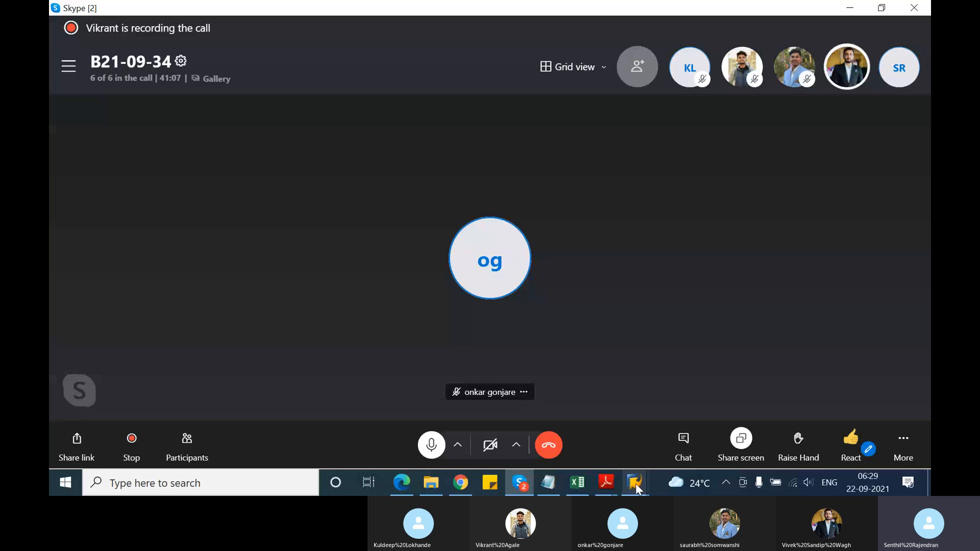
pyautogui.click(634, 483)
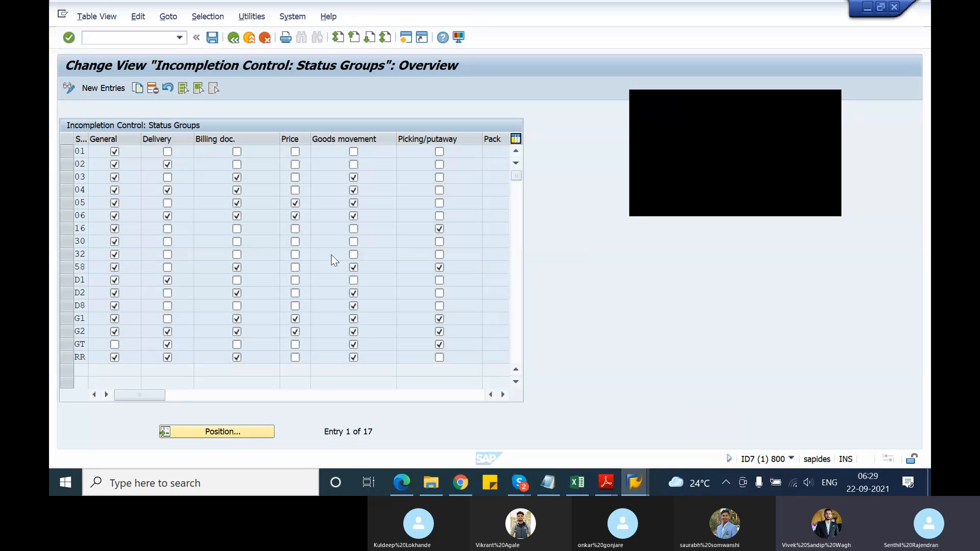
pyautogui.click(233, 38)
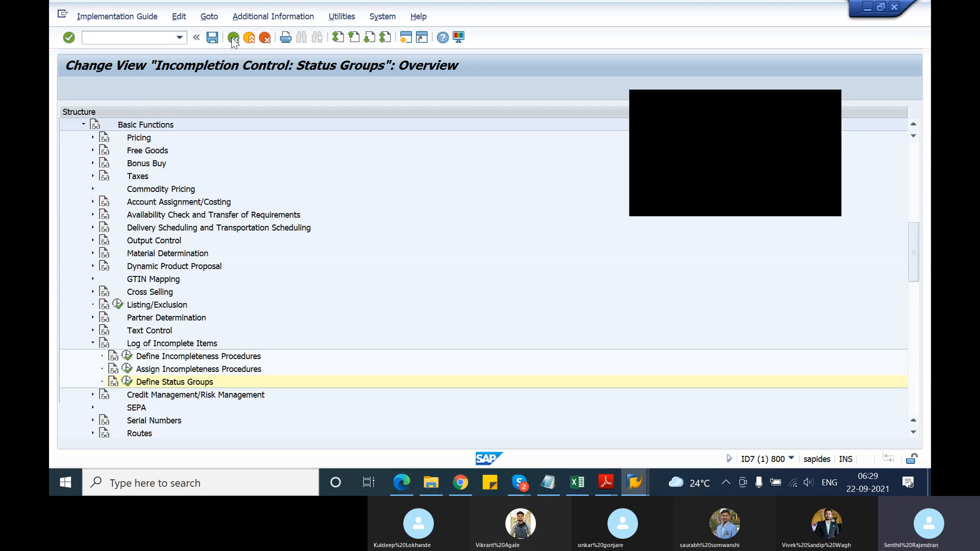
# Display the incompletion fields of procedure 11 (Sales Order) in group A (Sales - Header) and examine the Pricing date and Terms of Payment entries
pyautogui.click(128, 356)
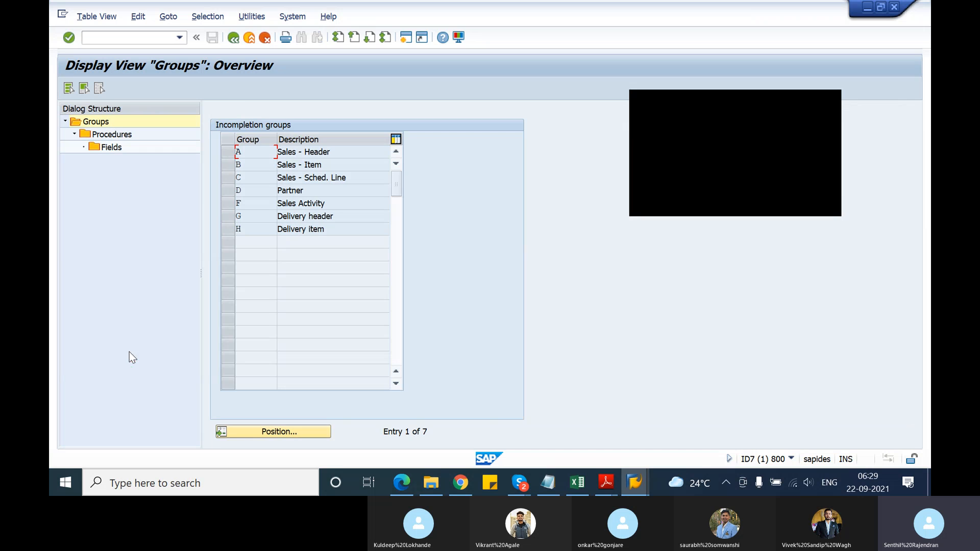
pyautogui.click(237, 152)
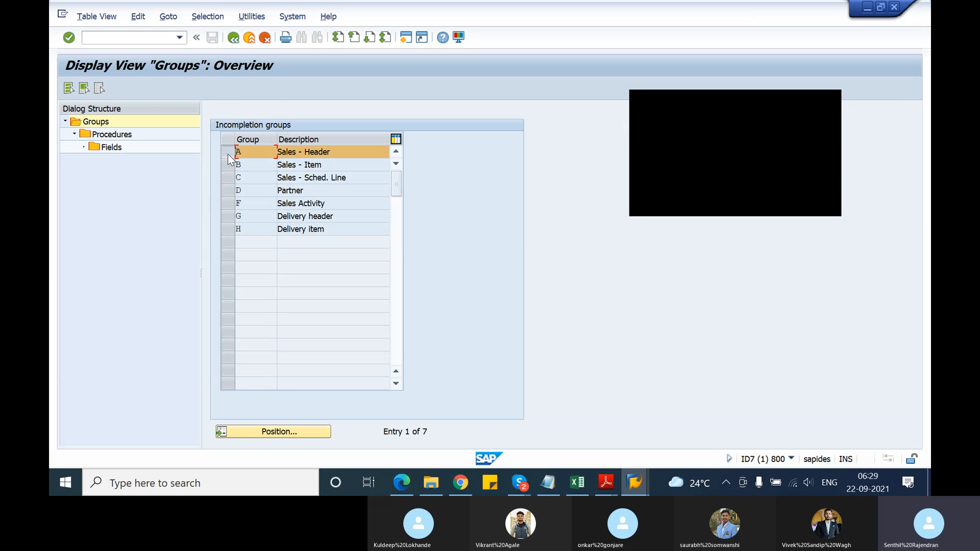
pyautogui.doubleClick(117, 134)
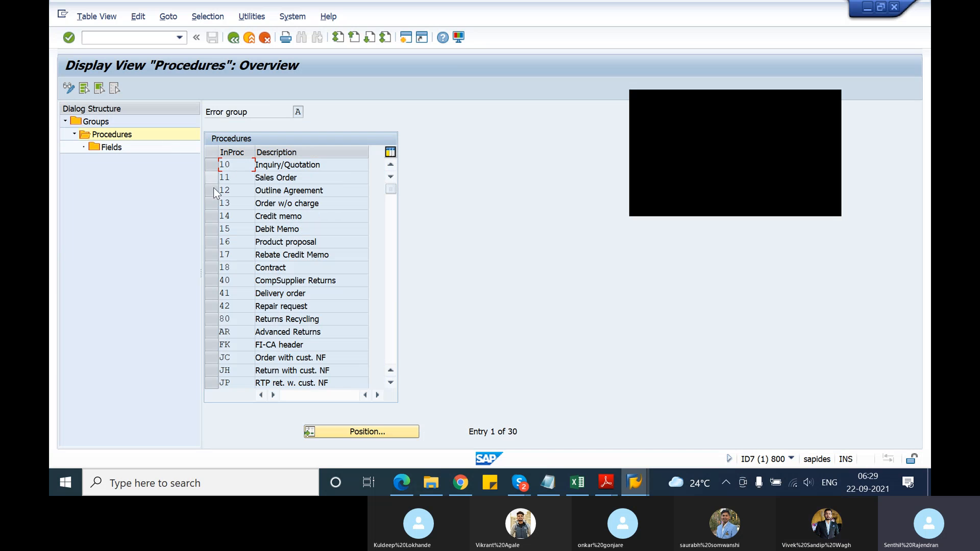
pyautogui.click(214, 178)
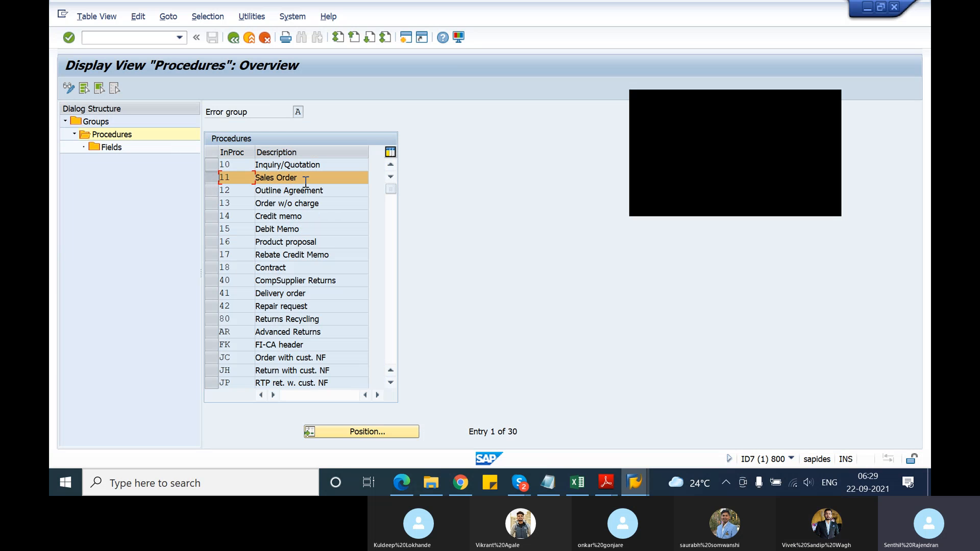
pyautogui.doubleClick(118, 147)
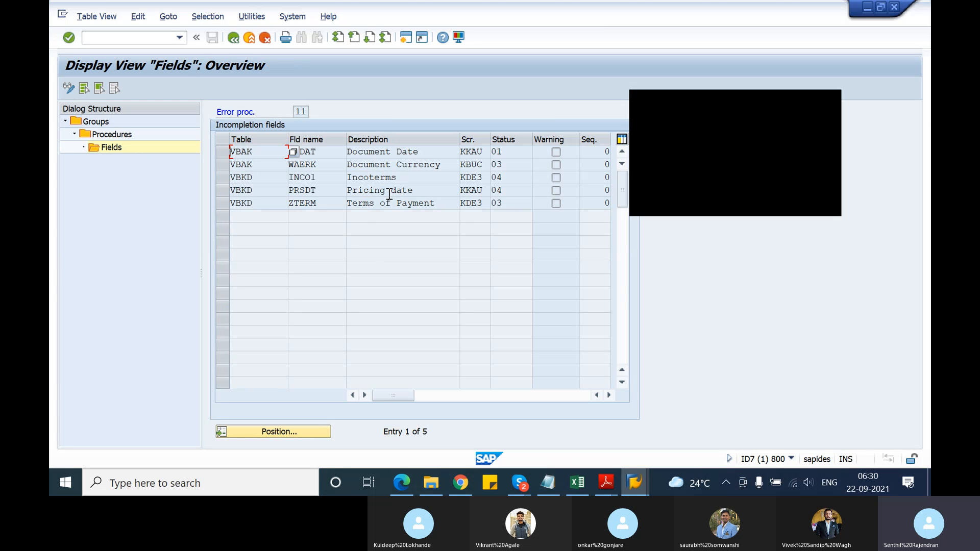
pyautogui.moveTo(414, 191); pyautogui.dragTo(347, 191)
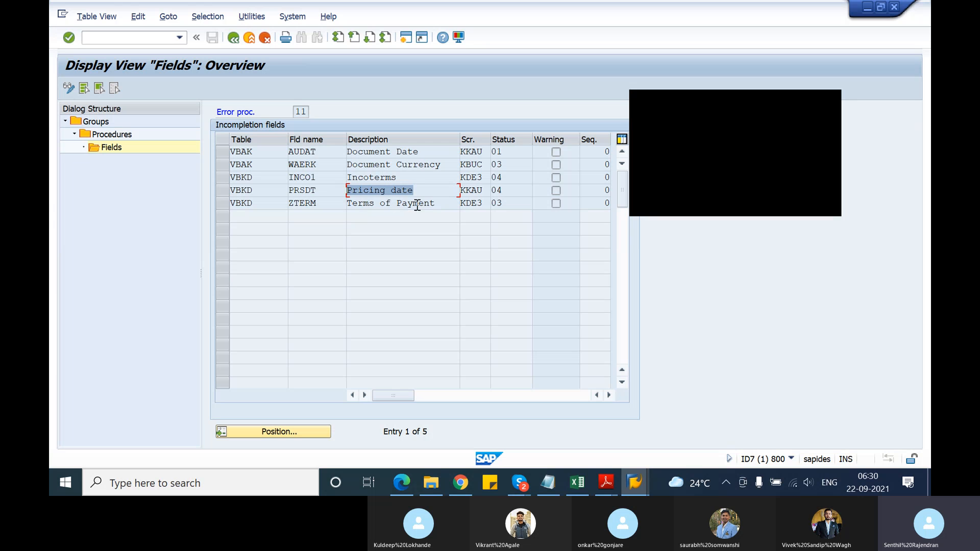
pyautogui.moveTo(442, 204); pyautogui.dragTo(347, 204)
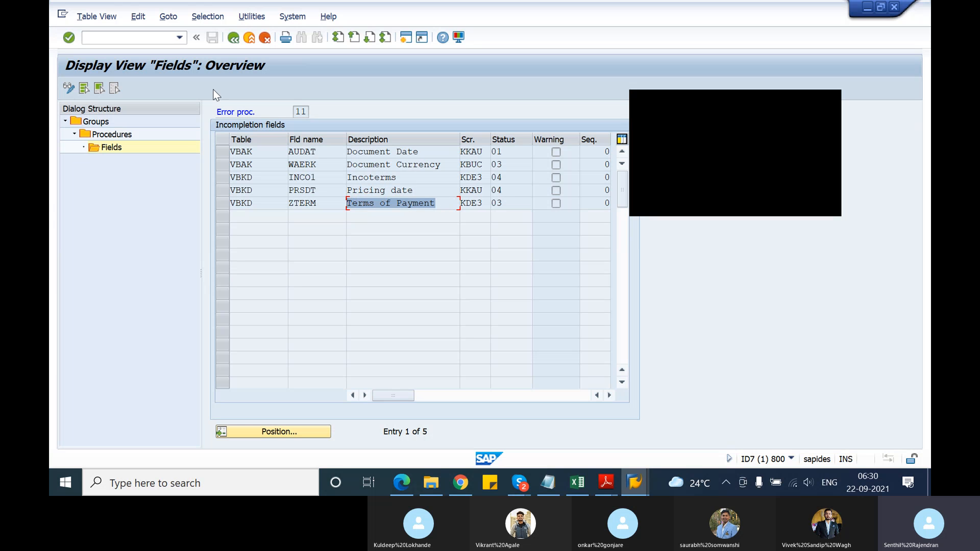
# Return to the incompletion groups and display the fields of procedure 20 (Standard Item) in group B (Sales - Item)
pyautogui.click(232, 41)
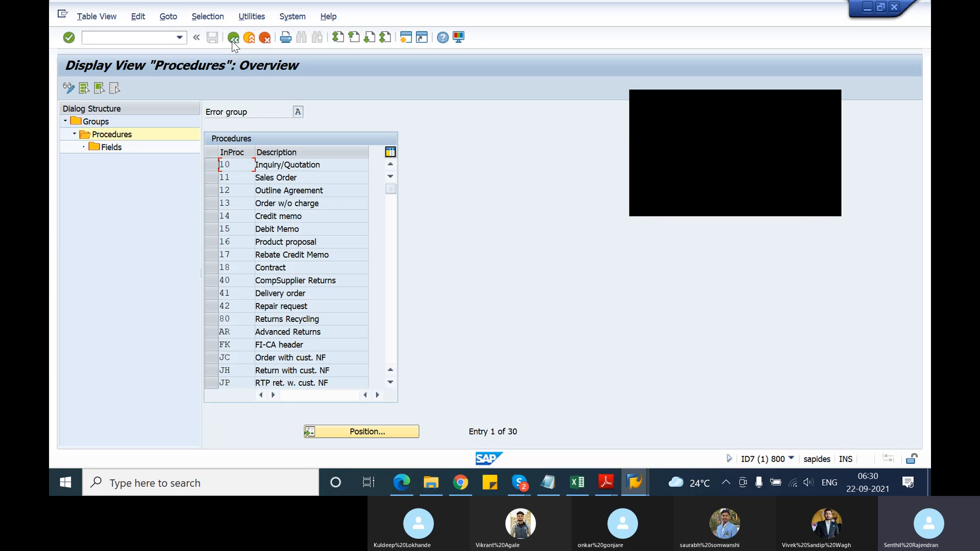
pyautogui.click(232, 40)
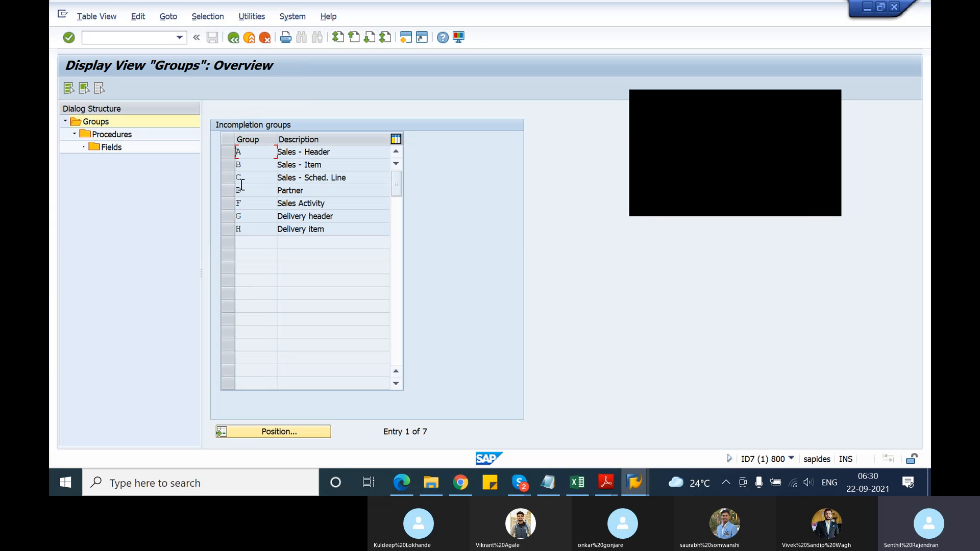
pyautogui.click(232, 168)
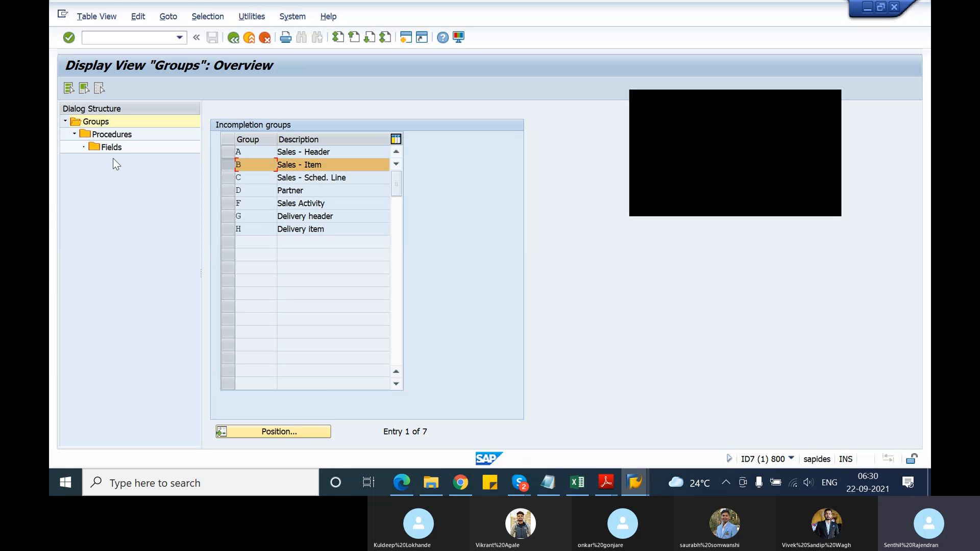
pyautogui.doubleClick(104, 138)
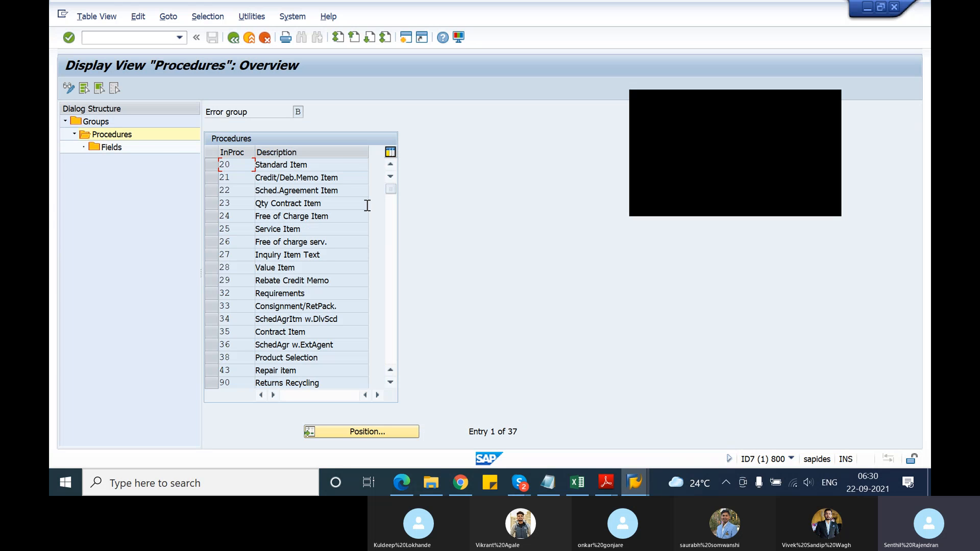
pyautogui.click(215, 165)
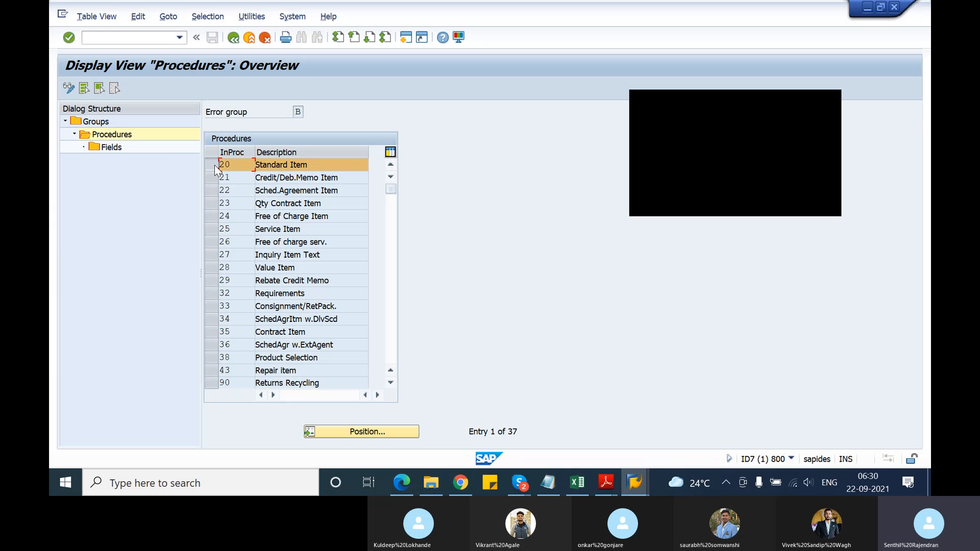
pyautogui.doubleClick(118, 148)
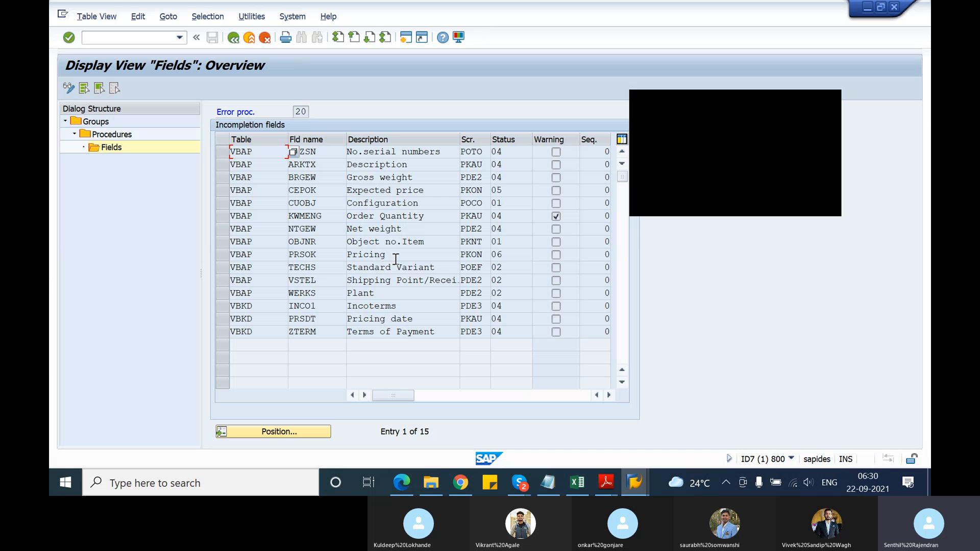
# Examine the Pricing field and the status groups of Shipping Point, Plant, Pricing date and Terms of Payment in procedure 20
pyautogui.click(395, 257)
pyautogui.click(610, 395)
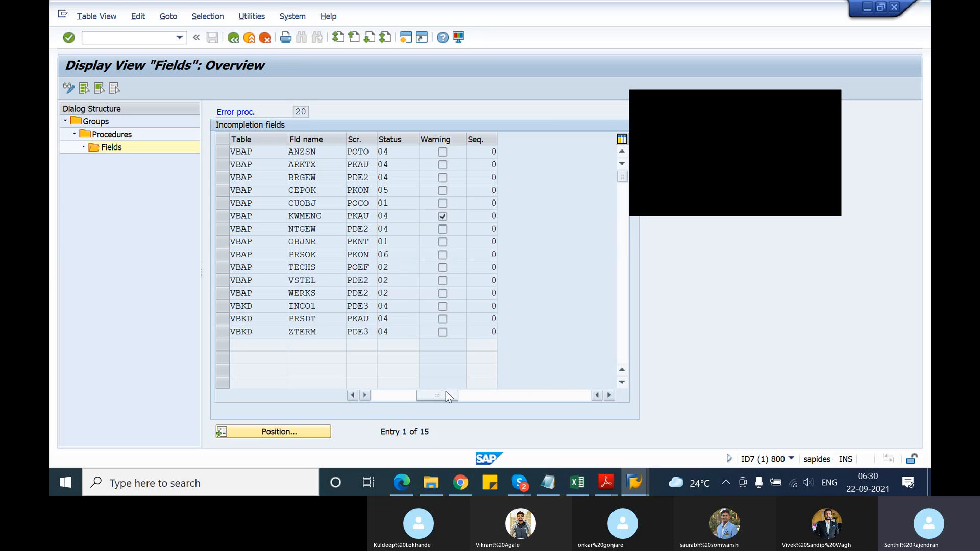
pyautogui.click(378, 394)
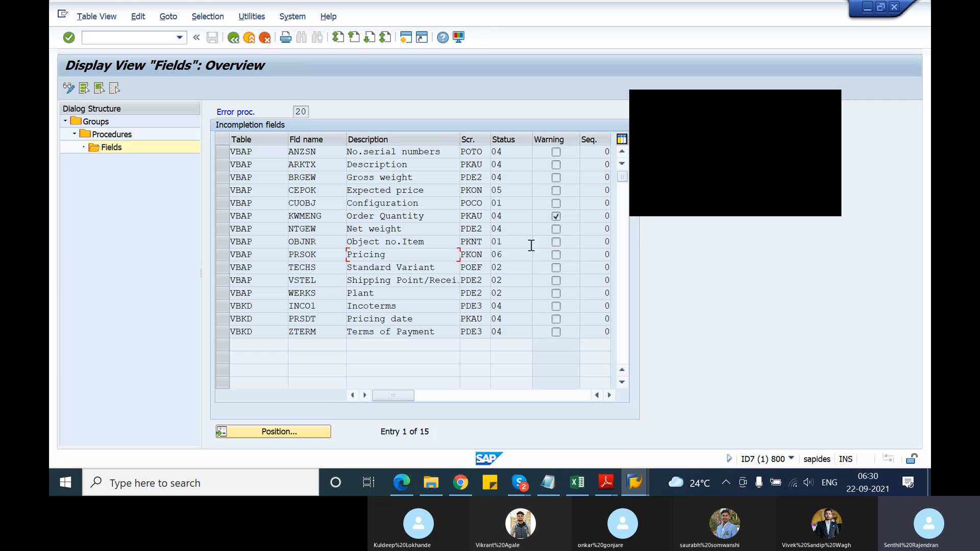
pyautogui.click(510, 256)
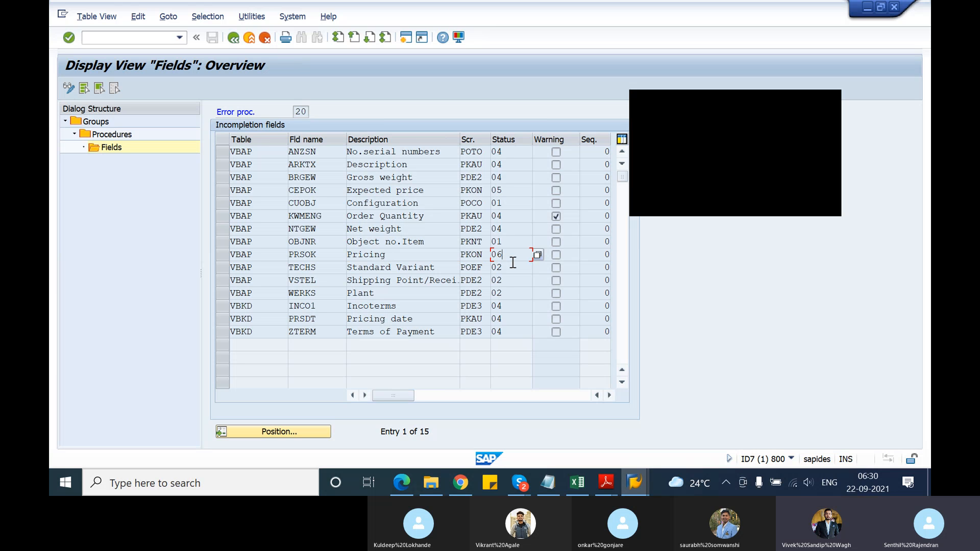
pyautogui.click(515, 281)
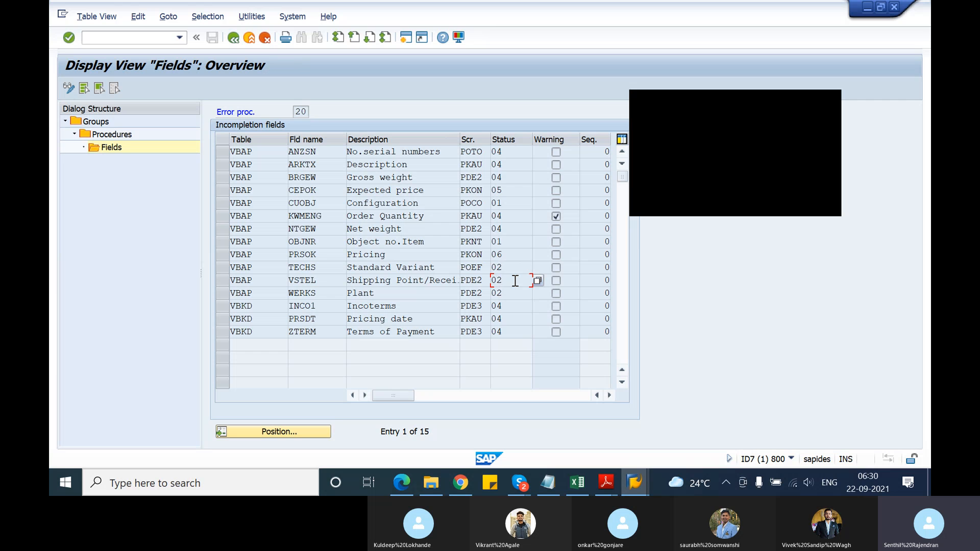
pyautogui.click(515, 291)
pyautogui.click(515, 315)
pyautogui.click(515, 331)
# Display the incompletion fields of procedure 30 (Deliv-Rel.Sched.Line) in group C (Sales - Sched. Line) and examine the Transptn Plang Date entry
pyautogui.click(236, 40)
pyautogui.click(235, 40)
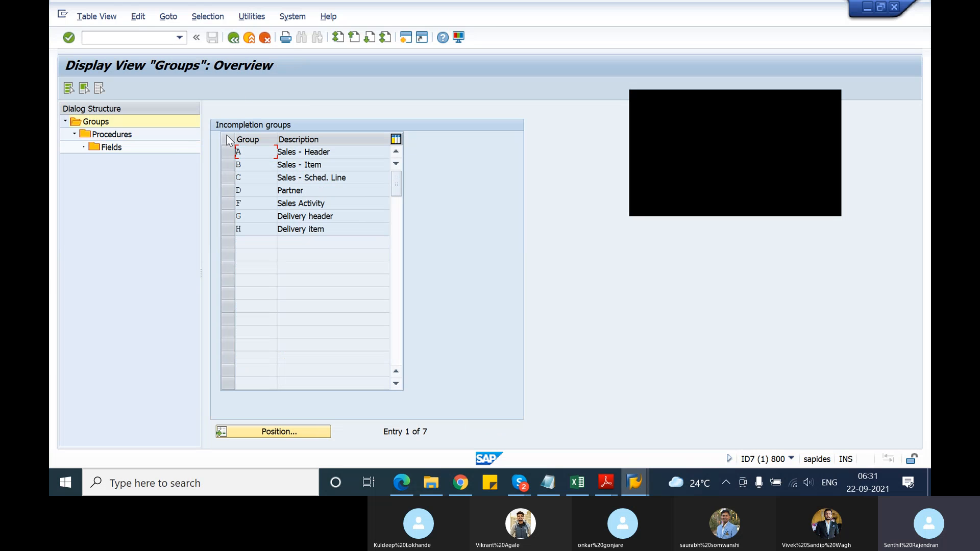
pyautogui.click(225, 176)
pyautogui.doubleClick(112, 136)
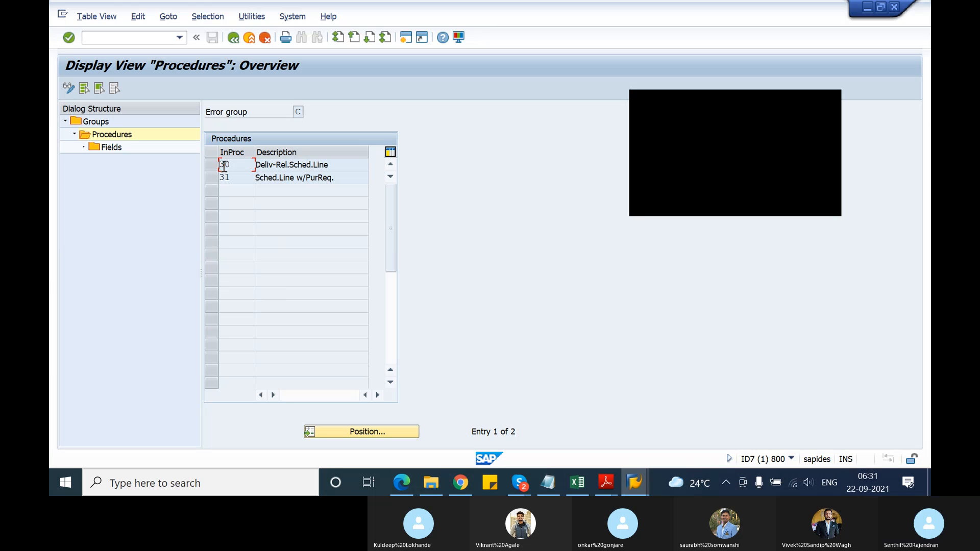
pyautogui.click(213, 165)
pyautogui.doubleClick(111, 148)
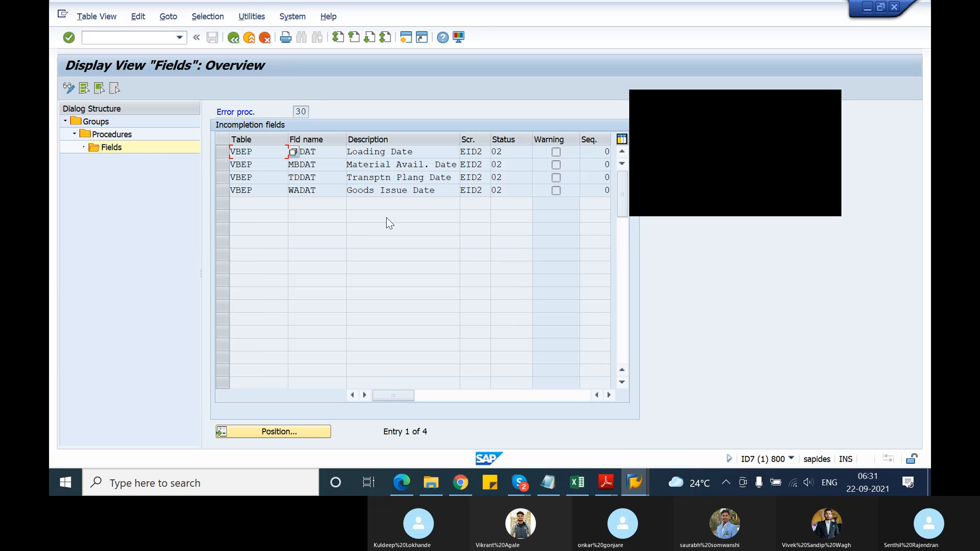
pyautogui.click(405, 182)
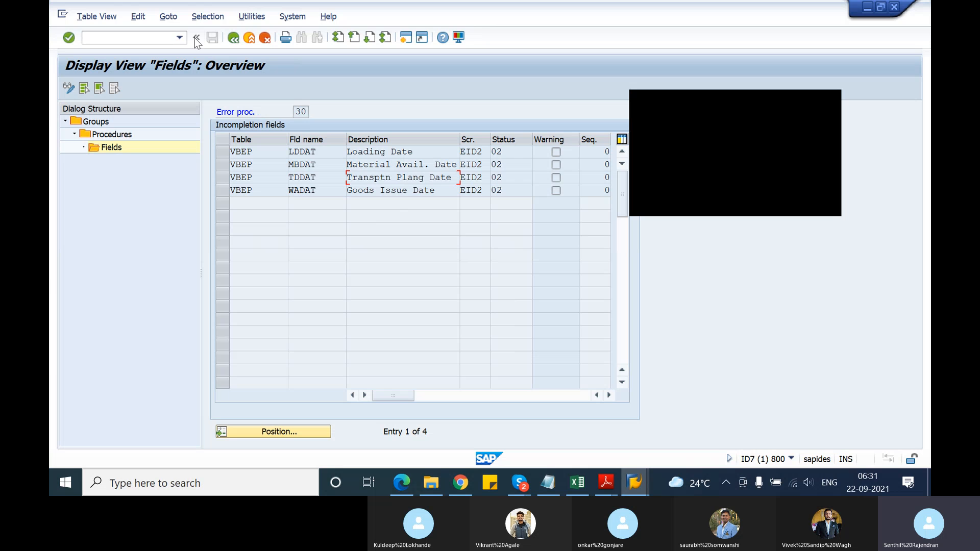
# Leave the incompletion groups for the implementation guide and open the assignment of incompleteness procedures to the partner functions
pyautogui.click(230, 42)
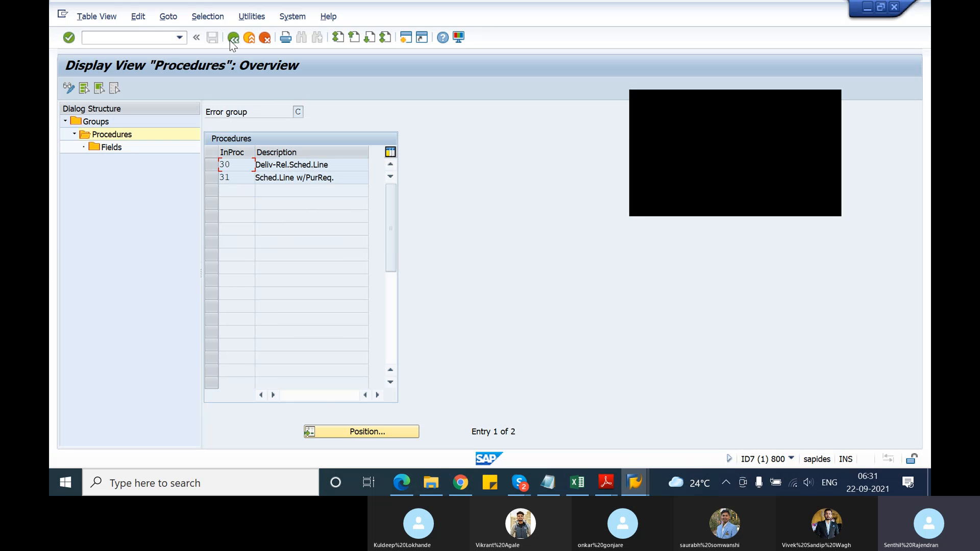
pyautogui.click(231, 41)
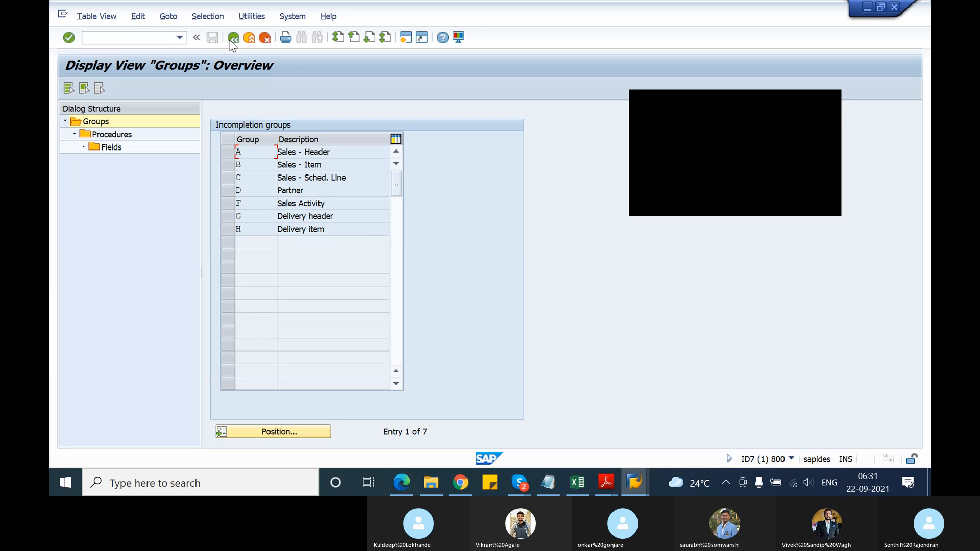
pyautogui.click(233, 39)
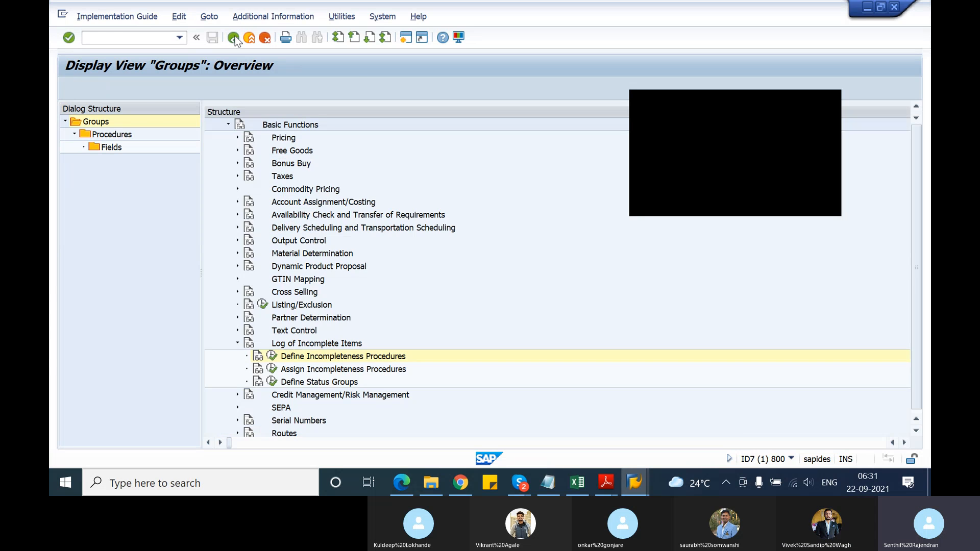
pyautogui.click(127, 369)
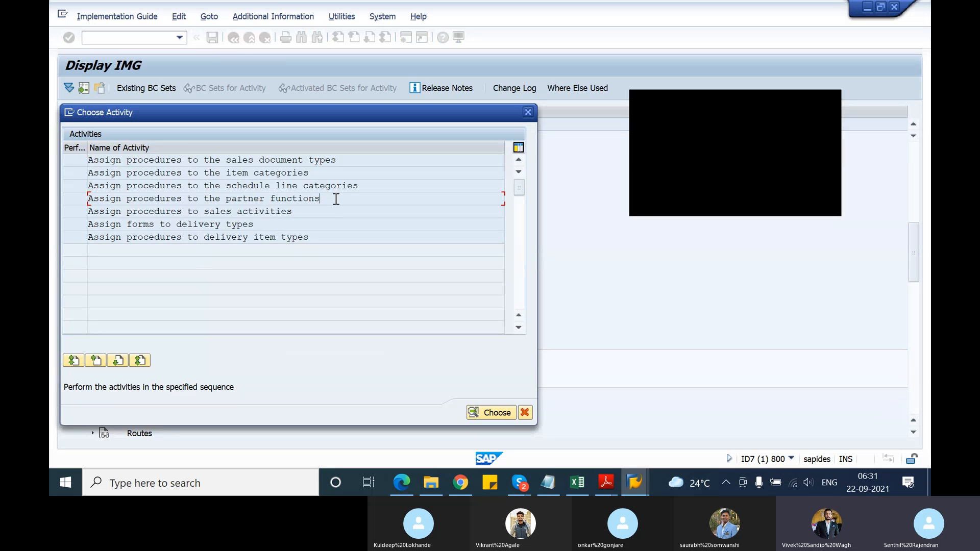
pyautogui.doubleClick(312, 198)
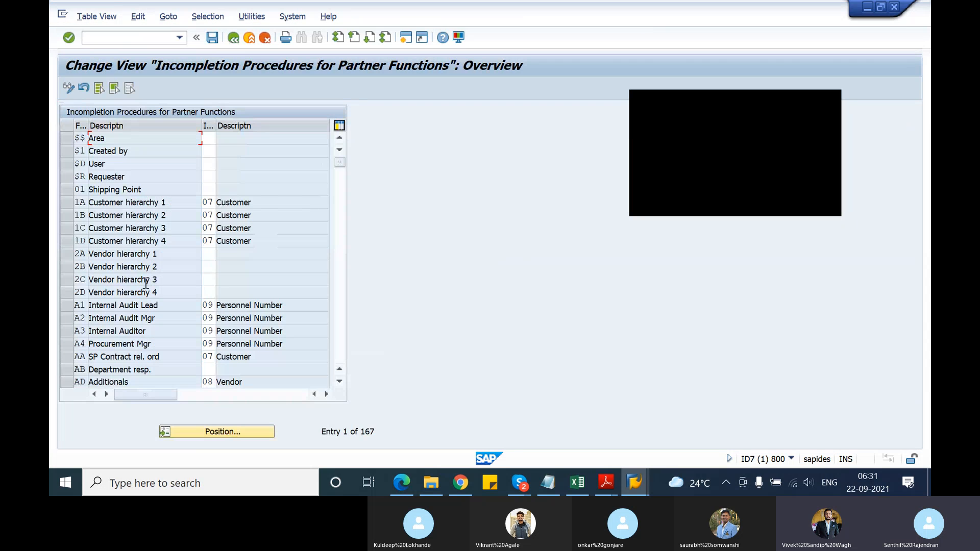
# Widen the incompletion procedure column in the table of incompletion procedures for partner functions
pyautogui.scroll(-4, 149, 284)
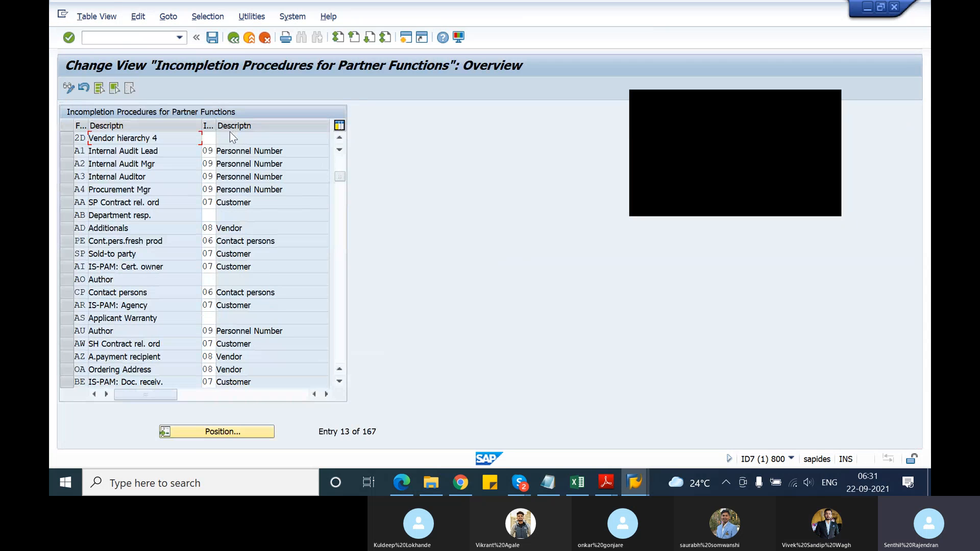
pyautogui.moveTo(215, 125); pyautogui.dragTo(249, 125)
pyautogui.scroll(-13, 125, 229)
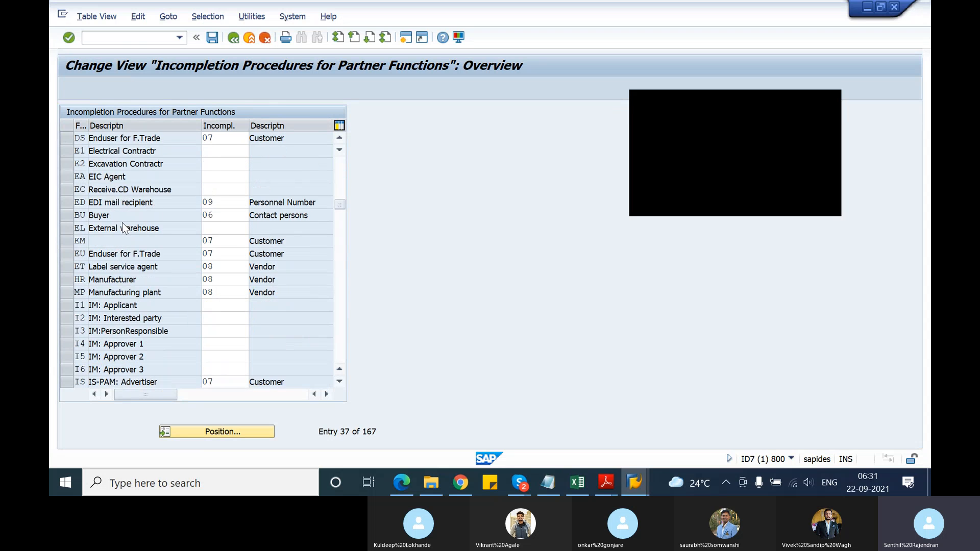
# Examine the incompletion procedures assigned to the partner functions through the end of the list, including Bill-to party, Payer and Ship-to party
pyautogui.scroll(-1, 124, 223)
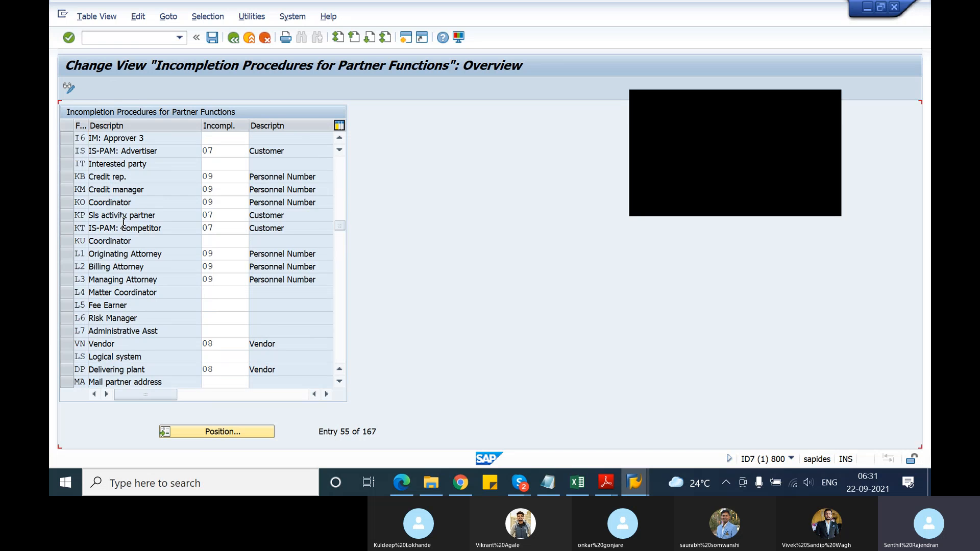
pyautogui.scroll(-1, 124, 223)
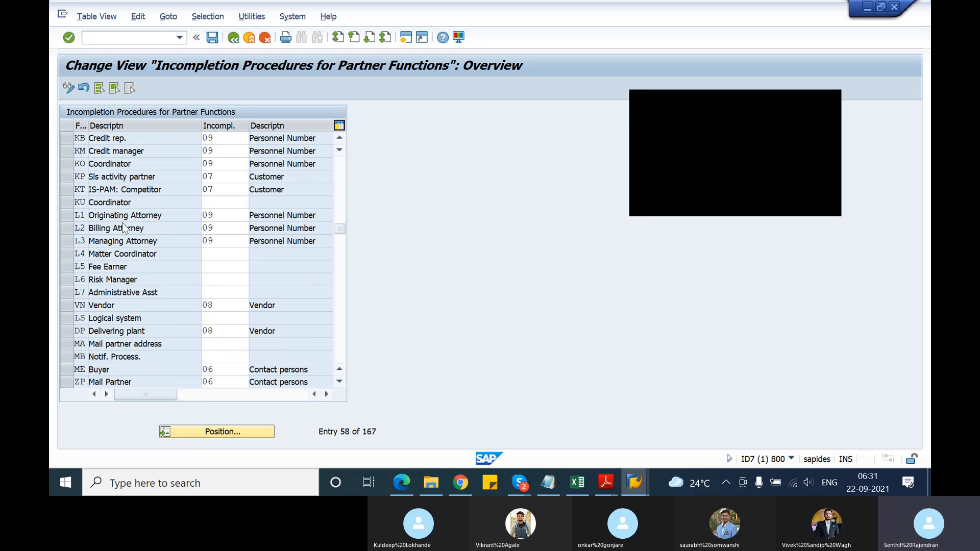
pyautogui.scroll(-2, 124, 222)
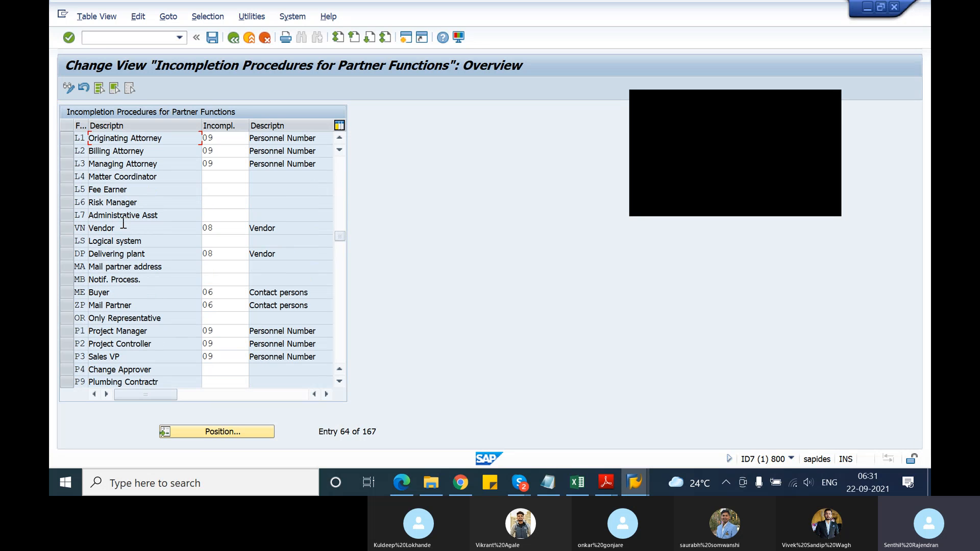
pyautogui.scroll(-6, 123, 223)
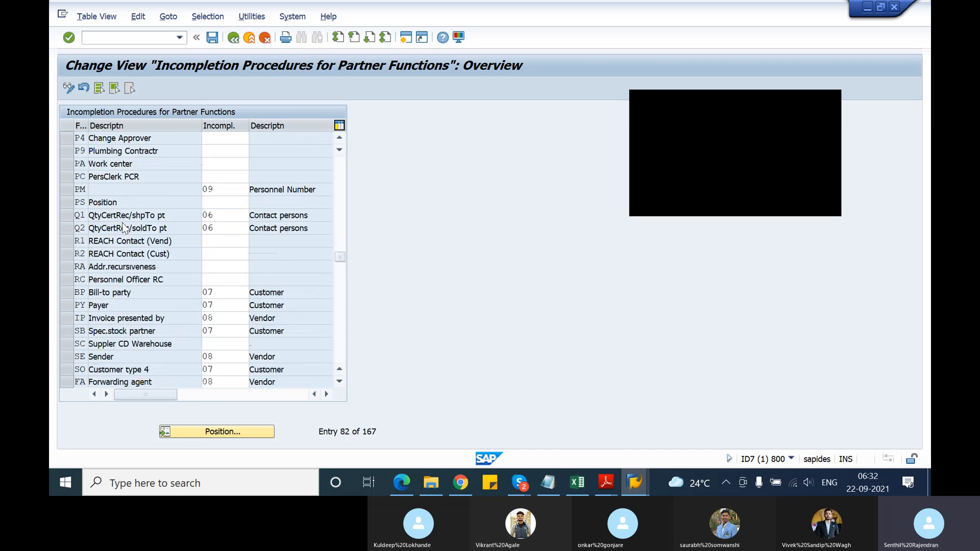
pyautogui.scroll(-2, 124, 225)
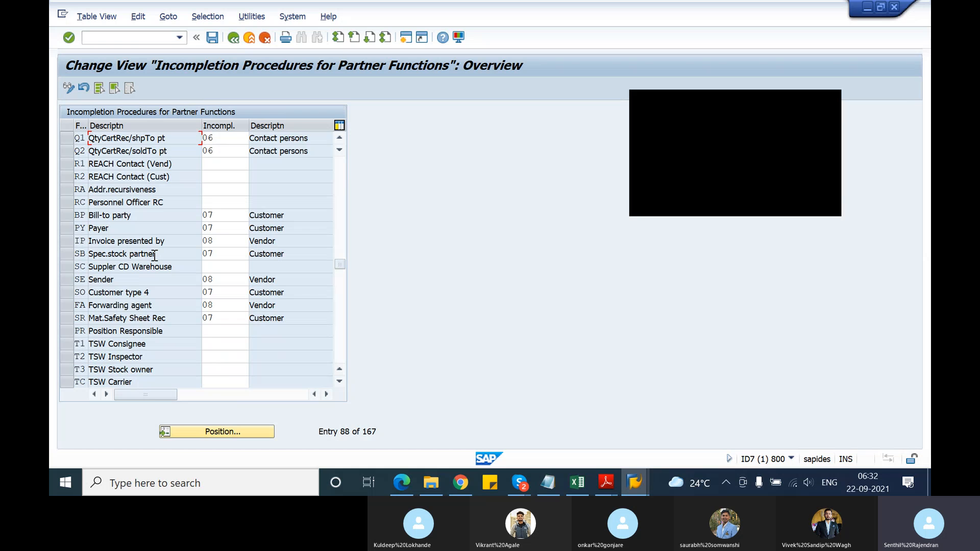
pyautogui.scroll(-1, 154, 255)
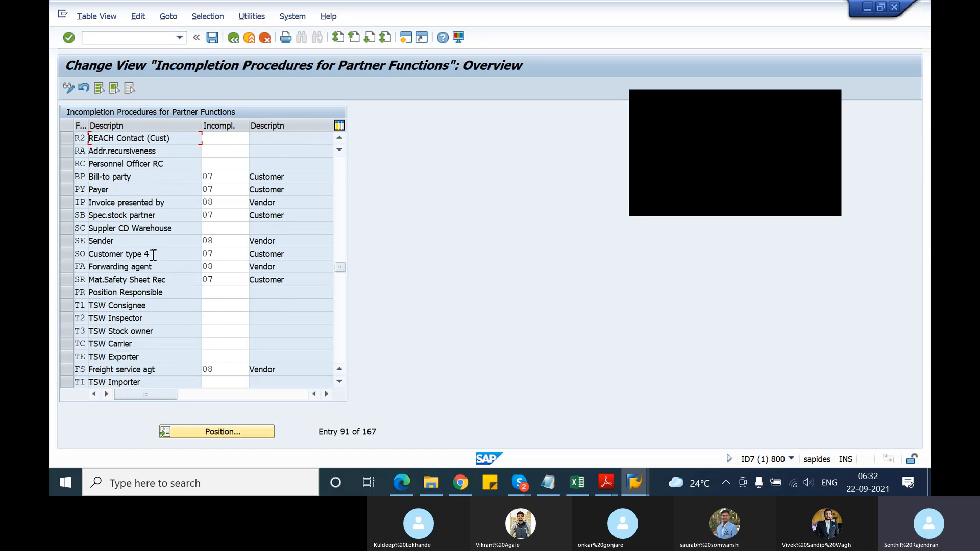
pyautogui.scroll(-4, 153, 254)
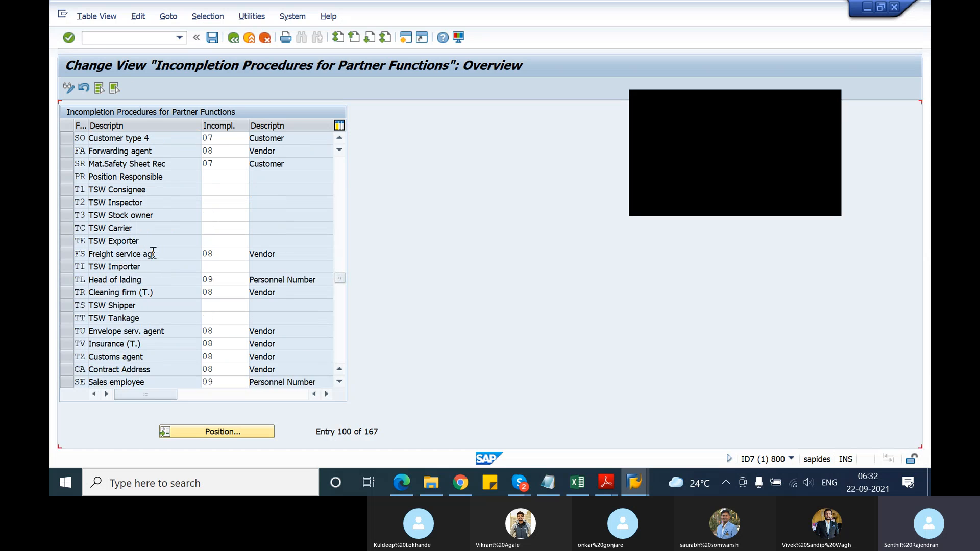
pyautogui.scroll(-6, 153, 252)
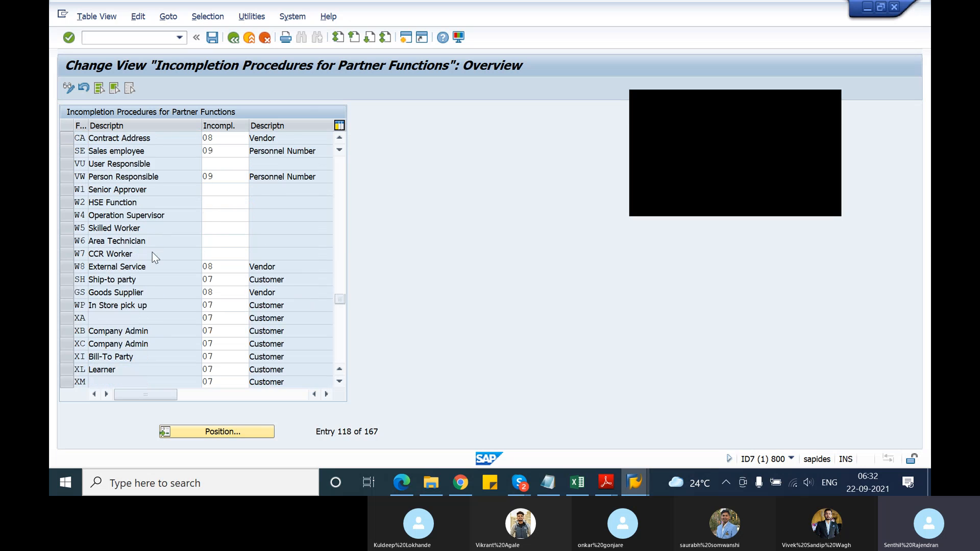
pyautogui.click(141, 242)
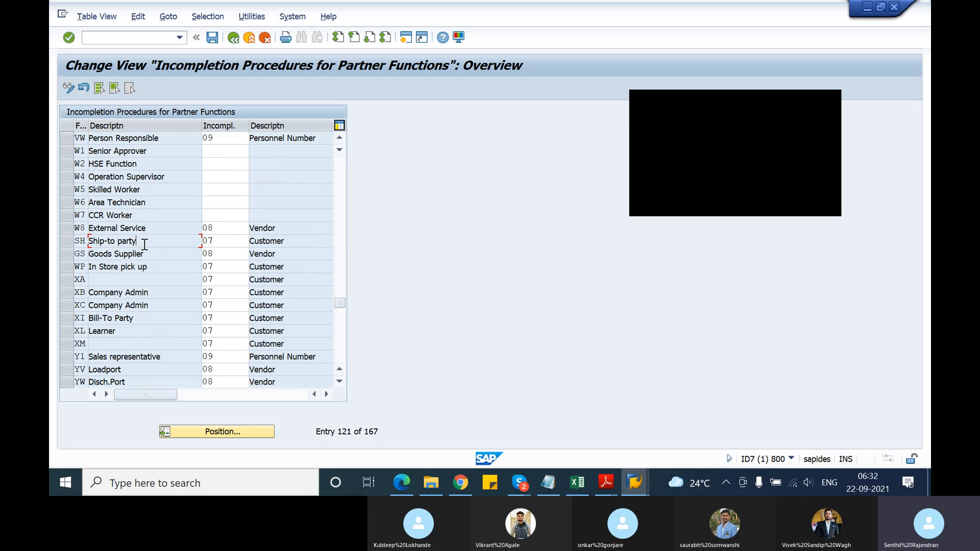
pyautogui.scroll(-1, 146, 279)
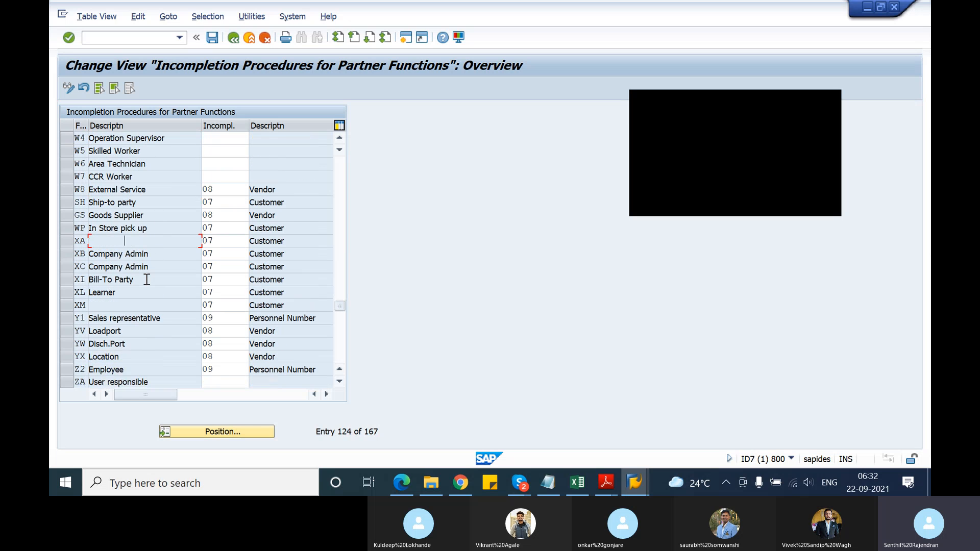
pyautogui.scroll(-3, 146, 280)
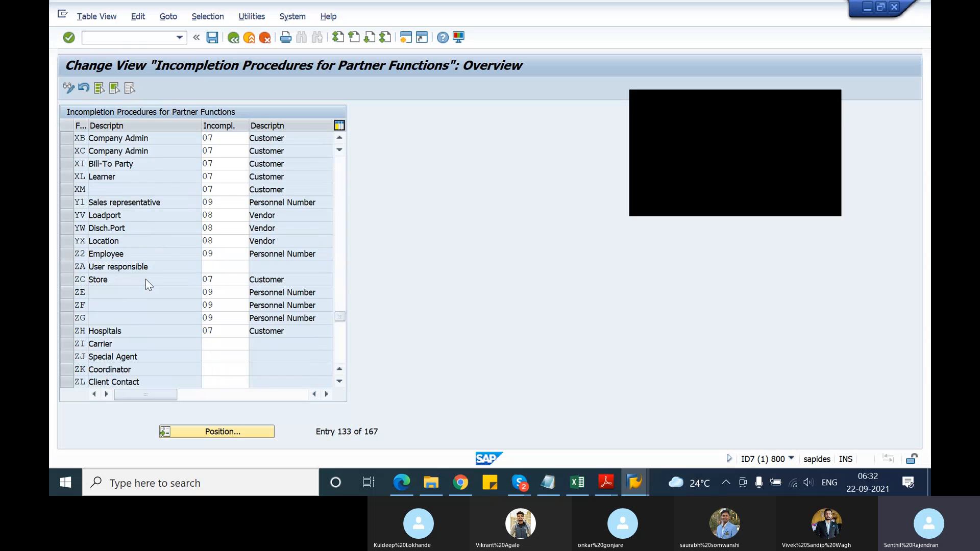
pyautogui.scroll(-9, 145, 279)
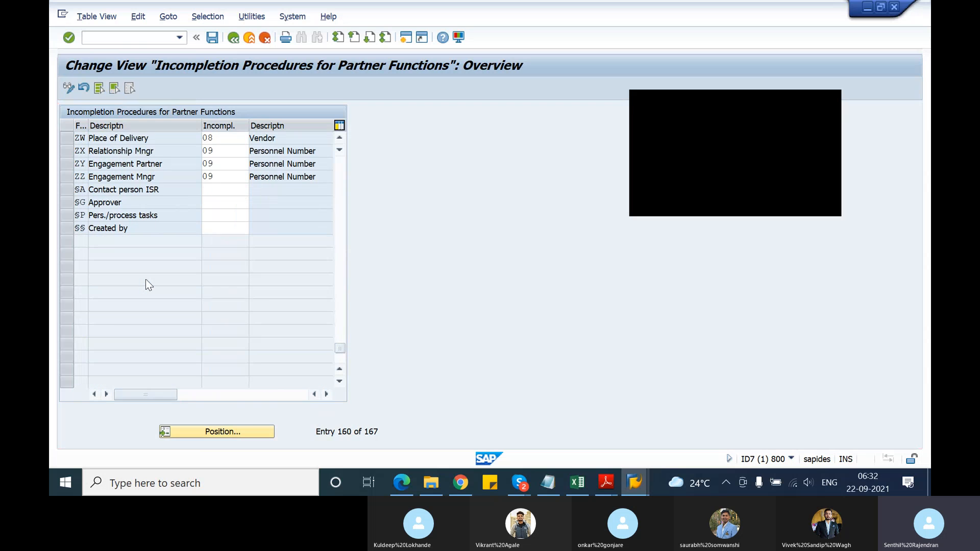
# Return to the beginning of the partner functions and check the incompletion procedure assigned to the Sold-to party
pyautogui.scroll(12, 147, 281)
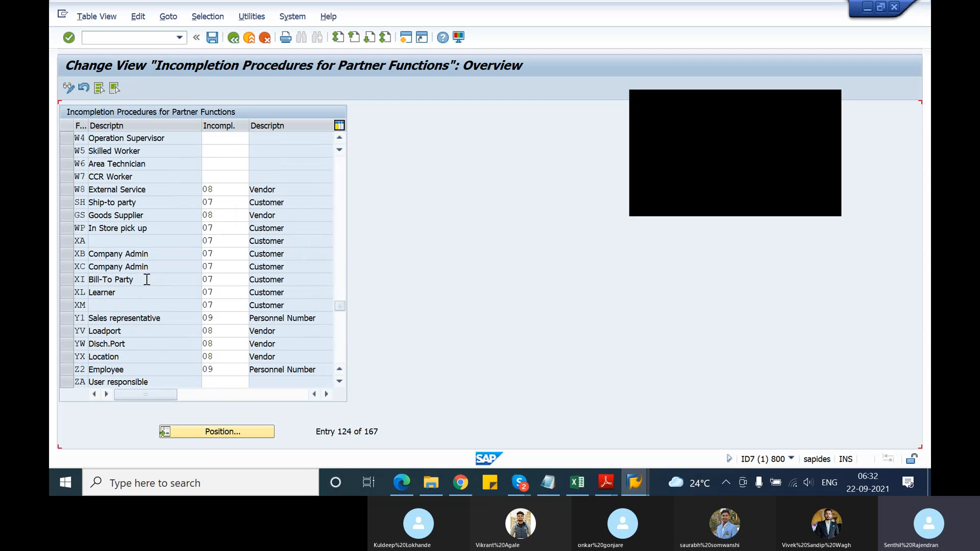
pyautogui.scroll(15, 147, 280)
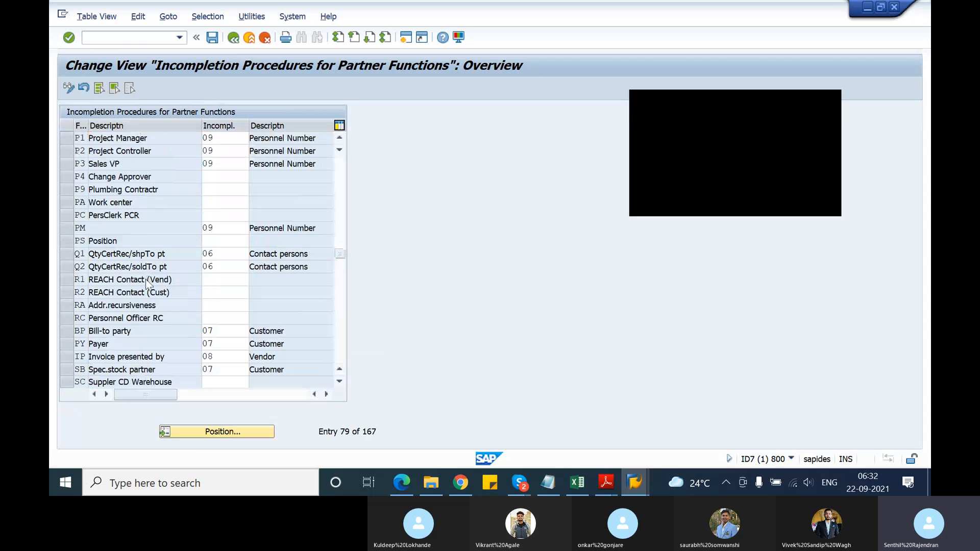
pyautogui.scroll(6, 147, 282)
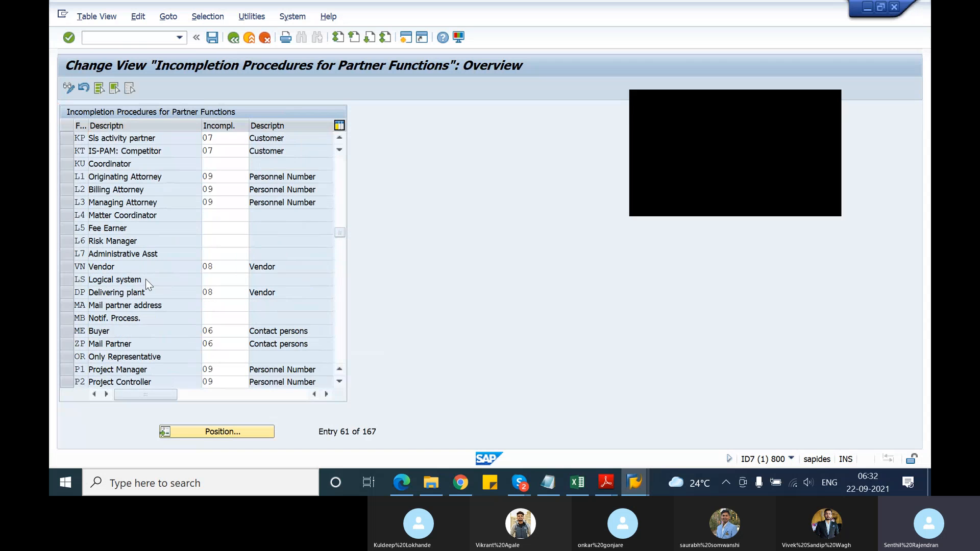
pyautogui.scroll(19, 145, 280)
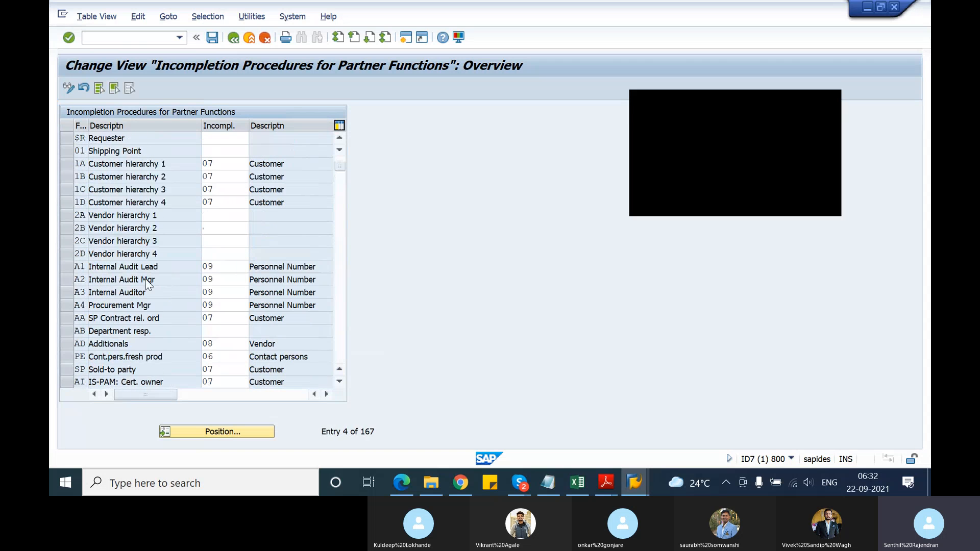
pyautogui.scroll(1, 147, 282)
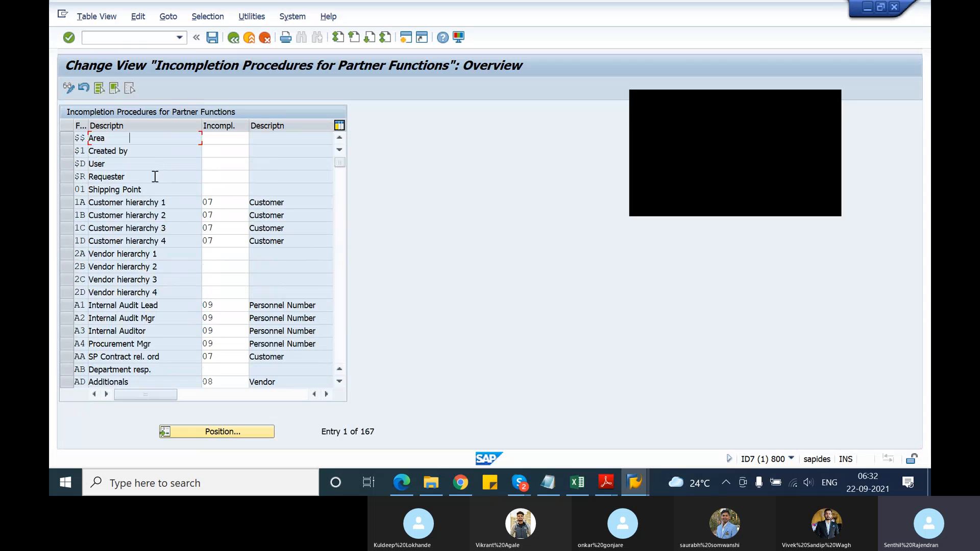
pyautogui.scroll(-3, 151, 185)
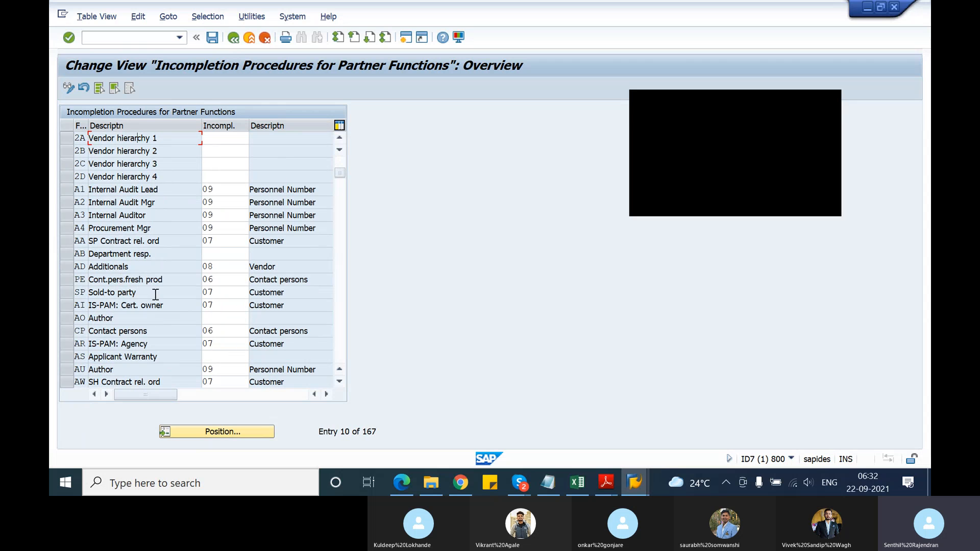
pyautogui.click(226, 292)
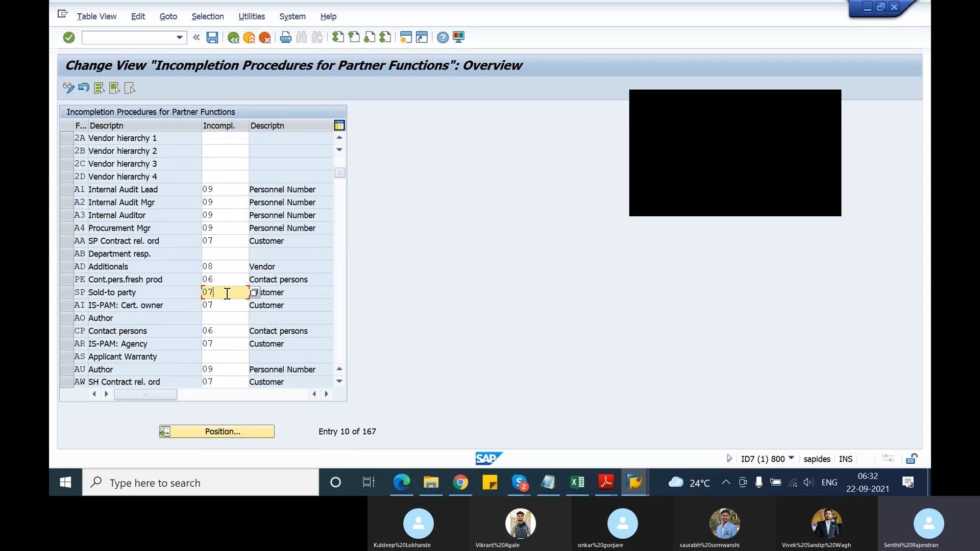
# Leave the procedure assignment, open Define Incompleteness Procedures and display the procedures of group D (Partner)
pyautogui.click(233, 38)
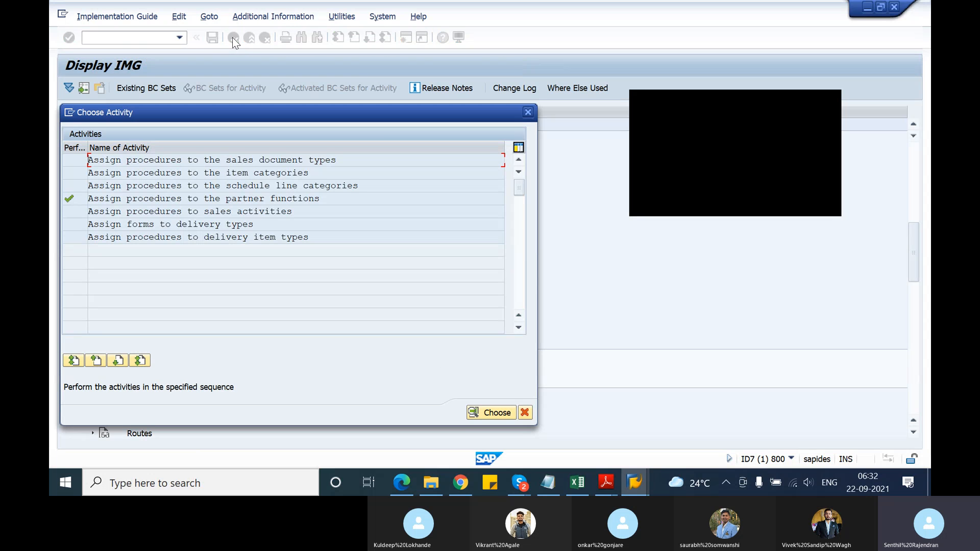
pyautogui.click(528, 112)
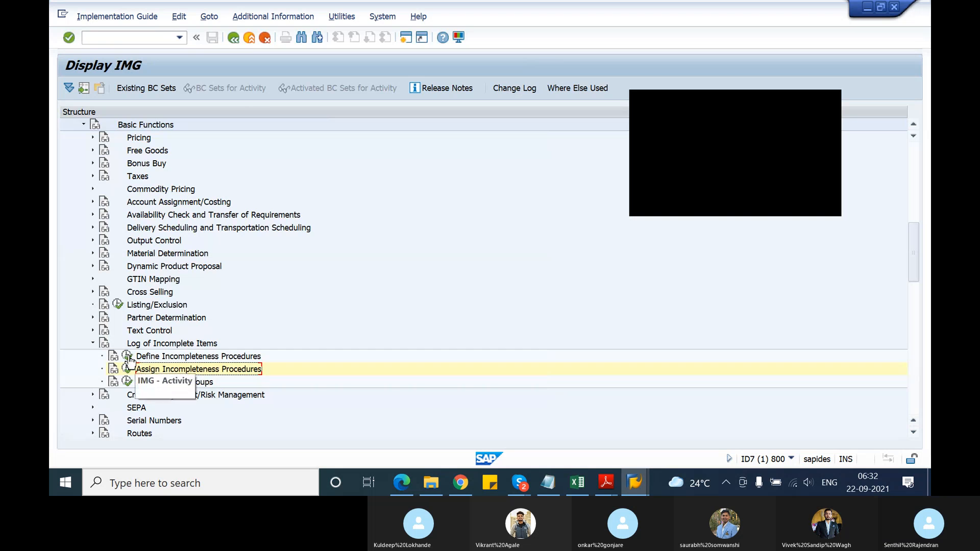
pyautogui.click(127, 356)
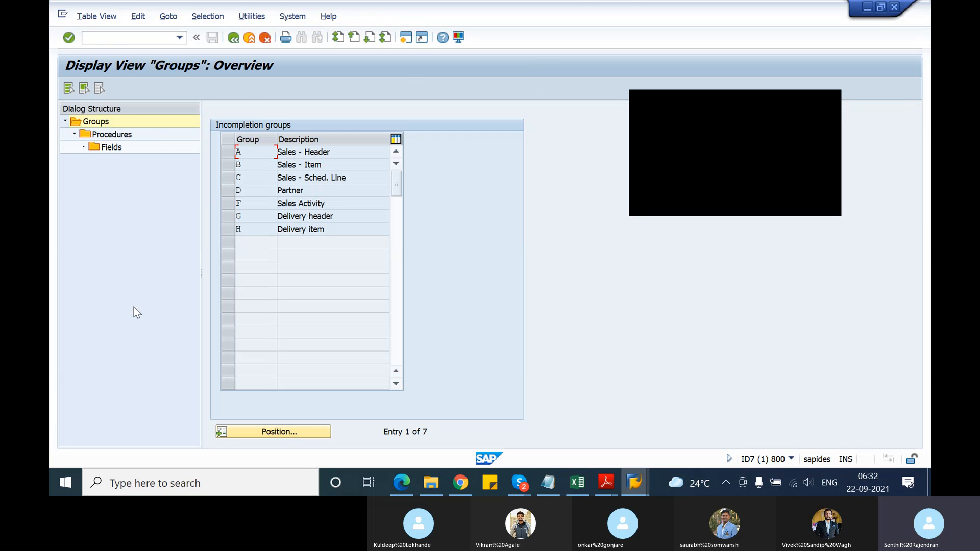
pyautogui.click(234, 190)
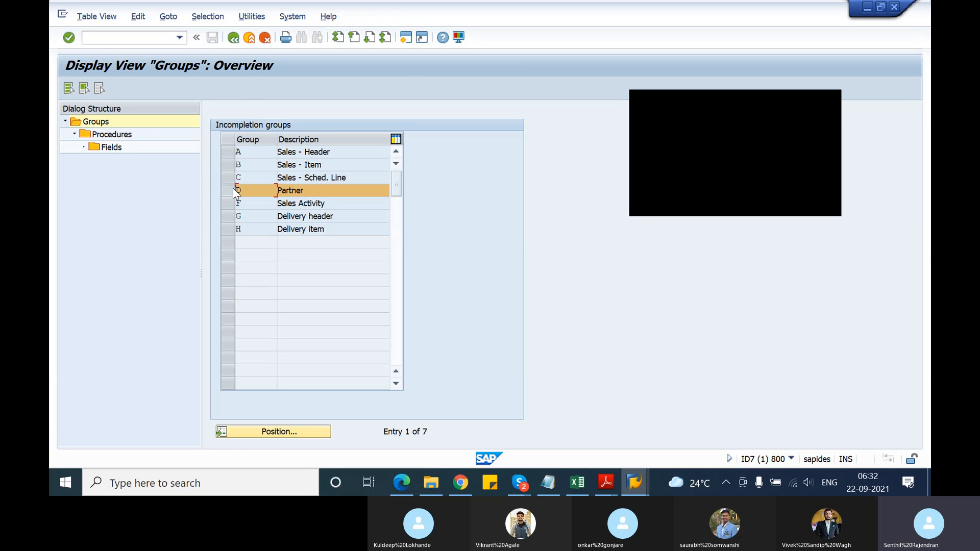
pyautogui.doubleClick(99, 137)
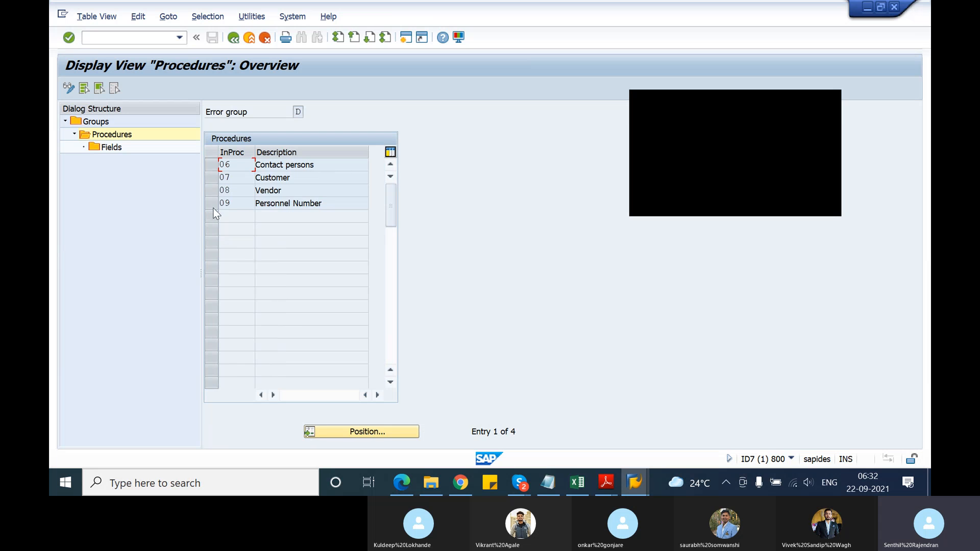
# Display the incompletion fields of procedure 07 (Customer) and examine the Customer field
pyautogui.click(210, 180)
pyautogui.doubleClick(98, 147)
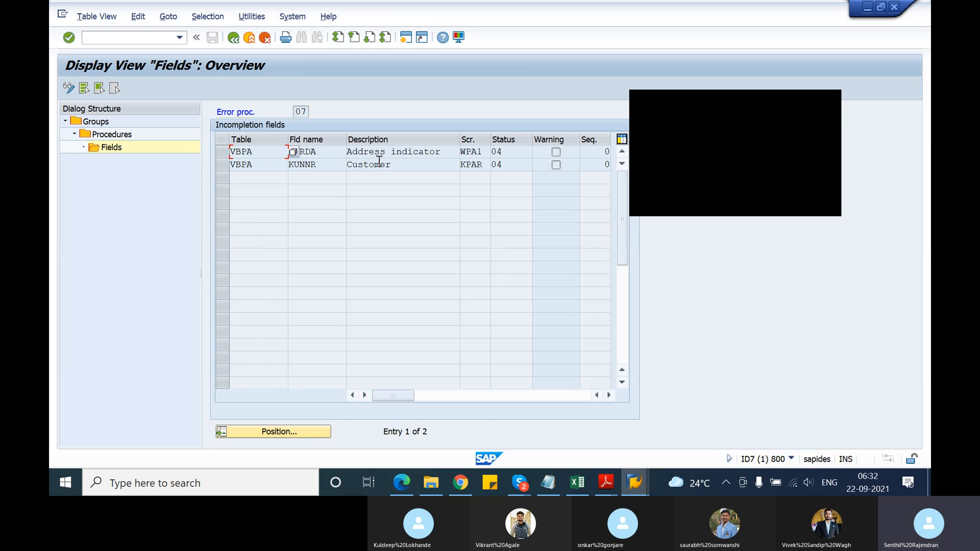
pyautogui.click(415, 162)
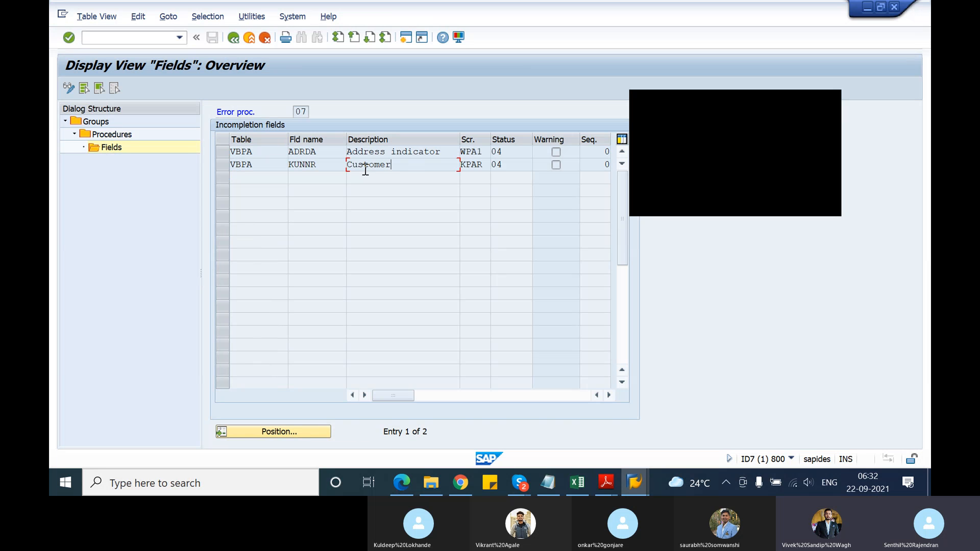
# Leave the fields, procedures and incompletion groups and return to the implementation guide
pyautogui.click(230, 43)
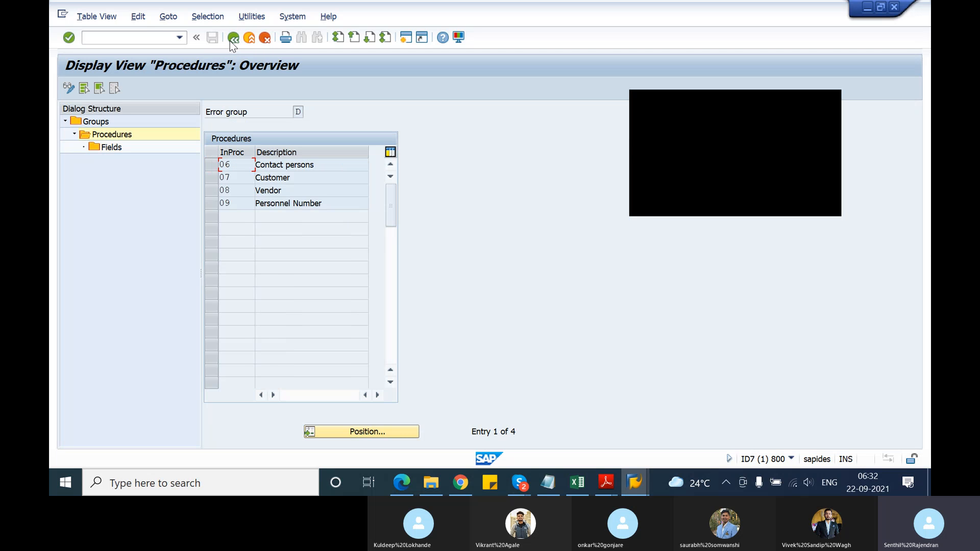
pyautogui.click(231, 42)
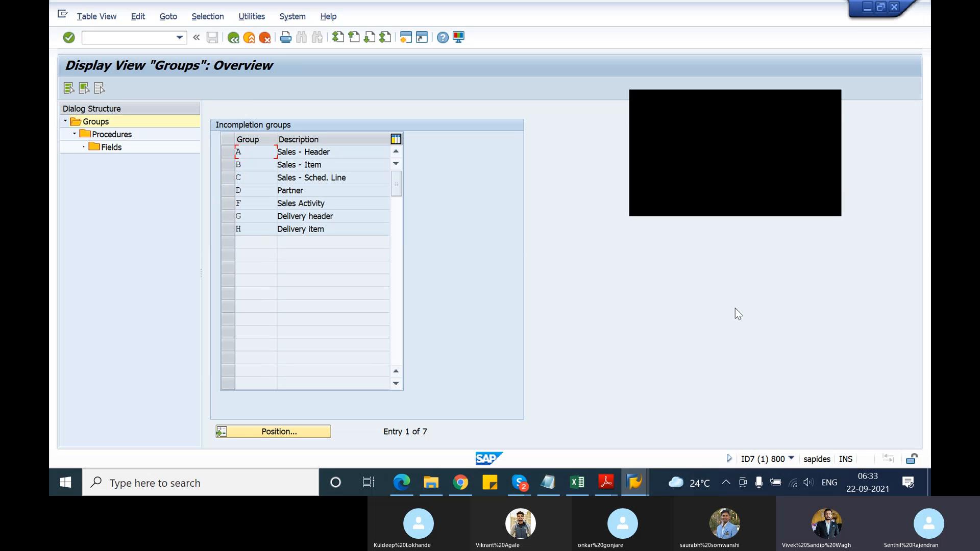
pyautogui.click(234, 37)
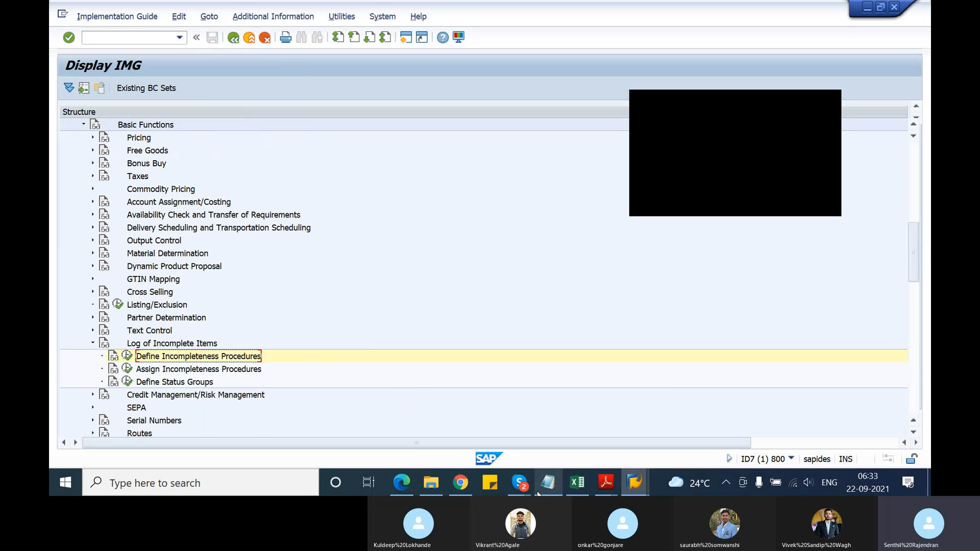
# Bring up the Skype call window, and switch to the TSCM60_1.pdf course document in Adobe Reader
pyautogui.moveTo(520, 488)
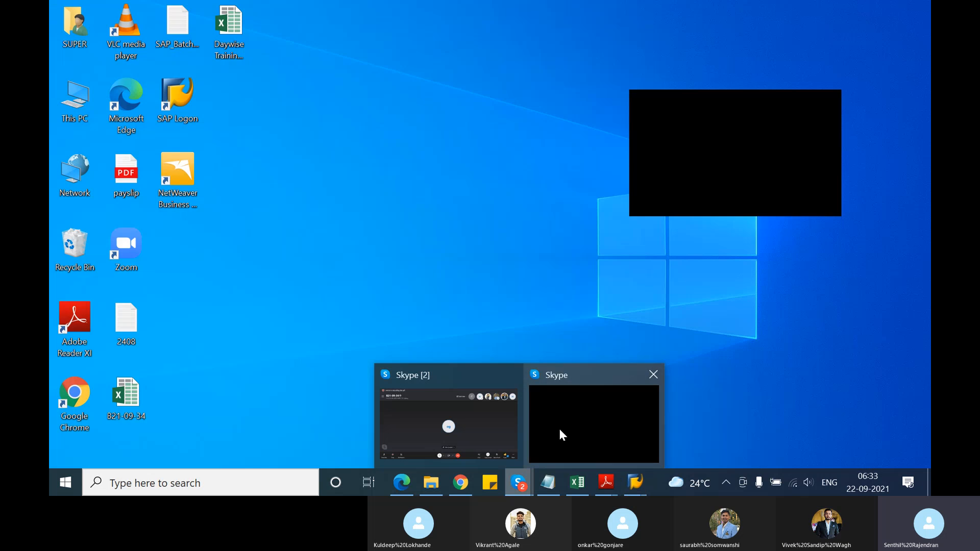
pyautogui.moveTo(486, 421)
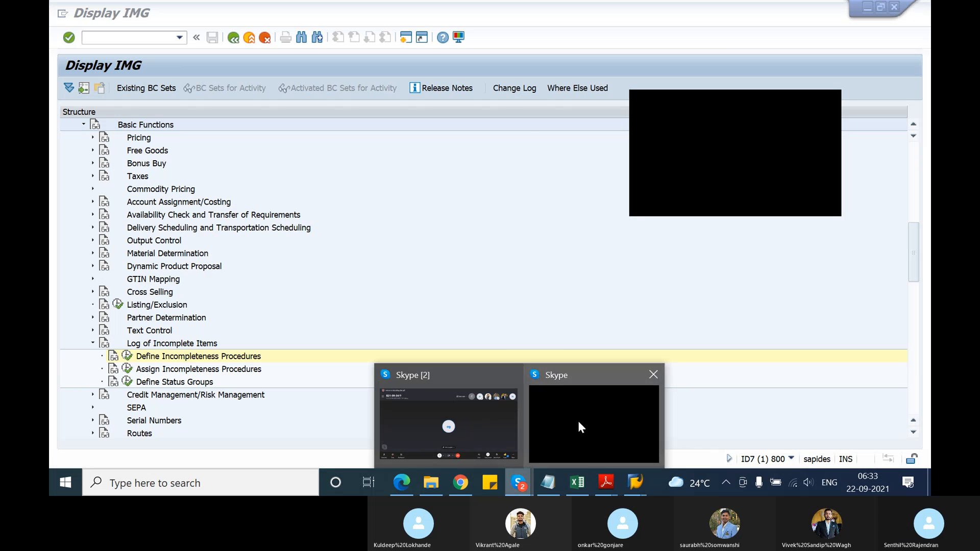
pyautogui.click(472, 425)
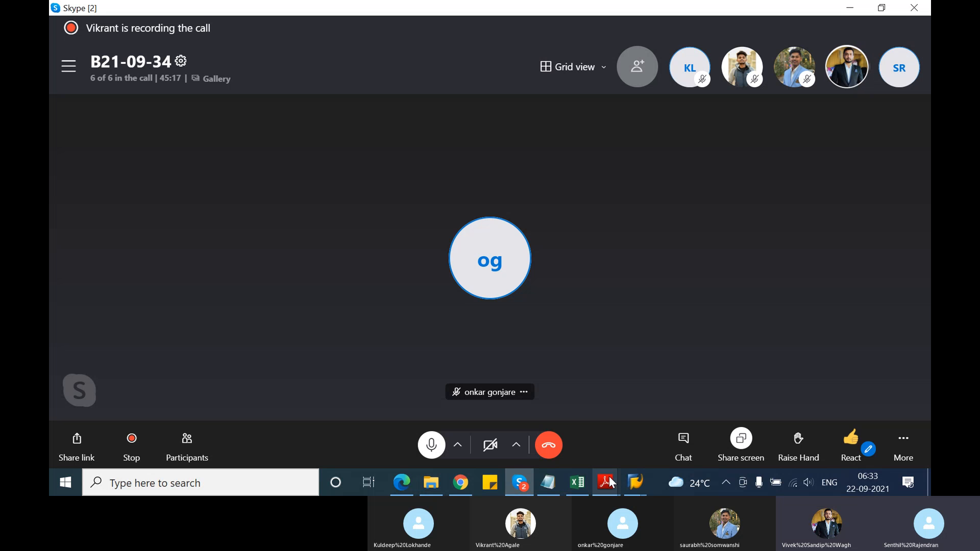
pyautogui.moveTo(610, 477)
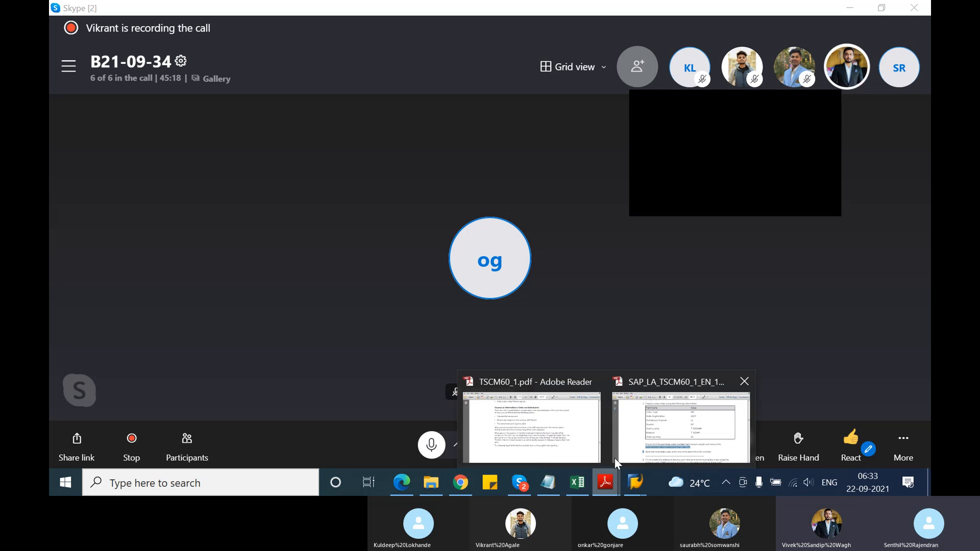
pyautogui.click(564, 446)
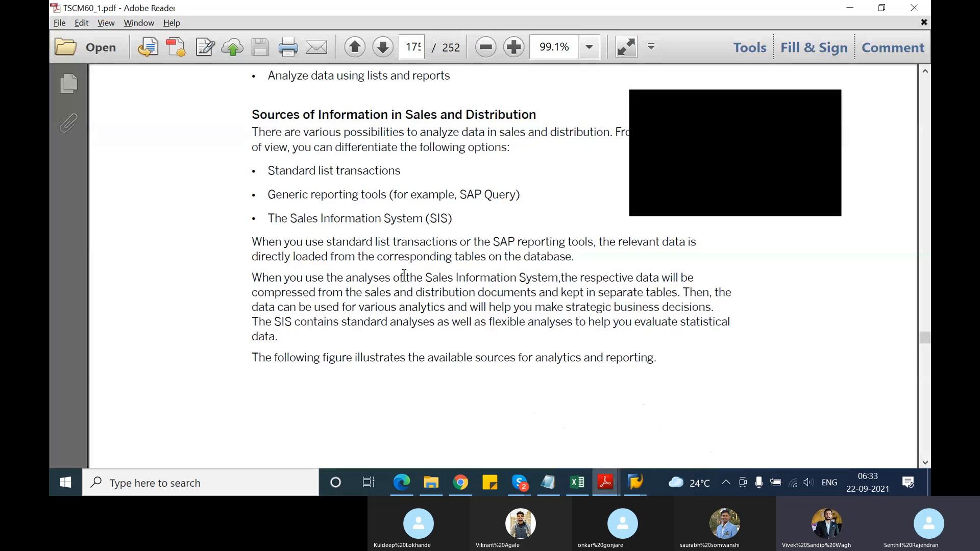
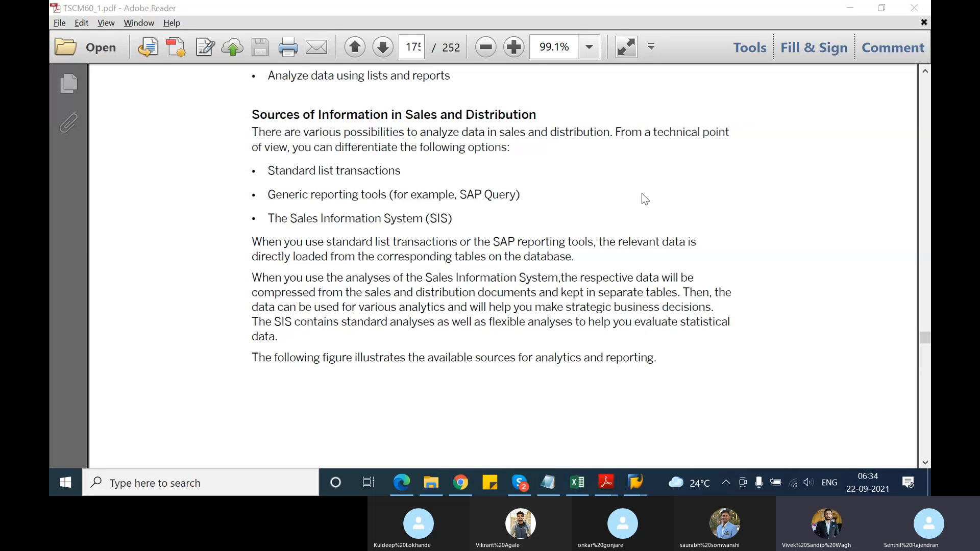
# Look over the start of the Using Lists and Reports lesson, and switch to the SAP_Batch_1309201 notes in Notepad
pyautogui.scroll(3, 643, 199)
pyautogui.scroll(3, 645, 199)
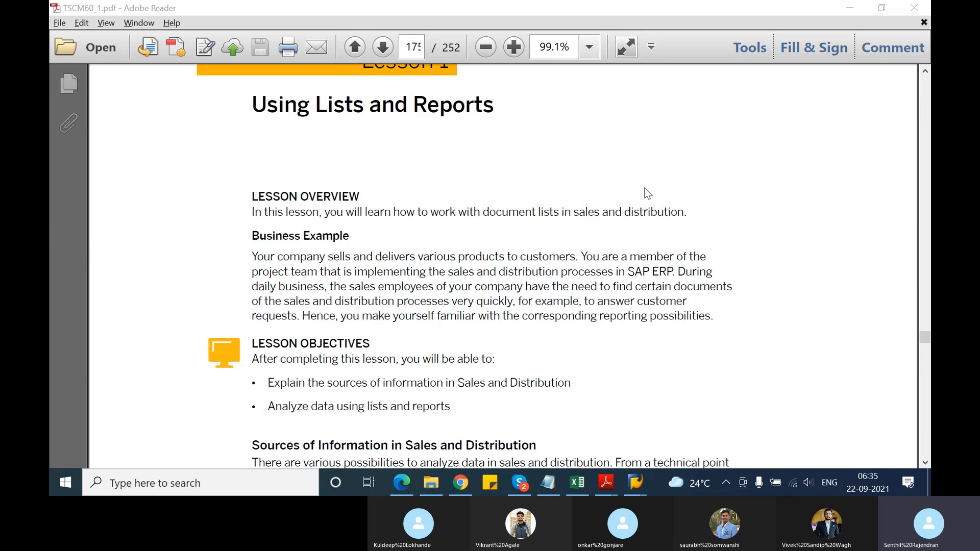
pyautogui.click(553, 482)
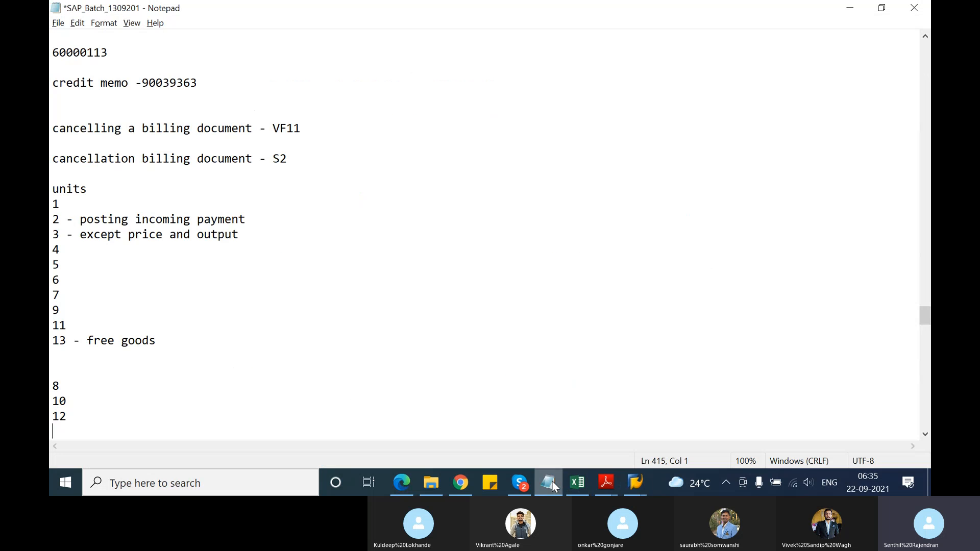
pyautogui.scroll(-17, 149, 361)
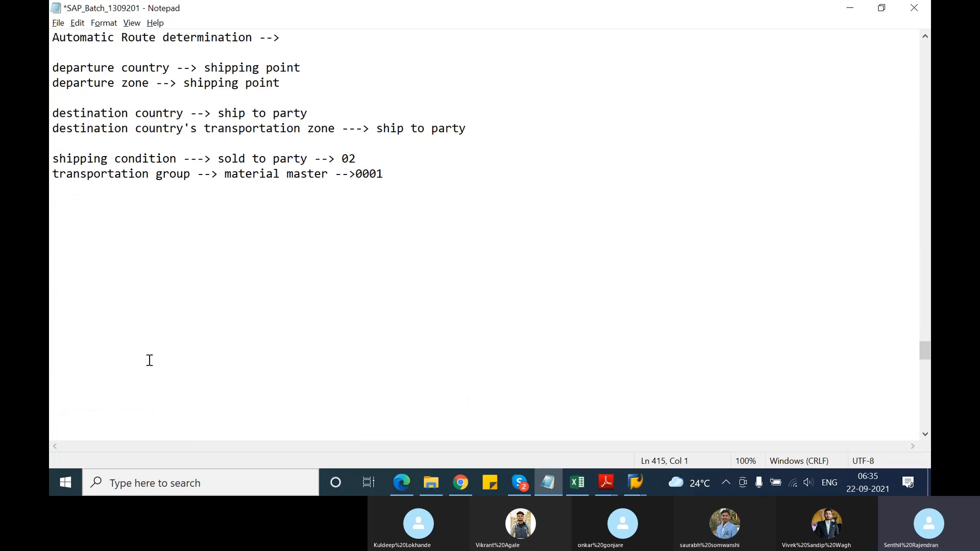
pyautogui.scroll(-5, 149, 360)
pyautogui.scroll(3, 149, 361)
# Add the heading "Day 8 -- 22/09/2021" below the route determination notes
pyautogui.click(81, 142)
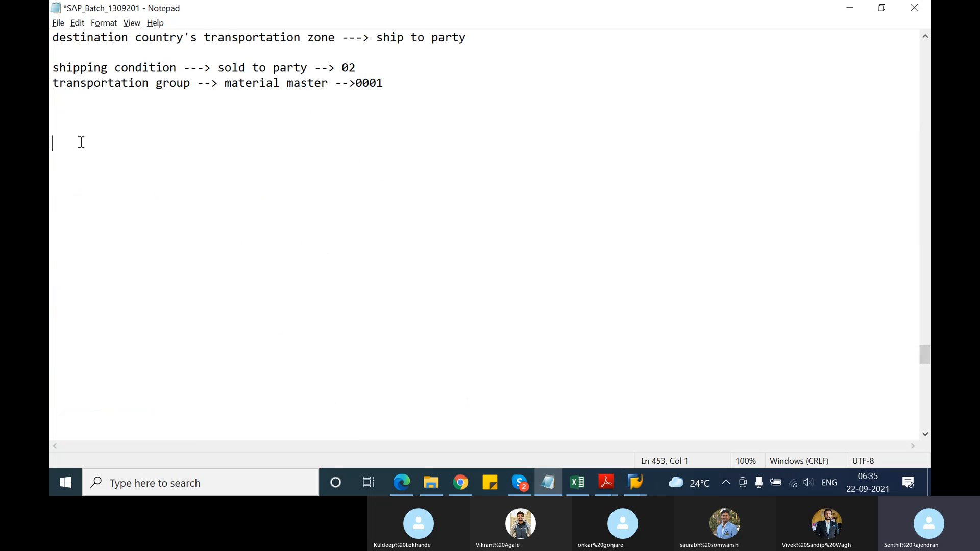
pyautogui.write('DY')
pyautogui.press('BackSpace')
pyautogui.write('ay 8 -- ')
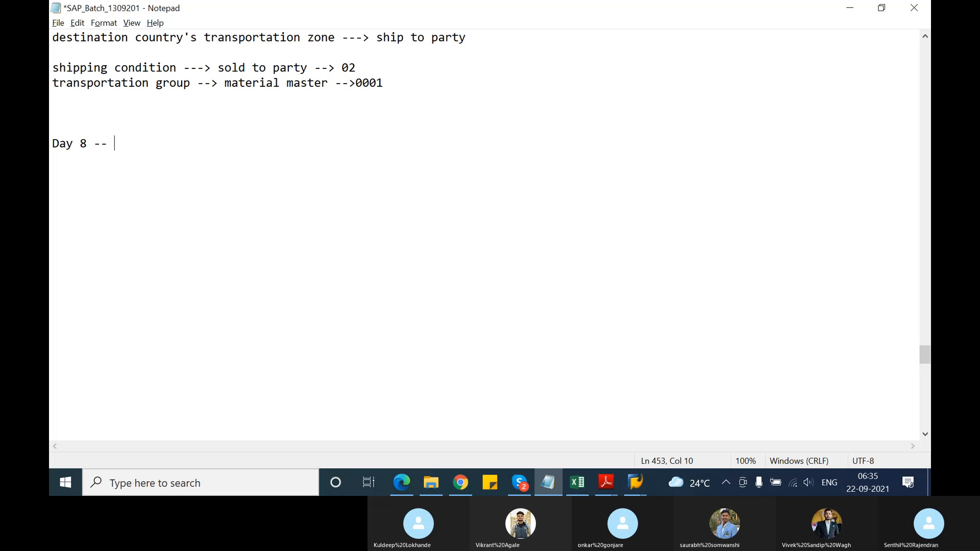
pyautogui.write('22/09')
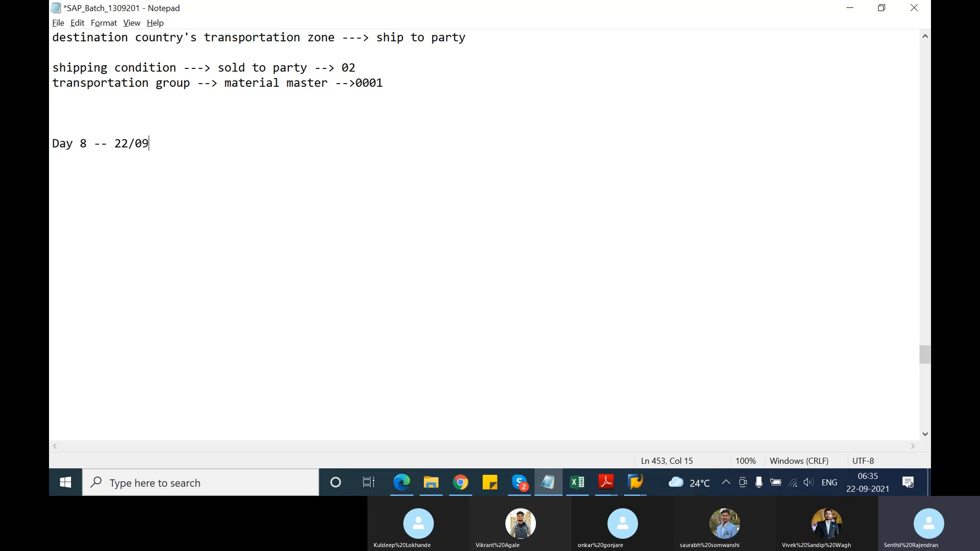
pyautogui.write('/2021')
pyautogui.press('Return')
pyautogui.press('Return')
# Add the topic line "Lists and reports" under the Day 8 heading
pyautogui.write('Liat')
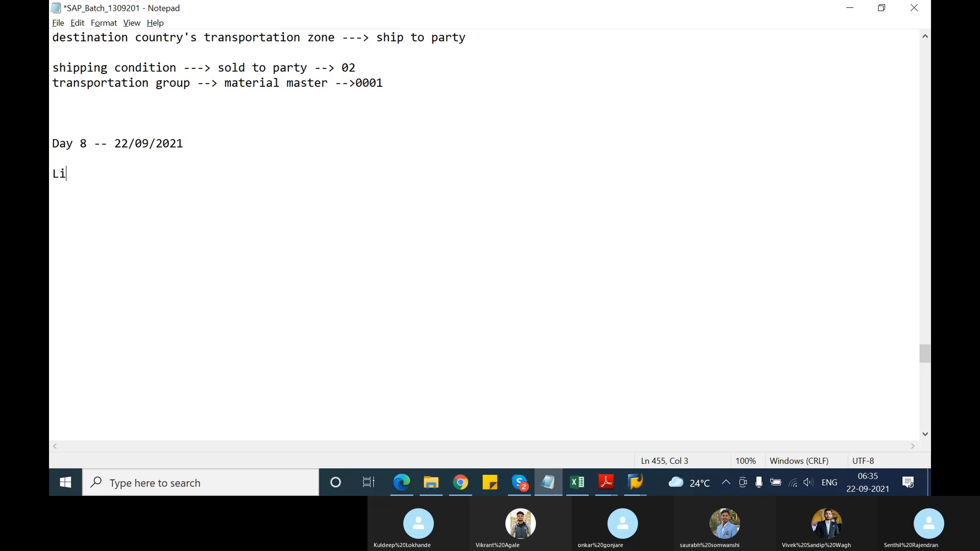
pyautogui.press('BackSpace')
pyautogui.press('BackSpace')
pyautogui.write('ss')
pyautogui.press('BackSpace')
pyautogui.write('ts and reports')
pyautogui.press('Return')
pyautogui.press('Return')
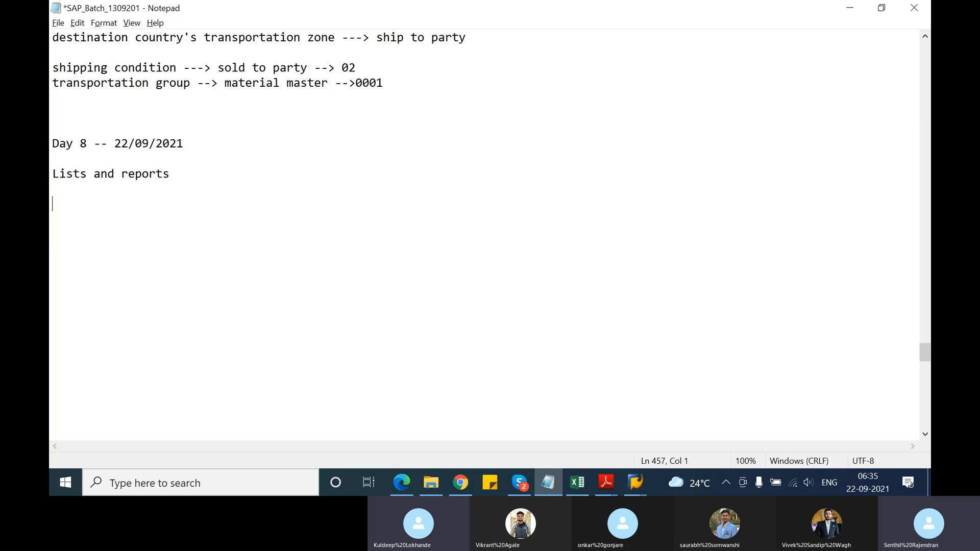
# Add the lines "work list -->" and "delivery due list" below the topic, separated by a blank line
pyautogui.write('work li')
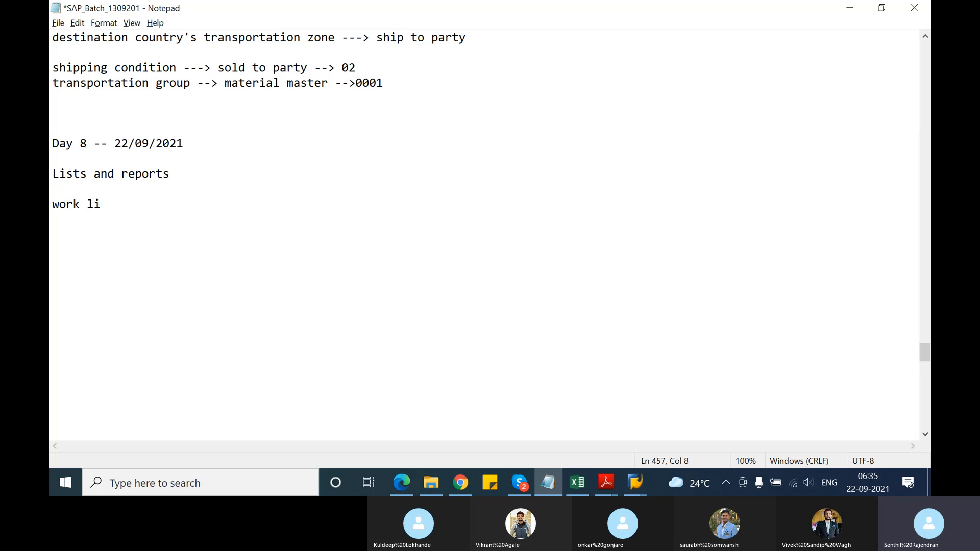
pyautogui.write('st -->')
pyautogui.press('Return')
pyautogui.press('Return')
pyautogui.write('deli')
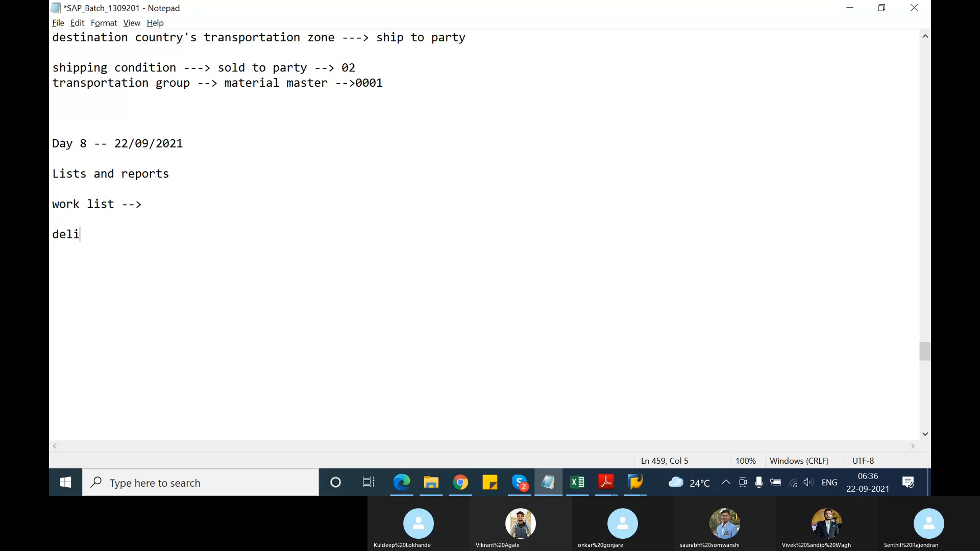
pyautogui.write('very due li')
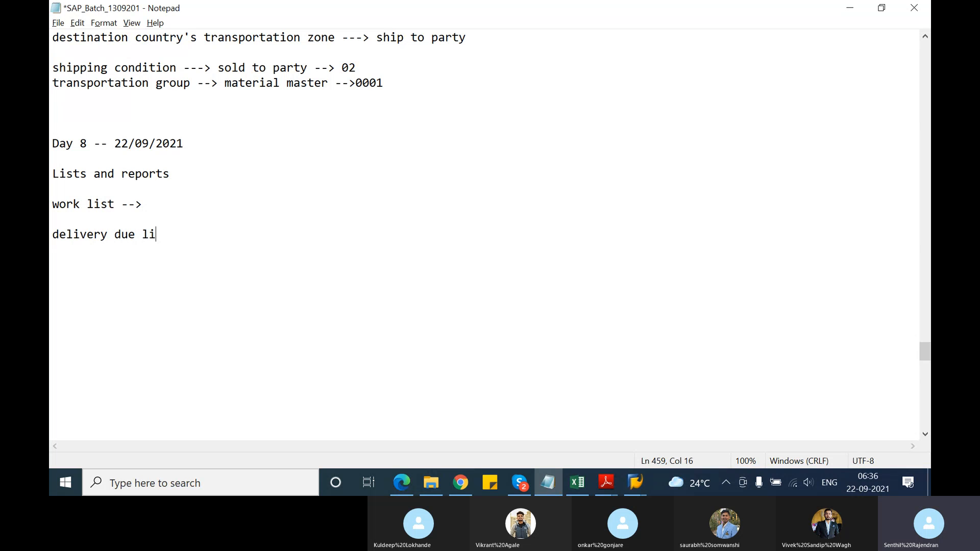
pyautogui.write('st')
pyautogui.press('Return')
pyautogui.press('Return')
# Add the lines "Billing due list" and "pick list" below the delivery due list, separated by a blank line
pyautogui.write('Billing ')
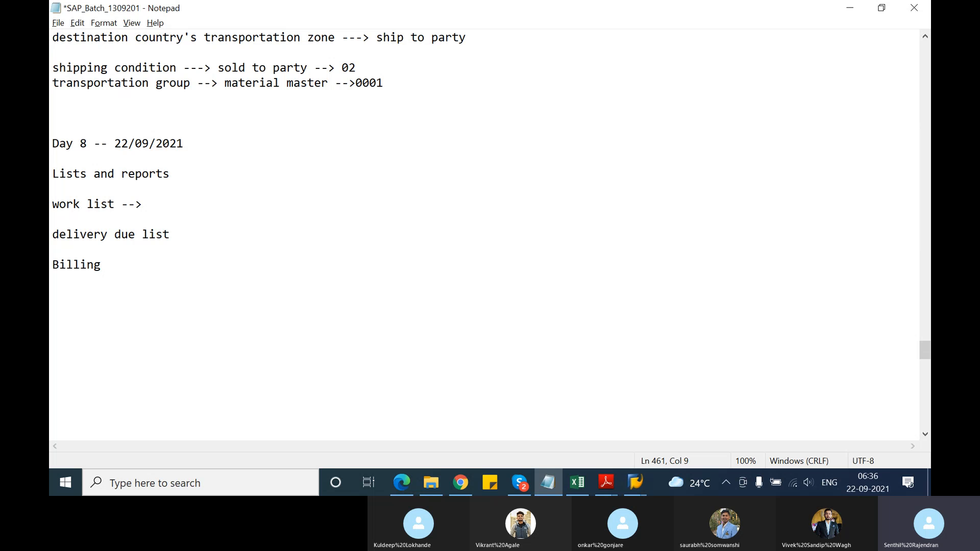
pyautogui.write('due list')
pyautogui.press('Return')
pyautogui.press('Return')
pyautogui.write('pick')
pyautogui.write(' lis')
pyautogui.press('BackSpace')
pyautogui.write('ist')
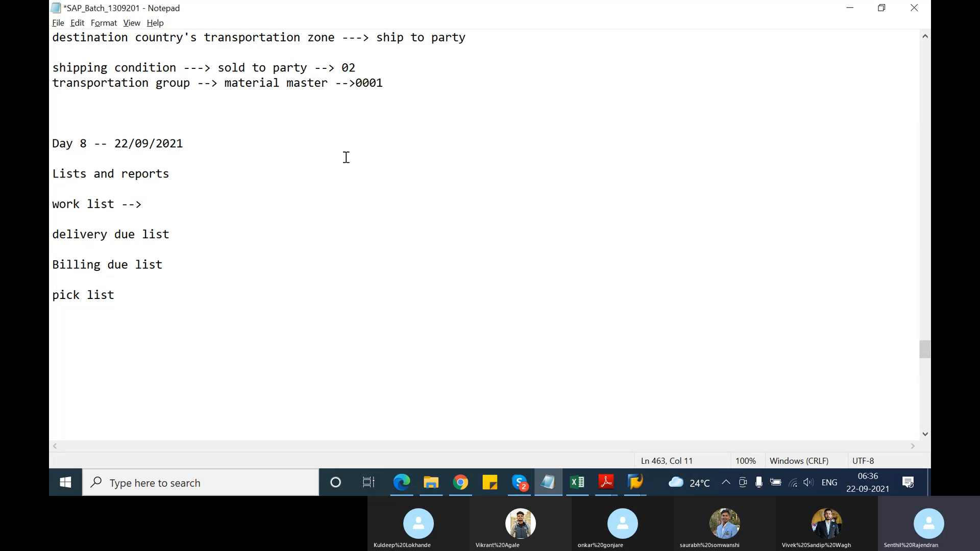
# Extend the delivery due list line with "--> list down the sales orders which are due for delivery creation"
pyautogui.click(175, 230)
pyautogui.write('--> list d')
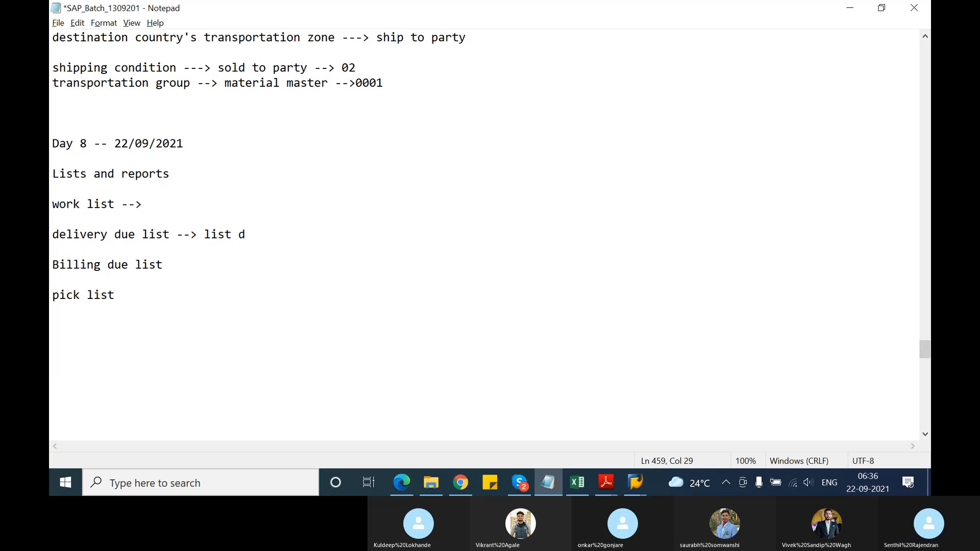
pyautogui.write('ow')
pyautogui.write('n he')
pyautogui.press('BackSpace')
pyautogui.press('BackSpace')
pyautogui.write('t')
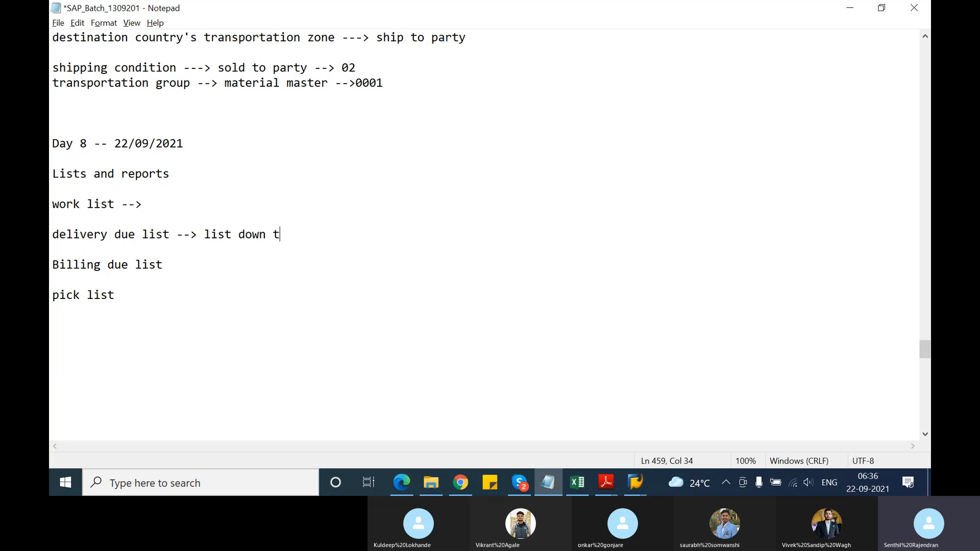
pyautogui.write('he sales orders which are ')
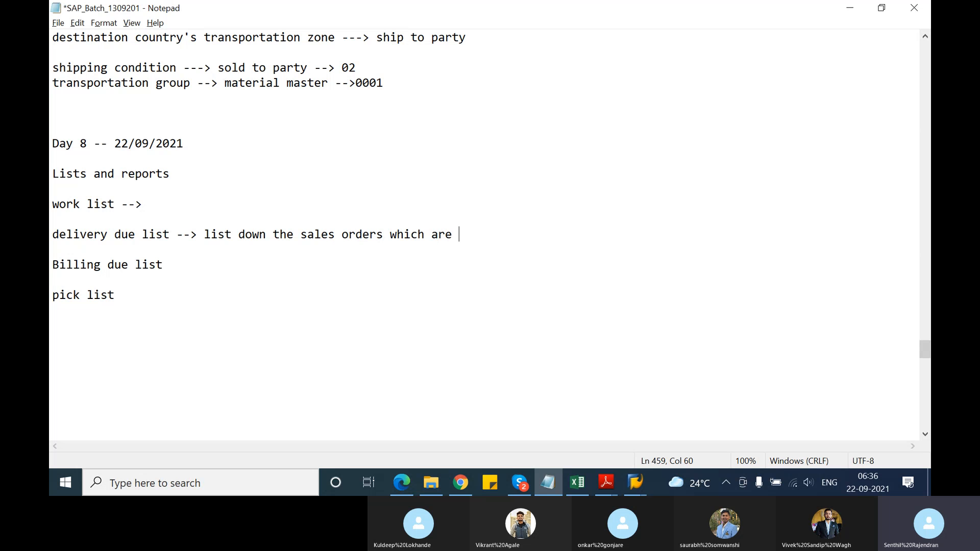
pyautogui.write('due for delivery ')
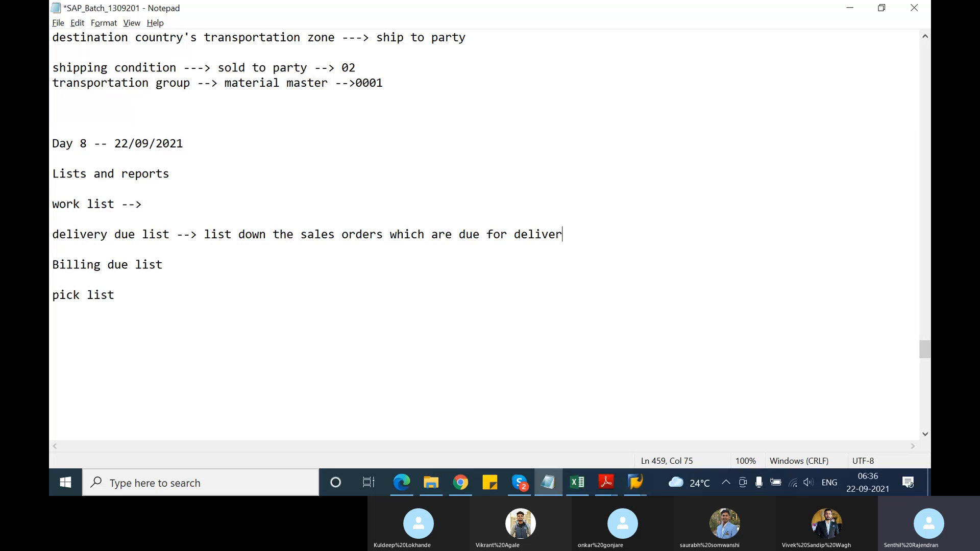
pyautogui.write('creation')
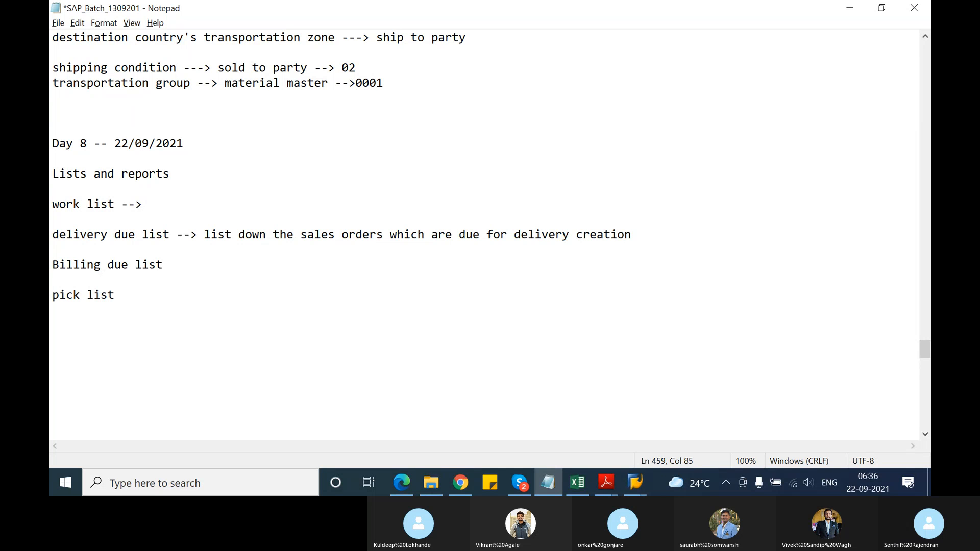
# Extend the Billing due list line with "--> list down the deliveries that are due for billing creation"
pyautogui.press('Down')
pyautogui.press('Down')
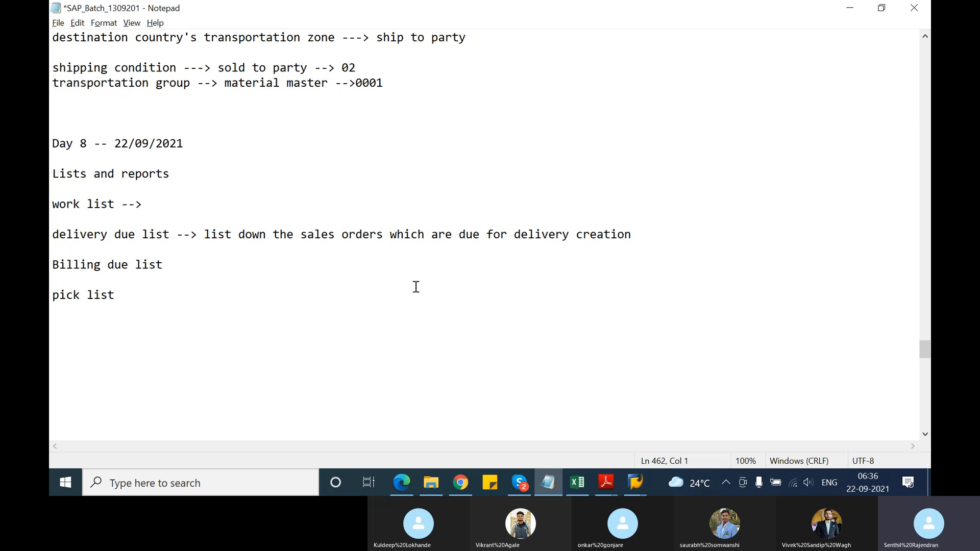
pyautogui.click(171, 265)
pyautogui.write('-')
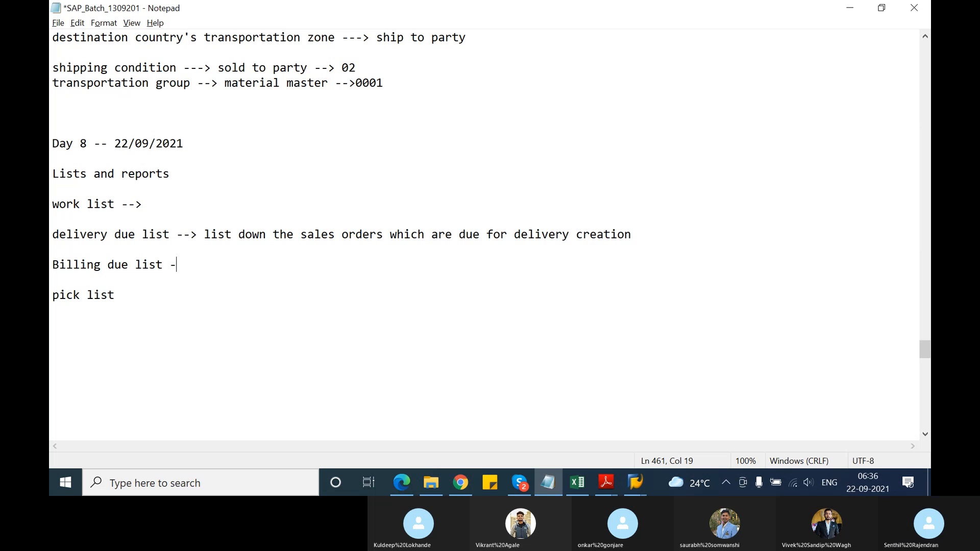
pyautogui.write('->')
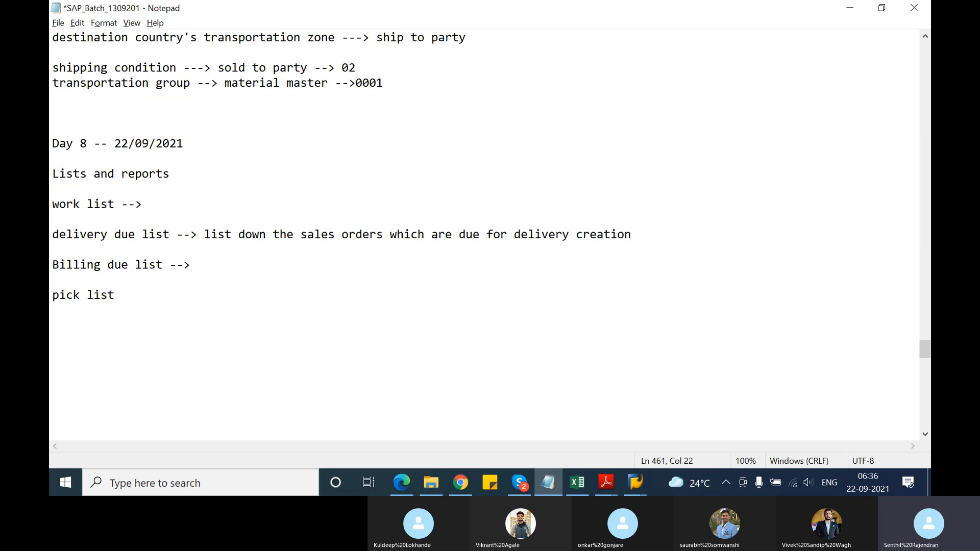
pyautogui.write(' list down te')
pyautogui.press('BackSpace')
pyautogui.write('he ')
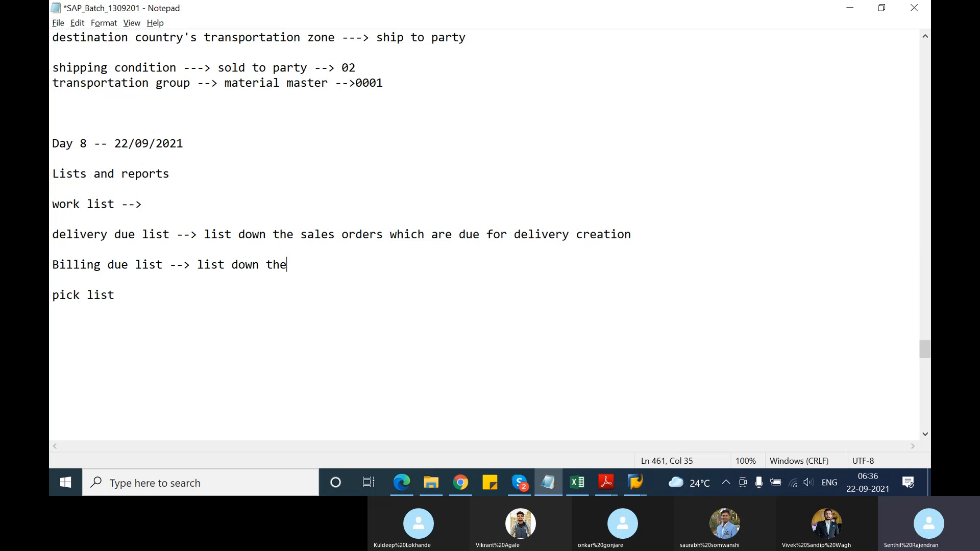
pyautogui.write('deliveries th')
pyautogui.write('a a')
pyautogui.press('BackSpace')
pyautogui.press('BackSpace')
pyautogui.write('t ')
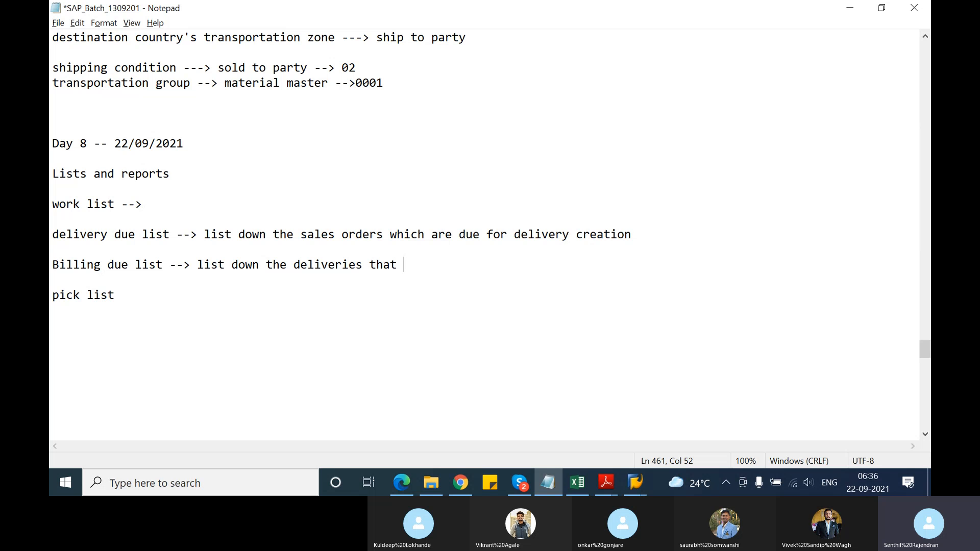
pyautogui.write('are due for bil')
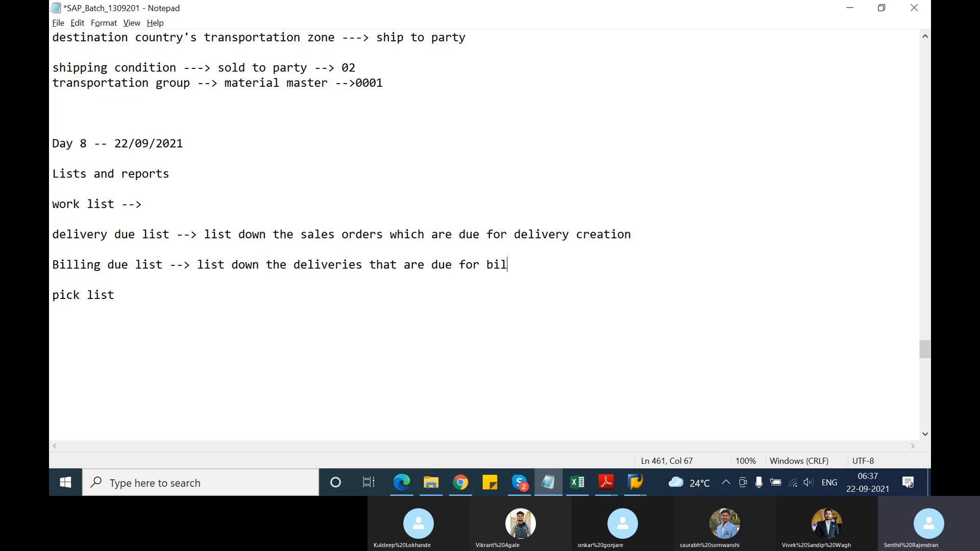
pyautogui.write('lig')
pyautogui.press('BackSpace')
pyautogui.press('BackSpace')
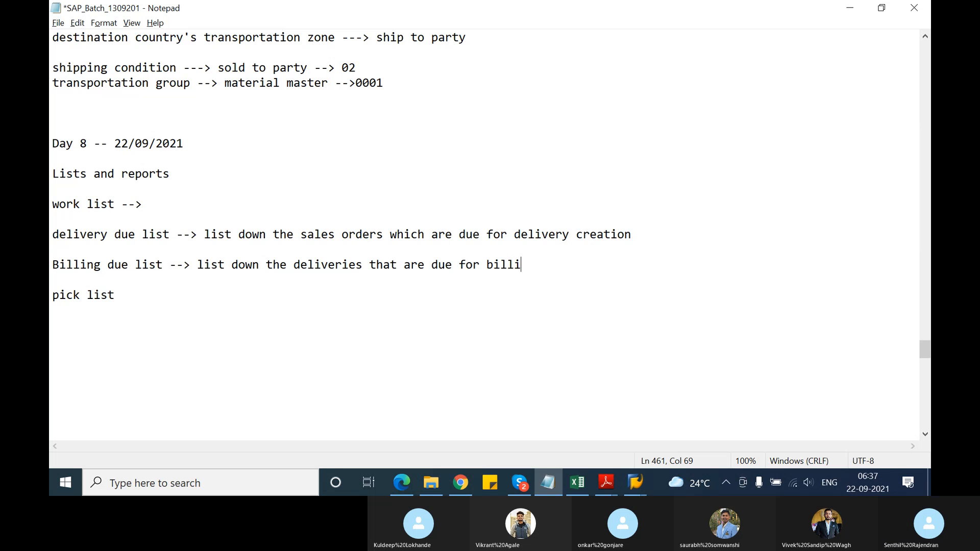
pyautogui.write('ng cr')
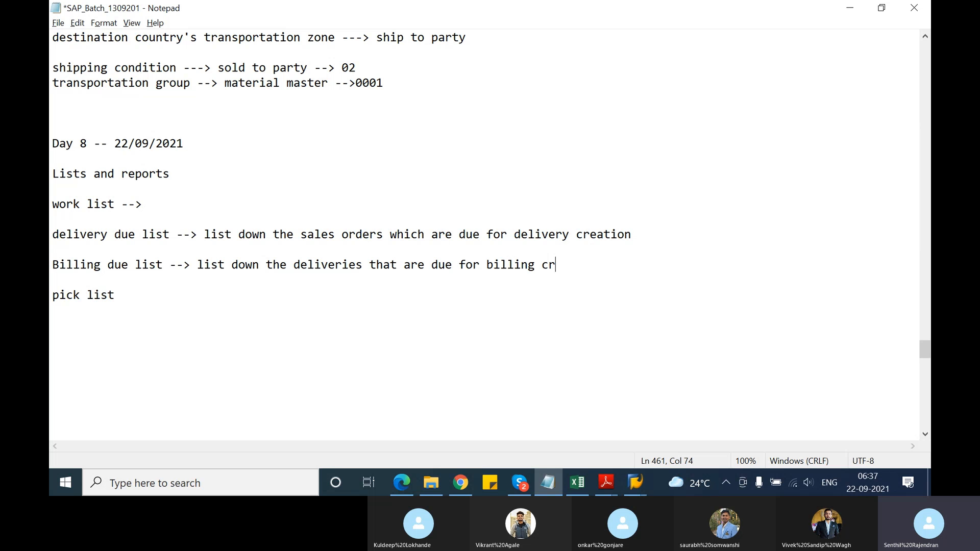
pyautogui.write('eation')
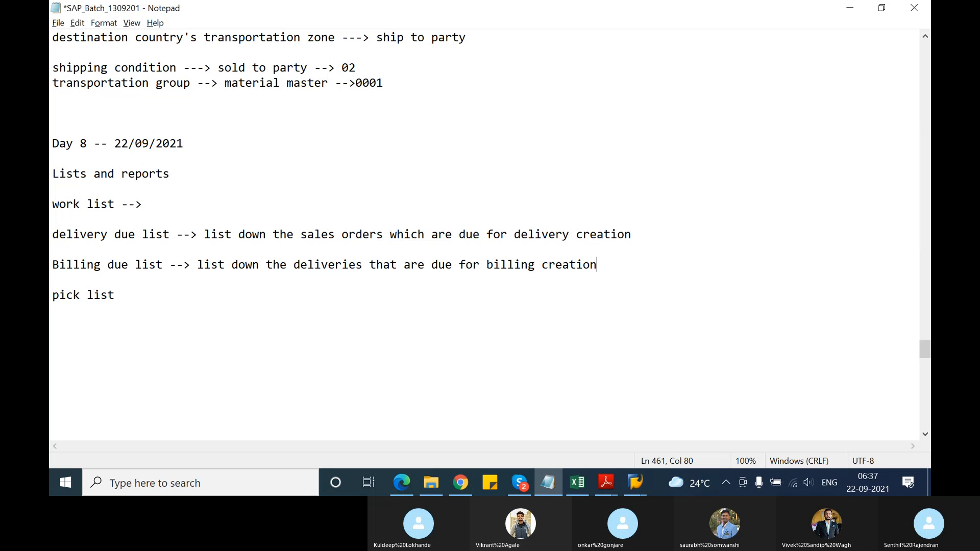
# Extend the pick list line with "---> will list down the deliveries that are due to be picked"
pyautogui.click(139, 297)
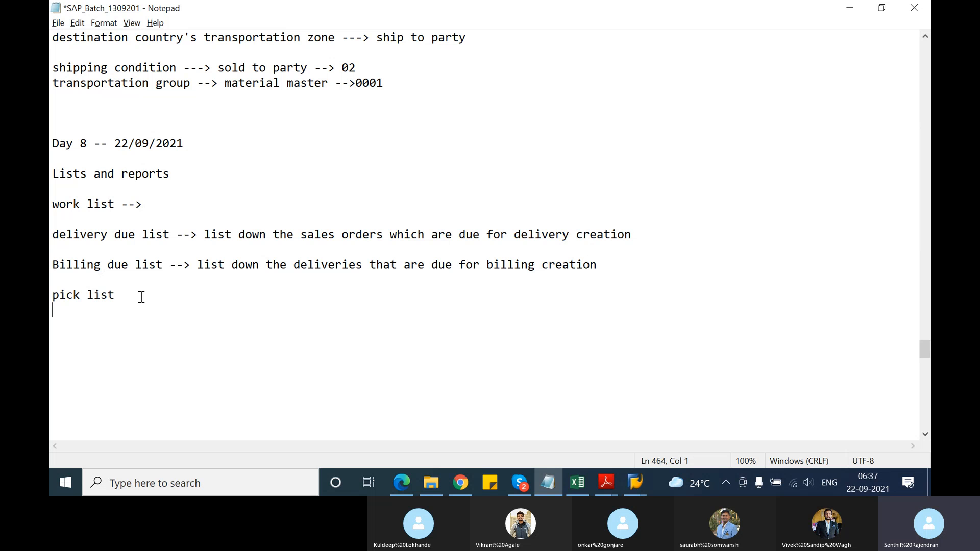
pyautogui.write('---> will list')
pyautogui.write('down ')
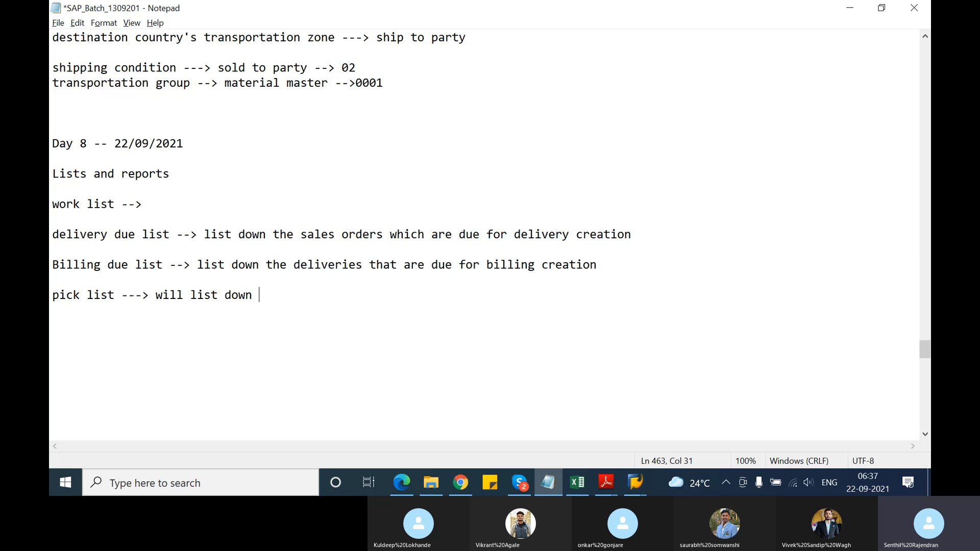
pyautogui.write('the delive')
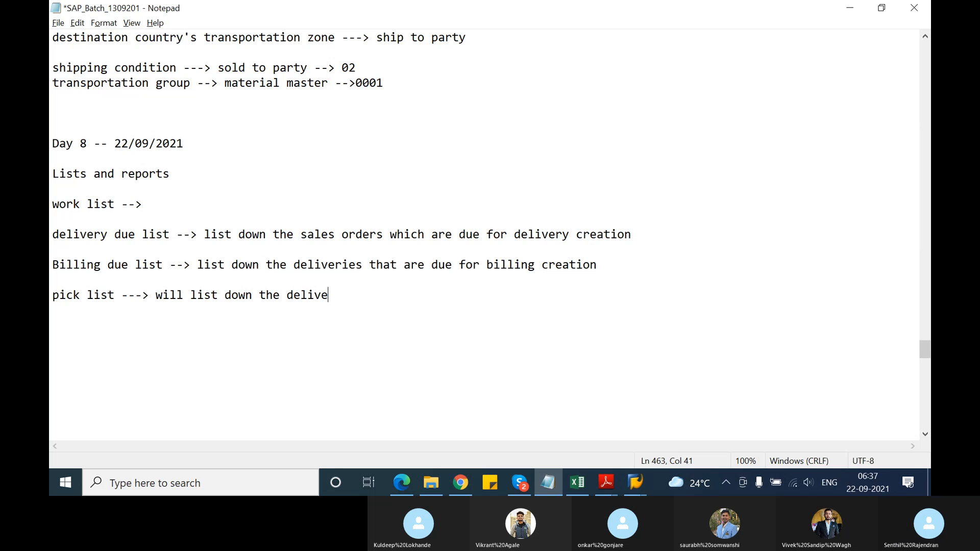
pyautogui.write('ries that')
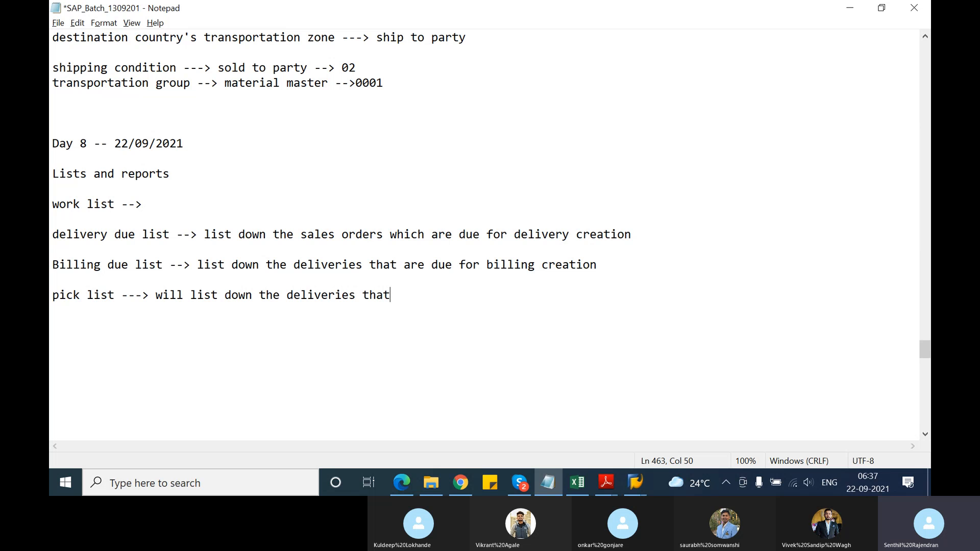
pyautogui.write(' are due t o be q')
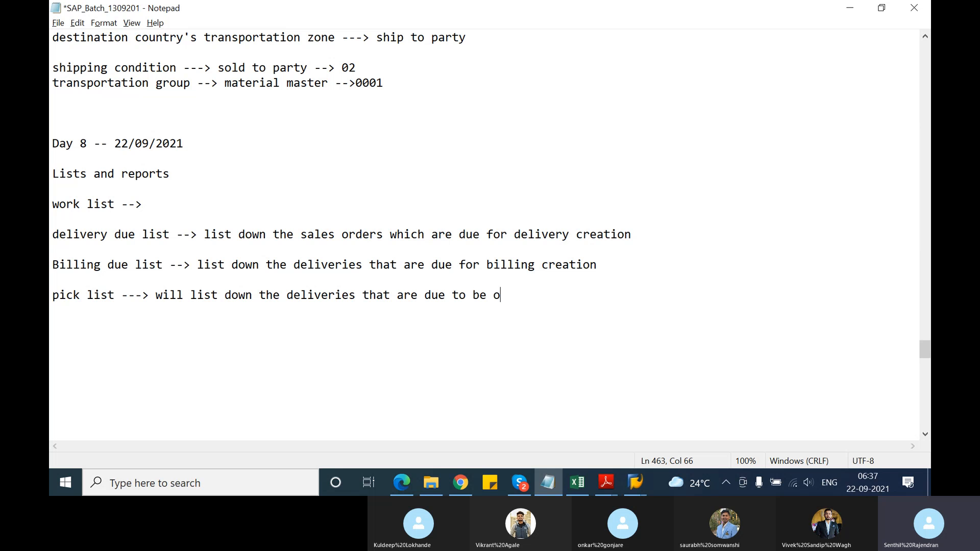
pyautogui.press('BackSpace')
pyautogui.write('picked')
# Switch to SAP and open transaction VL10A from the Display IMG screen
pyautogui.click(635, 483)
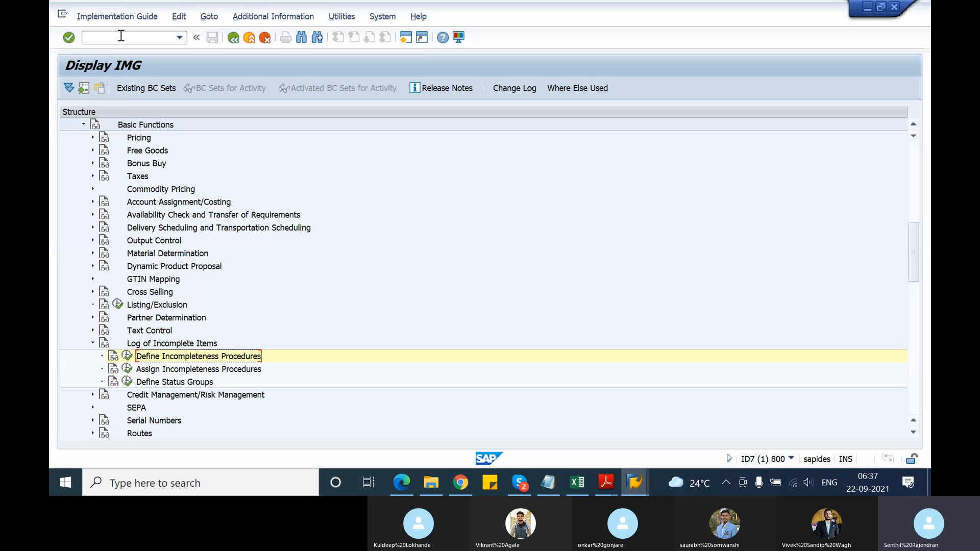
pyautogui.write('/nvl10a')
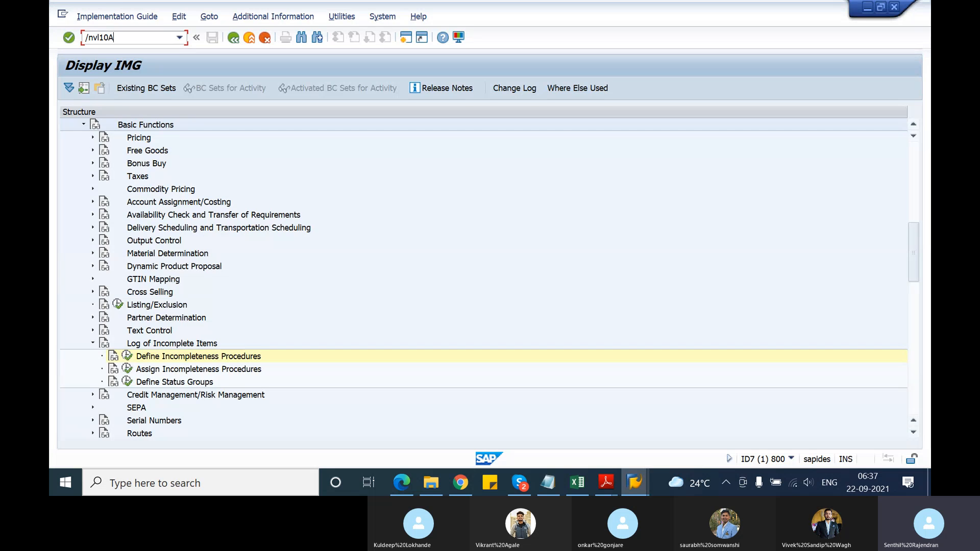
pyautogui.press('Return')
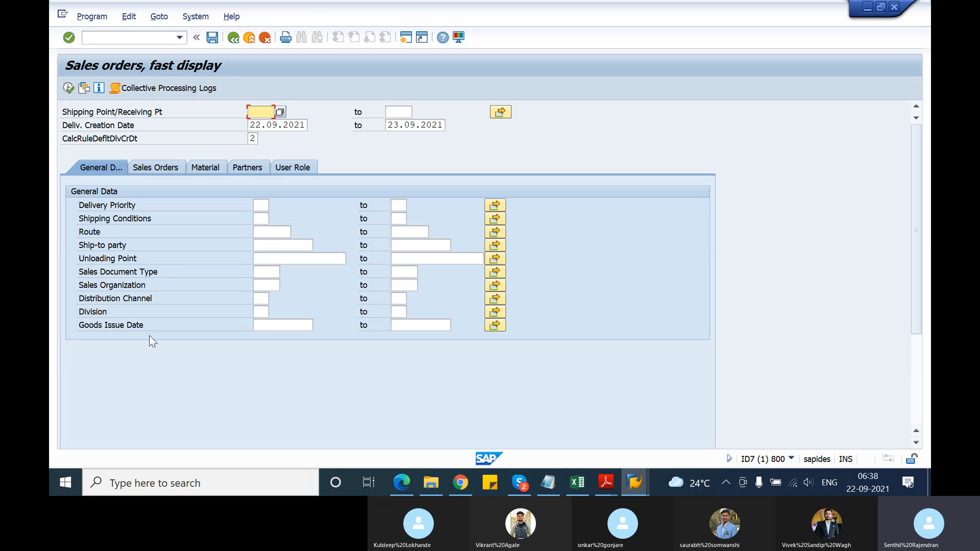
# Clear the default delivery creation date rule and try to change the day of the range's end date to 30
pyautogui.press('Tab')
pyautogui.press('Tab')
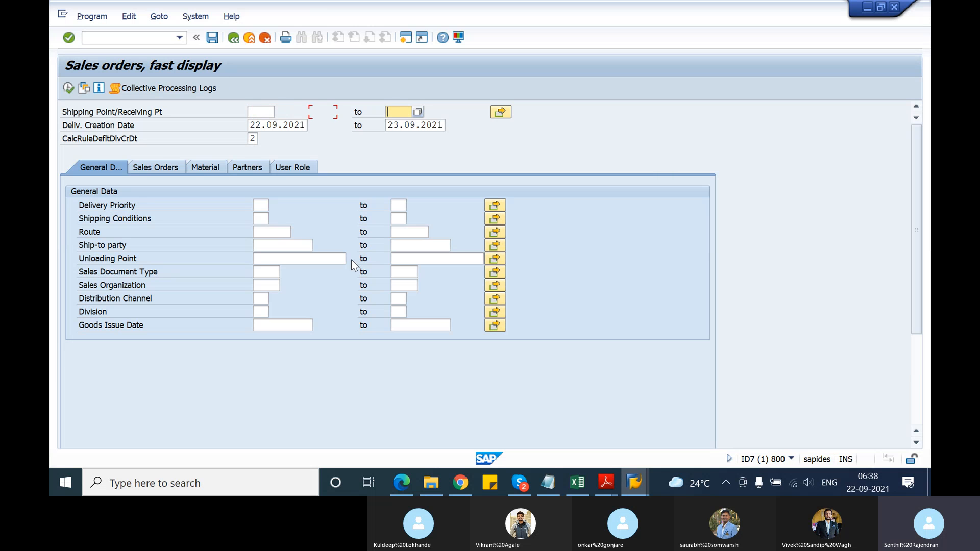
pyautogui.press('Tab')
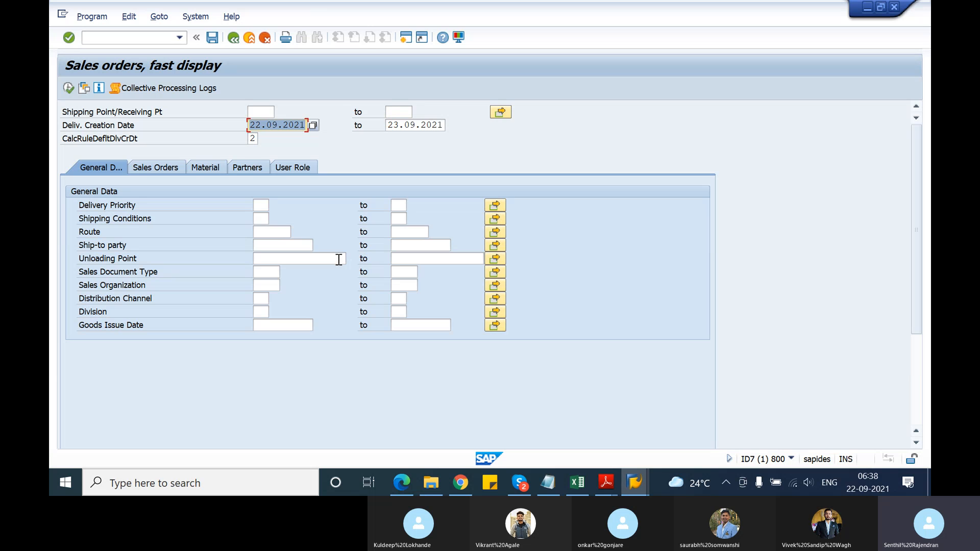
pyautogui.press('Tab')
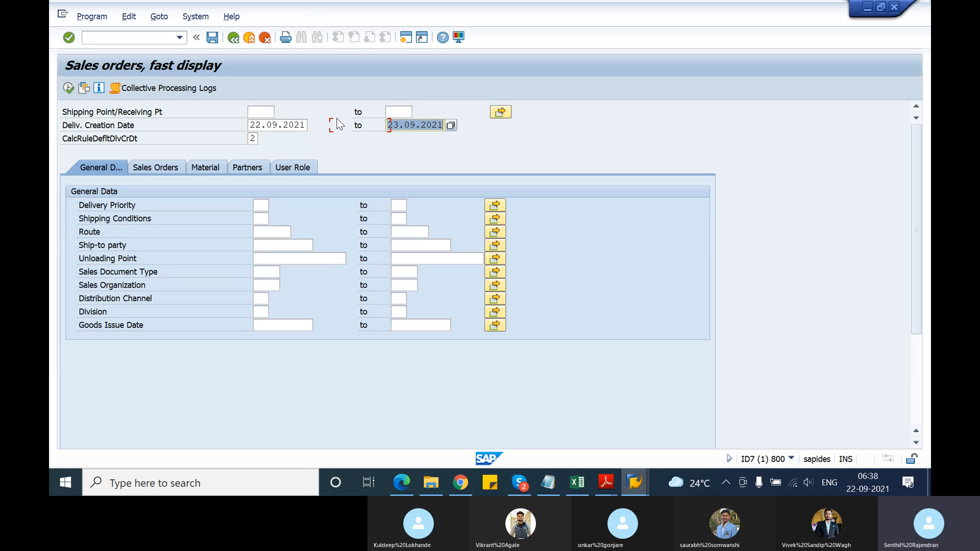
pyautogui.click(252, 139)
pyautogui.press('BackSpace')
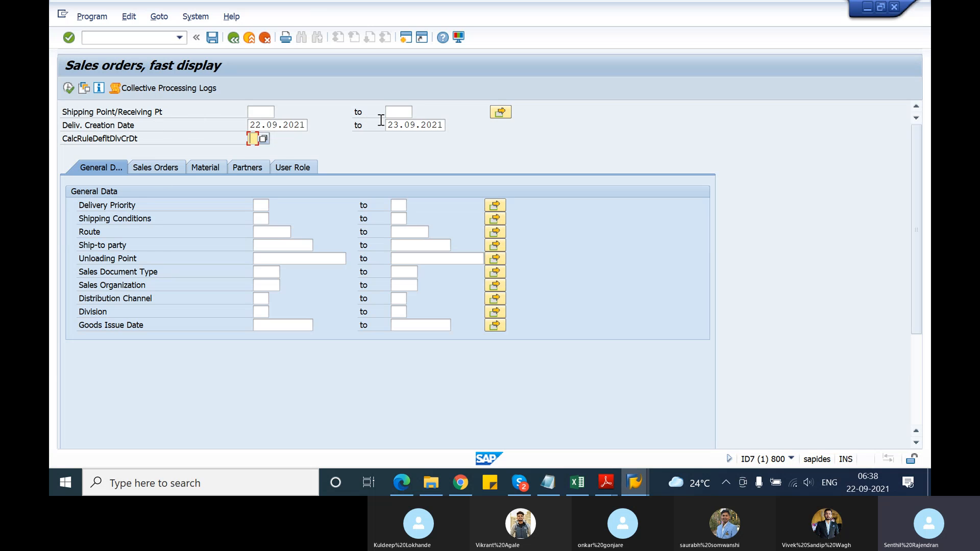
pyautogui.click(399, 125)
pyautogui.press('BackSpace')
pyautogui.press('BackSpace')
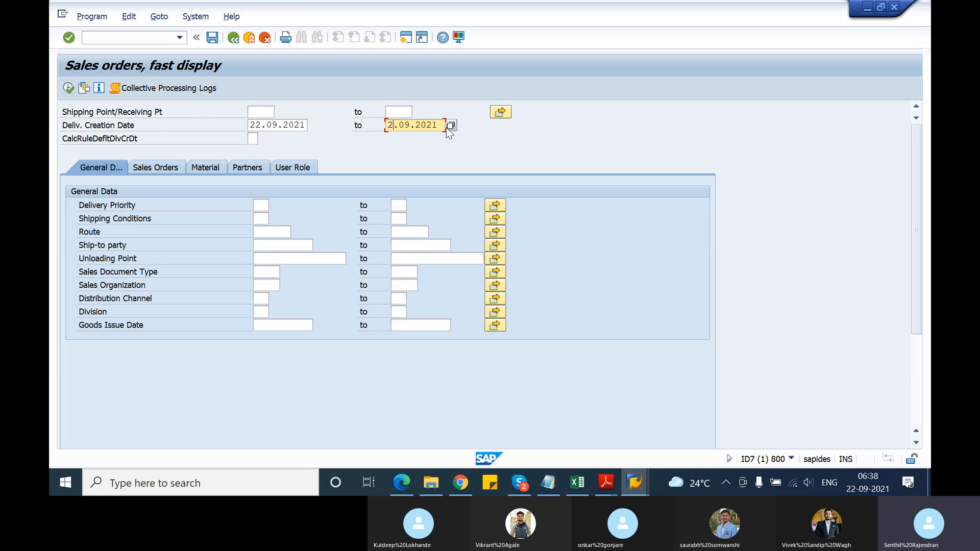
pyautogui.write('30')
# Examine the sales order criteria and the general data criteria such as sales document type, sales organization and distribution channel
pyautogui.click(164, 172)
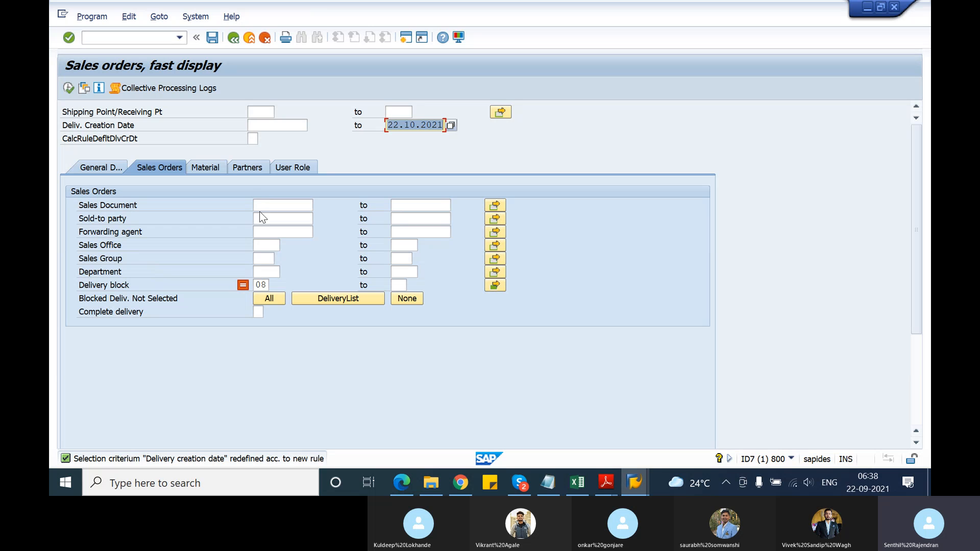
pyautogui.click(270, 204)
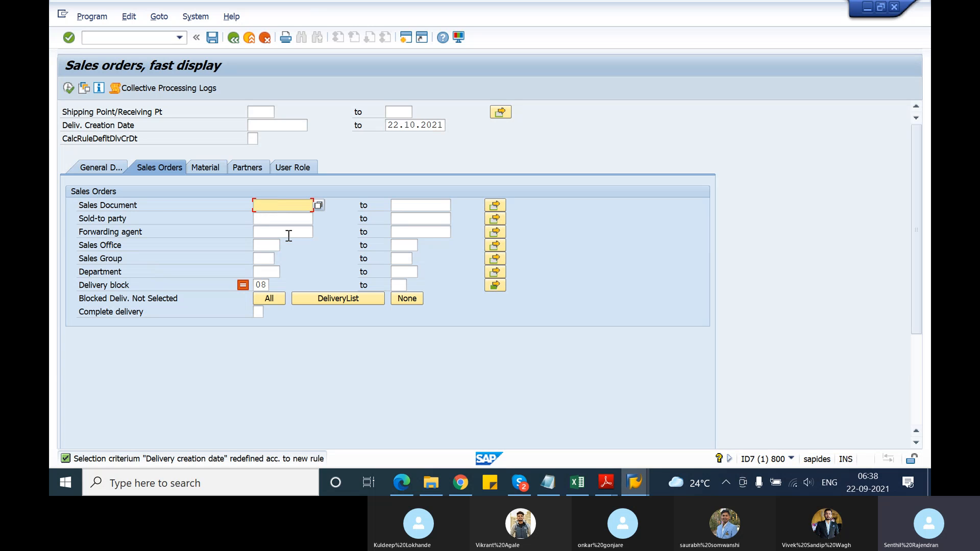
pyautogui.click(277, 220)
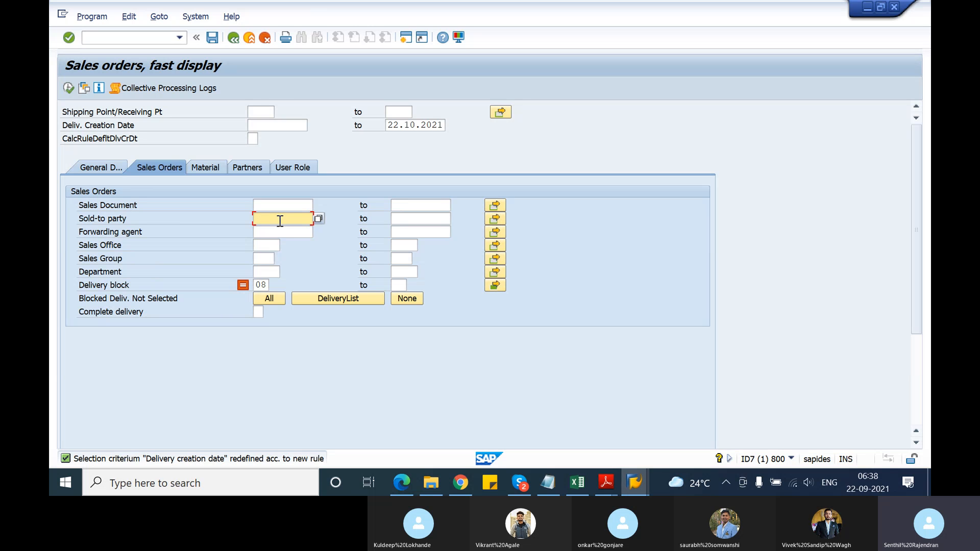
pyautogui.click(114, 170)
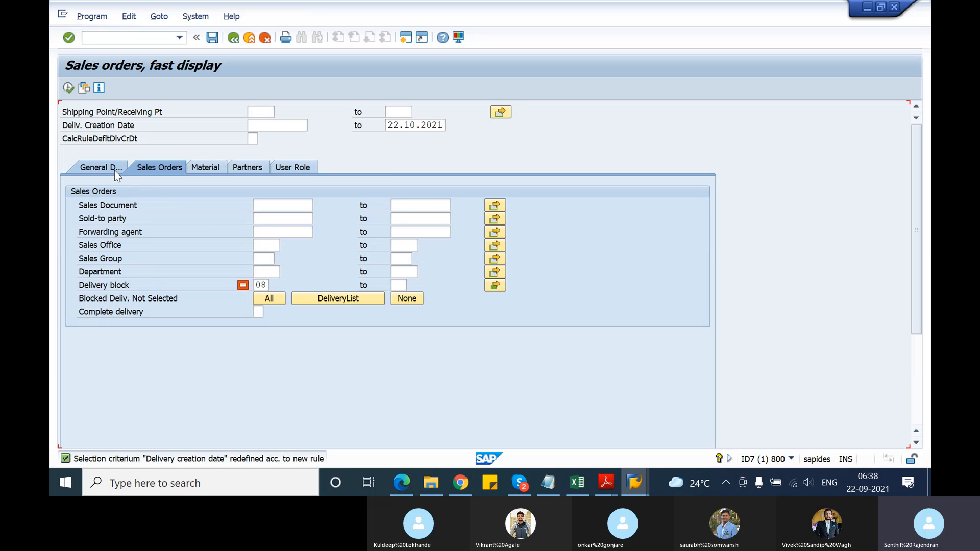
pyautogui.click(266, 271)
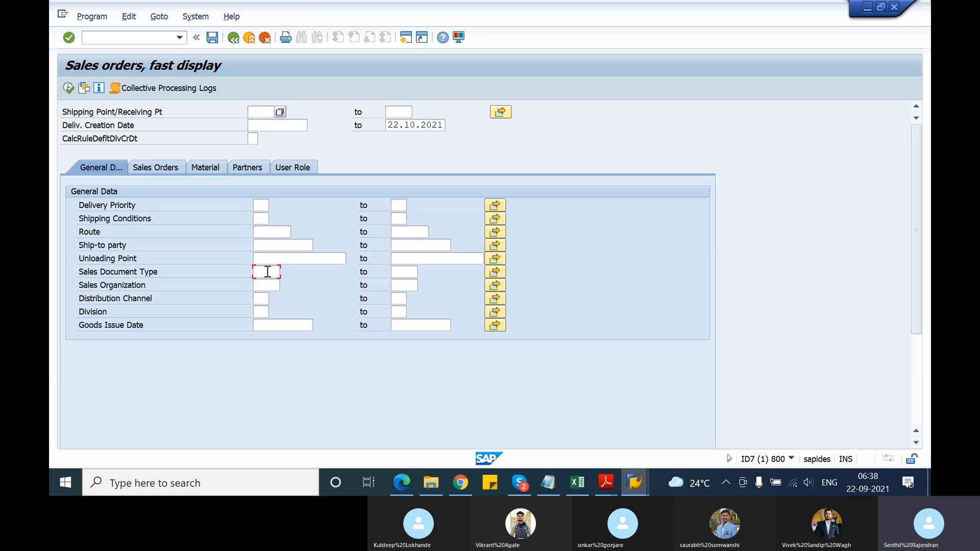
pyautogui.click(270, 283)
pyautogui.click(262, 299)
# Run the delivery due list without a start date, widen the Originating document column and look through the listed orders
pyautogui.click(69, 88)
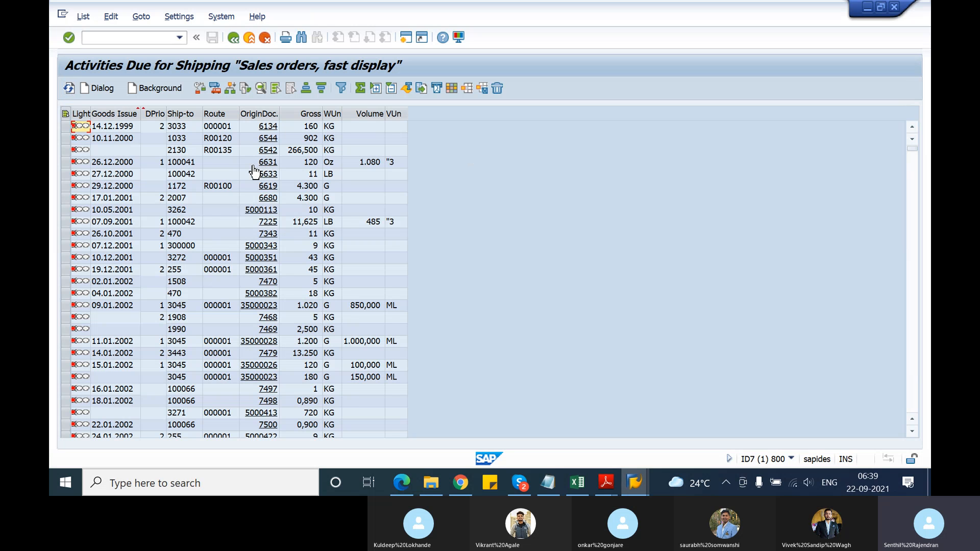
pyautogui.scroll(-10, 254, 171)
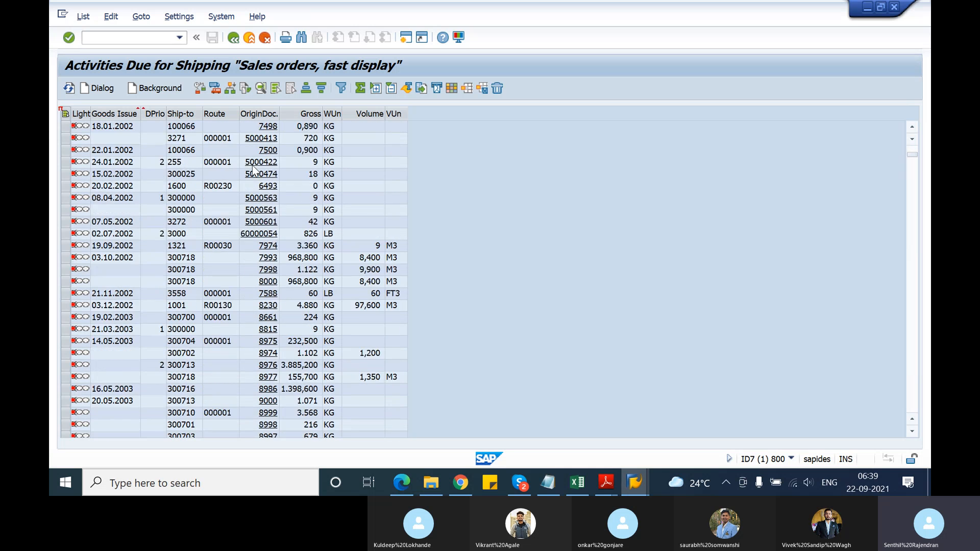
pyautogui.scroll(-15, 253, 167)
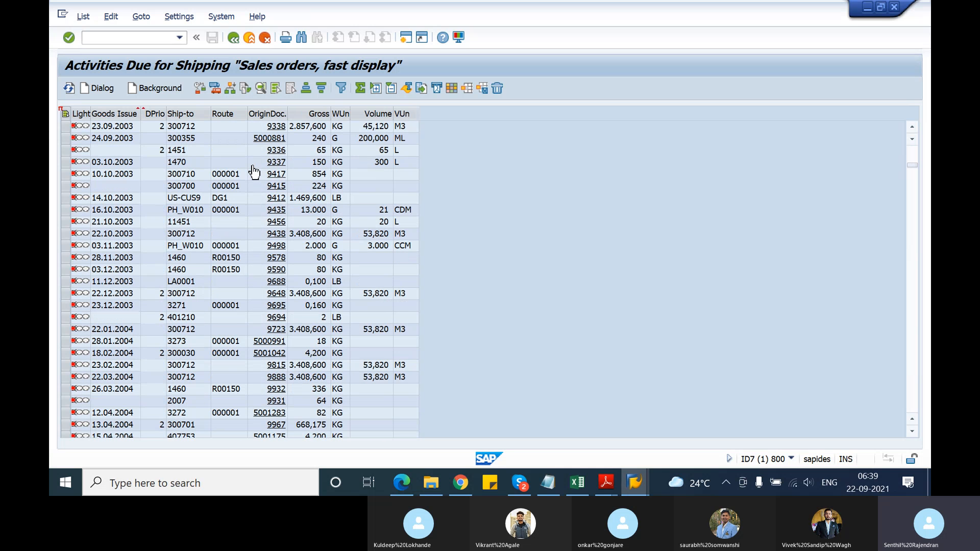
pyautogui.moveTo(287, 115); pyautogui.dragTo(345, 118)
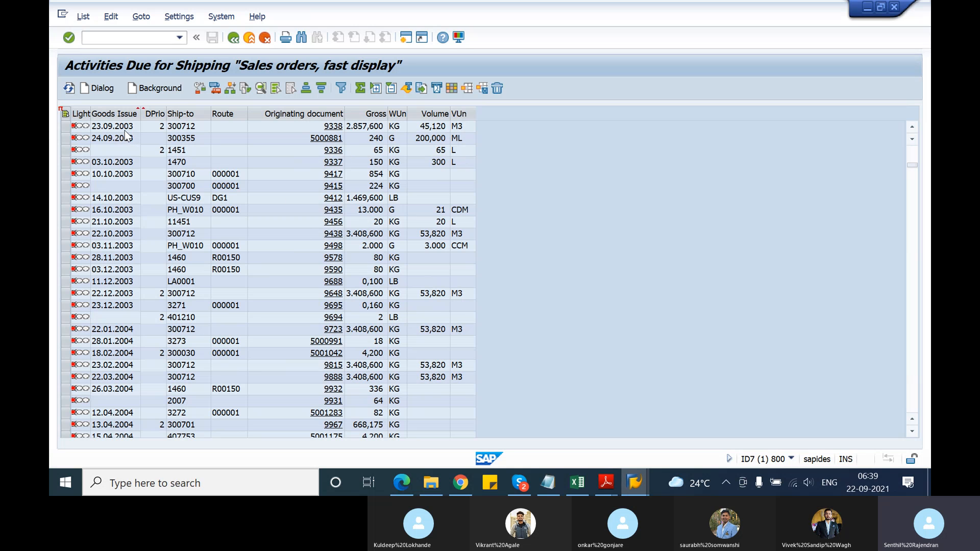
pyautogui.scroll(-12, 123, 137)
pyautogui.scroll(-15, 128, 135)
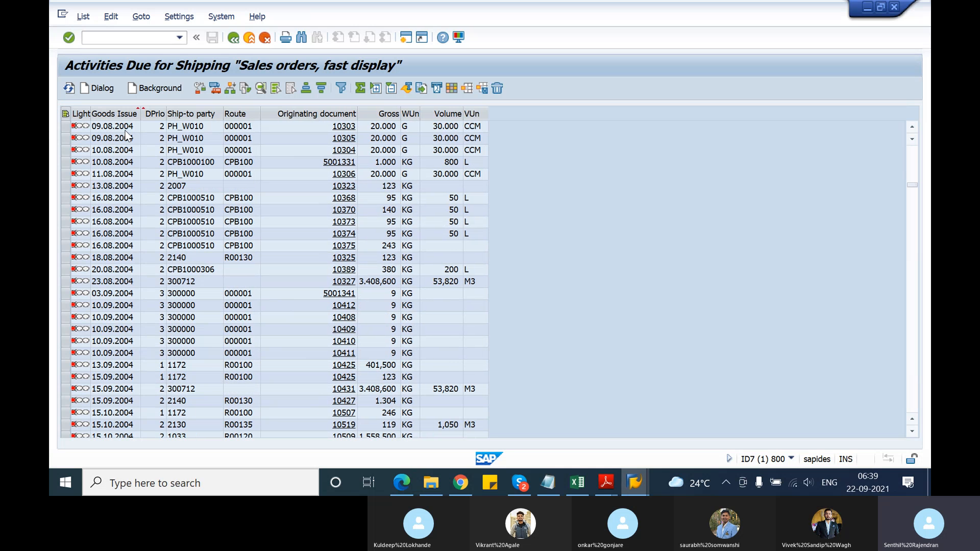
# Return to the selection criteria, set the delivery creation start date to 01.08.2021 and rerun the list
pyautogui.click(234, 37)
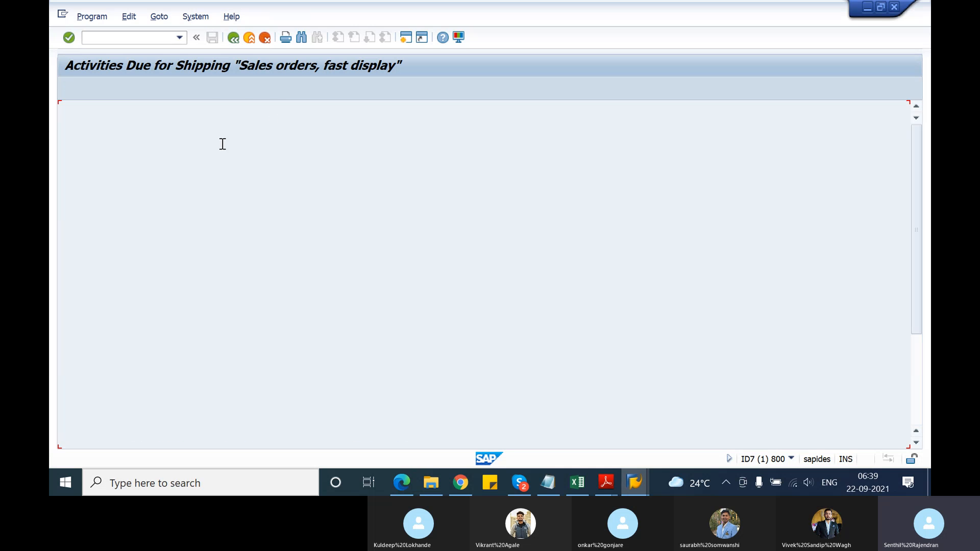
pyautogui.click(264, 127)
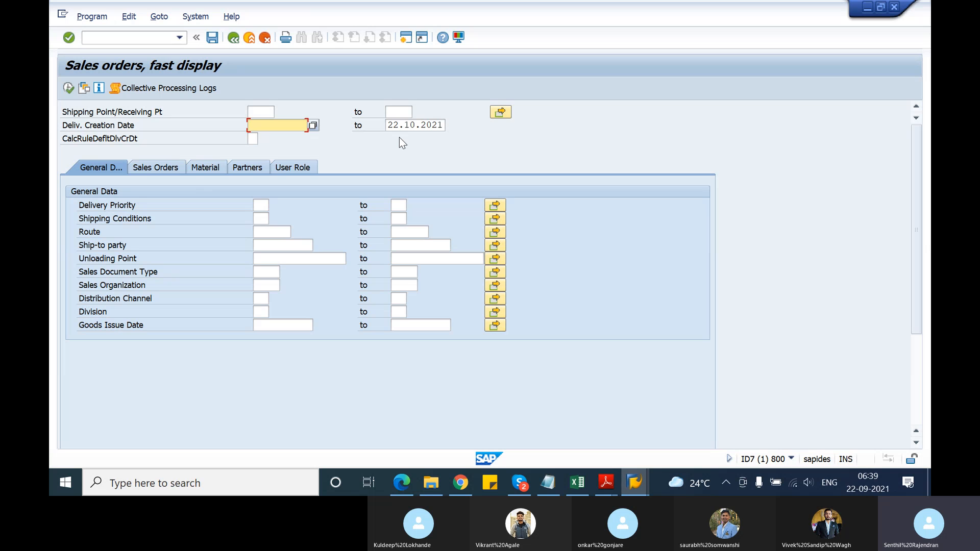
pyautogui.write('01.08.2021')
pyautogui.press('Return')
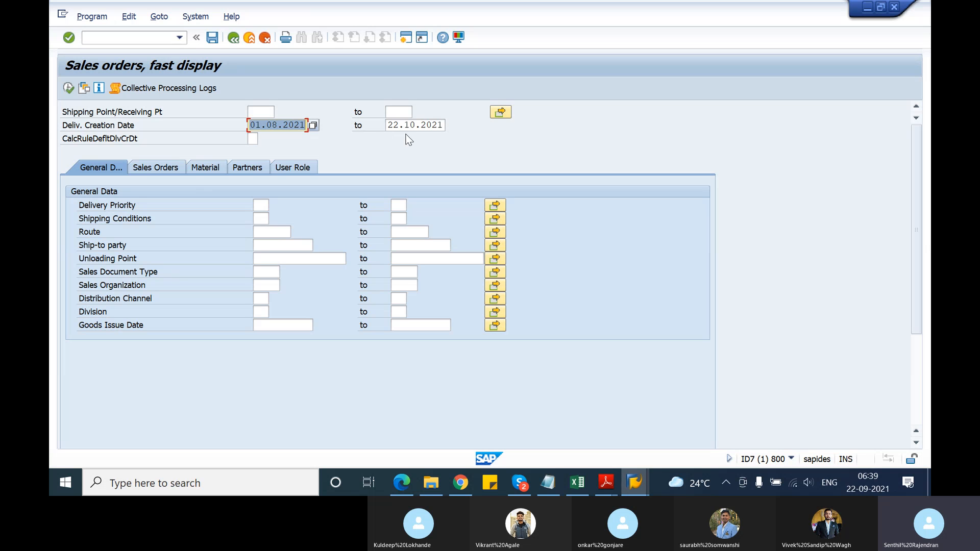
pyautogui.click(69, 91)
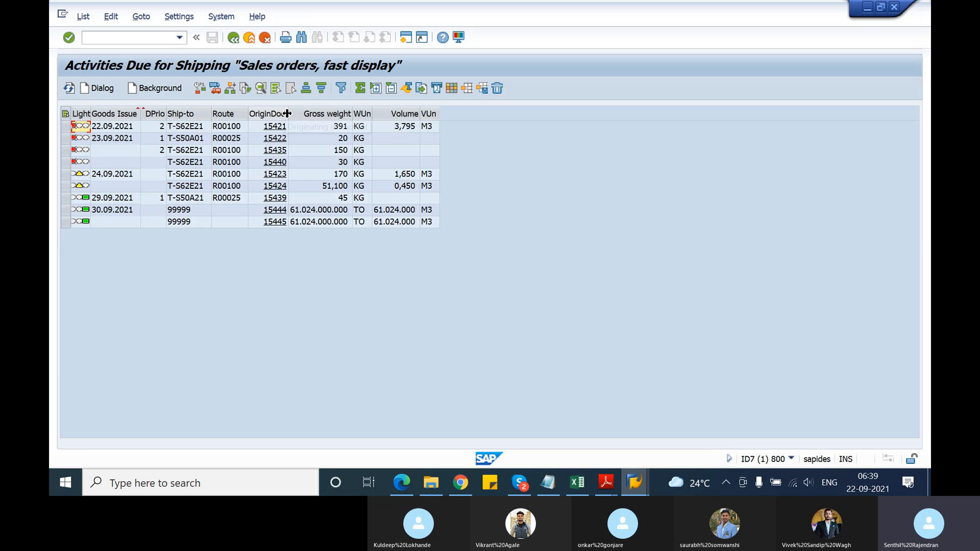
# Widen the Originating document column, view the first order with goods issue date 23.09.2021 and return to the list
pyautogui.moveTo(288, 113); pyautogui.dragTo(372, 123)
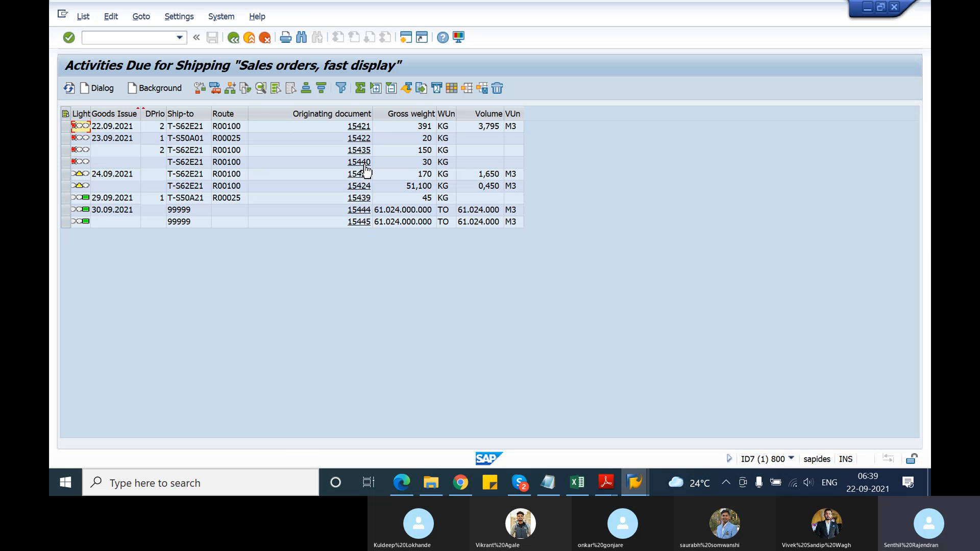
pyautogui.click(364, 139)
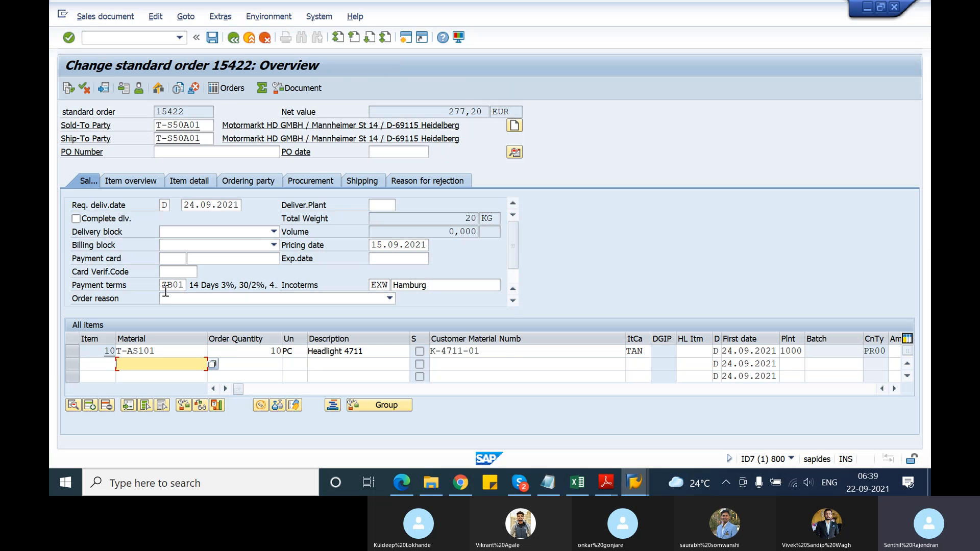
pyautogui.click(233, 39)
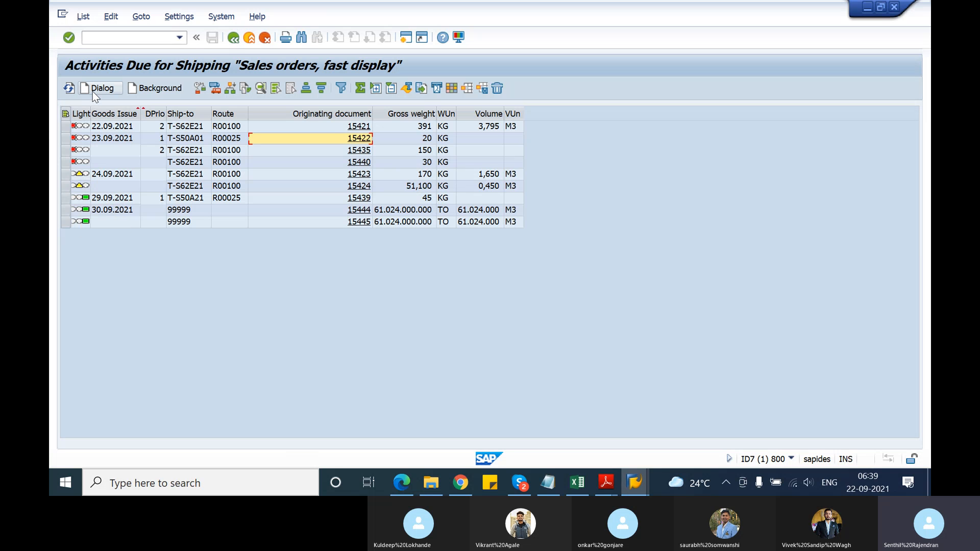
# Start a single delivery in dialog for the order with goods issue date 29.09.2021 and exit without saving
pyautogui.click(65, 197)
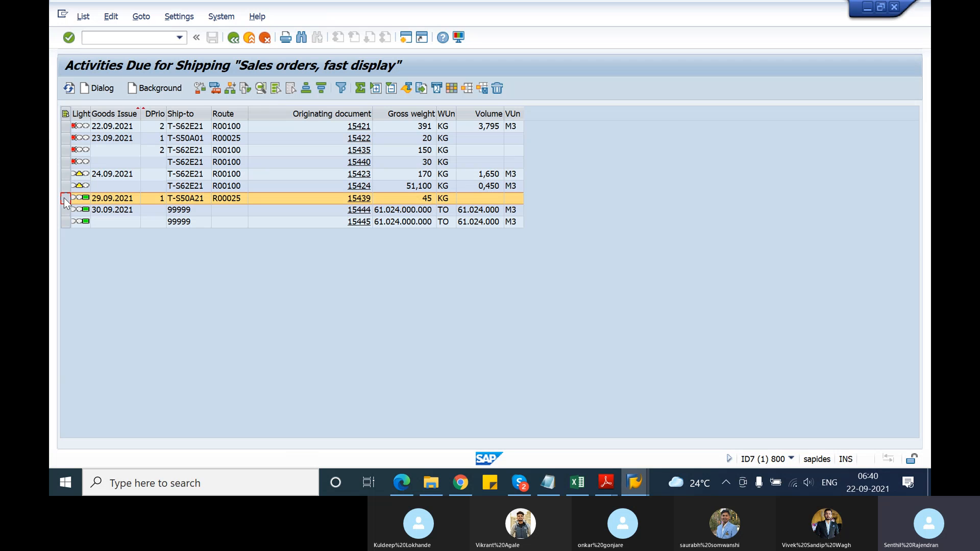
pyautogui.click(95, 91)
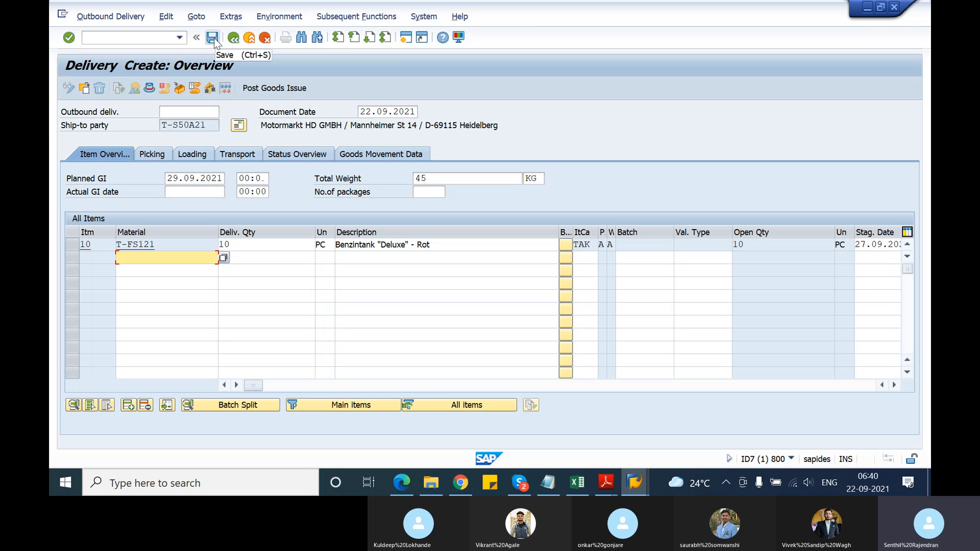
pyautogui.click(233, 37)
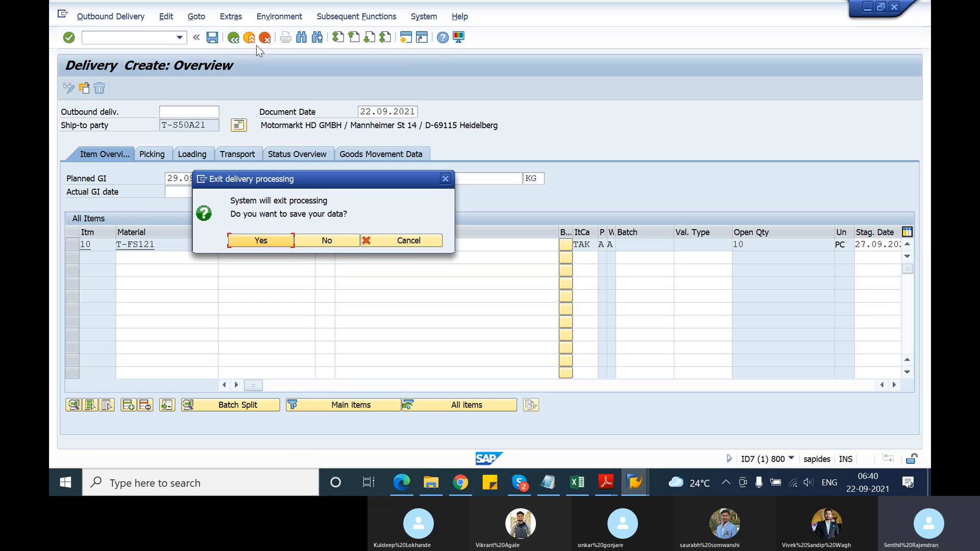
pyautogui.click(321, 241)
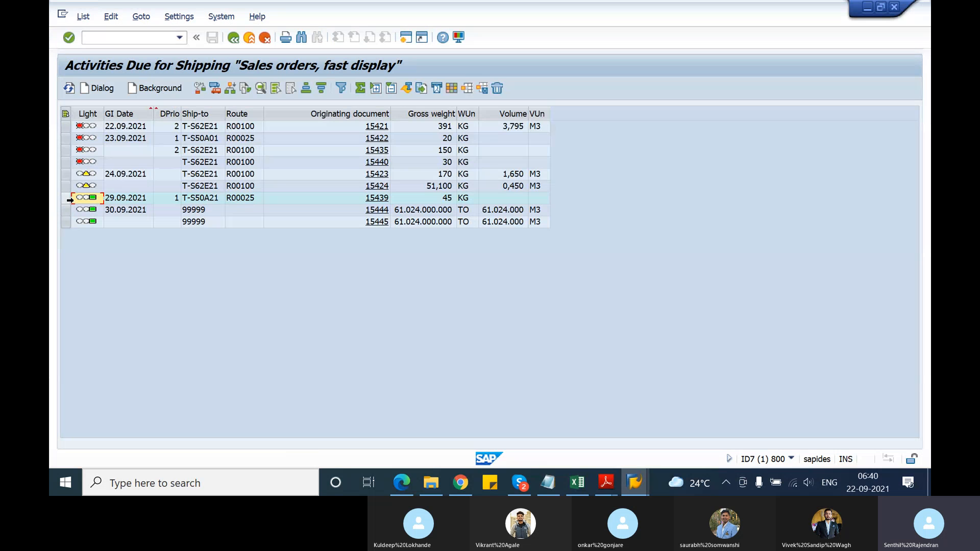
# Create the delivery in background for the order with goods issue date 29.09.2021 and open the delivery creation log
pyautogui.click(66, 199)
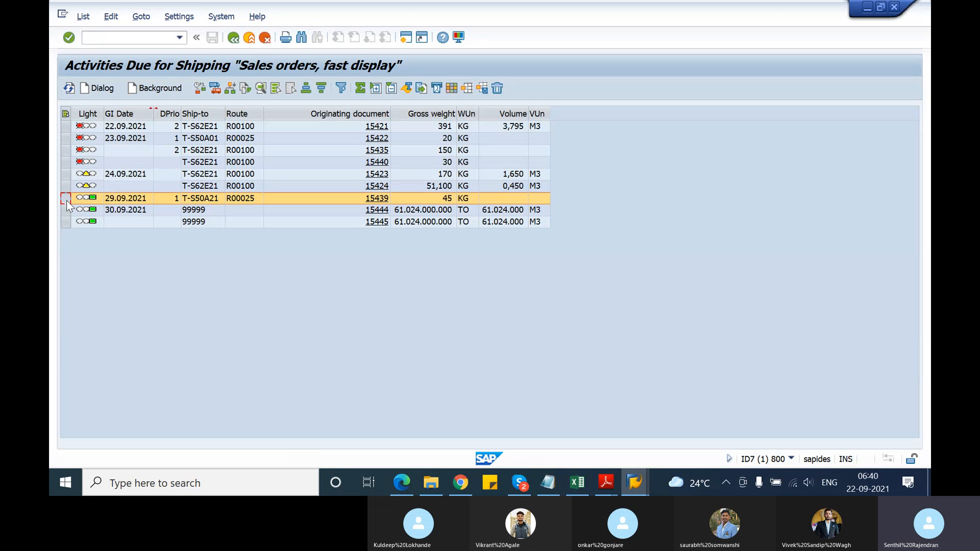
pyautogui.click(142, 89)
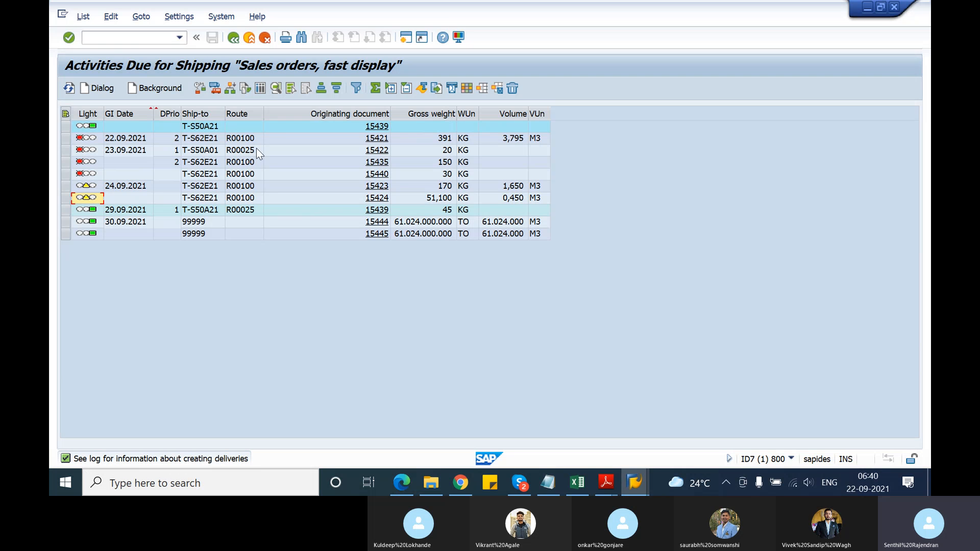
pyautogui.click(260, 89)
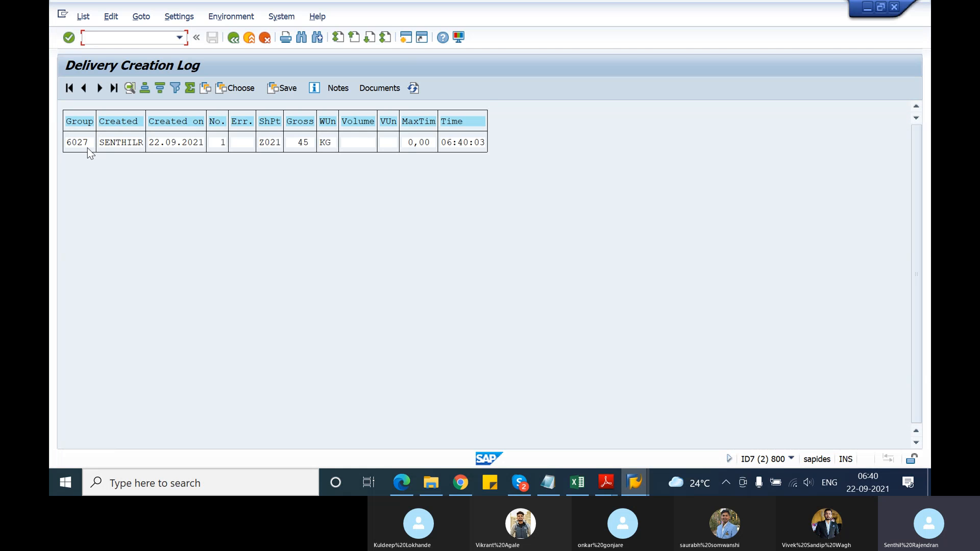
# List the documents of the logged group, display the created outbound delivery and return to the document log
pyautogui.click(82, 144)
pyautogui.click(261, 146)
pyautogui.click(81, 144)
pyautogui.click(372, 89)
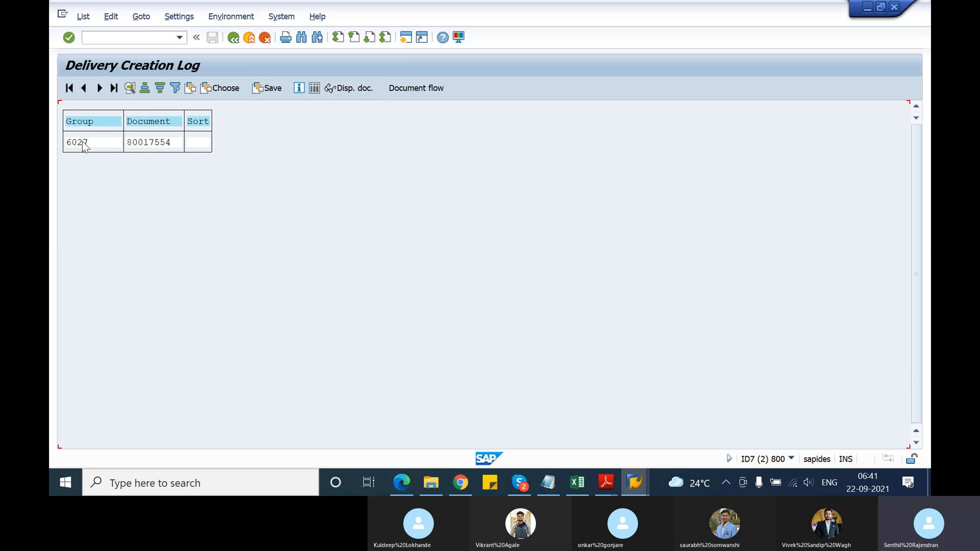
pyautogui.click(129, 146)
pyautogui.click(351, 89)
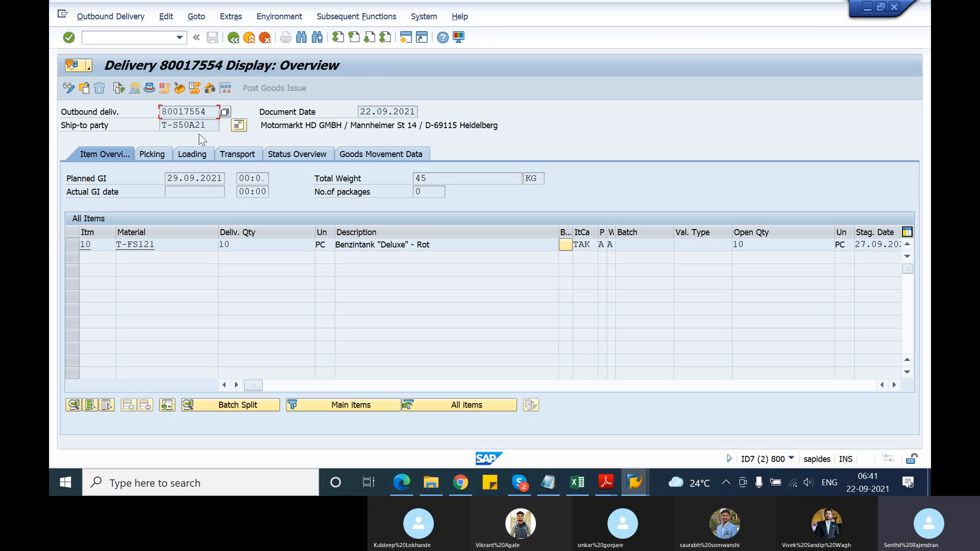
pyautogui.click(233, 39)
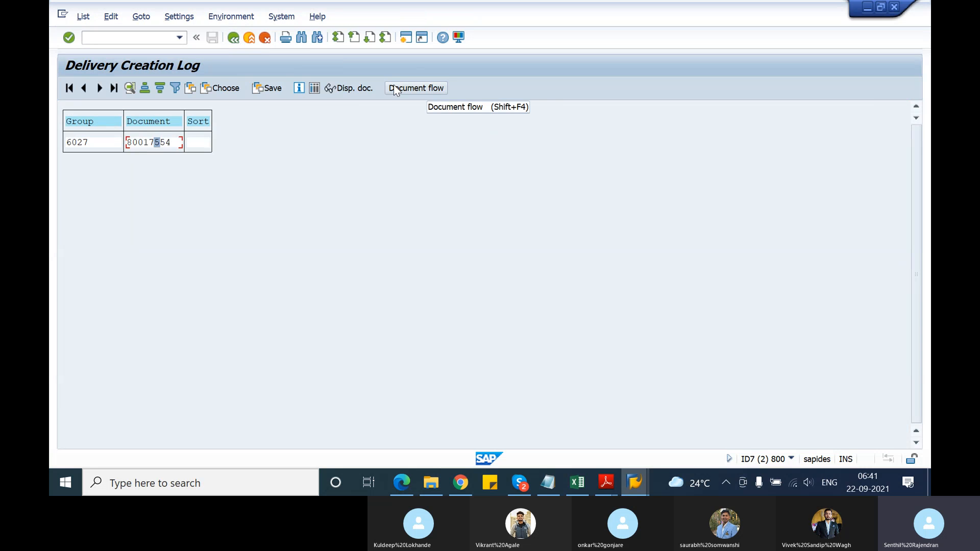
# Display the document flow of the created delivery, select its standard order and return to the document log
pyautogui.click(393, 88)
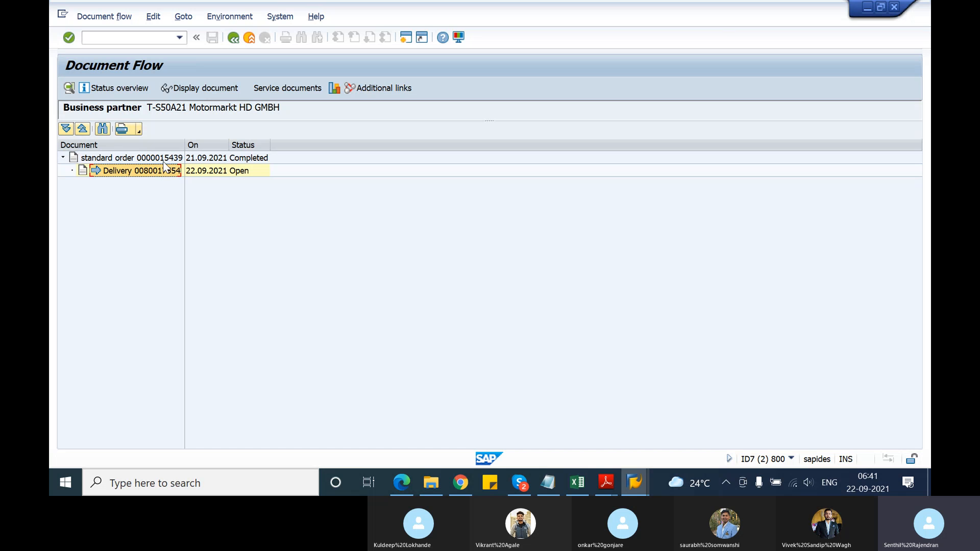
pyautogui.click(164, 158)
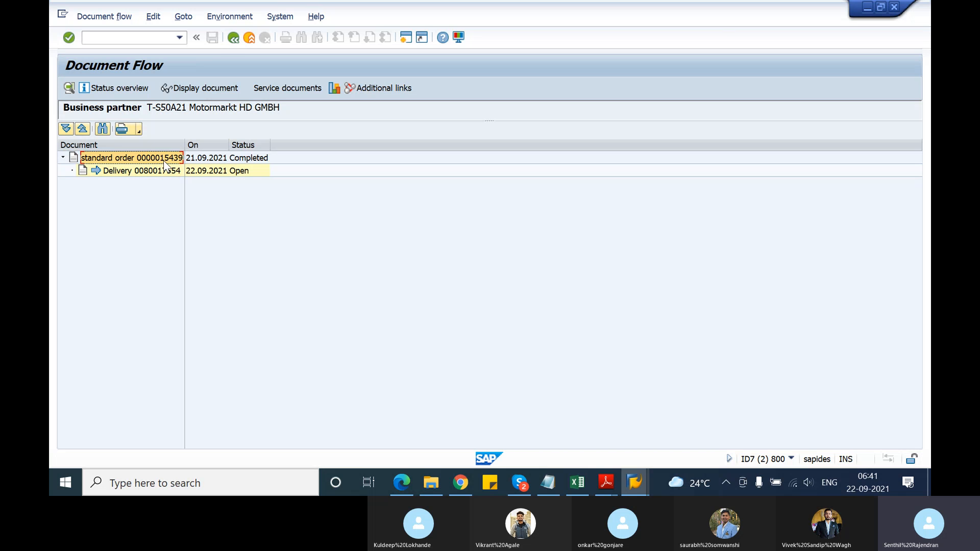
pyautogui.click(233, 39)
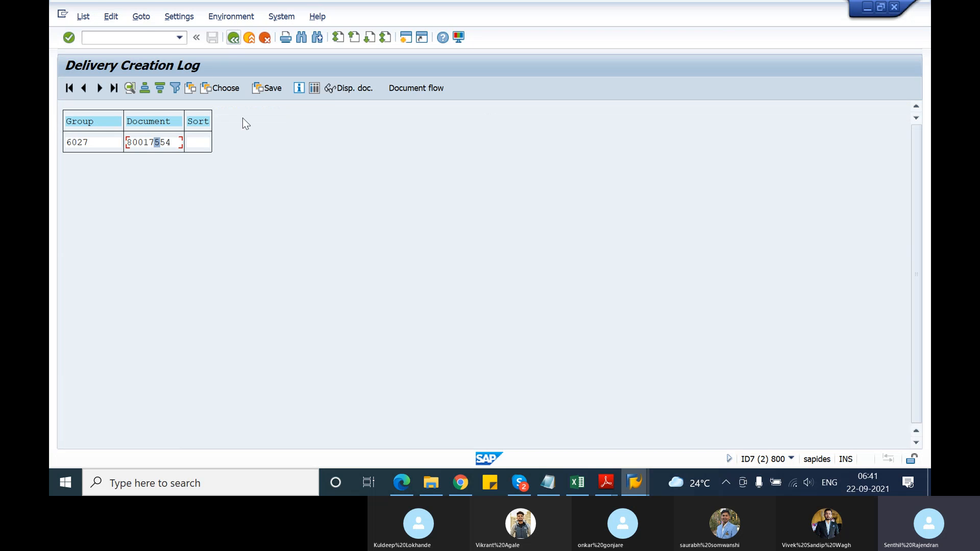
# Go back to the logged group, check its notes and leave the delivery creation log
pyautogui.click(235, 39)
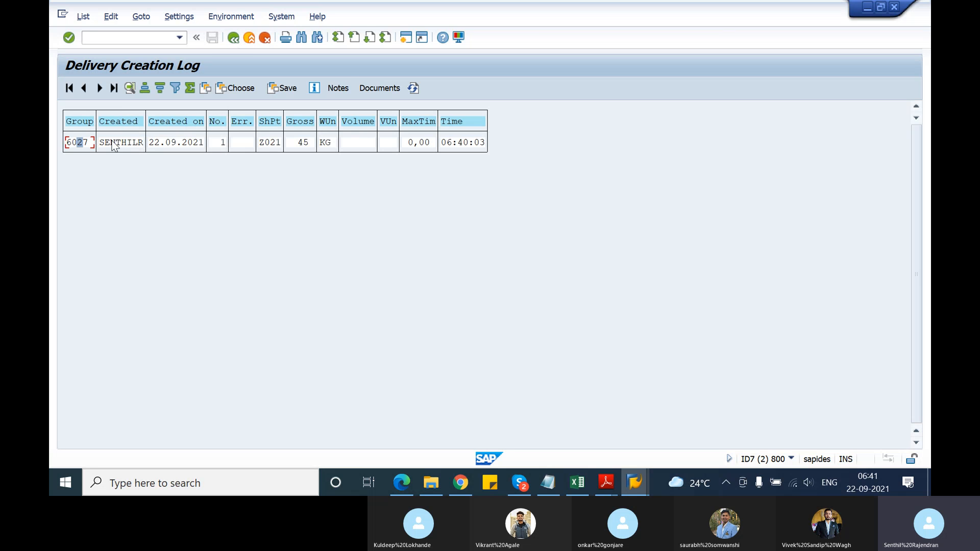
pyautogui.click(338, 90)
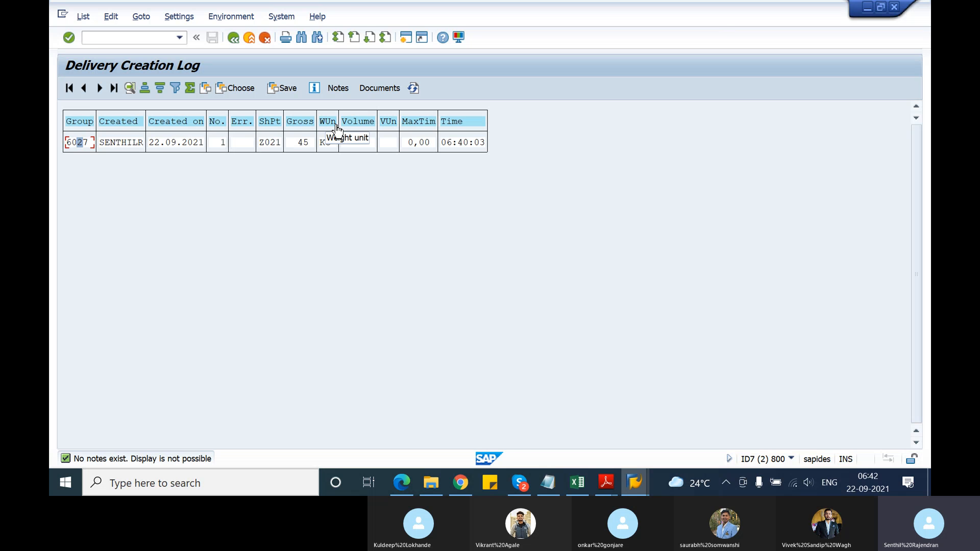
pyautogui.click(233, 38)
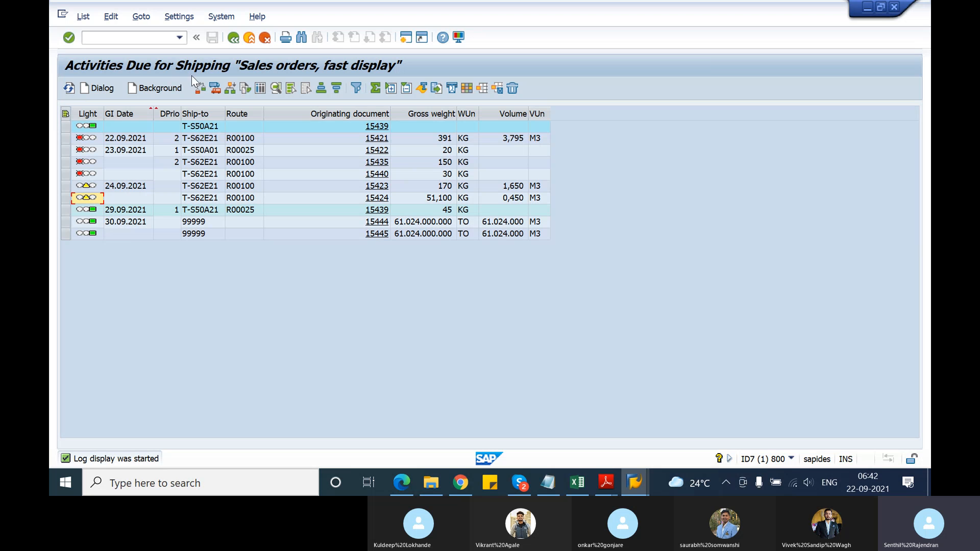
# Look up the system details of the due list, then return to the VL10A selection screen and look up its program name
pyautogui.click(792, 459)
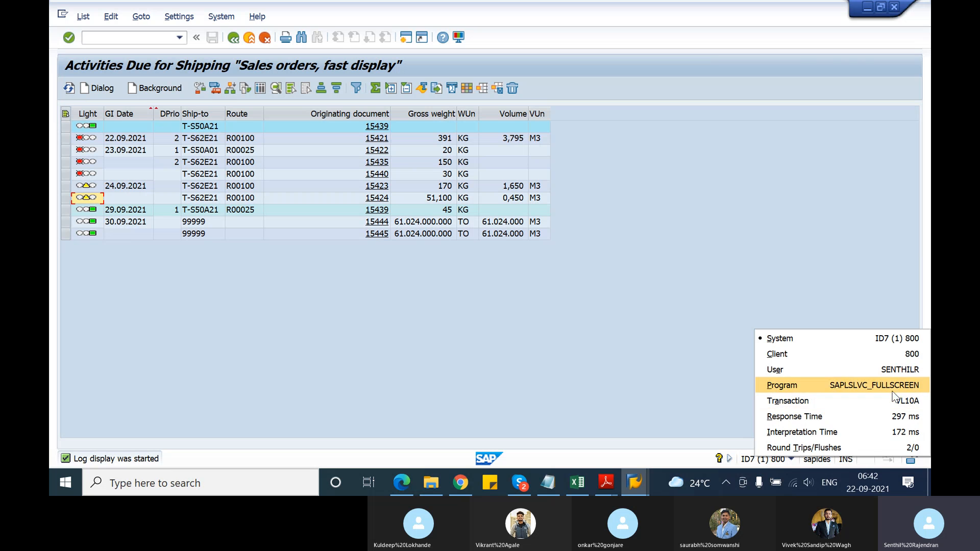
pyautogui.click(486, 359)
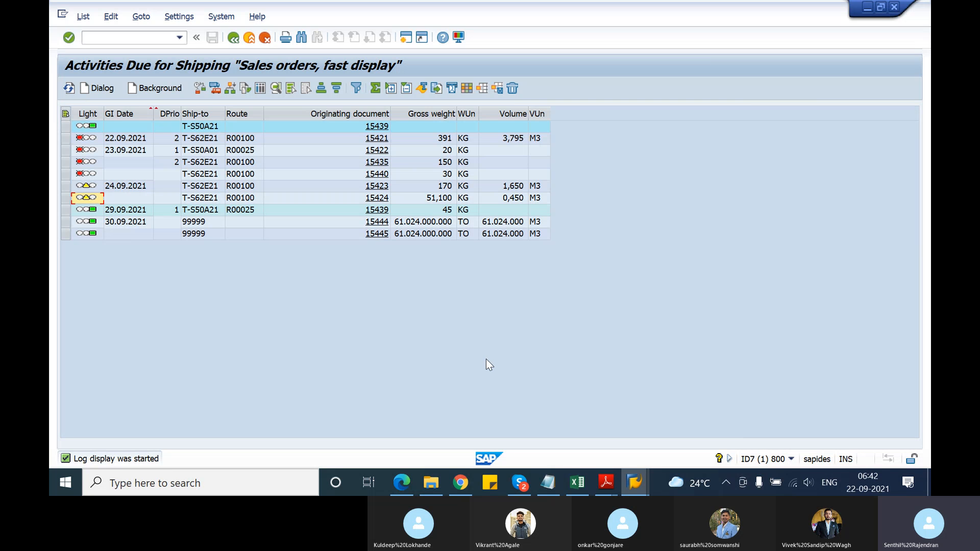
pyautogui.click(237, 42)
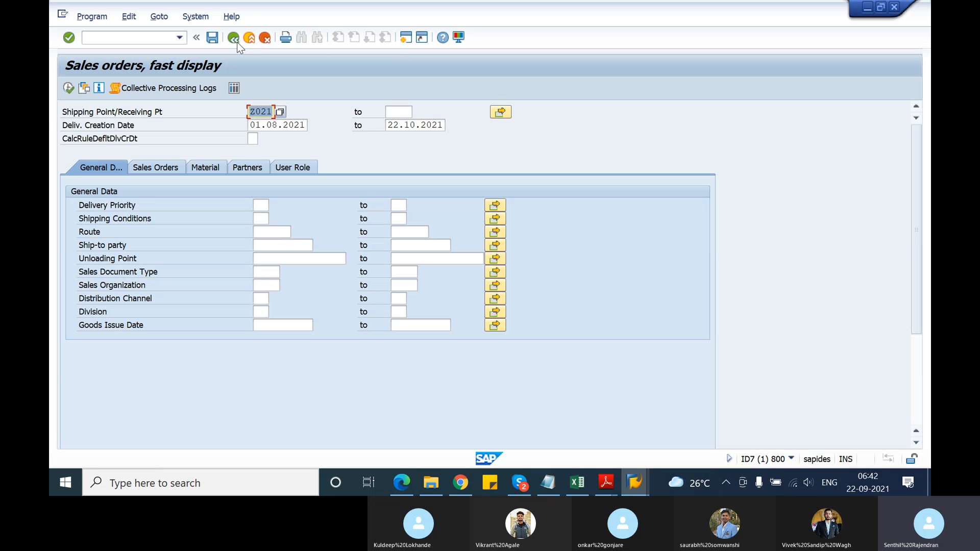
pyautogui.click(791, 458)
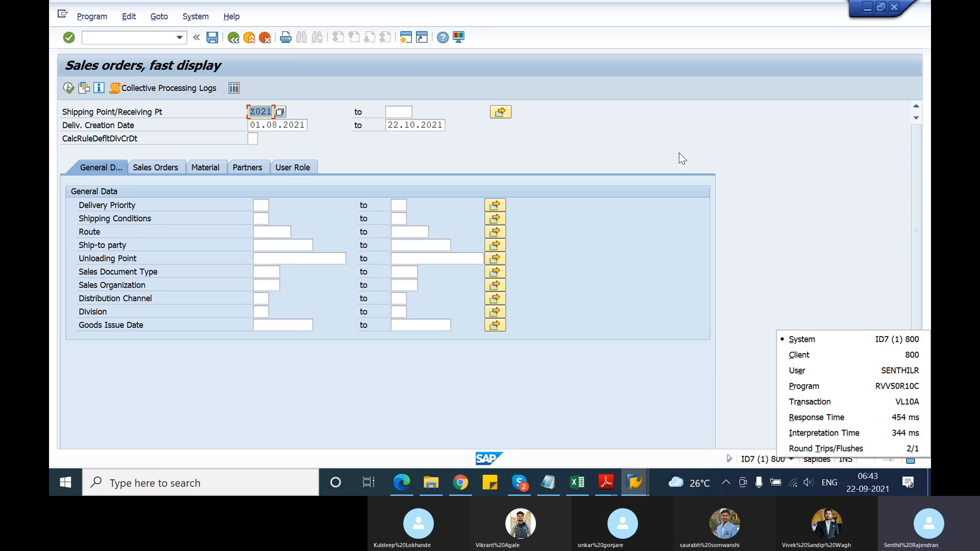
# Open the ABAP Editor in a new session with transaction se38
pyautogui.click(403, 38)
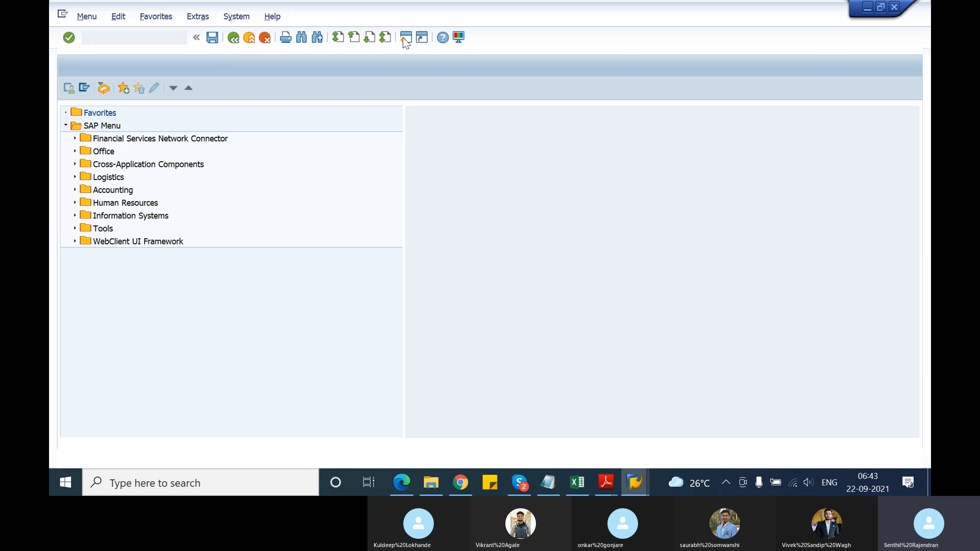
pyautogui.write('se38')
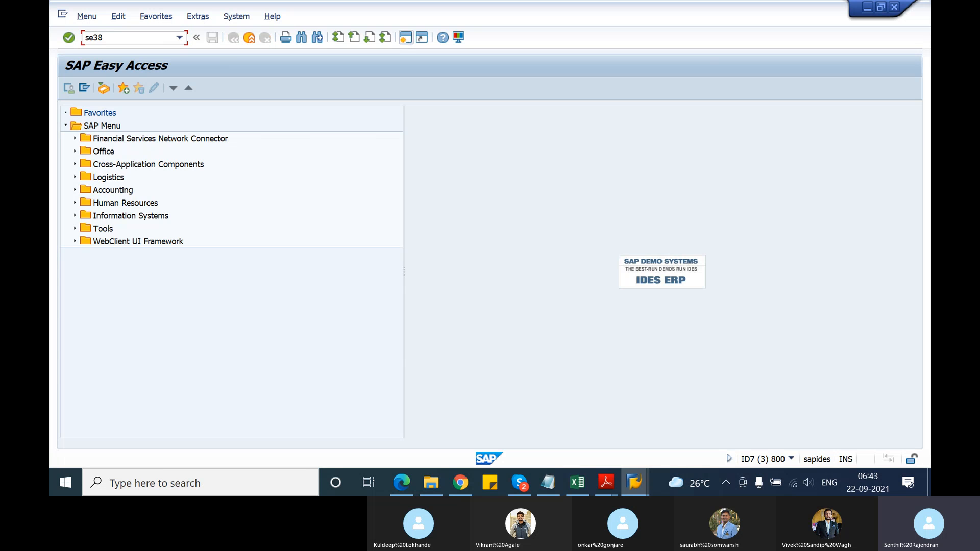
pyautogui.press('Return')
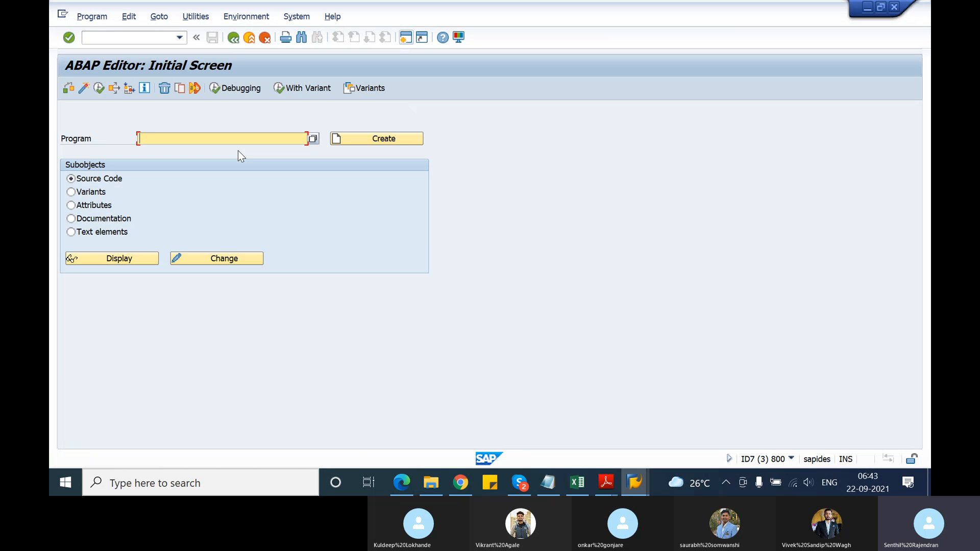
# Enter RVV50R10C as the program in the ABAP Editor, rechecking the program name in the VL10A session
pyautogui.write('rvv50')
pyautogui.press('F8')
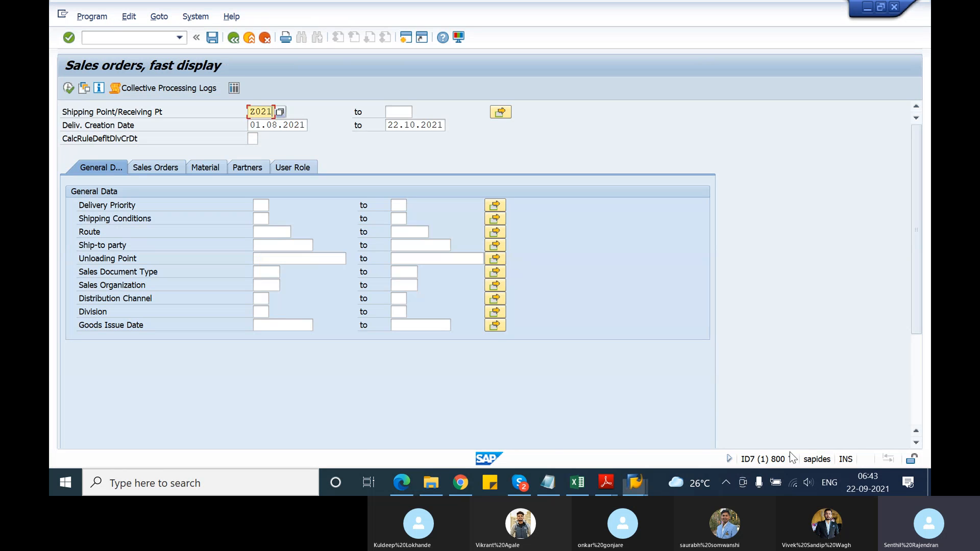
pyautogui.click(793, 459)
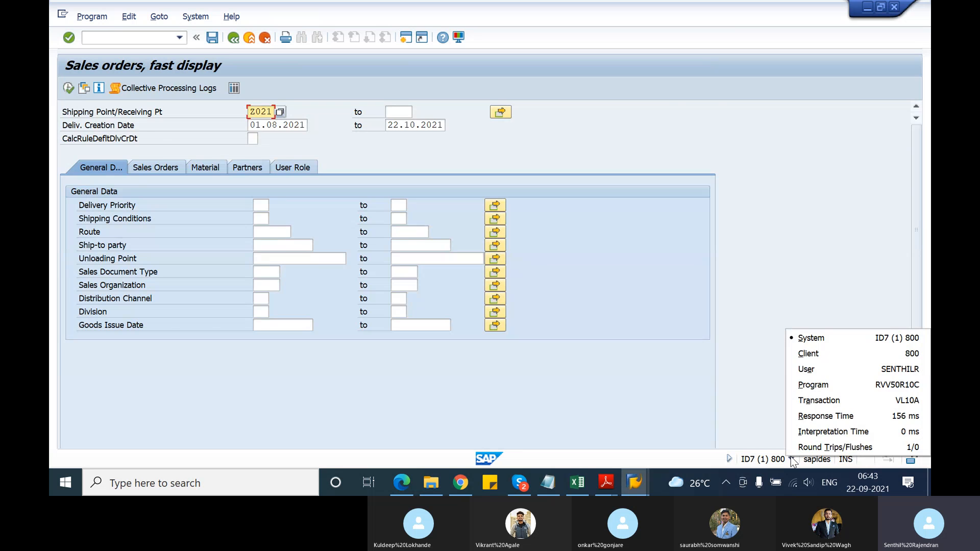
pyautogui.hotkey('alt', 'Tab')
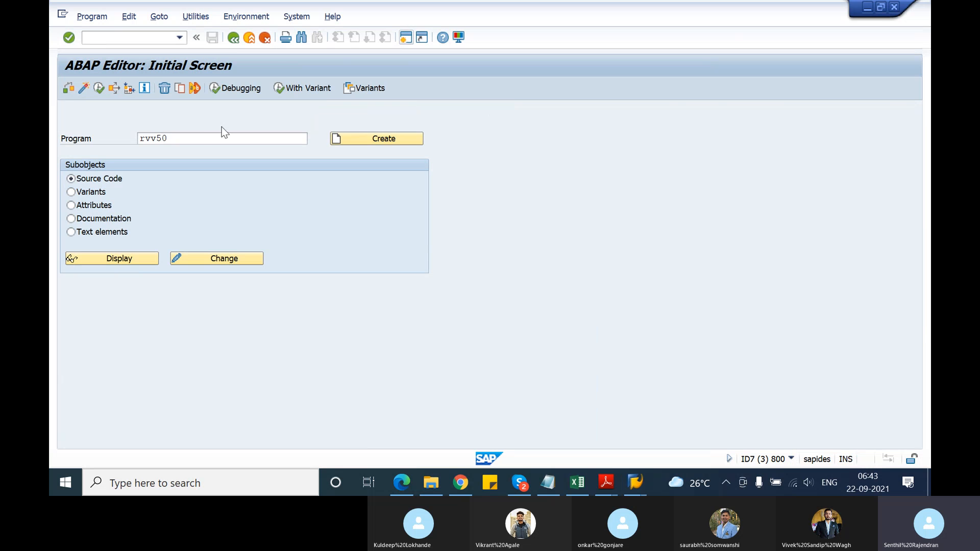
pyautogui.click(197, 139)
pyautogui.write('r10c')
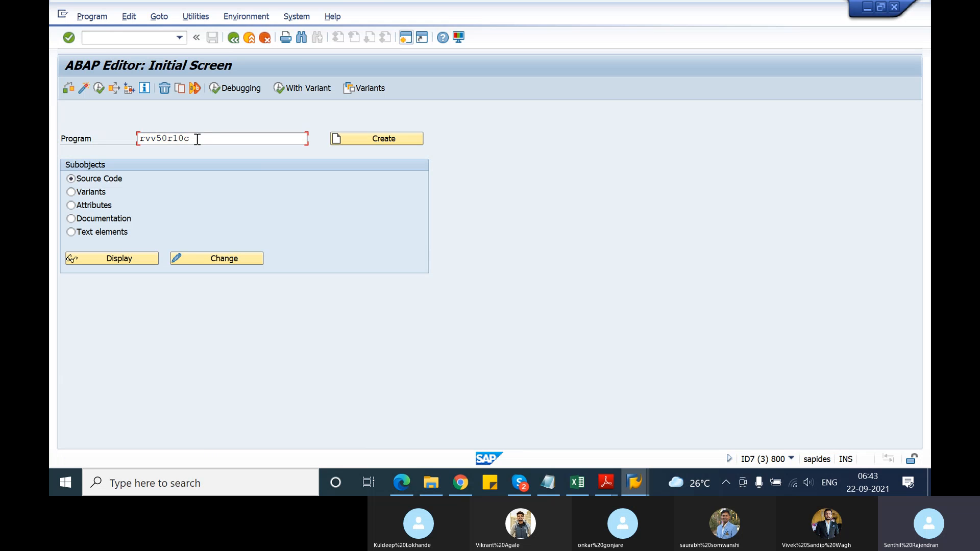
pyautogui.press('Return')
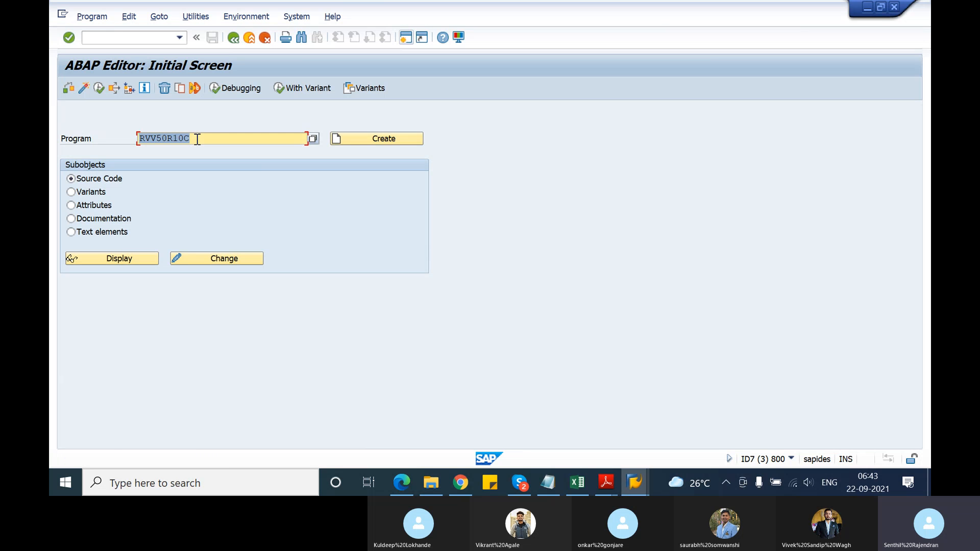
# Execute the program and set the start of the delivery creation date range to 01.08.2021
pyautogui.click(97, 90)
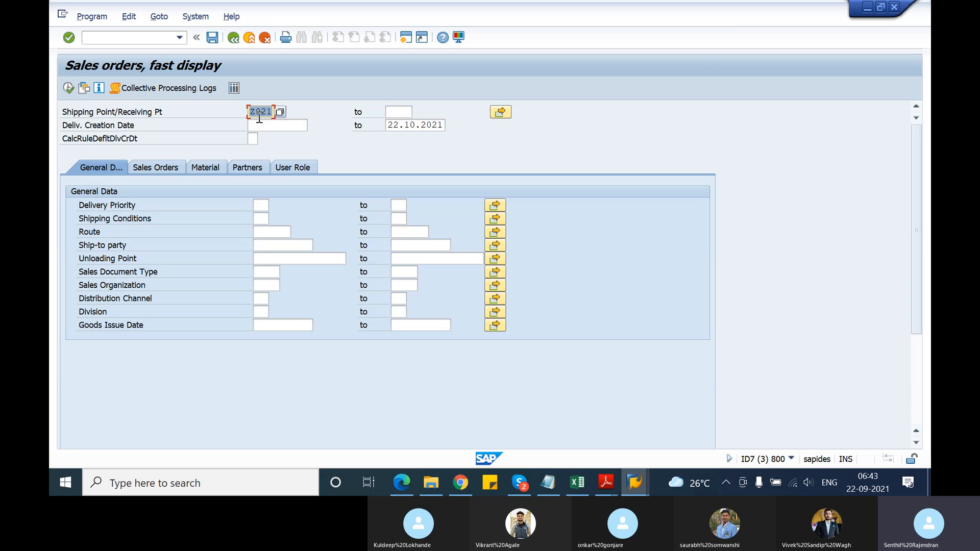
pyautogui.click(278, 124)
pyautogui.click(280, 136)
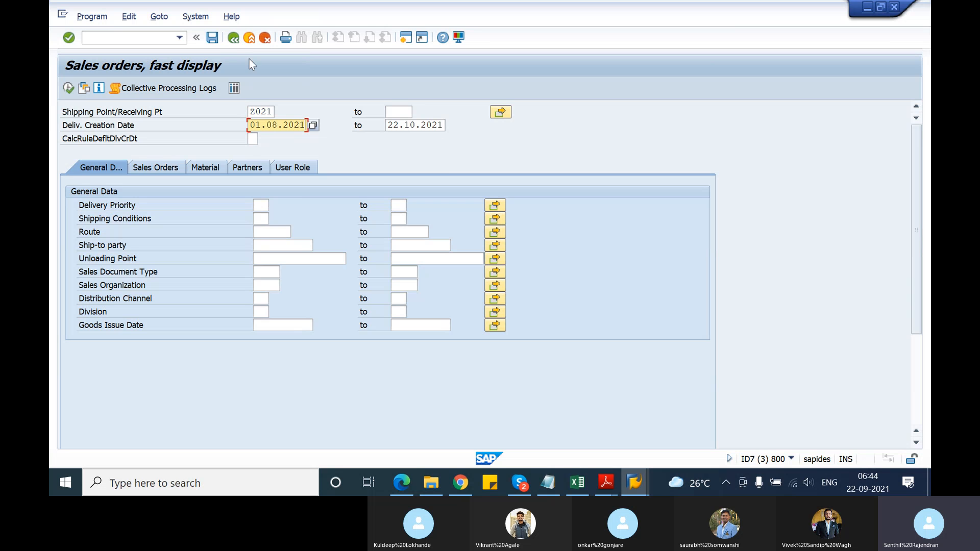
# Save the selection values as a variant named test with the description "test variant"
pyautogui.click(213, 43)
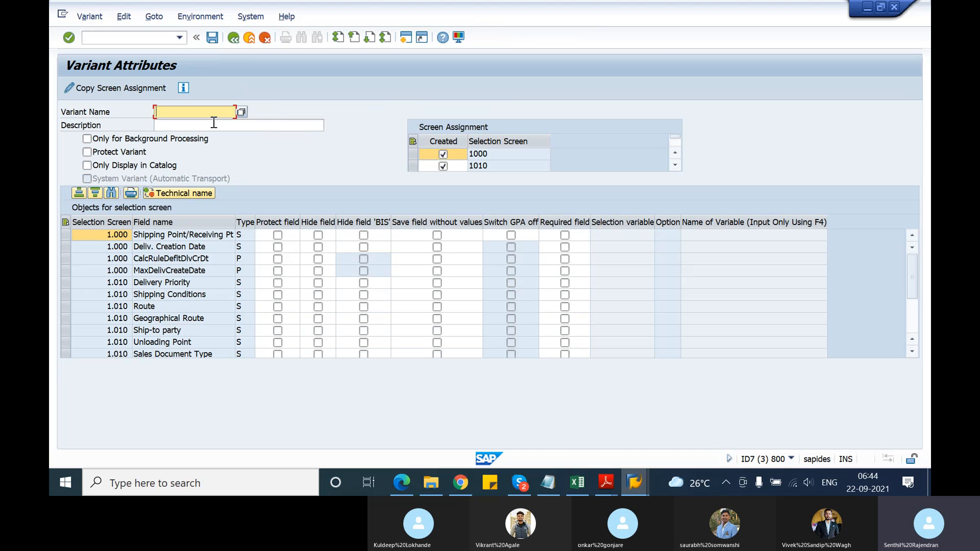
pyautogui.write('test')
pyautogui.click(212, 124)
pyautogui.write('ts')
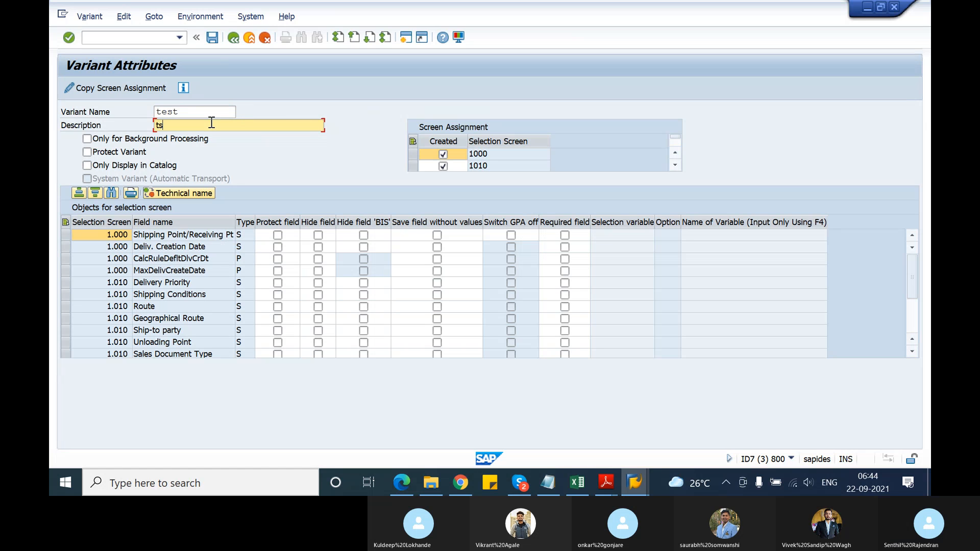
pyautogui.press('BackSpace')
pyautogui.write('tes')
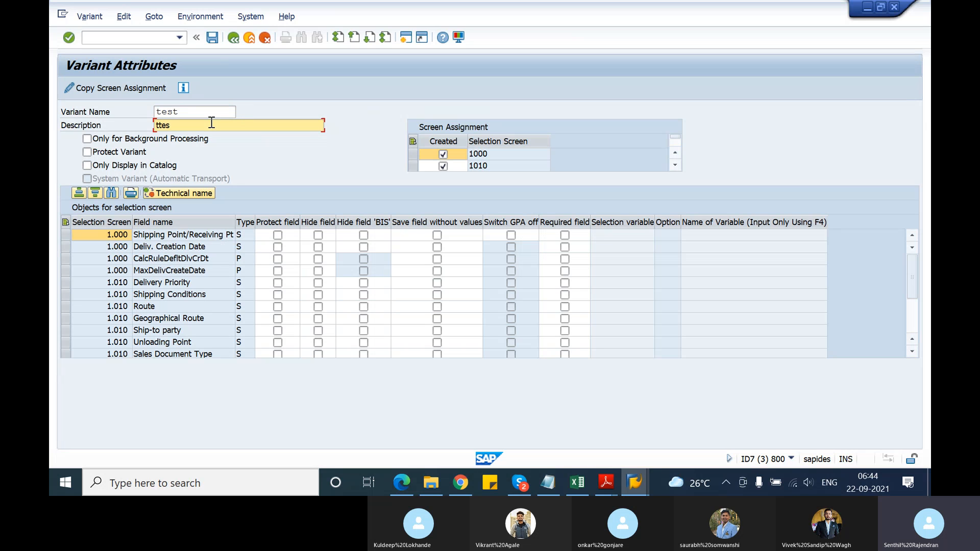
pyautogui.press('BackSpace')
pyautogui.press('BackSpace')
pyautogui.press('BackSpace')
pyautogui.write('est varia')
pyautogui.click(212, 37)
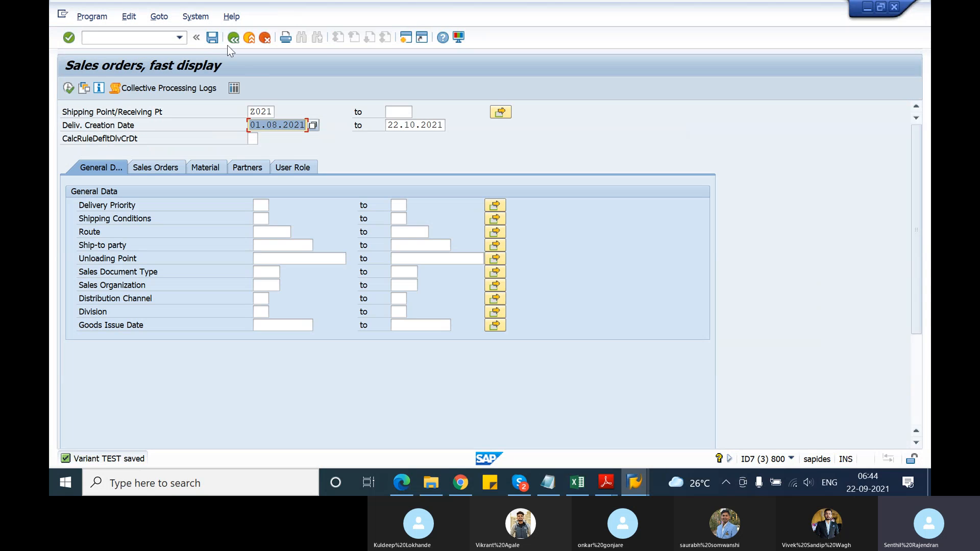
# Return to the ABAP Editor, open the program's variants and display the values of variant TEST
pyautogui.click(233, 37)
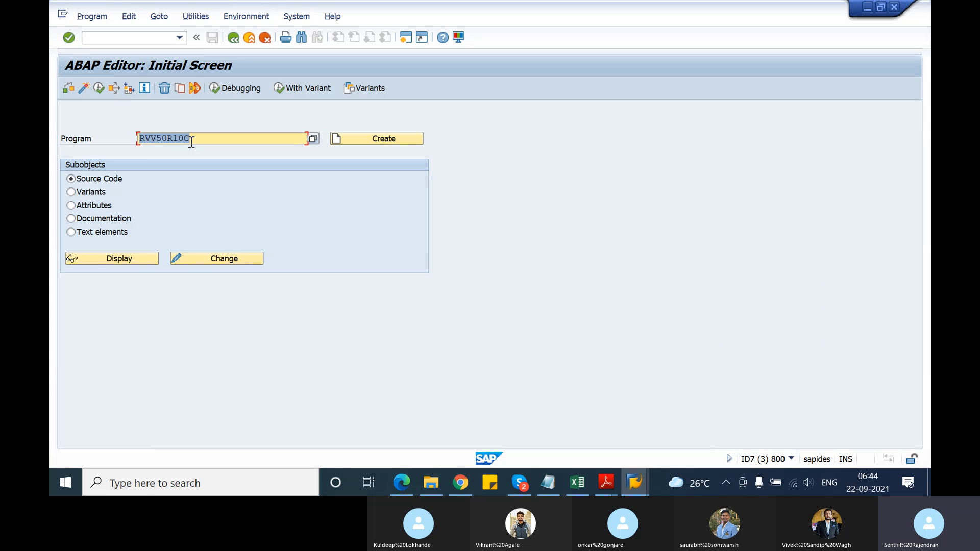
pyautogui.click(72, 192)
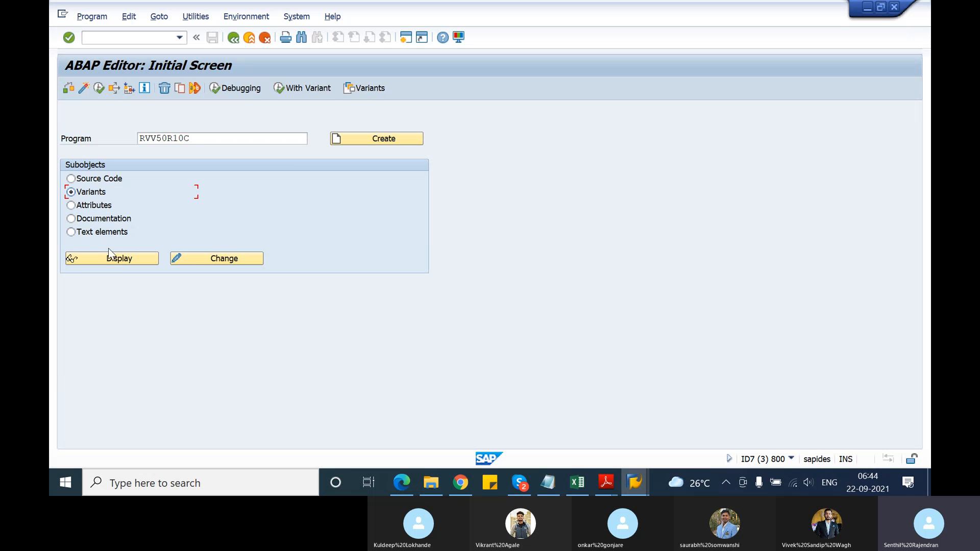
pyautogui.click(118, 258)
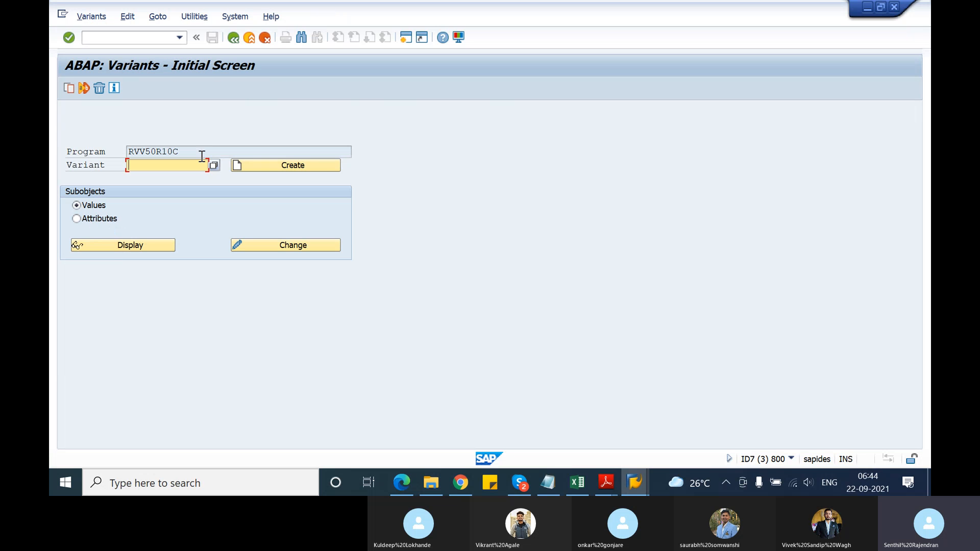
pyautogui.click(213, 165)
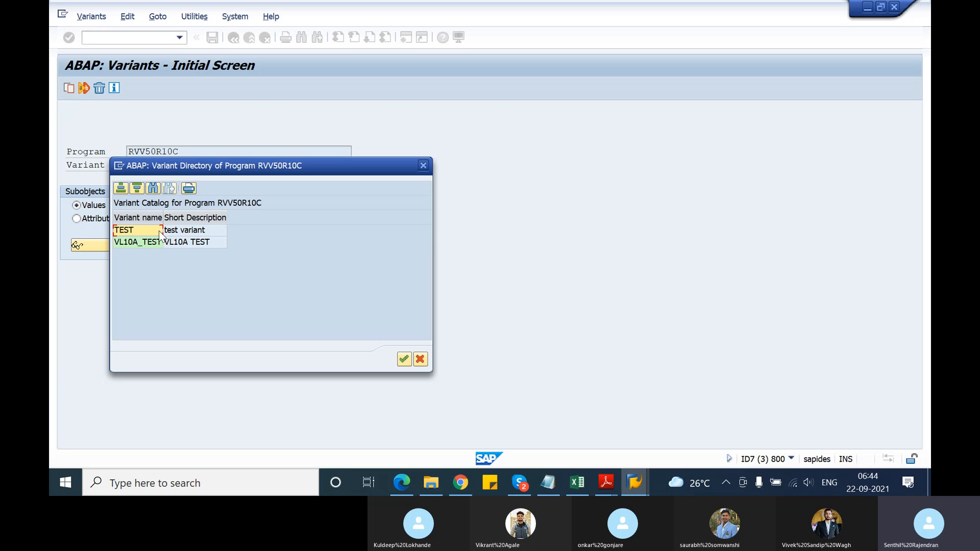
pyautogui.doubleClick(155, 236)
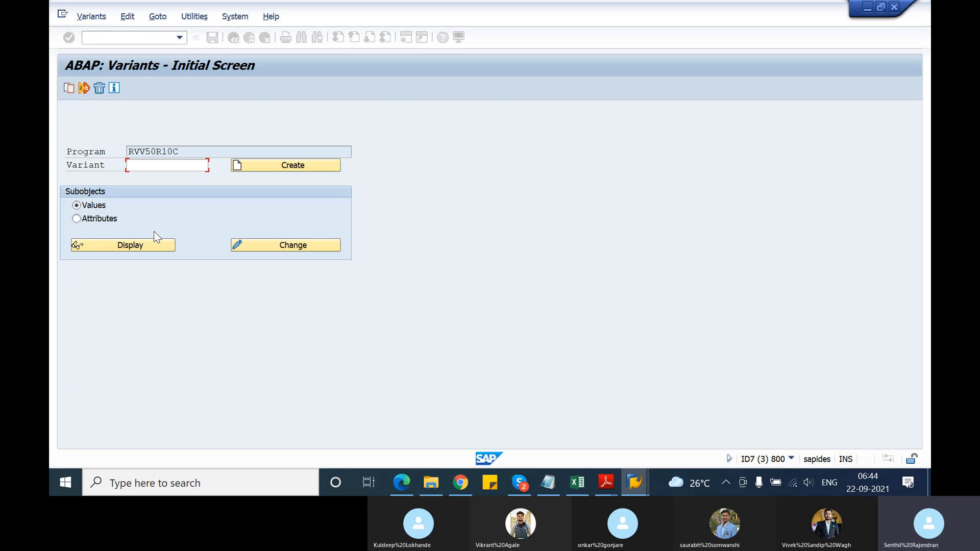
pyautogui.click(148, 245)
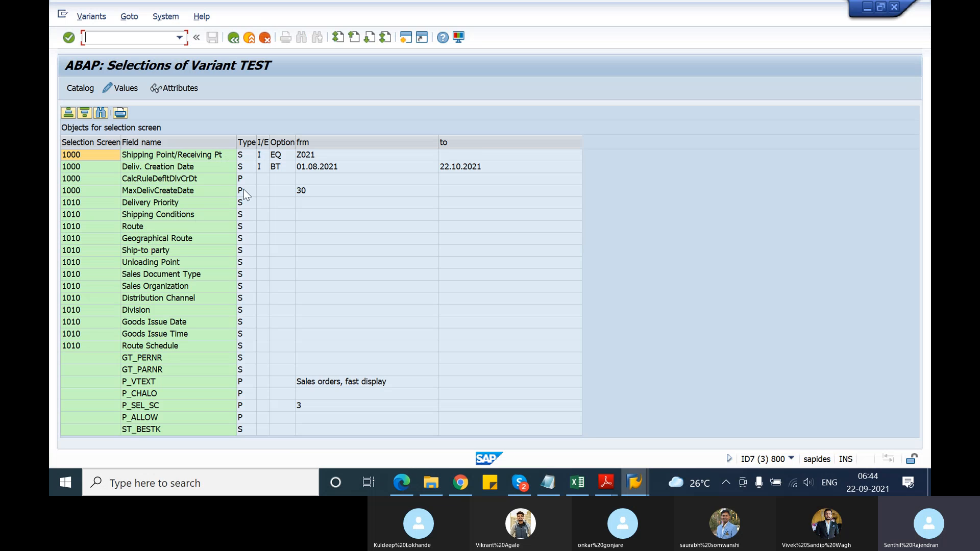
# Examine the variant's values for the shipping point, delivery creation date and MaxDelivCreateDate
pyautogui.click(307, 156)
pyautogui.click(315, 167)
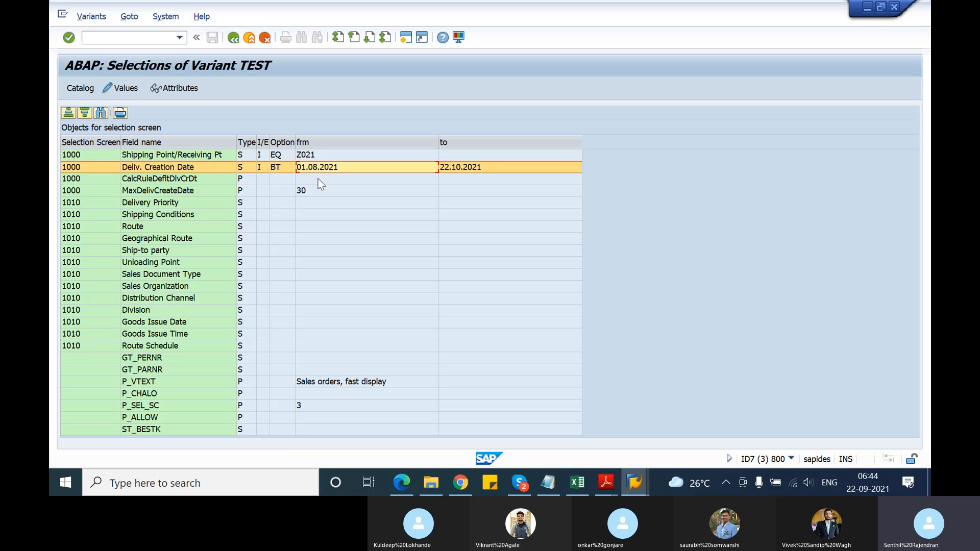
pyautogui.click(318, 192)
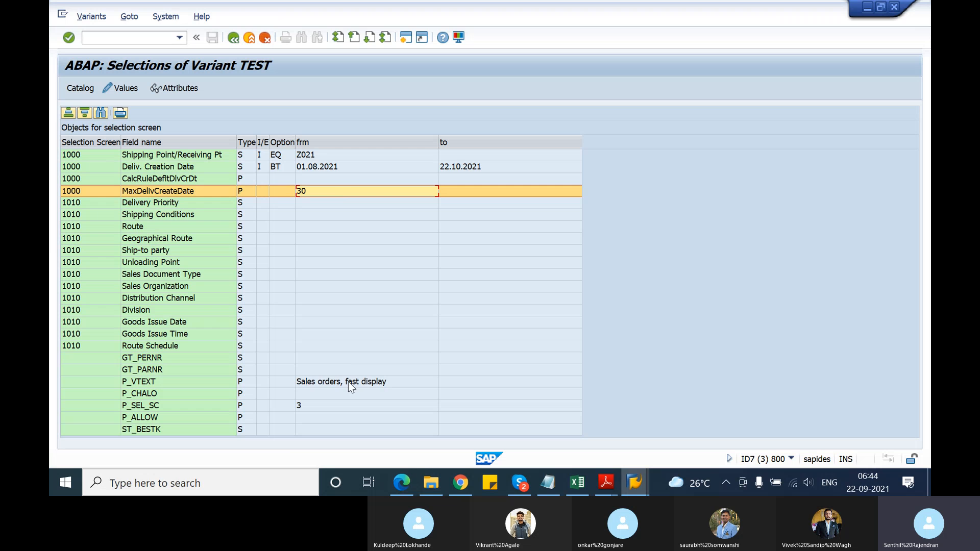
# Leave the variant display, return to the ABAP Editor and execute program RVV50R10C again
pyautogui.click(233, 38)
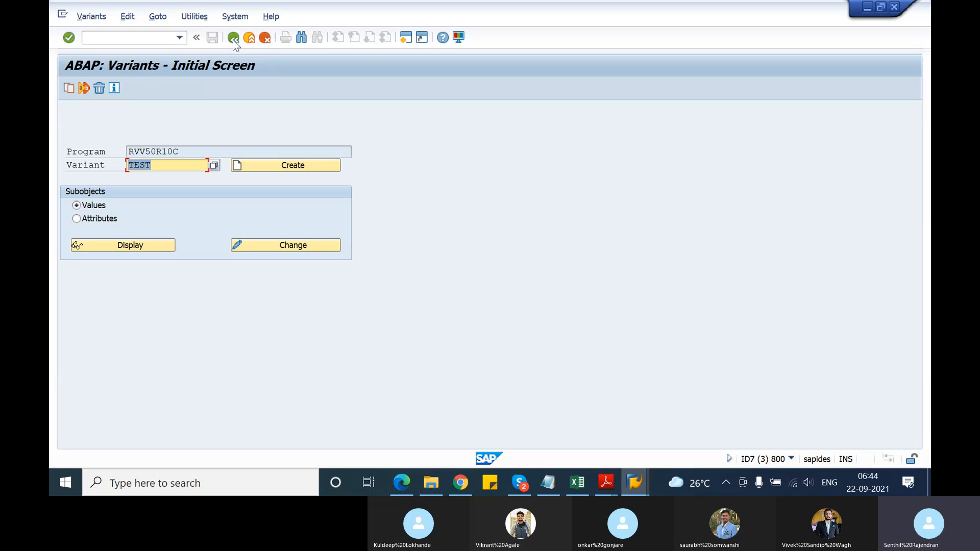
pyautogui.click(233, 38)
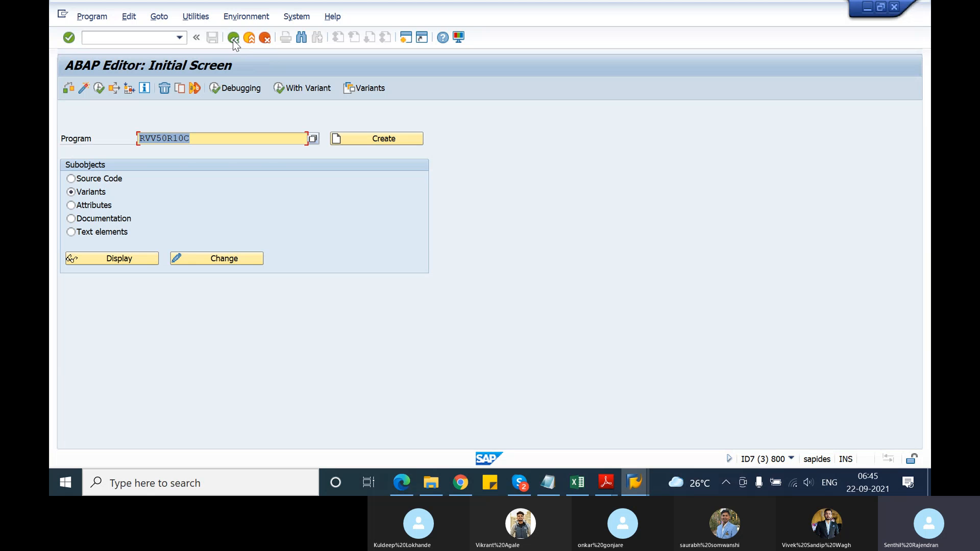
pyautogui.click(100, 88)
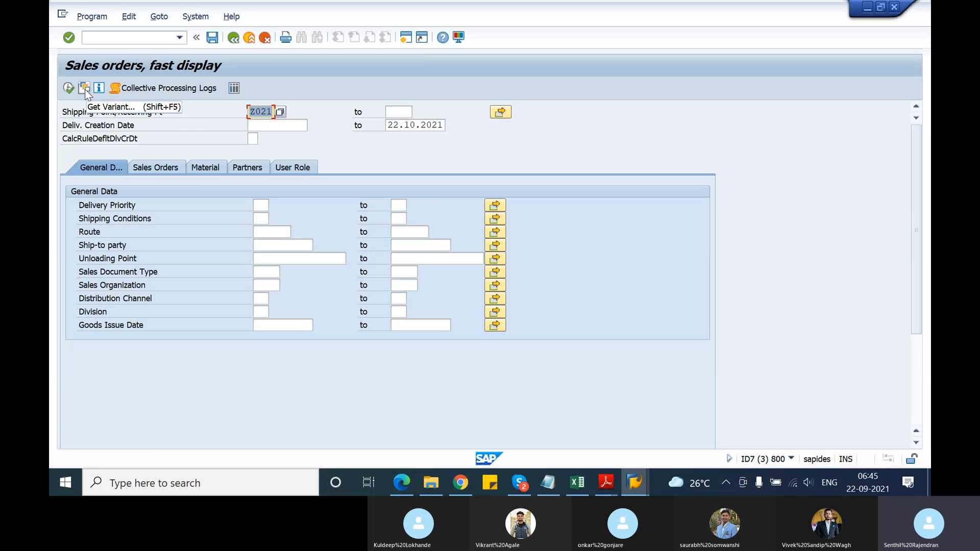
# Load variant TEST and schedule the program as an immediate background job with output device LOCL
pyautogui.click(84, 89)
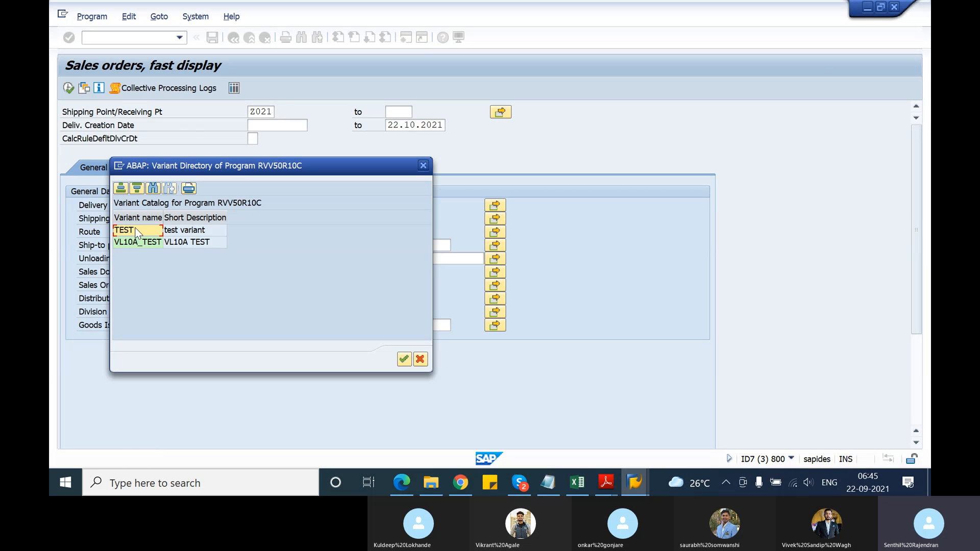
pyautogui.doubleClick(137, 233)
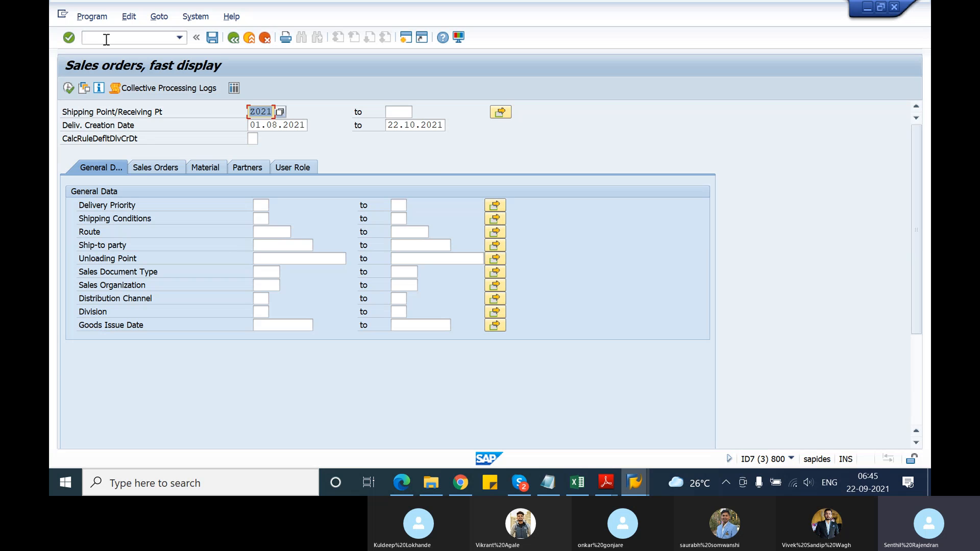
pyautogui.click(87, 18)
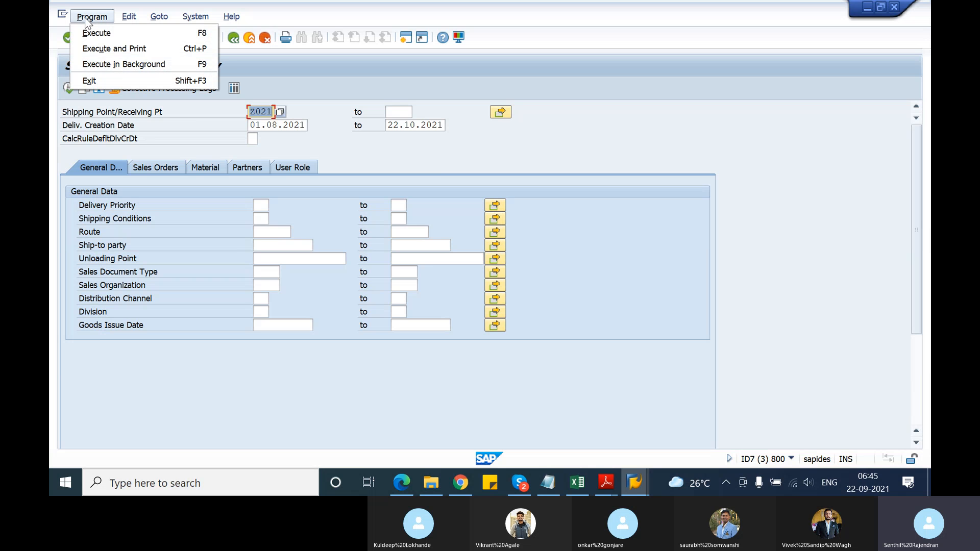
pyautogui.click(112, 66)
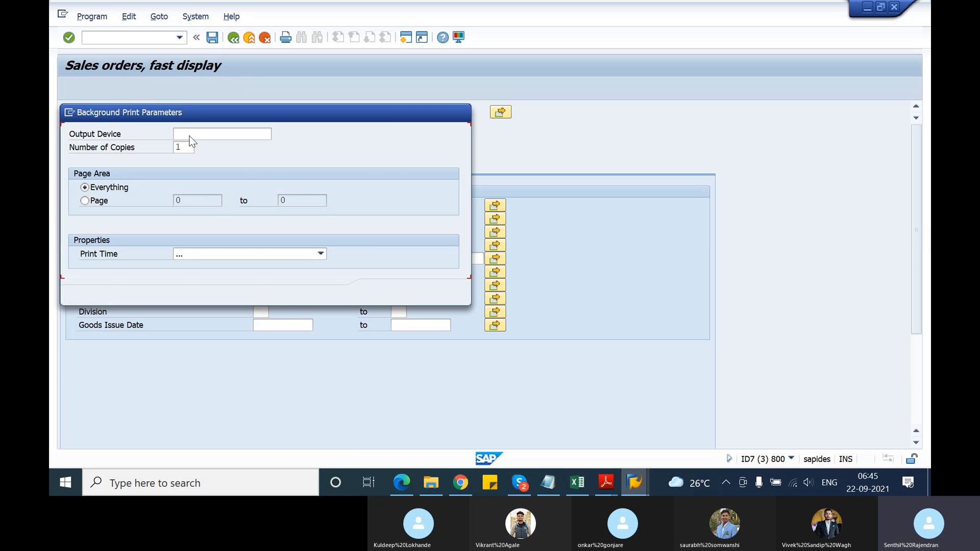
pyautogui.write('locl')
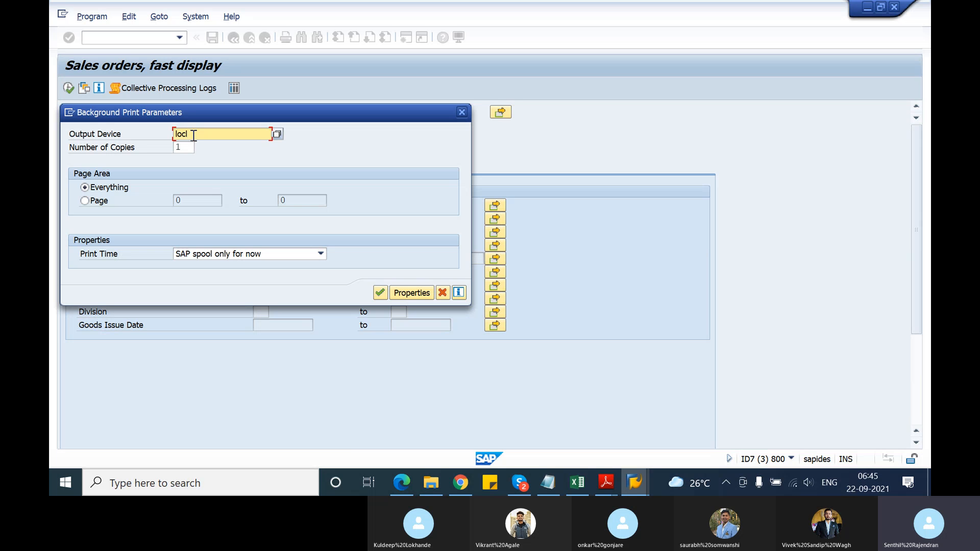
pyautogui.press('Return')
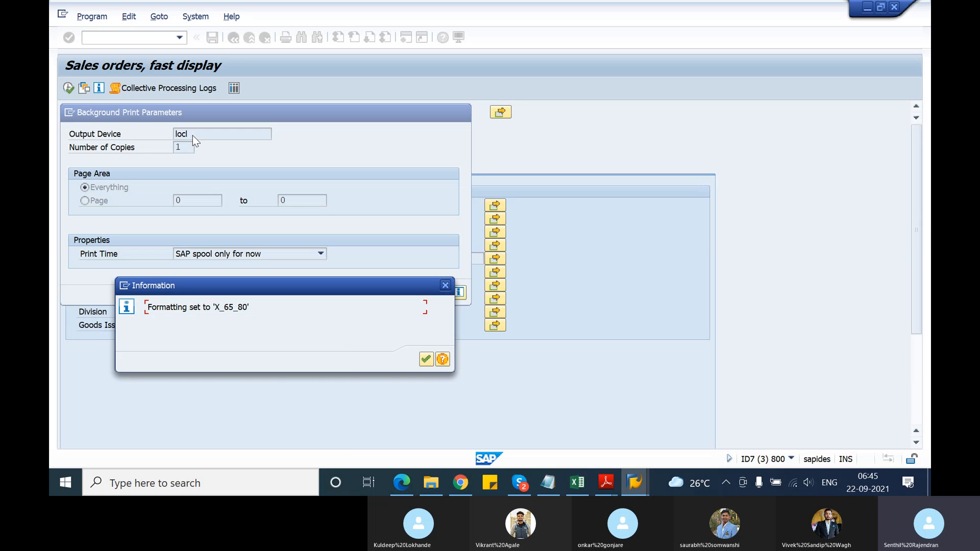
pyautogui.click(427, 360)
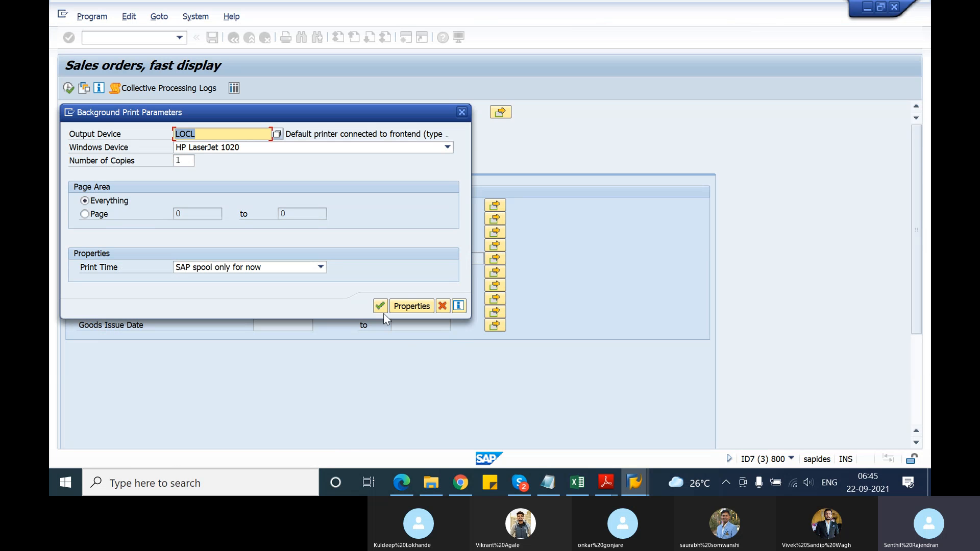
pyautogui.click(384, 313)
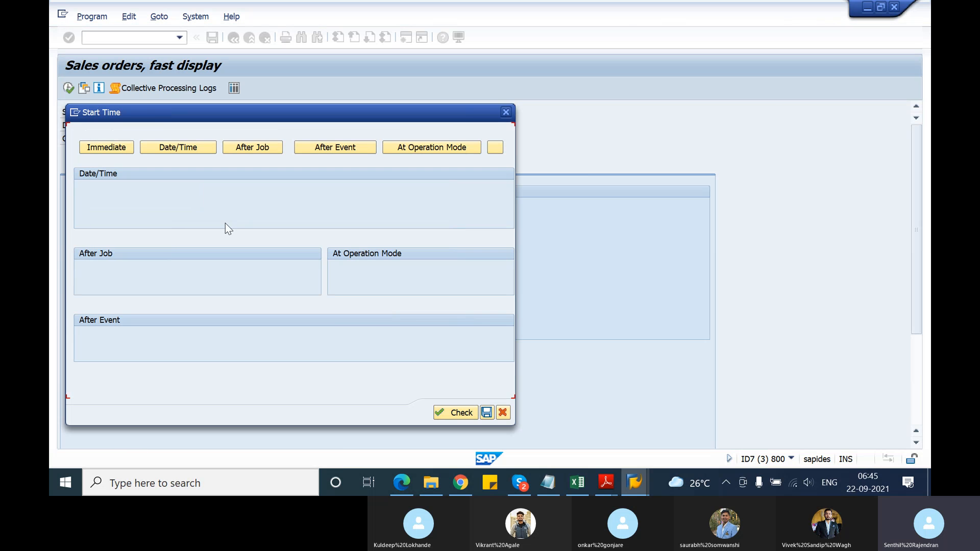
pyautogui.click(101, 150)
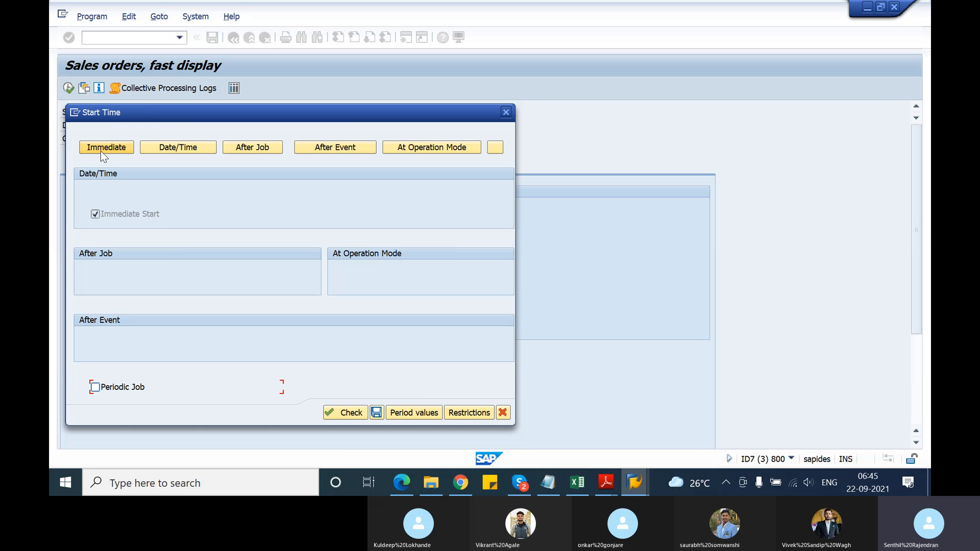
pyautogui.click(375, 414)
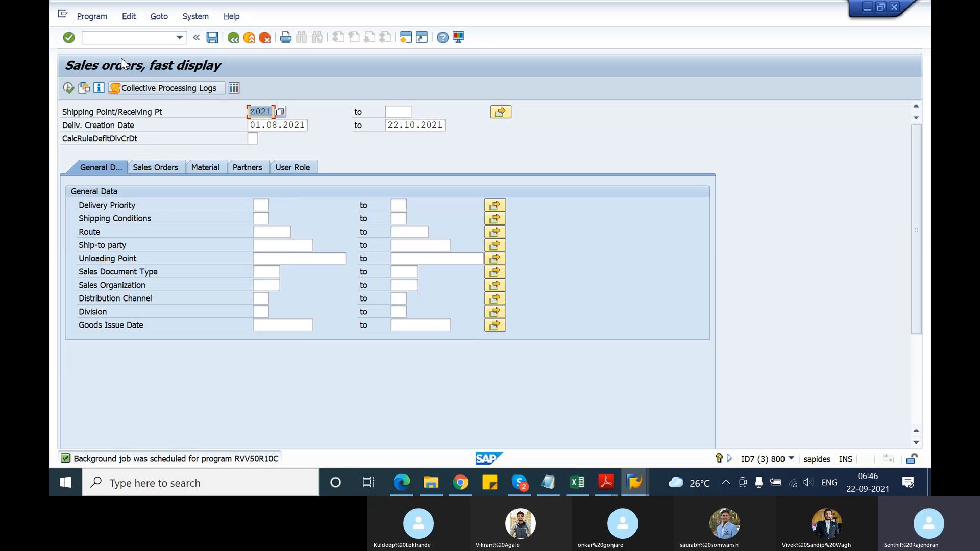
# Open transaction SM37 in a new session and list the background jobs using the default selection
pyautogui.click(406, 38)
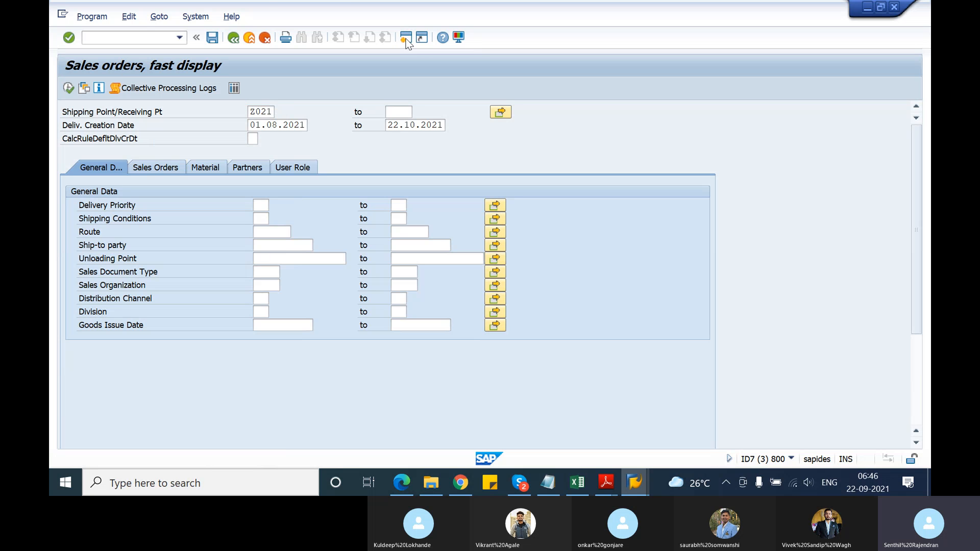
pyautogui.write('s')
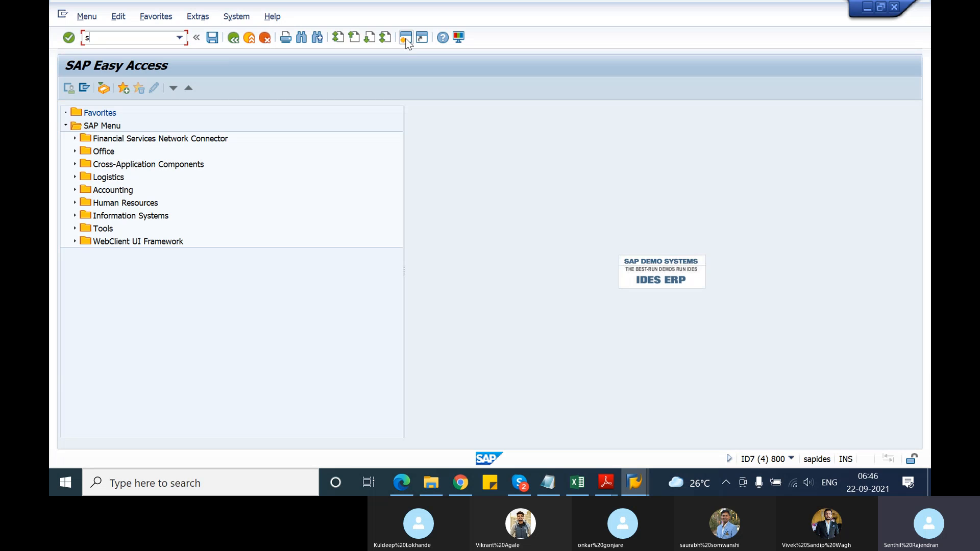
pyautogui.write('m37')
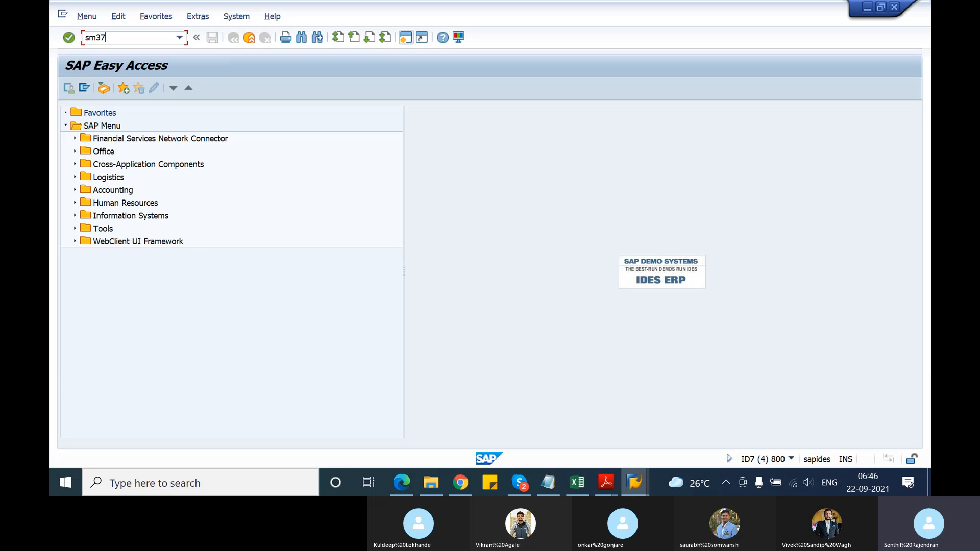
pyautogui.press('Return')
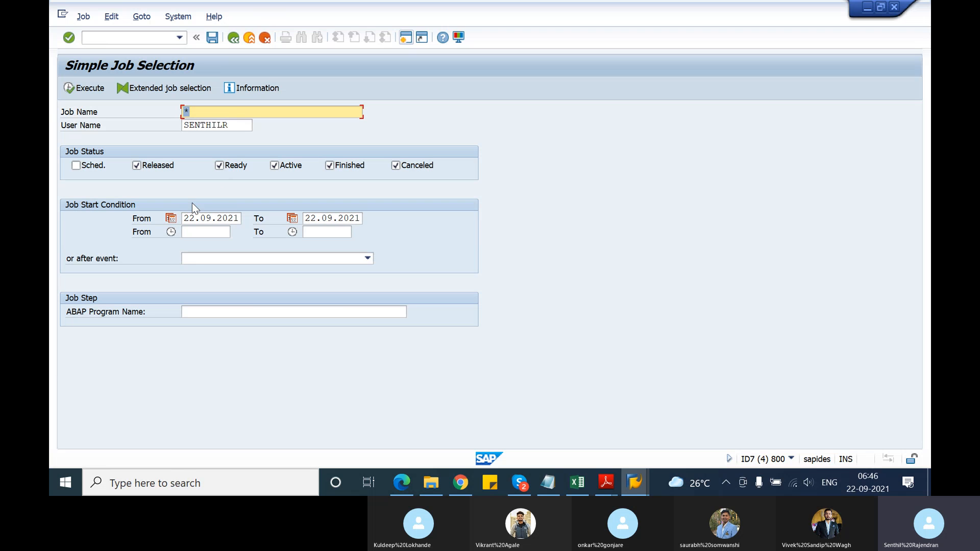
pyautogui.click(86, 93)
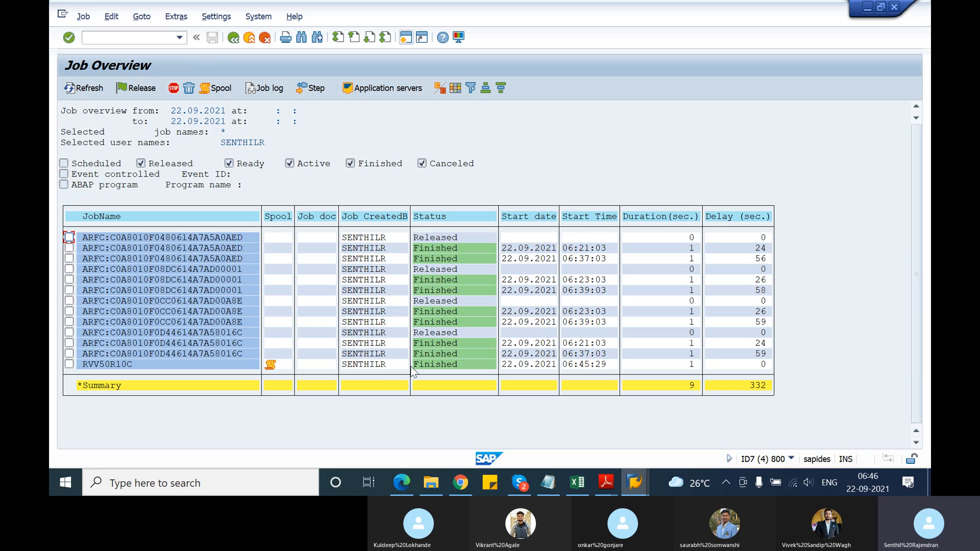
# Check the RVV50R10C job's start date, start time and duration, and display the contents of its spool request
pyautogui.click(537, 365)
pyautogui.click(593, 364)
pyautogui.click(690, 366)
pyautogui.click(112, 364)
pyautogui.click(270, 365)
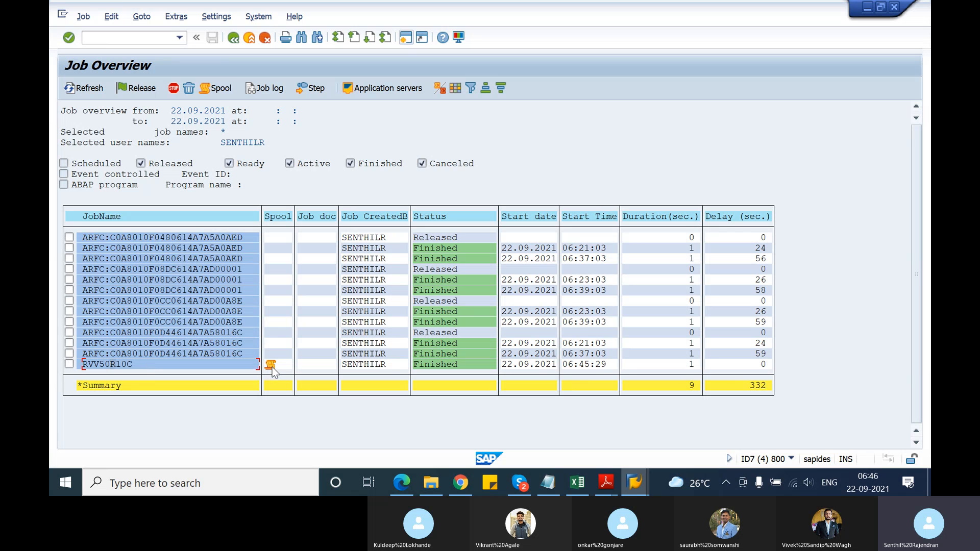
pyautogui.click(213, 91)
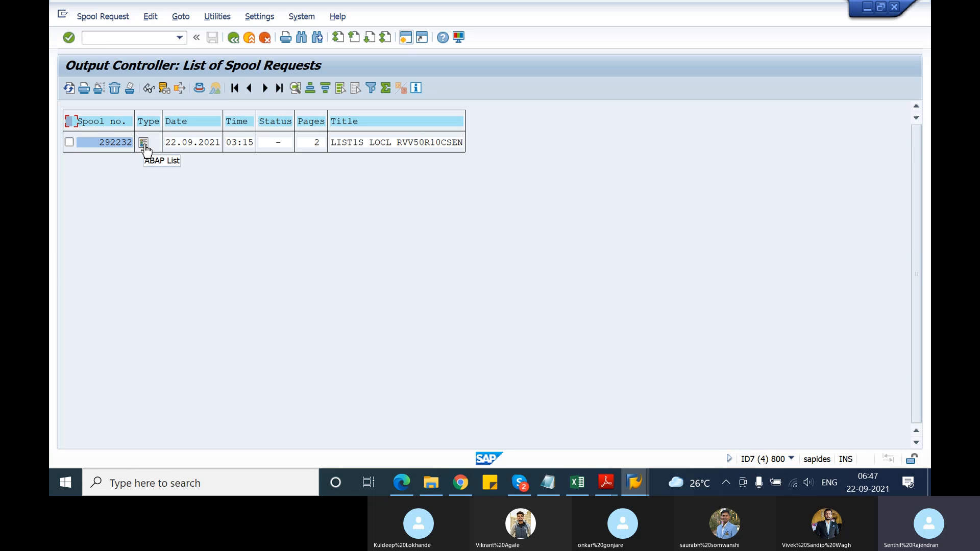
pyautogui.click(145, 145)
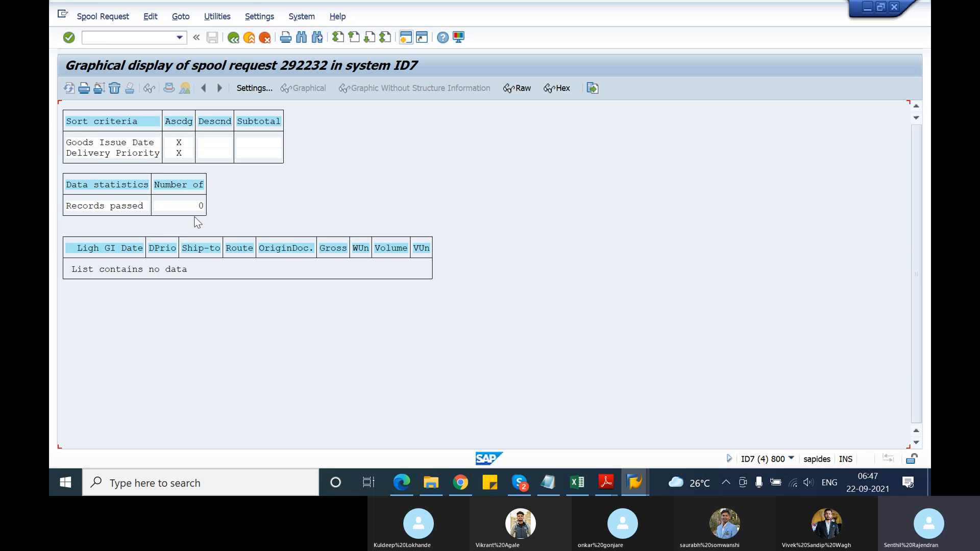
# Examine the records passed and the list data in the spool output, and return to the job overview
pyautogui.click(195, 209)
pyautogui.click(193, 271)
pyautogui.click(201, 207)
pyautogui.click(233, 40)
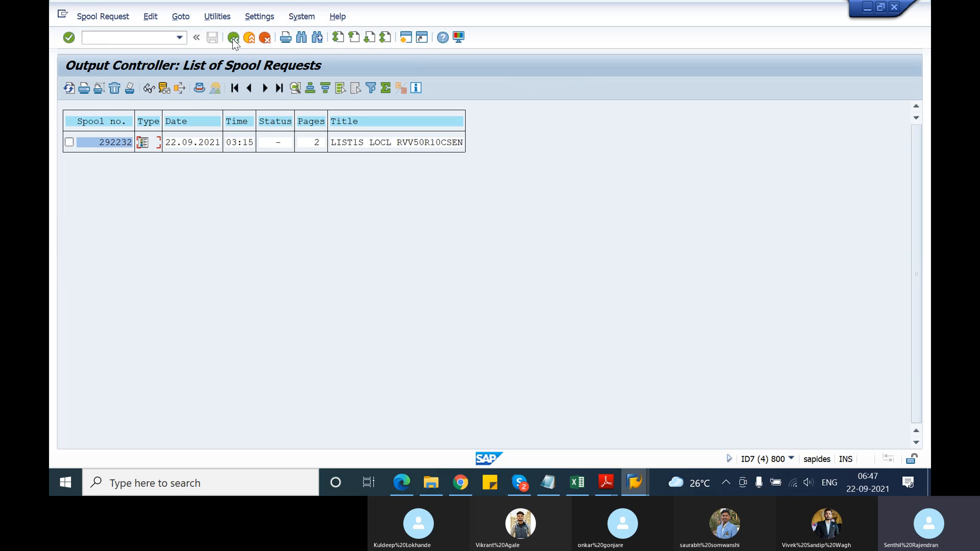
pyautogui.click(233, 39)
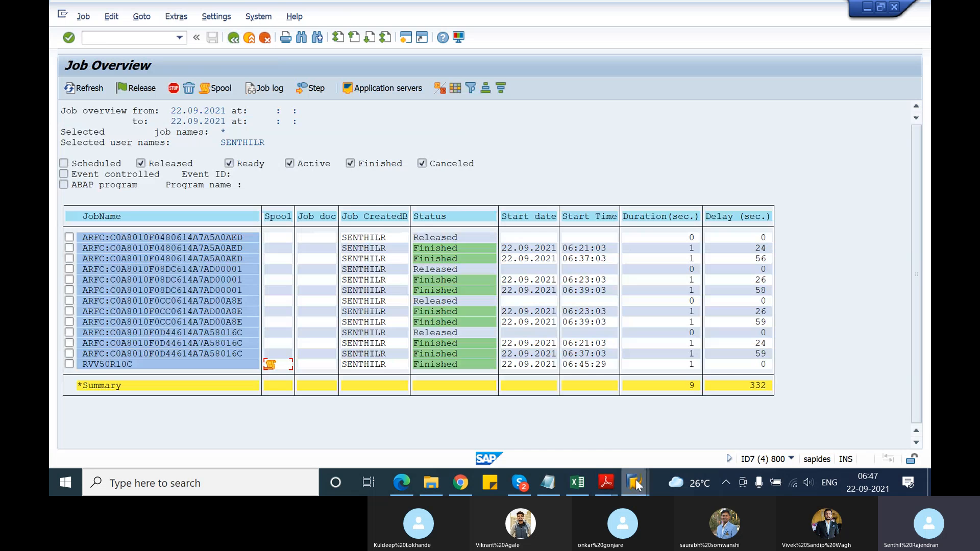
# Restart RVV50R10C in the other session, clear the shipping point and set the delivery creation date from 01.08.2021
pyautogui.moveTo(636, 485)
pyautogui.click(626, 446)
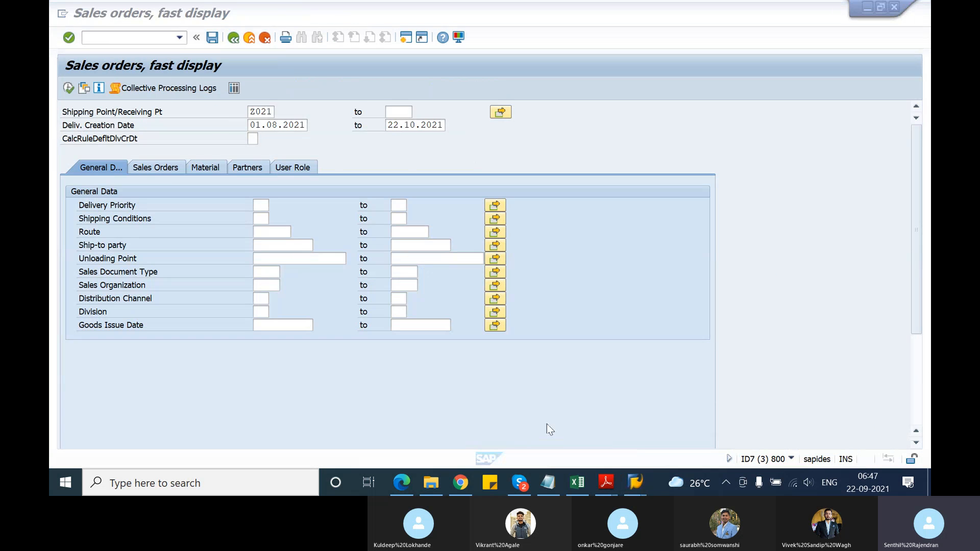
pyautogui.click(234, 38)
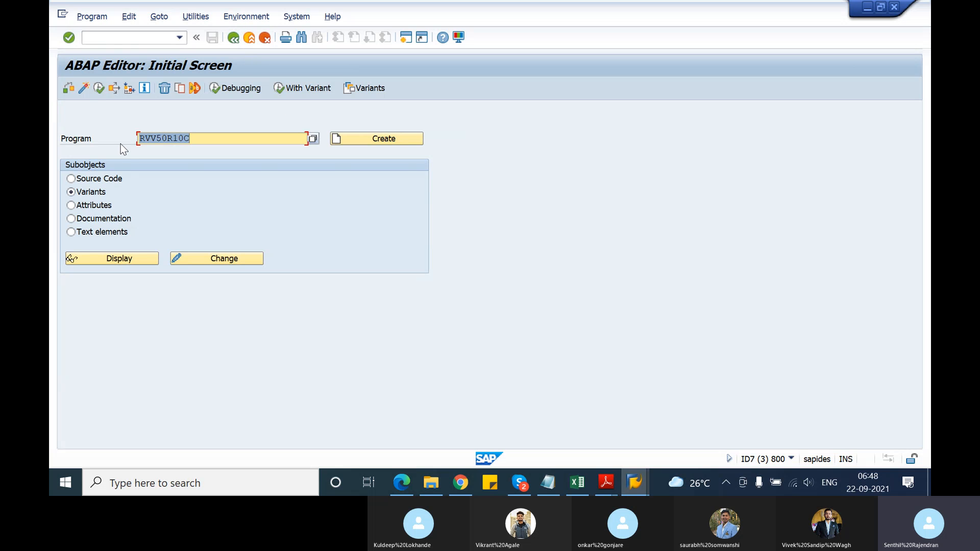
pyautogui.click(99, 88)
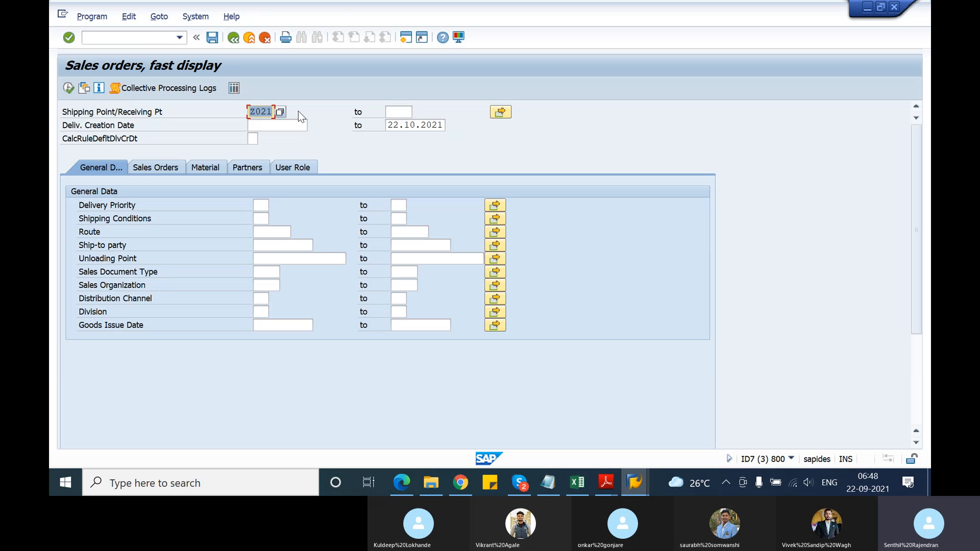
pyautogui.press('Delete')
pyautogui.click(290, 127)
pyautogui.click(291, 130)
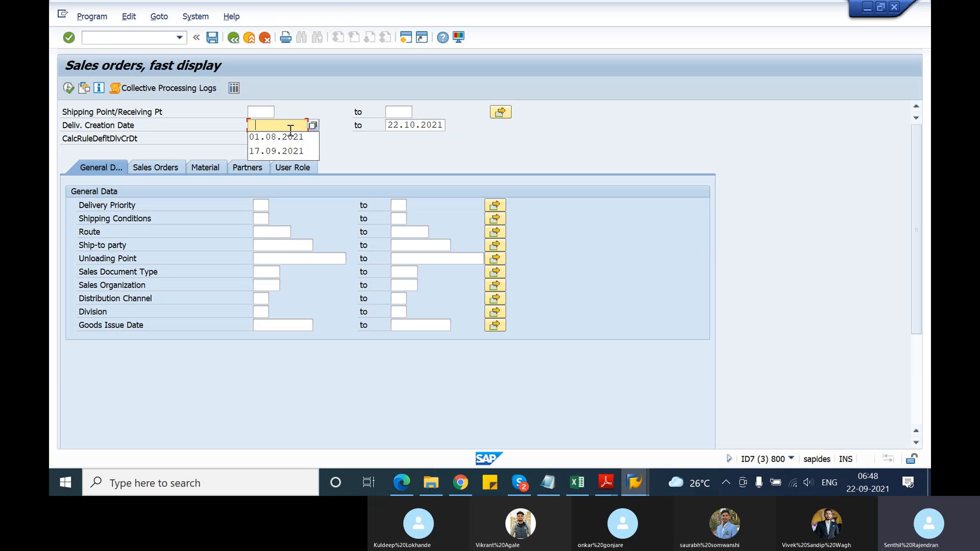
pyautogui.click(289, 134)
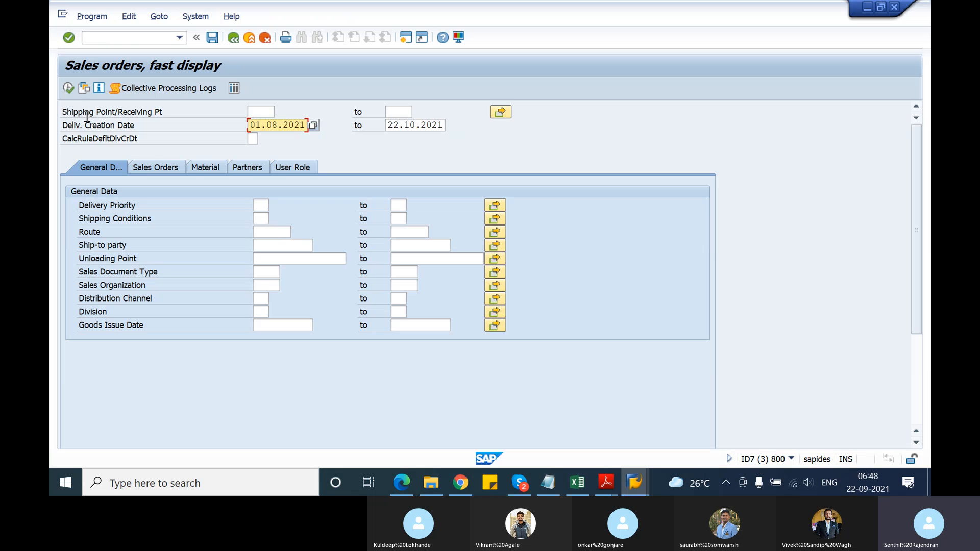
# Schedule the selection without a shipping point for immediate background execution on output device LOCL
pyautogui.click(79, 19)
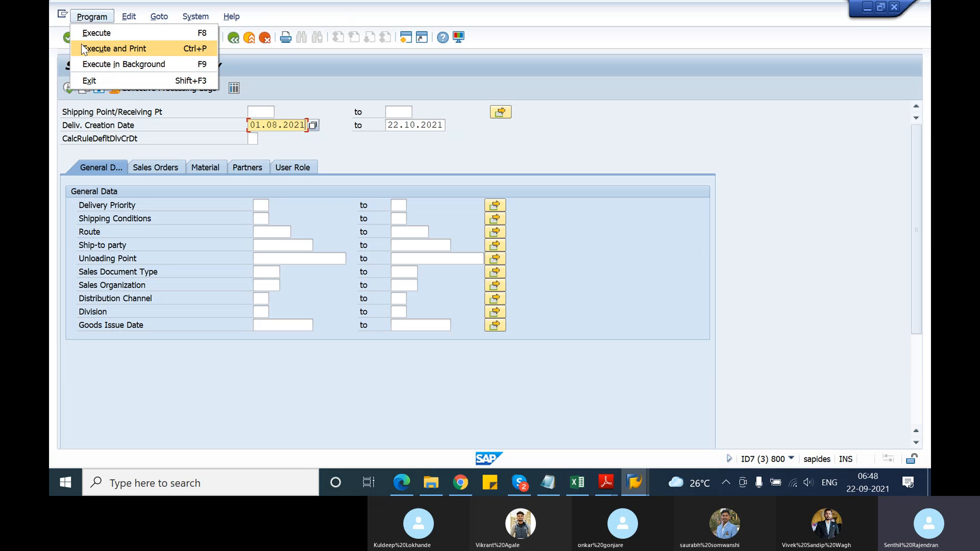
pyautogui.click(90, 65)
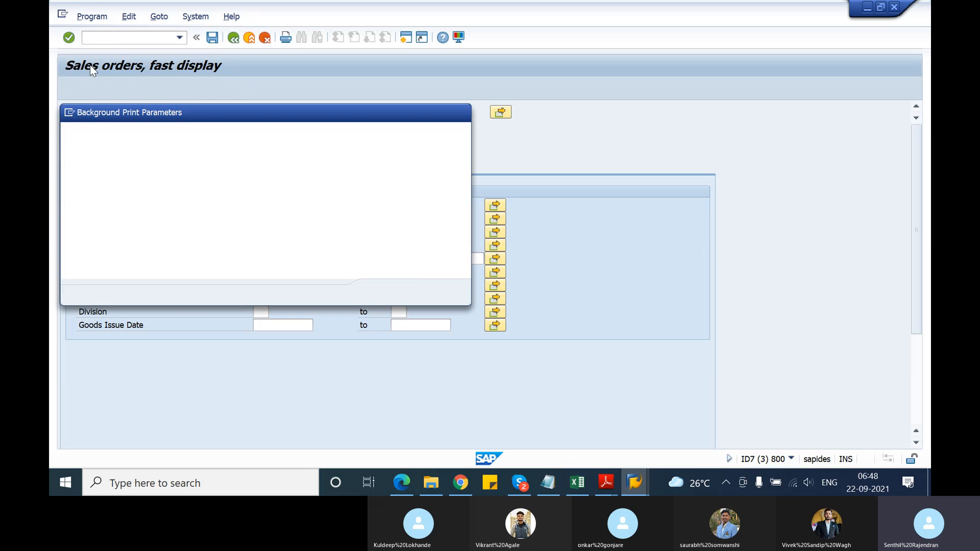
pyautogui.write('locl')
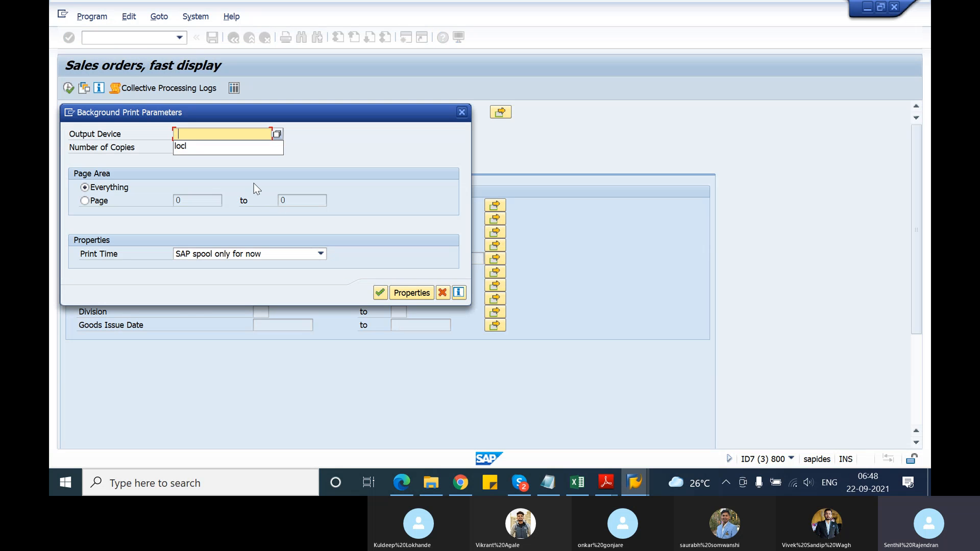
pyautogui.click(380, 293)
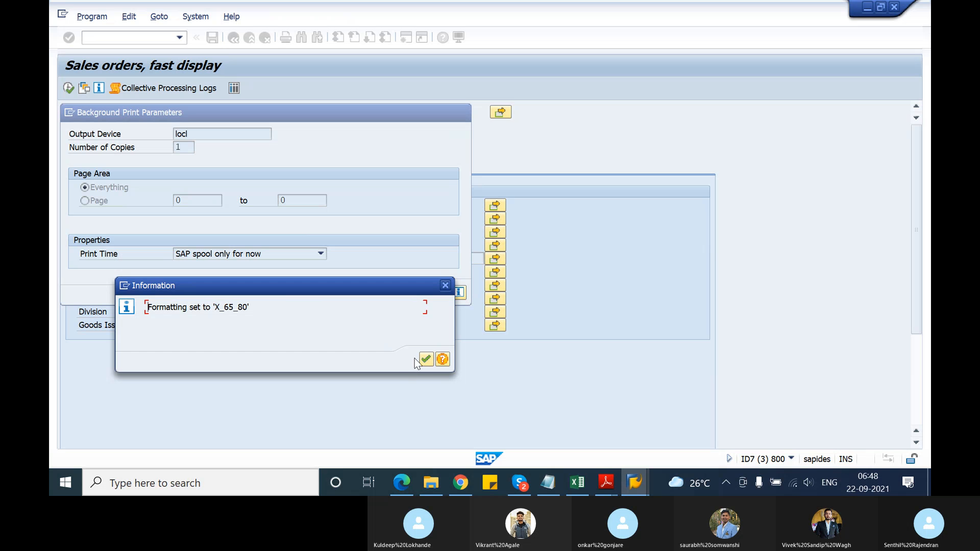
pyautogui.click(427, 360)
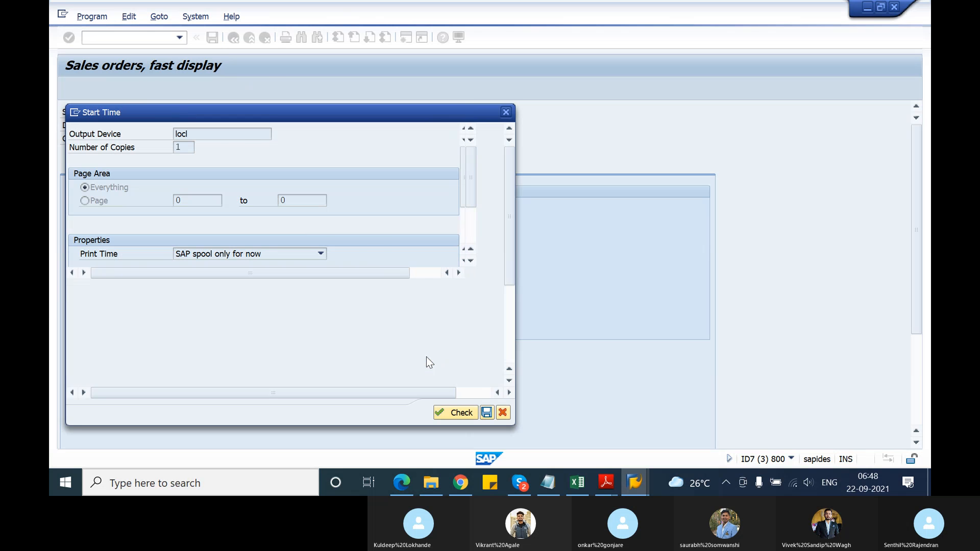
pyautogui.click(110, 148)
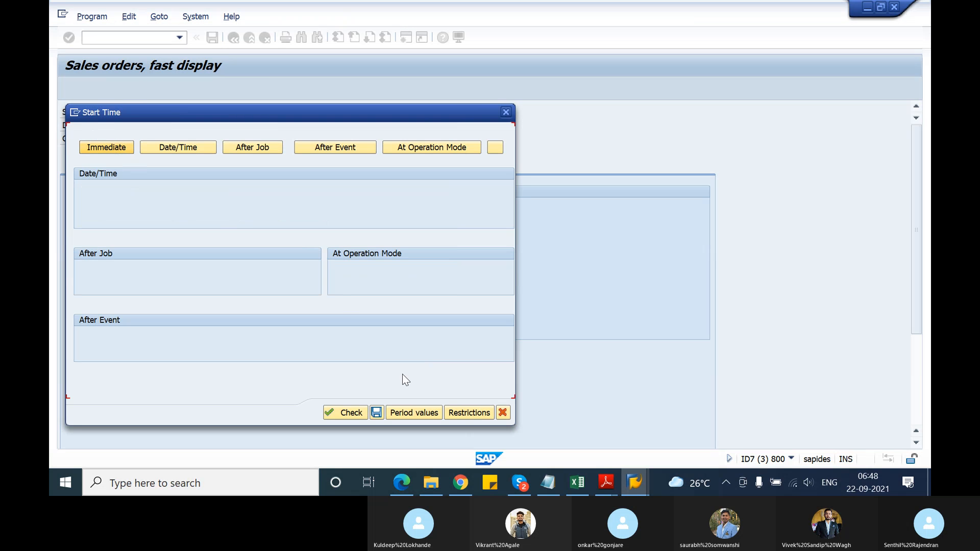
pyautogui.click(376, 412)
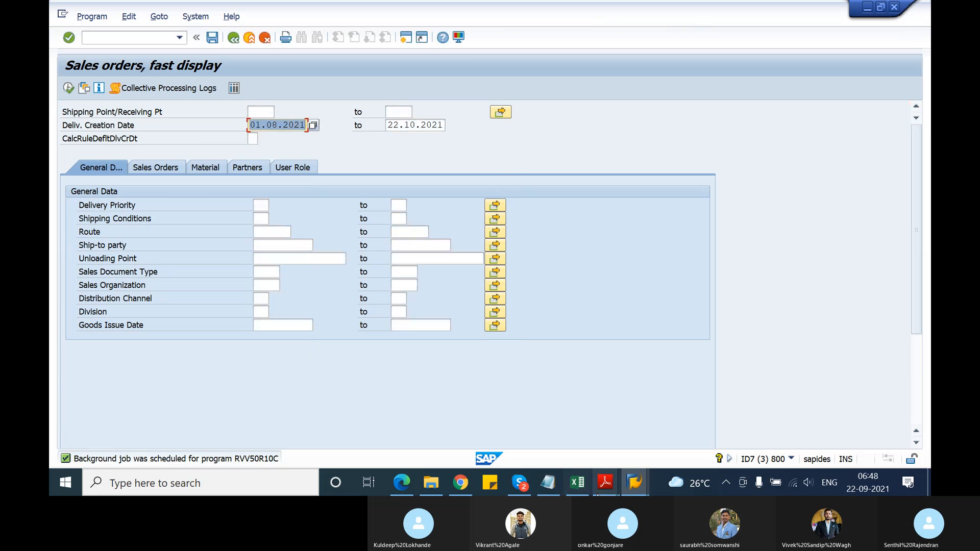
# Switch to the job overview, refresh it, display the spool contents of the newest RVV50R10C job, and return to the overview
pyautogui.moveTo(624, 479)
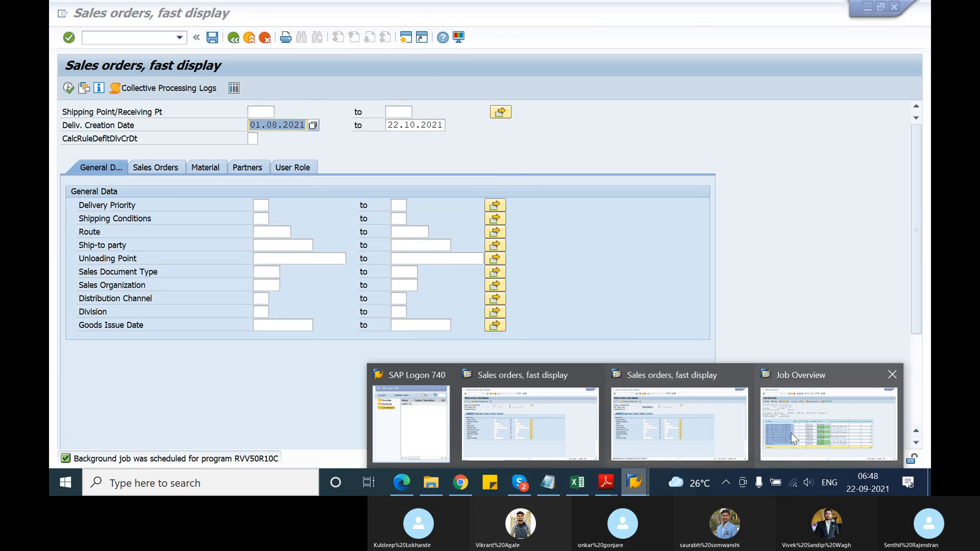
pyautogui.click(822, 408)
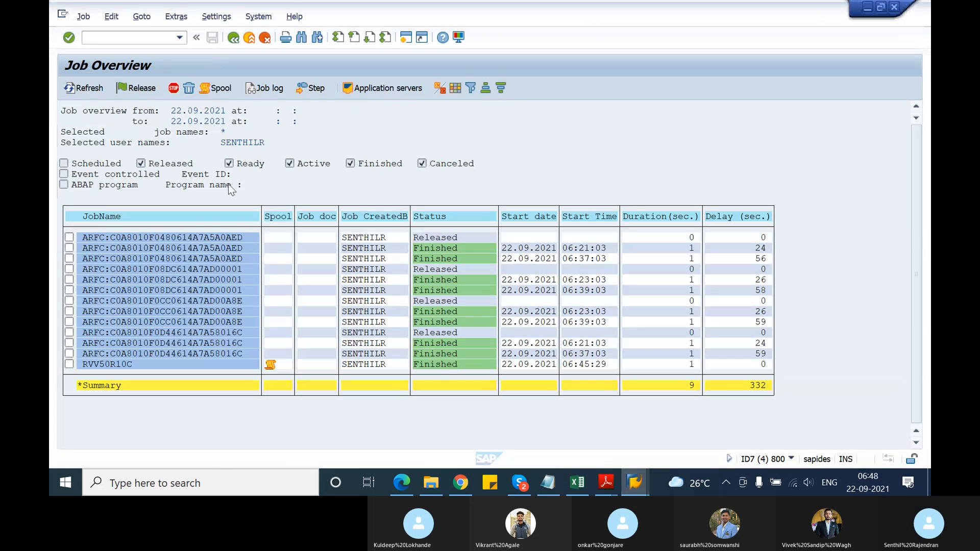
pyautogui.click(91, 88)
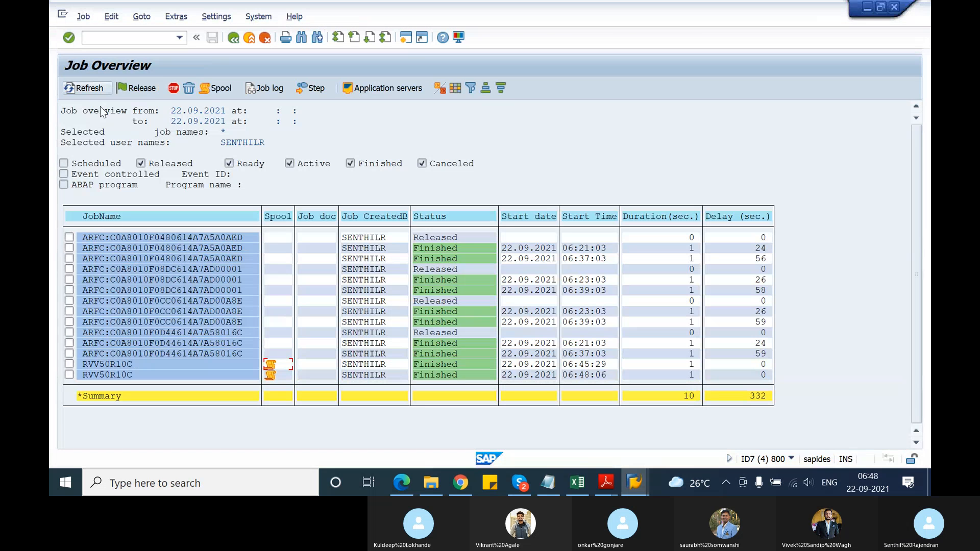
pyautogui.click(271, 376)
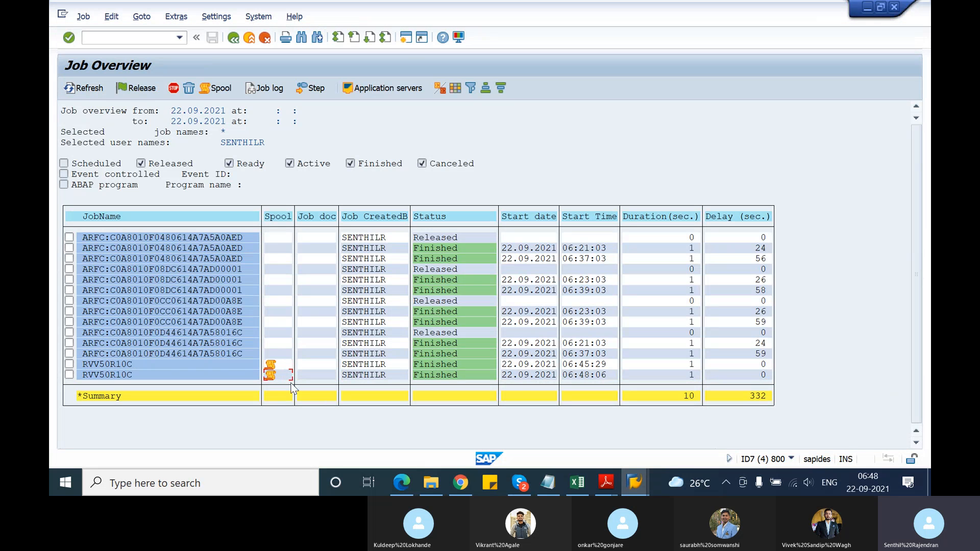
pyautogui.click(203, 88)
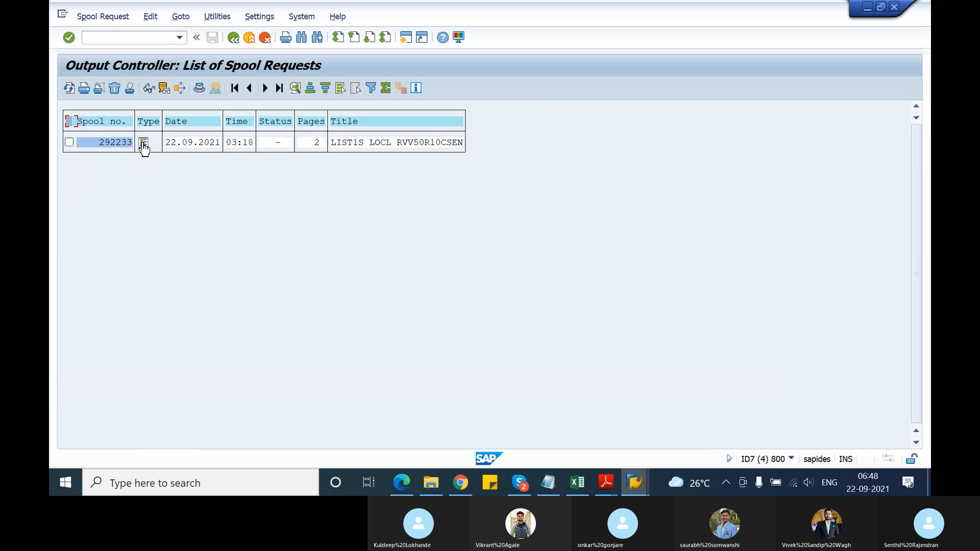
pyautogui.click(144, 146)
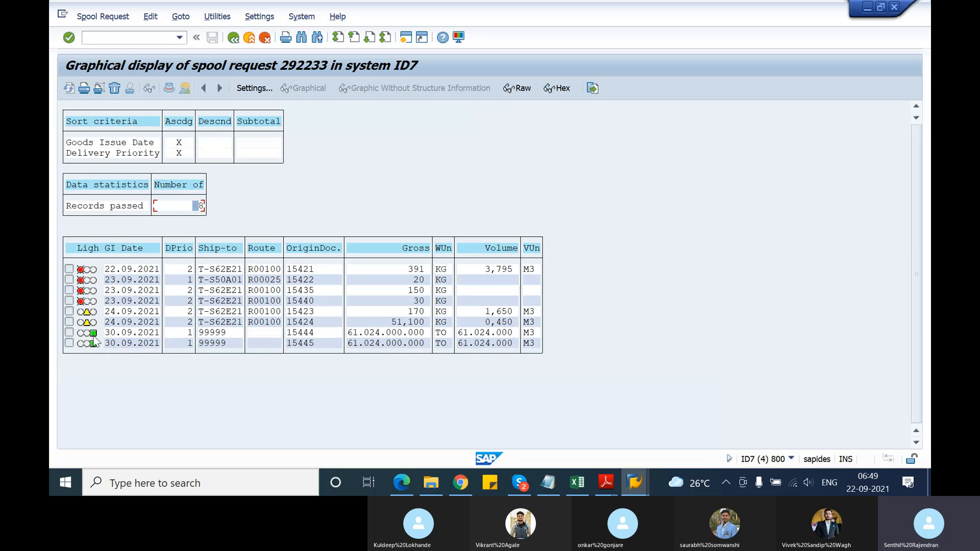
pyautogui.click(238, 39)
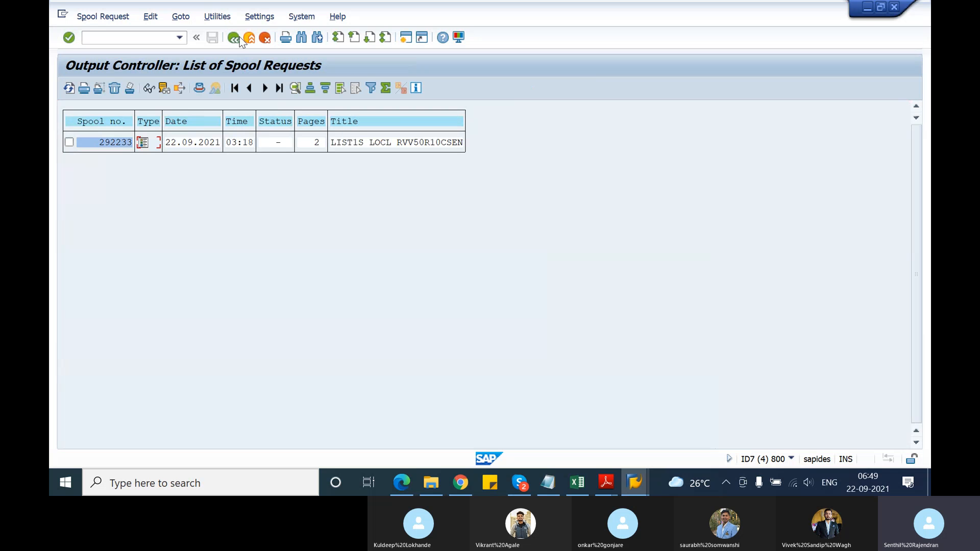
pyautogui.click(240, 39)
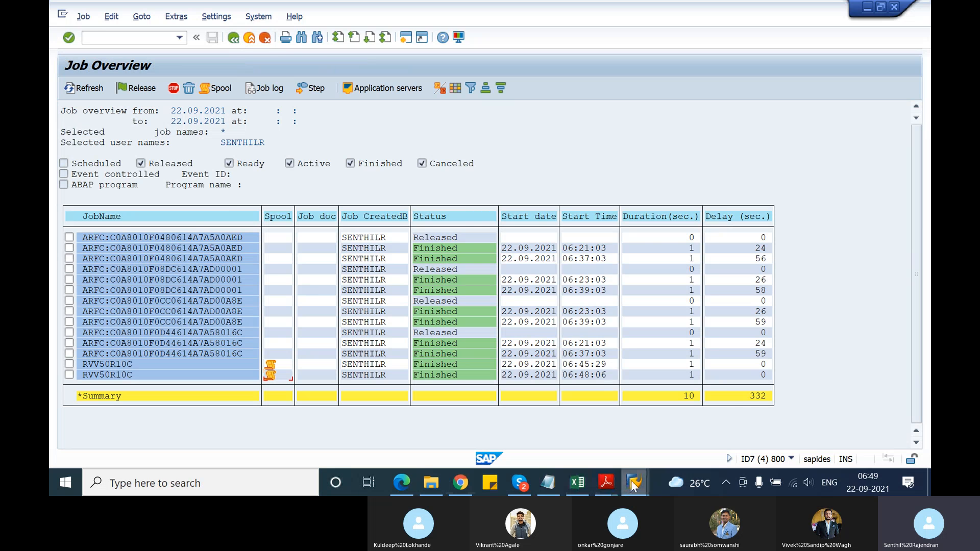
# In the sales orders fast display session, view the list profiles available for the user role, and return to the general data
pyautogui.moveTo(635, 482)
pyautogui.click(679, 423)
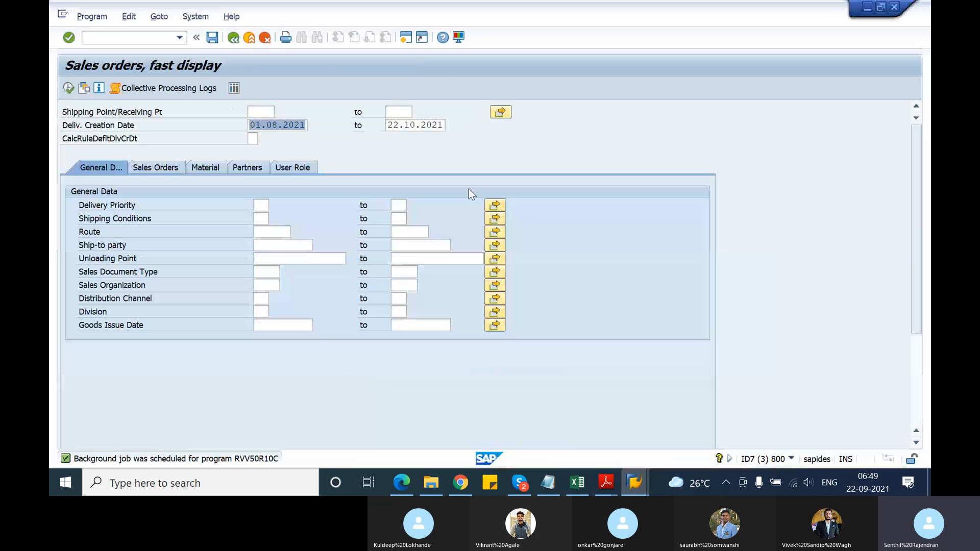
pyautogui.click(302, 167)
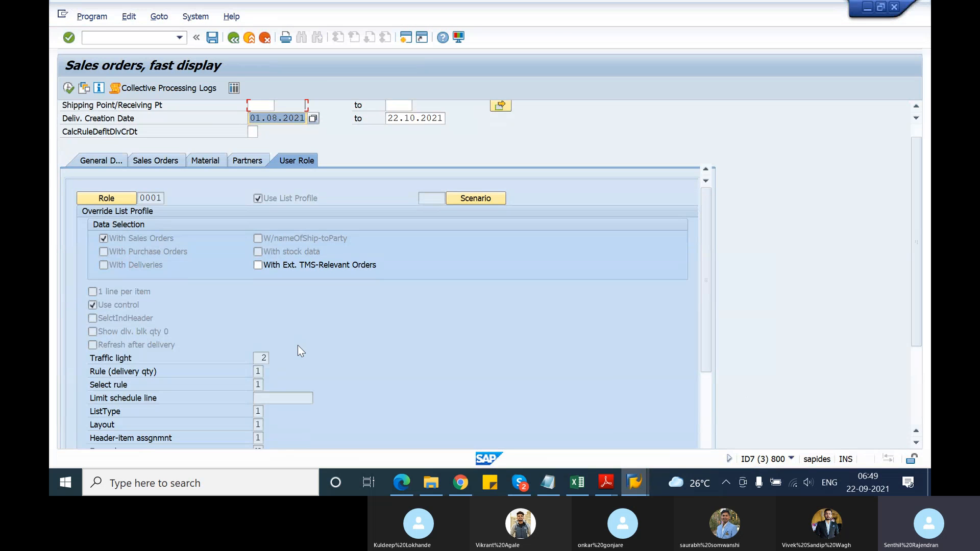
pyautogui.click(151, 184)
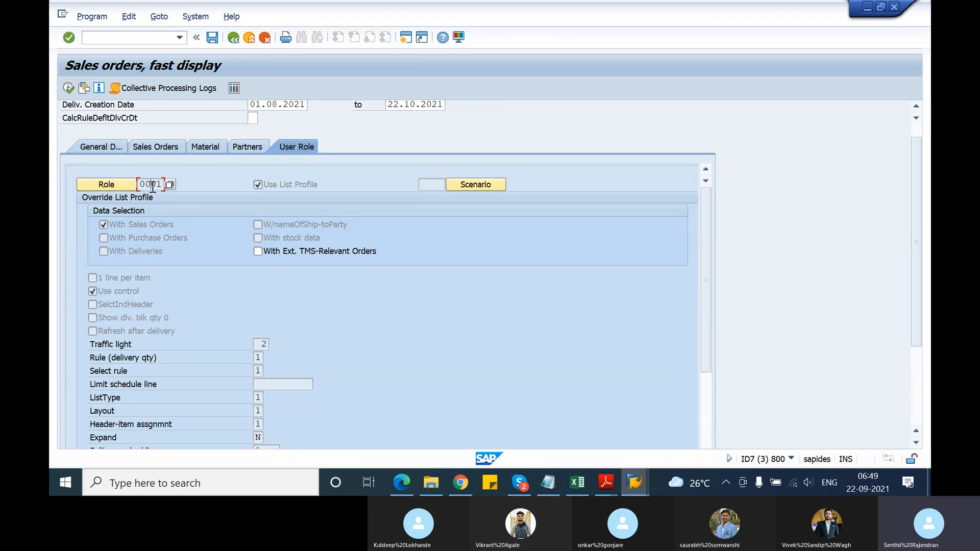
pyautogui.click(168, 184)
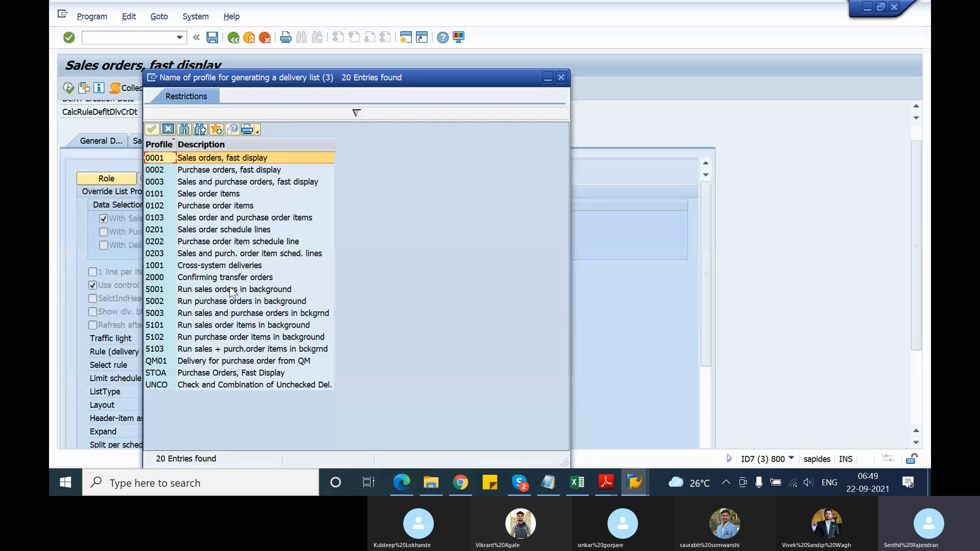
pyautogui.click(564, 76)
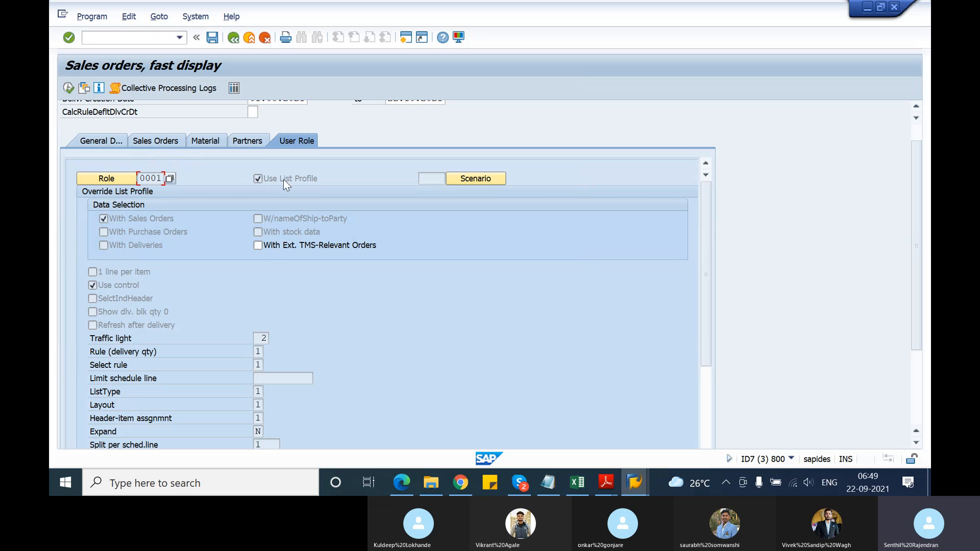
pyautogui.click(91, 140)
pyautogui.scroll(1, 345, 289)
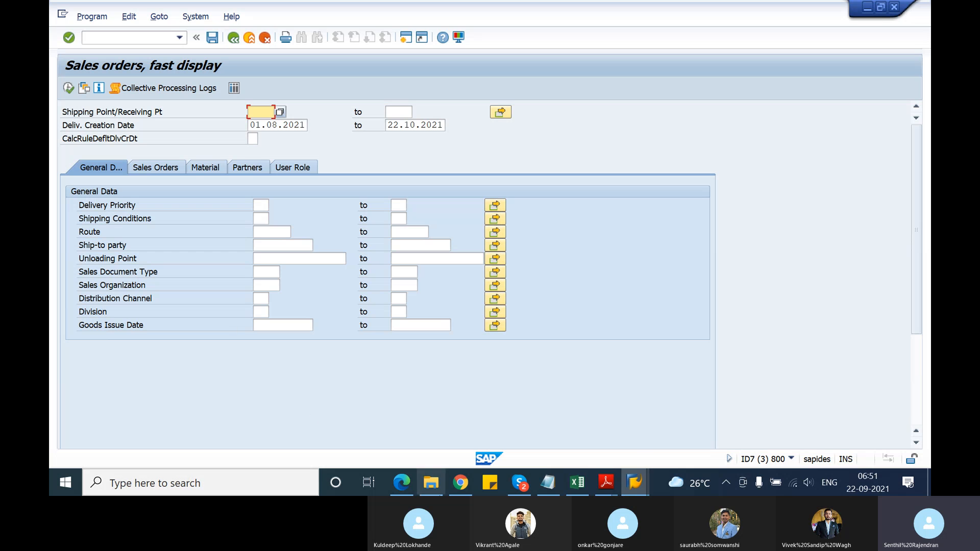
# Switch to TSCM60_1.pdf in Adobe Reader and read the lesson objectives and sources of information in Sales and Distribution
pyautogui.moveTo(604, 485)
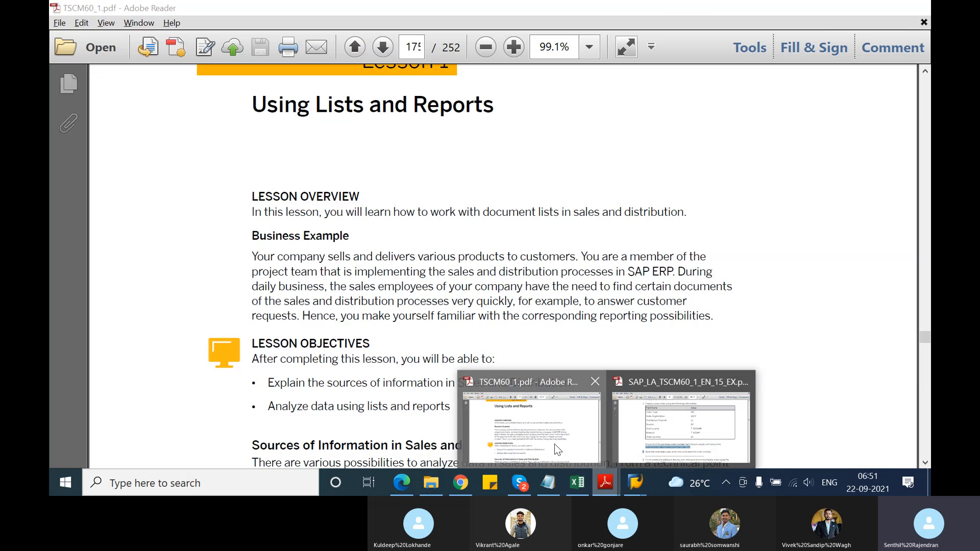
pyautogui.click(554, 444)
pyautogui.scroll(-6, 413, 291)
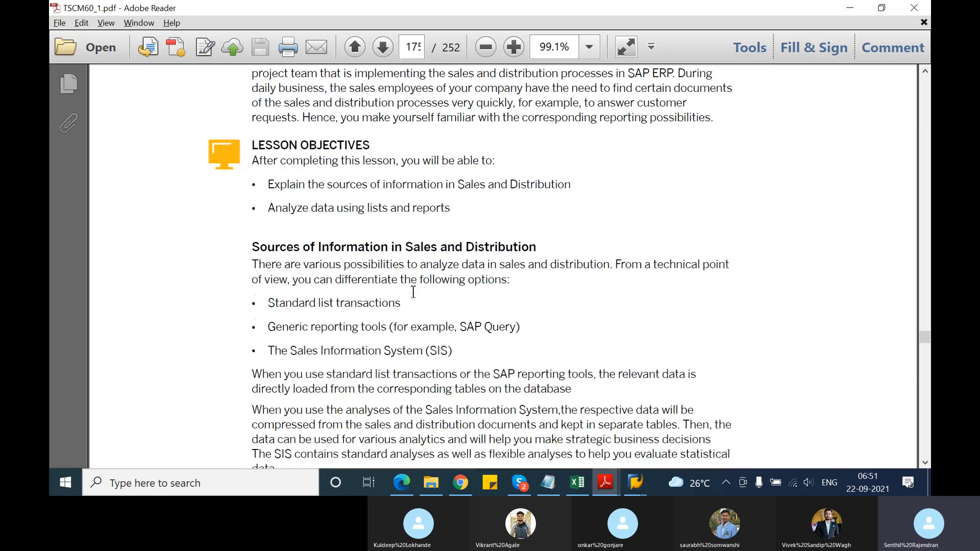
pyautogui.scroll(-2, 412, 292)
pyautogui.scroll(5, 413, 292)
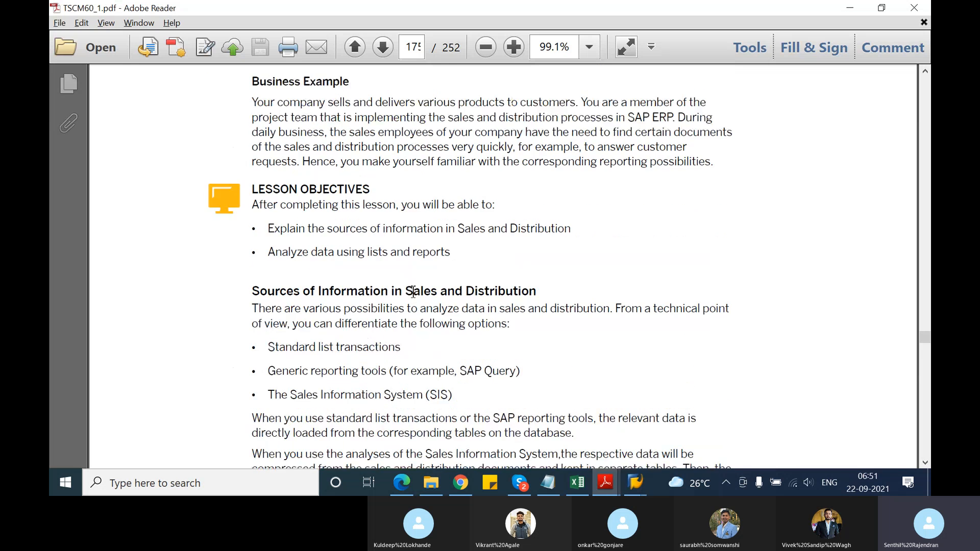
pyautogui.scroll(3, 414, 292)
pyautogui.scroll(-4, 414, 292)
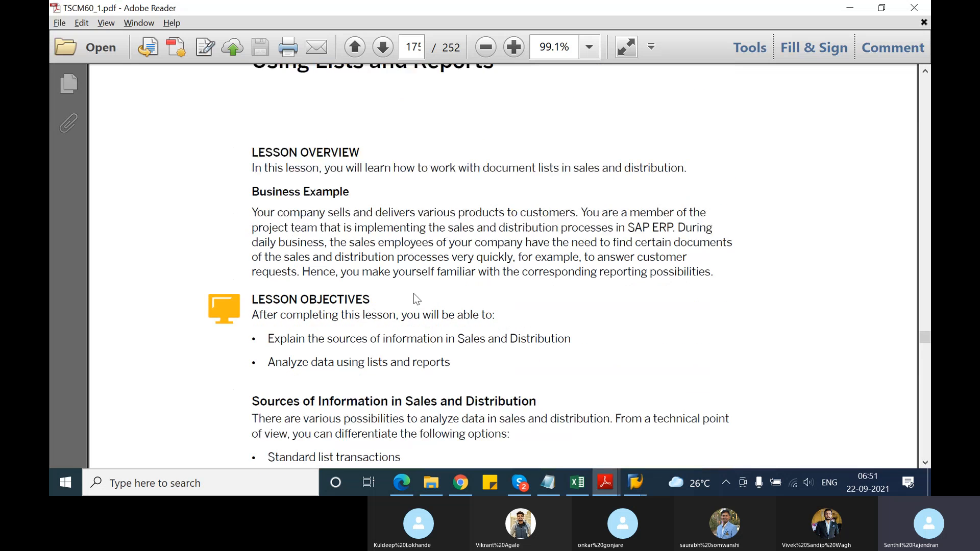
pyautogui.scroll(-4, 414, 291)
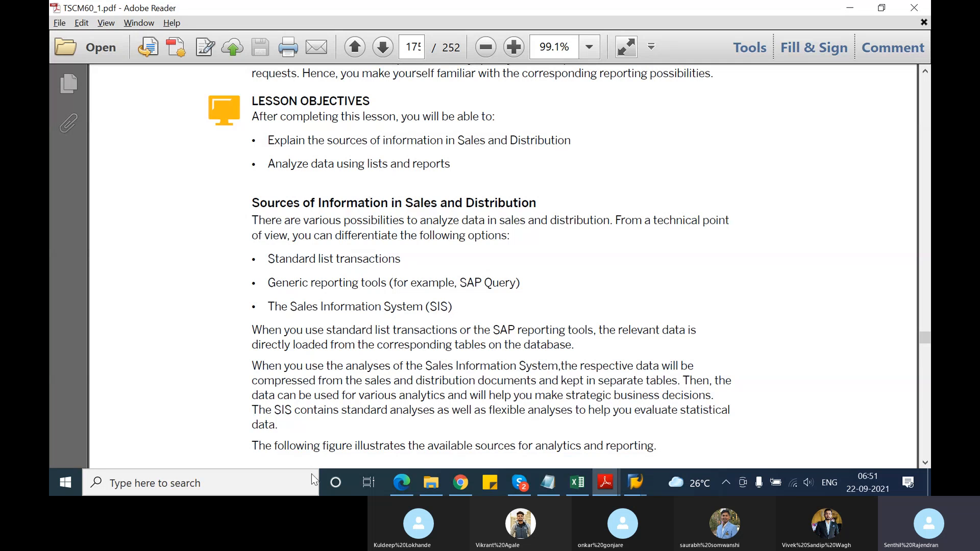
pyautogui.click(531, 475)
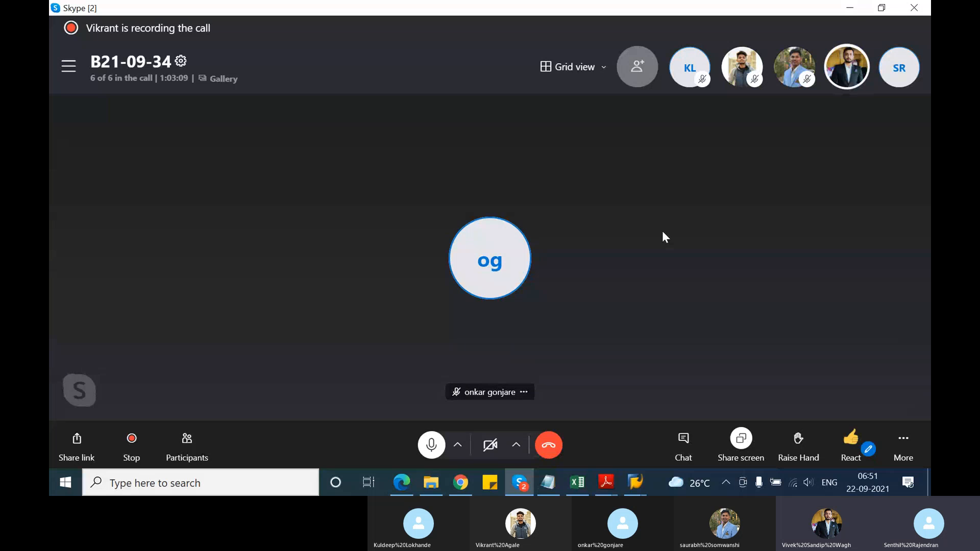
pyautogui.click(850, 9)
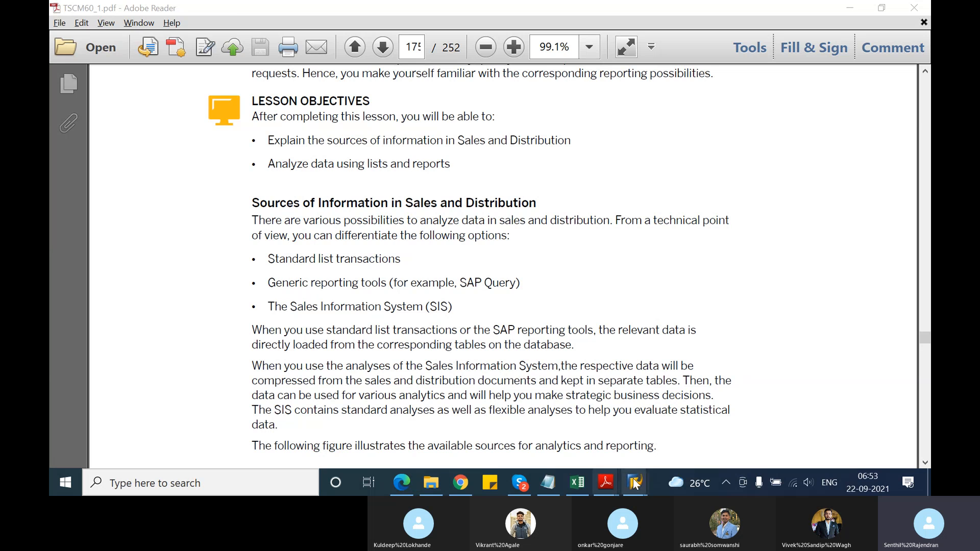
# Switch to the SAP sales orders session and run transaction VA05 to show the List of Sales Orders selection
pyautogui.moveTo(635, 484)
pyautogui.click(658, 409)
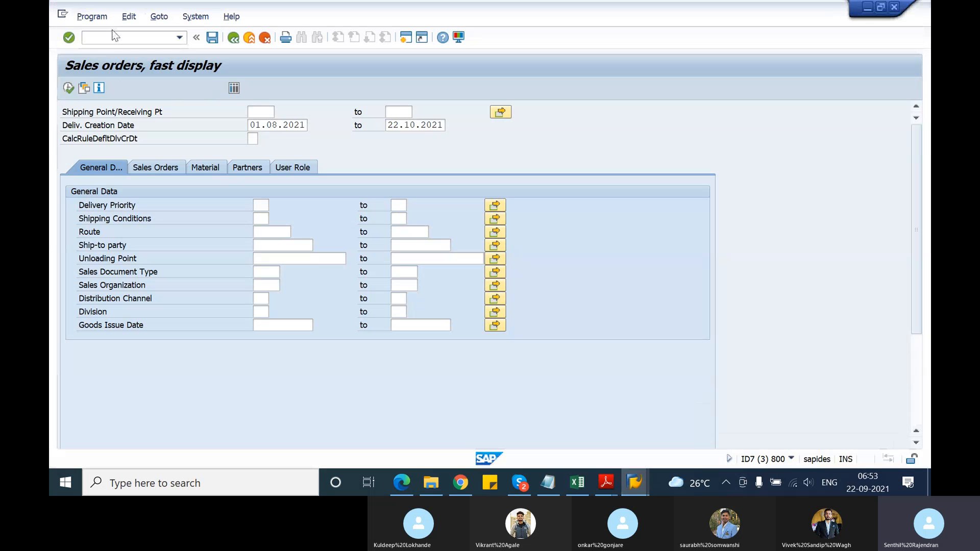
pyautogui.write('/nv')
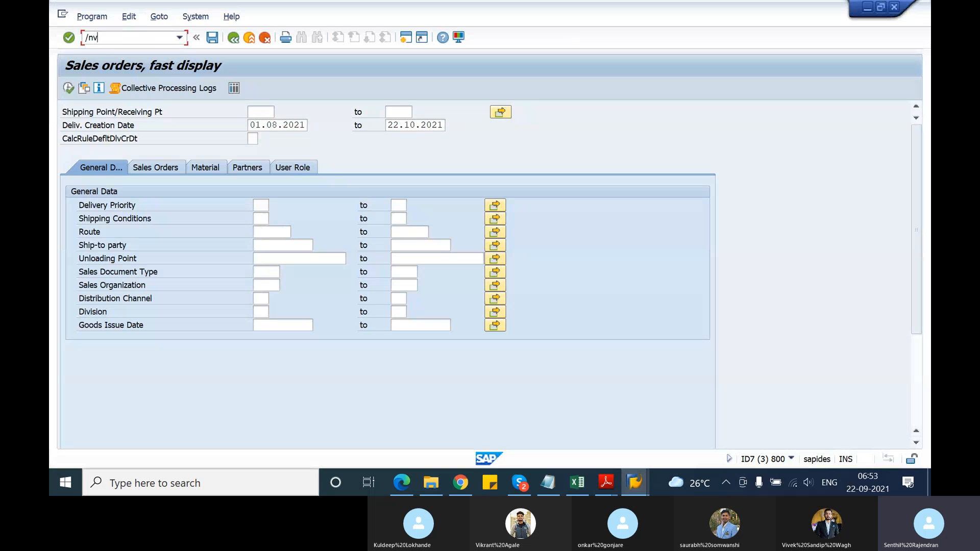
pyautogui.write('a05')
pyautogui.press('Return')
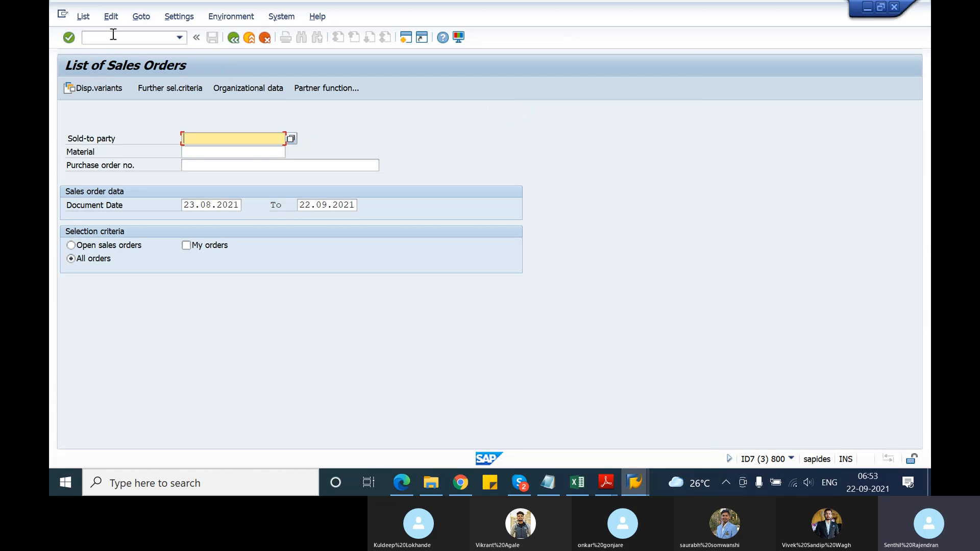
# Return to SAP Easy Access and expand Logistics, Sales and Distribution, and Sales in the SAP Menu
pyautogui.click(100, 35)
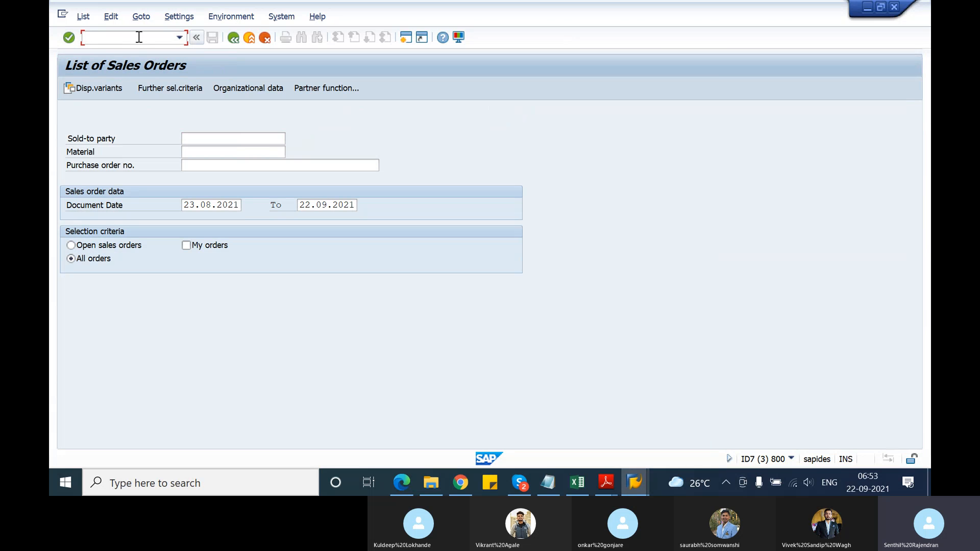
pyautogui.write('/n')
pyautogui.press('Return')
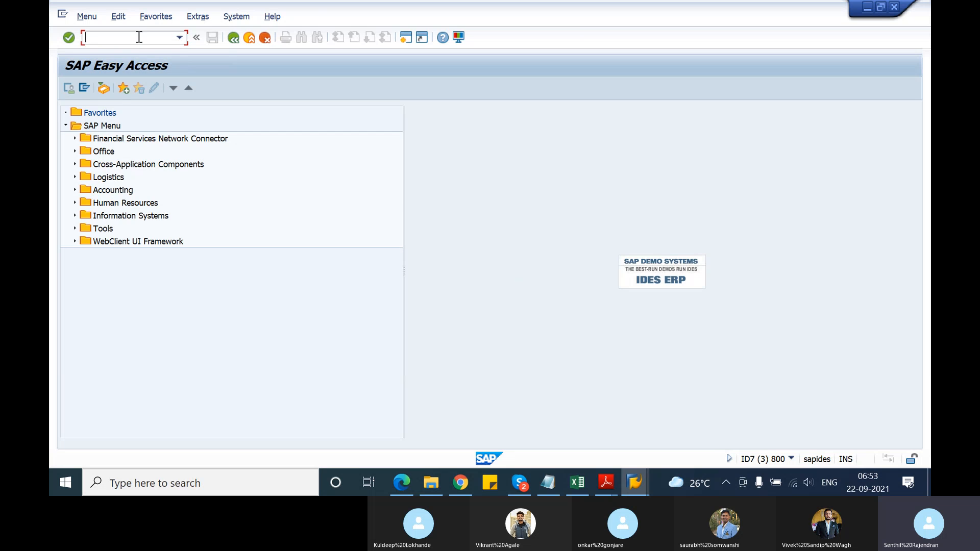
pyautogui.click(74, 177)
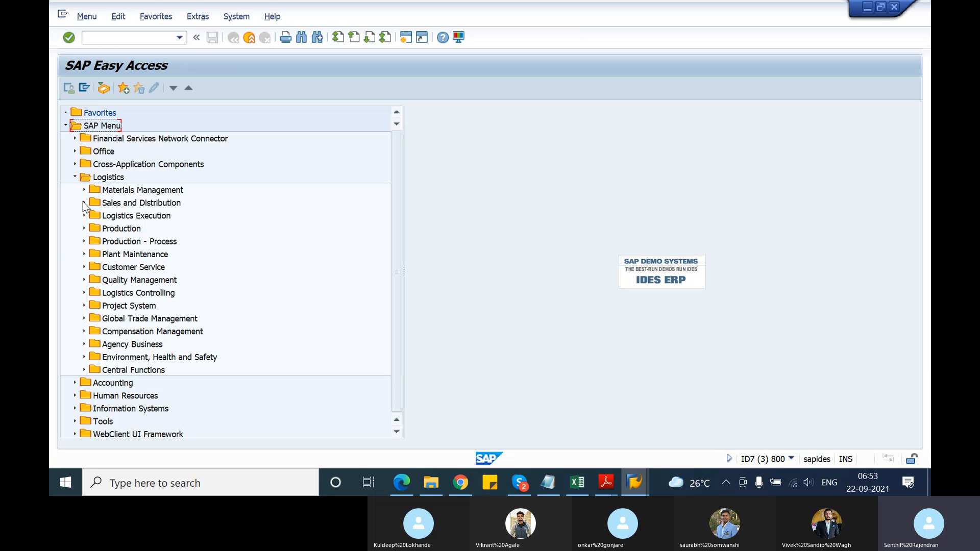
pyautogui.click(84, 203)
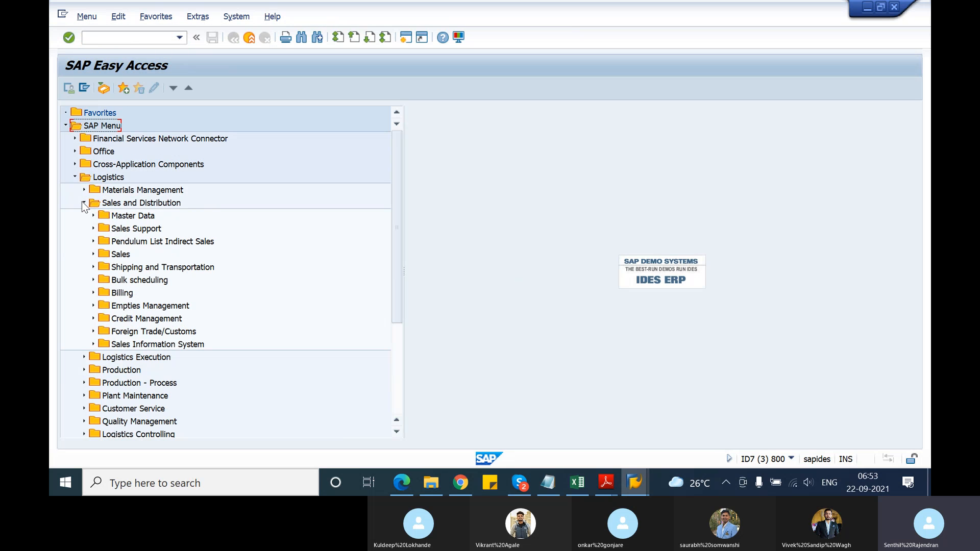
pyautogui.click(94, 254)
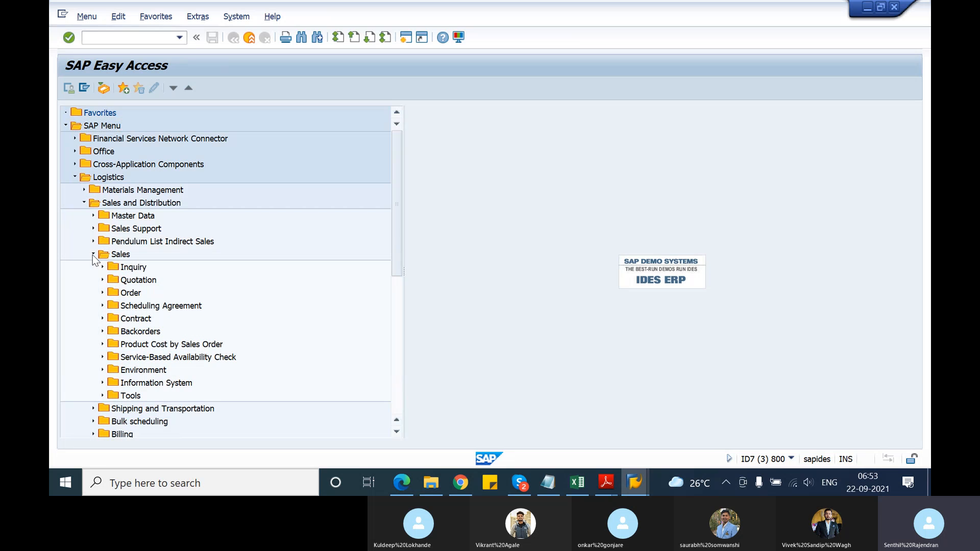
# Look through the Order, Environment and Tools folders under Sales for the list reports, collapsing each again
pyautogui.click(102, 293)
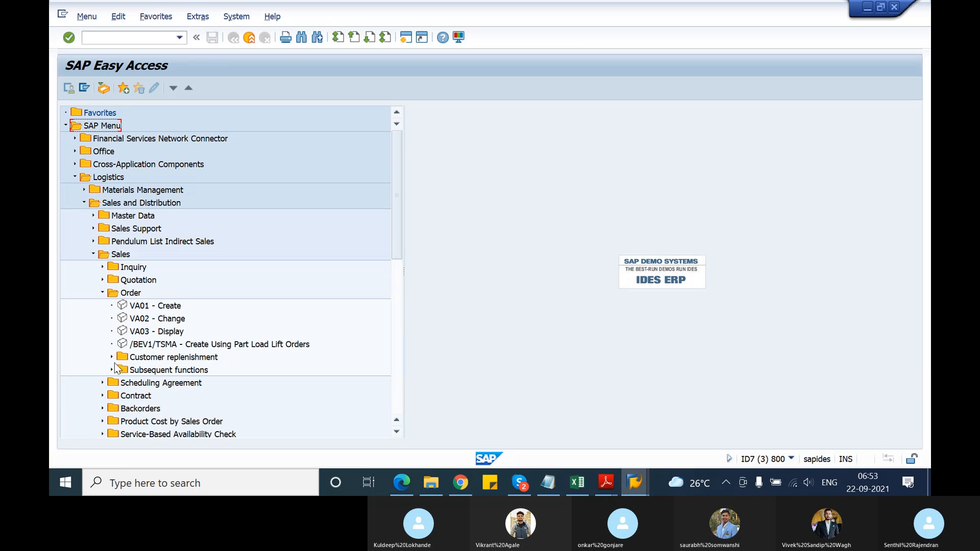
pyautogui.scroll(-3, 113, 366)
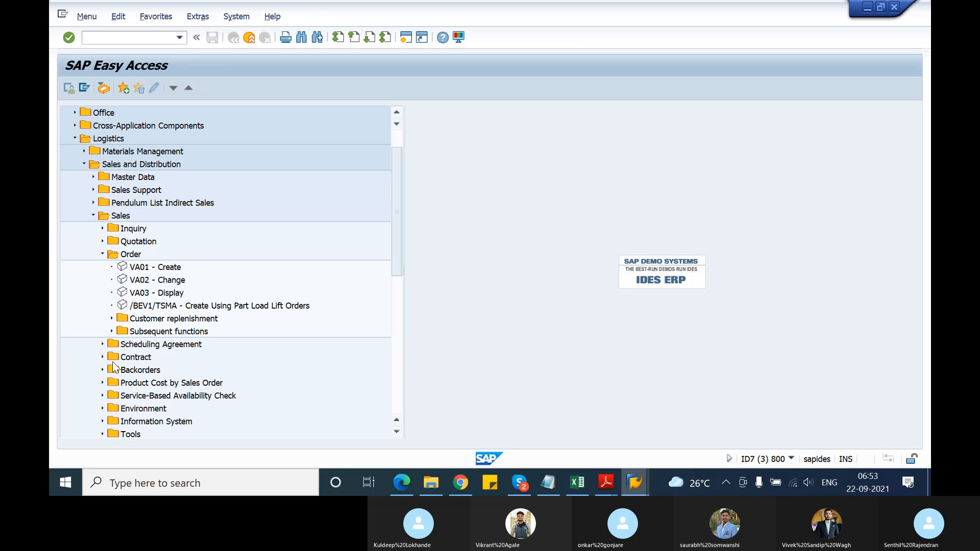
pyautogui.click(103, 255)
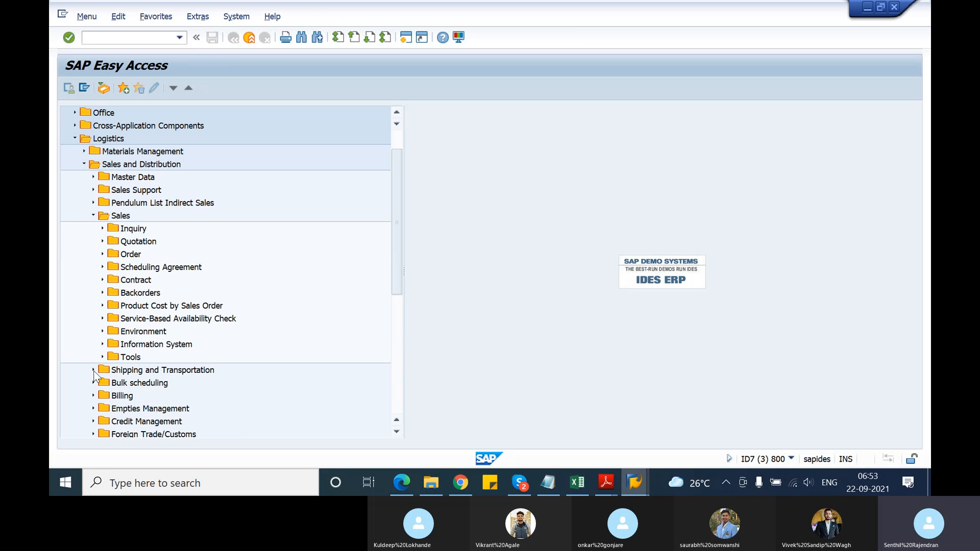
pyautogui.click(102, 331)
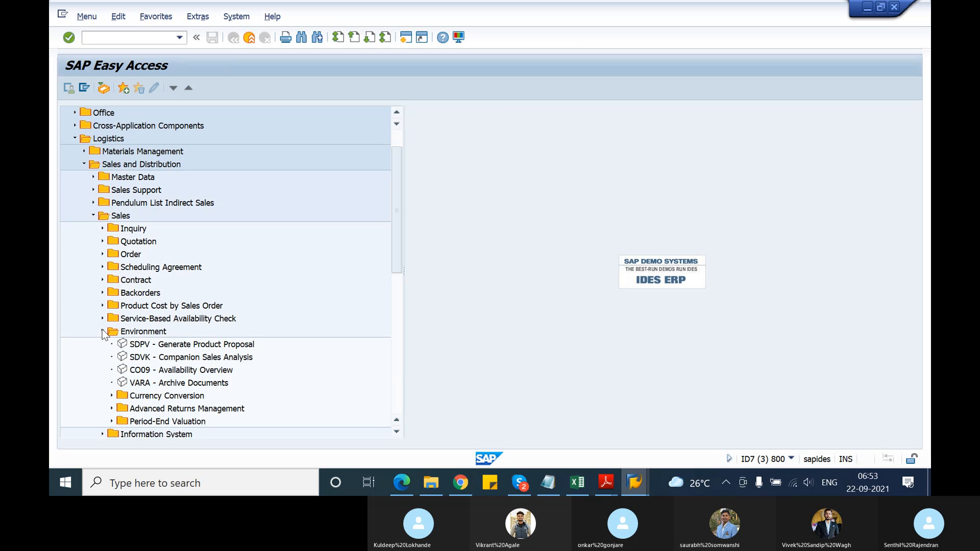
pyautogui.click(102, 331)
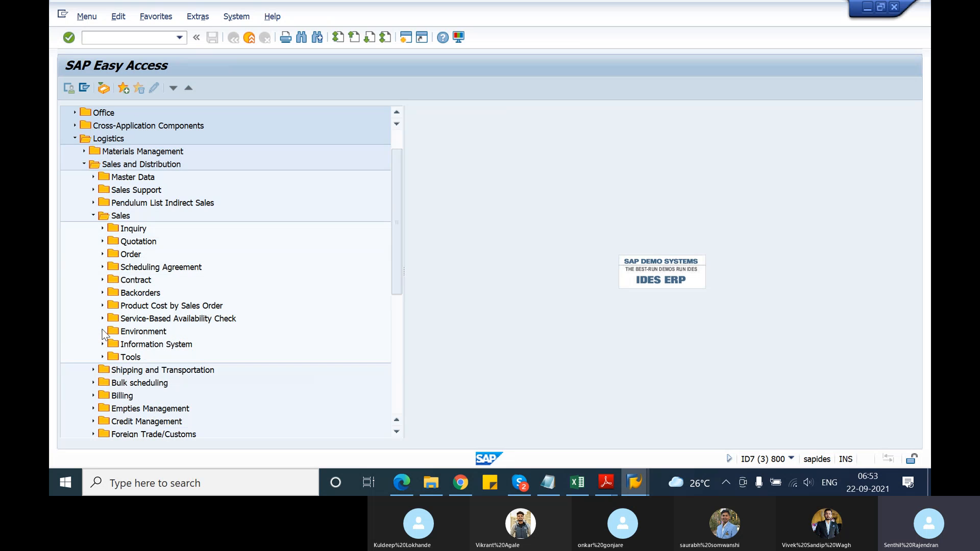
pyautogui.click(104, 357)
pyautogui.click(103, 357)
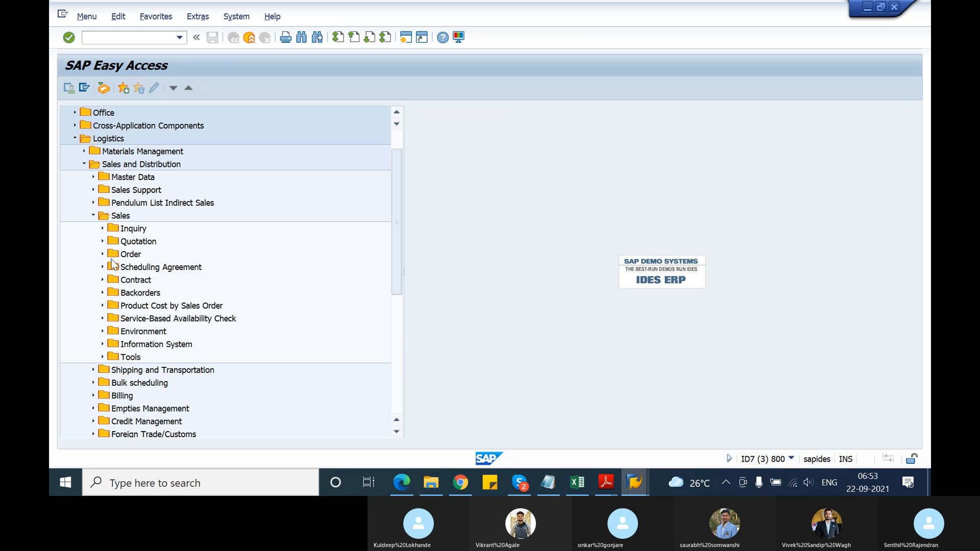
# Expand Sales Information System and look through its Standard Analyses and Flexible Analyses folders, including Evaluation
pyautogui.scroll(-2, 112, 263)
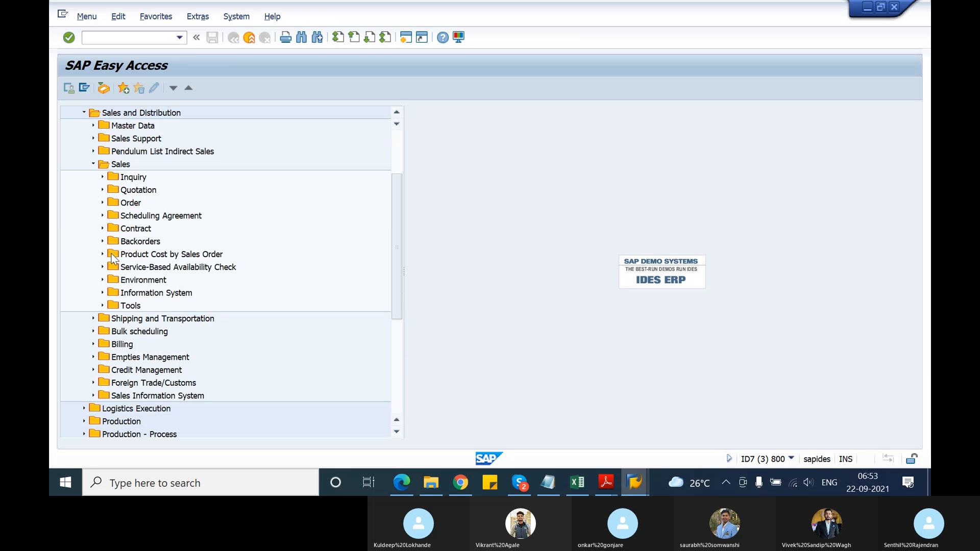
pyautogui.click(94, 396)
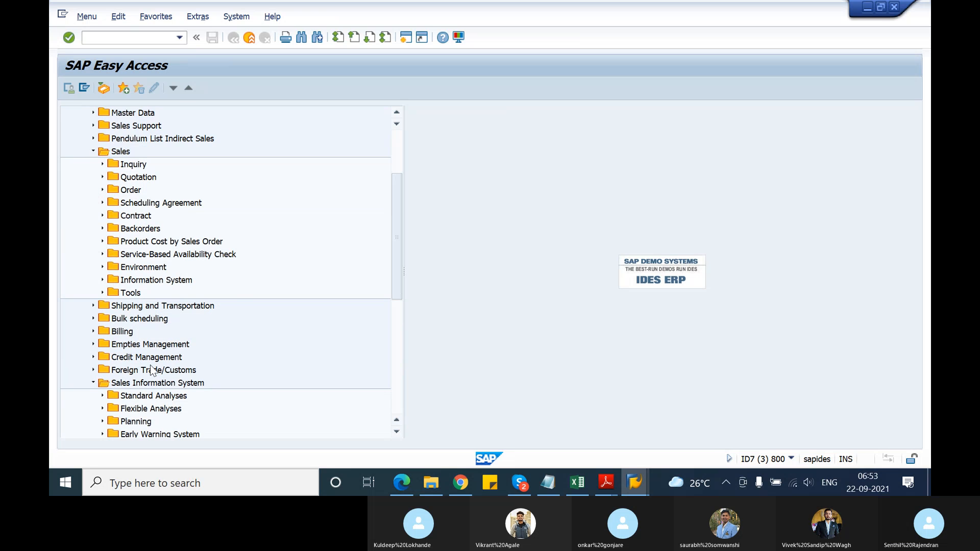
pyautogui.scroll(-3, 152, 370)
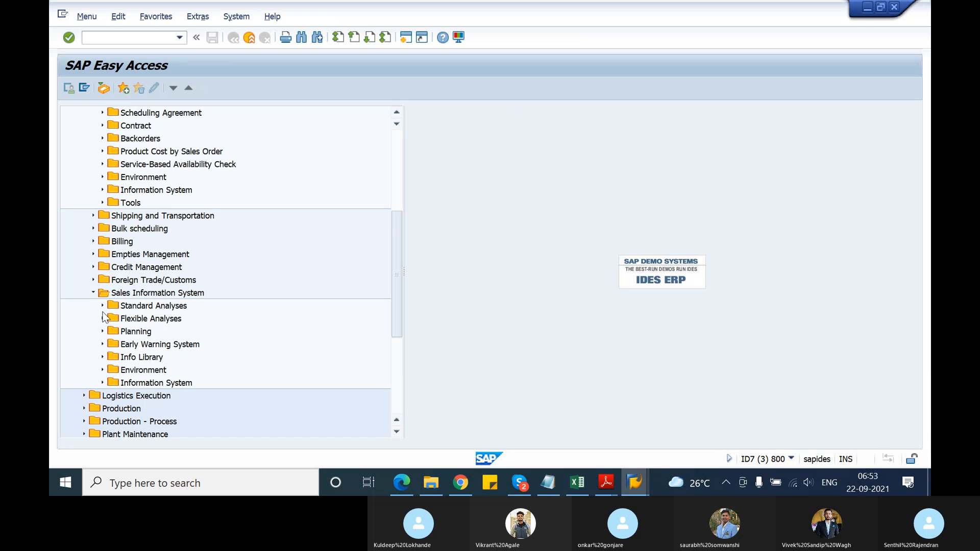
pyautogui.click(103, 306)
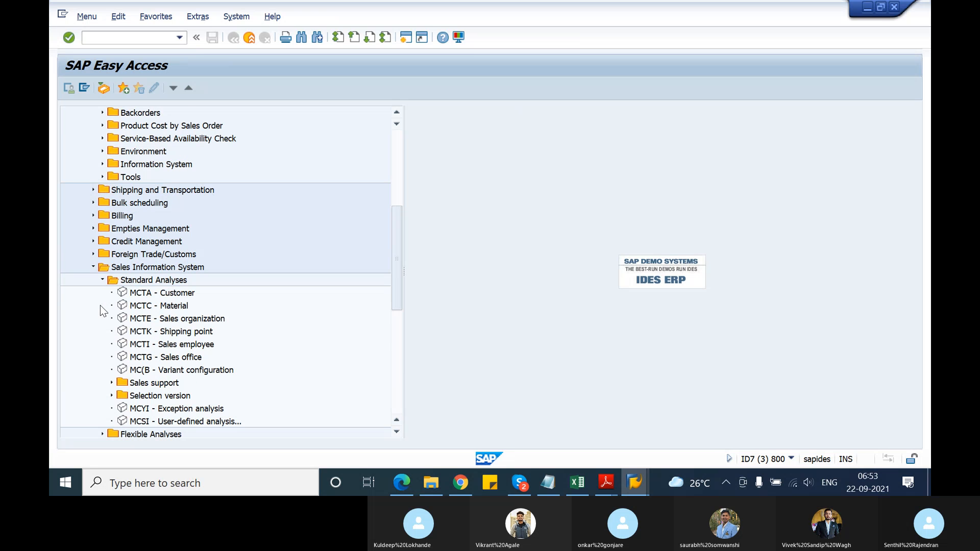
pyautogui.click(103, 280)
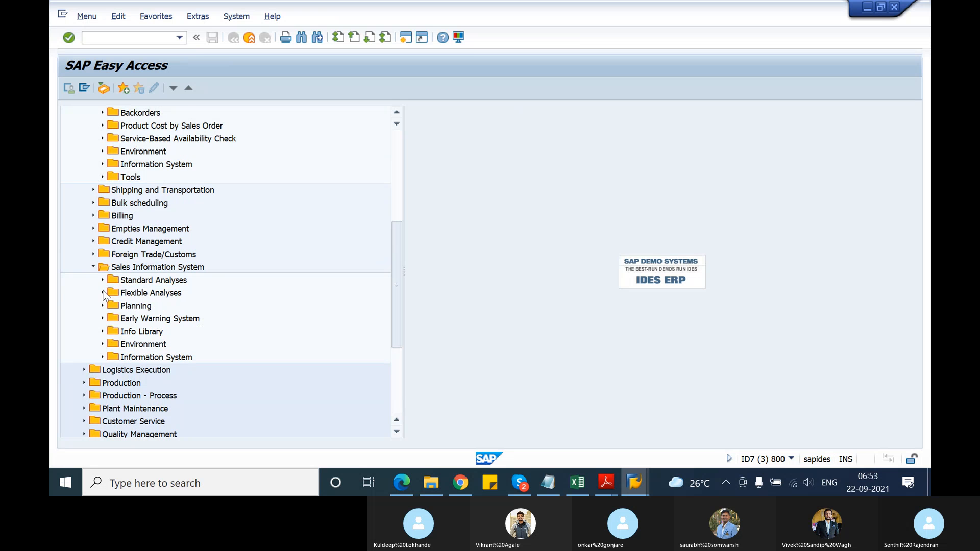
pyautogui.click(103, 293)
pyautogui.click(111, 306)
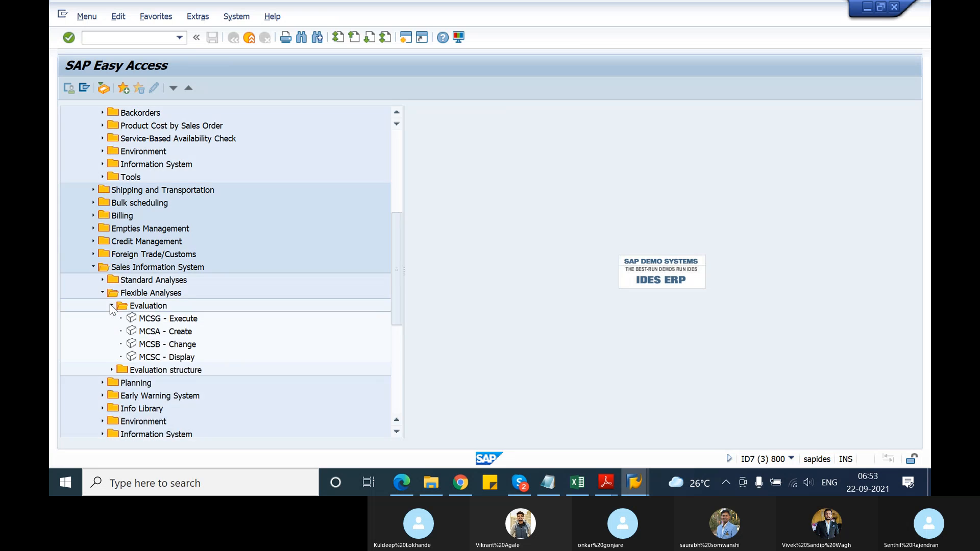
pyautogui.click(111, 306)
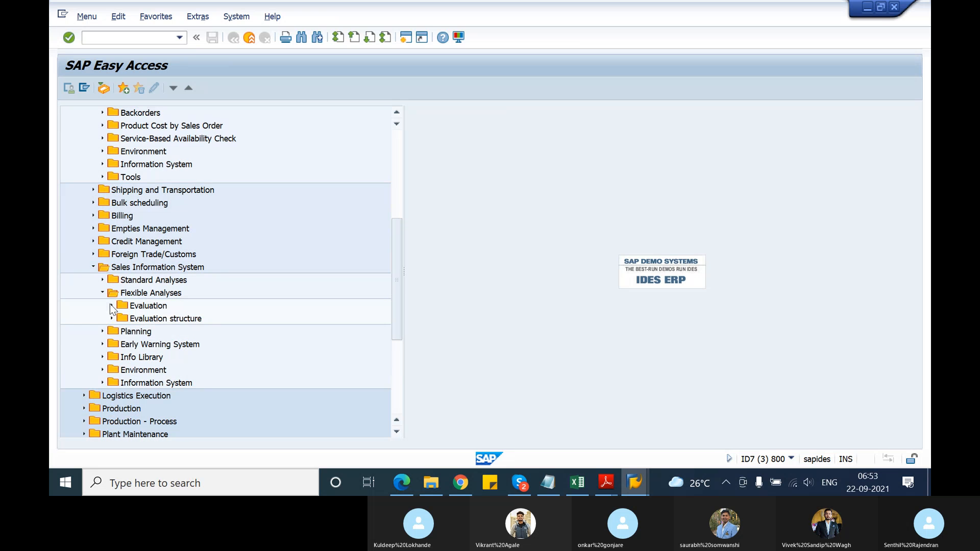
# Expand Environment and Information System under Sales Information System, and check the Customer and Material report folders
pyautogui.click(102, 370)
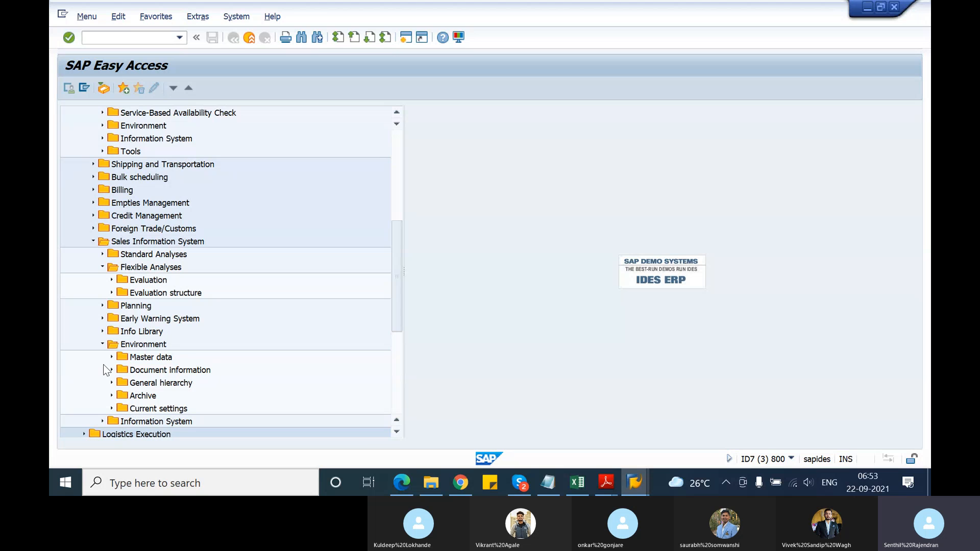
pyautogui.scroll(-2, 106, 369)
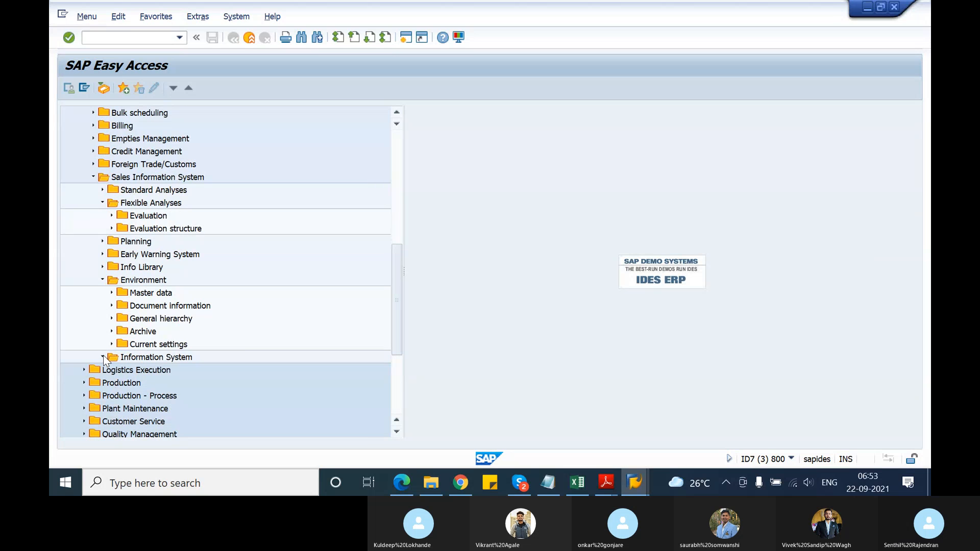
pyautogui.click(102, 357)
pyautogui.scroll(-2, 106, 360)
pyautogui.click(112, 331)
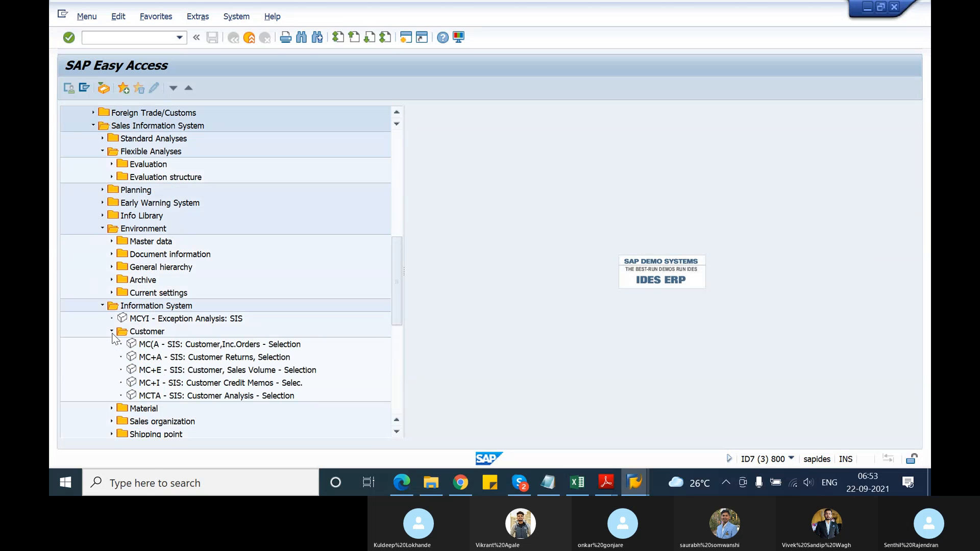
pyautogui.click(111, 332)
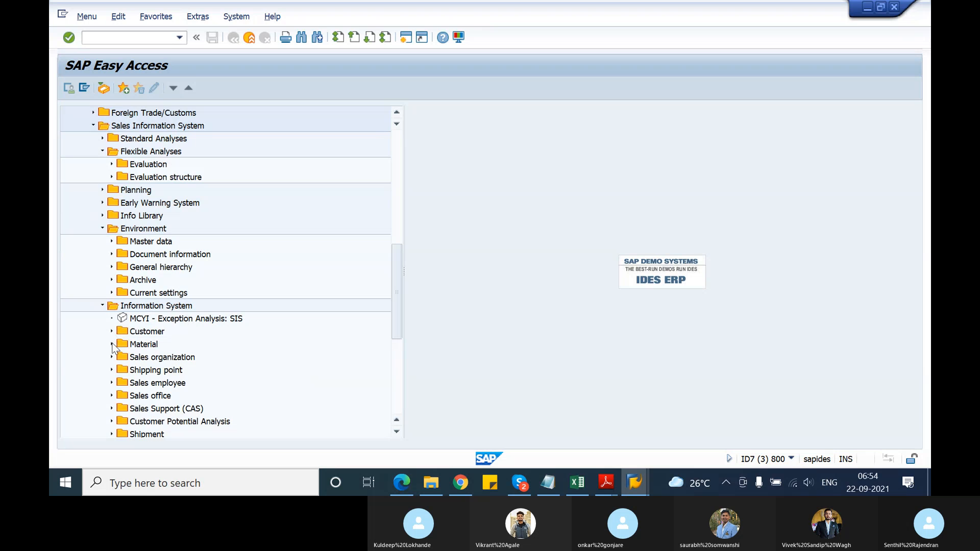
pyautogui.click(112, 344)
pyautogui.click(112, 344)
# Check the report folders from Sales organization through Customer Potential Analysis under Information System, collapsing each again
pyautogui.scroll(-2, 116, 391)
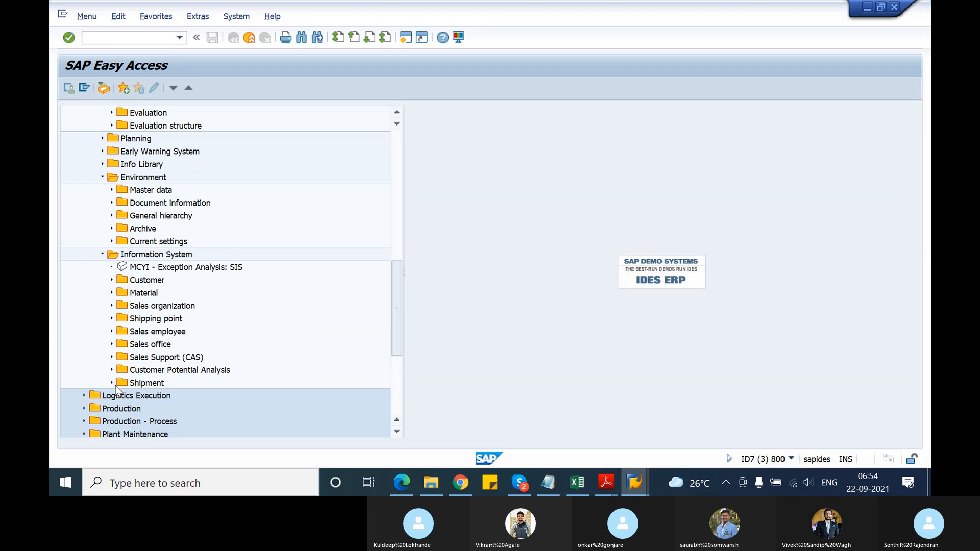
pyautogui.click(112, 306)
pyautogui.click(112, 306)
pyautogui.click(111, 319)
pyautogui.click(112, 319)
pyautogui.click(112, 332)
pyautogui.click(112, 332)
pyautogui.click(112, 344)
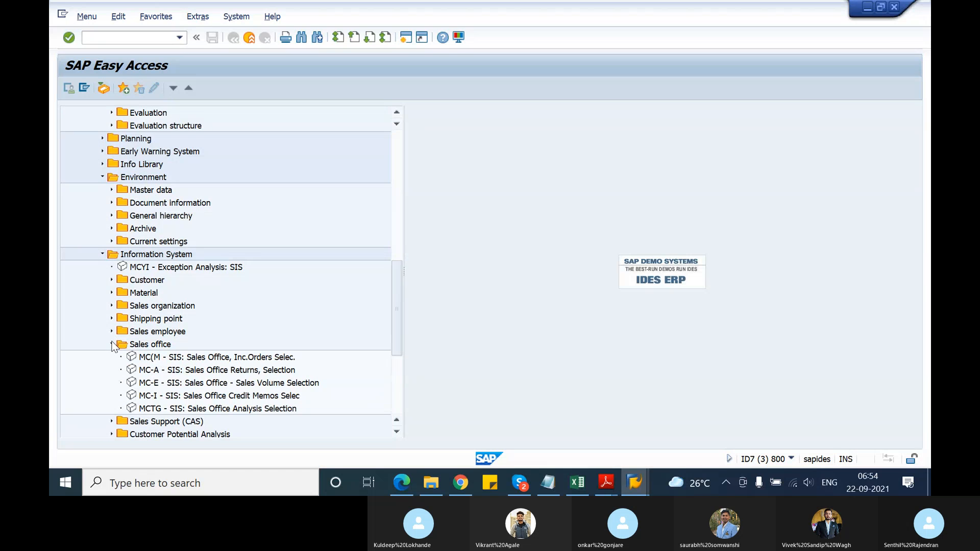
pyautogui.click(112, 345)
pyautogui.click(112, 358)
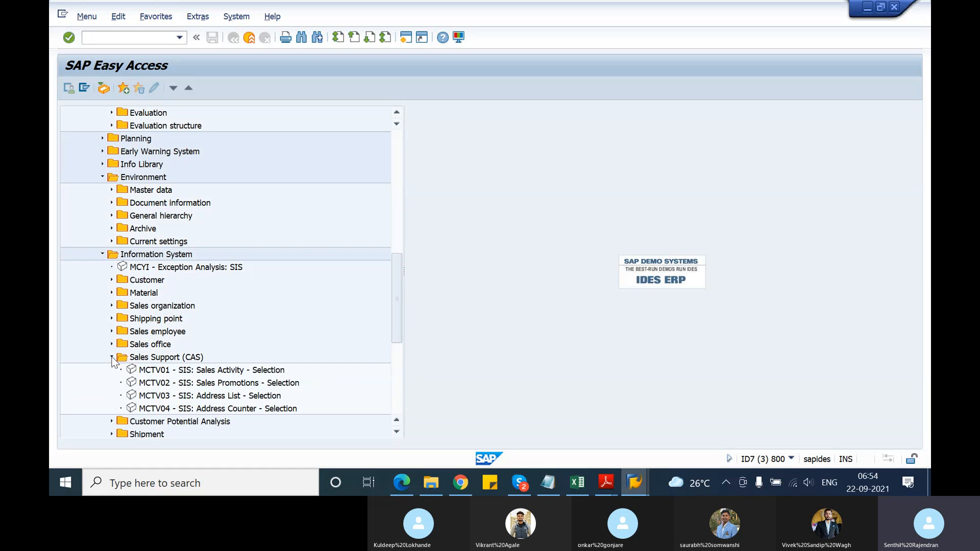
pyautogui.click(112, 357)
pyautogui.click(112, 370)
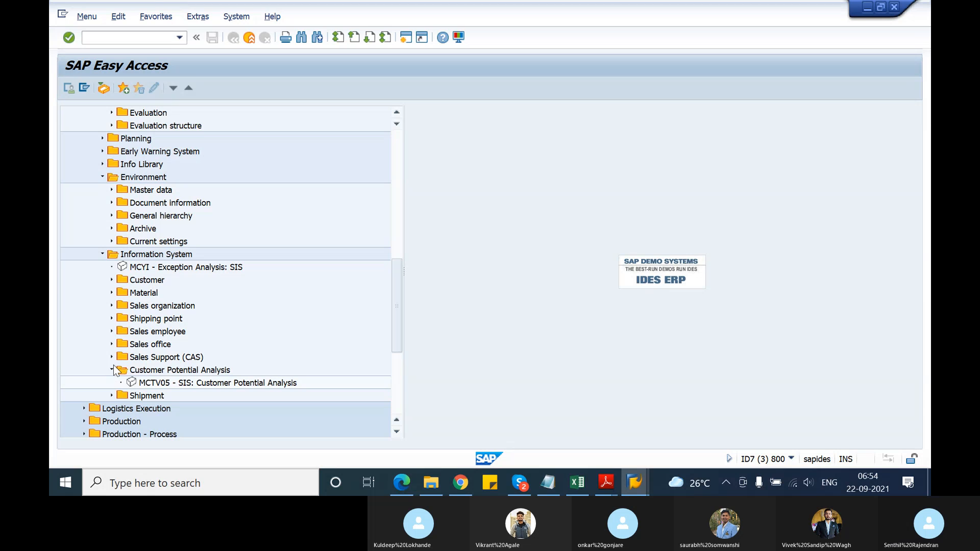
pyautogui.click(112, 370)
# Go back to the Sales folder and expand Order with its Subsequent functions and all Customer replenishment subfolders
pyautogui.scroll(7, 125, 310)
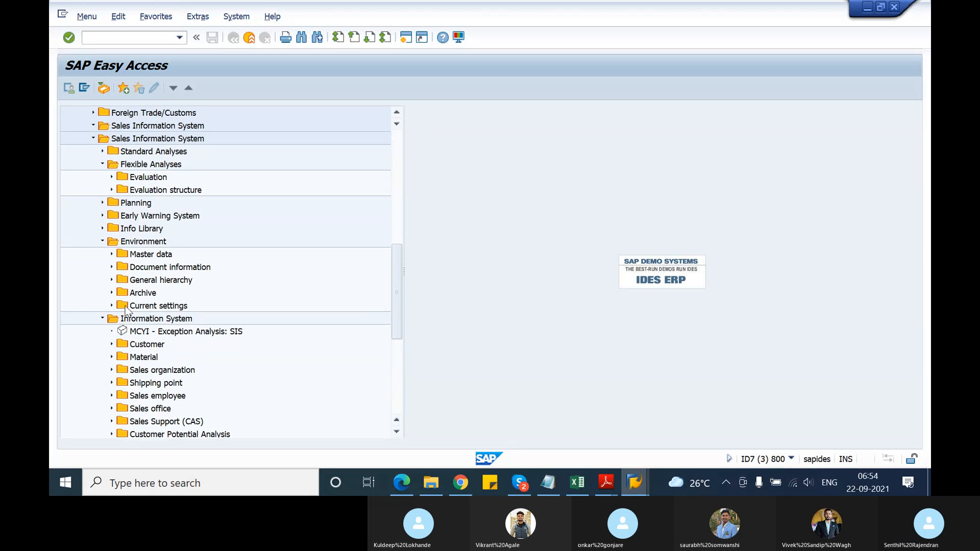
pyautogui.scroll(2, 125, 310)
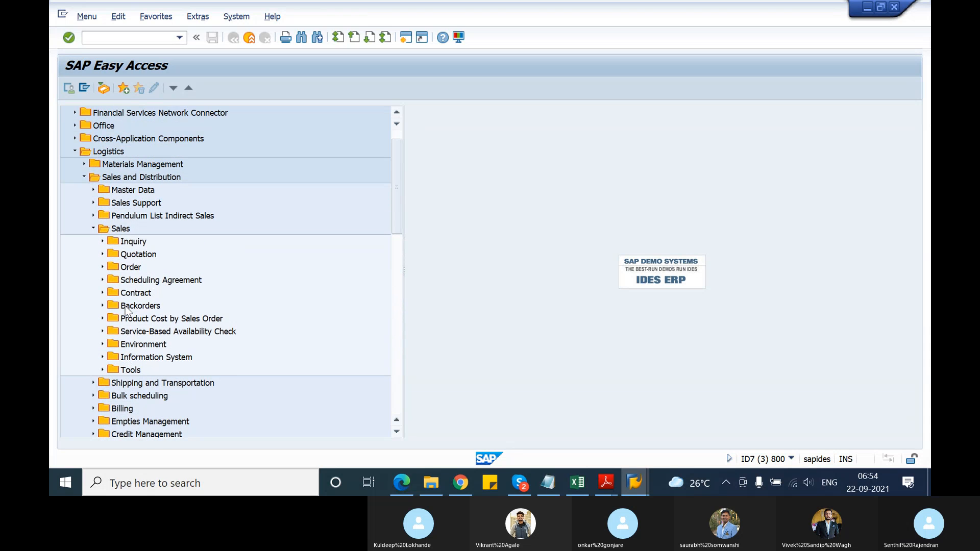
pyautogui.click(102, 268)
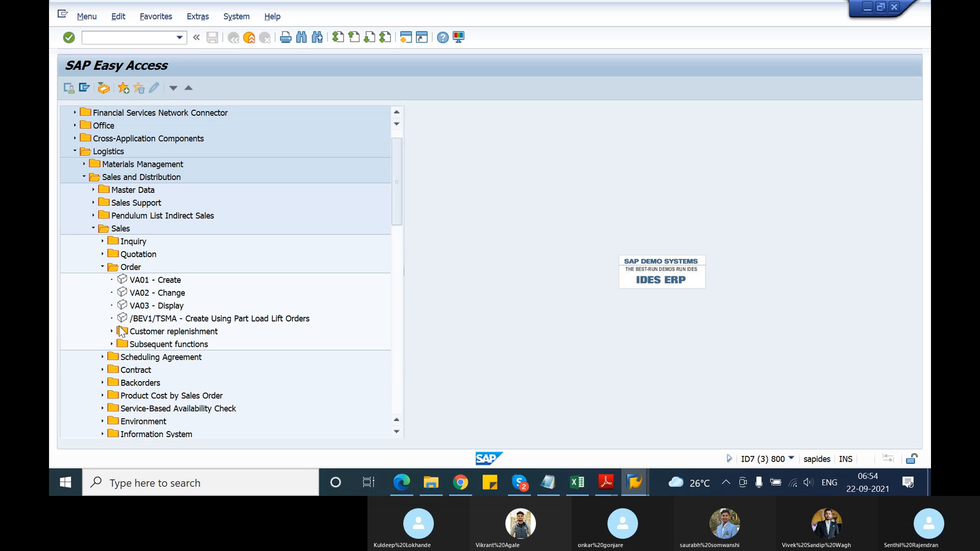
pyautogui.click(112, 347)
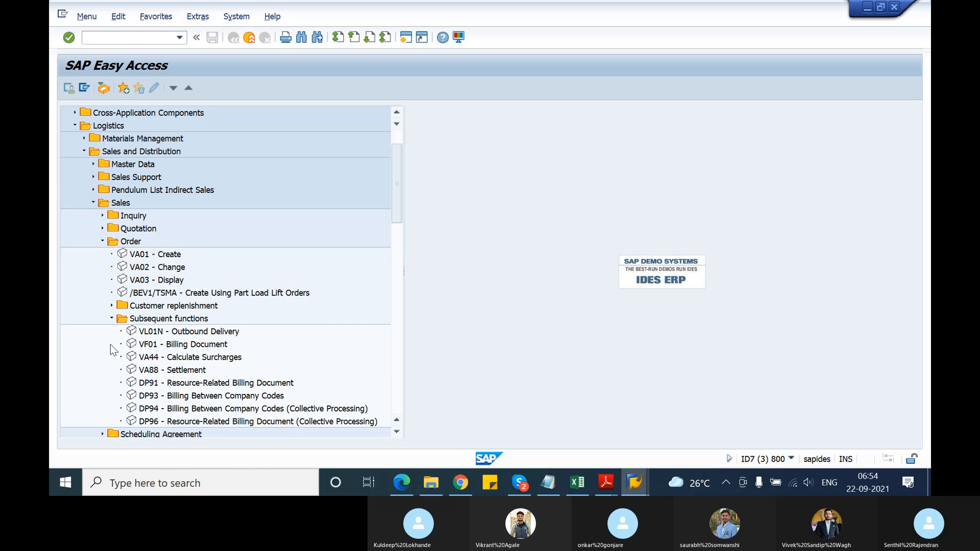
pyautogui.click(112, 306)
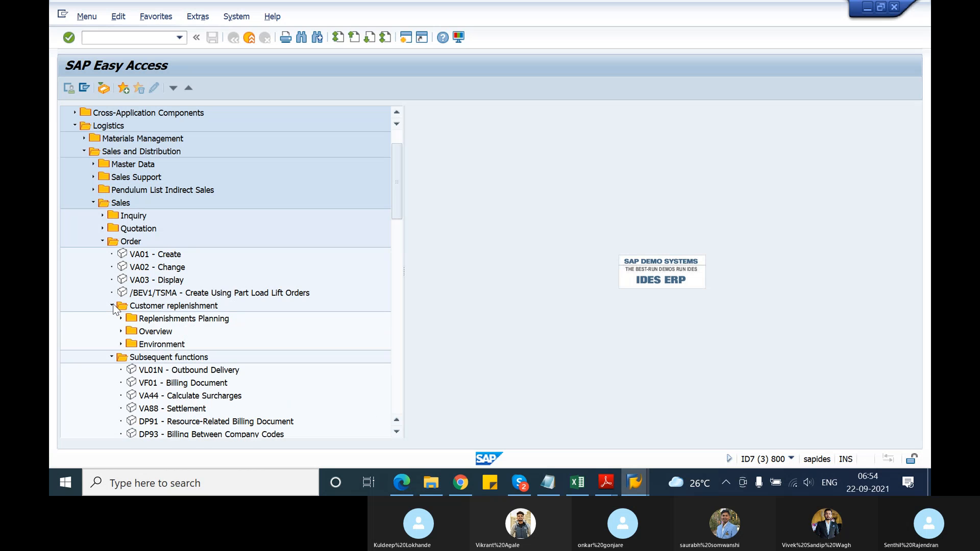
pyautogui.click(120, 345)
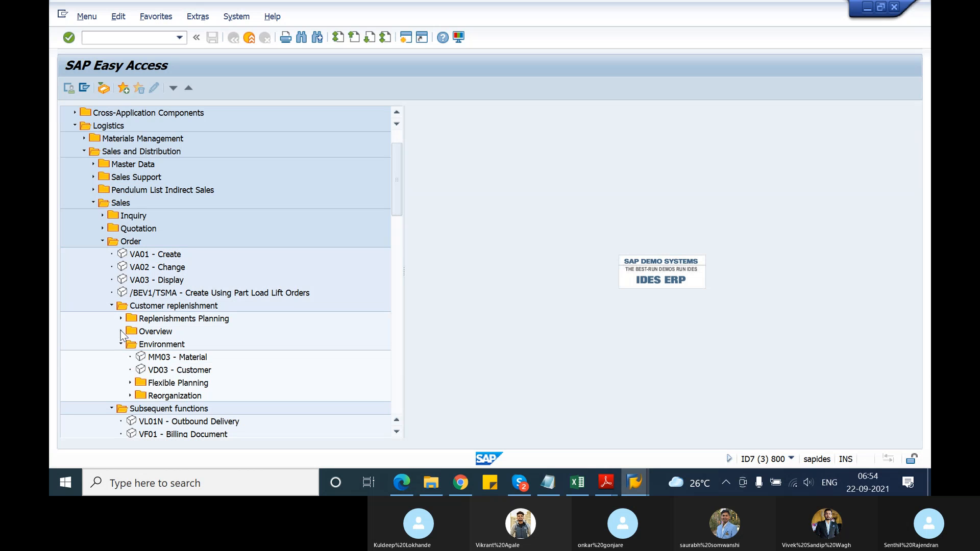
pyautogui.click(121, 332)
pyautogui.click(121, 319)
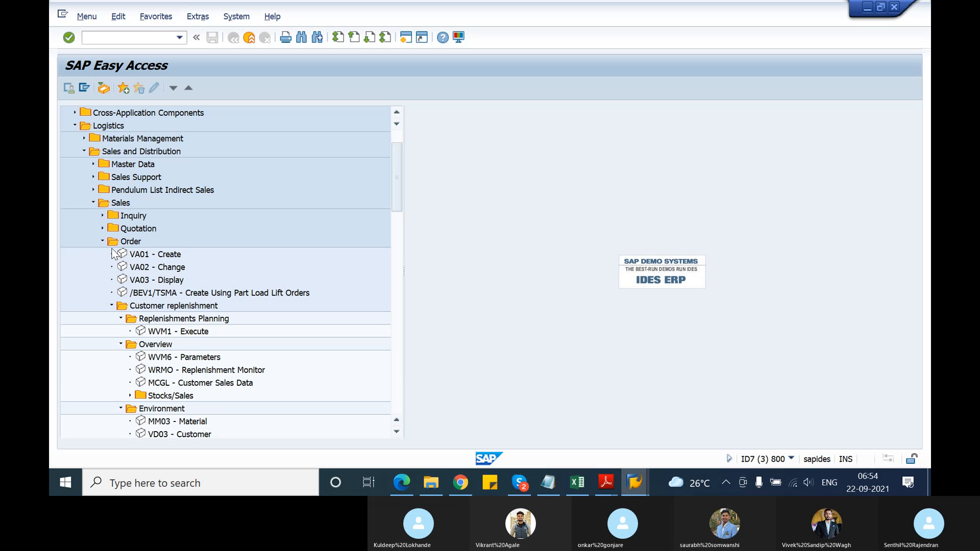
# Check Pendulum List Indirect Sales, and expand Sales Support and its Information system folder to view the list transactions
pyautogui.click(94, 191)
pyautogui.click(94, 191)
pyautogui.click(93, 178)
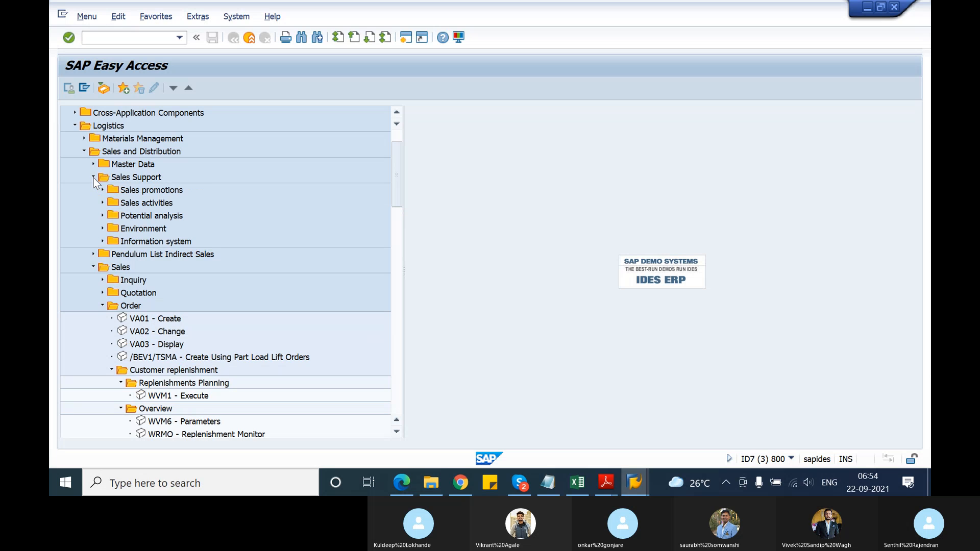
pyautogui.click(103, 242)
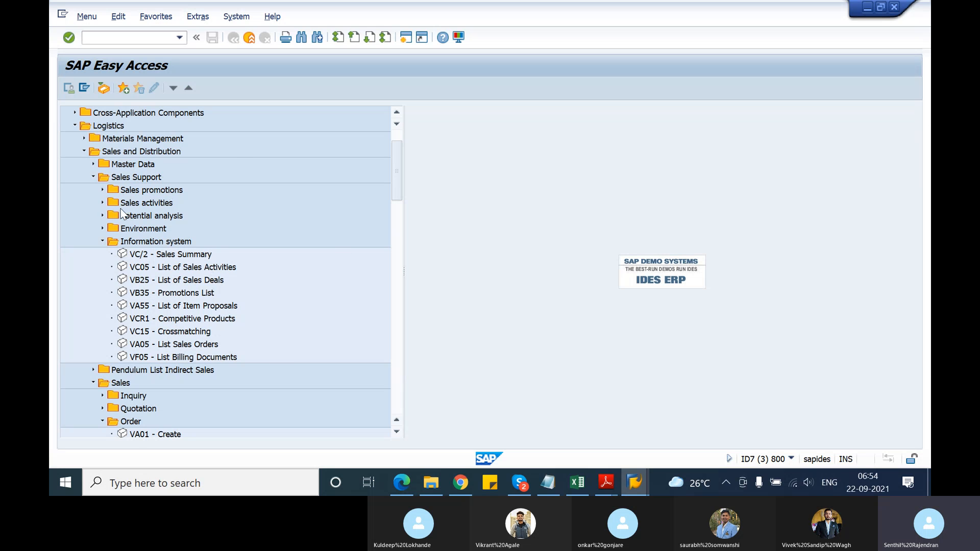
# Collapse the Sales, Sales Support and Sales Information System folders under Sales and Distribution
pyautogui.click(93, 383)
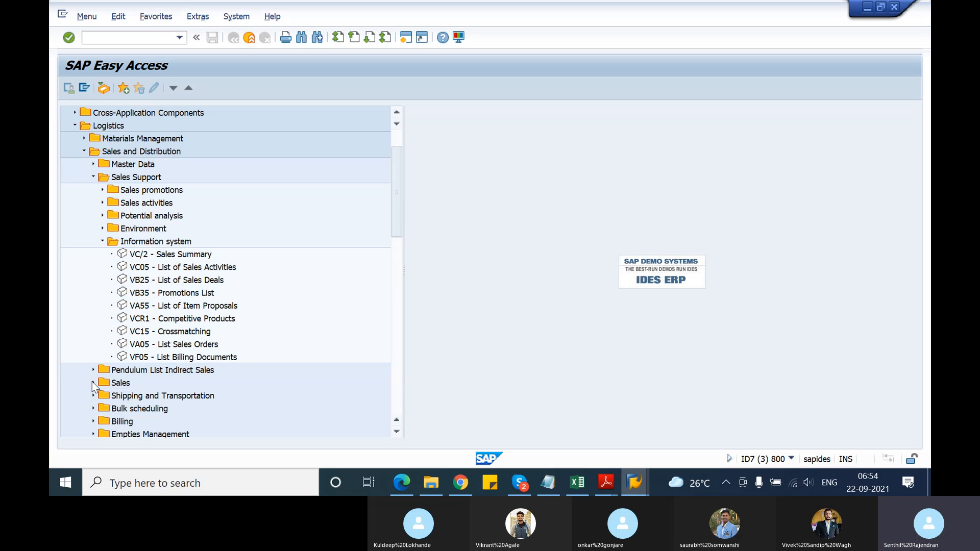
pyautogui.click(103, 242)
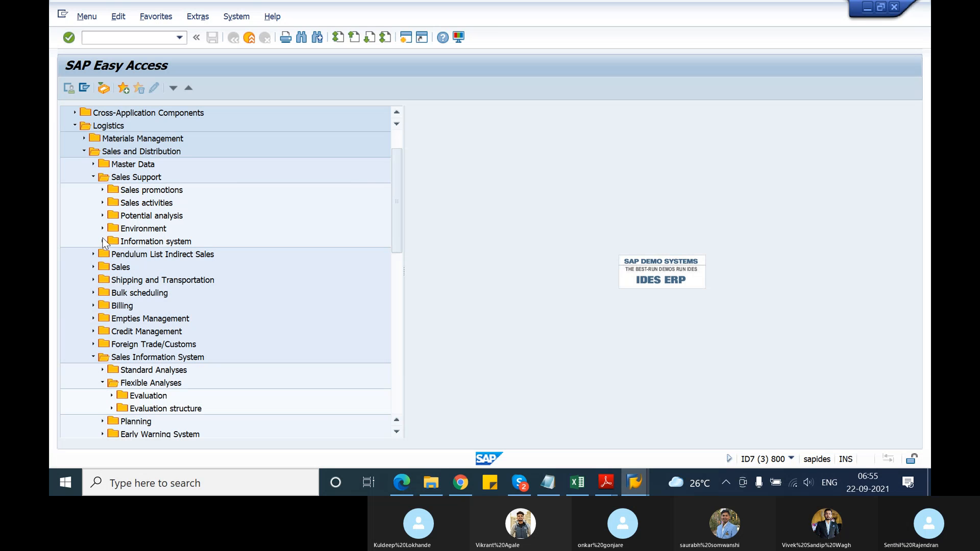
pyautogui.click(92, 177)
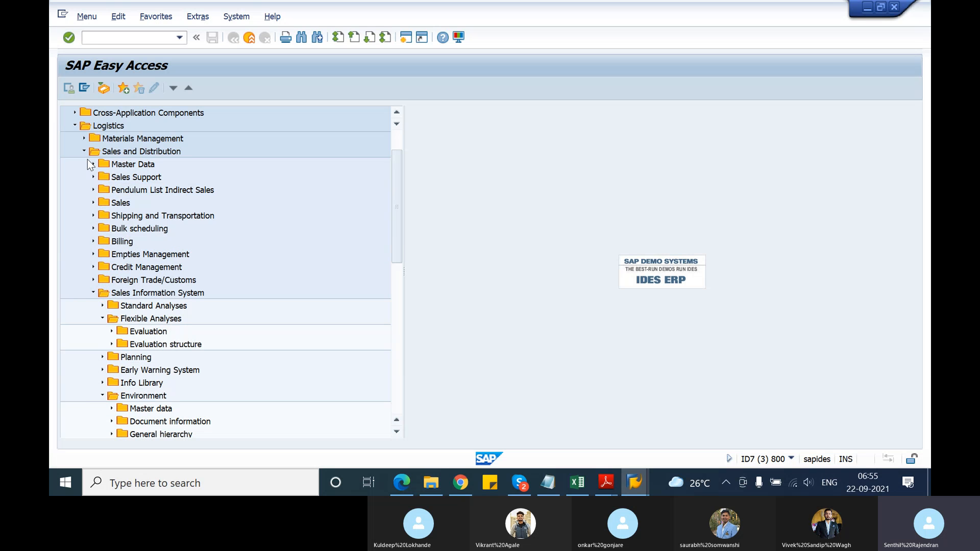
pyautogui.click(93, 293)
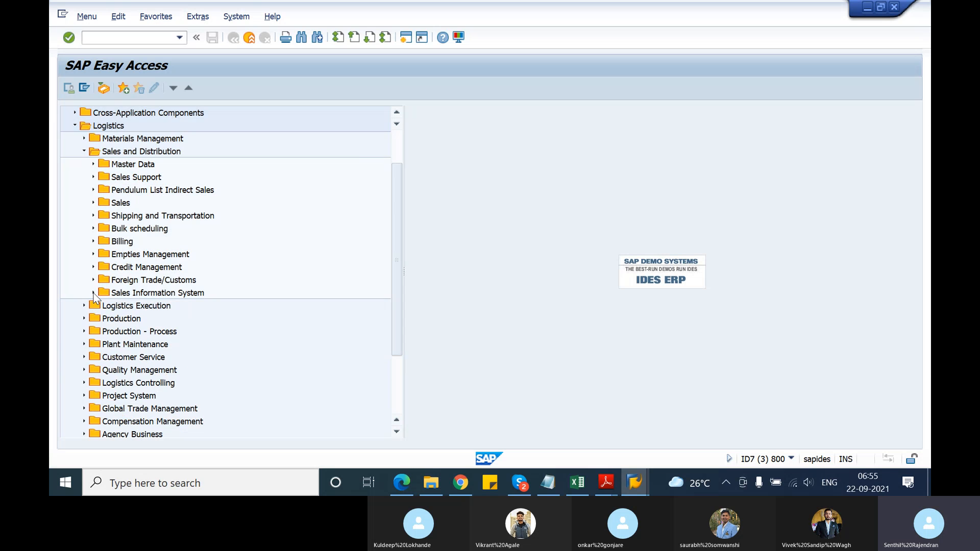
pyautogui.scroll(1, 87, 199)
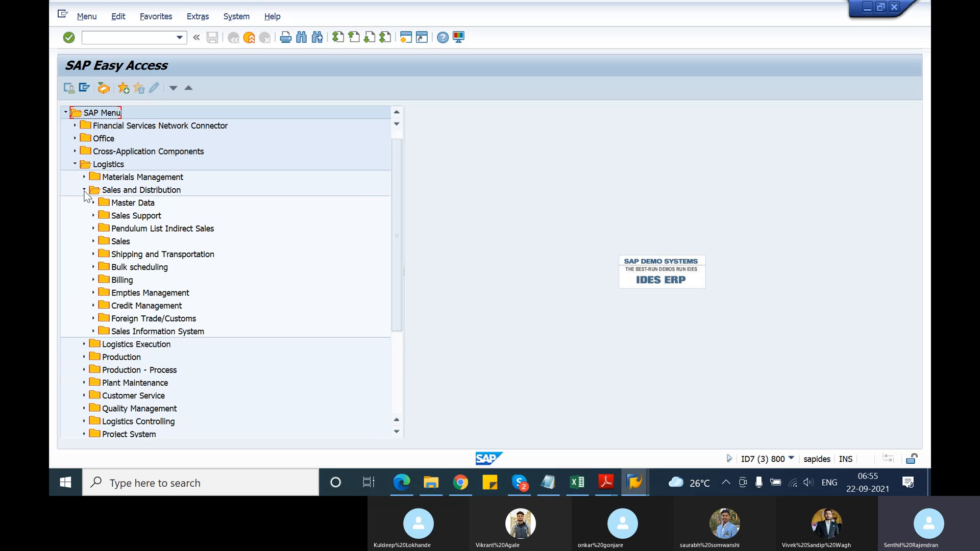
# Collapse the Logistics tree and reopen it through Sales and Distribution, Sales Support and Information system to launch VA05 - List Sales Orders
pyautogui.click(84, 190)
pyautogui.click(74, 164)
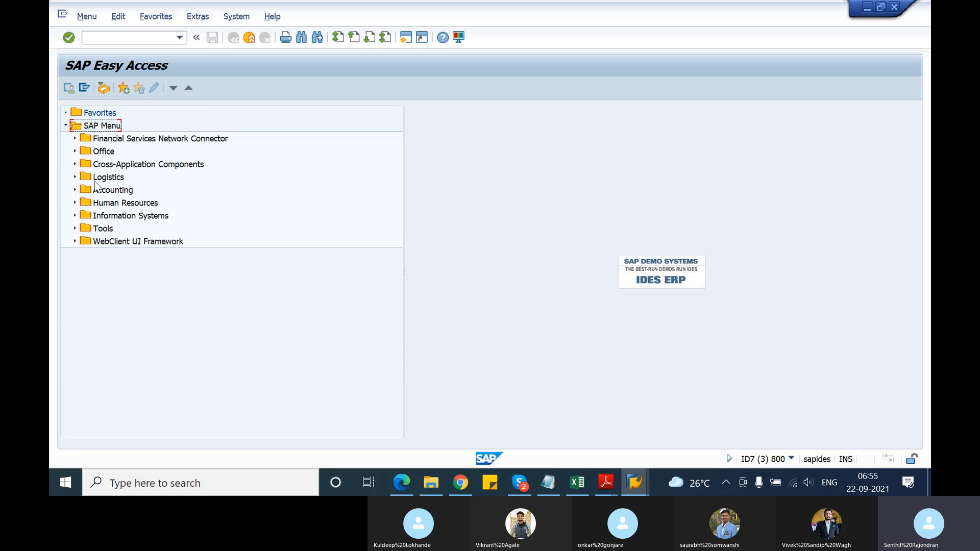
pyautogui.click(75, 177)
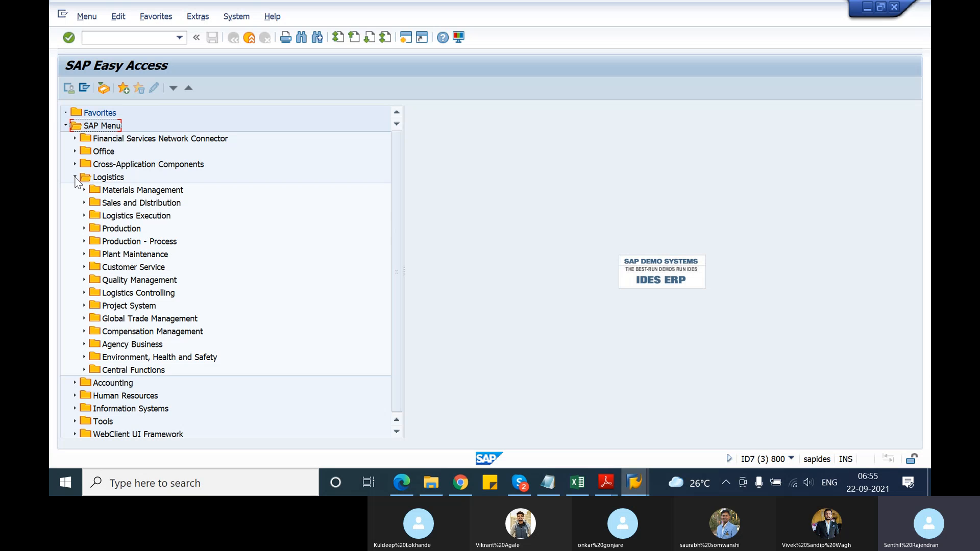
pyautogui.click(84, 203)
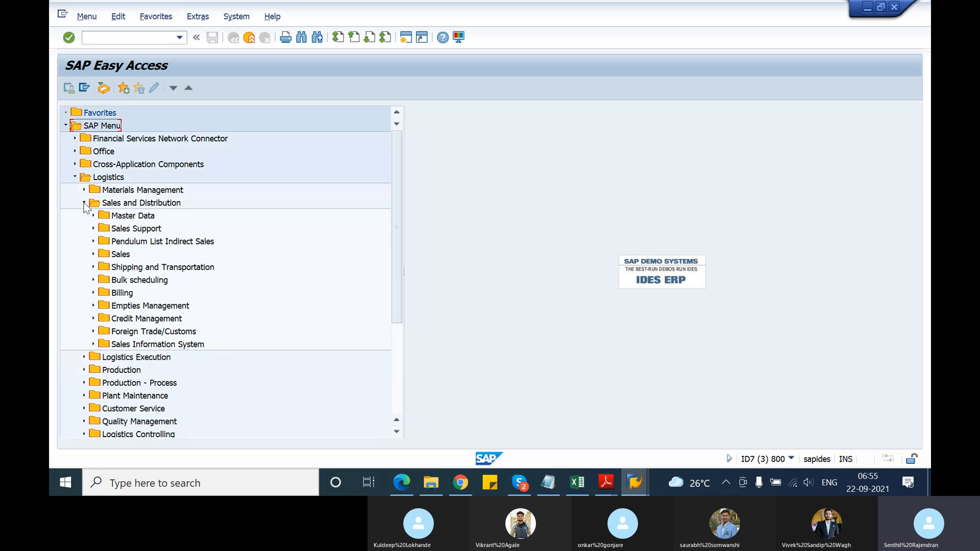
pyautogui.click(94, 229)
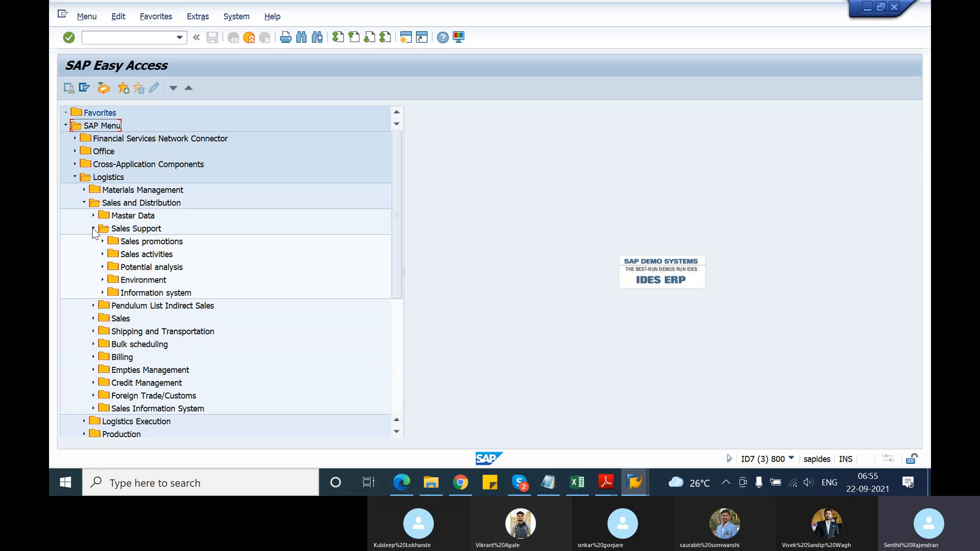
pyautogui.click(102, 293)
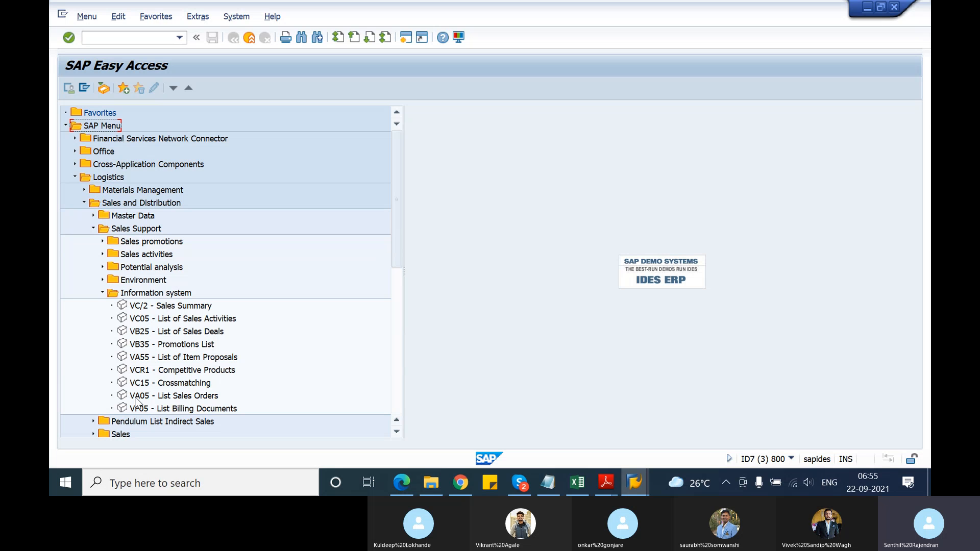
pyautogui.doubleClick(136, 399)
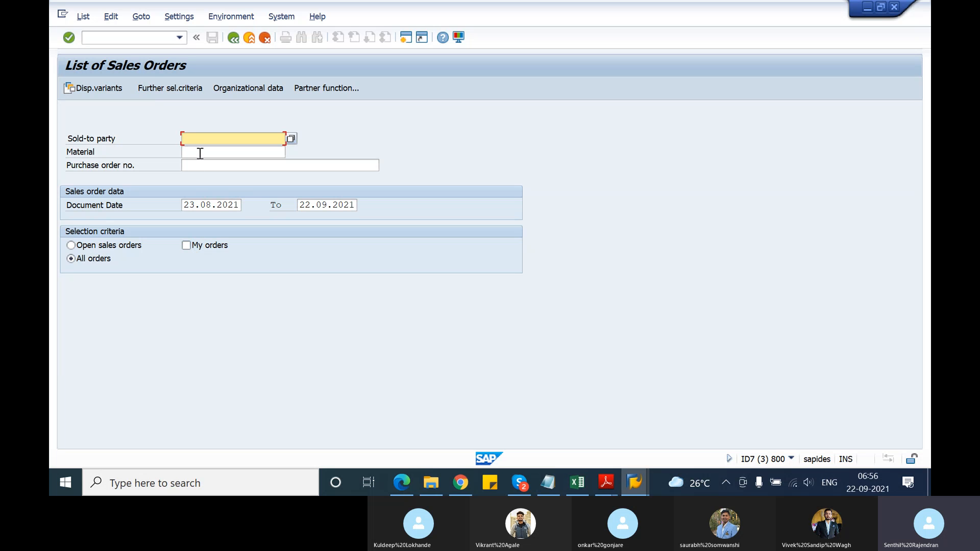
# Restrict the sales order list to material T-ATE21 and start the selection for the default document dates
pyautogui.click(221, 152)
pyautogui.write('A')
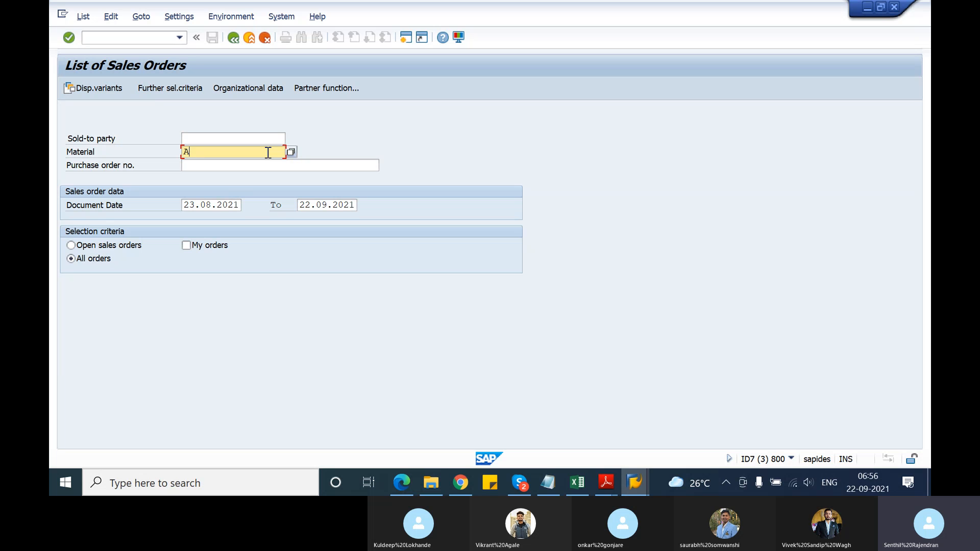
pyautogui.write('T-ATE21')
pyautogui.press('Return')
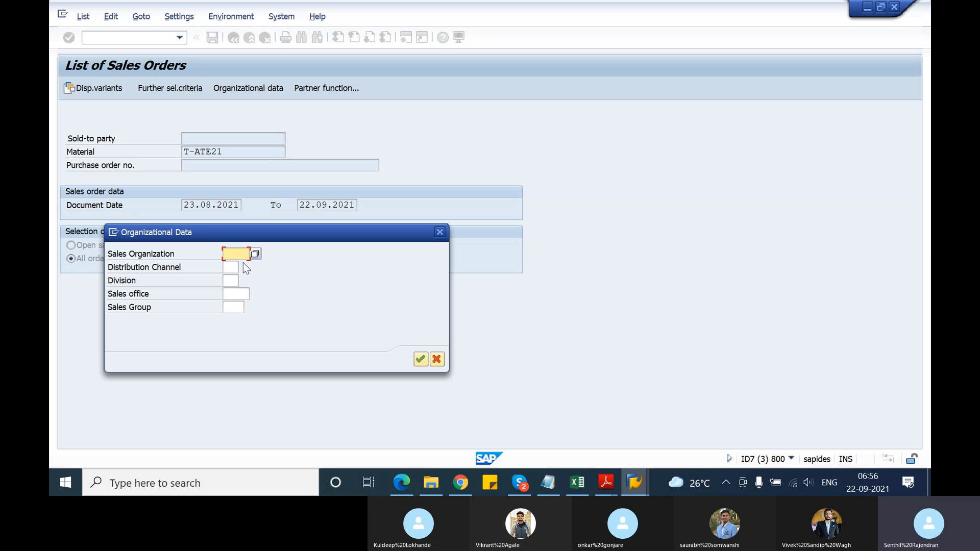
# Set the organizational data to sales organization 1000, distribution channel 10 and division 00, and generate the list
pyautogui.write('1000')
pyautogui.press('Tab')
pyautogui.write('10')
pyautogui.press('Tab')
pyautogui.write('00')
pyautogui.press('Return')
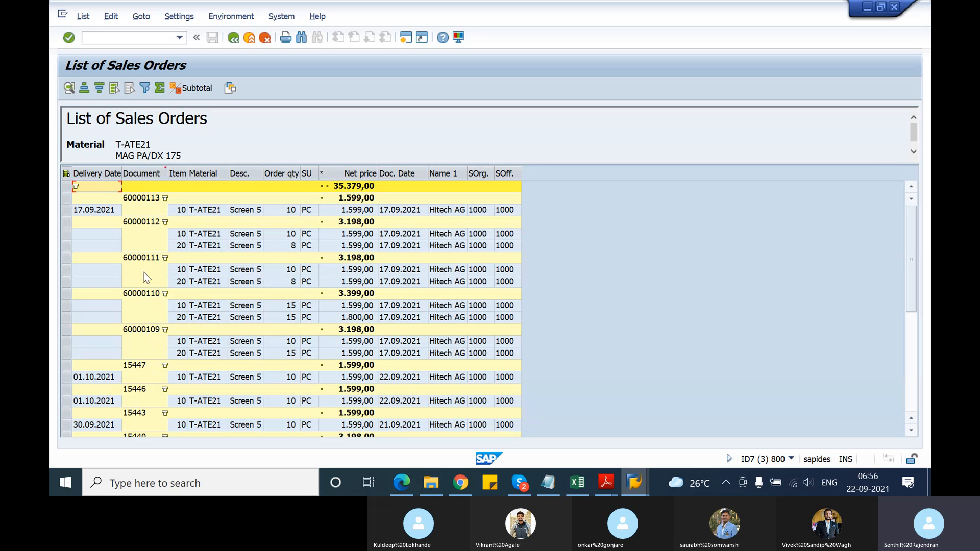
# Collapse the document group with delivery date 29.09.2021 and the group above it with the 21.09.2021 and 24.09.2021 lines
pyautogui.scroll(-5, 147, 278)
pyautogui.scroll(-1, 147, 277)
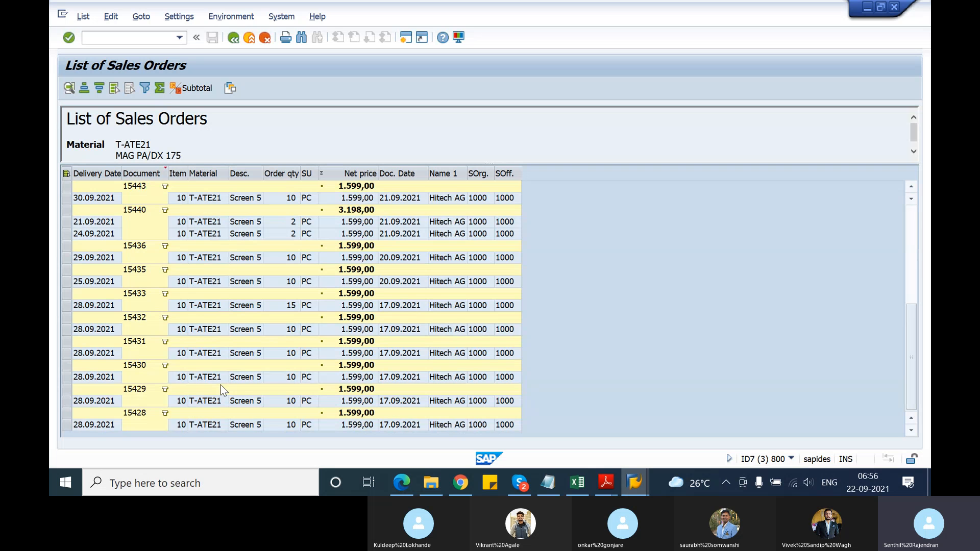
pyautogui.scroll(7, 221, 385)
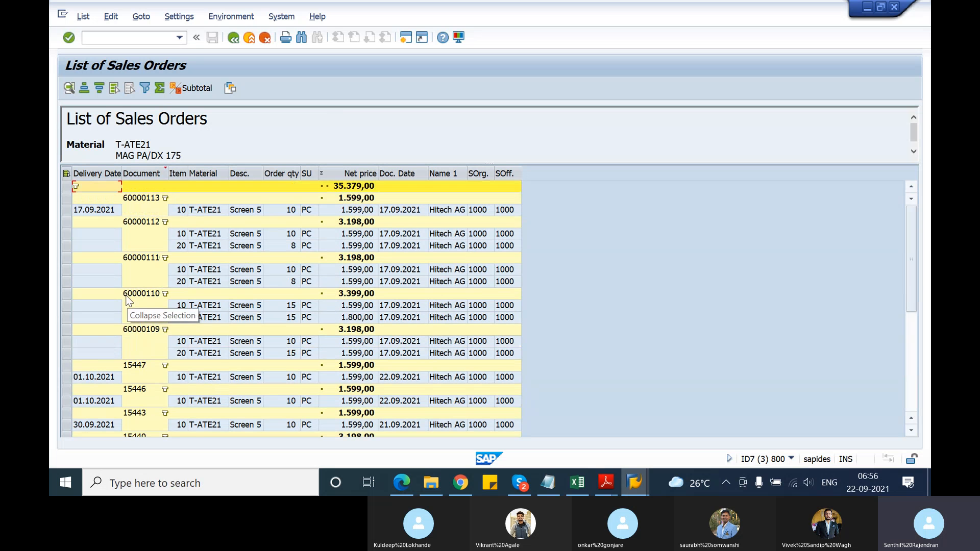
pyautogui.scroll(-4, 149, 358)
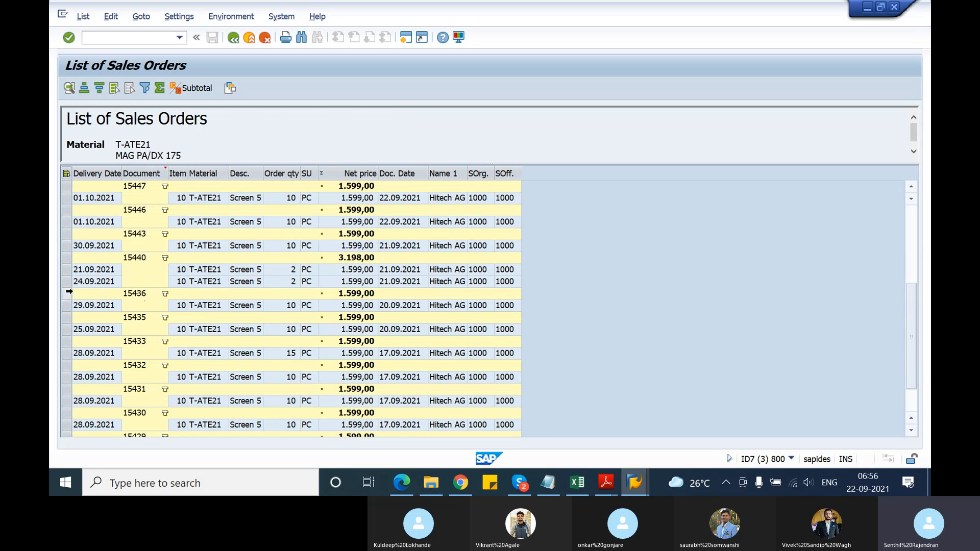
pyautogui.click(137, 294)
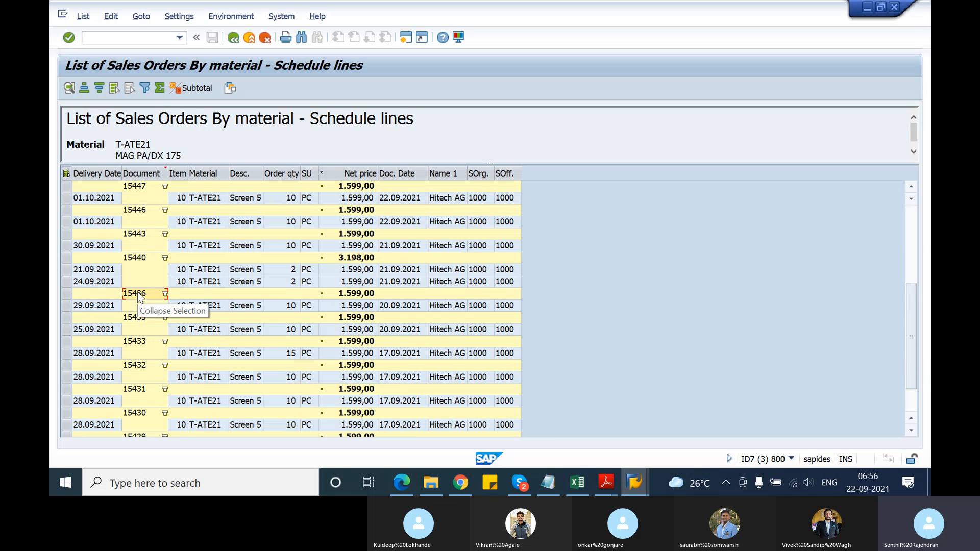
pyautogui.click(65, 294)
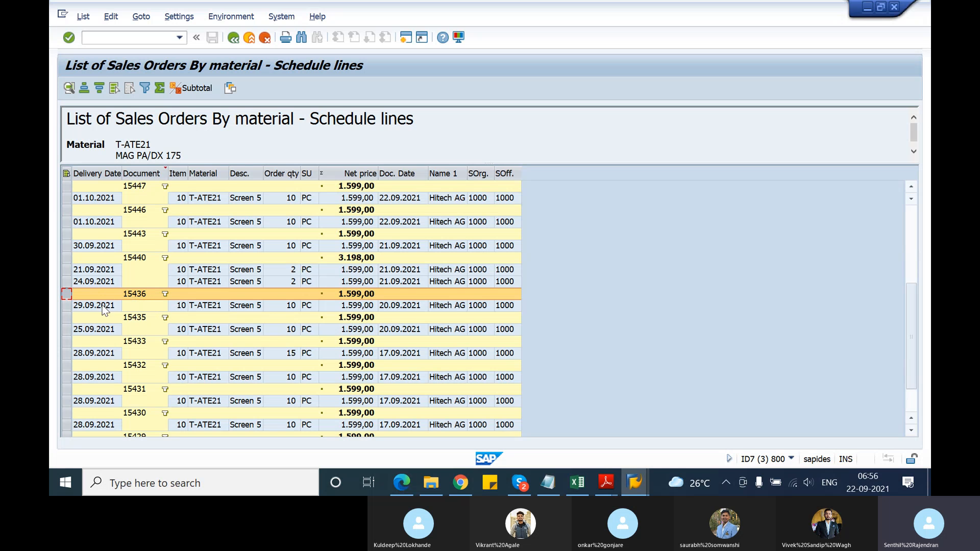
pyautogui.click(66, 306)
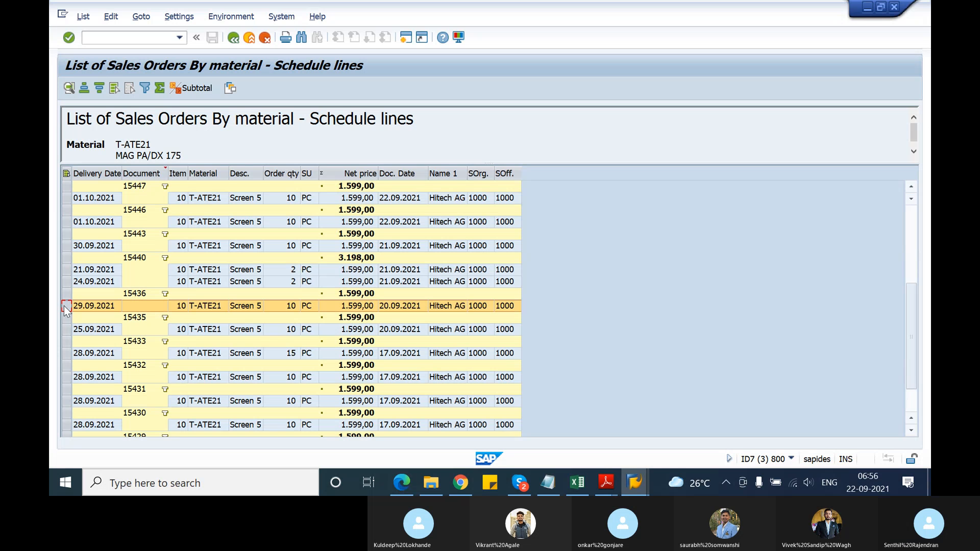
pyautogui.click(164, 295)
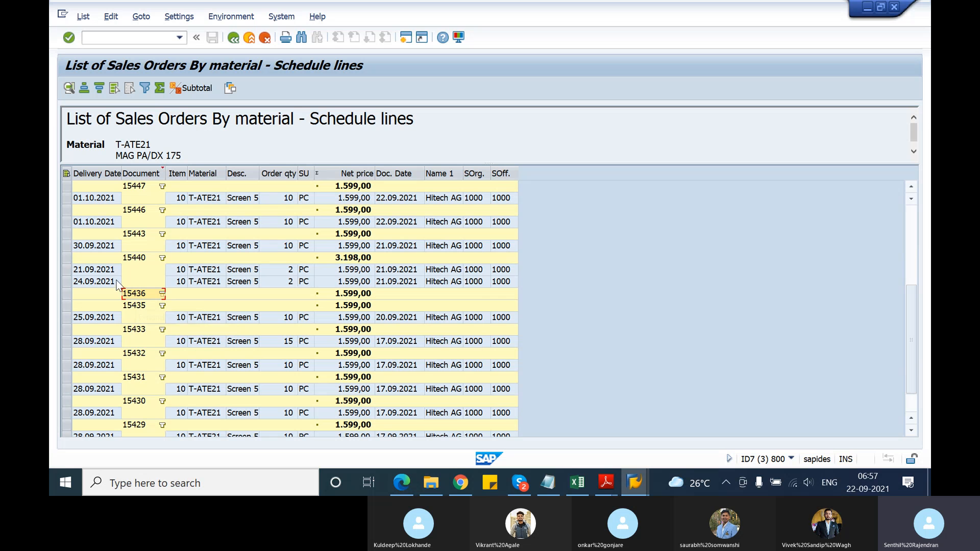
pyautogui.click(126, 261)
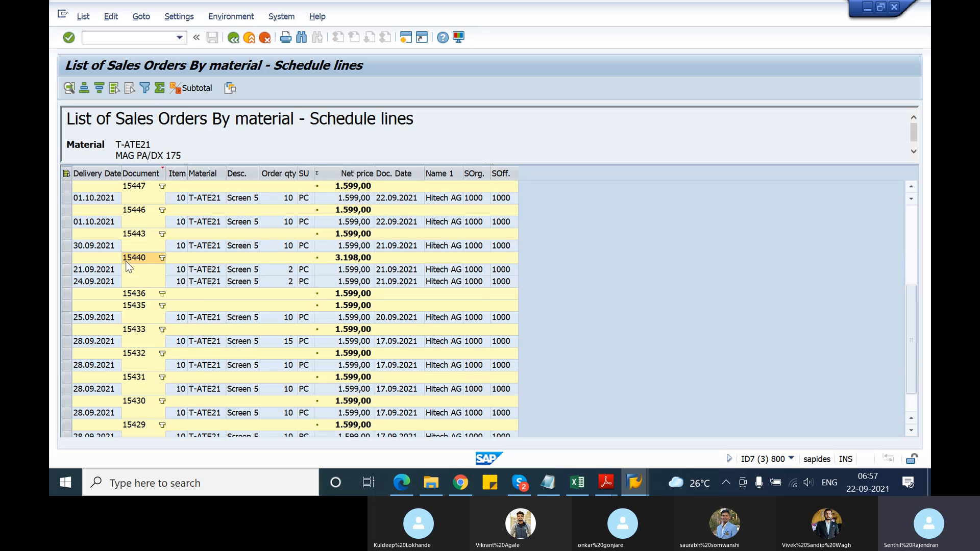
pyautogui.click(163, 258)
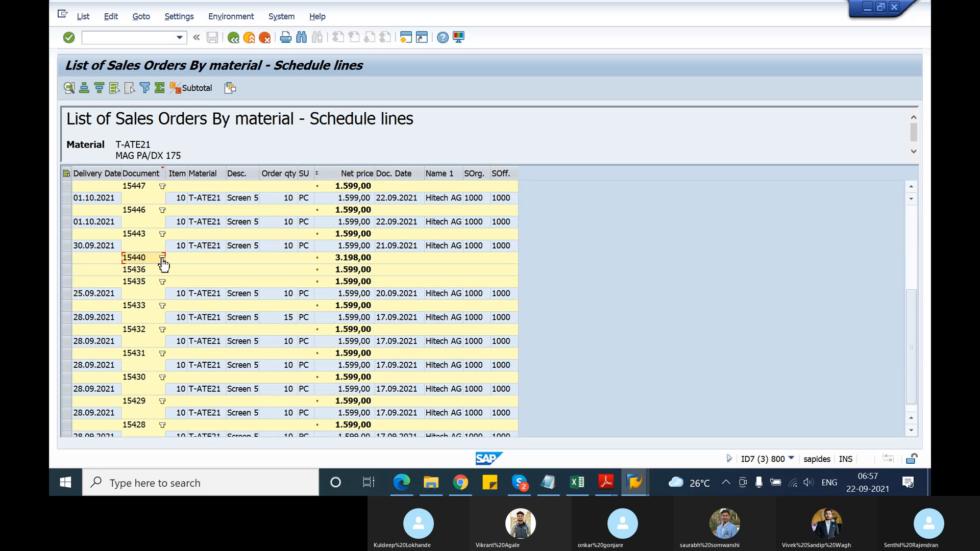
pyautogui.scroll(-1, 164, 263)
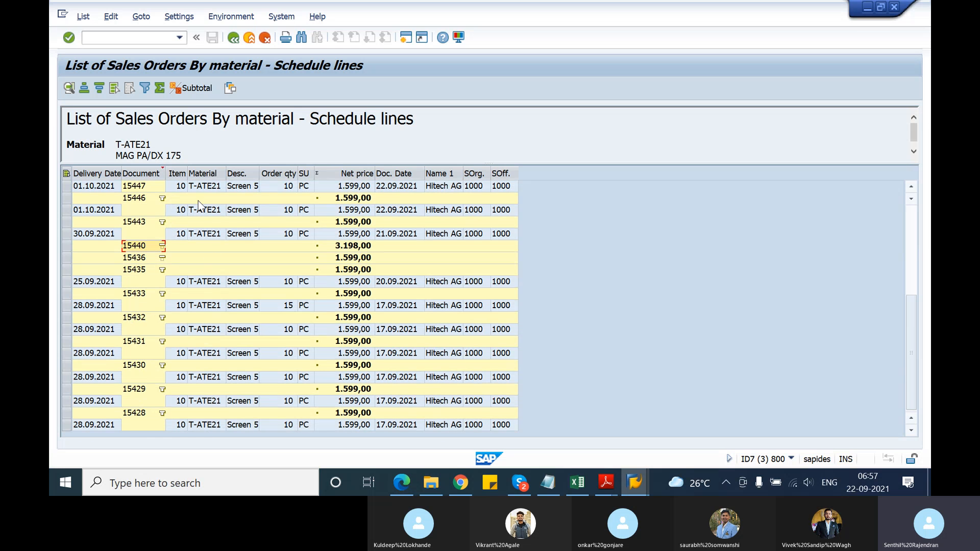
pyautogui.scroll(4, 198, 251)
pyautogui.scroll(2, 198, 251)
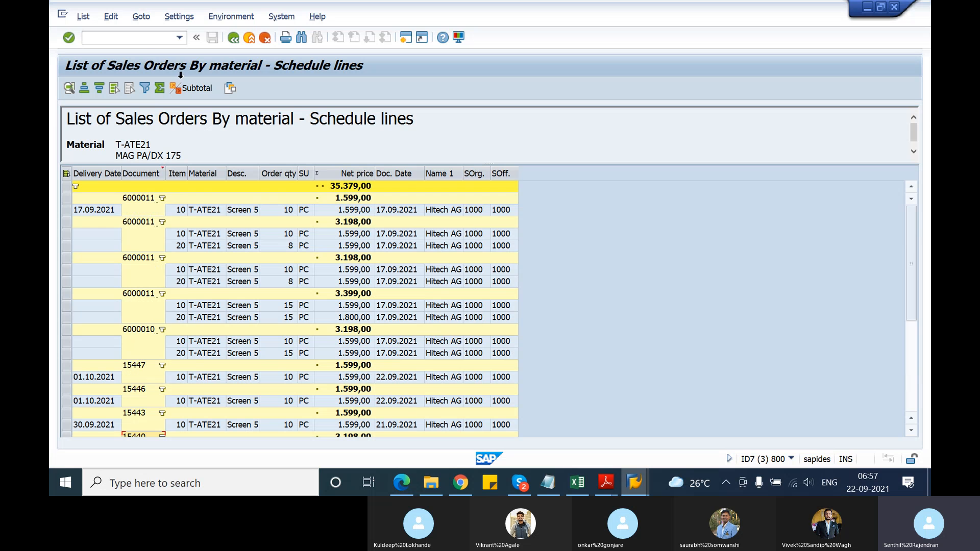
pyautogui.click(141, 20)
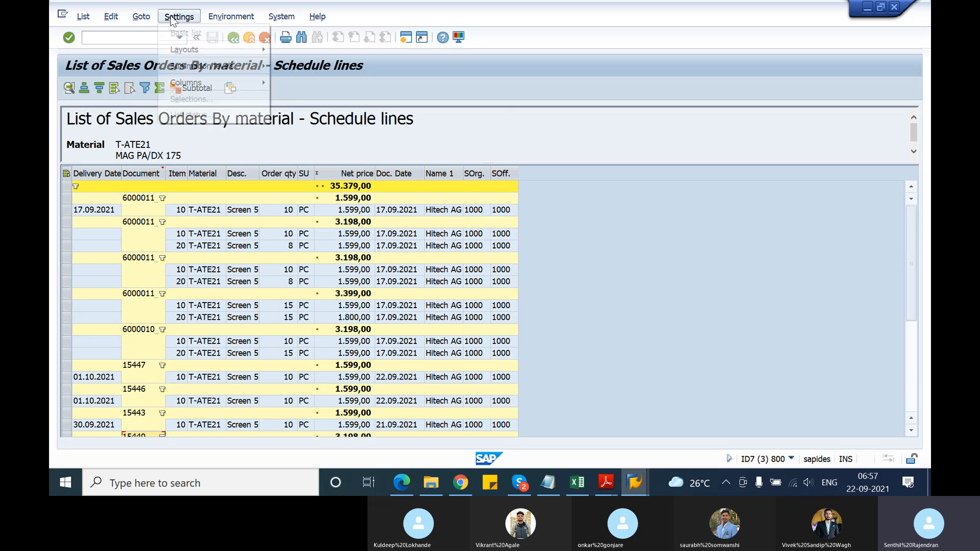
pyautogui.moveTo(179, 17)
pyautogui.click(503, 122)
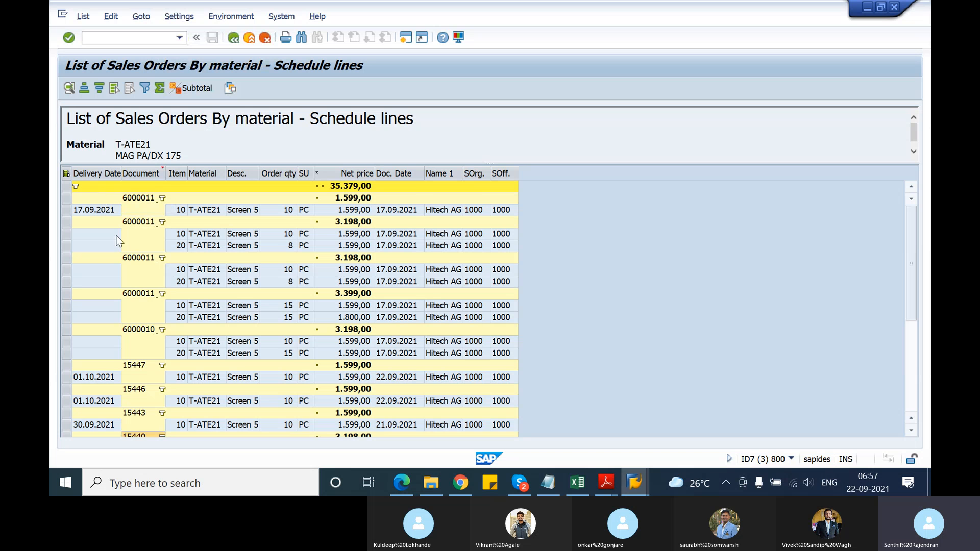
# Try to display the details of the collapsed subtotal line directly below the 30.09.2021 schedule line
pyautogui.scroll(-3, 123, 335)
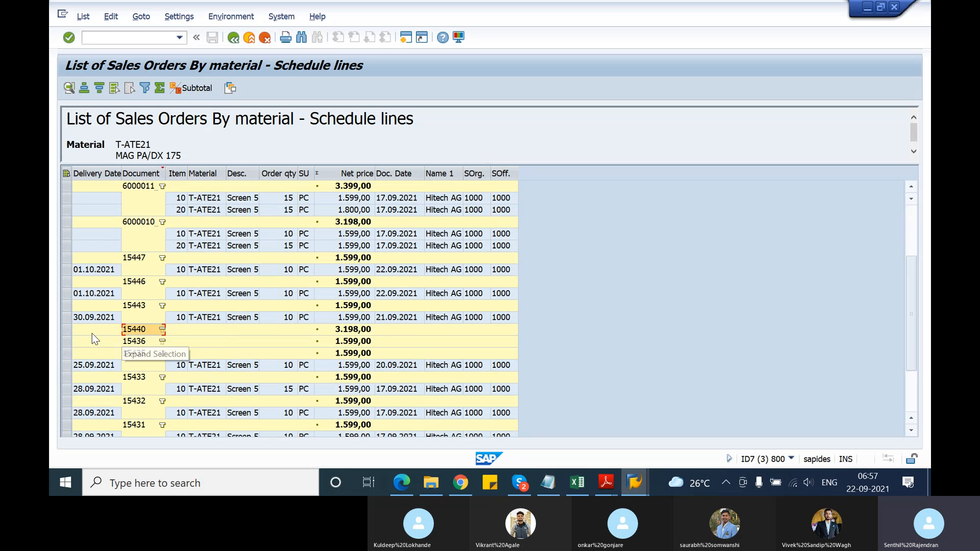
pyautogui.click(92, 332)
pyautogui.click(137, 330)
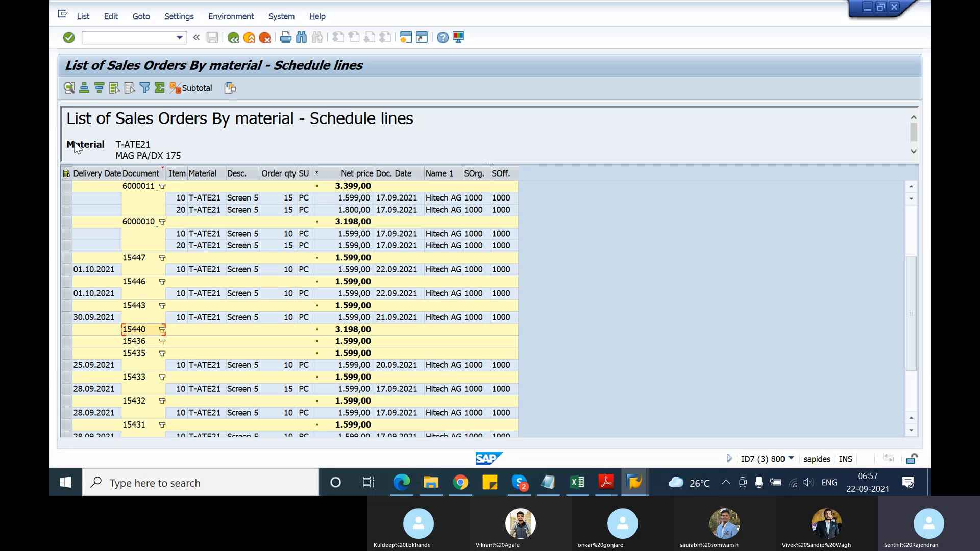
pyautogui.click(70, 85)
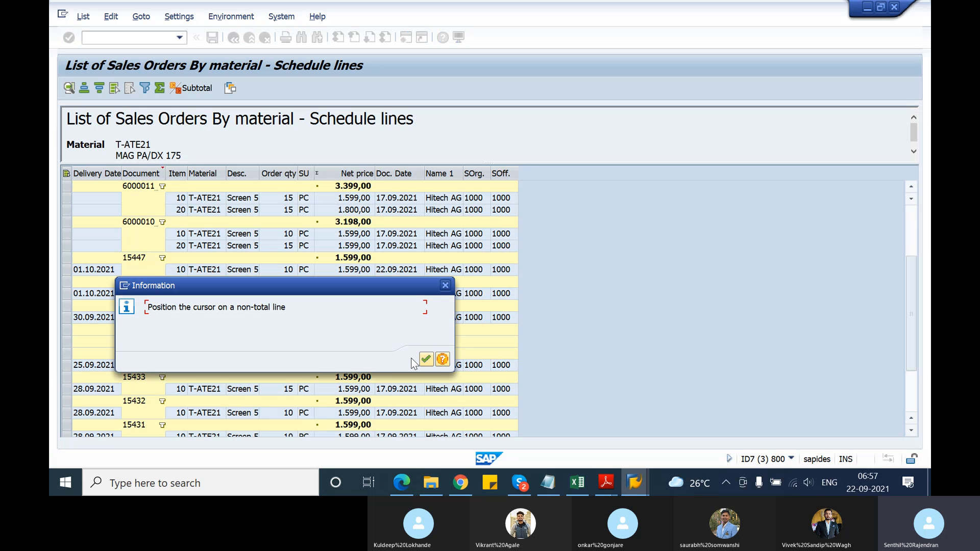
pyautogui.click(426, 359)
# Review the details of the schedule line with delivery date 30.09.2021, and close them
pyautogui.click(66, 318)
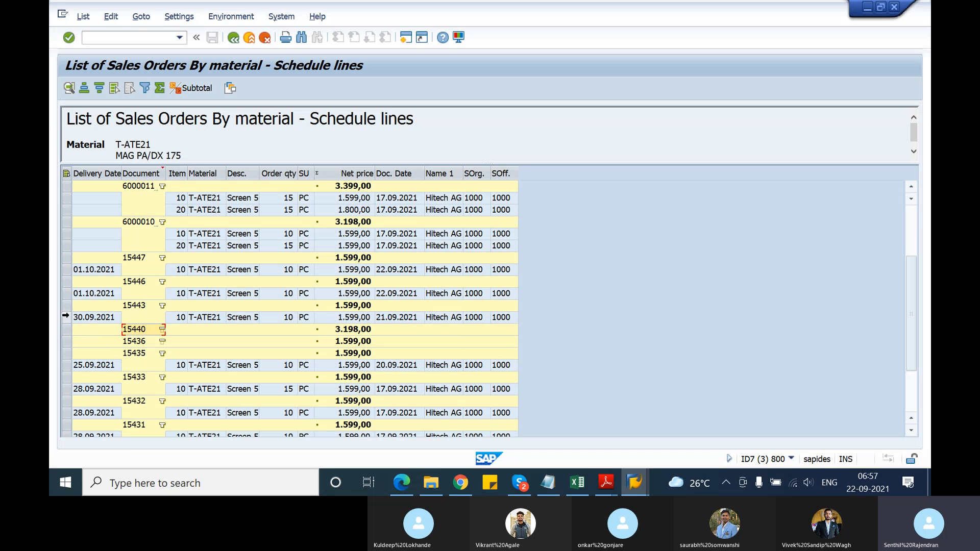
pyautogui.click(69, 89)
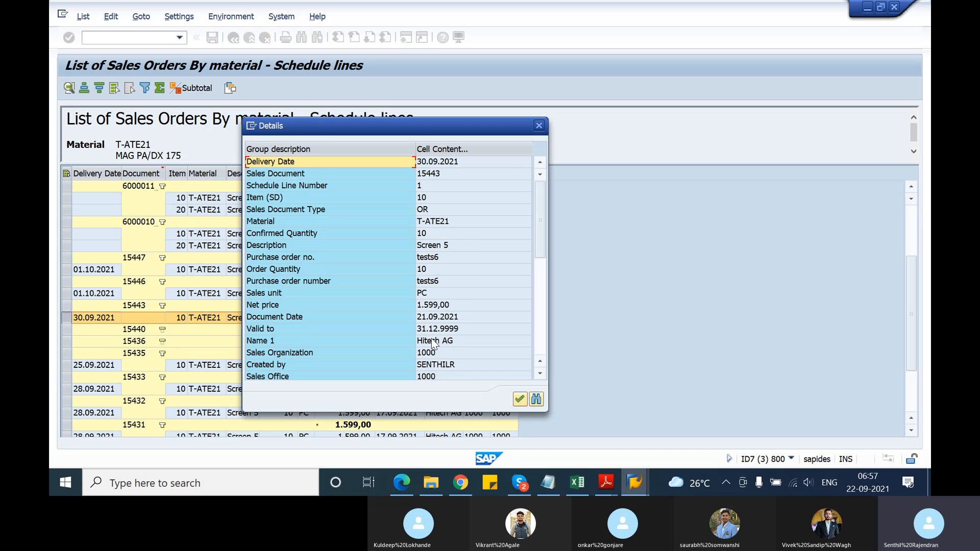
pyautogui.scroll(-2, 453, 358)
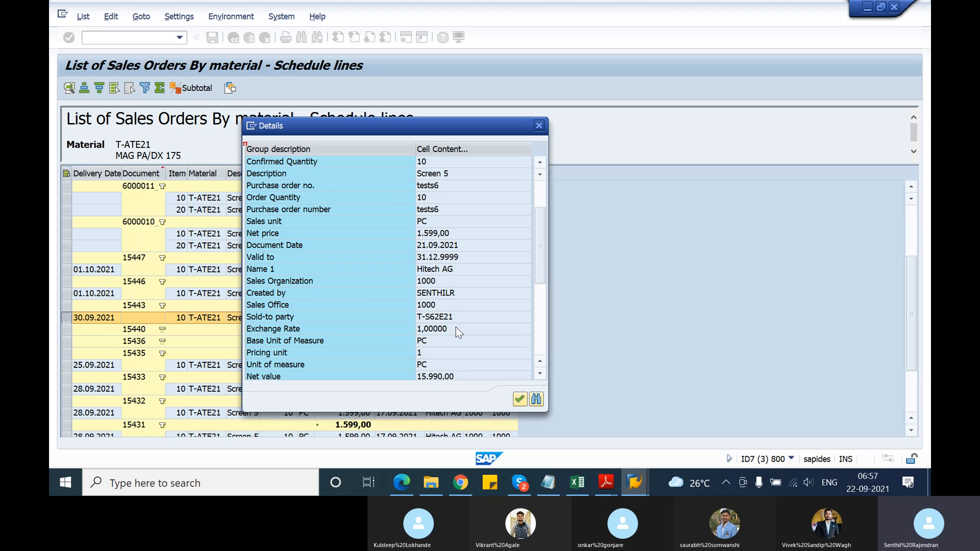
pyautogui.scroll(2, 459, 333)
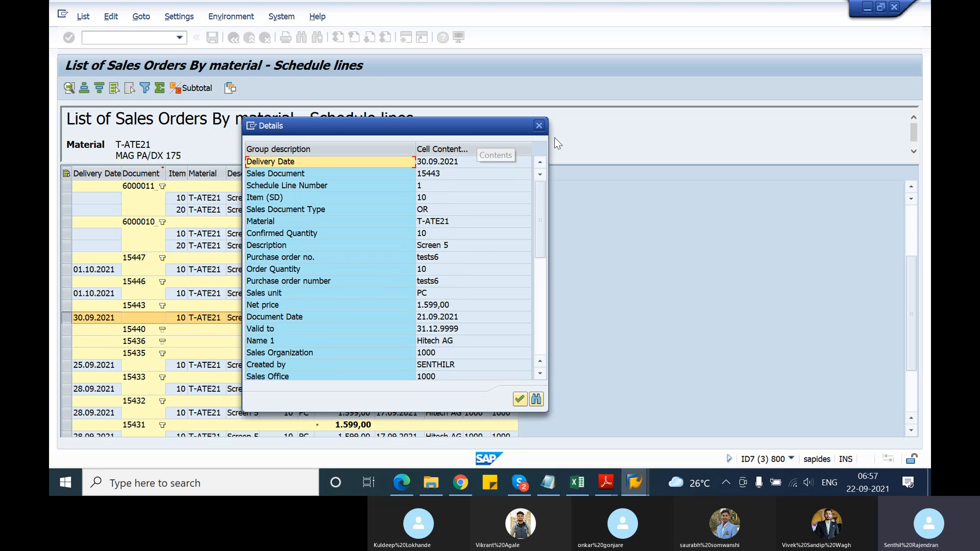
pyautogui.click(539, 125)
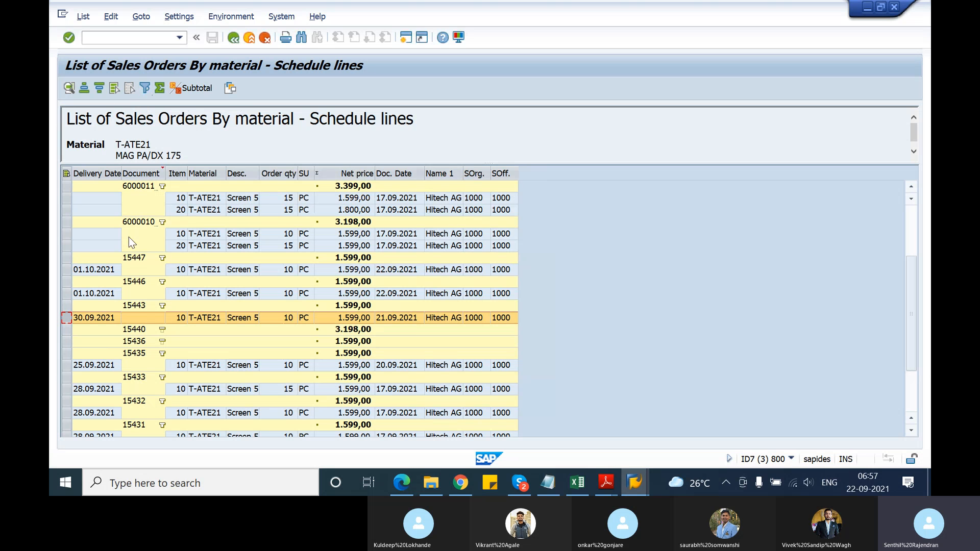
# Filter the Document column to the collapsed sales document with the 3.198,00 subtotal, picking its number from the available values
pyautogui.click(149, 174)
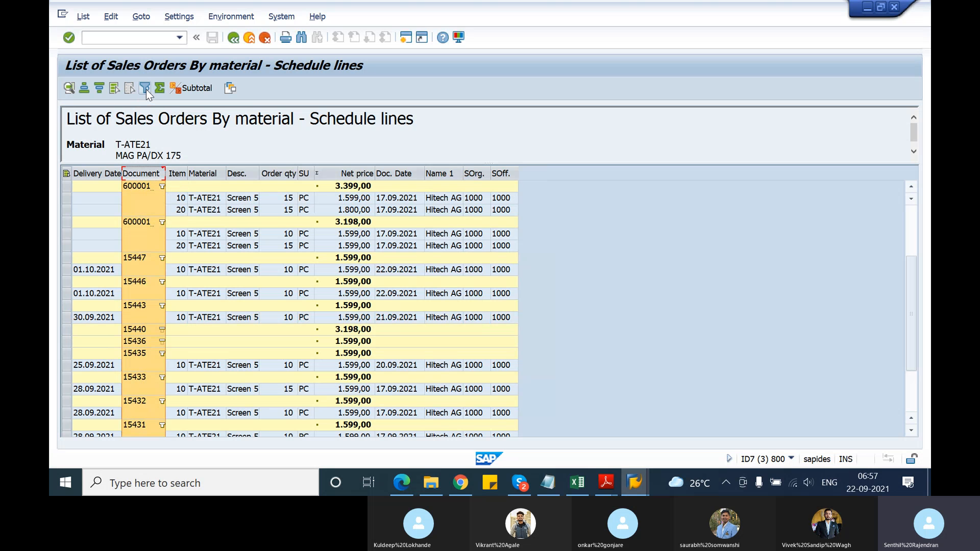
pyautogui.click(146, 90)
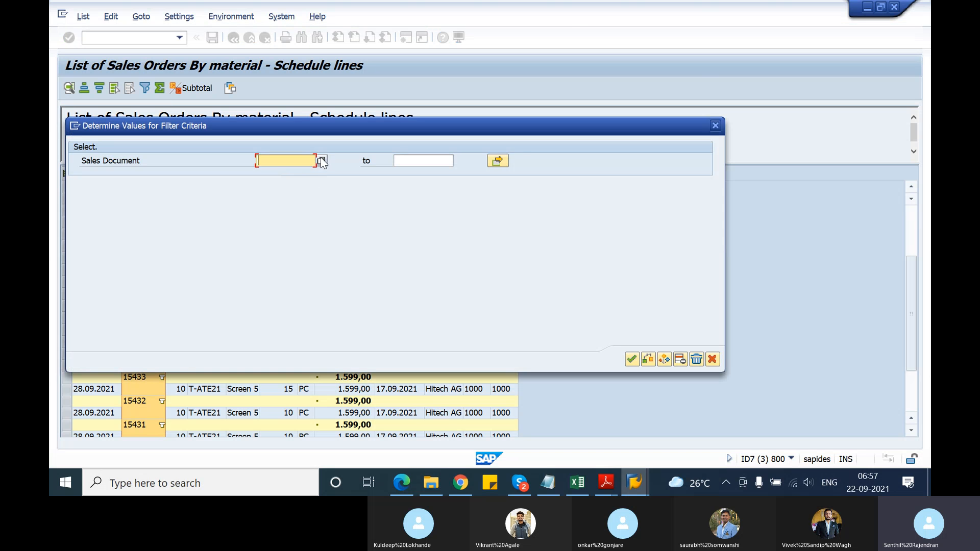
pyautogui.click(321, 160)
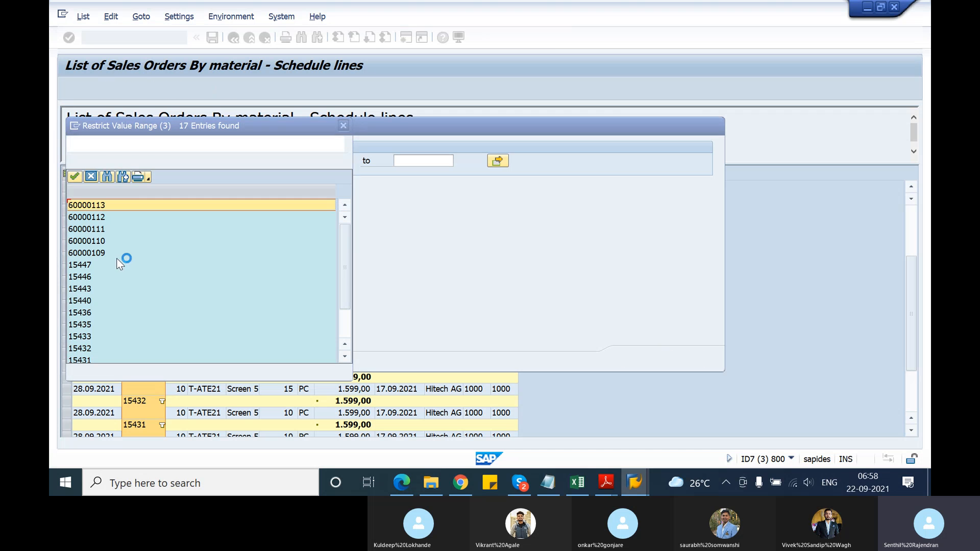
pyautogui.doubleClick(85, 301)
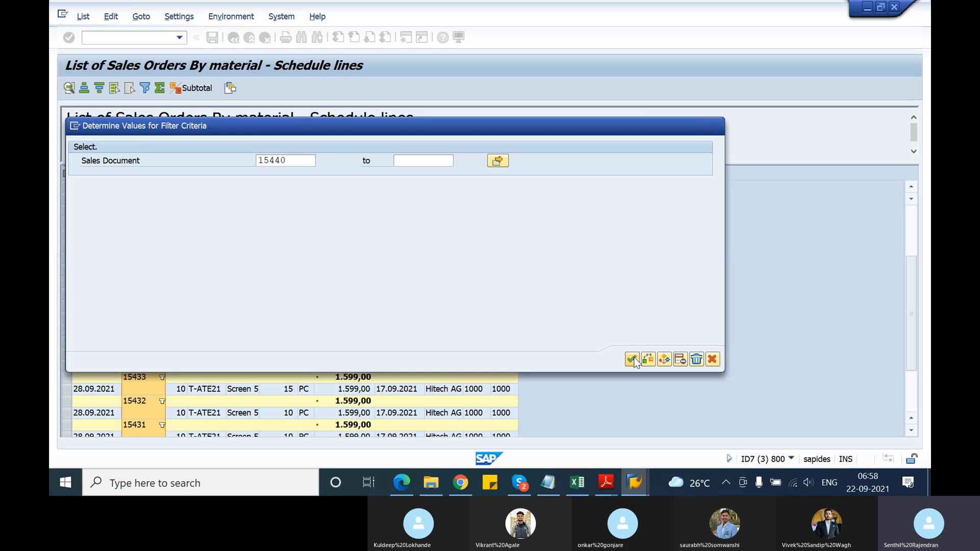
pyautogui.click(632, 359)
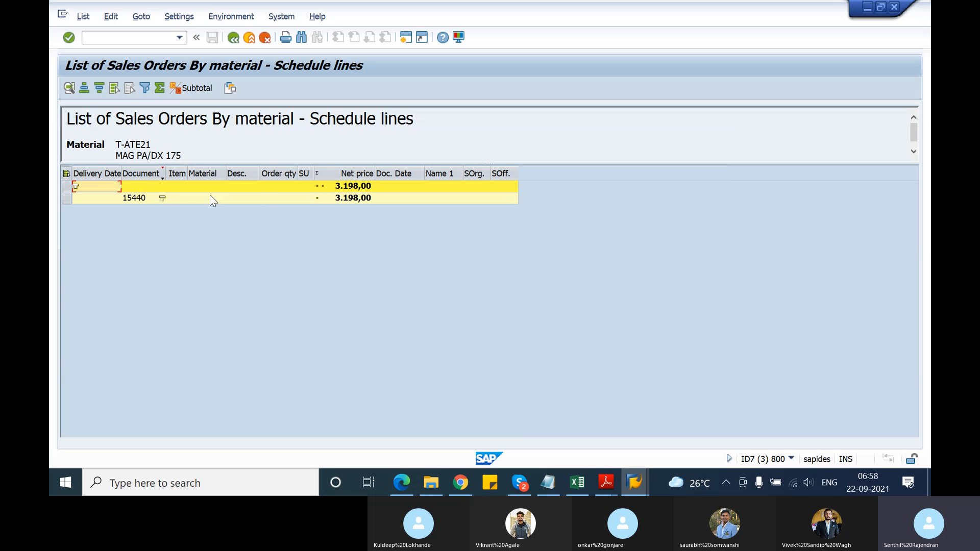
# Clear the Sales Document filter value to restore the full list, and look through its entries
pyautogui.click(160, 175)
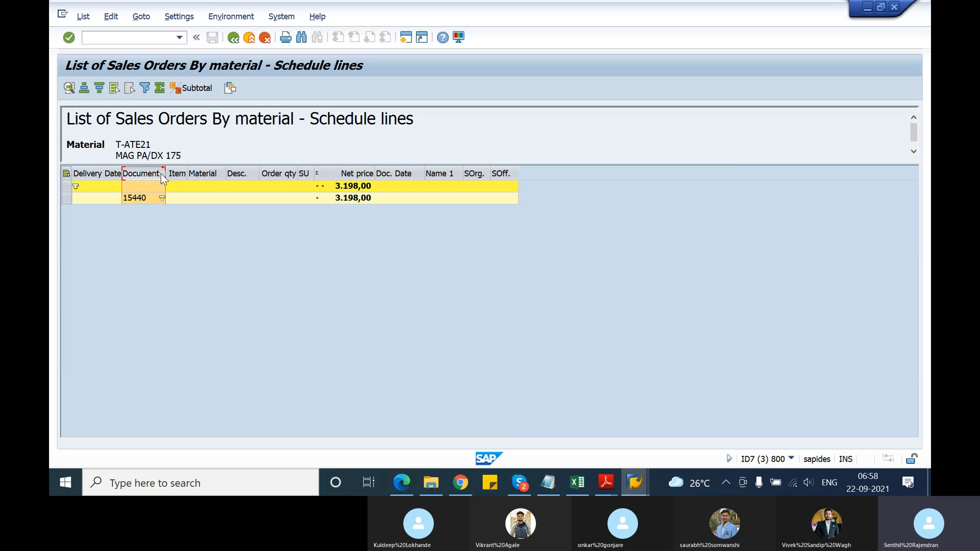
pyautogui.click(144, 88)
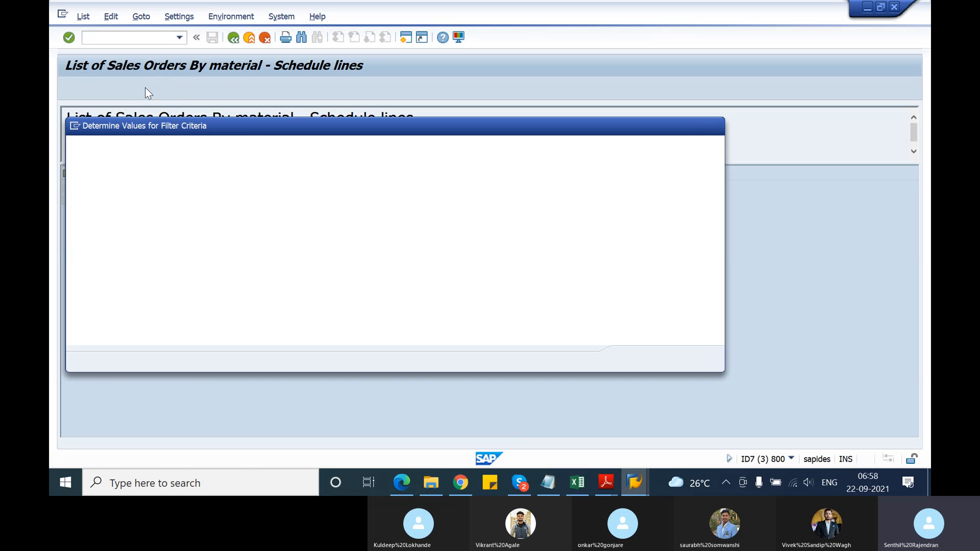
pyautogui.press('BackSpace')
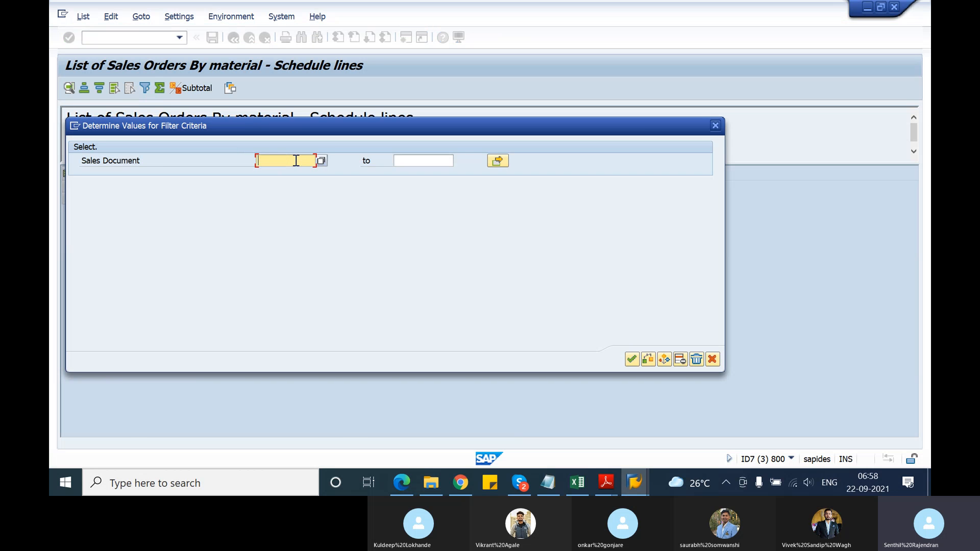
pyautogui.press('Return')
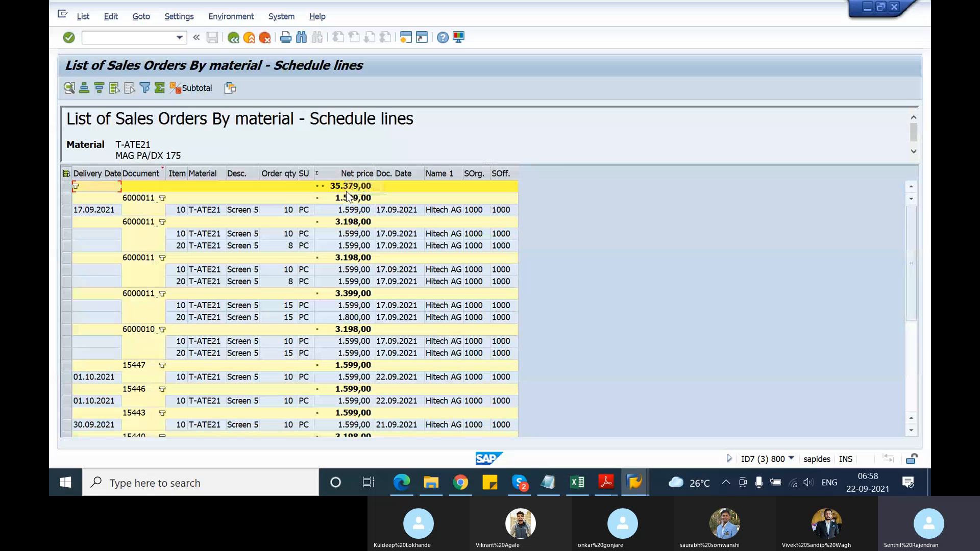
pyautogui.scroll(-5, 350, 292)
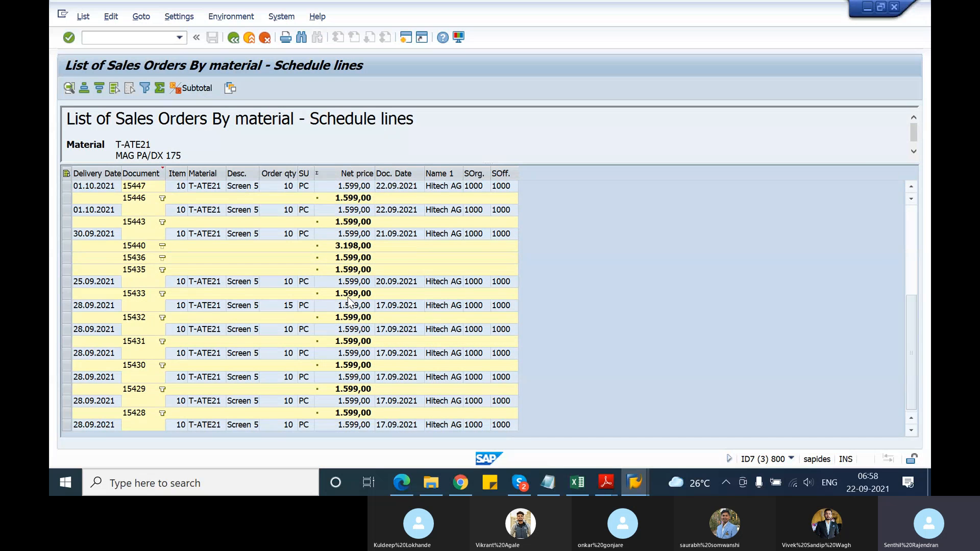
pyautogui.scroll(5, 350, 301)
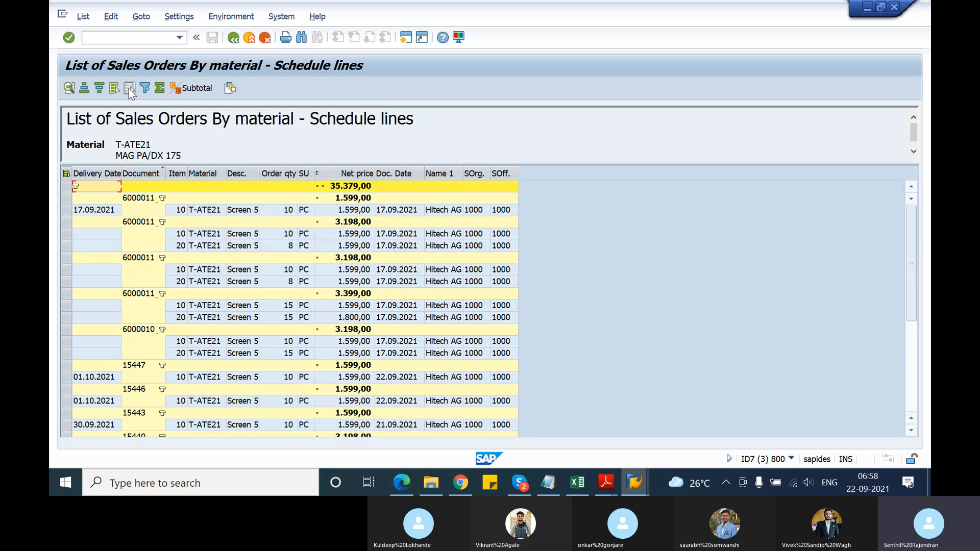
# Select the first schedule line with delivery date 01.10.2021, display its originals, and close the attachment list
pyautogui.click(210, 19)
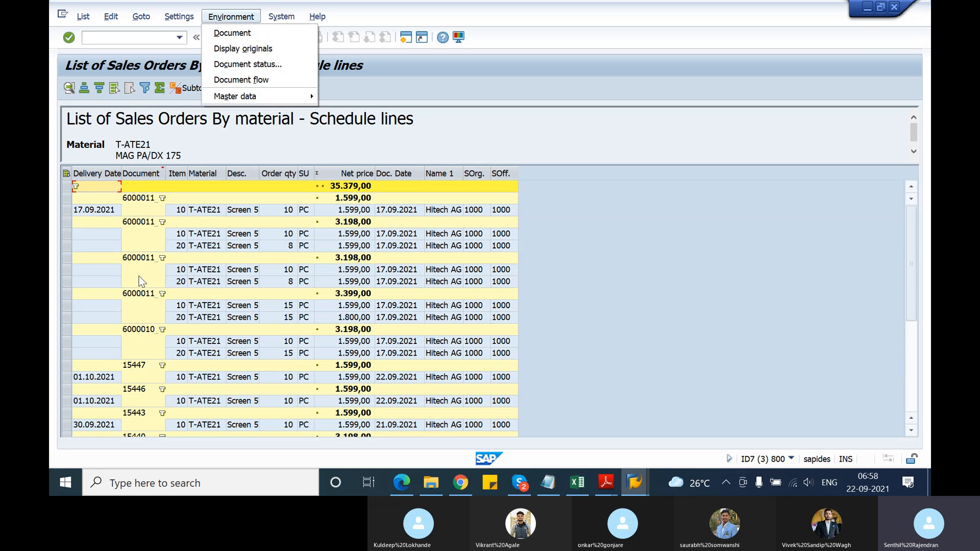
pyautogui.click(67, 380)
pyautogui.click(68, 380)
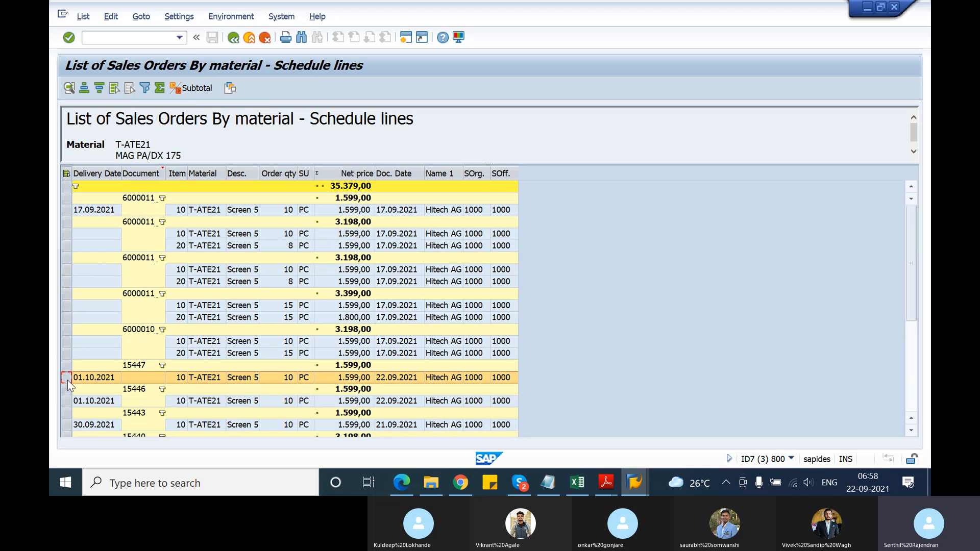
pyautogui.click(230, 17)
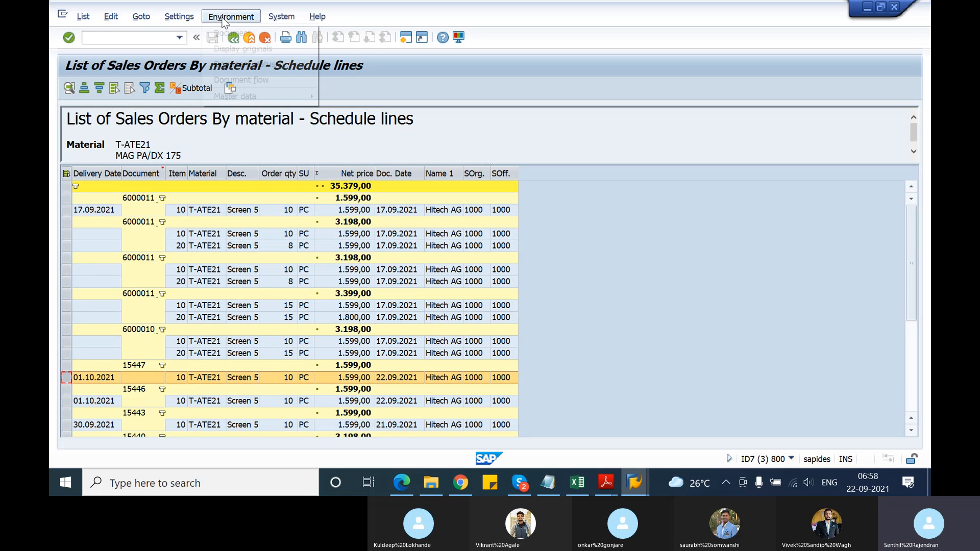
pyautogui.click(238, 49)
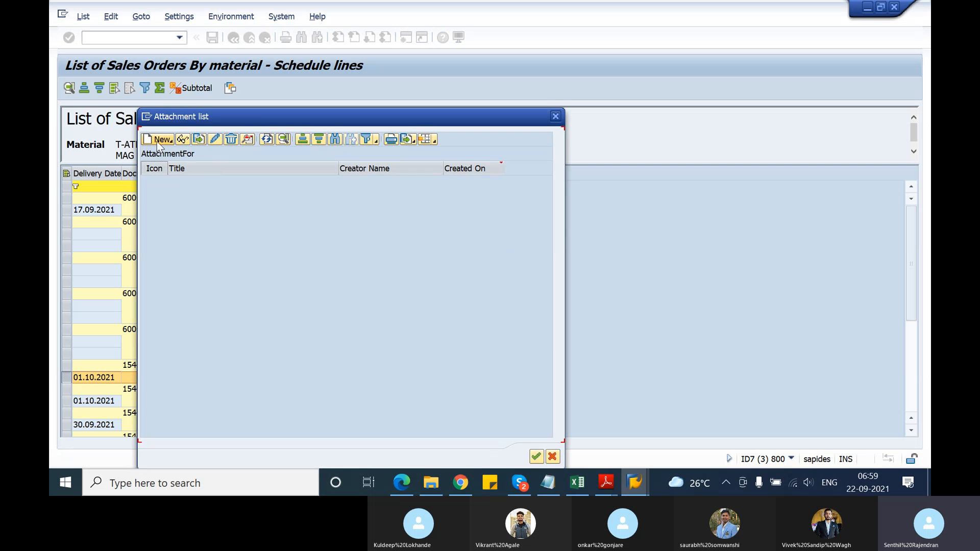
pyautogui.click(557, 114)
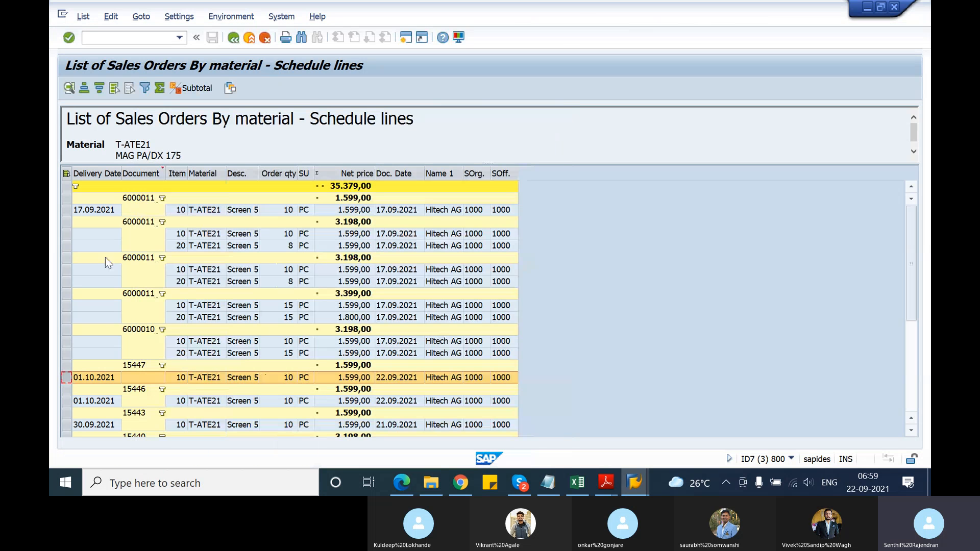
# Open the sales document behind the selected 01.10.2021 schedule line, and return to the list
pyautogui.click(216, 20)
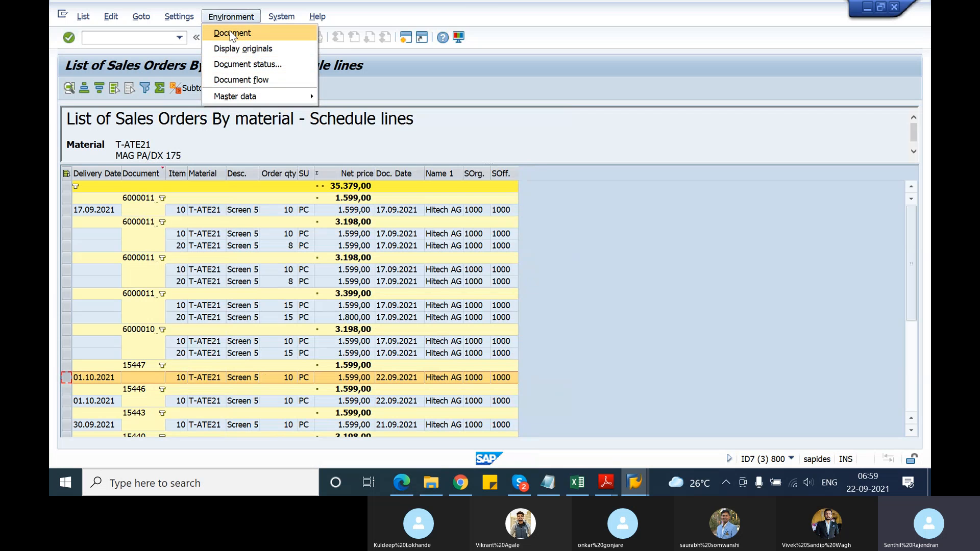
pyautogui.click(231, 32)
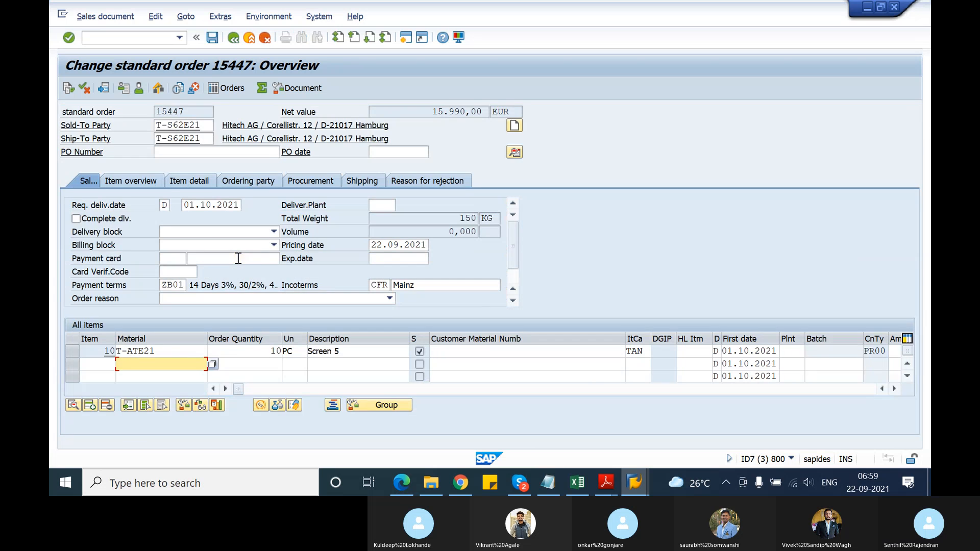
pyautogui.click(233, 41)
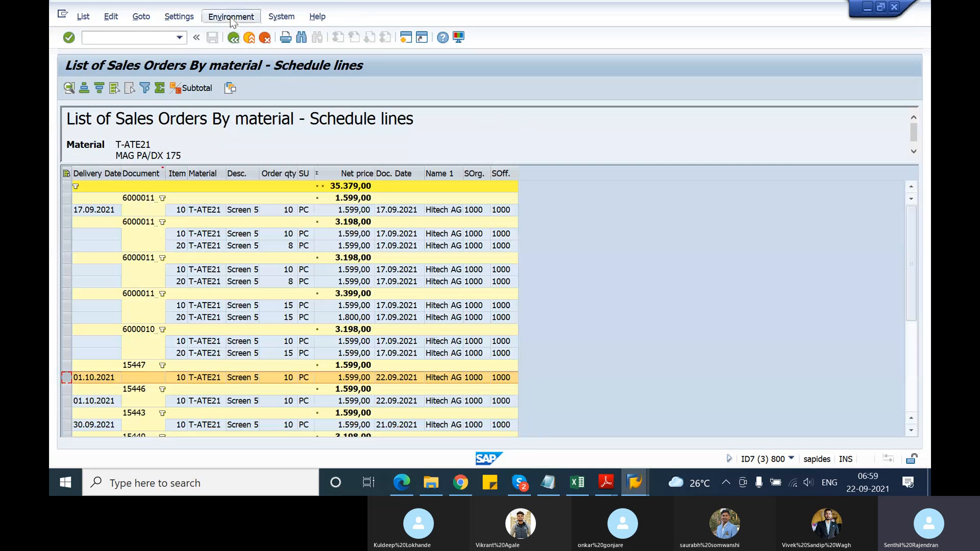
# Review the document status of the selected 01.10.2021 line and its document flow, closing each to return to the list
pyautogui.click(231, 16)
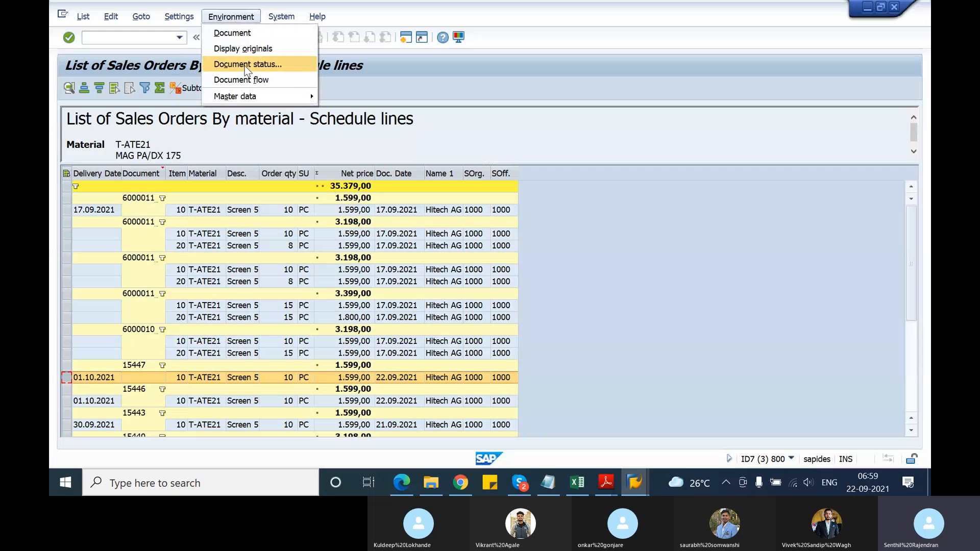
pyautogui.click(246, 65)
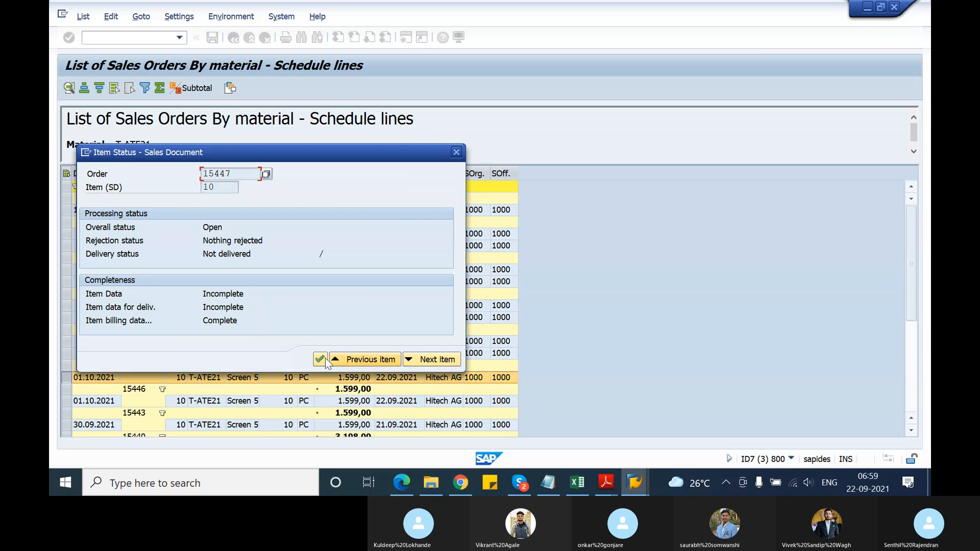
pyautogui.click(456, 154)
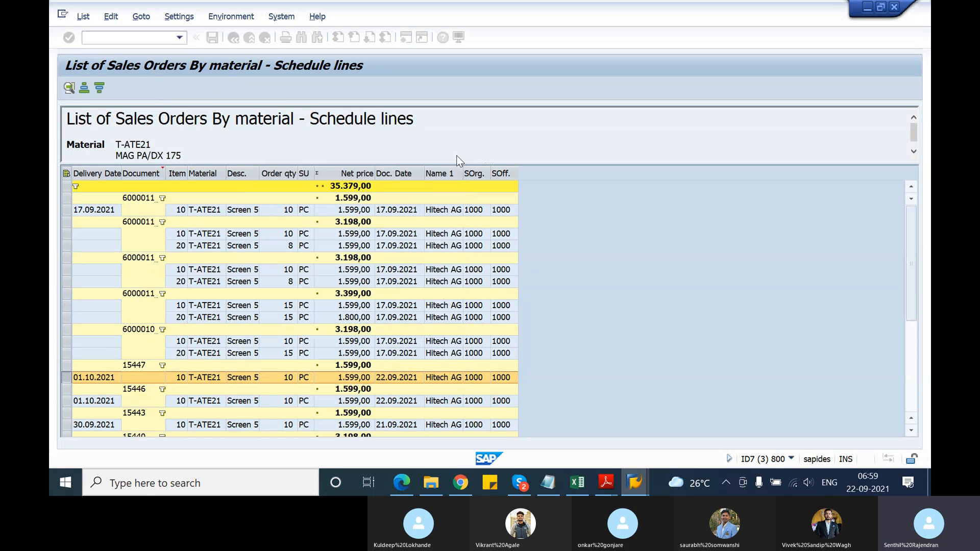
pyautogui.click(219, 20)
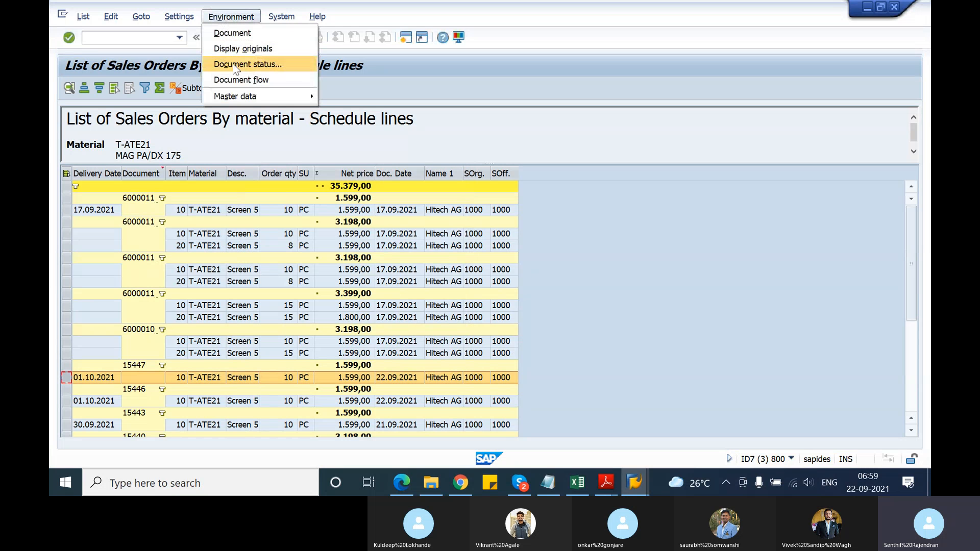
pyautogui.click(238, 81)
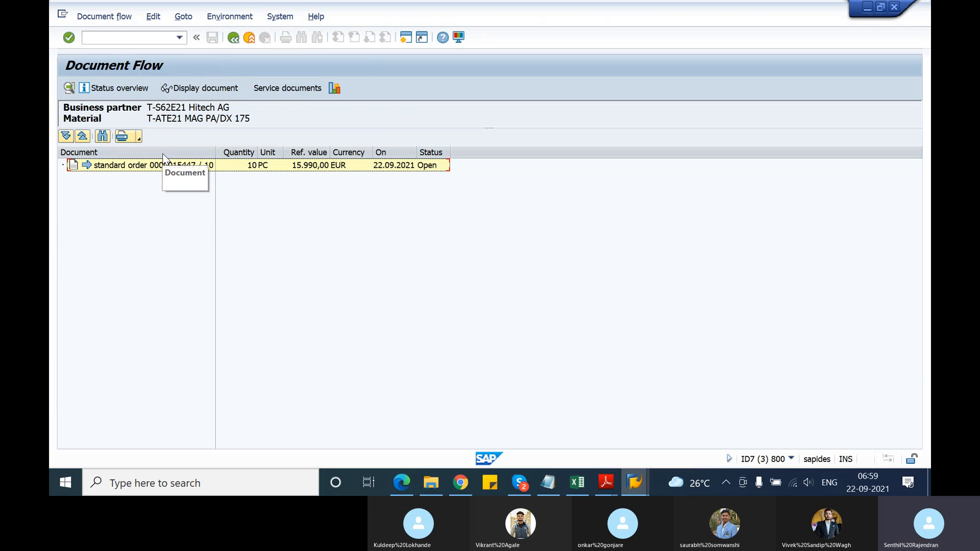
pyautogui.click(232, 38)
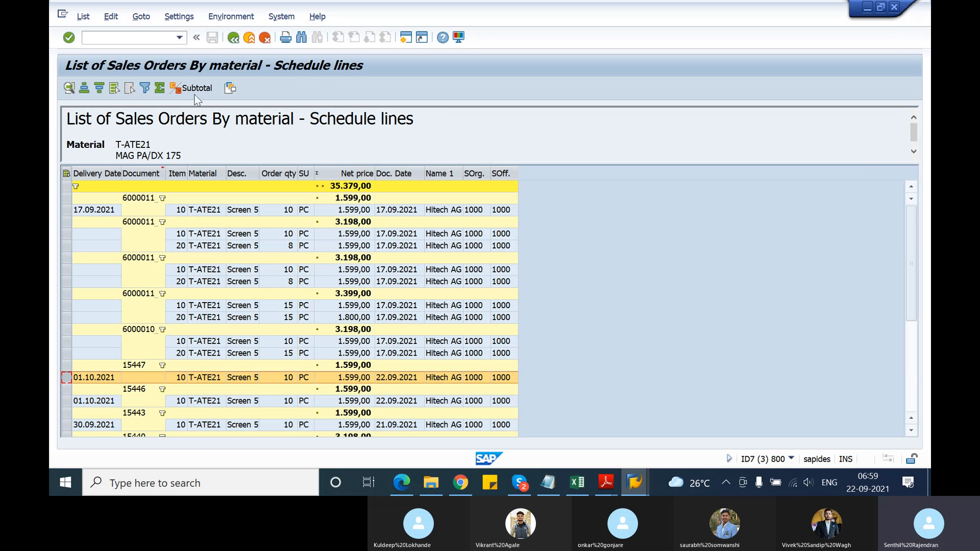
pyautogui.click(225, 17)
pyautogui.moveTo(244, 92)
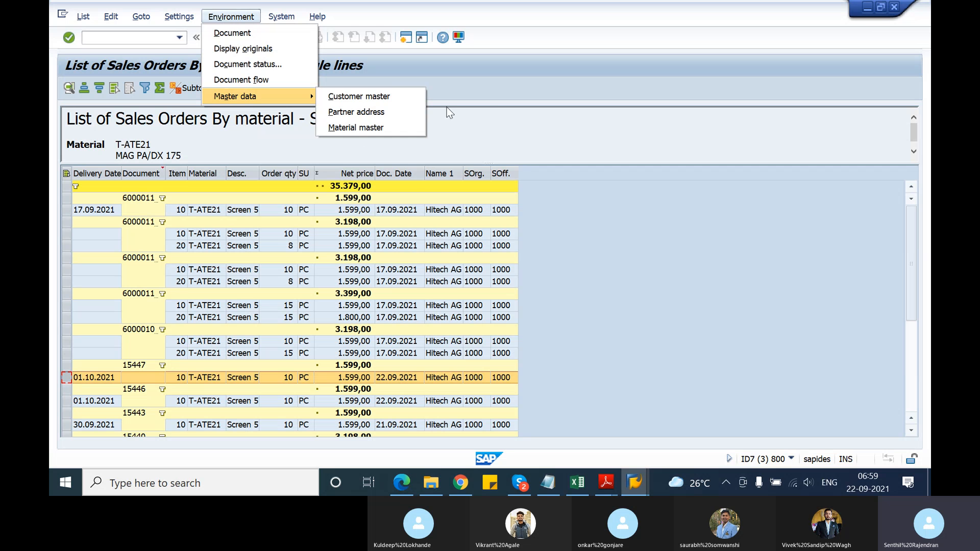
pyautogui.click(492, 109)
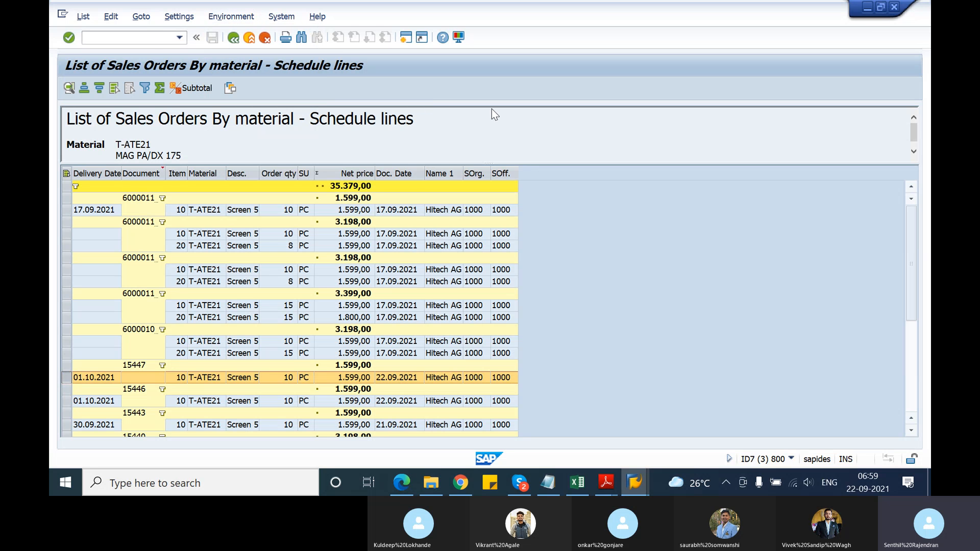
# Try to mass-change the plant of the selected schedule line from 1200 to new plant 1000
pyautogui.click(142, 17)
pyautogui.moveTo(87, 19)
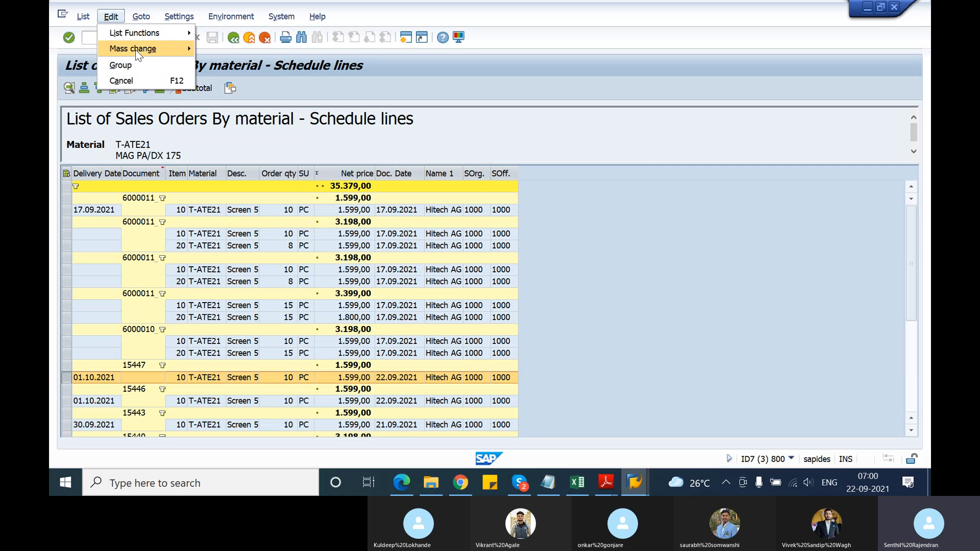
pyautogui.moveTo(135, 50)
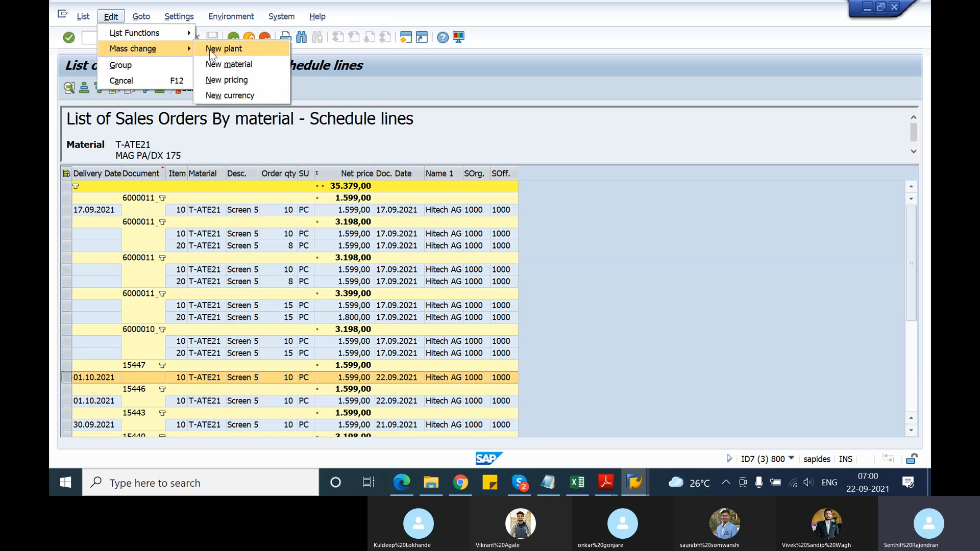
pyautogui.click(210, 50)
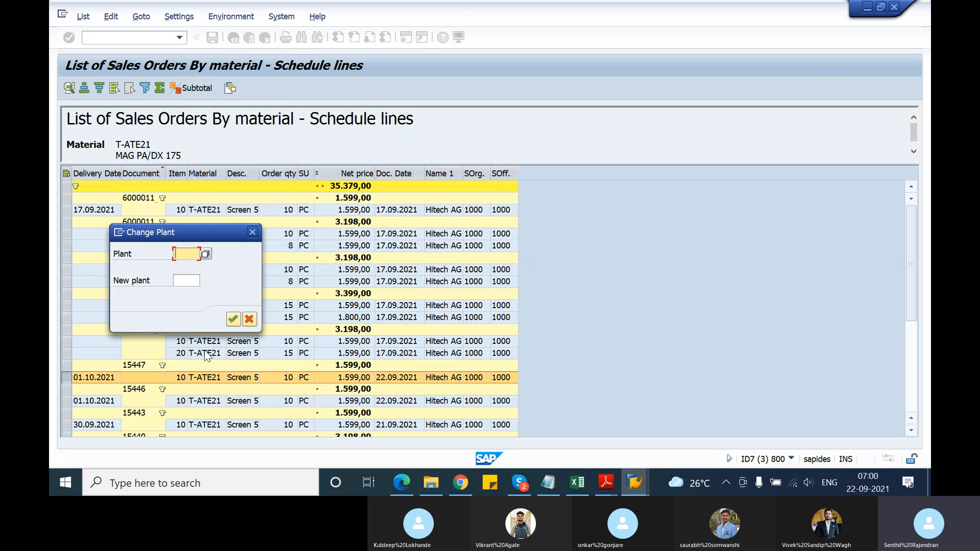
pyautogui.click(194, 282)
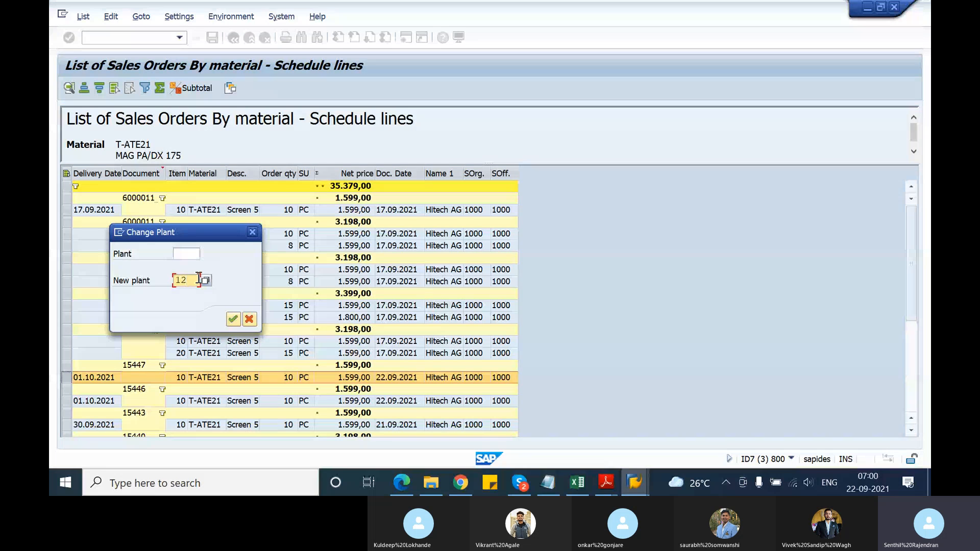
pyautogui.write('1200')
pyautogui.click(182, 254)
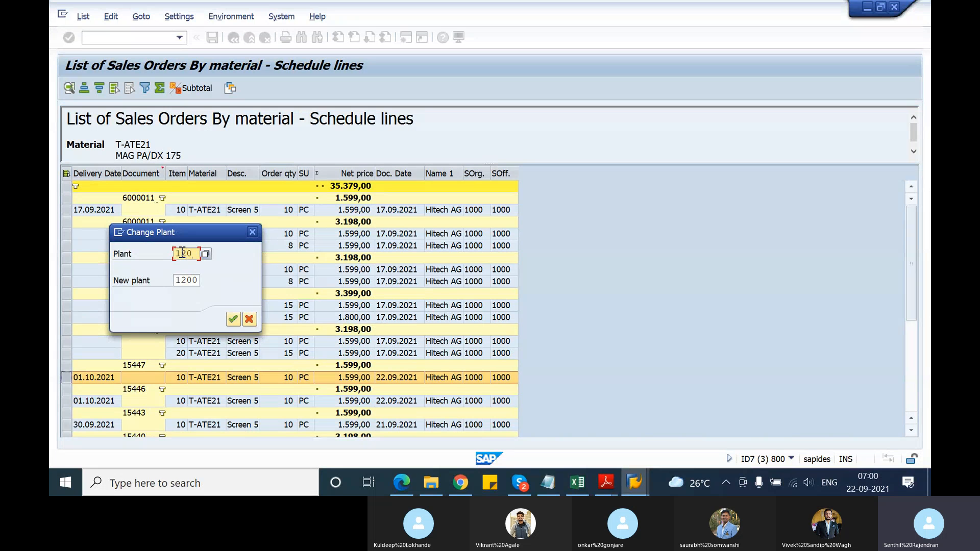
pyautogui.click(188, 279)
pyautogui.press('BackSpace')
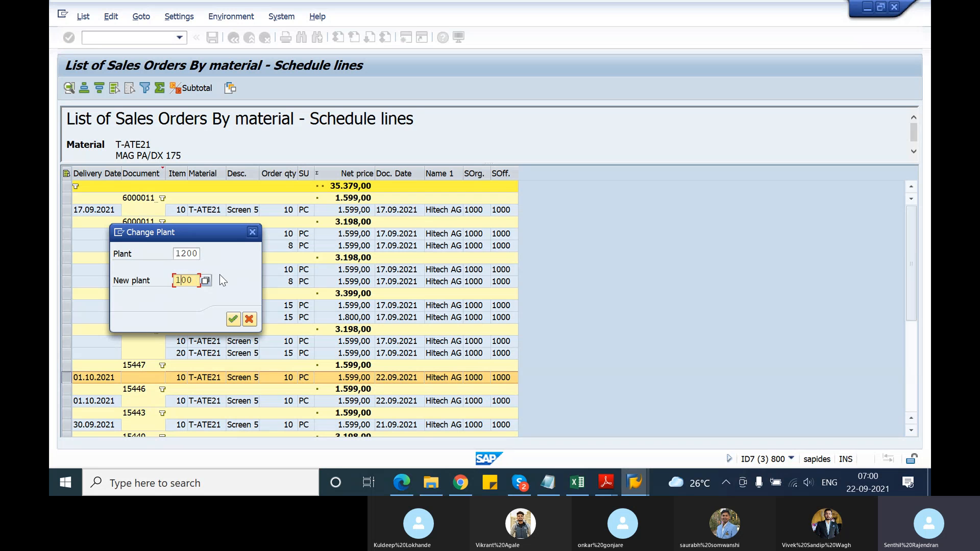
pyautogui.write('0')
pyautogui.press('Return')
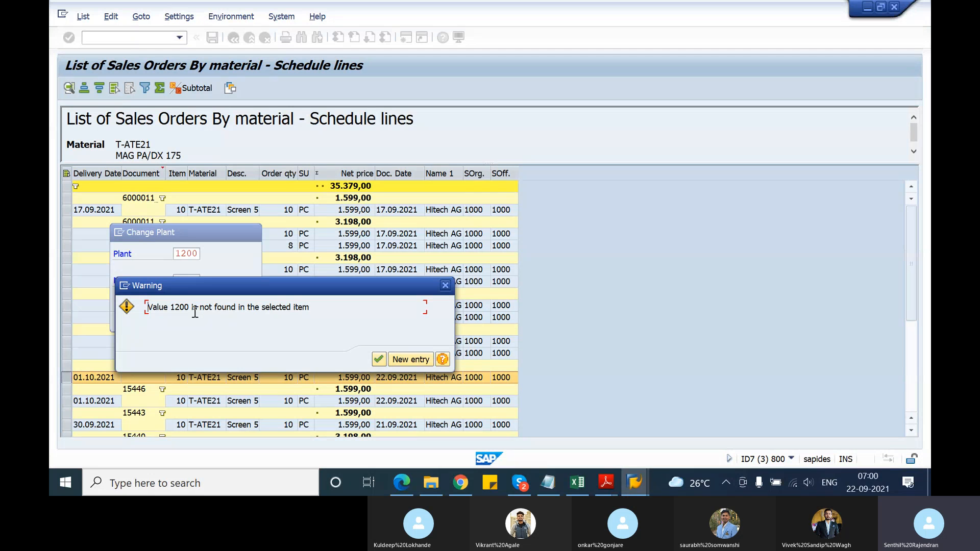
pyautogui.click(446, 287)
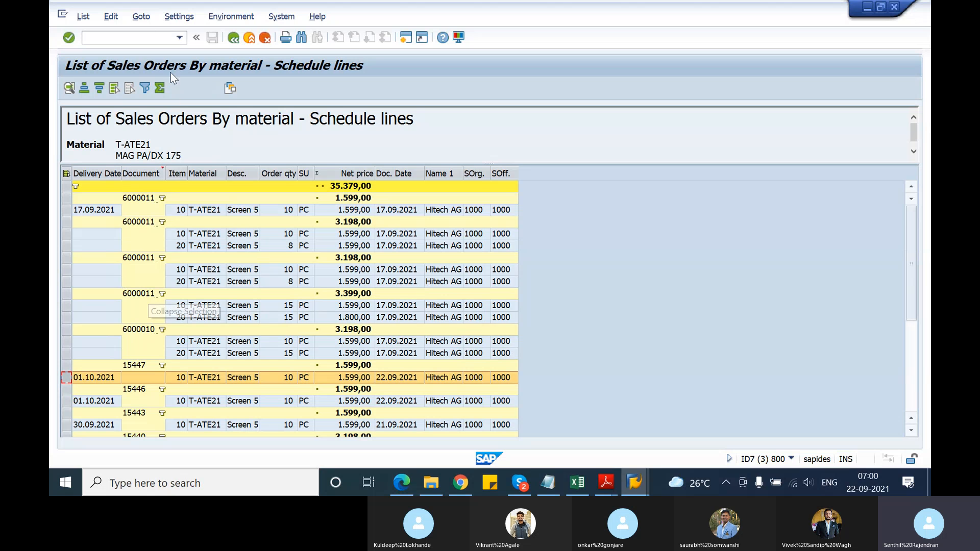
pyautogui.click(142, 17)
pyautogui.click(111, 16)
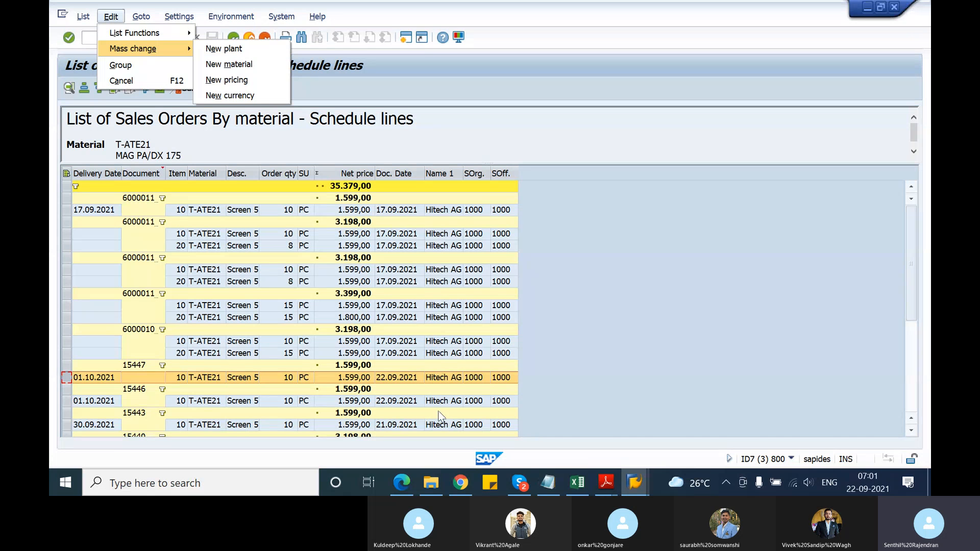
pyautogui.click(694, 270)
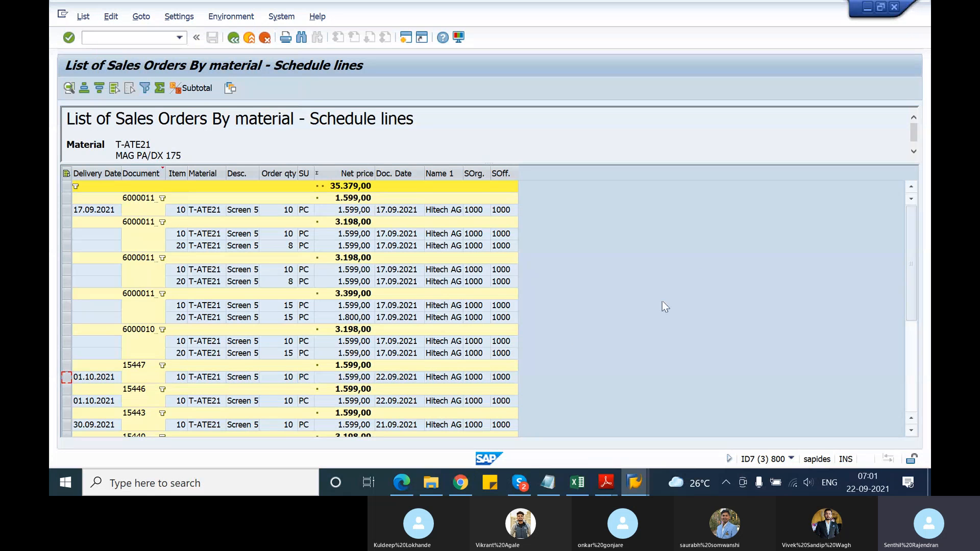
pyautogui.scroll(-5, 663, 301)
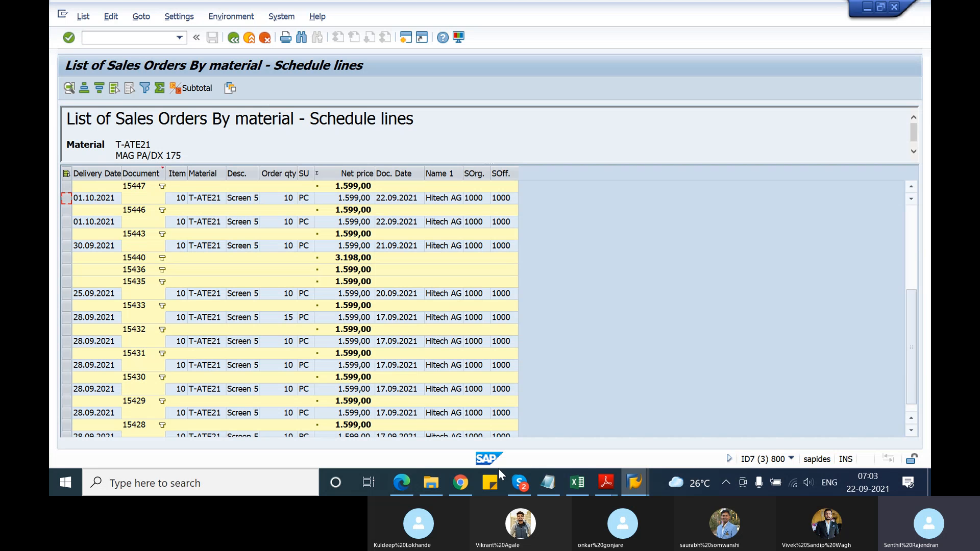
# Switch to TSCM60_1.pdf in Adobe Reader and go to the Unit 10 diagram of the Information Library
pyautogui.click(605, 481)
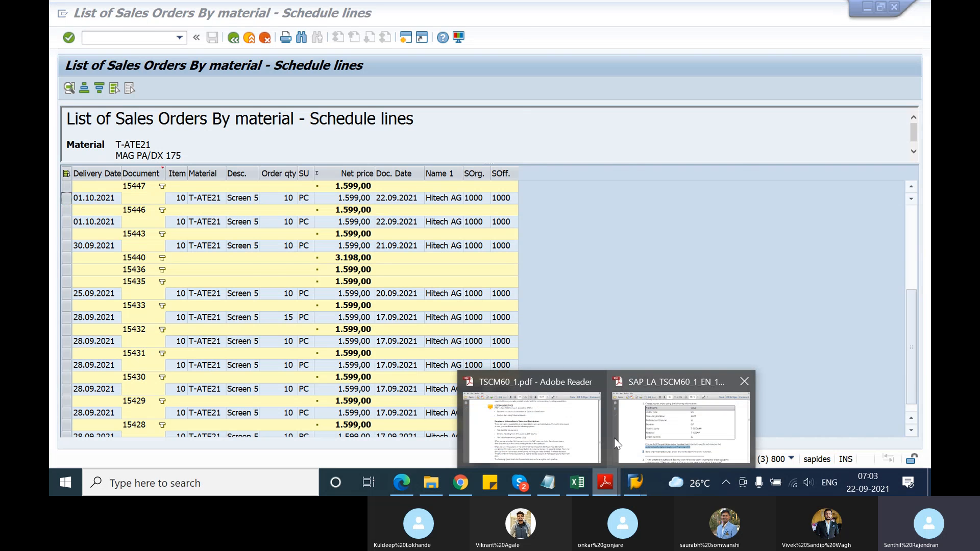
pyautogui.click(531, 429)
pyautogui.scroll(-10, 486, 365)
pyautogui.scroll(-6, 485, 361)
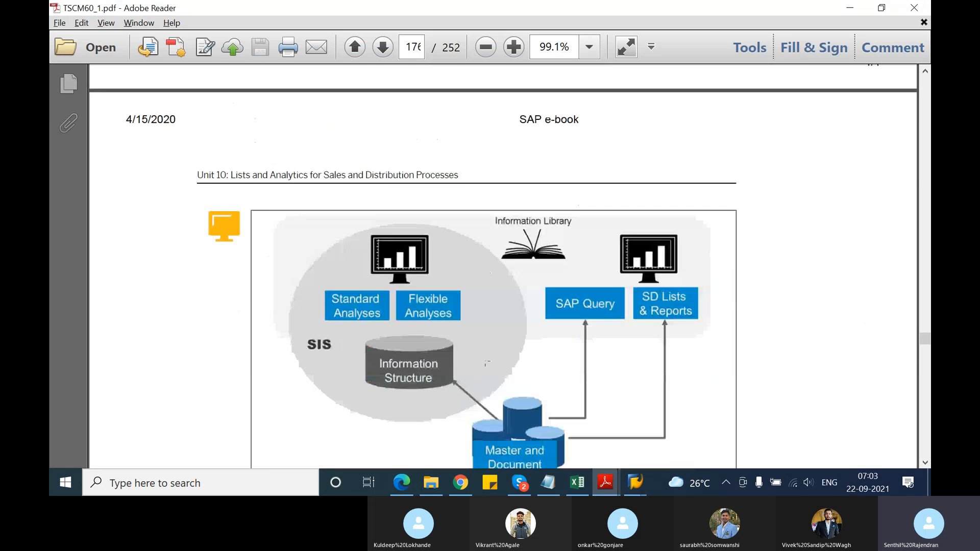
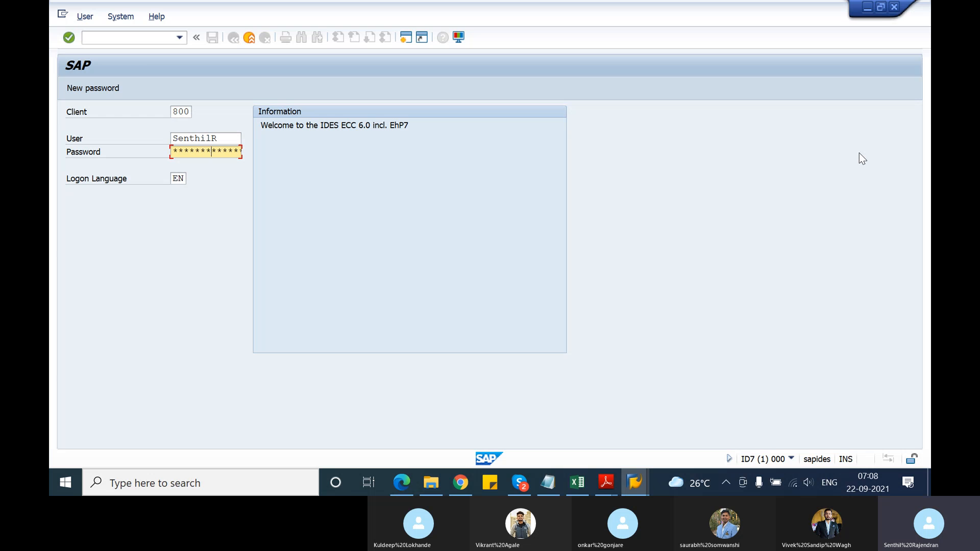
# Log on to client 800 and expand Logistics > Sales and Distribution > Sales Information System > Standard Analyses in the SAP menu
pyautogui.press('Return')
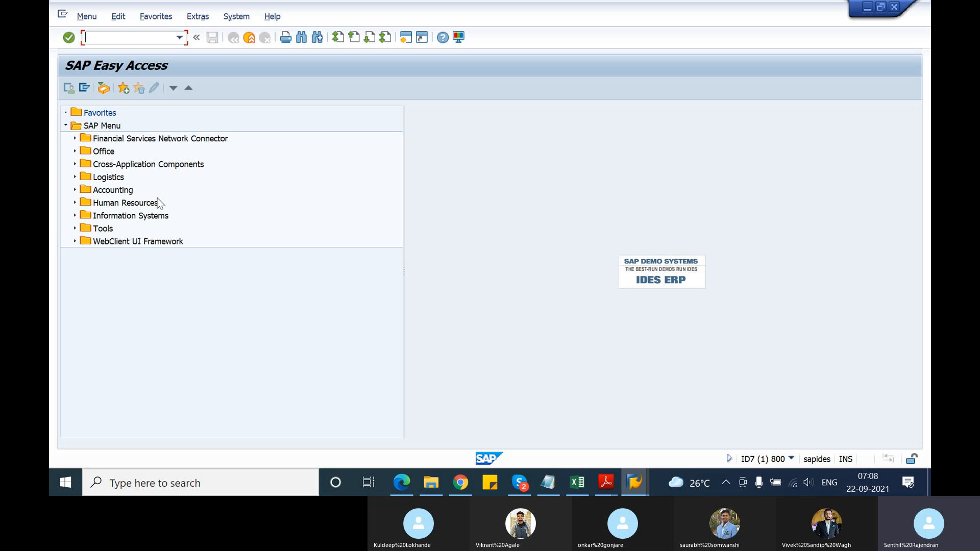
pyautogui.click(74, 177)
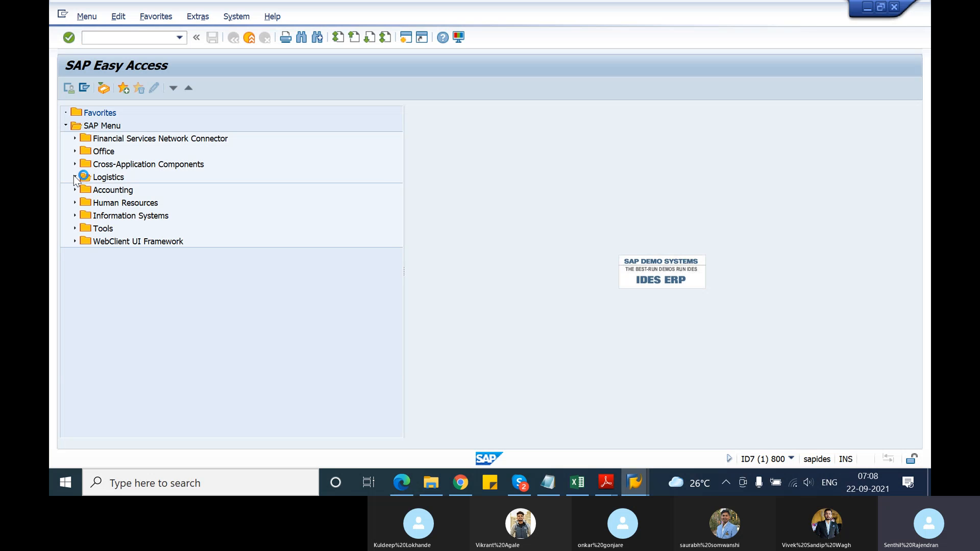
pyautogui.click(84, 203)
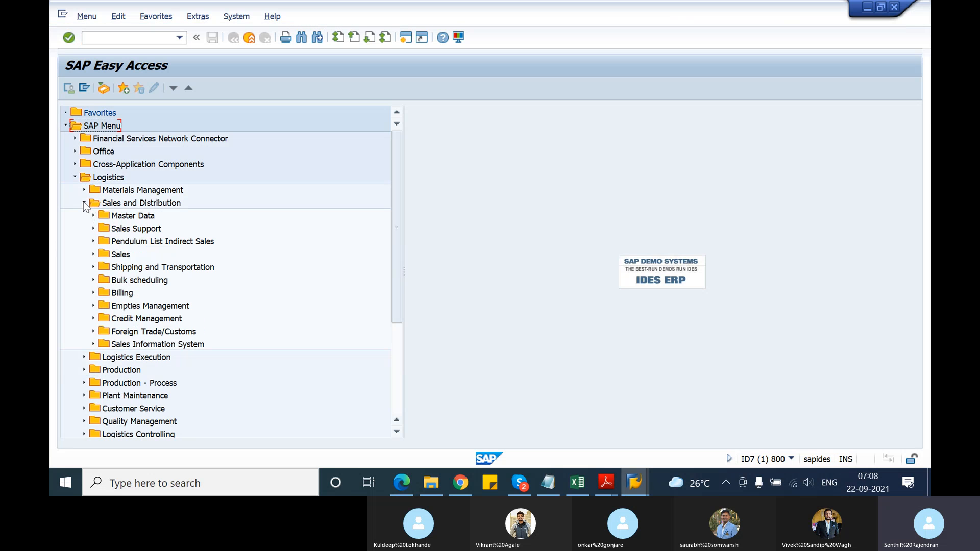
pyautogui.click(94, 345)
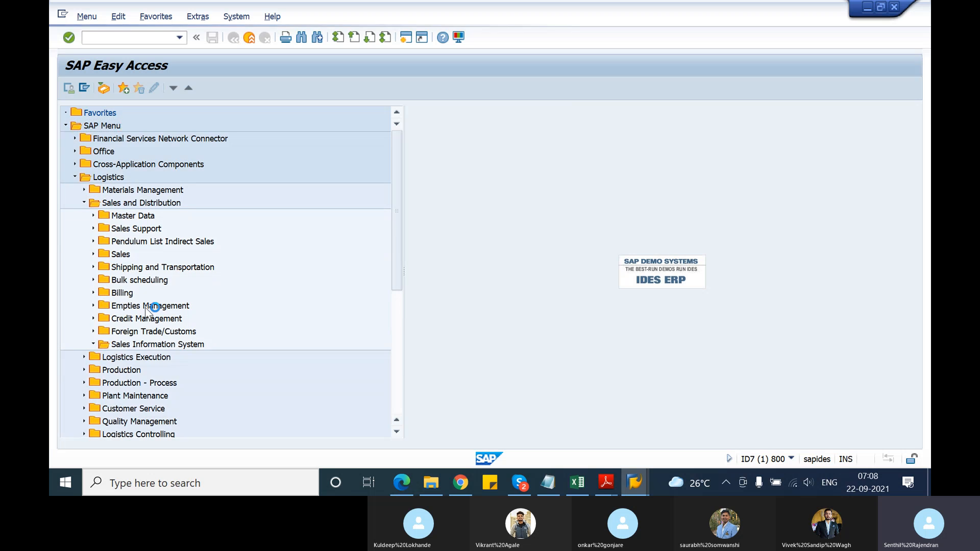
pyautogui.scroll(-2, 146, 309)
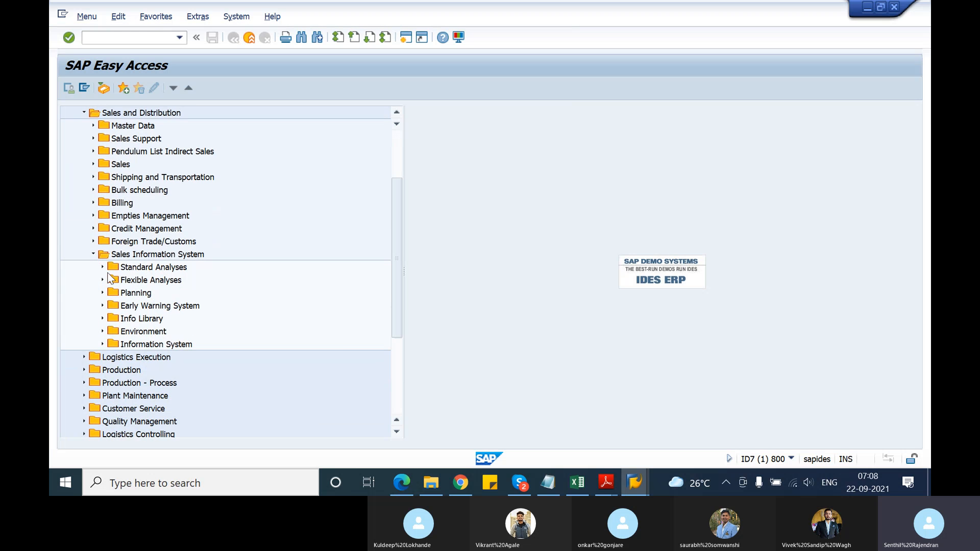
pyautogui.click(103, 269)
# Expand the Evaluation folder under Flexible Analyses, and open the MCTC - Material standard analysis
pyautogui.scroll(-1, 123, 326)
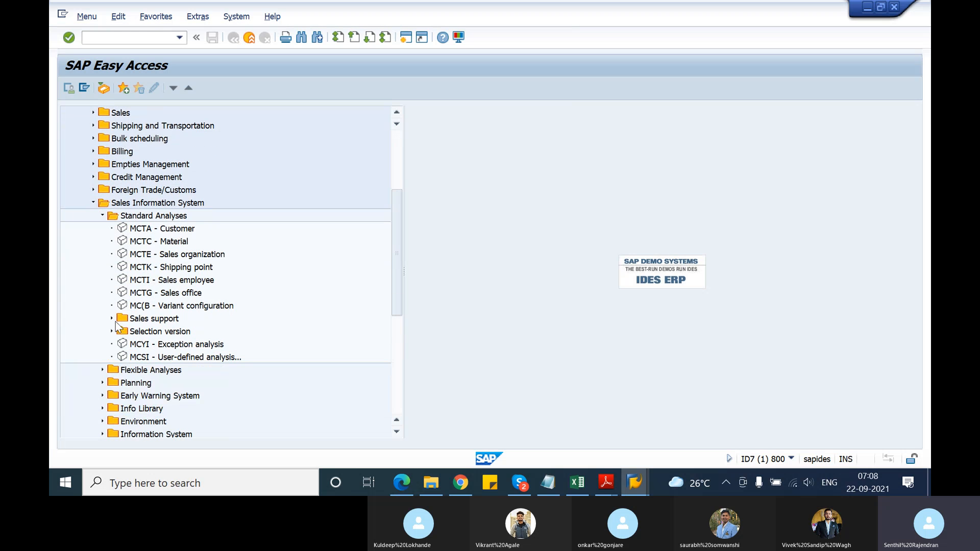
pyautogui.click(103, 370)
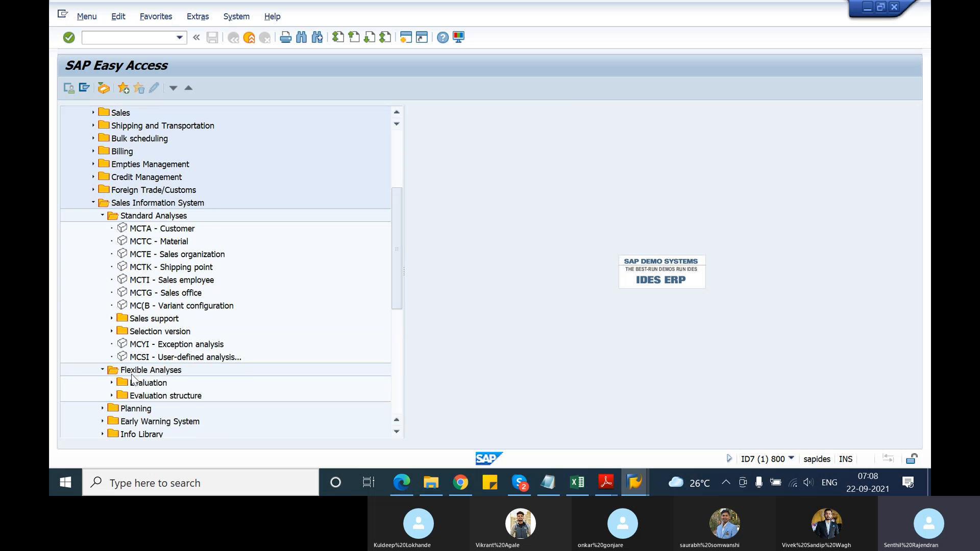
pyautogui.click(112, 383)
pyautogui.scroll(1, 134, 286)
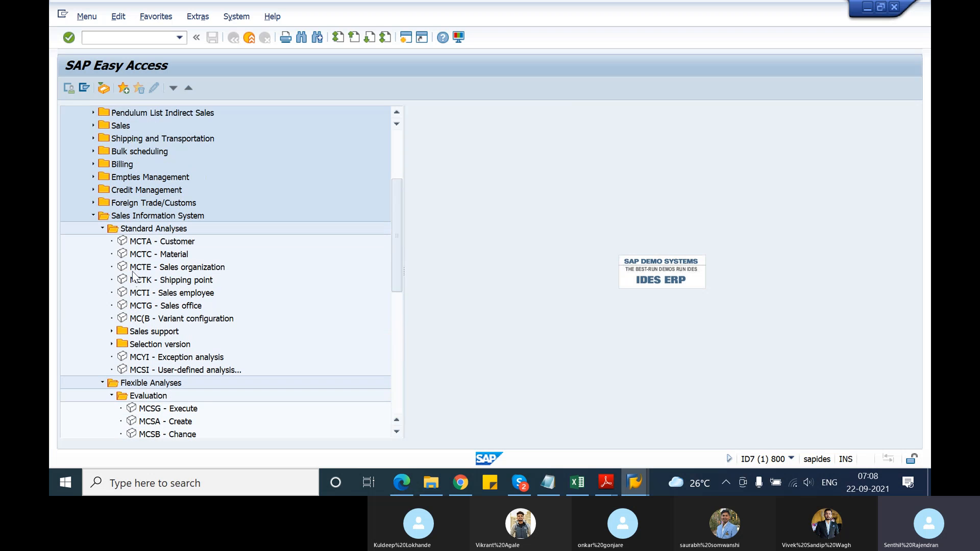
pyautogui.click(138, 244)
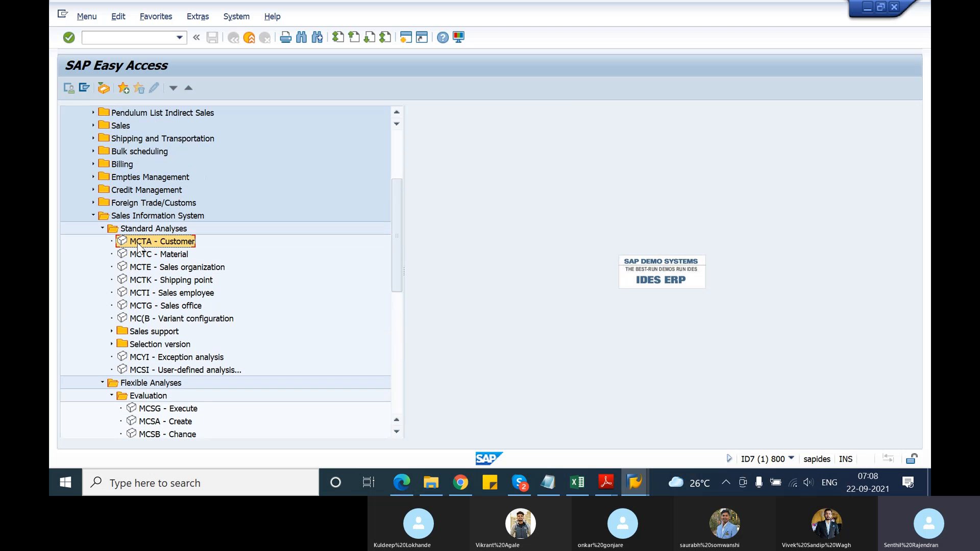
pyautogui.doubleClick(136, 254)
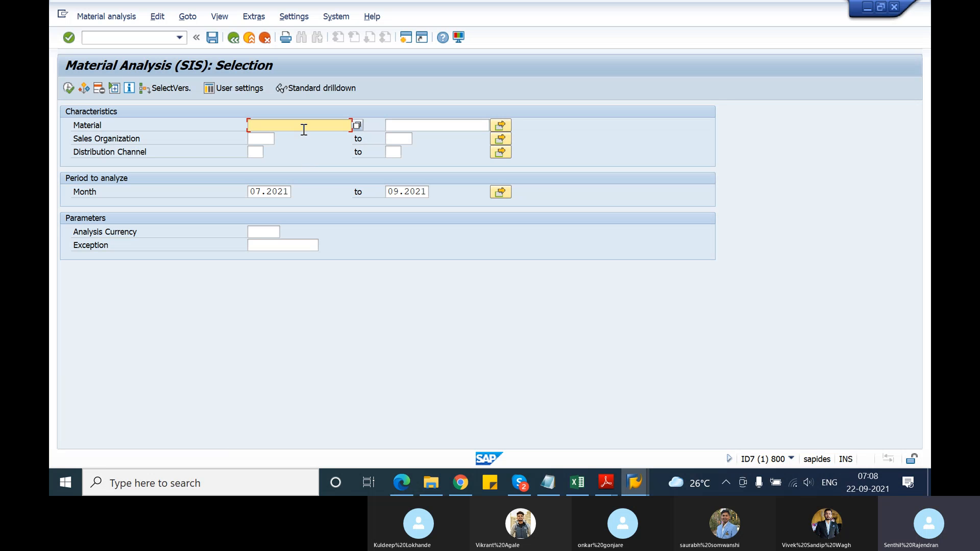
# Run the material analysis for material T-ATE21, sales organization 1000 and distribution channel 10
pyautogui.write('ATE21')
pyautogui.press('Return')
pyautogui.click(260, 139)
pyautogui.write('1000')
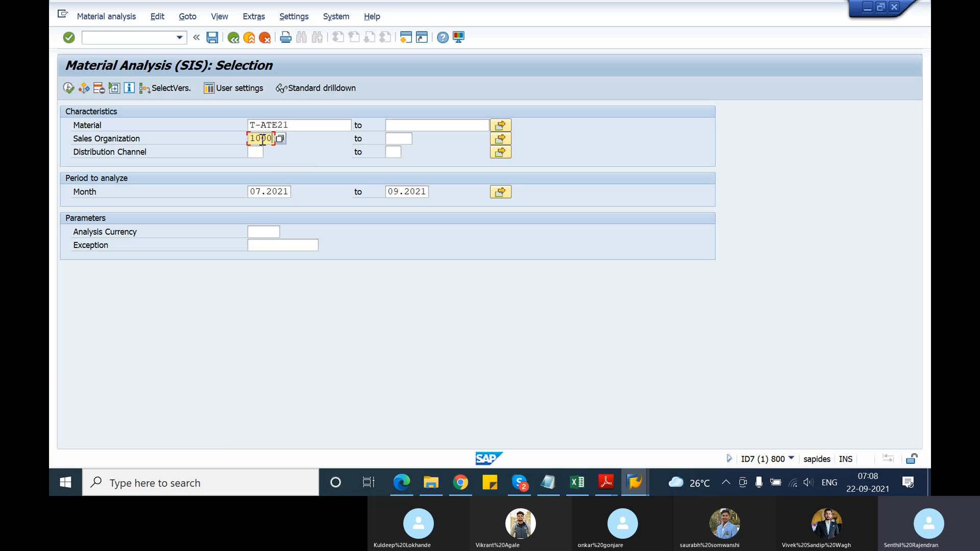
pyautogui.press('Tab')
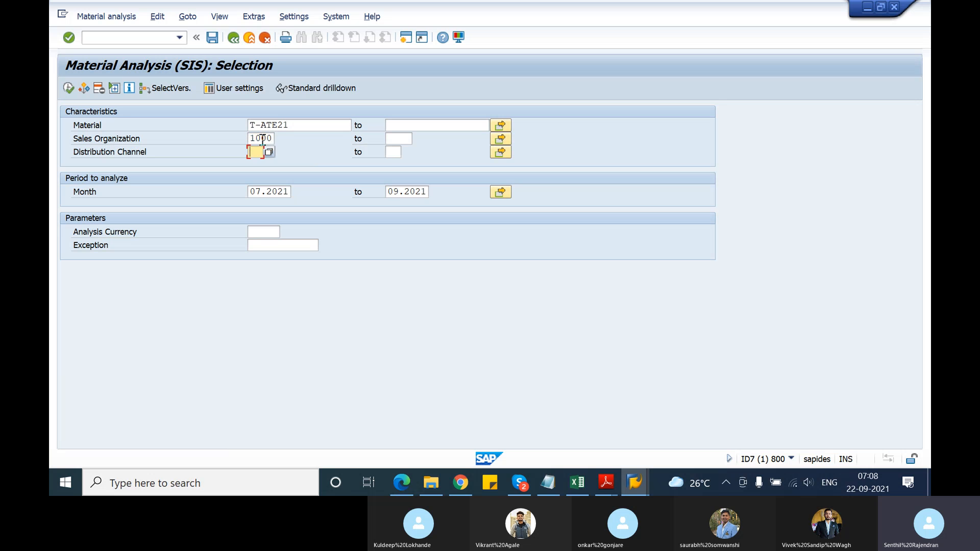
pyautogui.write('10')
pyautogui.click(297, 128)
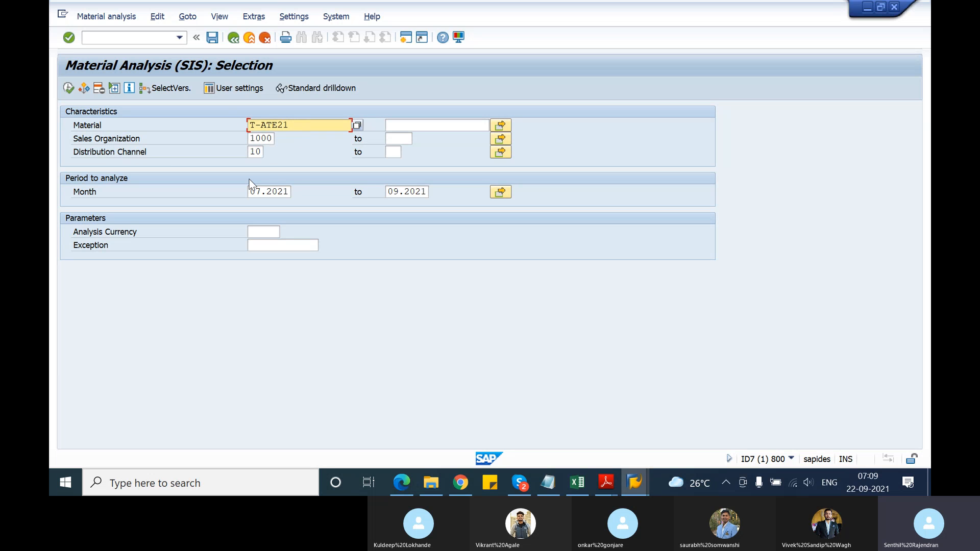
pyautogui.click(71, 89)
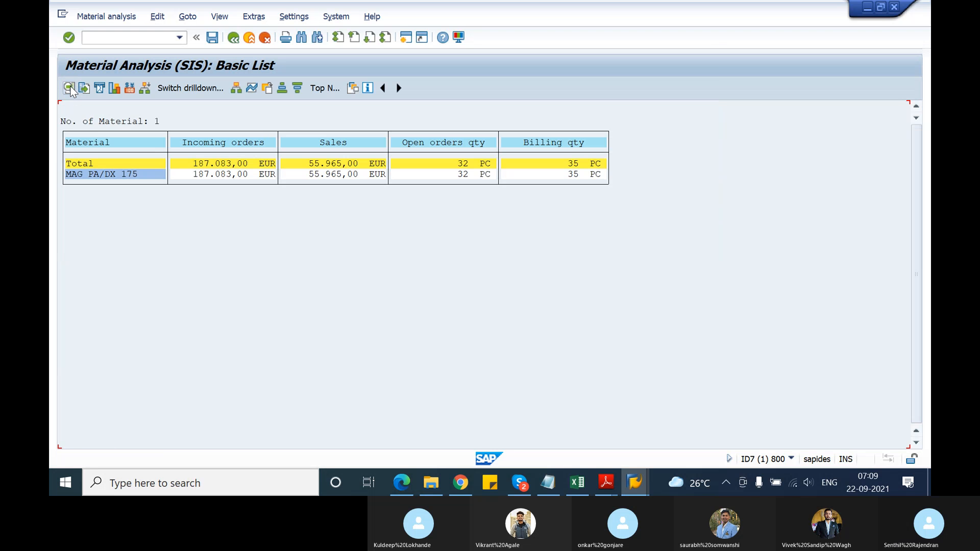
# Switch the drilldown of the MAG PA/DX 175 material line to Distribution Channel
pyautogui.click(72, 179)
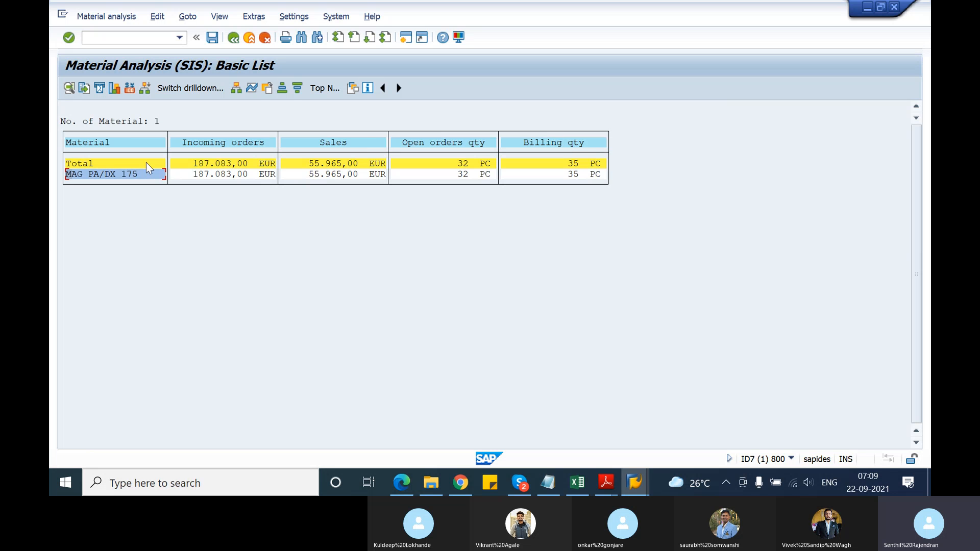
pyautogui.click(167, 93)
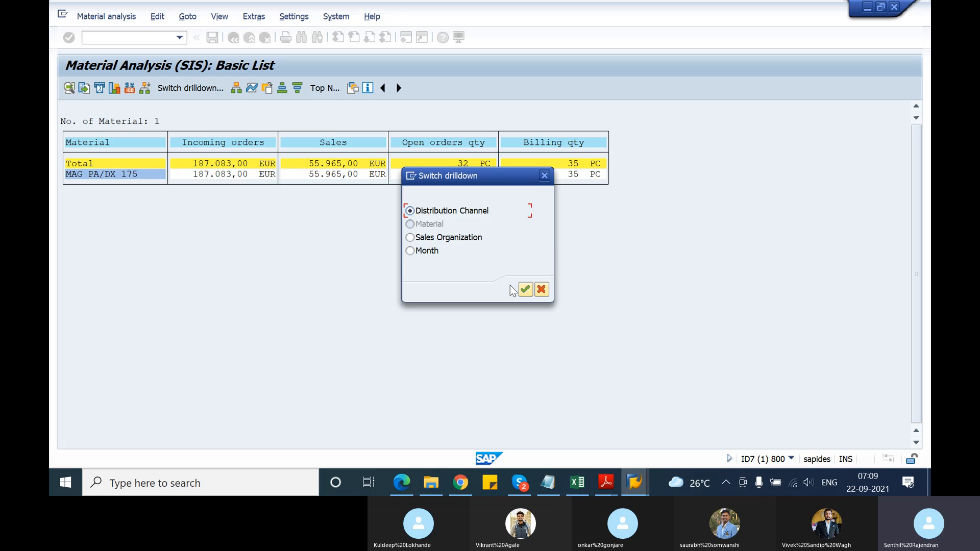
pyautogui.click(524, 290)
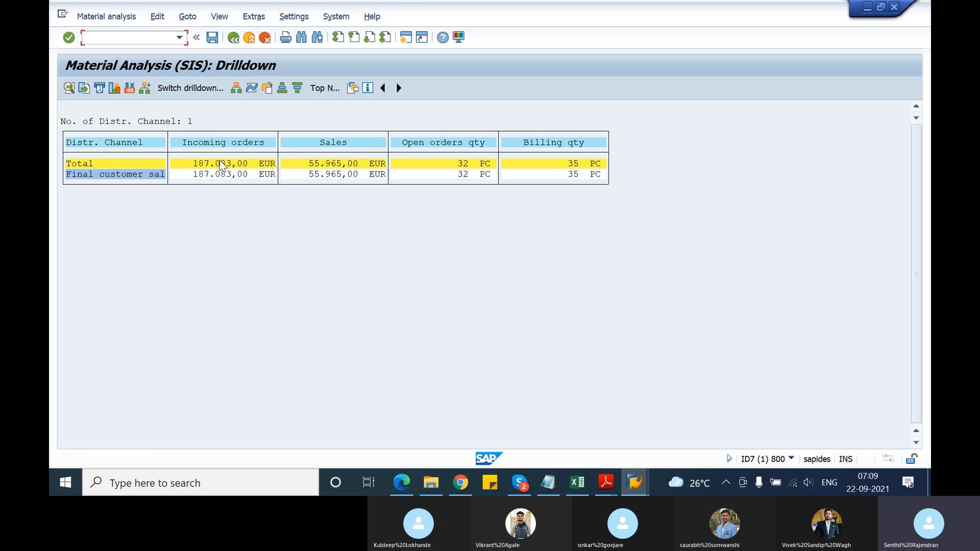
# Switch the drilldown of the Final customer sales line to Sales Organization
pyautogui.click(94, 175)
pyautogui.click(206, 88)
pyautogui.click(431, 237)
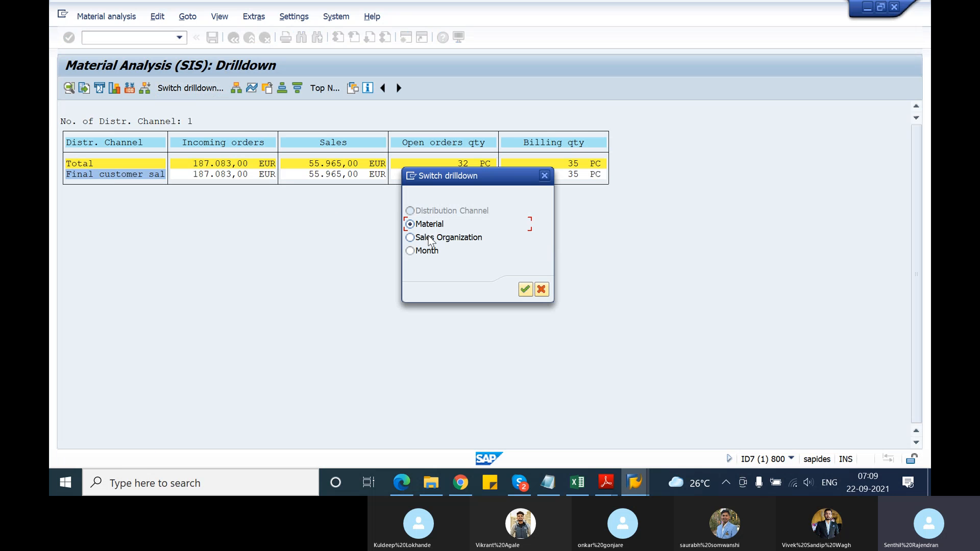
pyautogui.click(525, 289)
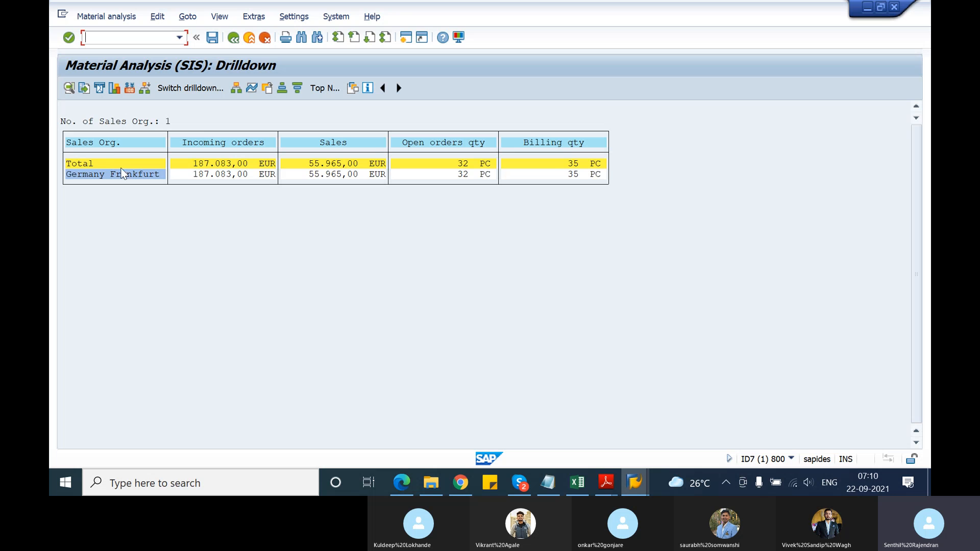
# Display the list of all sales orders for material T-ATE21 from the Germany Frankfurt line's document information, and return to the drilldown
pyautogui.click(103, 177)
pyautogui.click(187, 16)
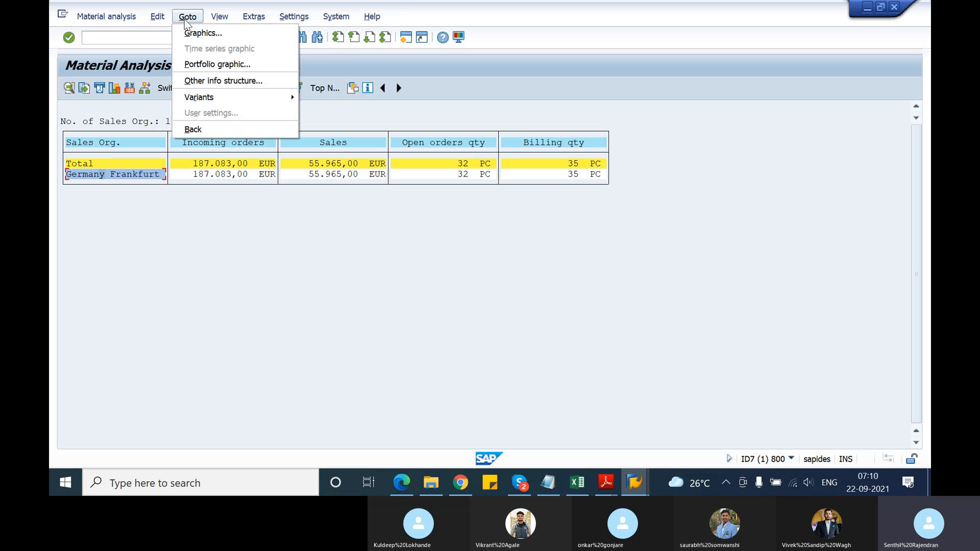
pyautogui.moveTo(215, 20)
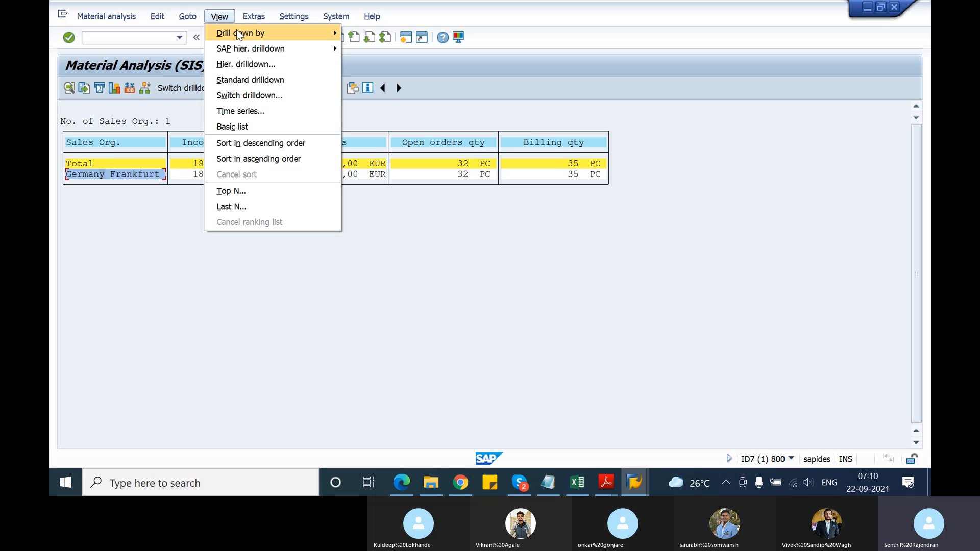
pyautogui.moveTo(238, 34)
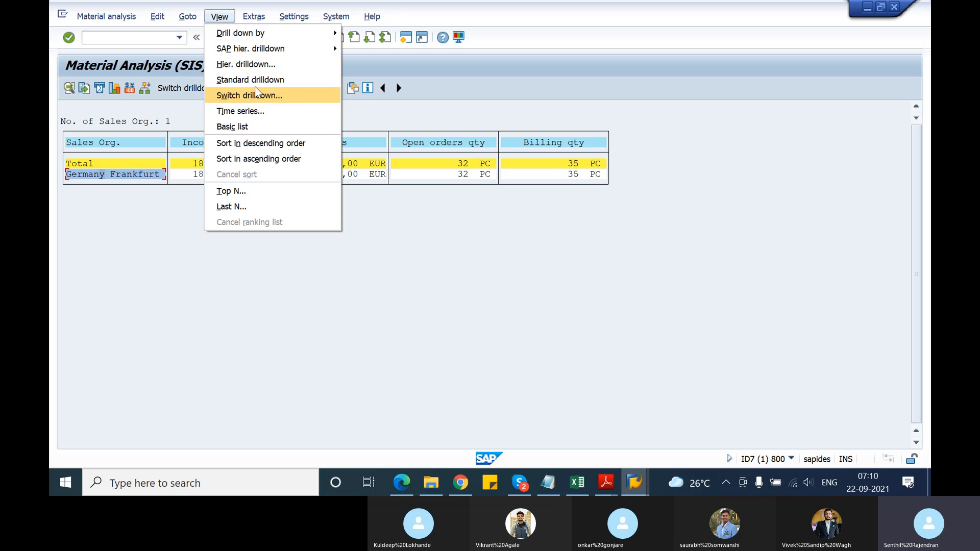
pyautogui.moveTo(261, 15)
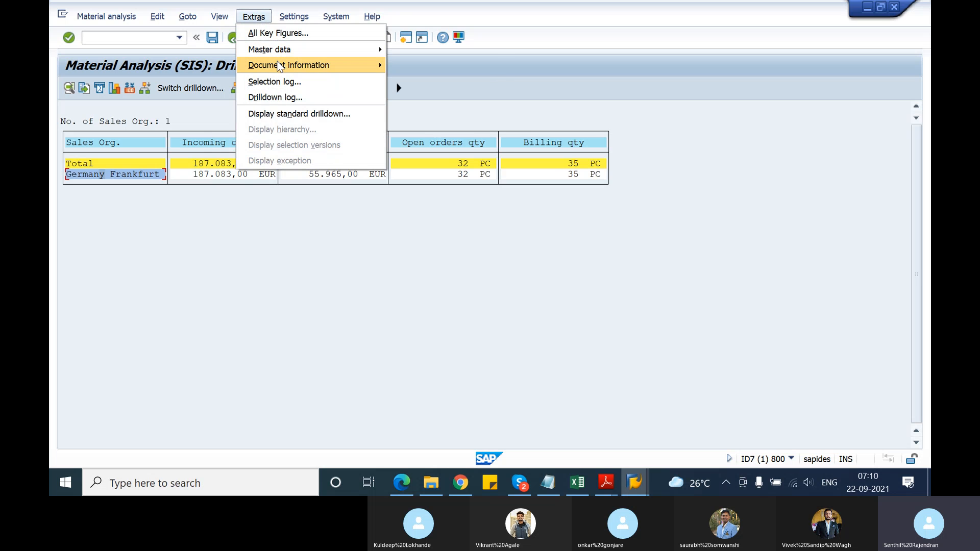
pyautogui.moveTo(280, 67)
pyautogui.moveTo(414, 65)
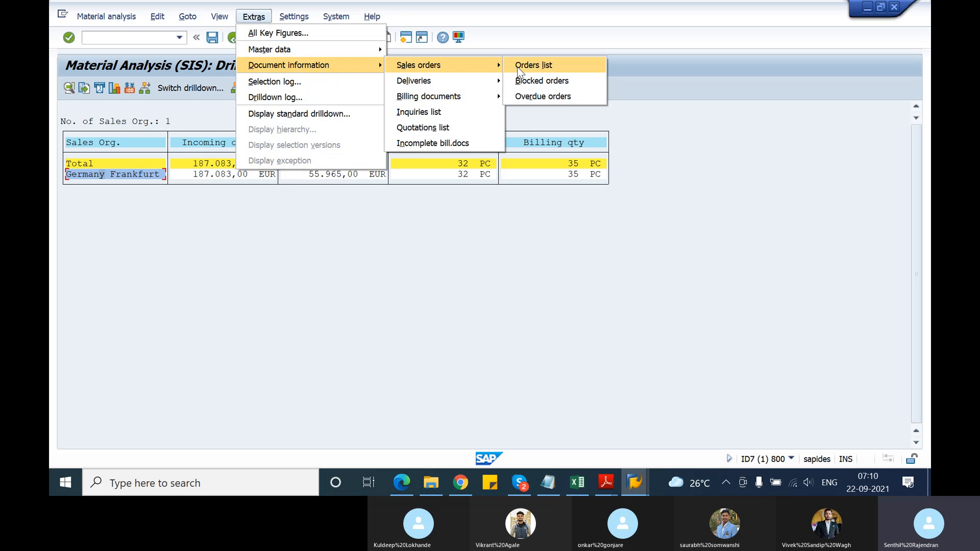
pyautogui.click(521, 67)
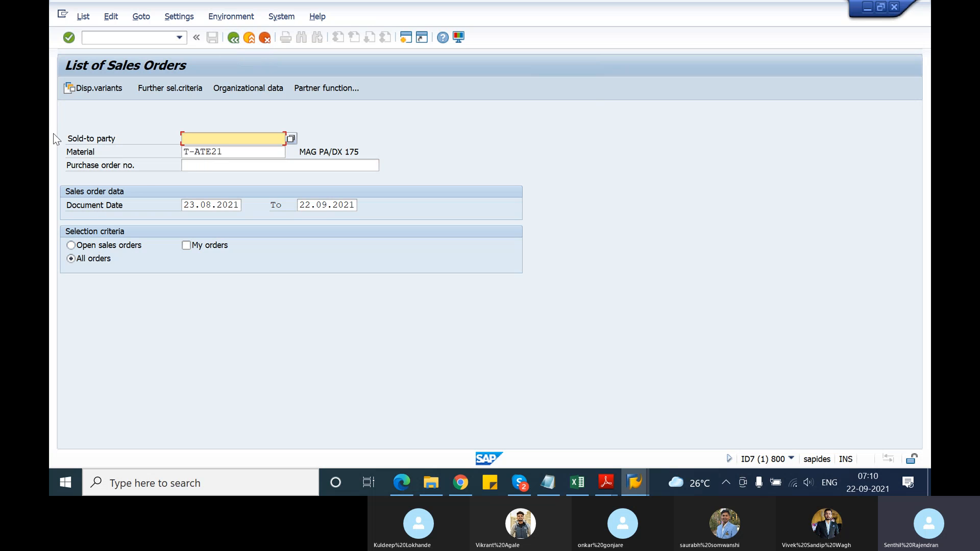
pyautogui.press('Return')
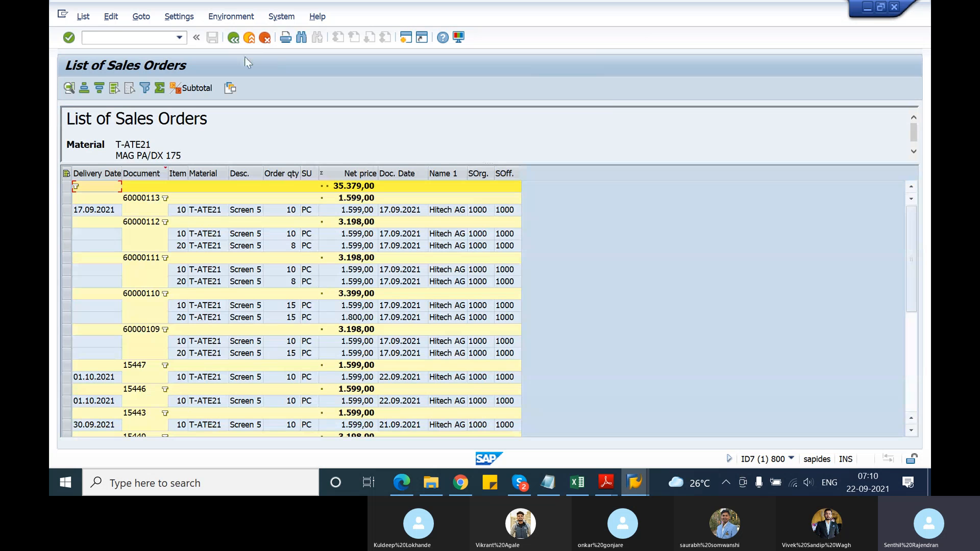
pyautogui.click(237, 43)
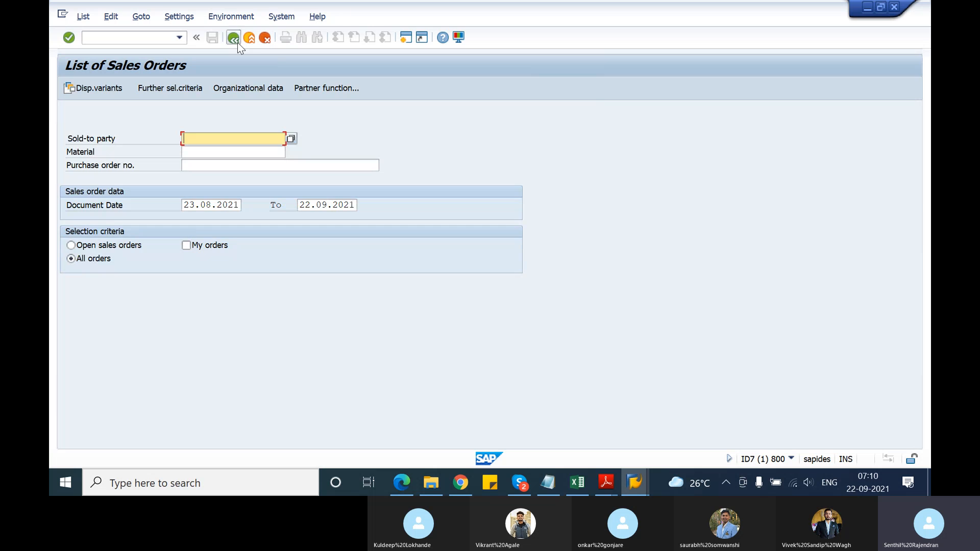
pyautogui.click(238, 42)
pyautogui.click(238, 42)
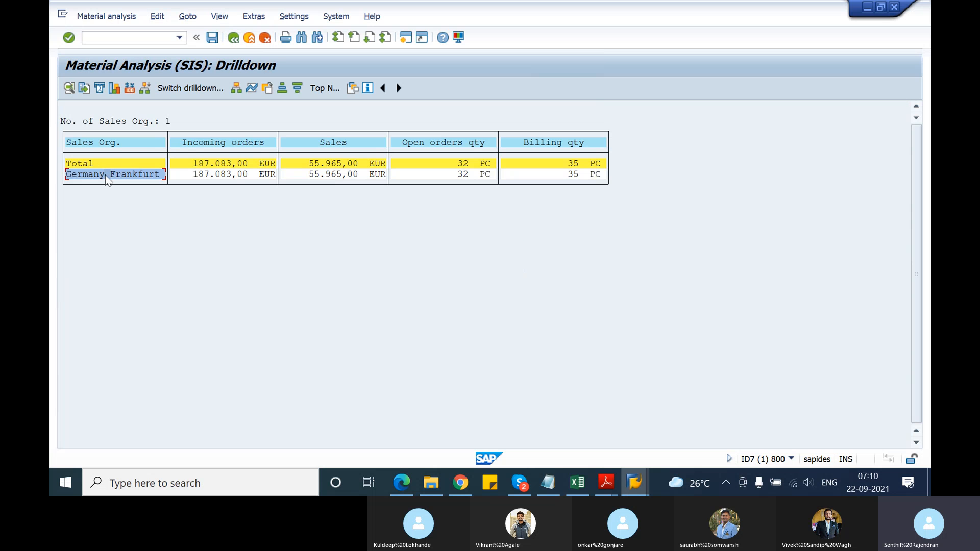
# Open the material master display for T-ATE21 from the Germany Frankfurt line's master data, and return to the drilldown
pyautogui.click(254, 16)
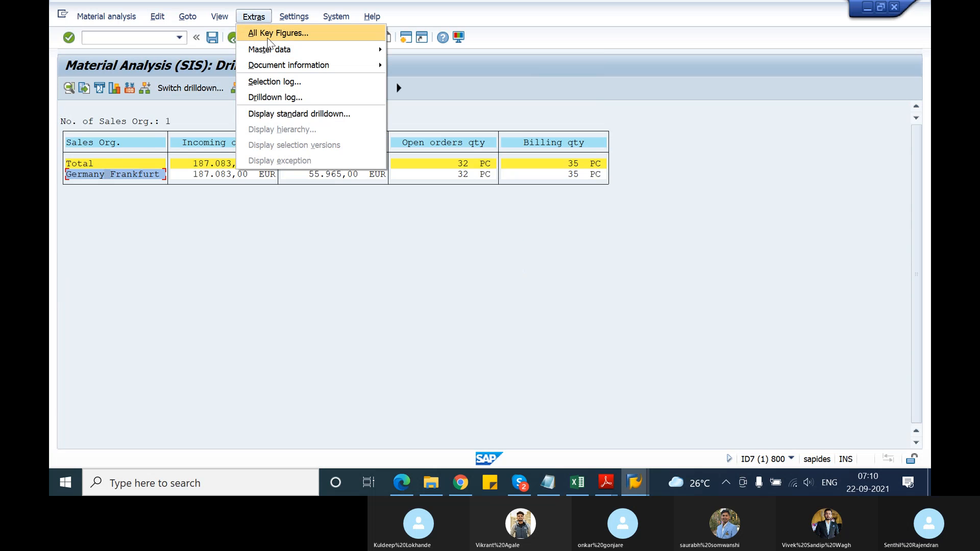
pyautogui.press('Escape')
pyautogui.click(294, 17)
pyautogui.moveTo(254, 17)
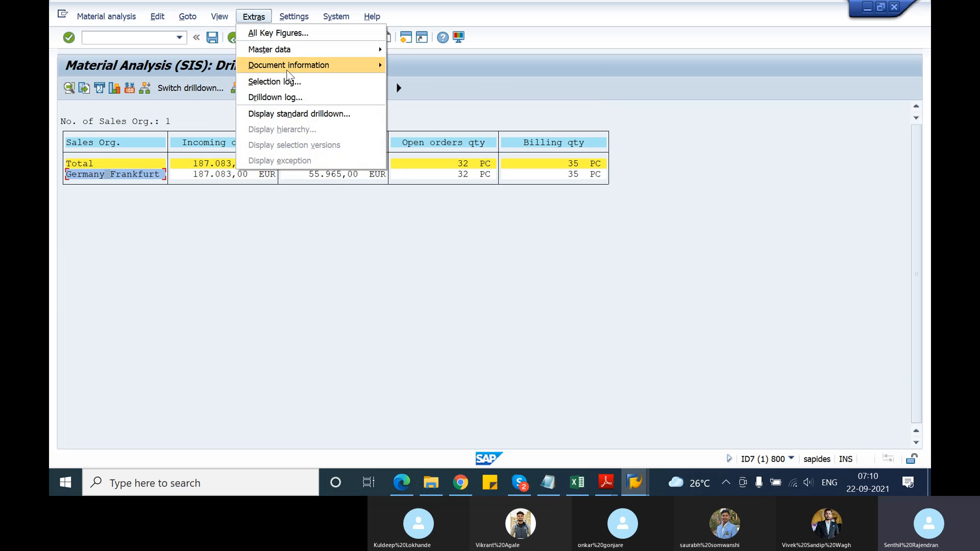
pyautogui.moveTo(293, 63)
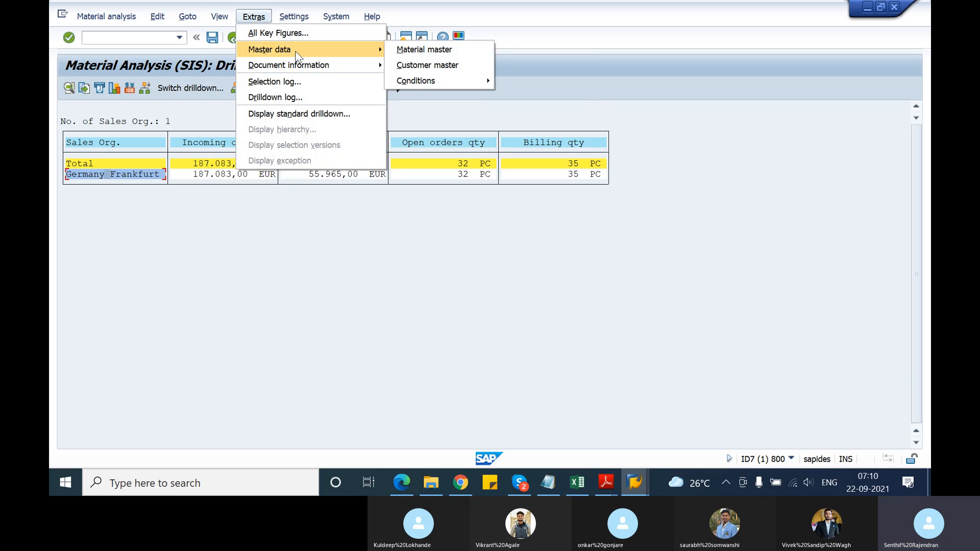
pyautogui.click(410, 50)
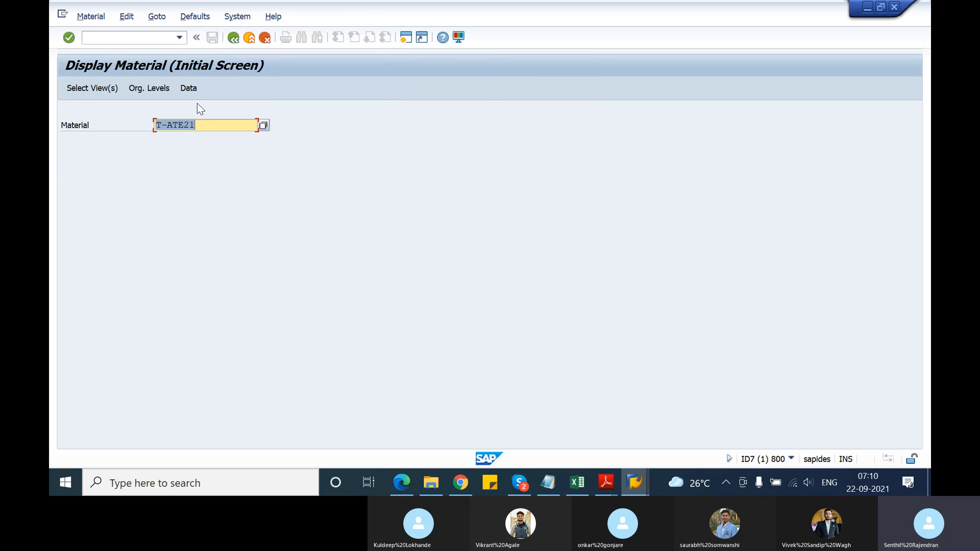
pyautogui.click(233, 38)
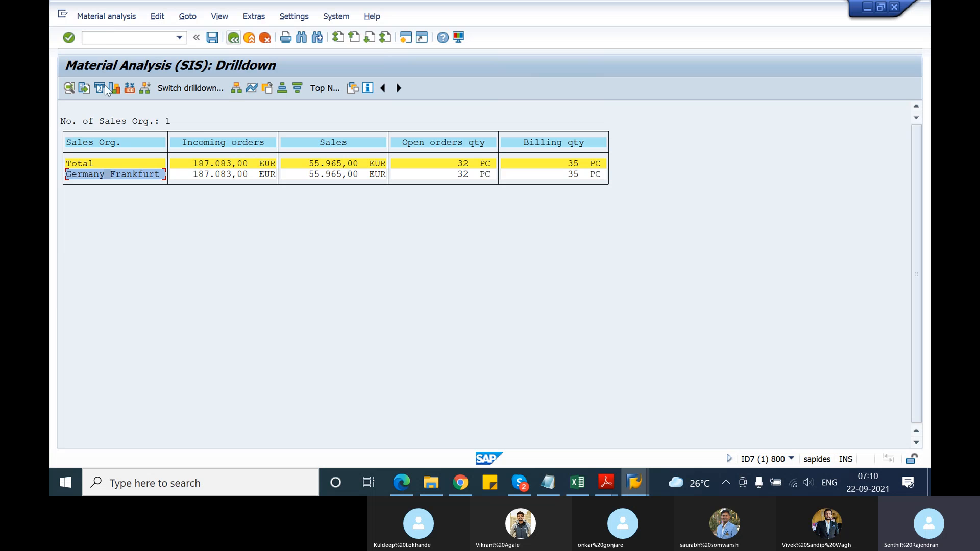
pyautogui.click(90, 18)
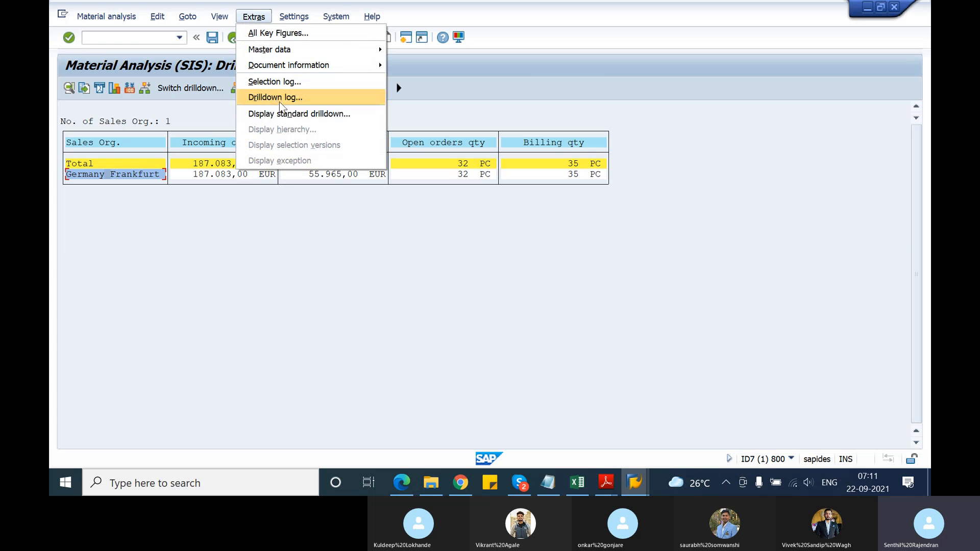
pyautogui.click(226, 287)
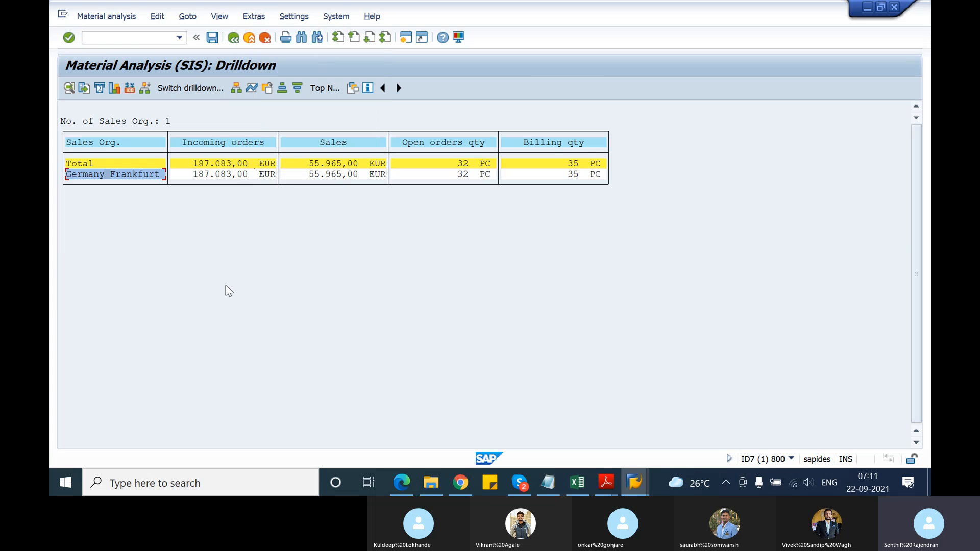
# Display the drilldown as a business graphic with all four key figures in an enlarged view, and close the graphic
pyautogui.click(84, 90)
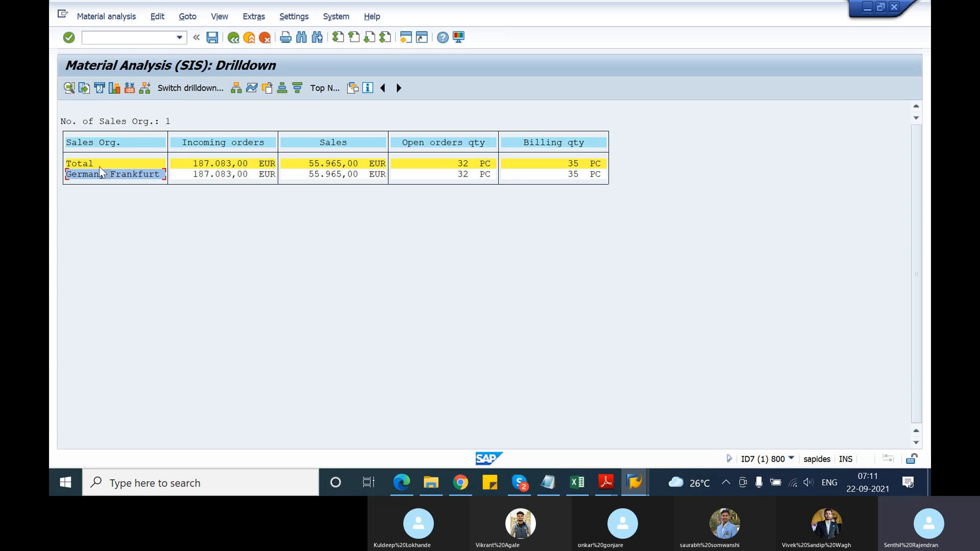
pyautogui.click(114, 88)
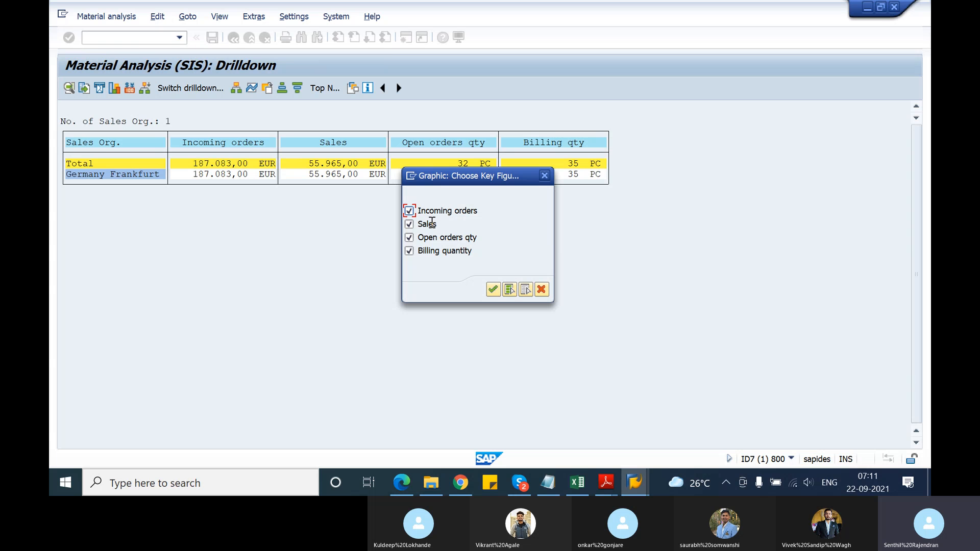
pyautogui.click(494, 290)
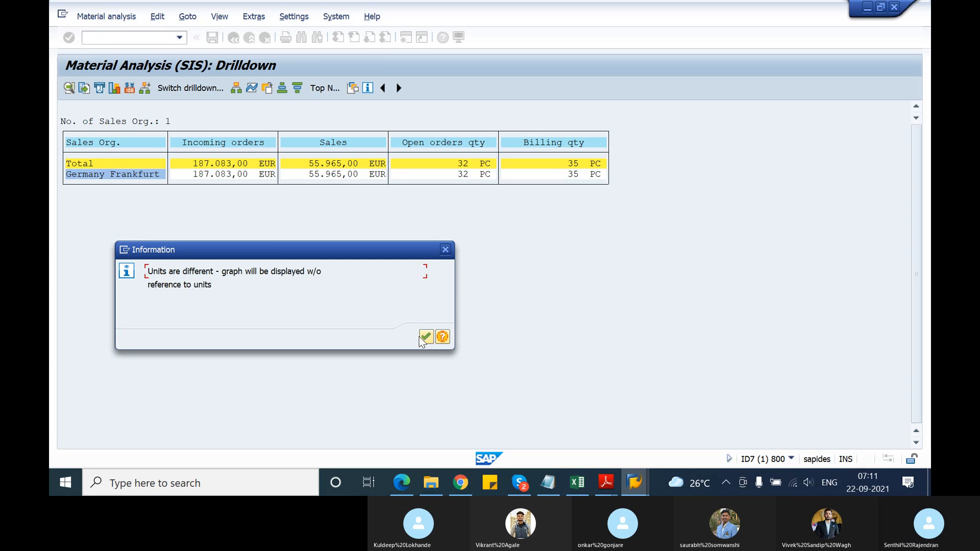
pyautogui.click(426, 337)
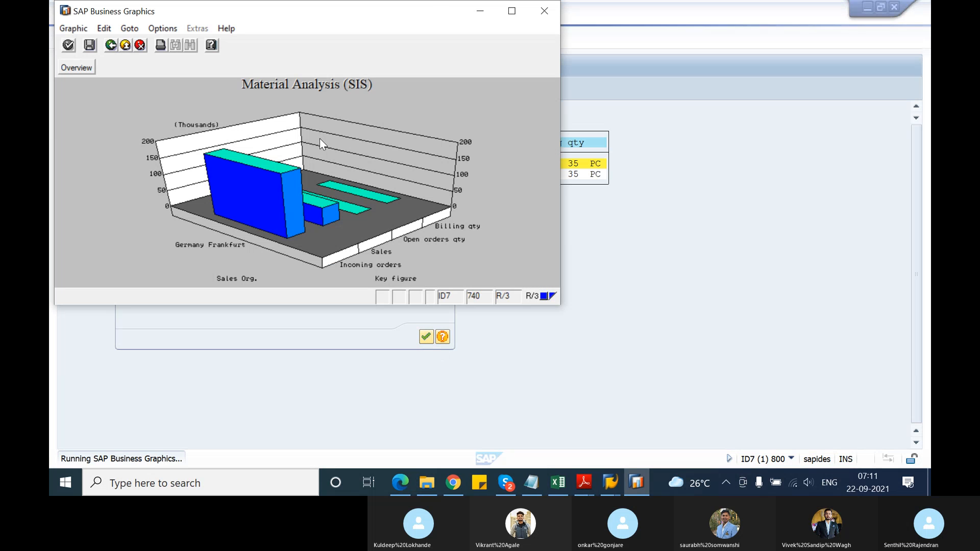
pyautogui.click(512, 10)
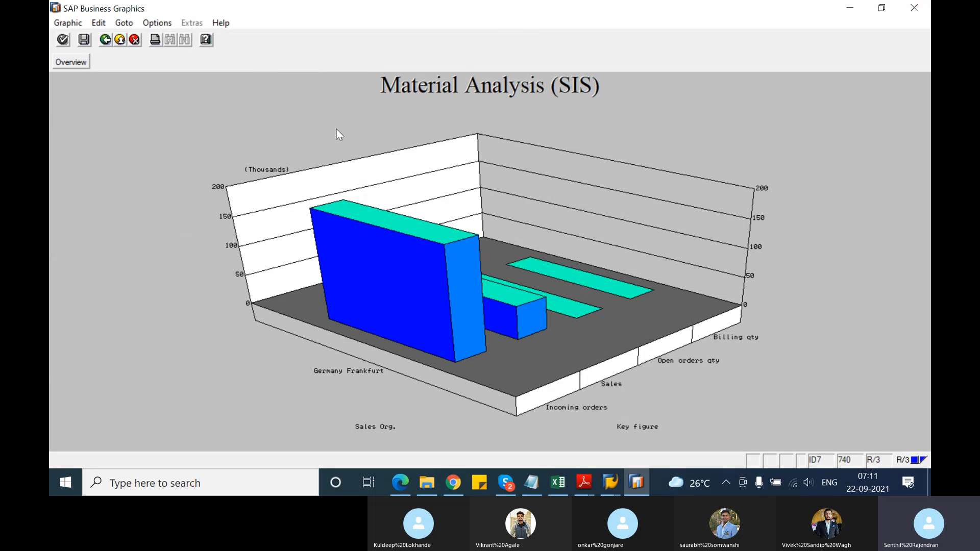
pyautogui.click(921, 12)
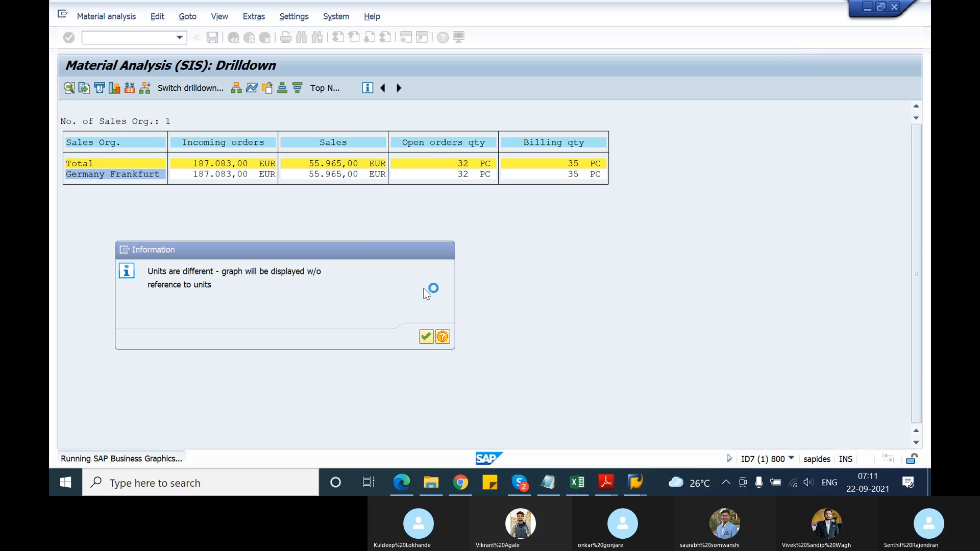
pyautogui.click(424, 335)
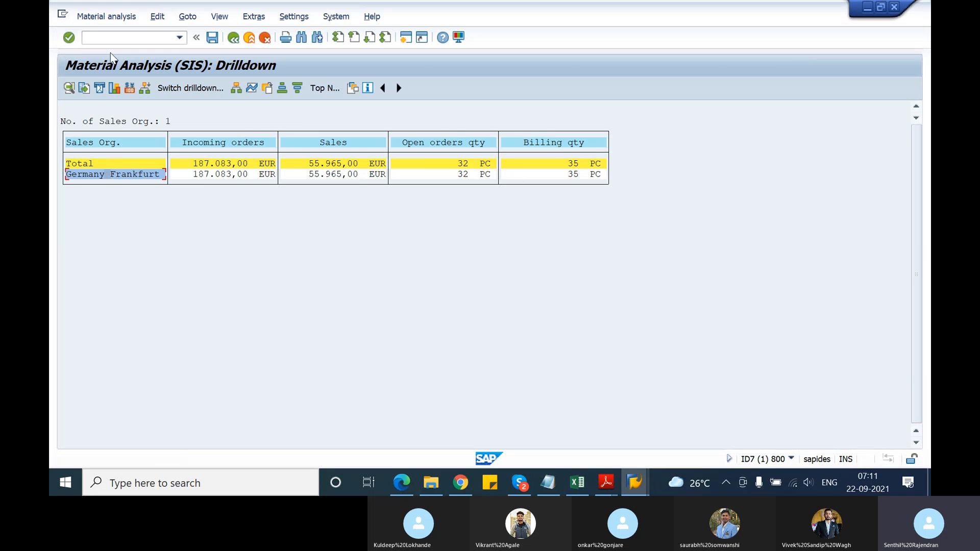
# Display the business graphic for only the Incoming orders and Sales key figures, and close it
pyautogui.click(113, 90)
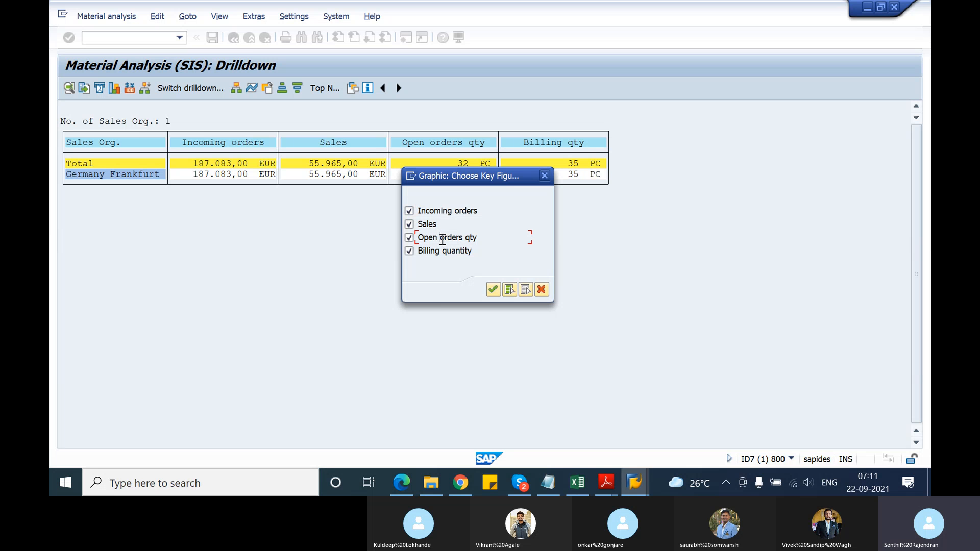
pyautogui.click(410, 239)
pyautogui.click(409, 250)
pyautogui.click(493, 290)
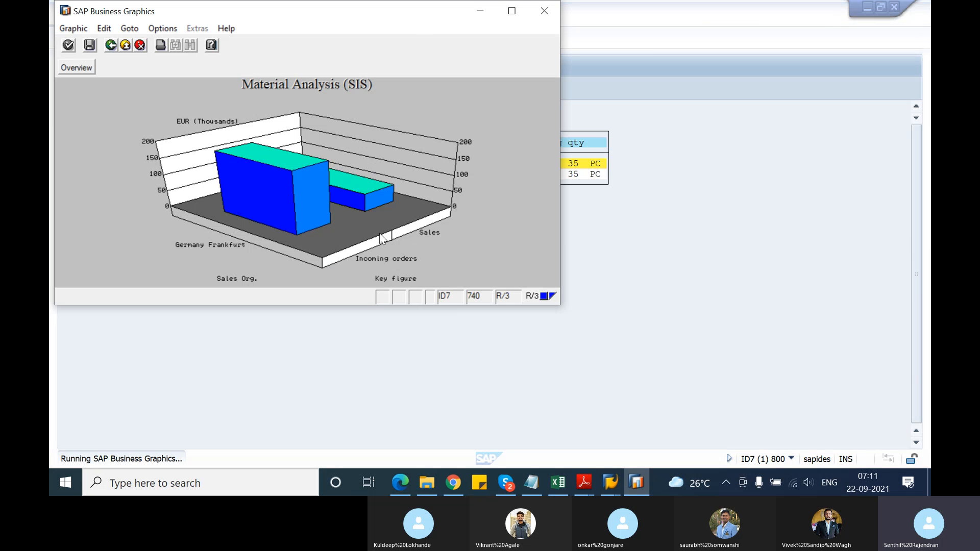
pyautogui.click(544, 12)
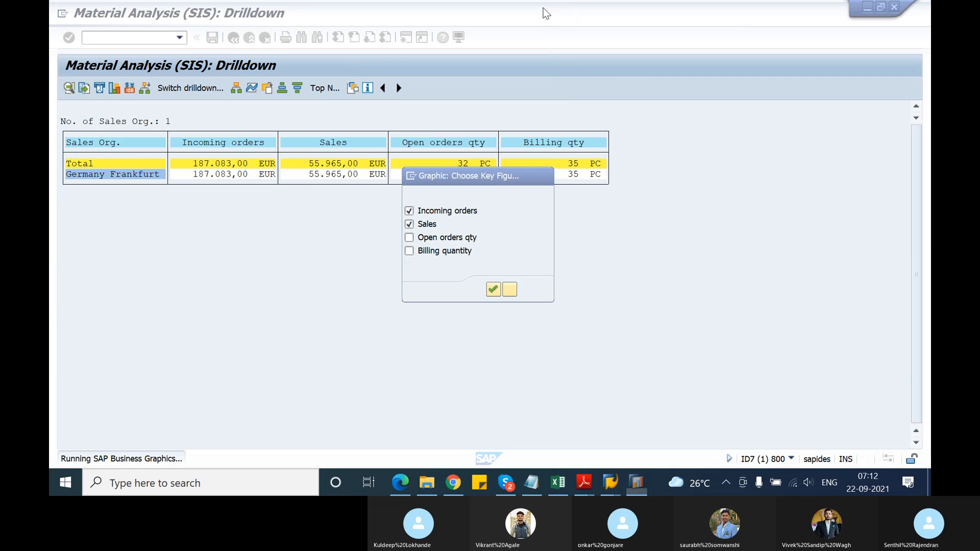
pyautogui.click(528, 173)
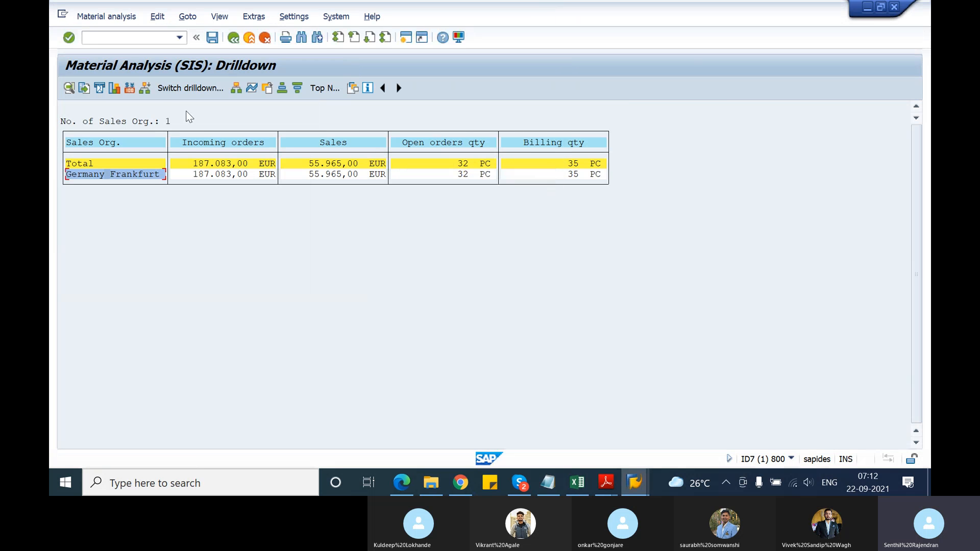
# Set the analysis currency to EUR, keeping exchange rate type M and conversion date 22.09.2021
pyautogui.click(132, 89)
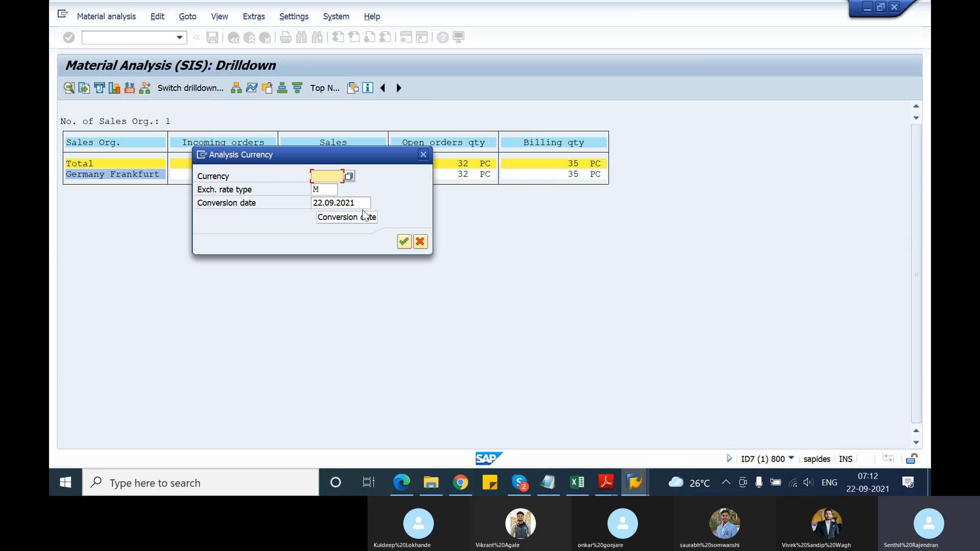
pyautogui.click(349, 176)
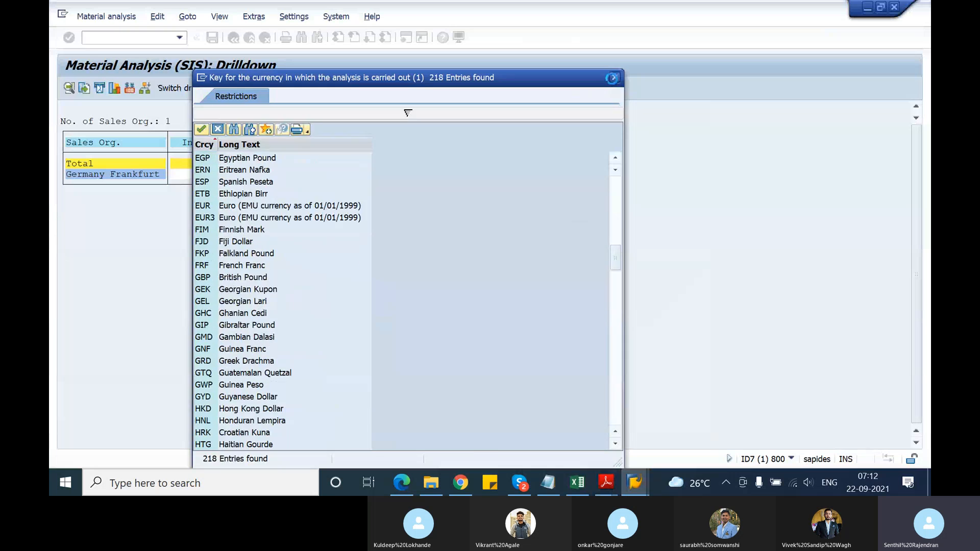
pyautogui.click(615, 78)
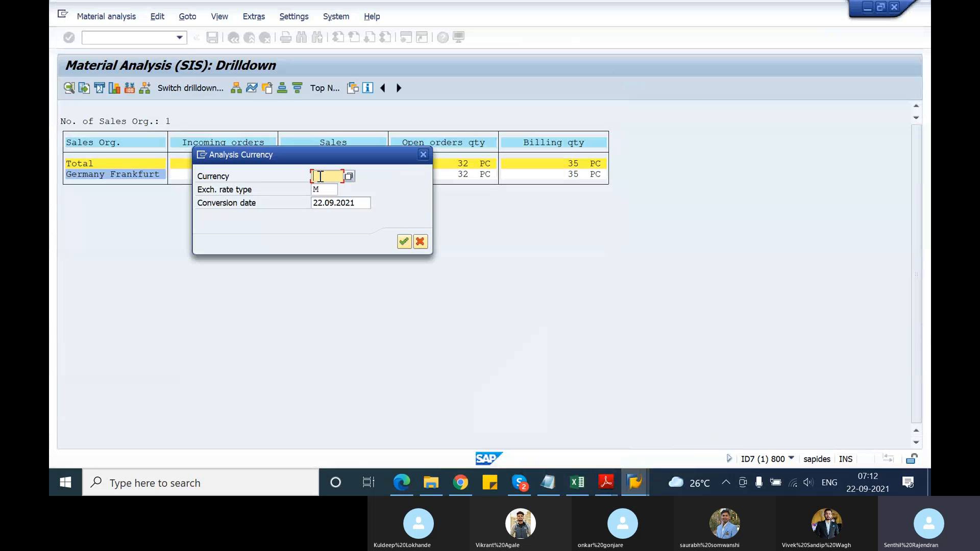
pyautogui.write('EUR')
pyautogui.press('Return')
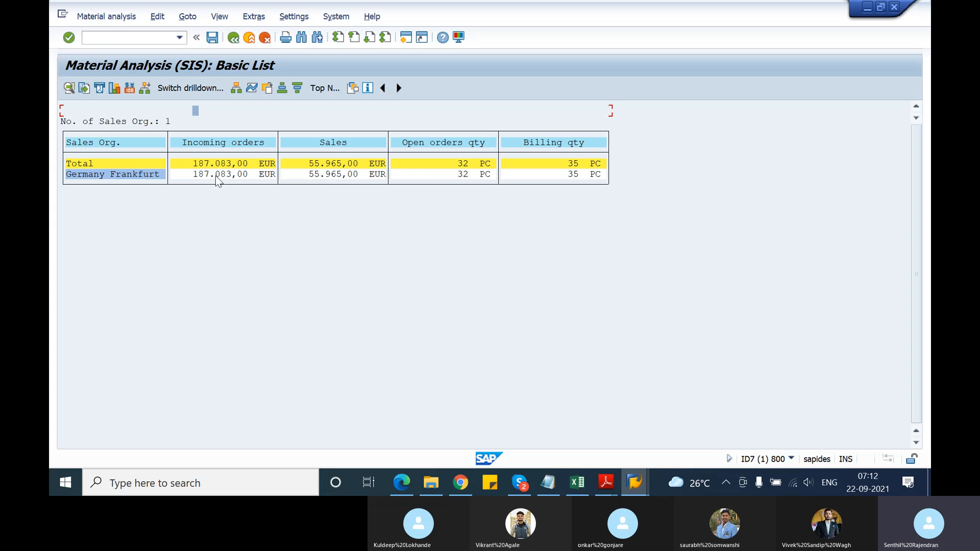
# Display the time series of the Incoming orders key figure, and return to the basic list
pyautogui.click(251, 87)
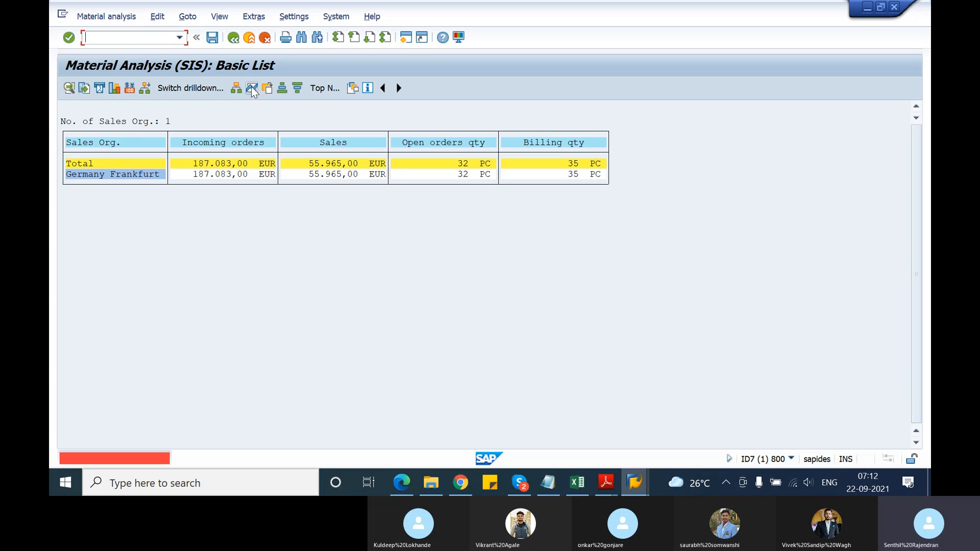
pyautogui.click(104, 174)
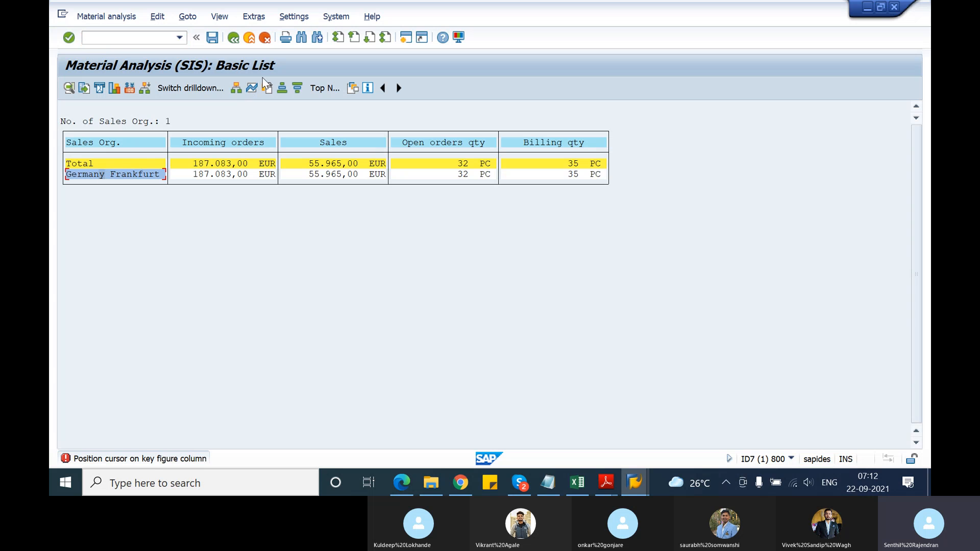
pyautogui.click(257, 92)
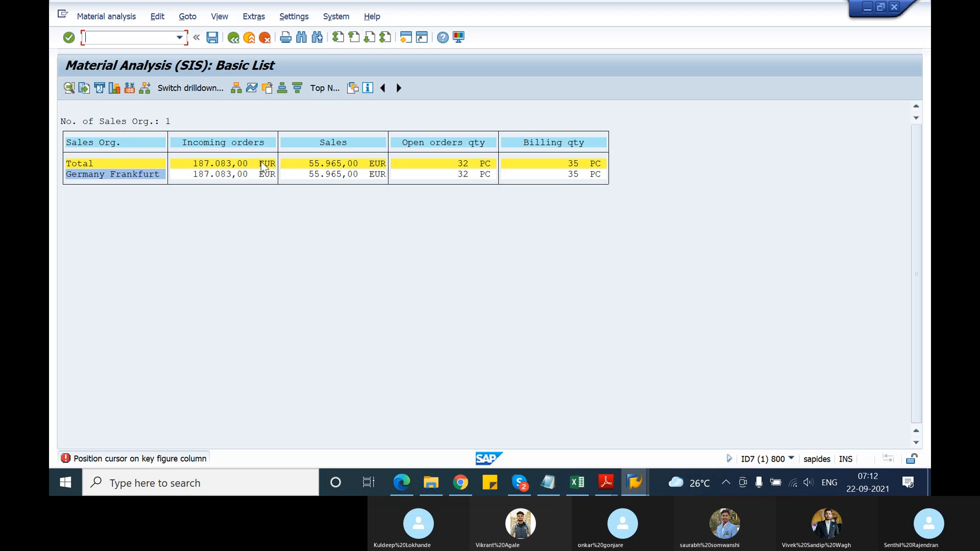
pyautogui.click(218, 164)
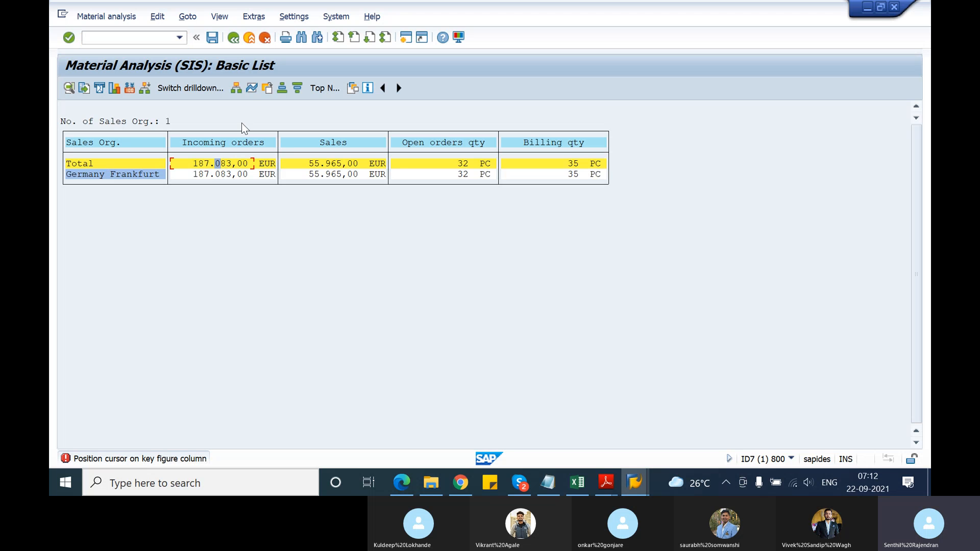
pyautogui.click(250, 92)
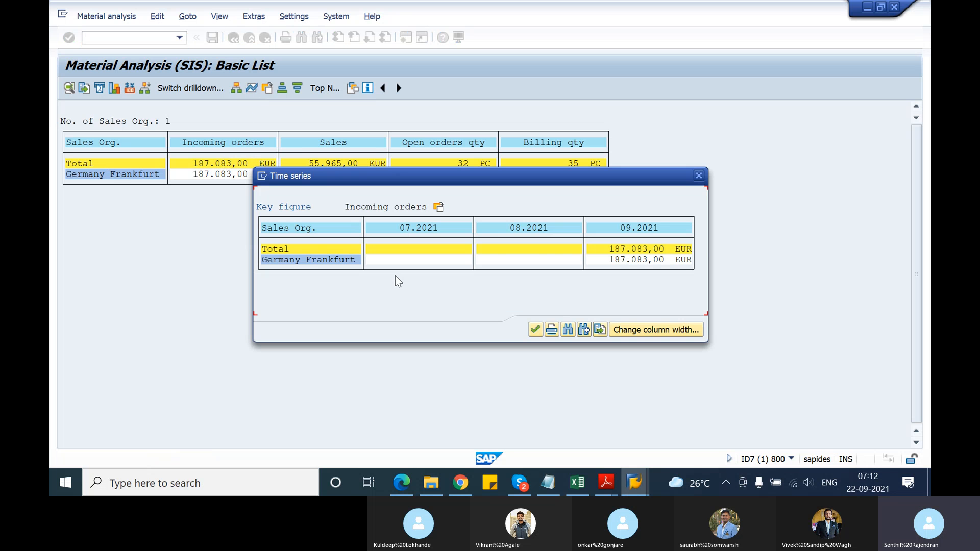
pyautogui.click(535, 329)
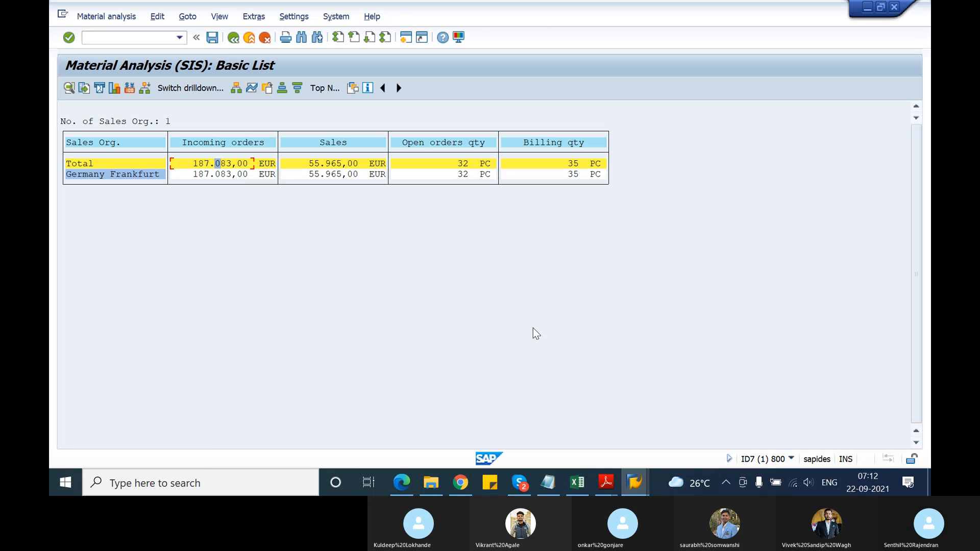
# Leave the material analysis without saving it, and collapse the Standard Analyses folder in the SAP Easy Access tree
pyautogui.click(233, 39)
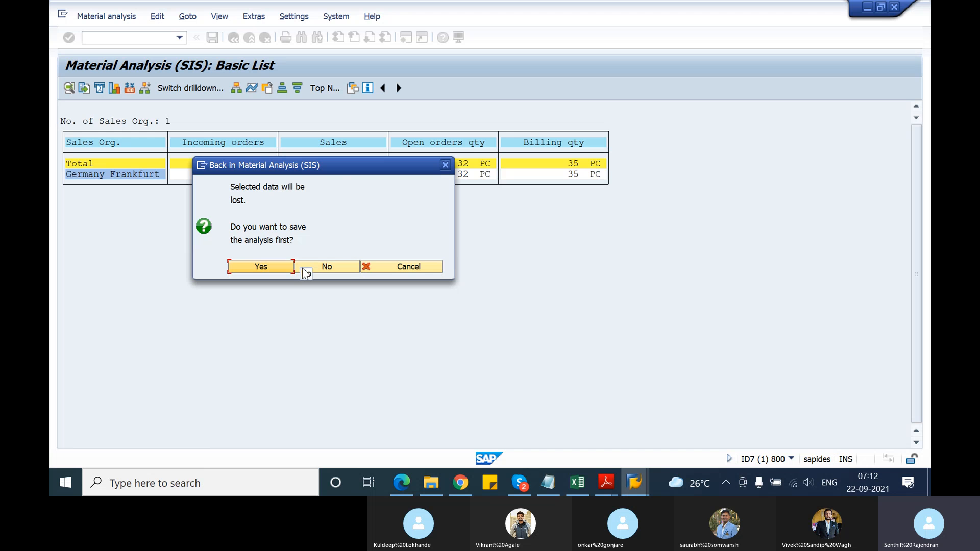
pyautogui.click(332, 266)
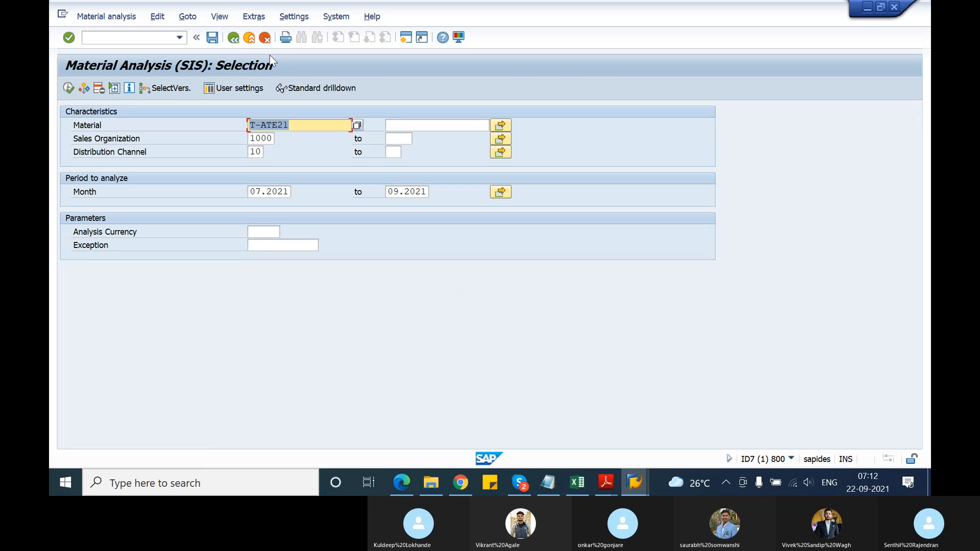
pyautogui.click(234, 42)
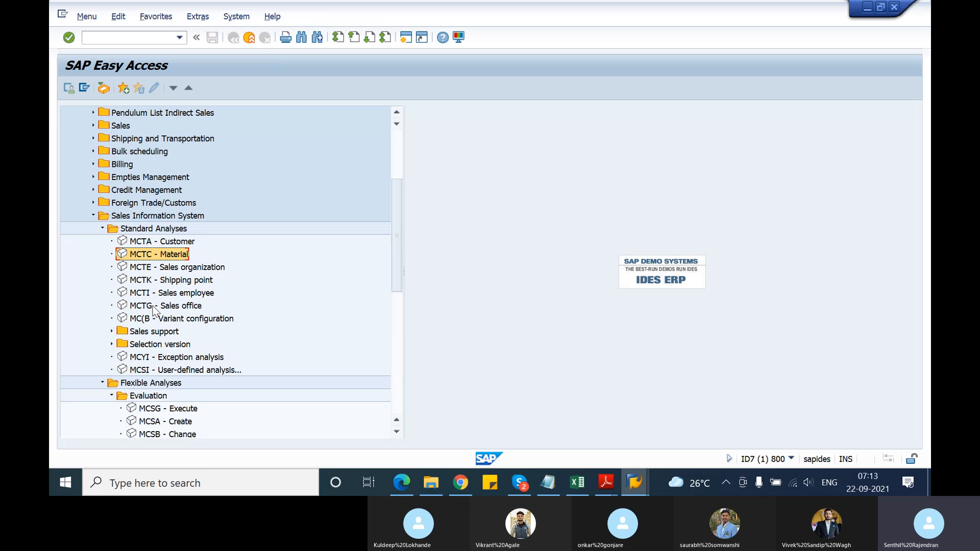
pyautogui.click(102, 228)
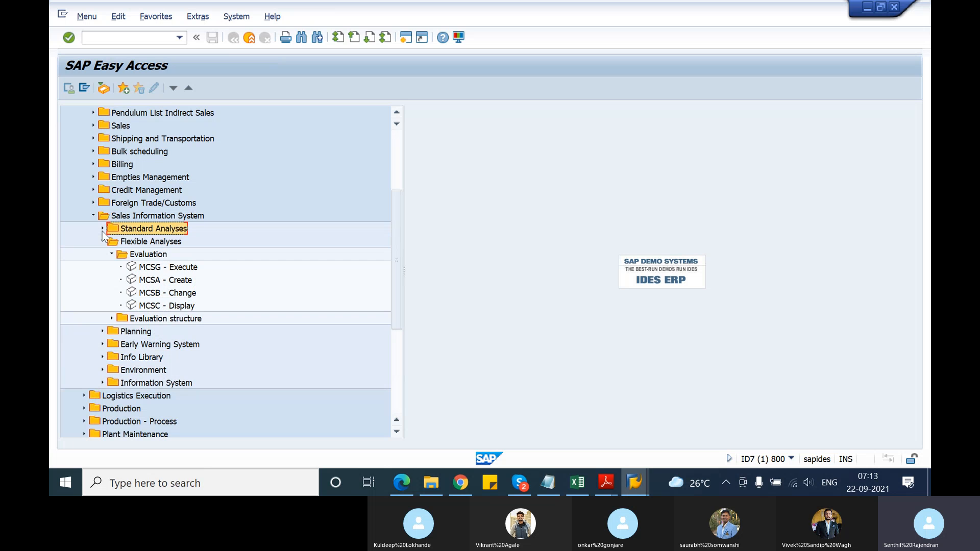
pyautogui.click(102, 229)
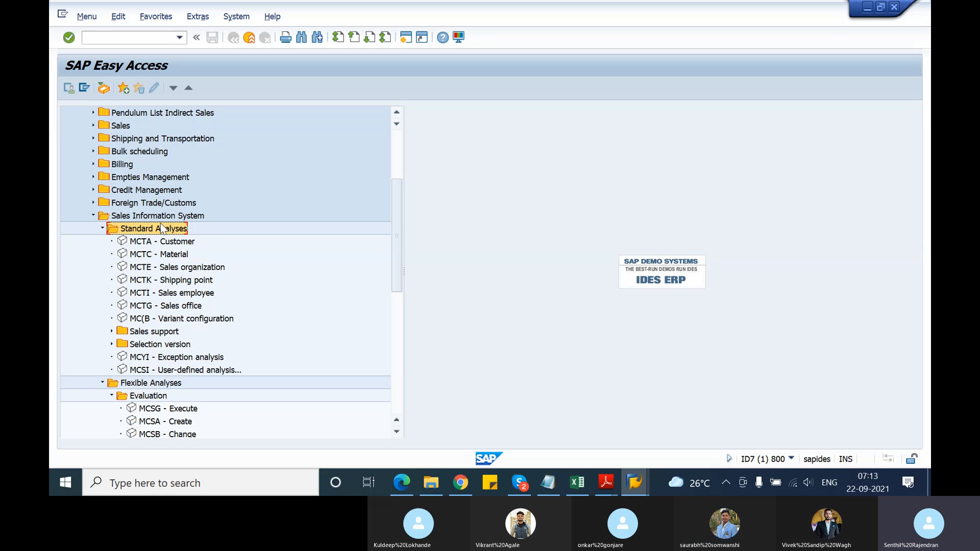
pyautogui.click(102, 229)
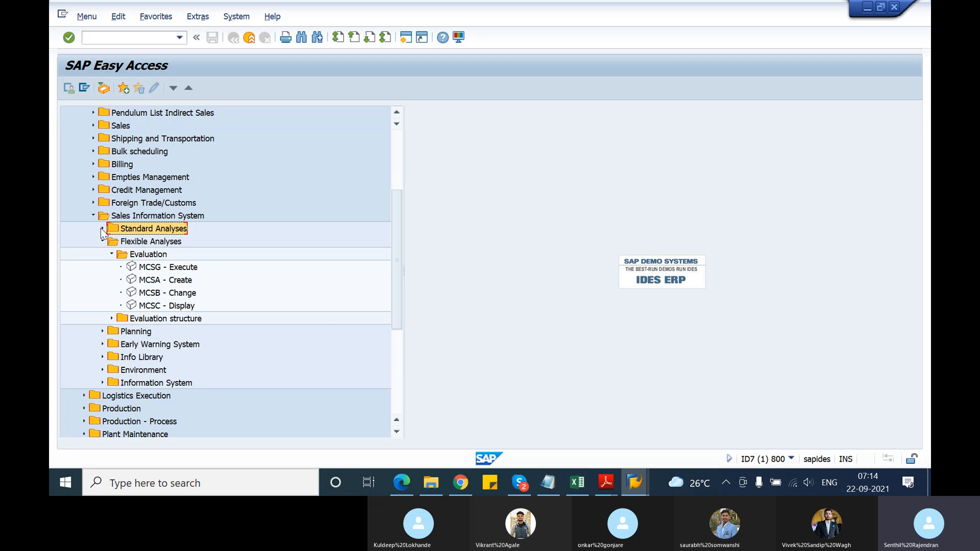
# Start the flexible analysis transaction MCSG - Execute and choose evaluation structure S004, Material
pyautogui.doubleClick(157, 268)
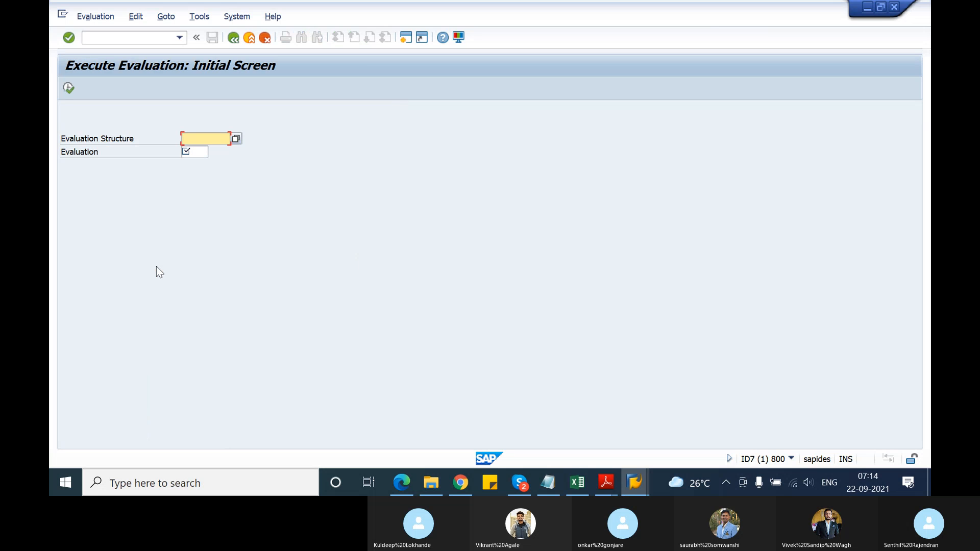
pyautogui.click(234, 139)
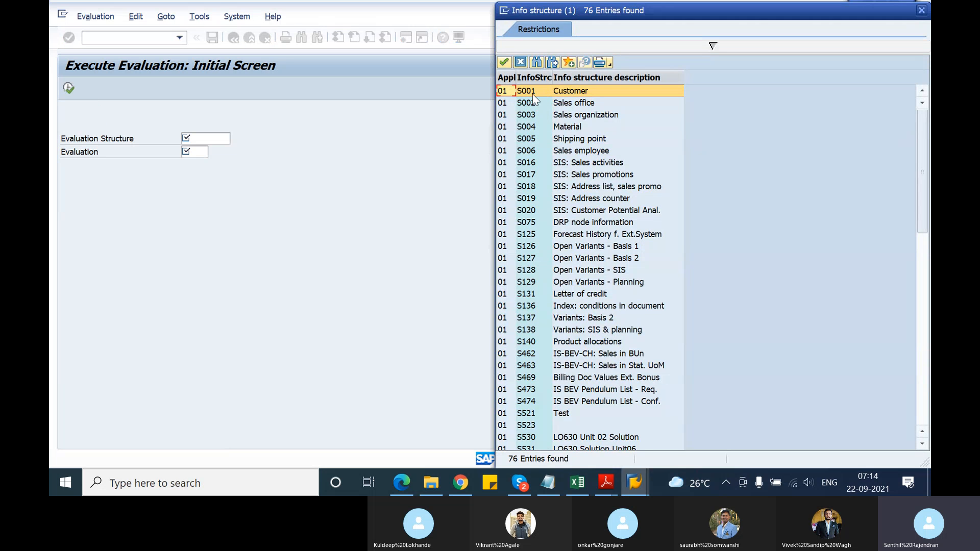
pyautogui.doubleClick(526, 128)
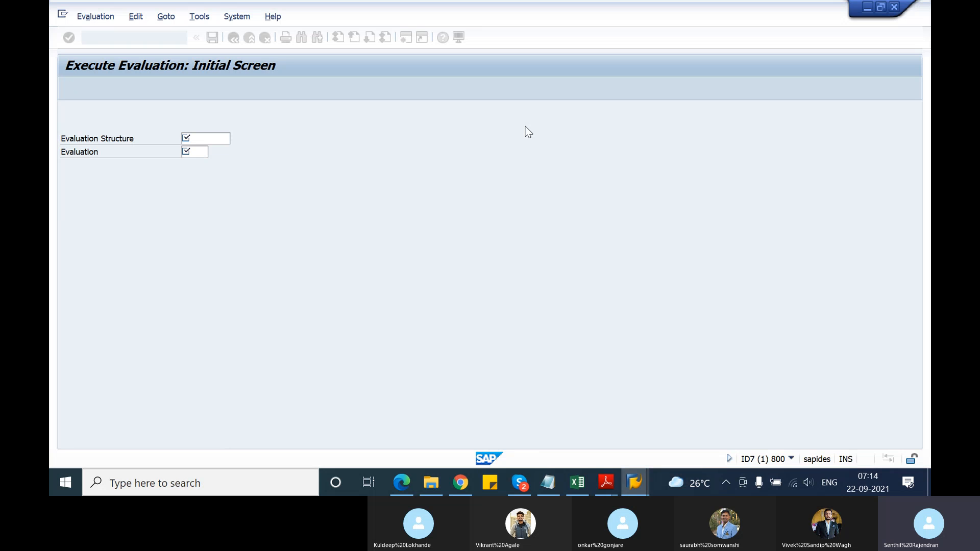
# Choose evaluation S004 and run its analysis without entering a material, sales organization or distribution channel
pyautogui.click(201, 152)
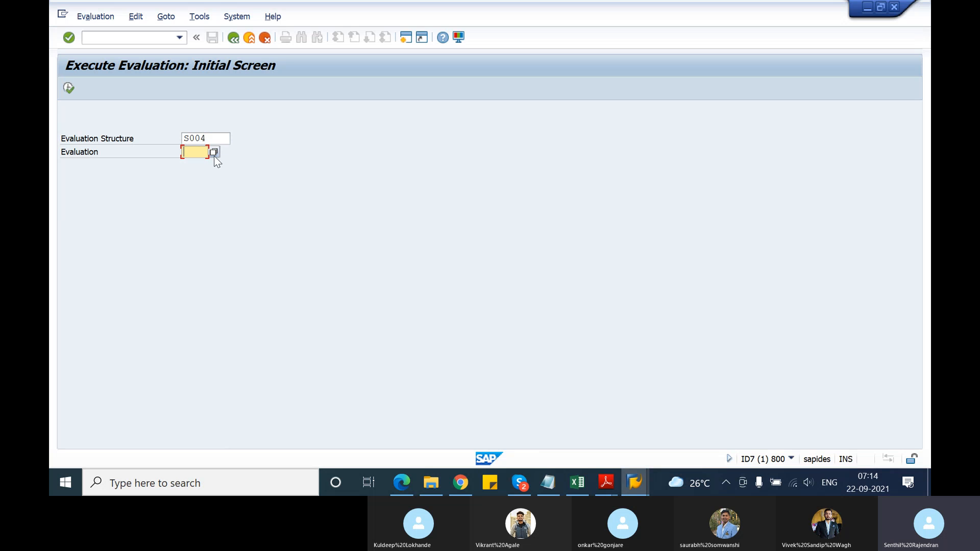
pyautogui.click(215, 155)
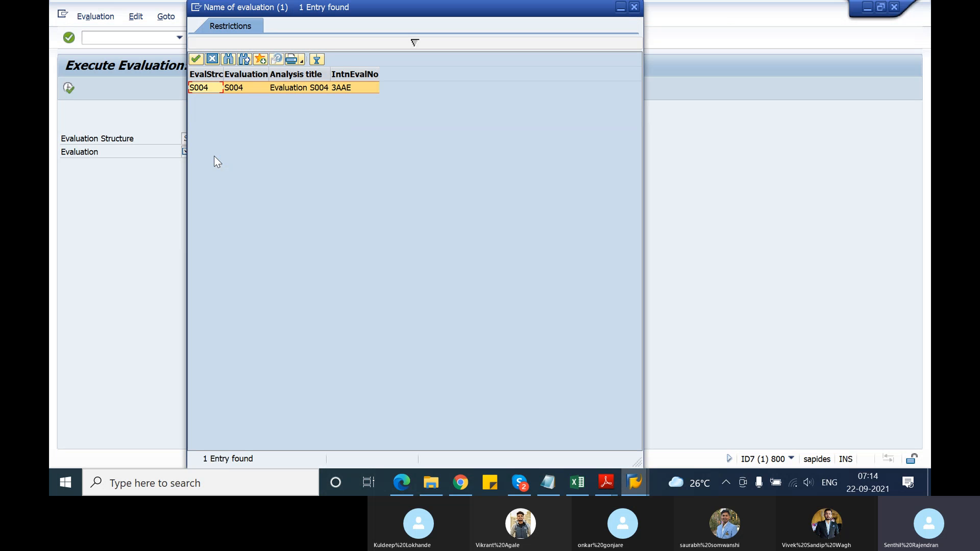
pyautogui.doubleClick(206, 90)
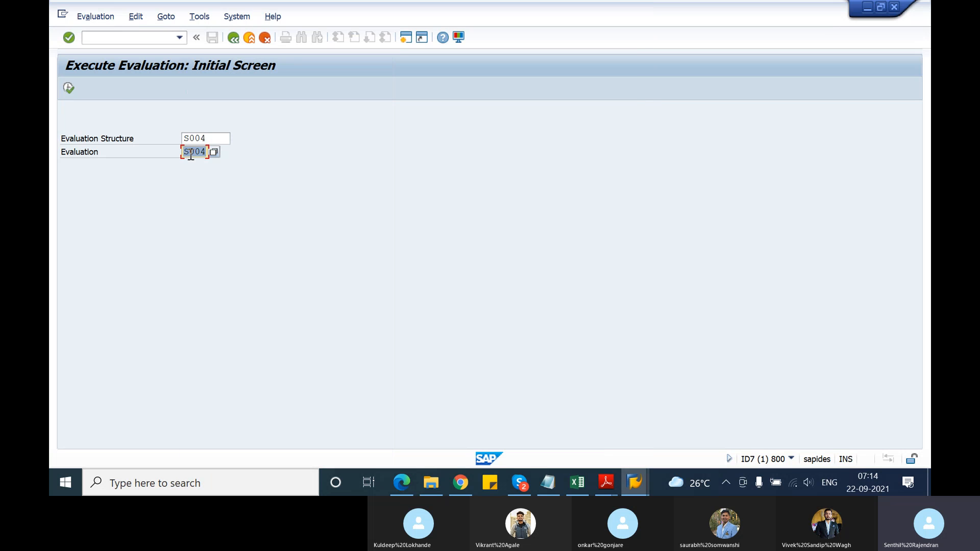
pyautogui.click(68, 89)
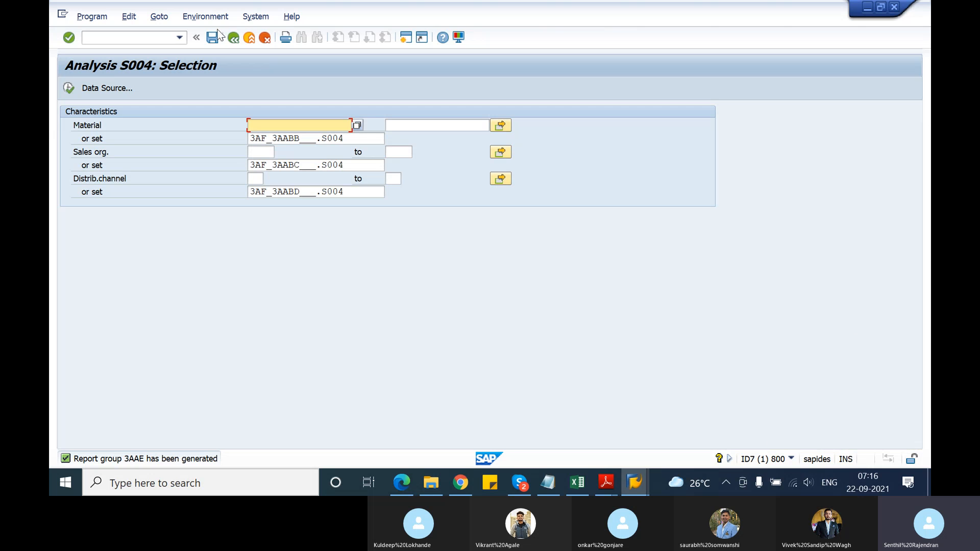
pyautogui.click(69, 86)
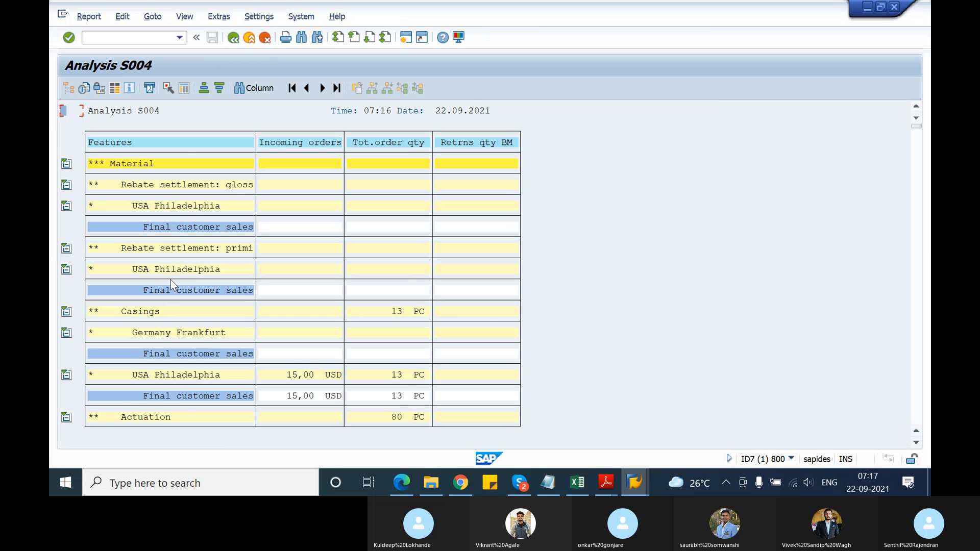
# Examine the S004 analysis list with its incoming orders and order quantities per material, sales organization and distribution channel
pyautogui.scroll(-2, 170, 278)
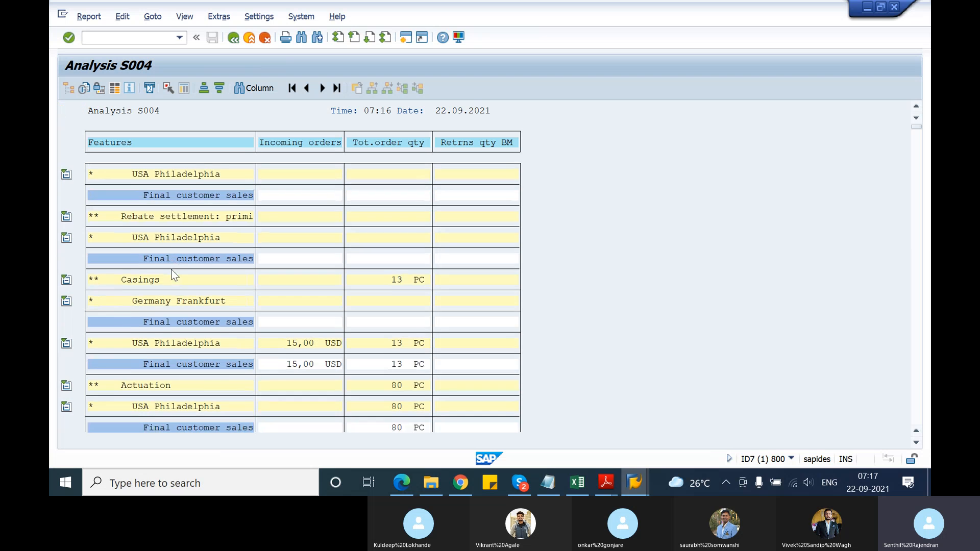
pyautogui.scroll(-1, 174, 275)
pyautogui.scroll(-2, 174, 274)
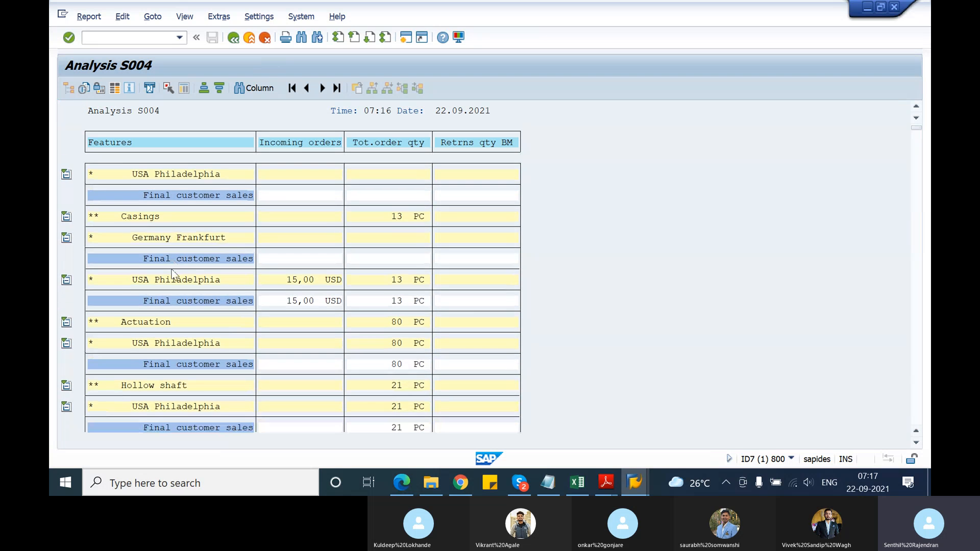
pyautogui.scroll(-3, 174, 276)
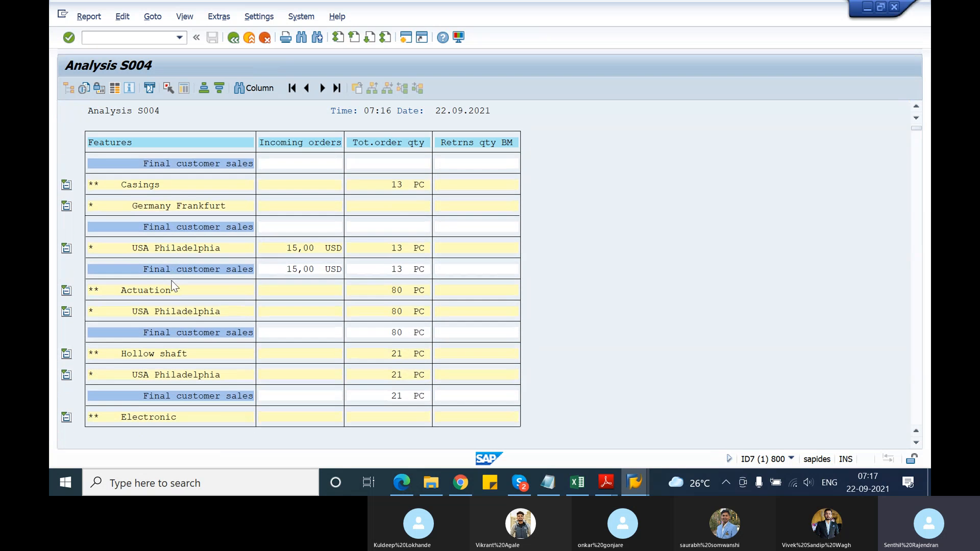
pyautogui.scroll(-3, 174, 284)
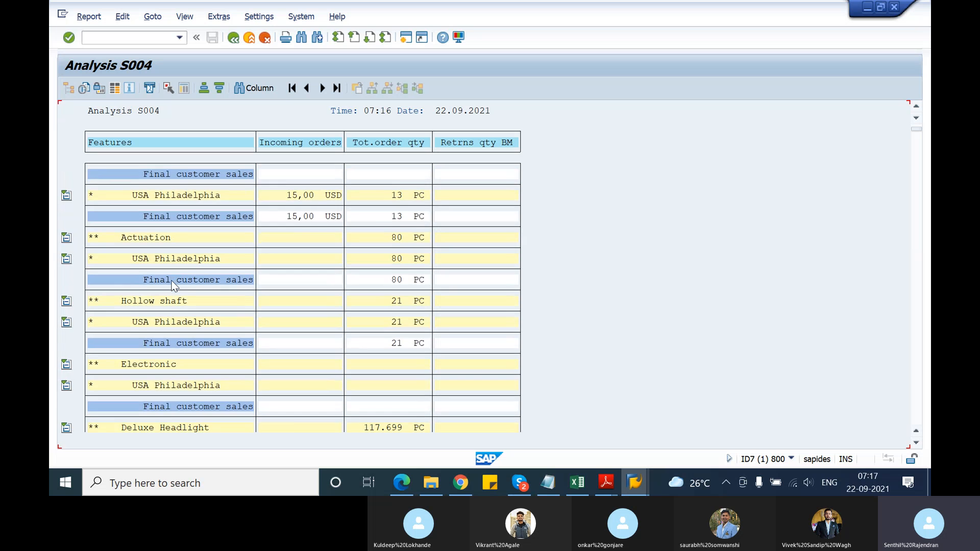
pyautogui.scroll(-1, 173, 284)
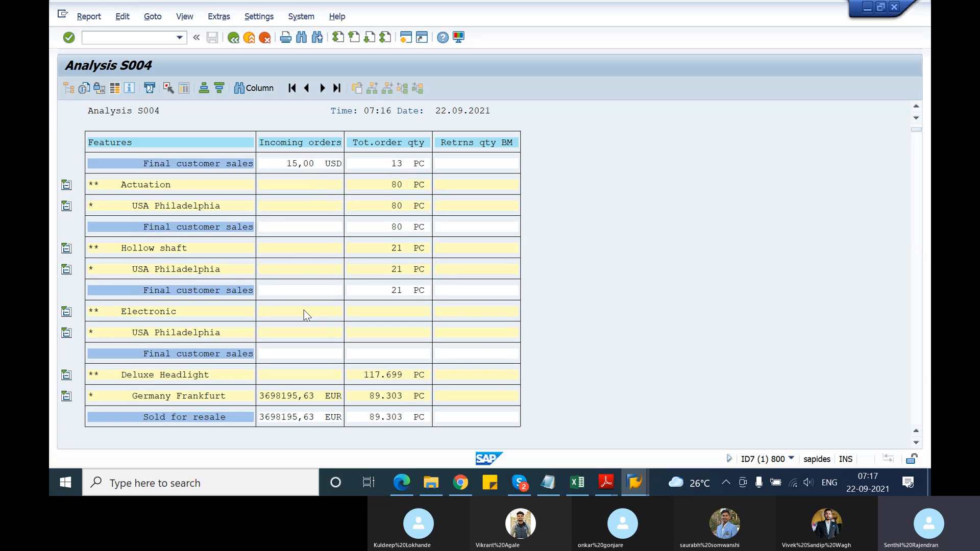
pyautogui.scroll(-1, 305, 311)
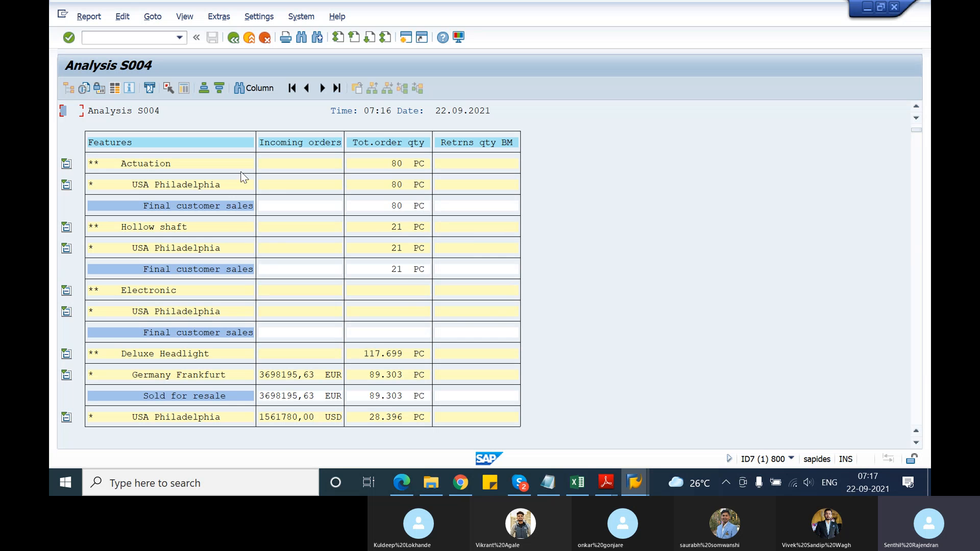
pyautogui.scroll(3, 187, 220)
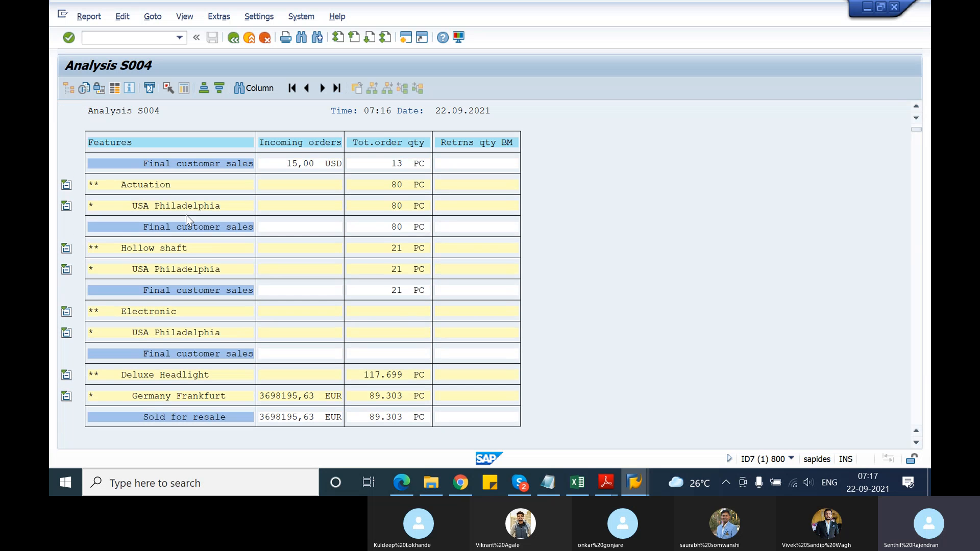
pyautogui.scroll(3, 187, 219)
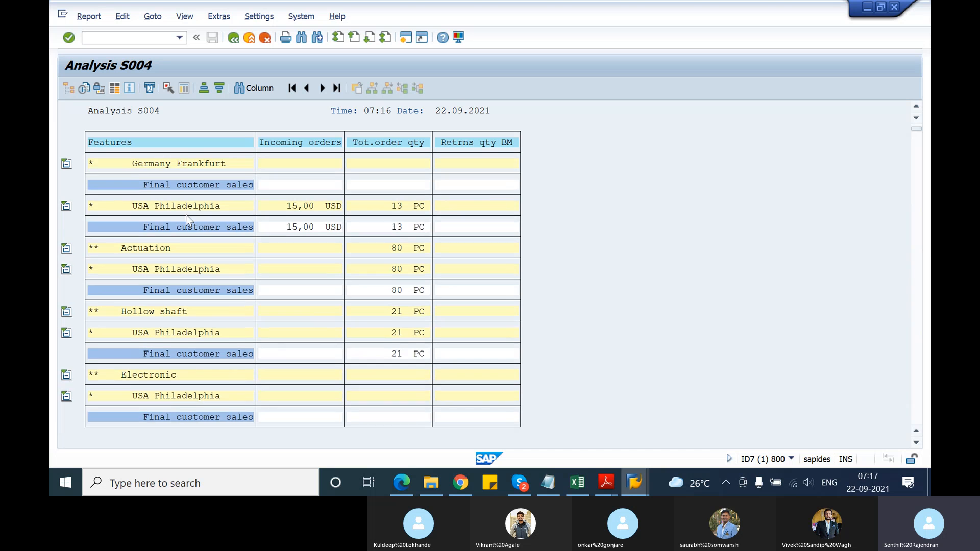
pyautogui.scroll(3, 187, 219)
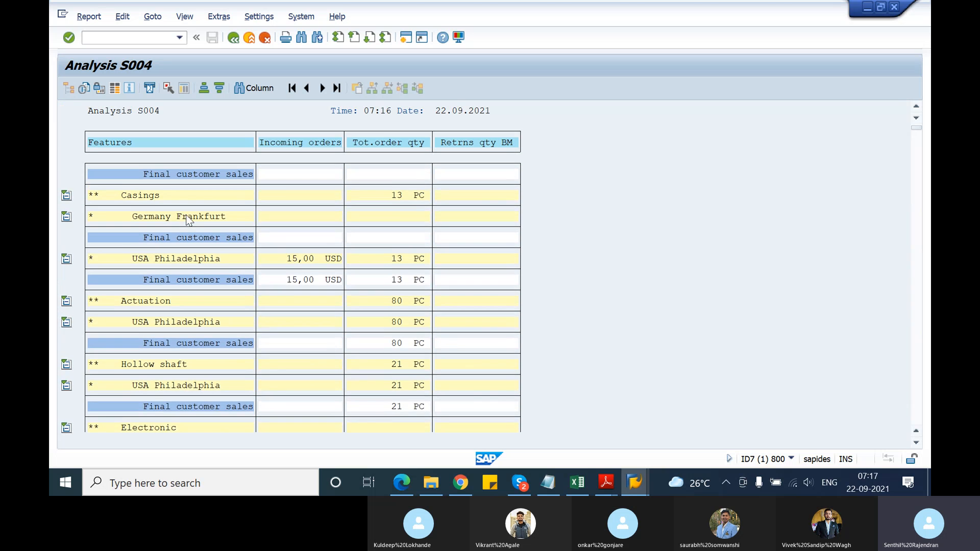
pyautogui.scroll(3, 187, 220)
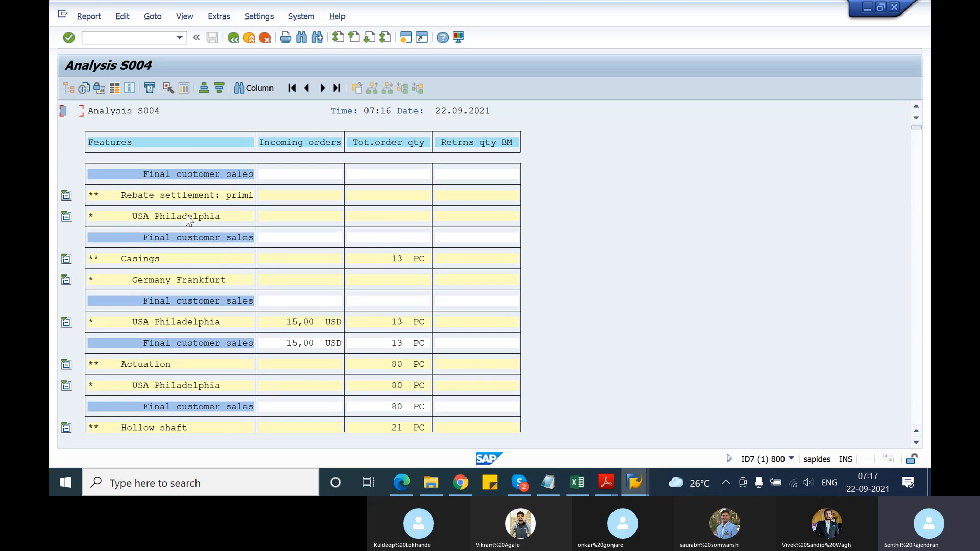
pyautogui.scroll(4, 187, 219)
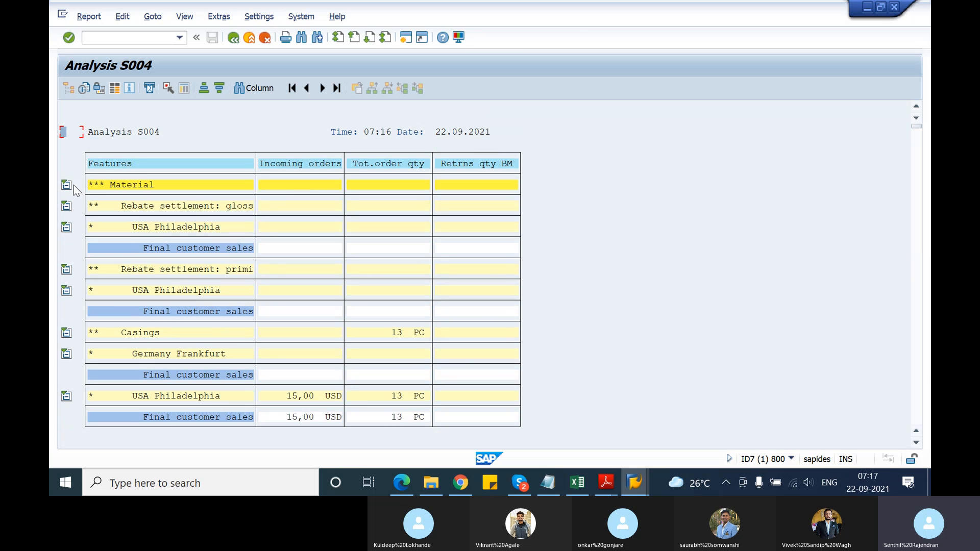
# Collapse the Material node, re-expand it to review one line per material, and return to the selection screen
pyautogui.click(68, 187)
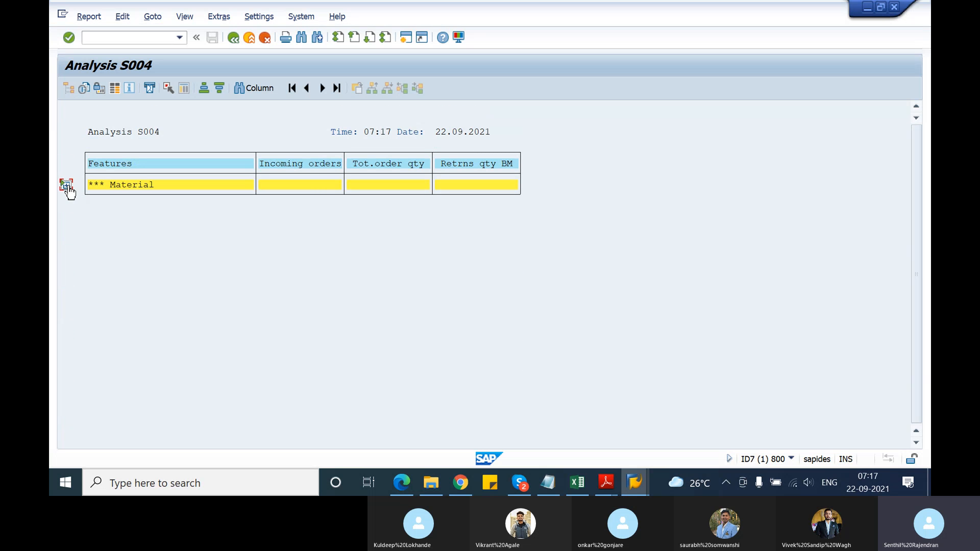
pyautogui.click(67, 186)
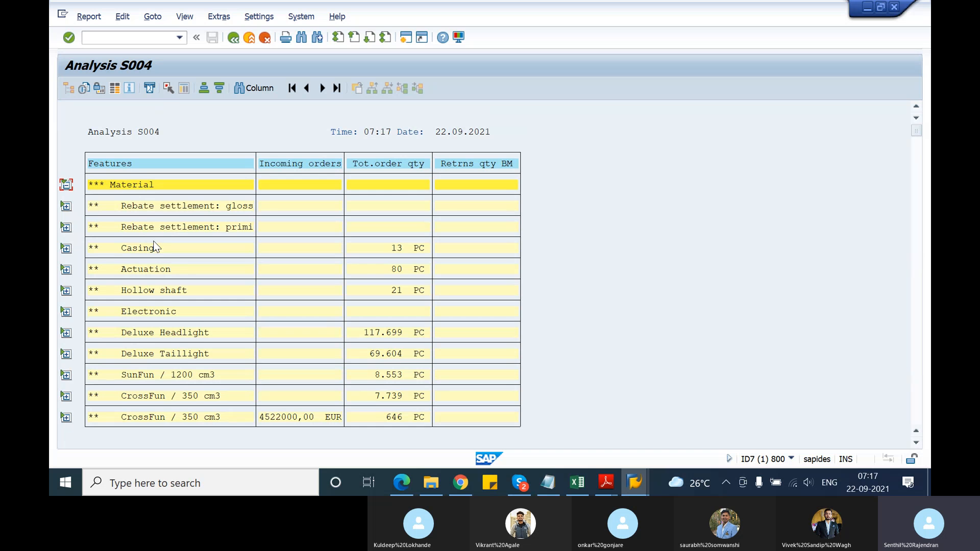
pyautogui.scroll(-4, 203, 350)
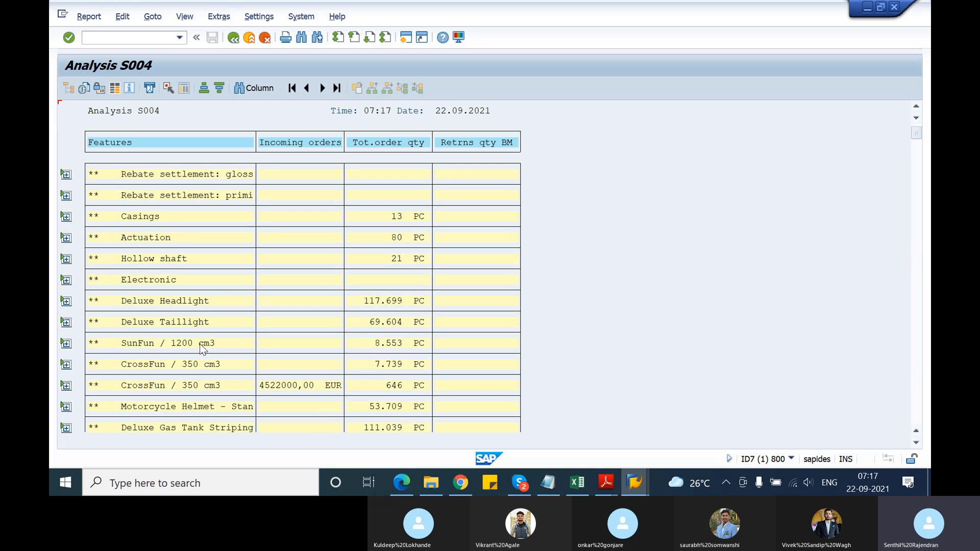
pyautogui.scroll(-1, 200, 344)
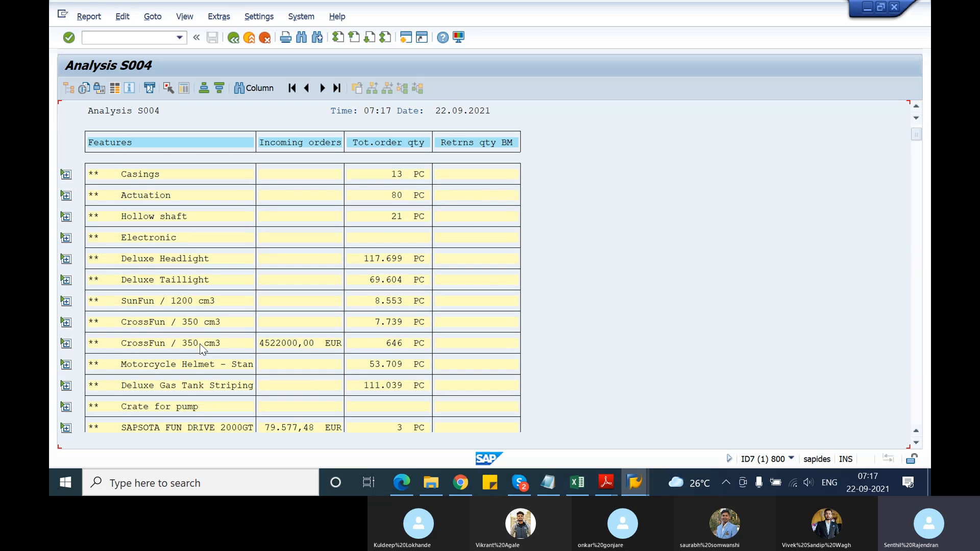
pyautogui.scroll(2, 160, 279)
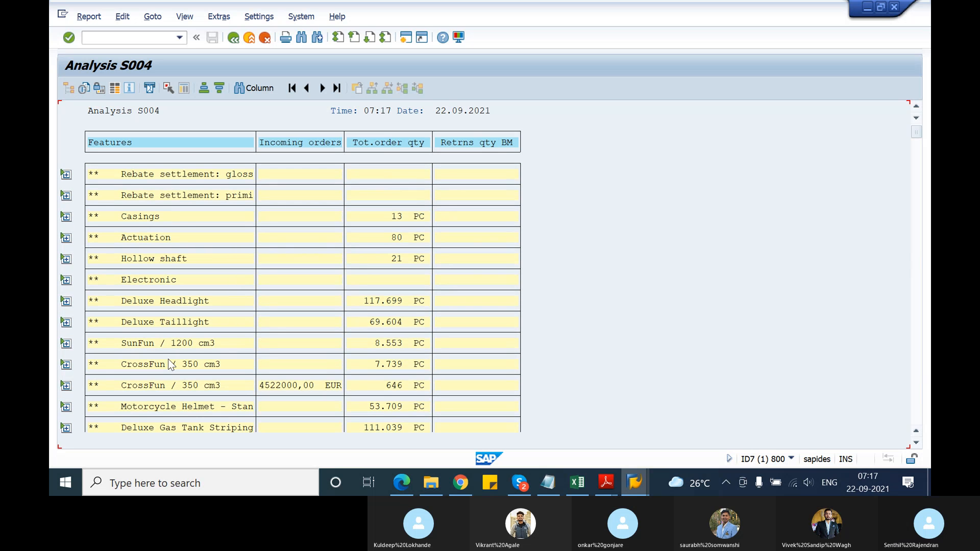
pyautogui.scroll(-1, 169, 361)
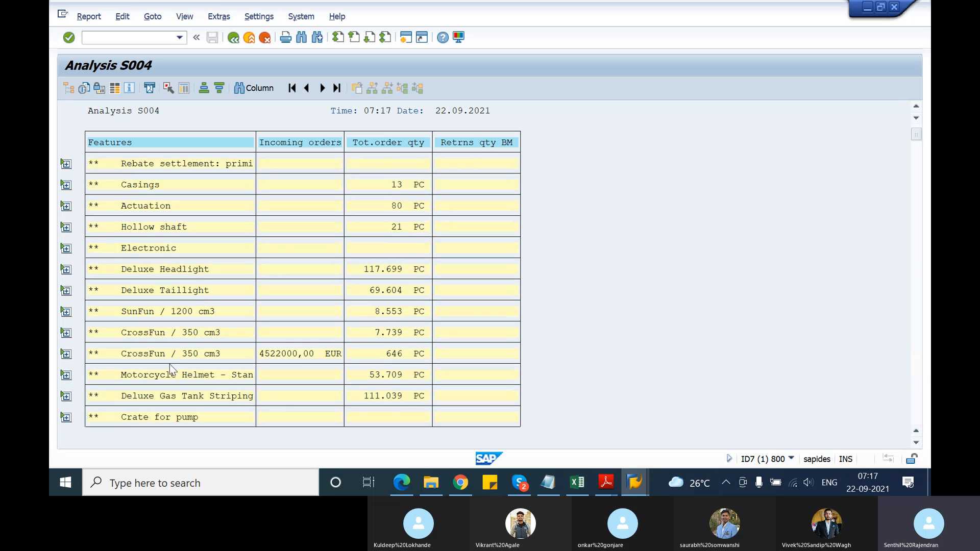
pyautogui.scroll(-2, 170, 365)
pyautogui.scroll(-3, 169, 363)
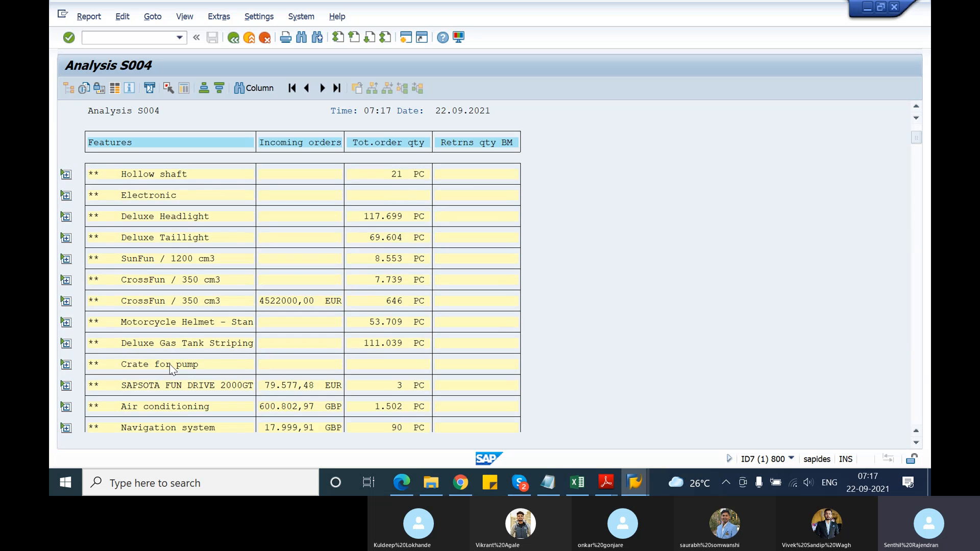
pyautogui.scroll(-2, 170, 365)
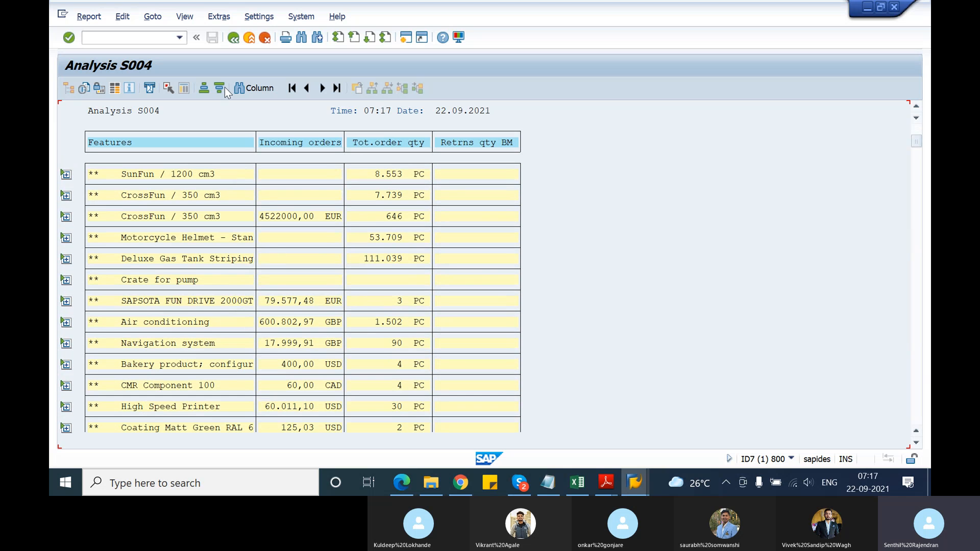
pyautogui.click(231, 40)
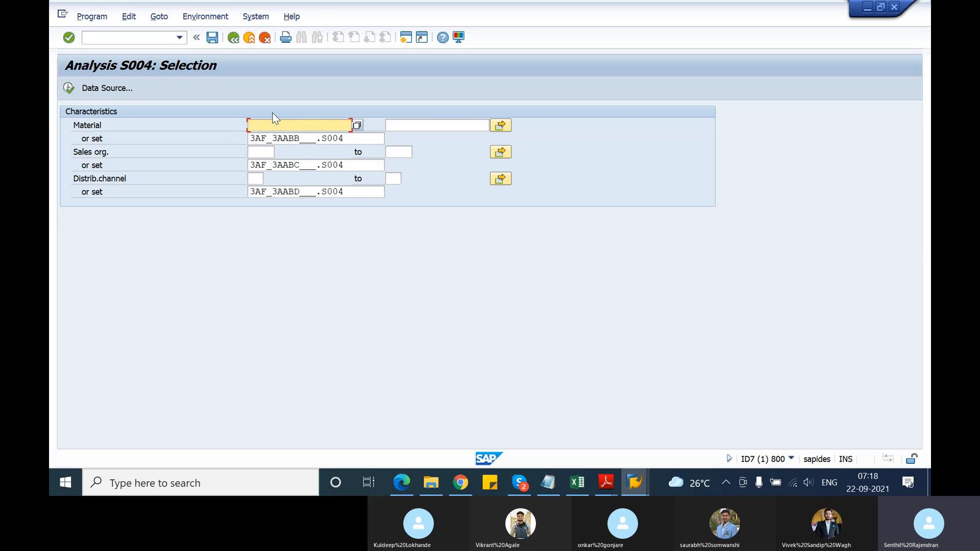
# Try to run the analysis for material T_ATE21, and clear the material entry
pyautogui.write('ate21')
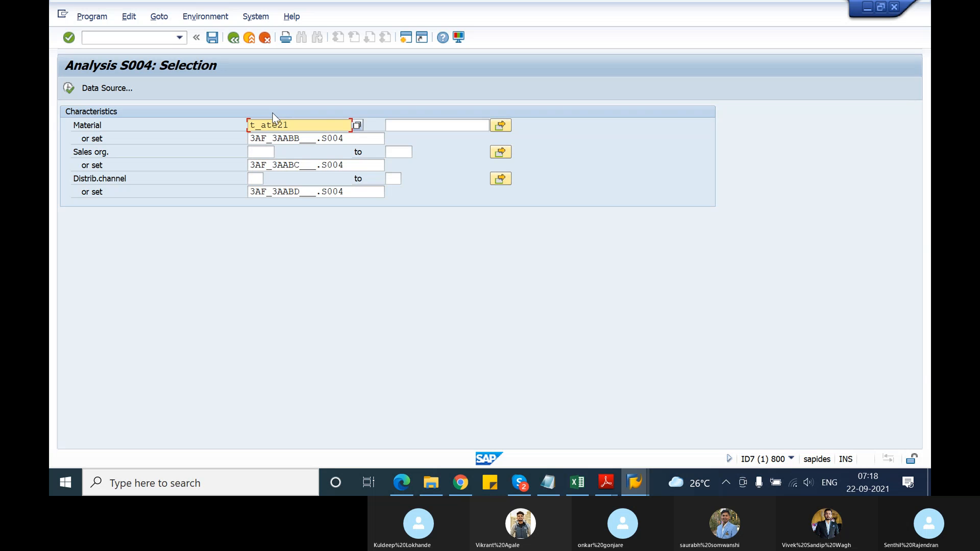
pyautogui.press('Return')
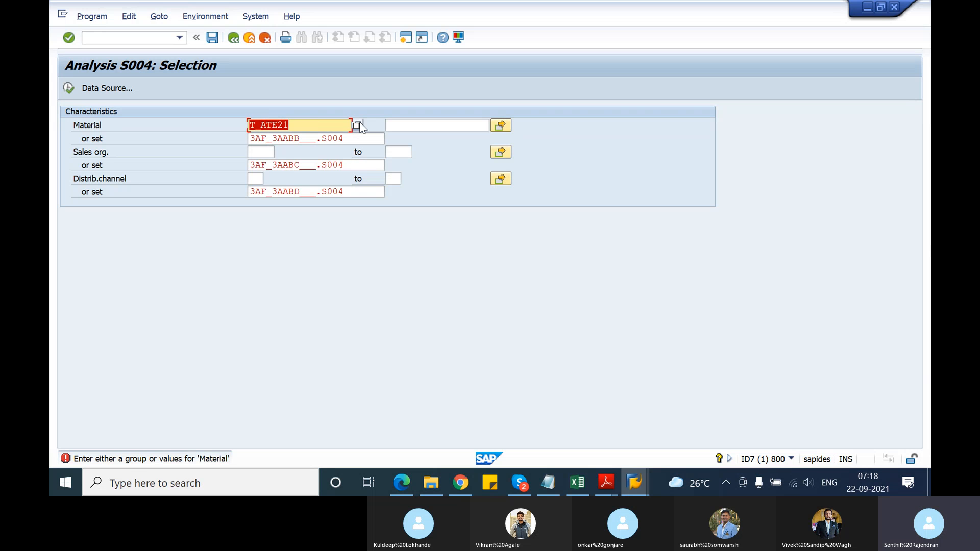
pyautogui.press('BackSpace')
# Choose material 2029, 1 QUART ZIP LOCK BAG, from an unrestricted material search and try to run the analysis
pyautogui.click(360, 127)
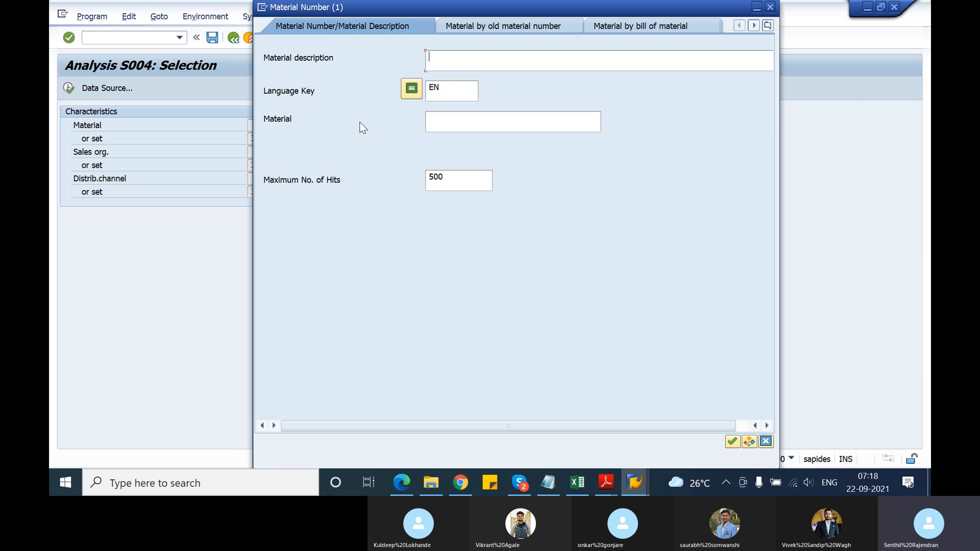
pyautogui.click(733, 442)
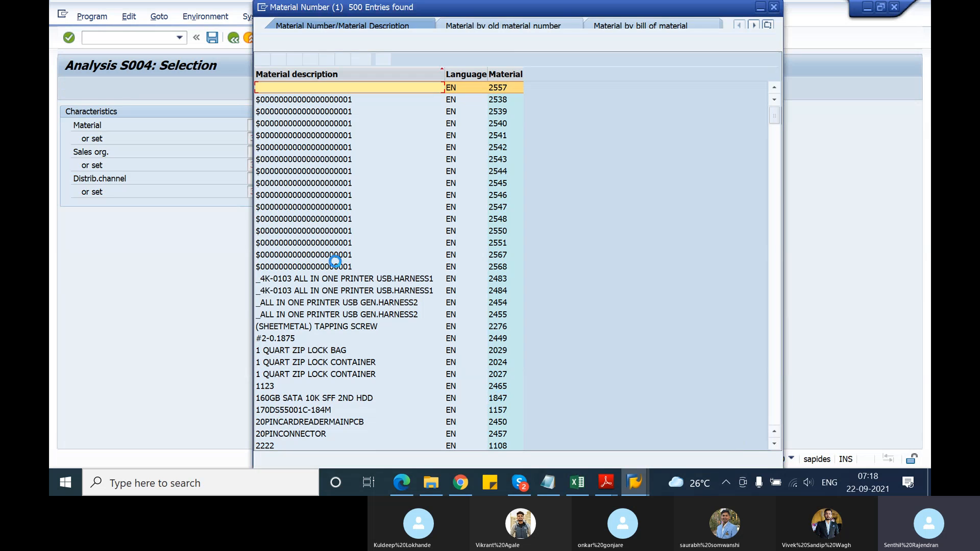
pyautogui.doubleClick(307, 350)
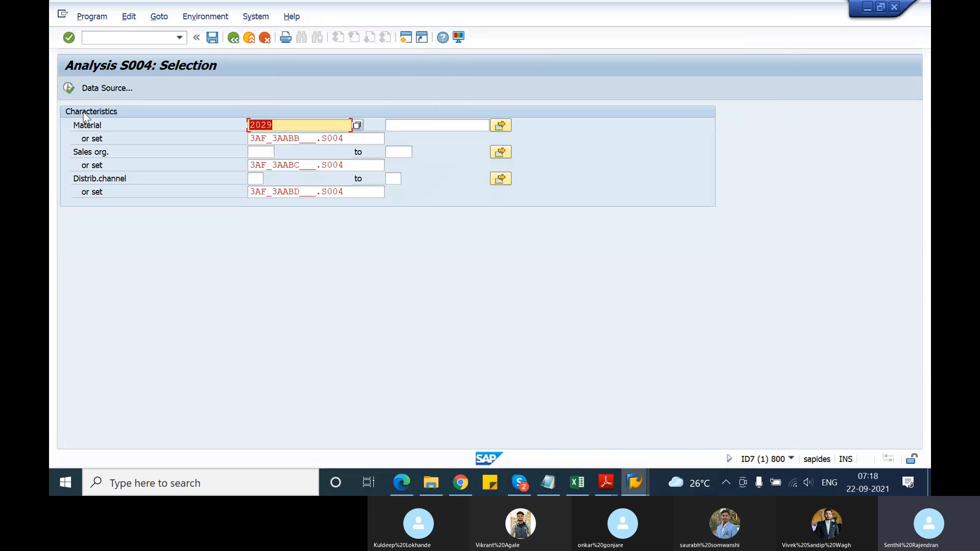
pyautogui.click(71, 90)
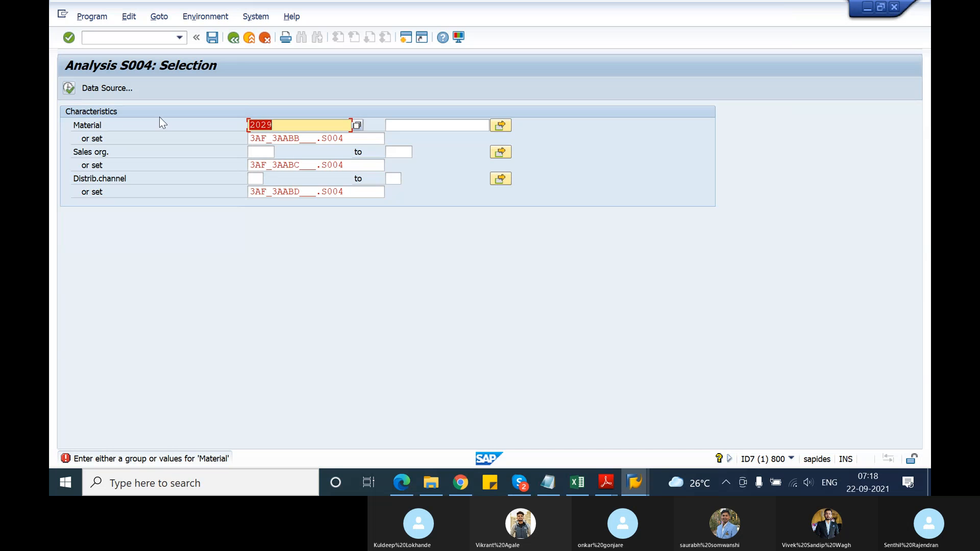
# Replace the material with 2024, 1 QUART ZIP LOCK CONTAINER, using the search by Material Number/Material Description
pyautogui.press('BackSpace')
pyautogui.click(357, 126)
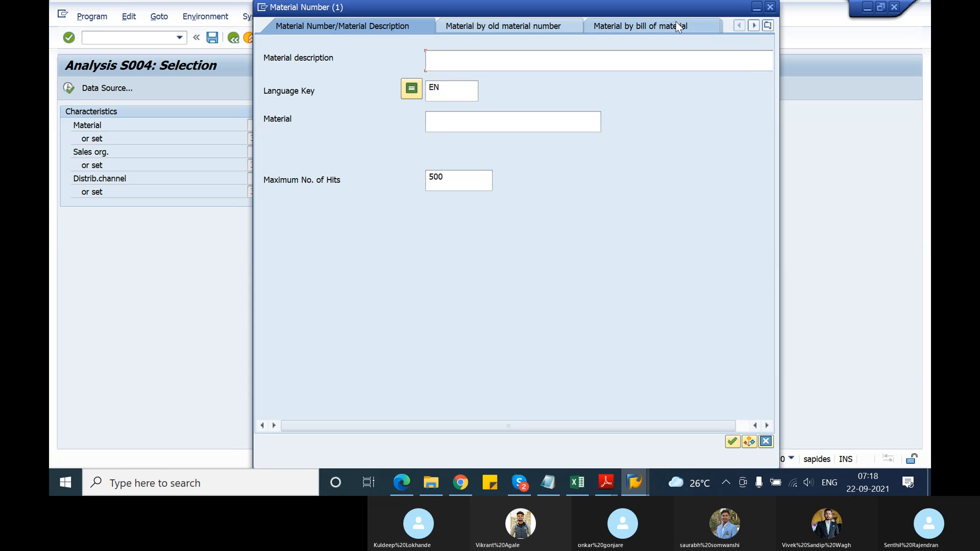
pyautogui.click(768, 25)
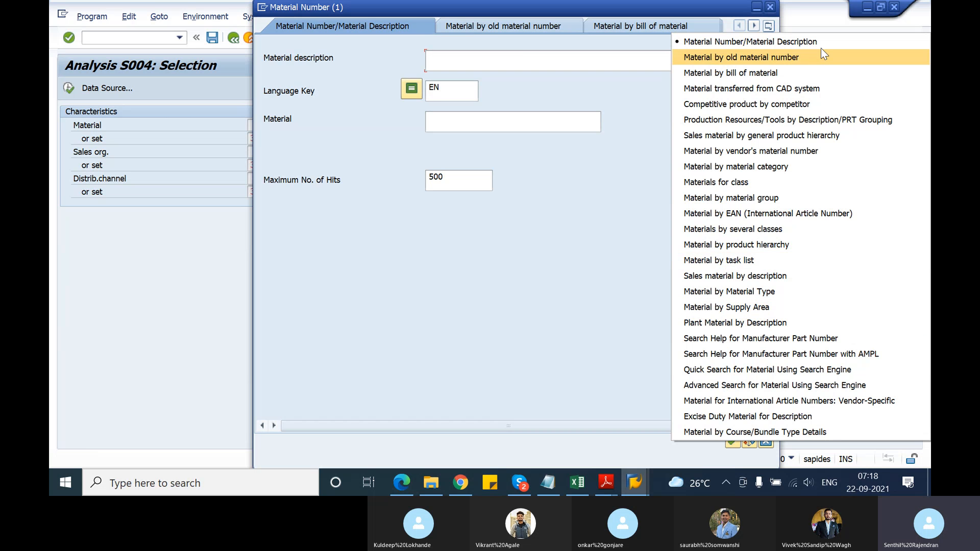
pyautogui.click(784, 43)
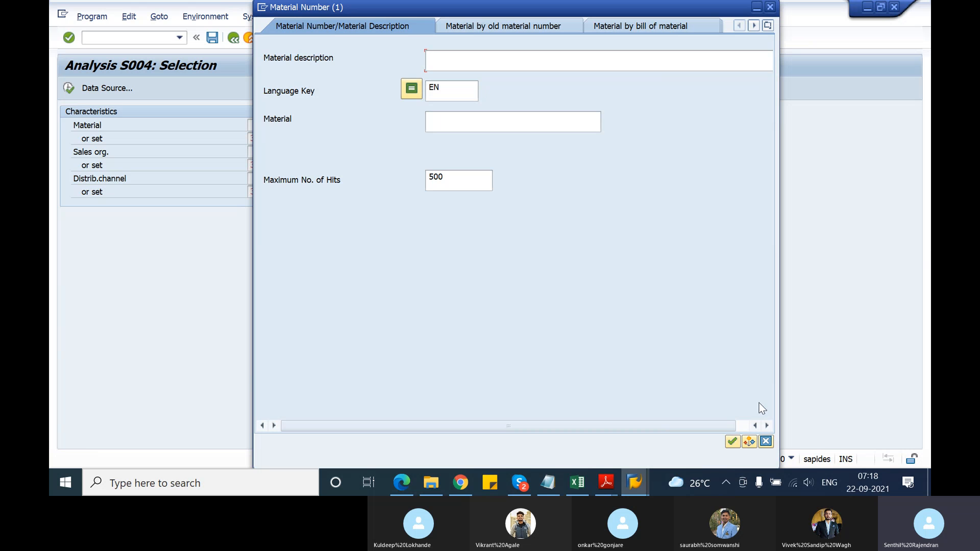
pyautogui.click(733, 442)
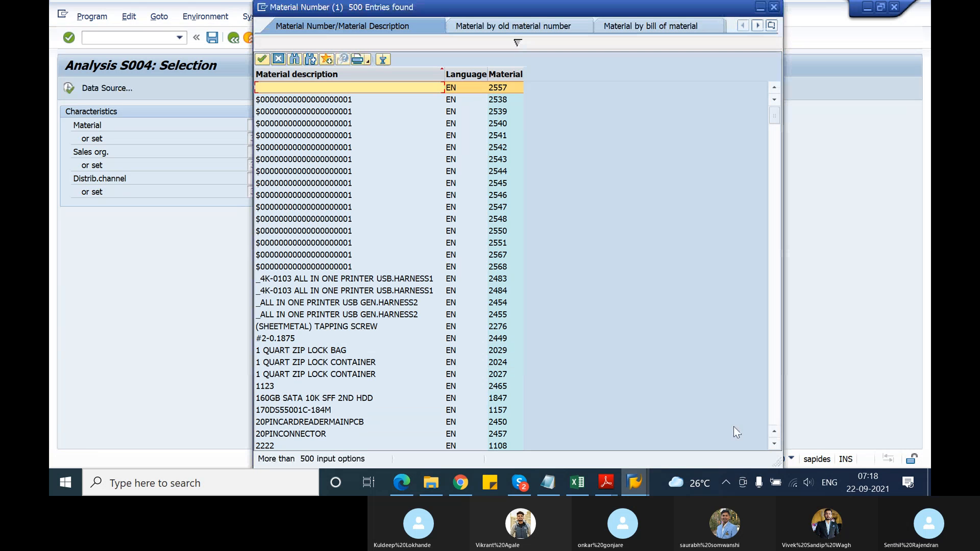
pyautogui.doubleClick(343, 363)
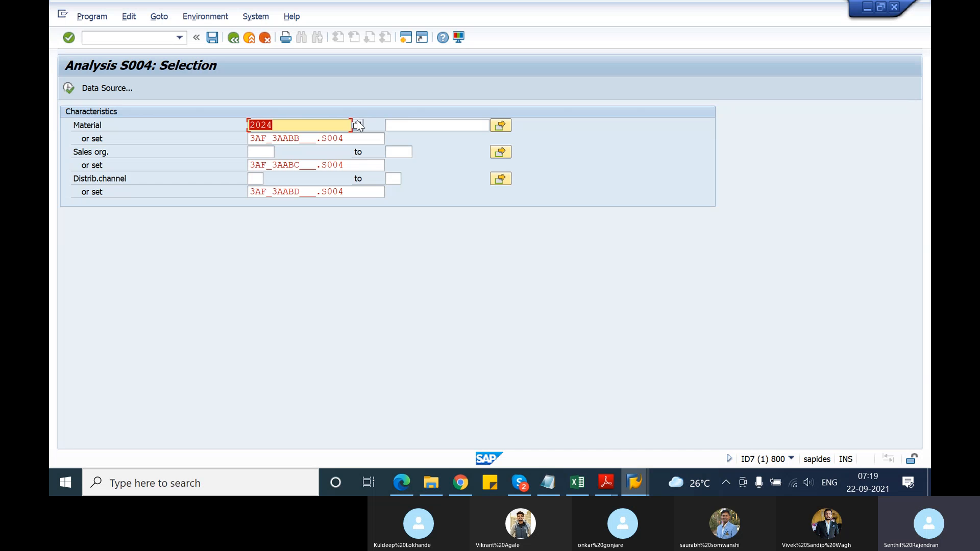
# Clear the material entry and run the S004 analysis without a material, sales organization or distribution channel
pyautogui.press('BackSpace')
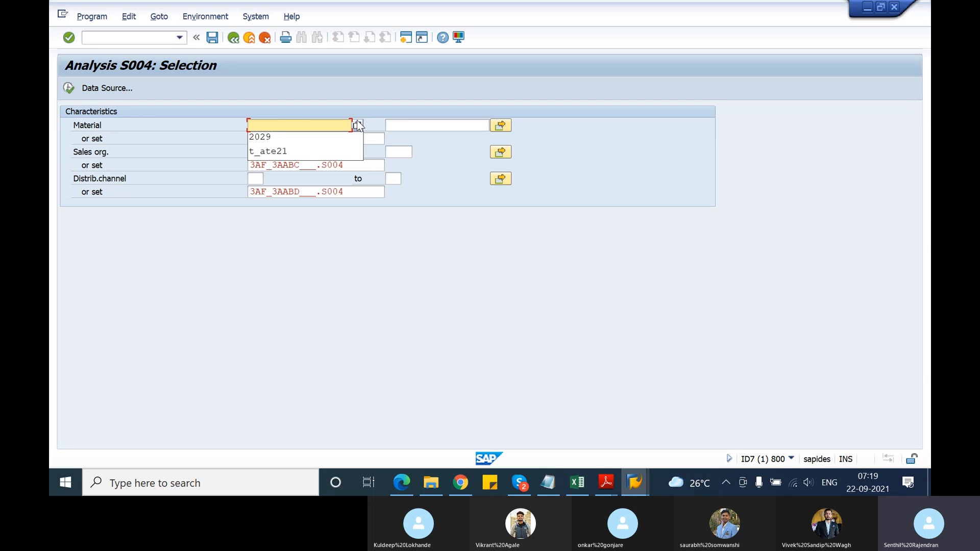
pyautogui.write('Z')
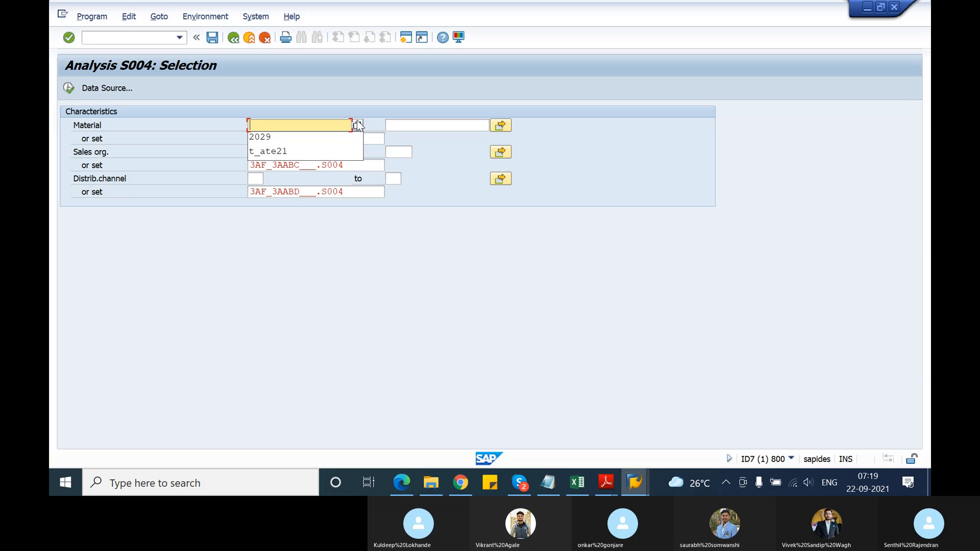
pyautogui.click(336, 311)
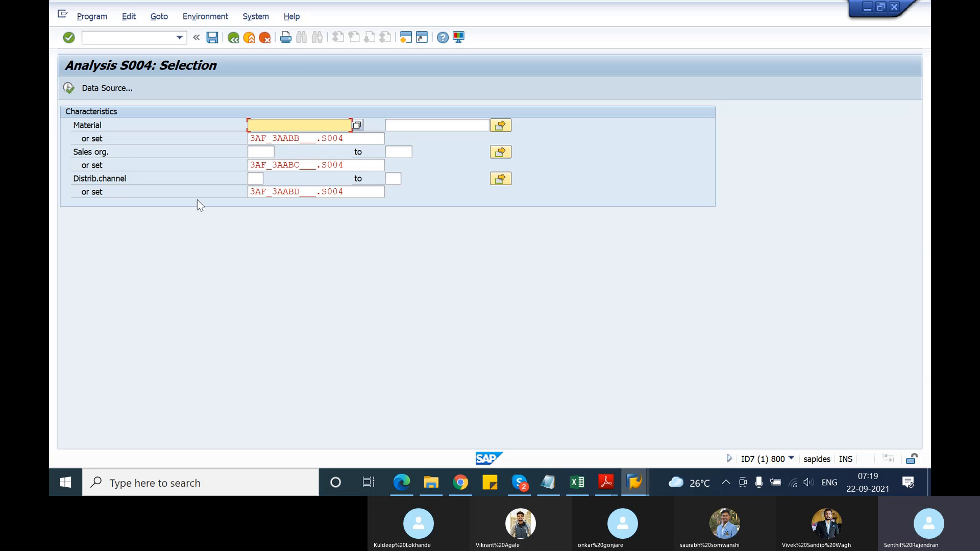
pyautogui.click(70, 90)
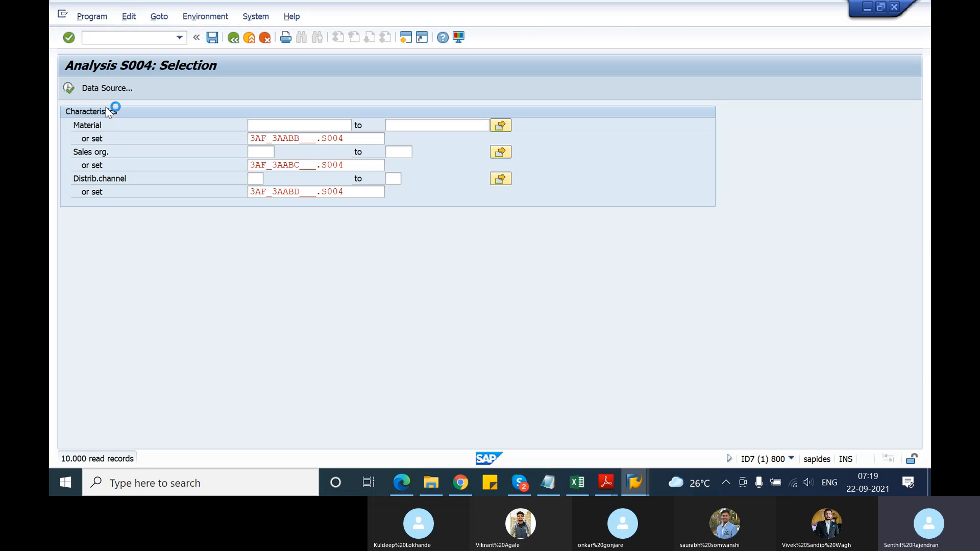
# Switch to TSCM60_1.pdf in Adobe Reader and read from Document Flow through Lesson 2 to Figure 109, Information Systems in SAP ERP
pyautogui.moveTo(606, 480)
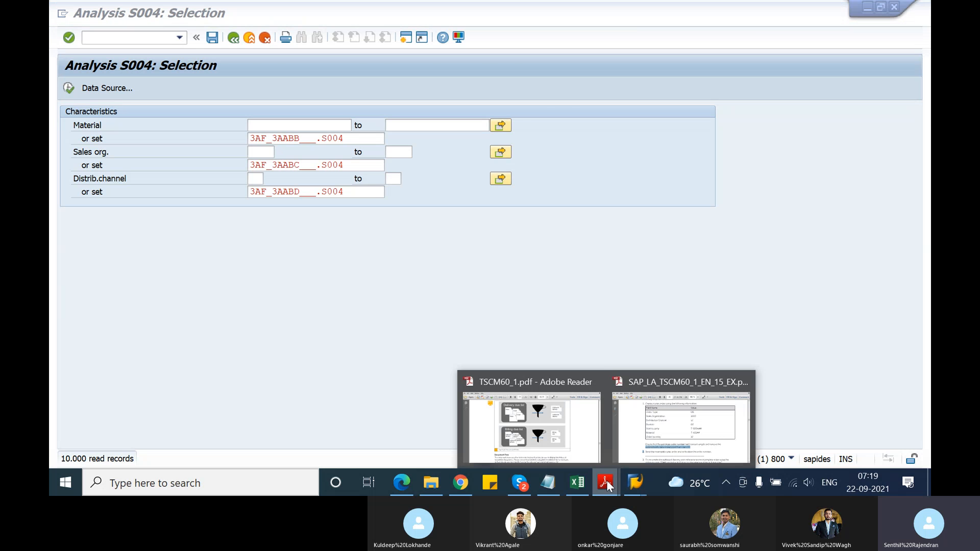
pyautogui.click(569, 446)
pyautogui.scroll(-10, 508, 374)
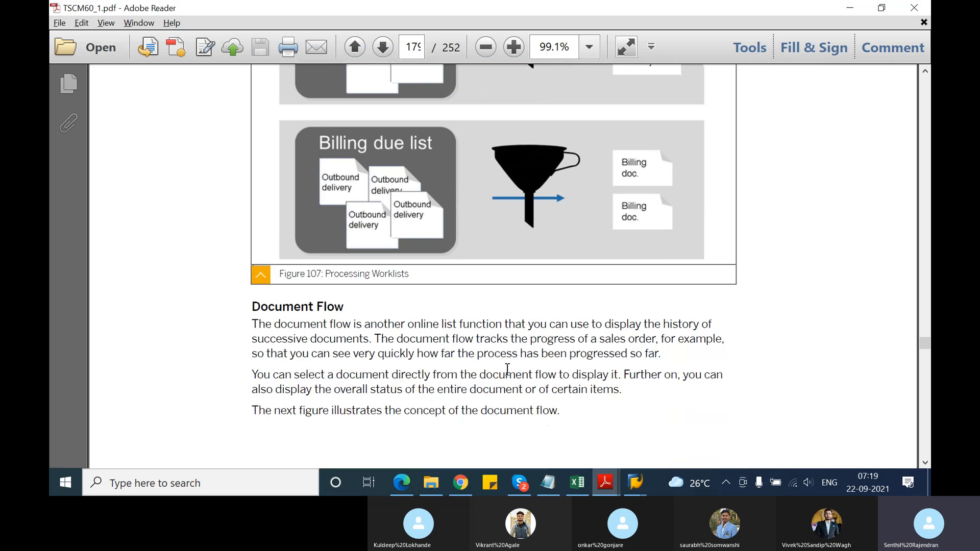
pyautogui.scroll(-15, 508, 372)
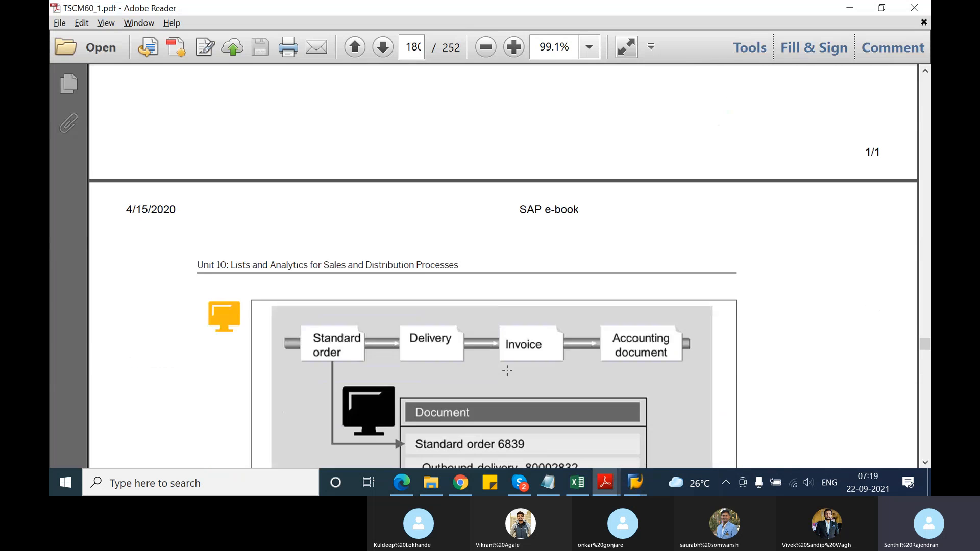
pyautogui.scroll(-12, 511, 377)
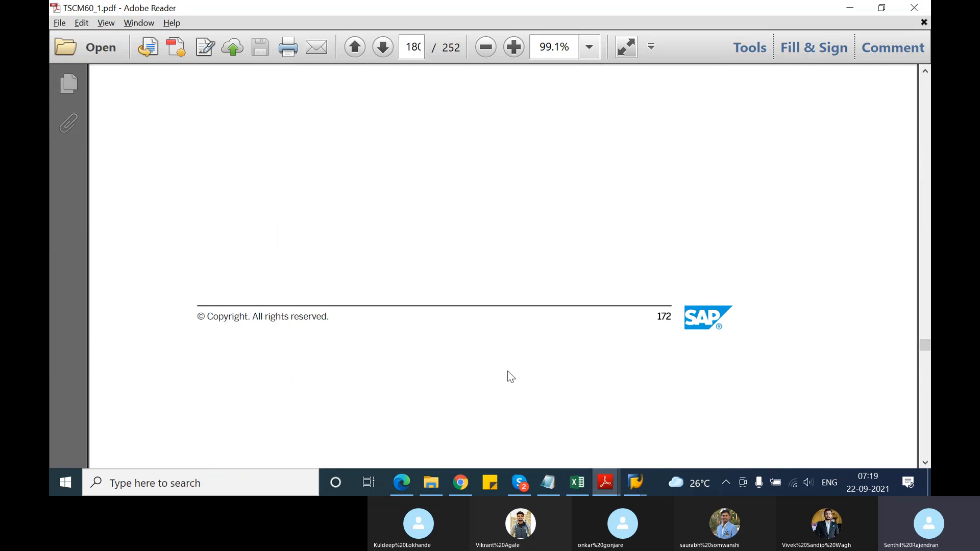
pyautogui.scroll(-3, 508, 369)
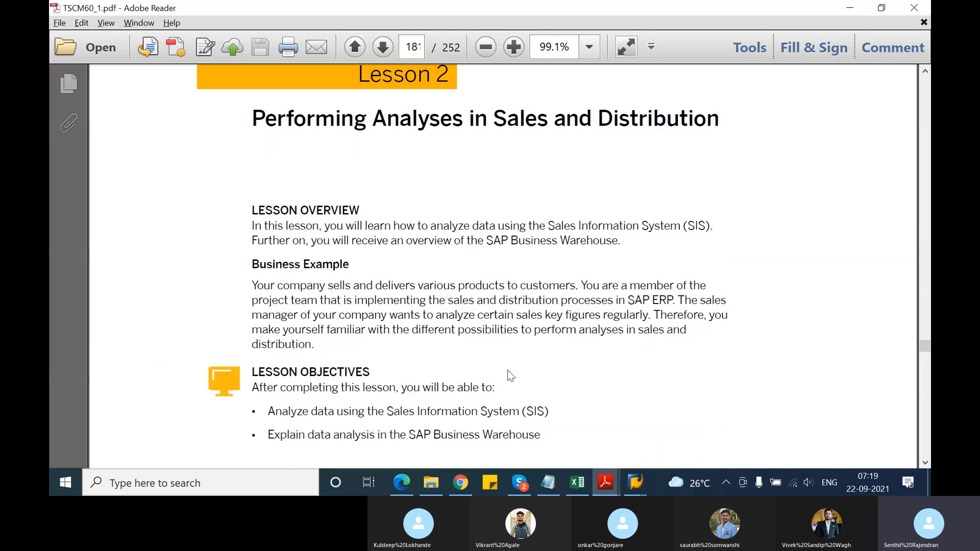
pyautogui.scroll(-8, 510, 375)
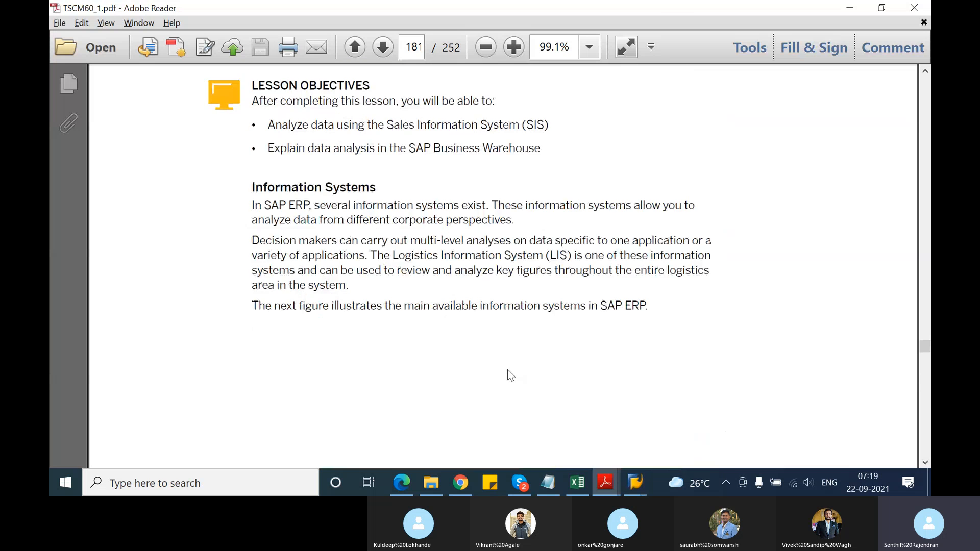
pyautogui.scroll(-15, 511, 376)
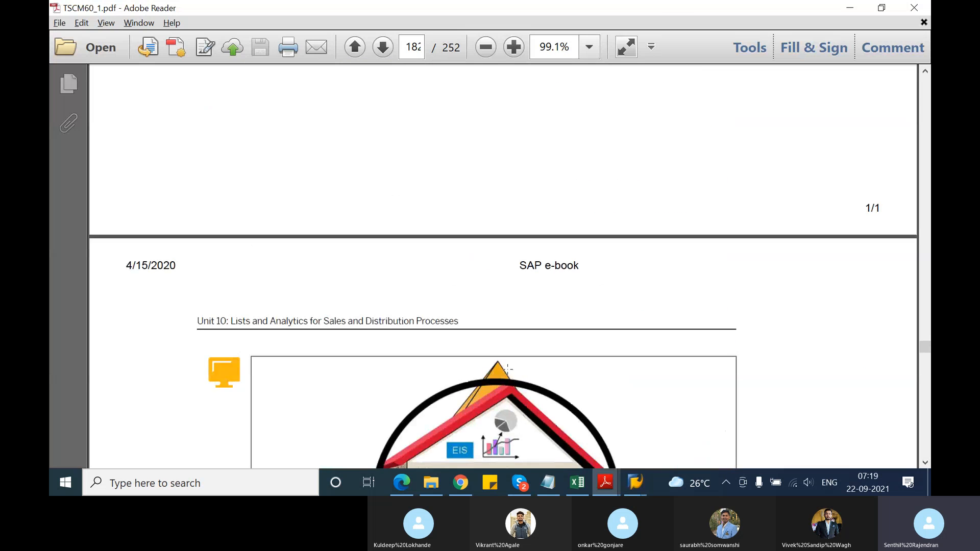
pyautogui.scroll(-3, 507, 369)
pyautogui.scroll(-1, 508, 369)
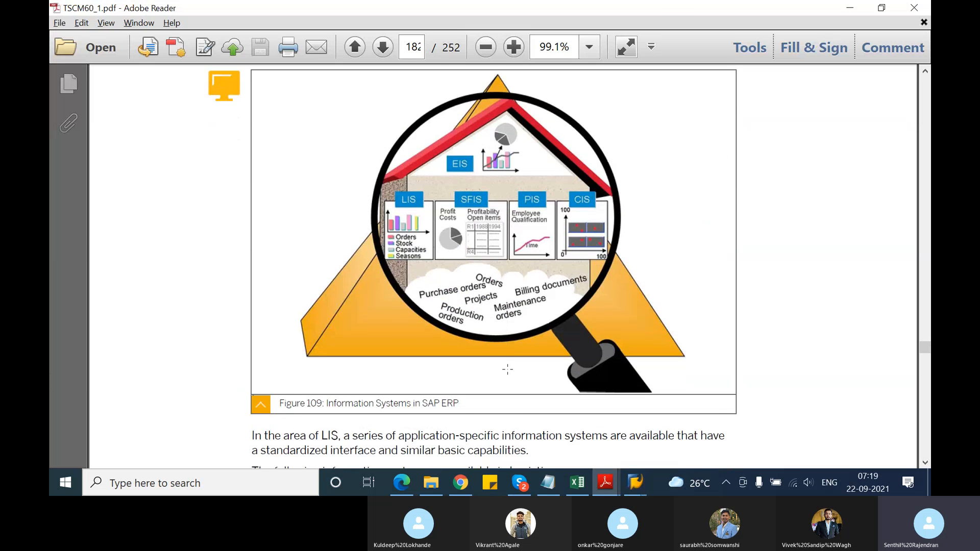
# Read the list of information systems available in Logistics below Figure 109
pyautogui.scroll(-1, 507, 370)
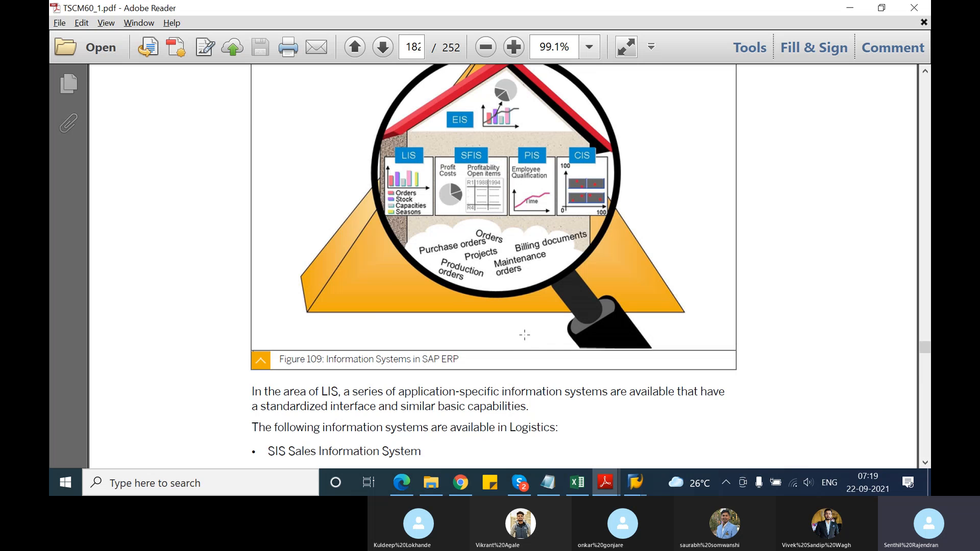
pyautogui.scroll(-2, 524, 335)
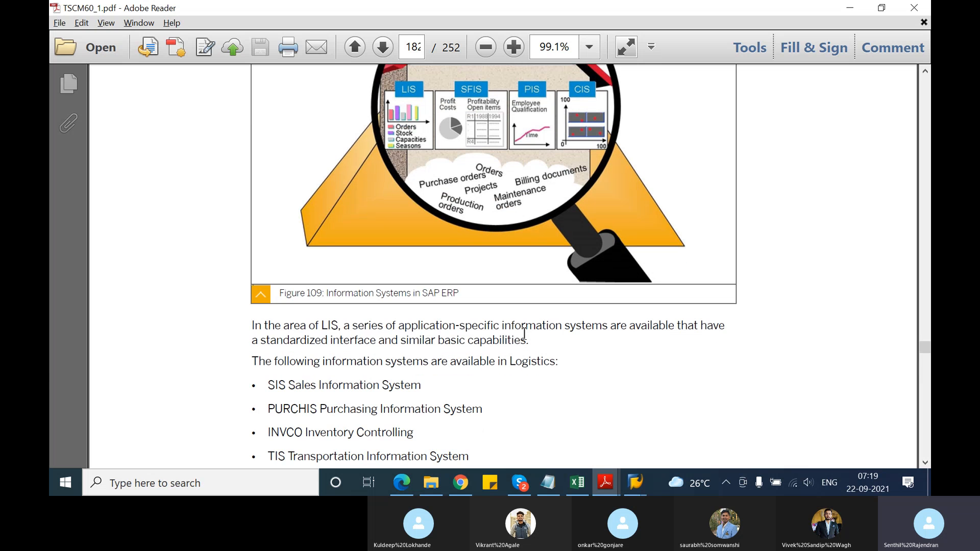
pyautogui.scroll(-1, 525, 335)
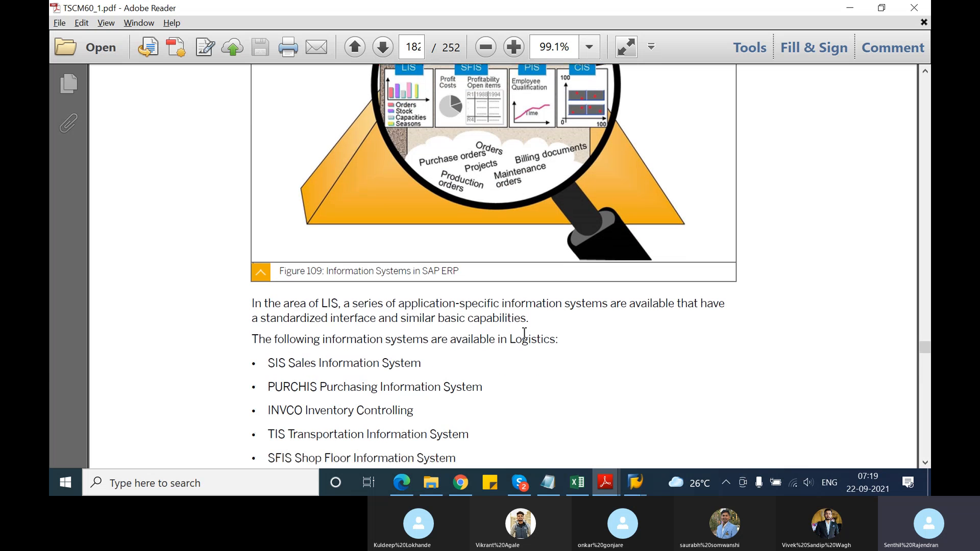
pyautogui.scroll(-2, 431, 373)
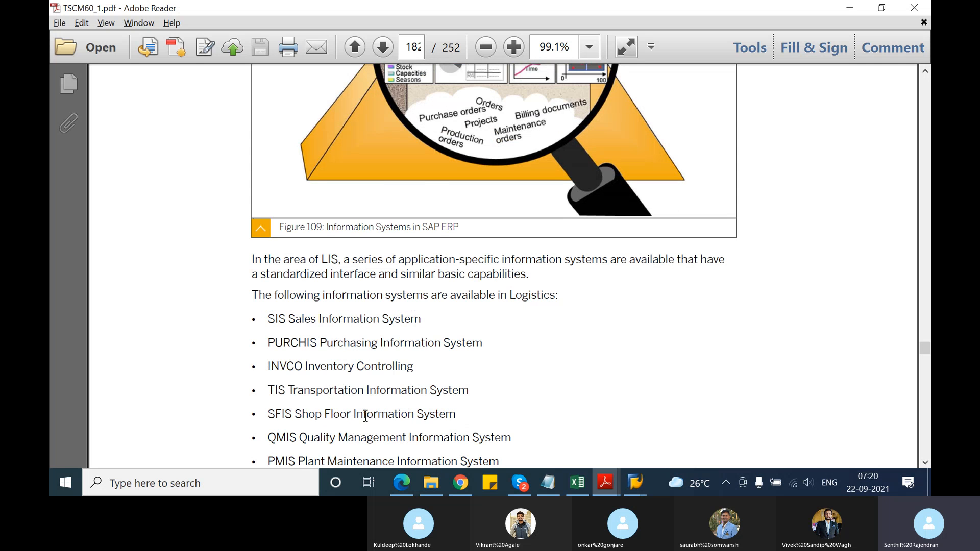
pyautogui.scroll(-2, 409, 410)
pyautogui.scroll(-2, 409, 410)
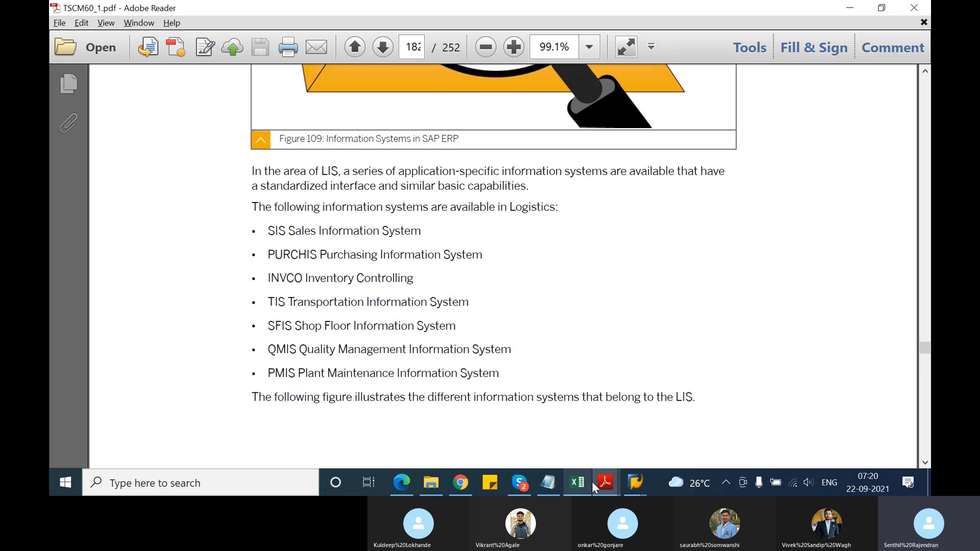
# Switch back to the S004 analysis in SAP and create a new session
pyautogui.click(633, 484)
pyautogui.click(643, 444)
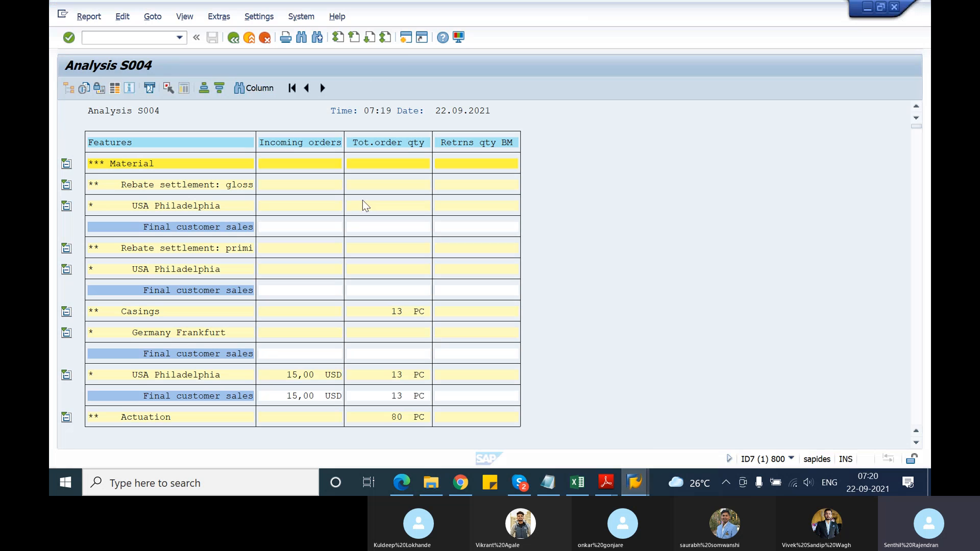
pyautogui.click(405, 39)
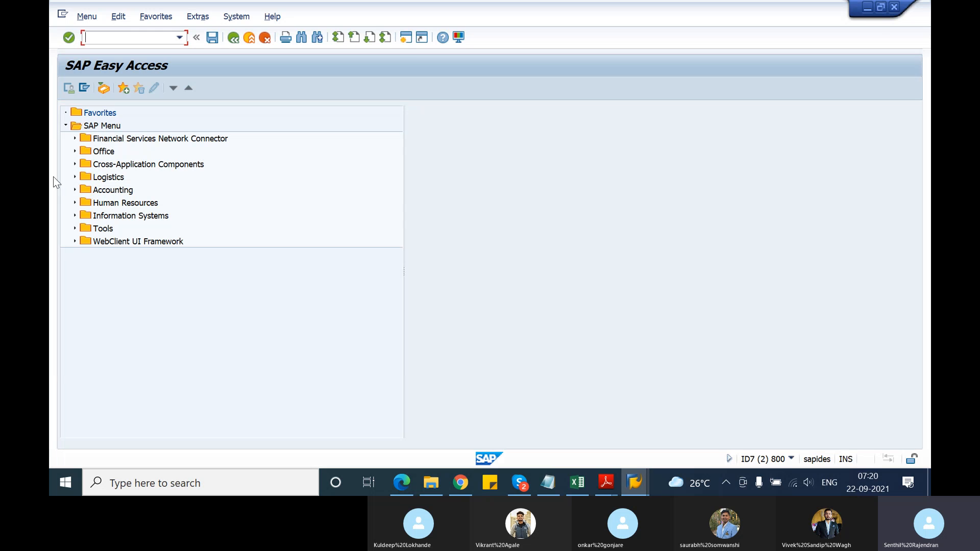
# Expand Logistics in the SAP Menu and examine the contents of Sales and Distribution and Materials Management, collapsing each one again
pyautogui.click(74, 176)
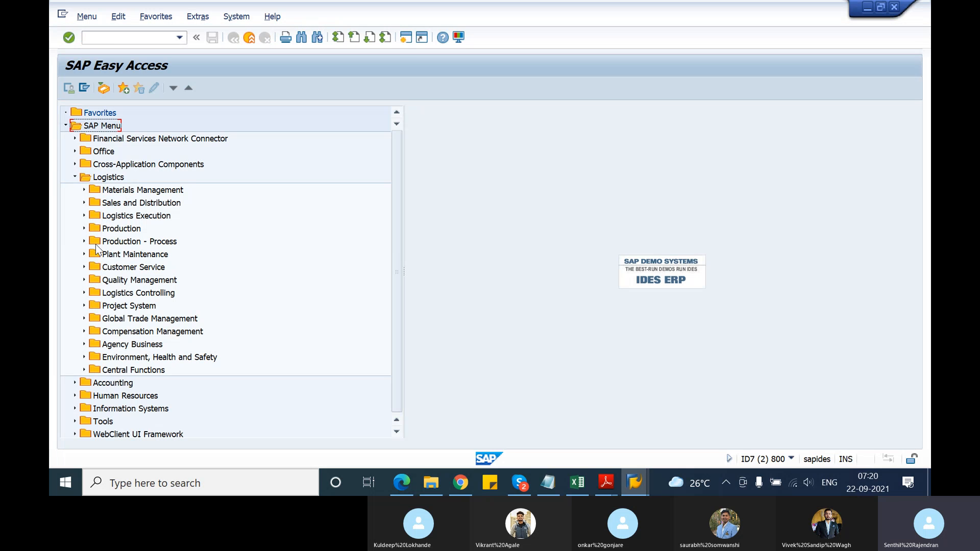
pyautogui.click(84, 203)
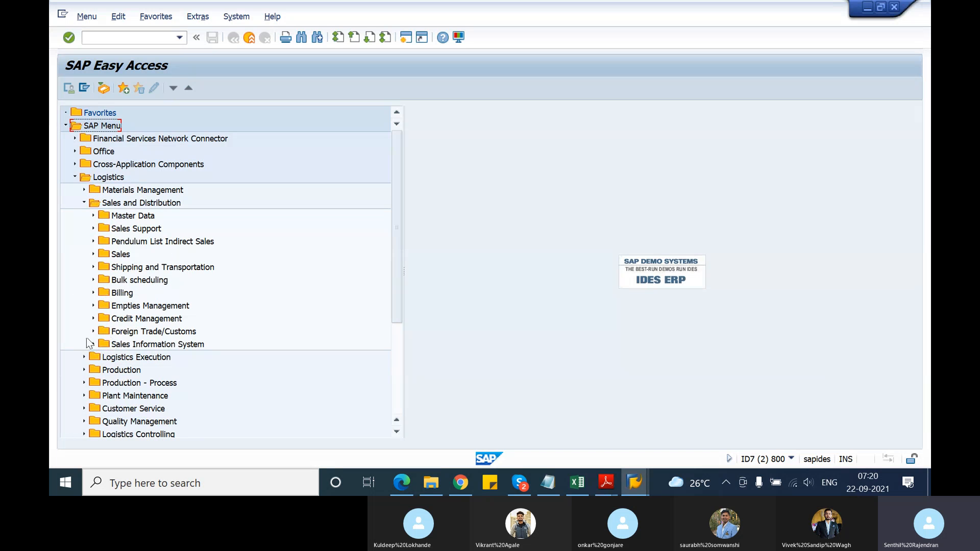
pyautogui.click(84, 203)
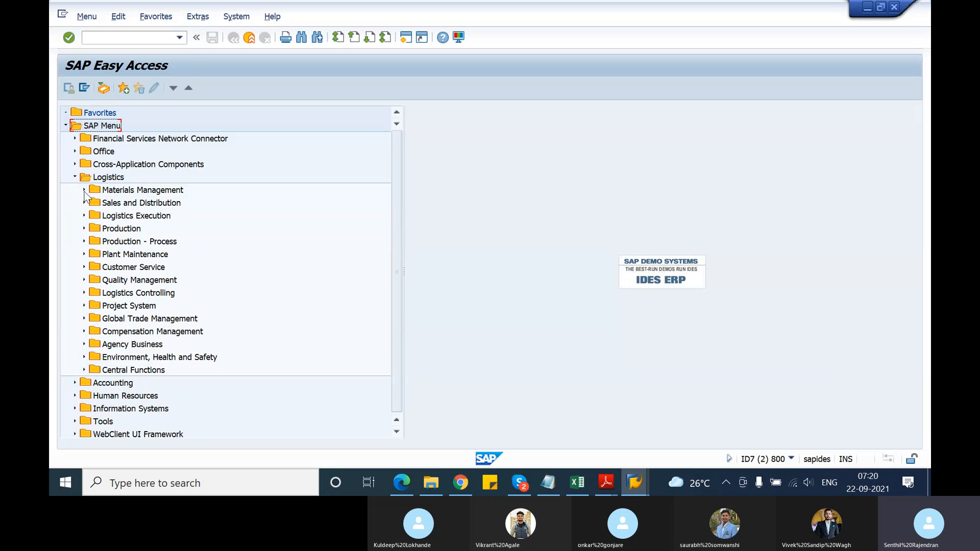
pyautogui.click(84, 190)
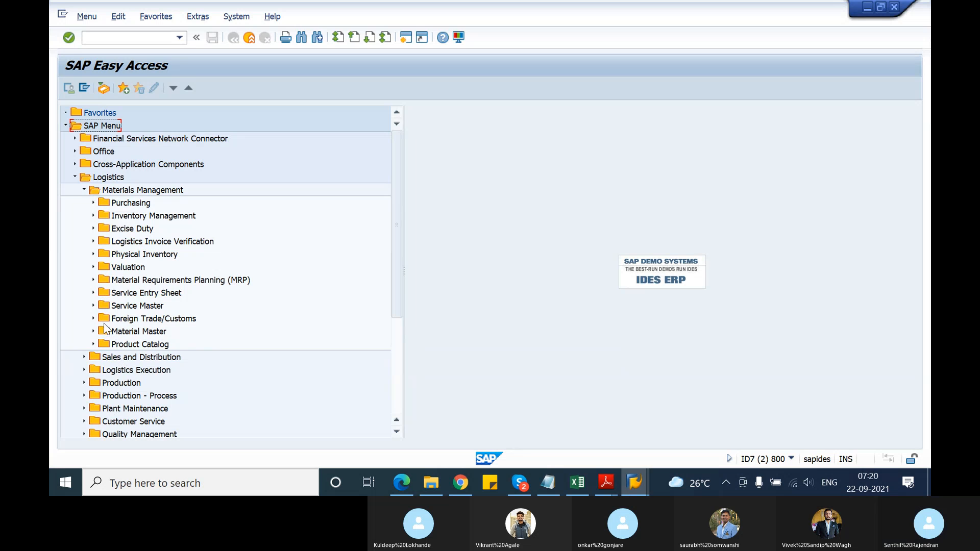
pyautogui.click(84, 190)
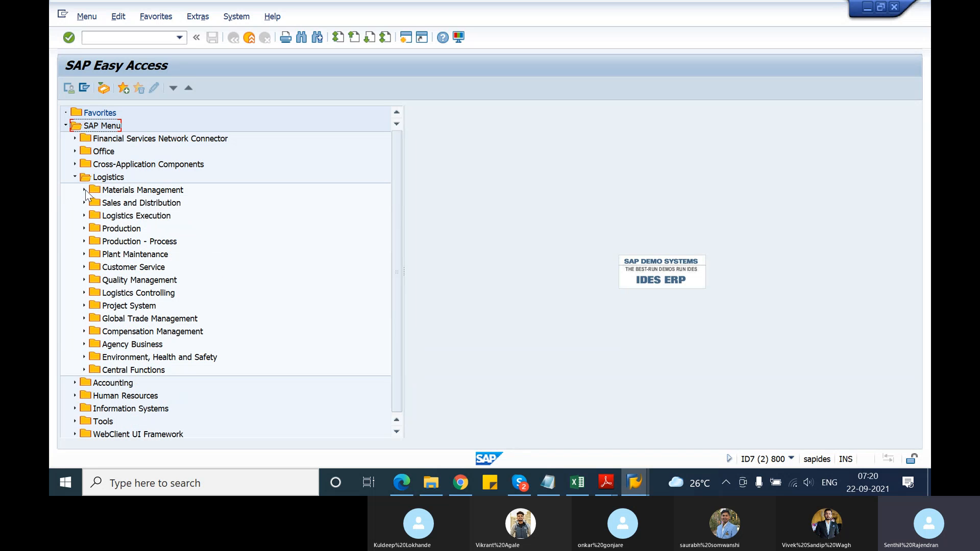
# Examine the Information System folder of Plant Maintenance and the contents of Production under Logistics, collapsing both branches again
pyautogui.click(85, 254)
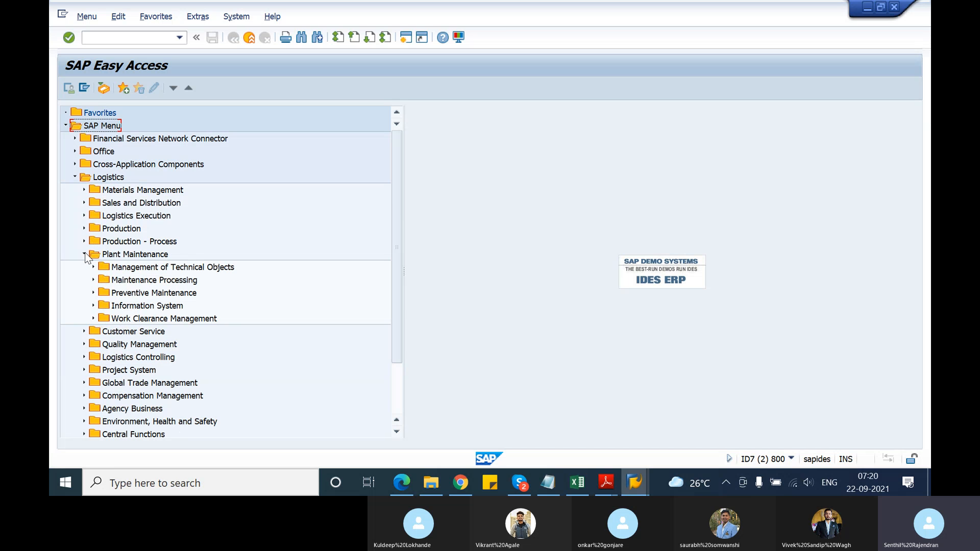
pyautogui.click(93, 305)
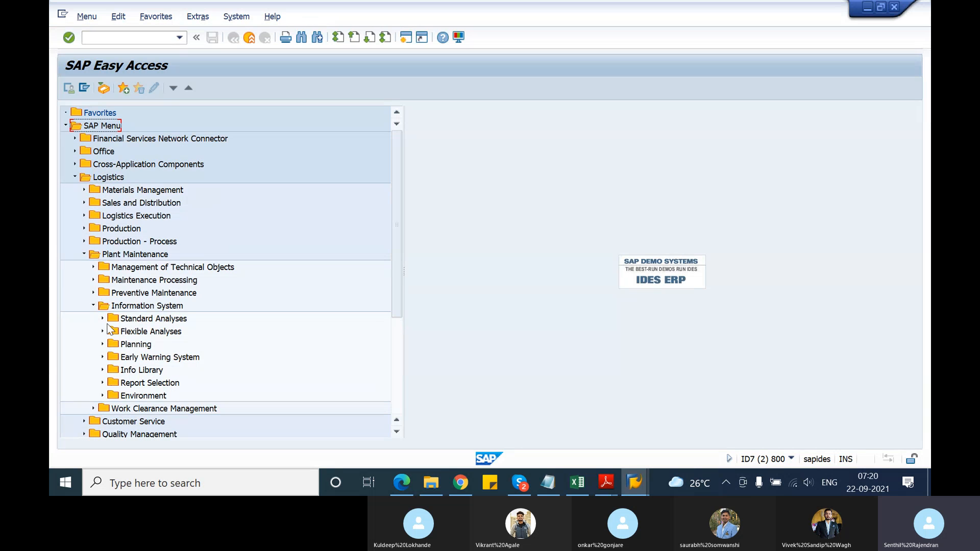
pyautogui.click(84, 255)
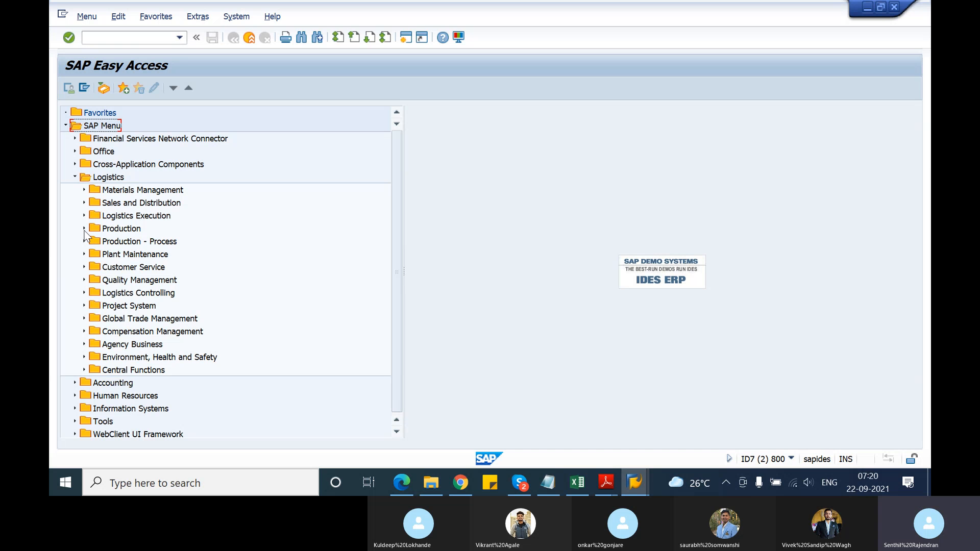
pyautogui.click(84, 229)
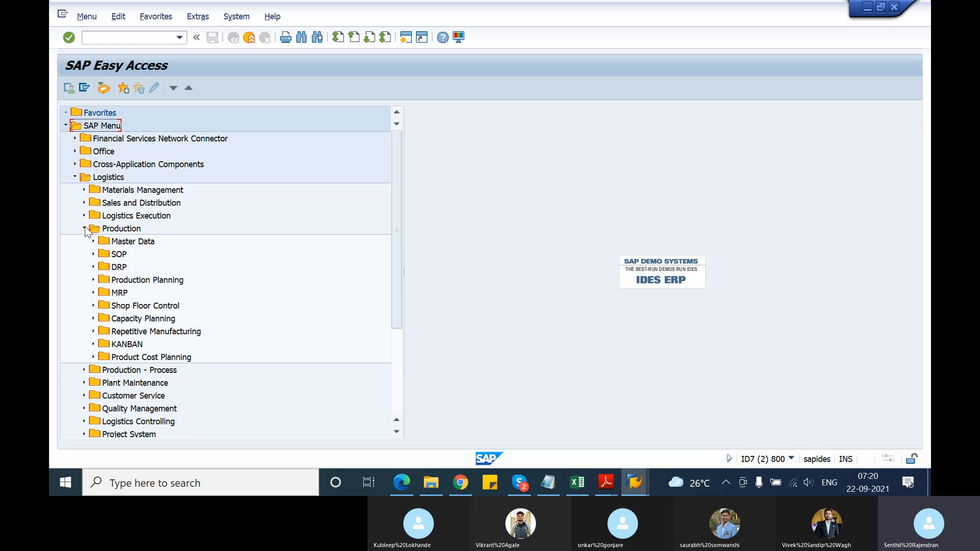
pyautogui.click(85, 229)
pyautogui.scroll(-1, 110, 306)
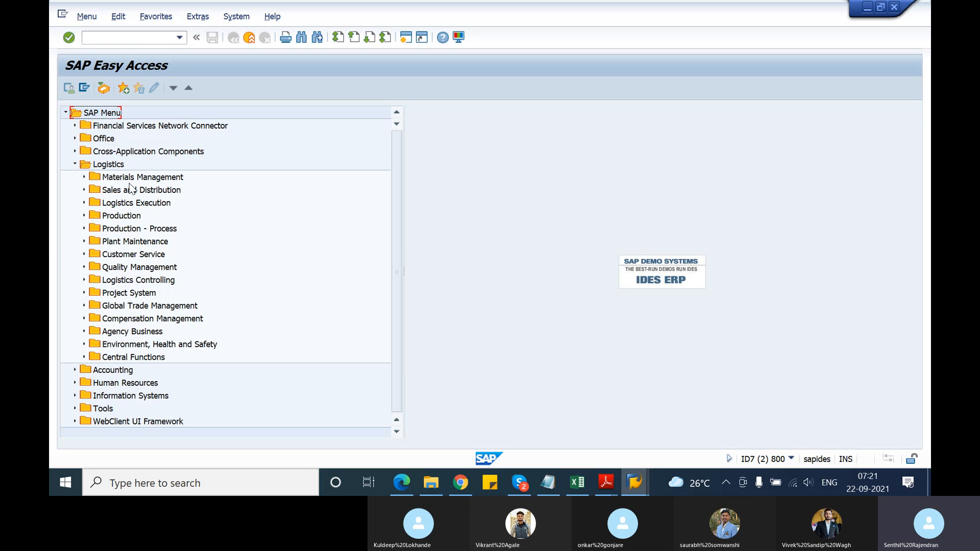
# Collapse the main Logistics folder and expand Information Systems down to its Logistics subfolder
pyautogui.click(75, 165)
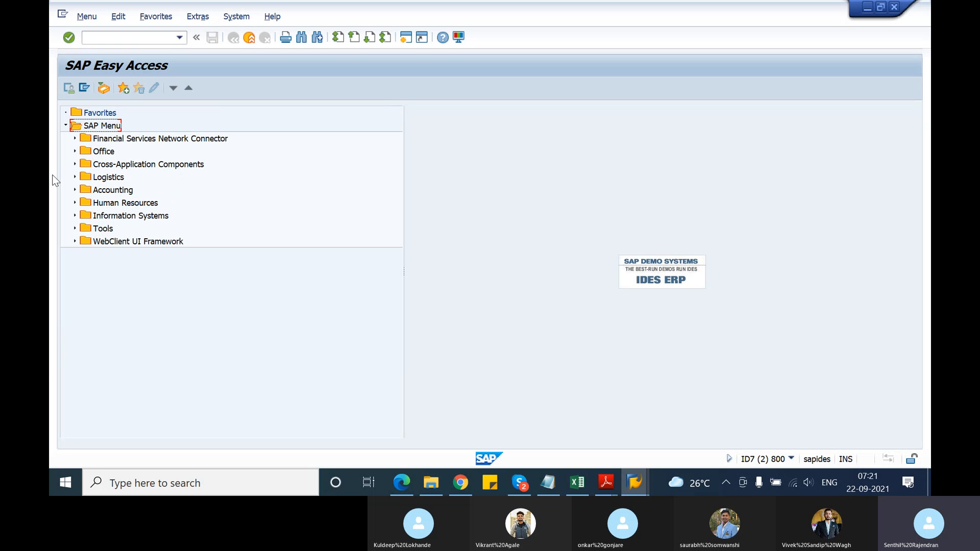
pyautogui.click(75, 215)
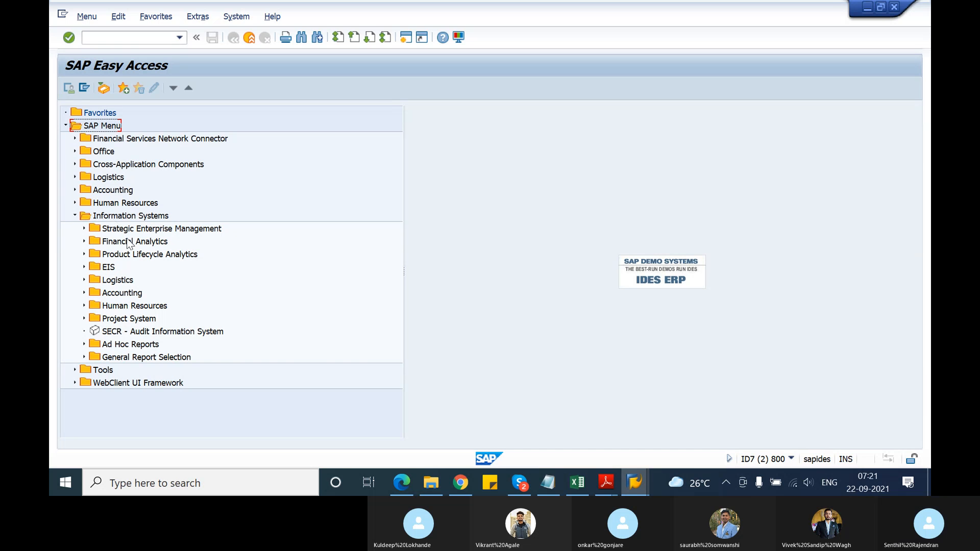
pyautogui.click(84, 280)
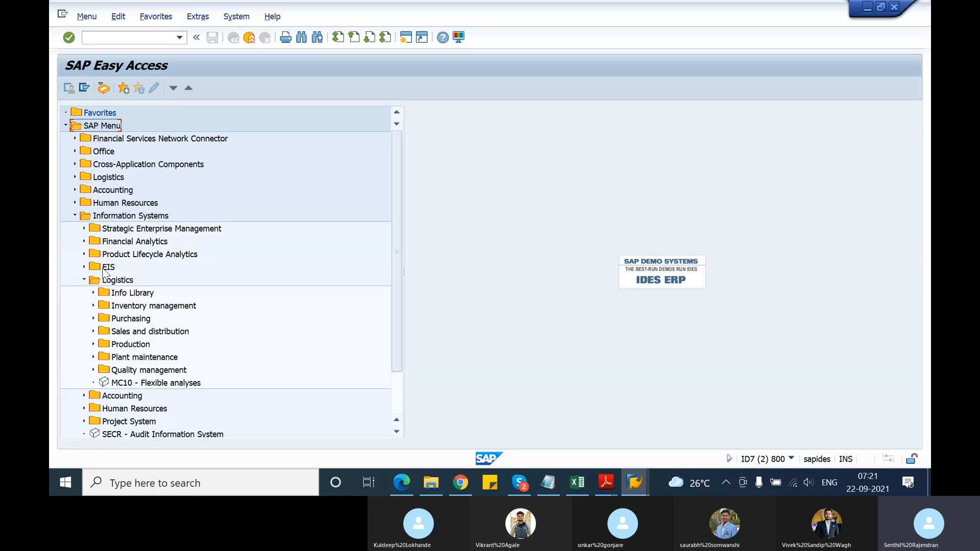
# Examine the General Ledger Information System under Accounting > Financial Accounting within Information Systems, and collapse the Accounting branch again
pyautogui.doubleClick(90, 396)
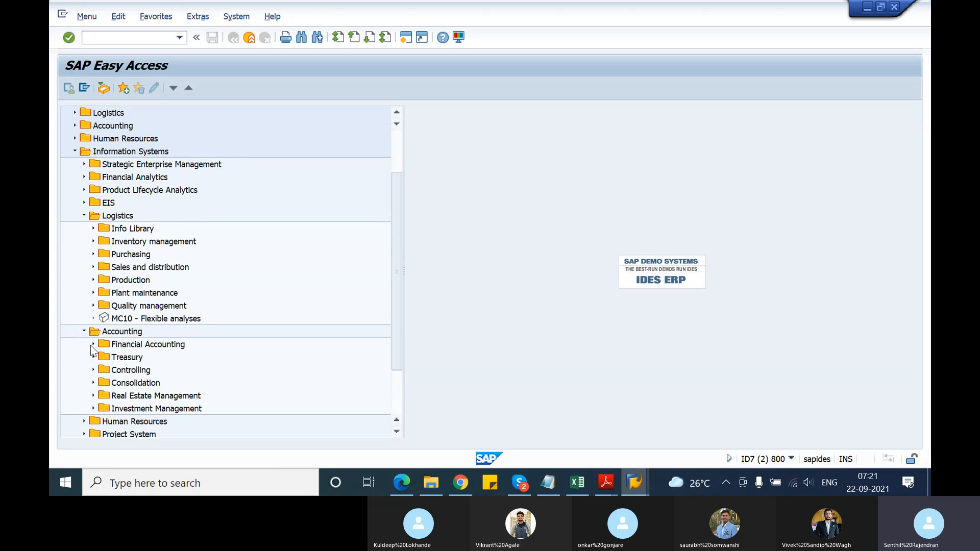
pyautogui.click(93, 345)
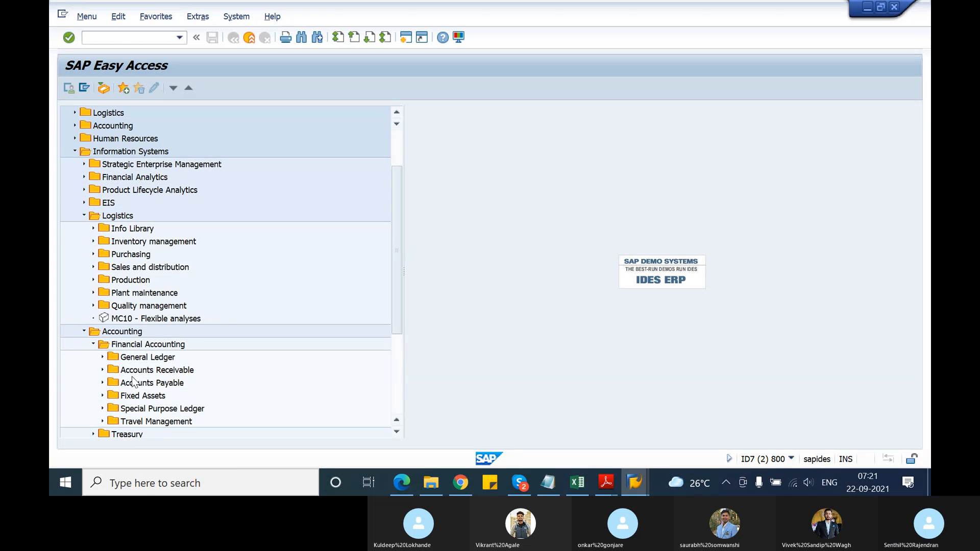
pyautogui.click(102, 357)
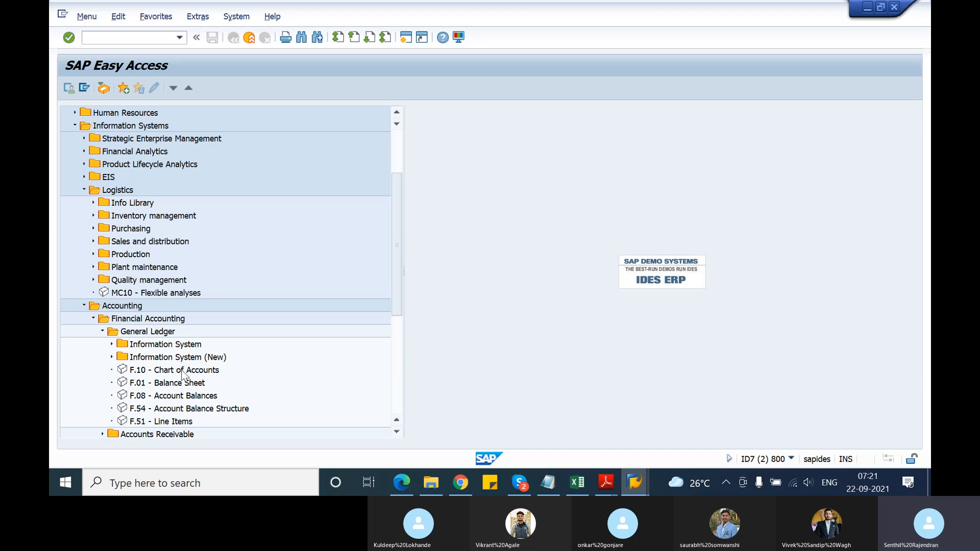
pyautogui.click(111, 345)
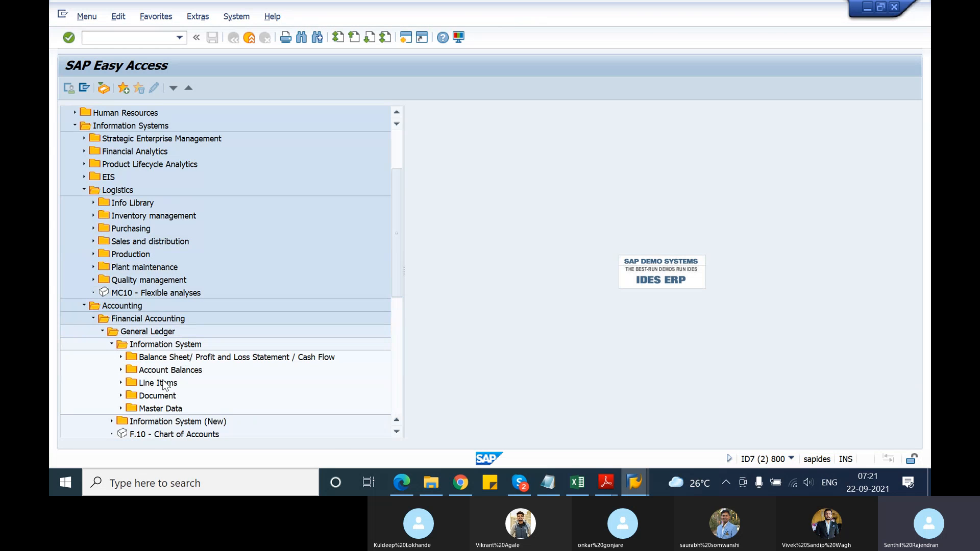
pyautogui.click(113, 345)
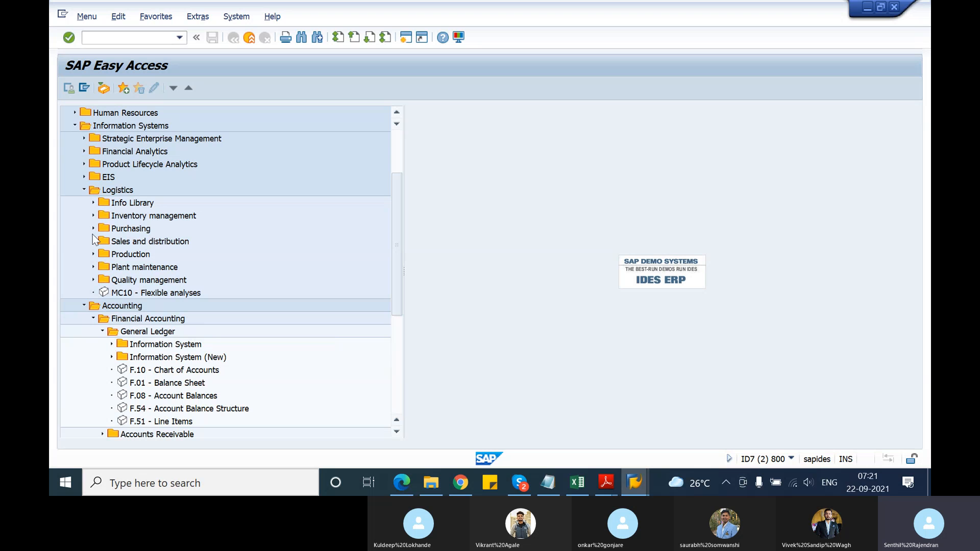
pyautogui.click(85, 306)
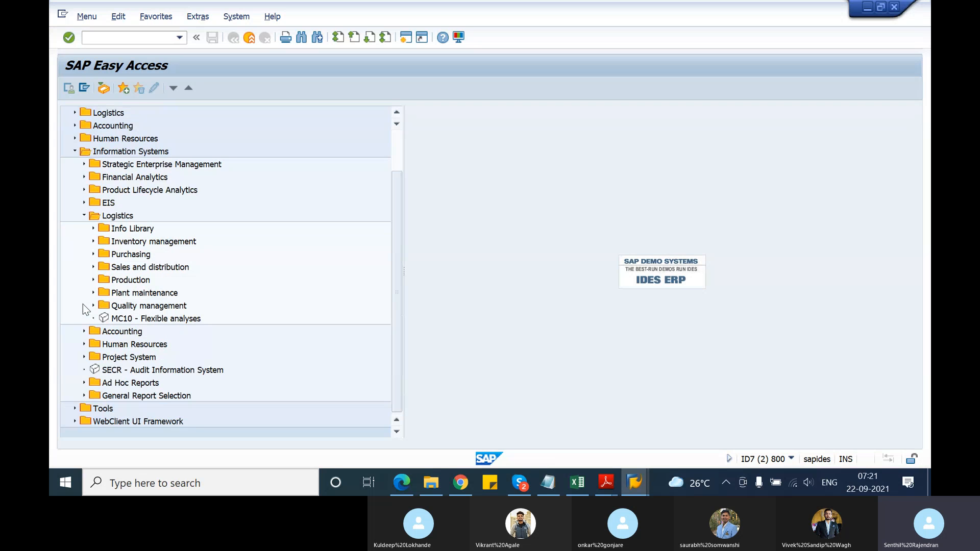
# Examine the Material/Service and Vendor folders of Purchasing under Information Systems > Logistics, and collapse the Purchasing branch again
pyautogui.click(94, 255)
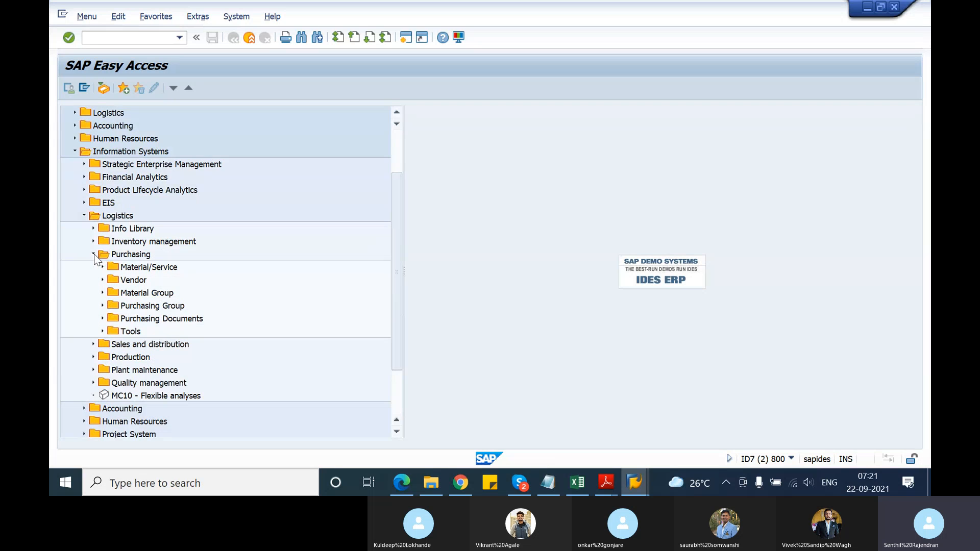
pyautogui.click(102, 280)
pyautogui.click(102, 229)
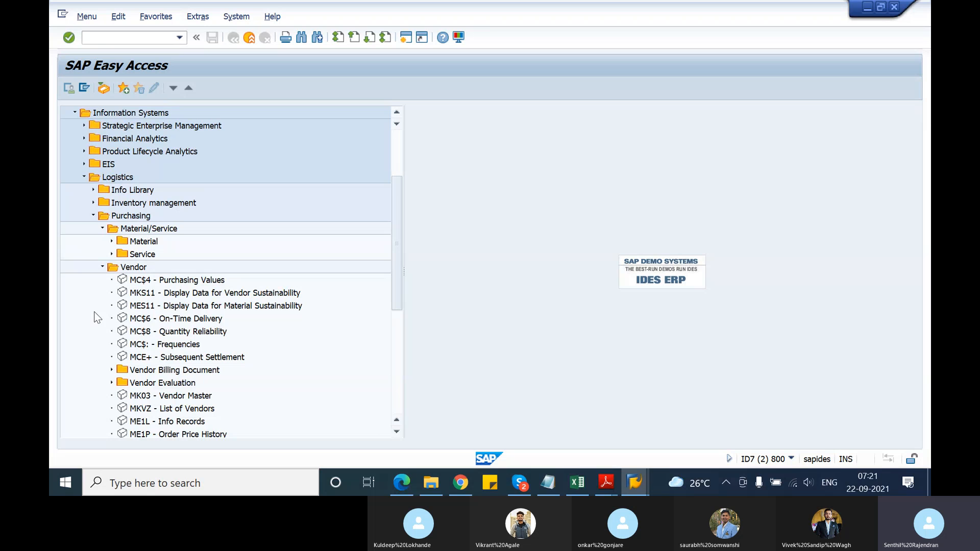
pyautogui.click(103, 267)
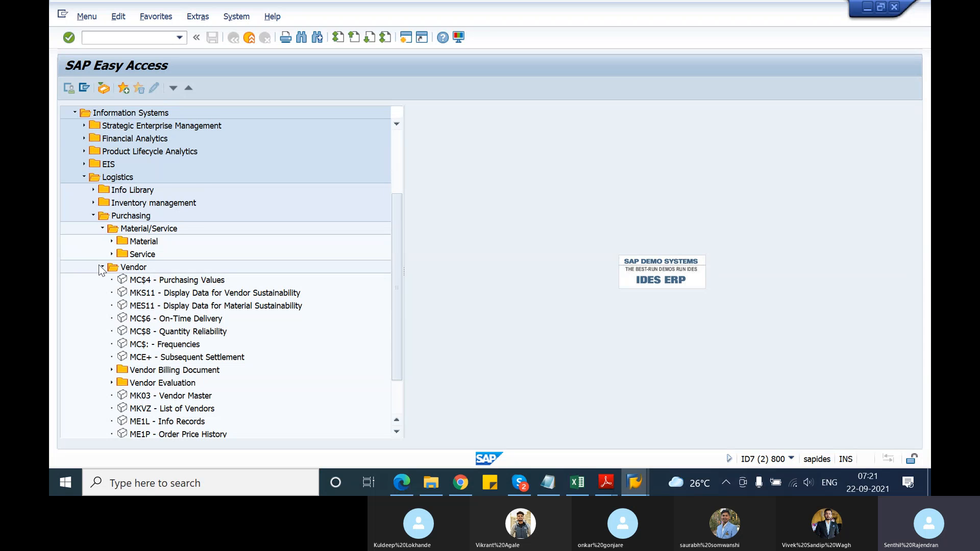
pyautogui.click(92, 216)
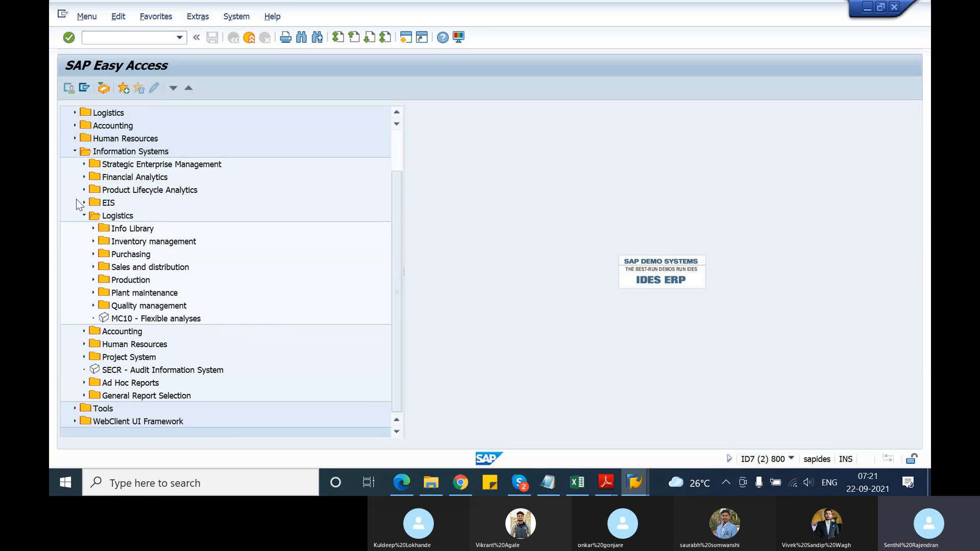
# Collapse and reopen the Logistics folder within Information Systems, and expand its Sales and distribution subfolder
pyautogui.click(83, 216)
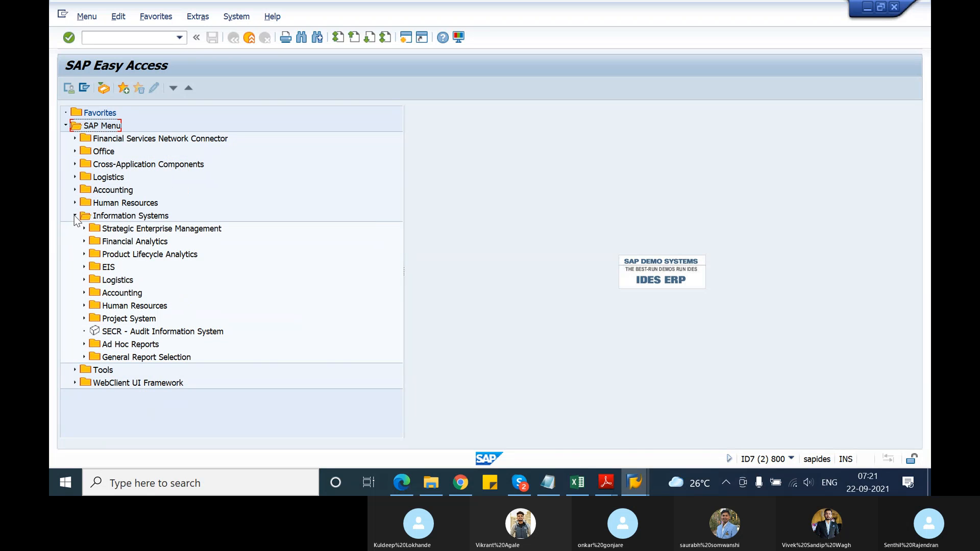
pyautogui.click(84, 281)
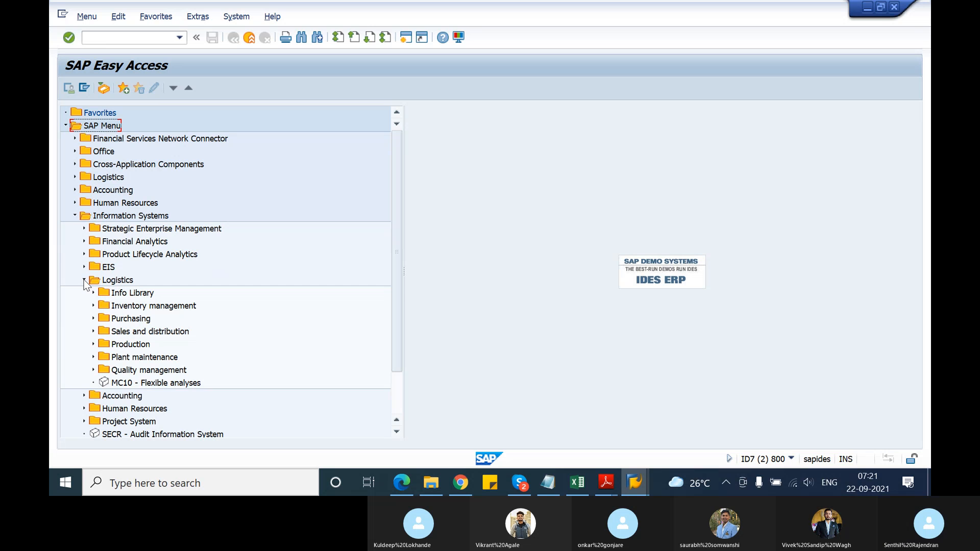
pyautogui.click(94, 331)
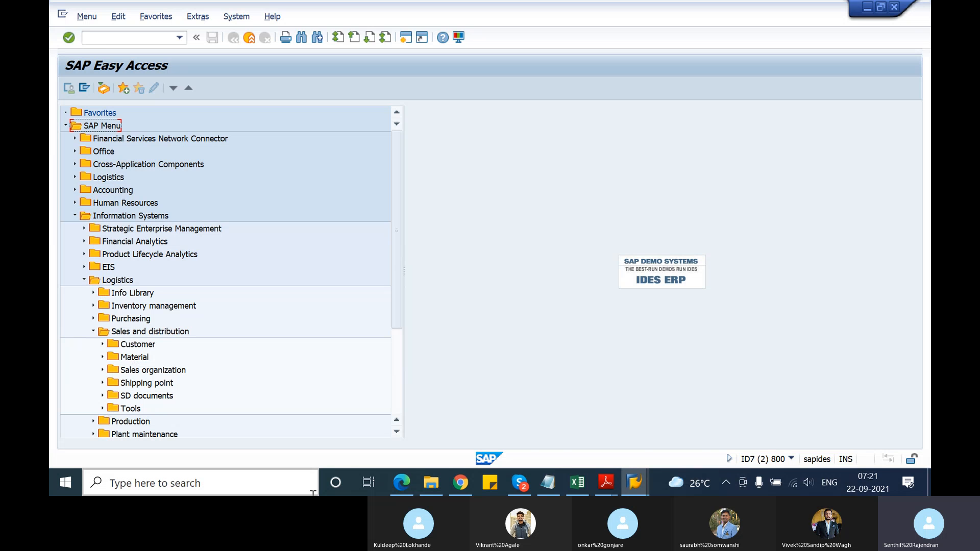
# Switch to TSCM60_1.pdf in Adobe Reader and read on through Figure 110 on the LIS information systems to the data transfer and compression text
pyautogui.moveTo(612, 484)
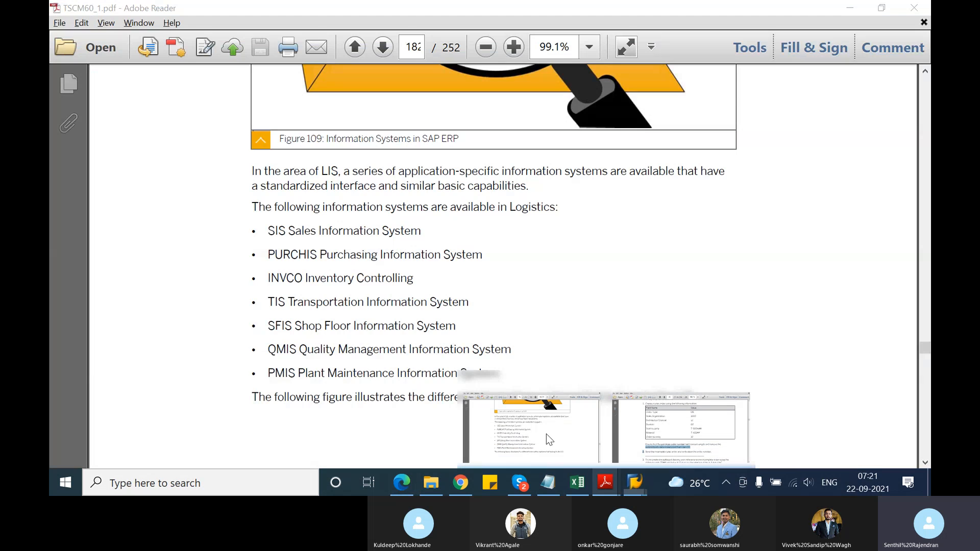
pyautogui.click(546, 434)
pyautogui.scroll(-10, 397, 355)
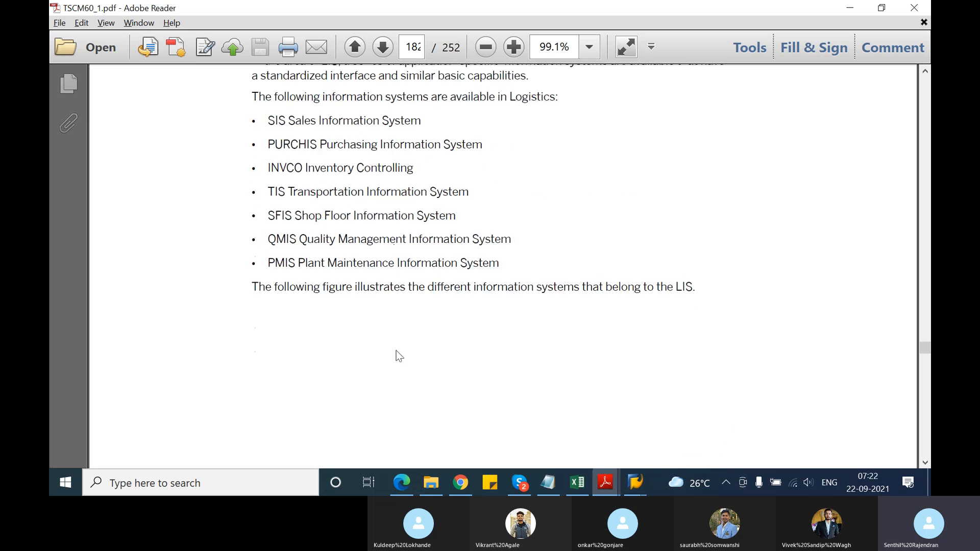
pyautogui.scroll(-10, 398, 355)
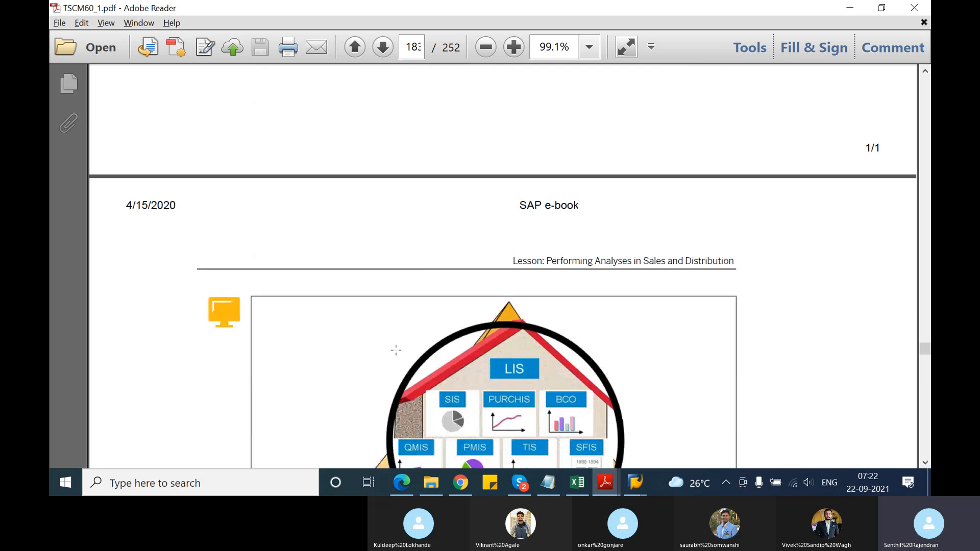
pyautogui.scroll(-9, 396, 348)
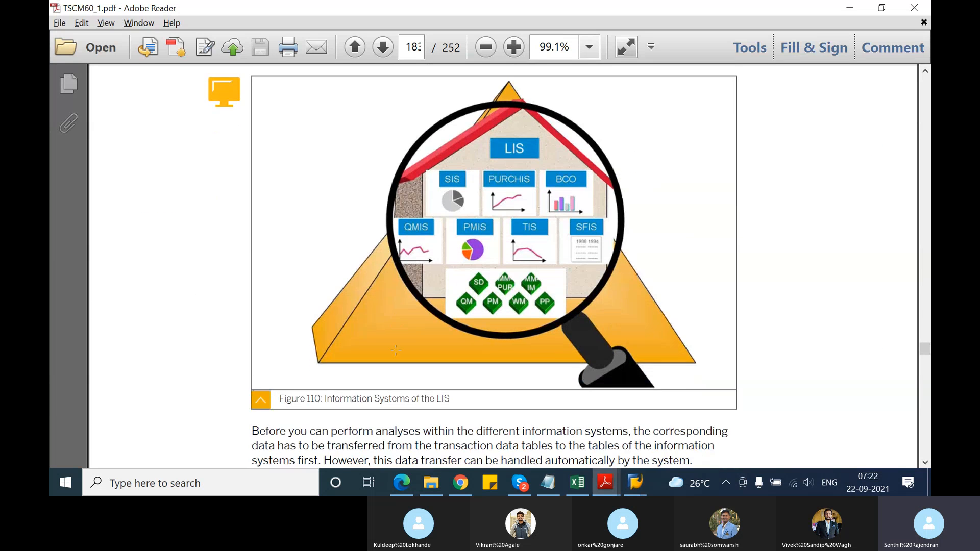
pyautogui.scroll(-3, 396, 348)
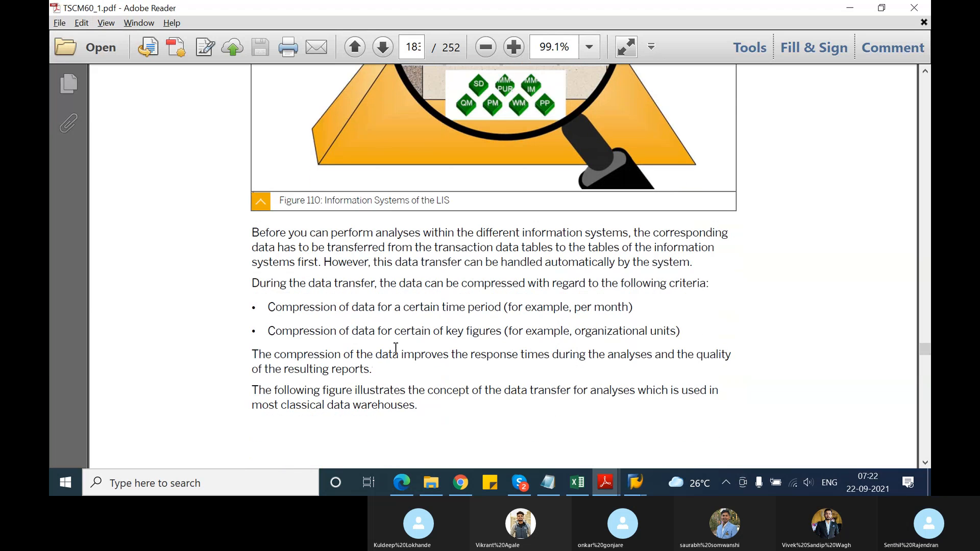
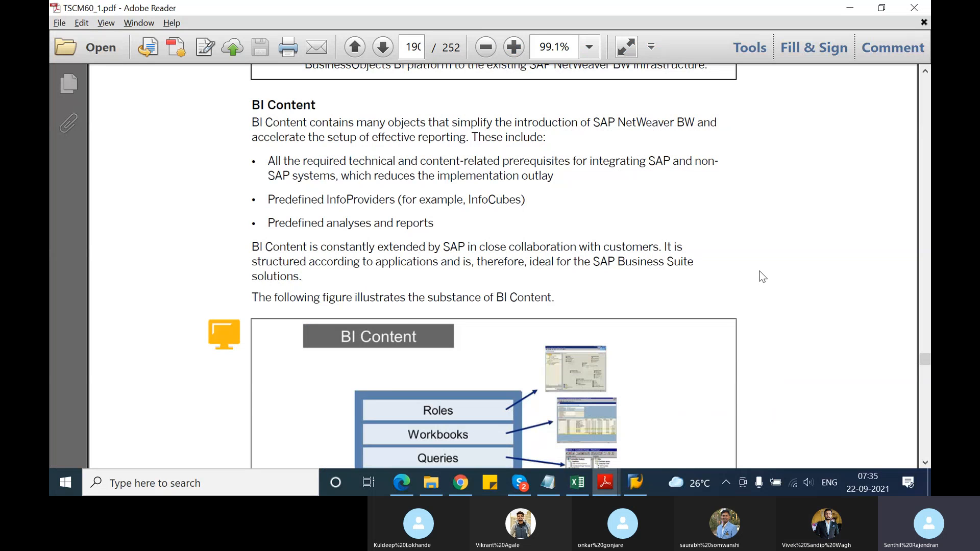
# Read the BI Content section, highlighting the predefined InfoProviders and analyses bullets, and examine Figure 118 down to the lesson summary
pyautogui.scroll(3, 759, 277)
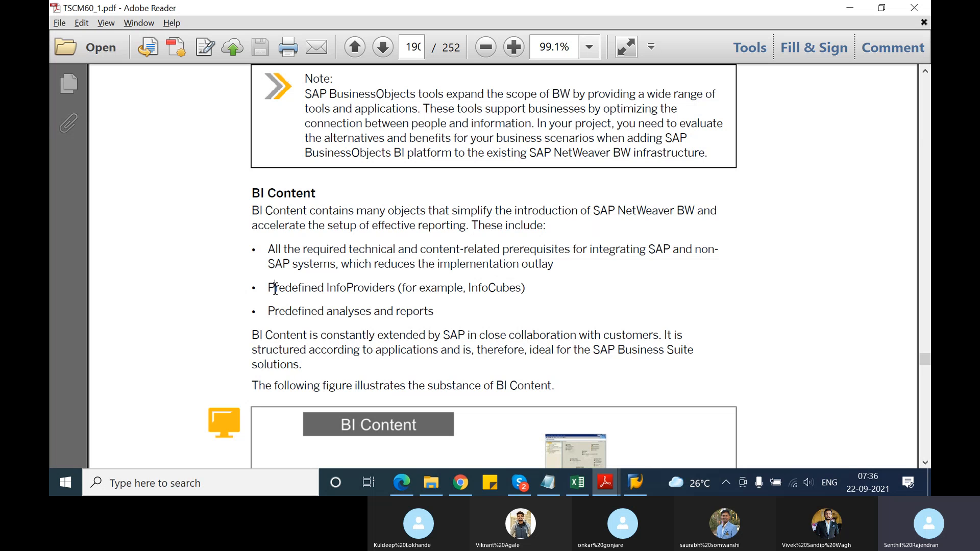
pyautogui.moveTo(275, 289); pyautogui.dragTo(397, 289)
pyautogui.moveTo(271, 311); pyautogui.dragTo(413, 317)
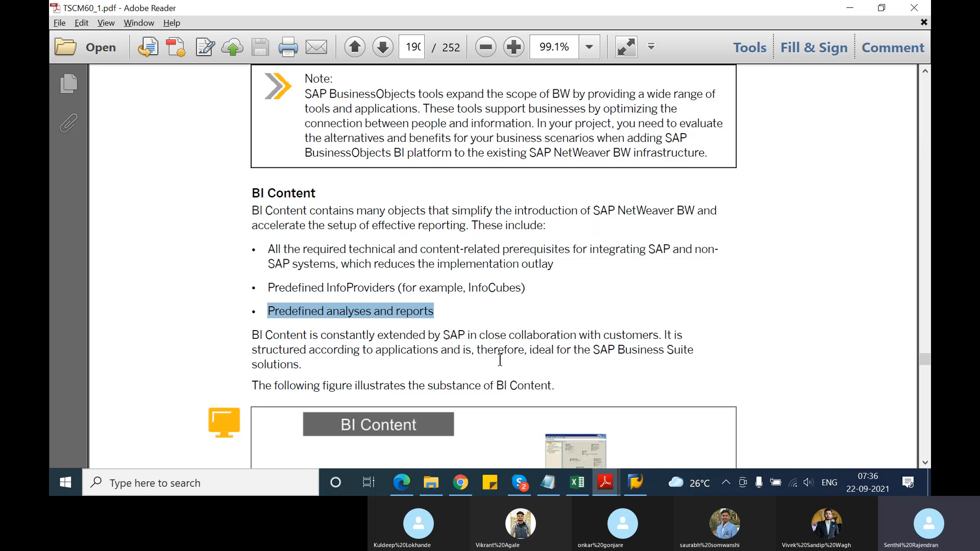
pyautogui.scroll(-5, 494, 368)
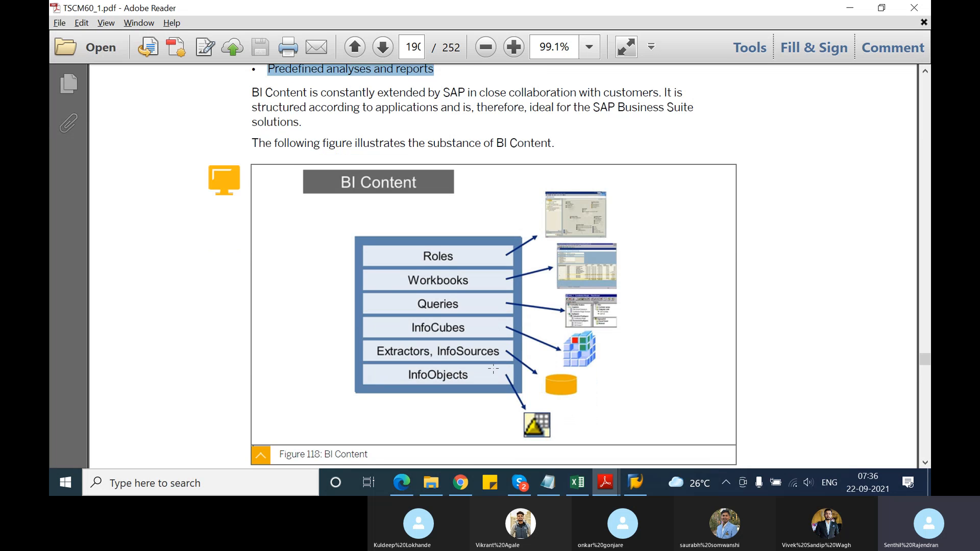
pyautogui.scroll(2, 494, 369)
pyautogui.scroll(1, 493, 369)
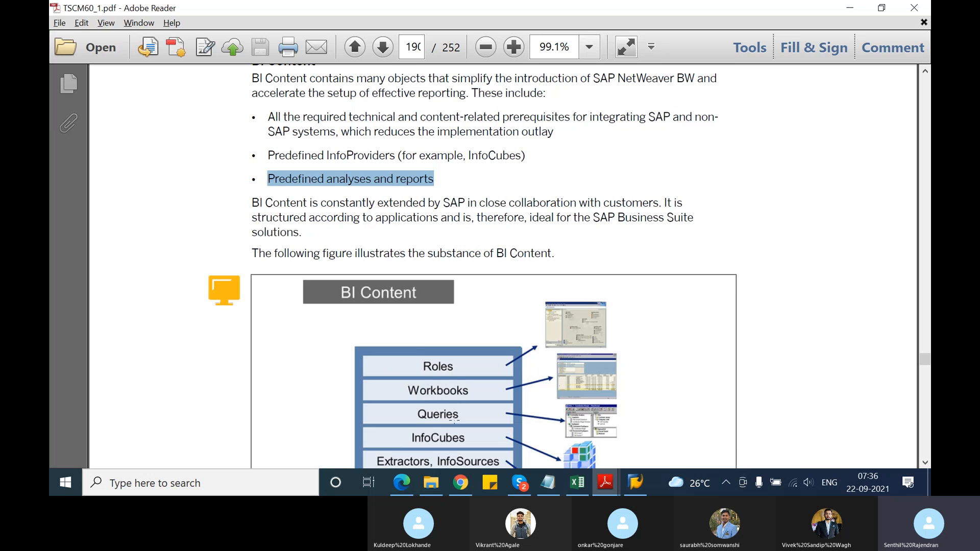
pyautogui.scroll(-6, 454, 422)
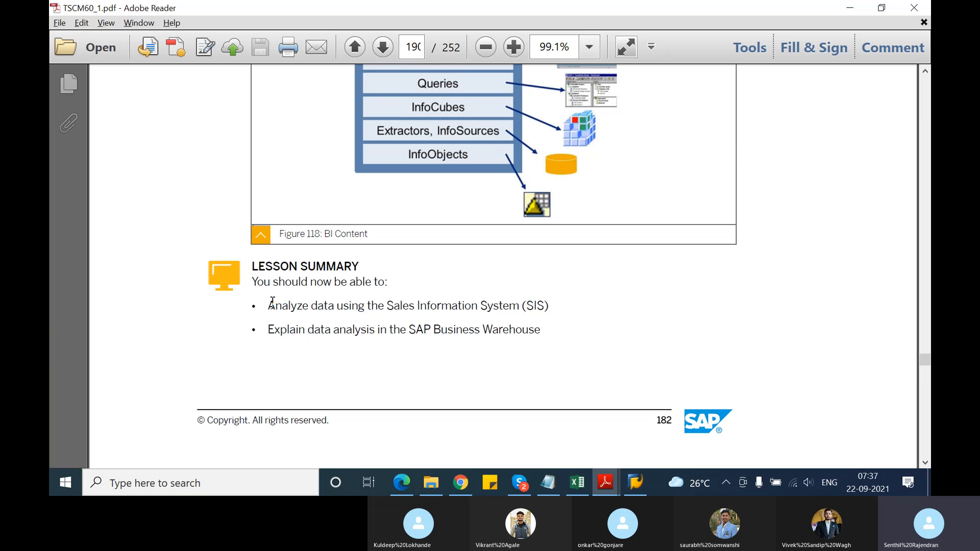
# Read through the Unit 10 Learning Assessment questions to the start of the answers page
pyautogui.scroll(-10, 313, 327)
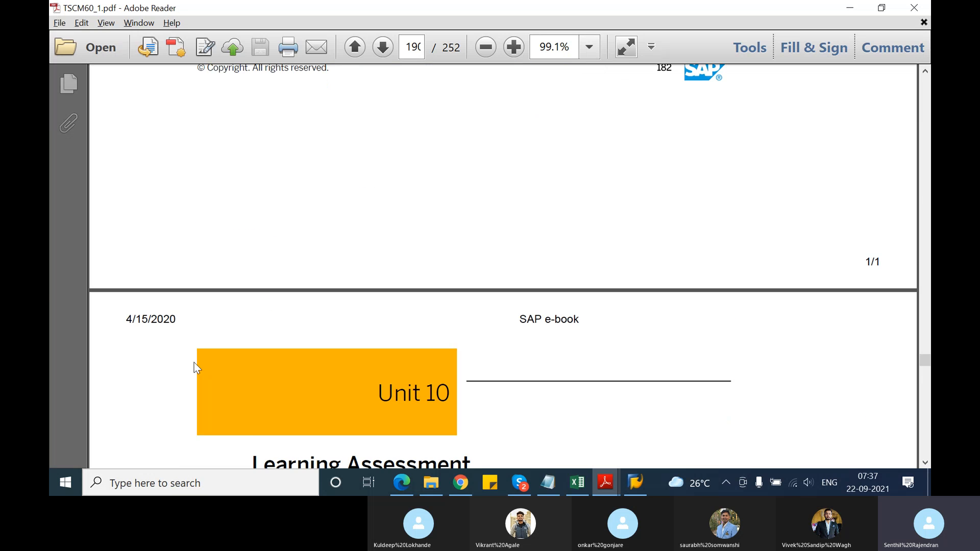
pyautogui.scroll(-10, 194, 363)
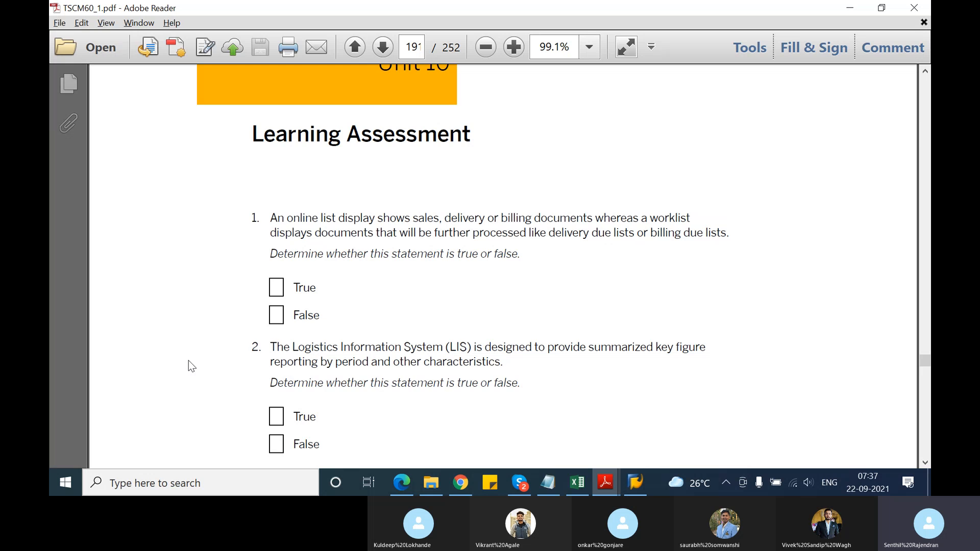
pyautogui.scroll(-10, 188, 361)
pyautogui.scroll(-15, 188, 361)
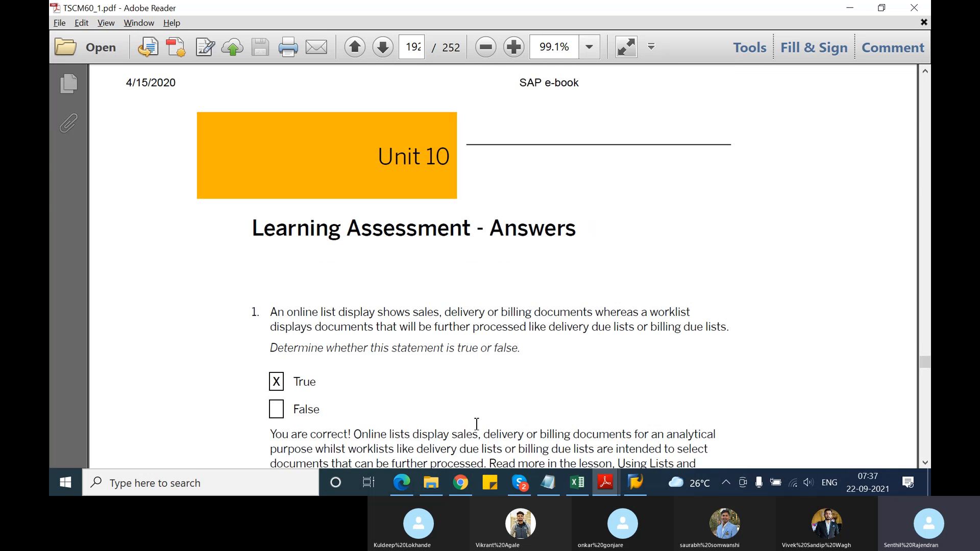
# Switch to SAP_LA_TSCM60_1_EN_15_EX.pdf and examine its Contents pages for the exercises of Units 10 to 12
pyautogui.click(608, 486)
pyautogui.click(644, 440)
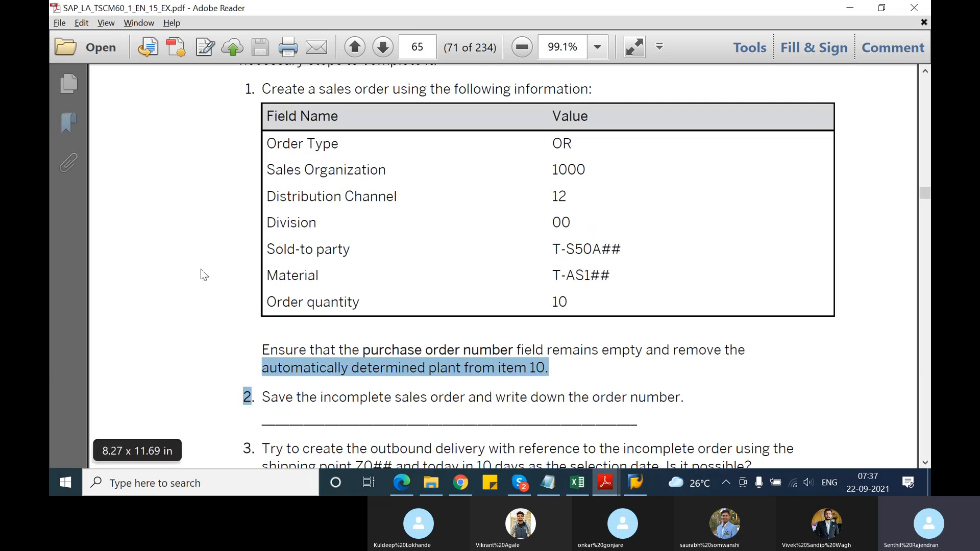
pyautogui.moveTo(926, 194); pyautogui.dragTo(921, 81)
pyautogui.scroll(-5, 658, 204)
pyautogui.scroll(-15, 642, 233)
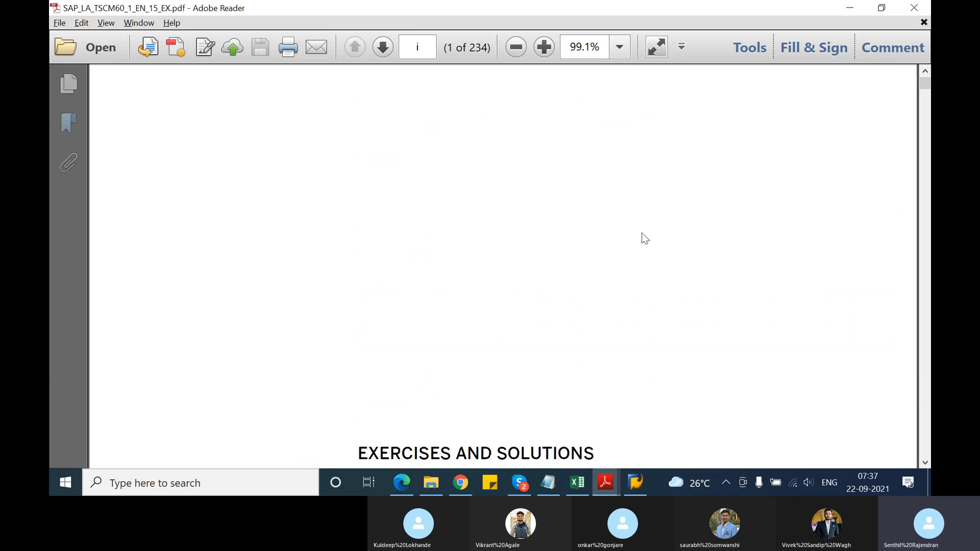
pyautogui.scroll(-15, 642, 240)
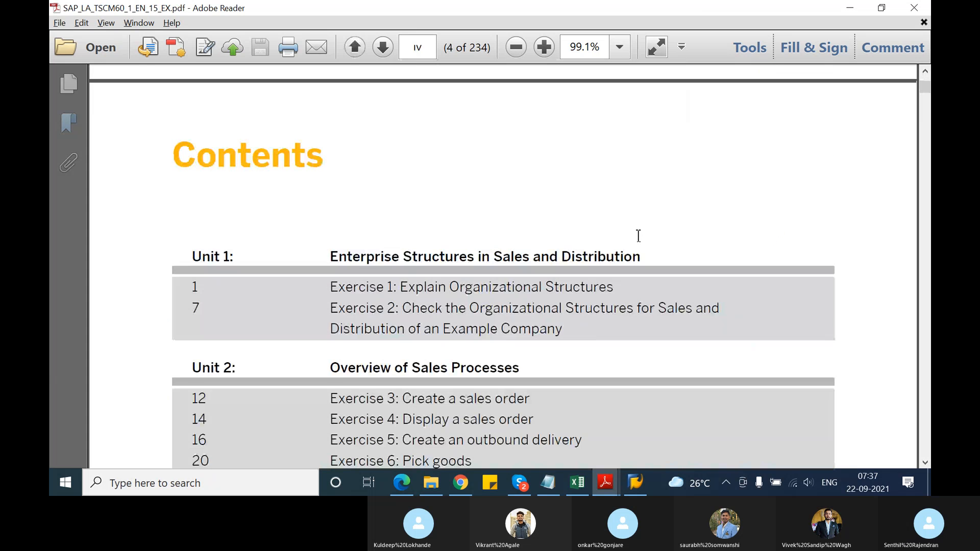
pyautogui.scroll(-15, 638, 236)
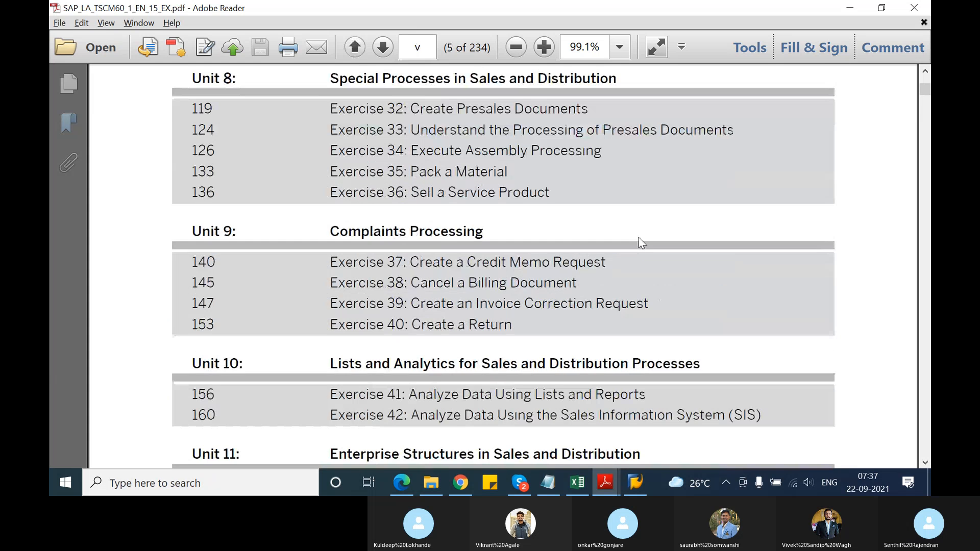
pyautogui.scroll(-5, 639, 238)
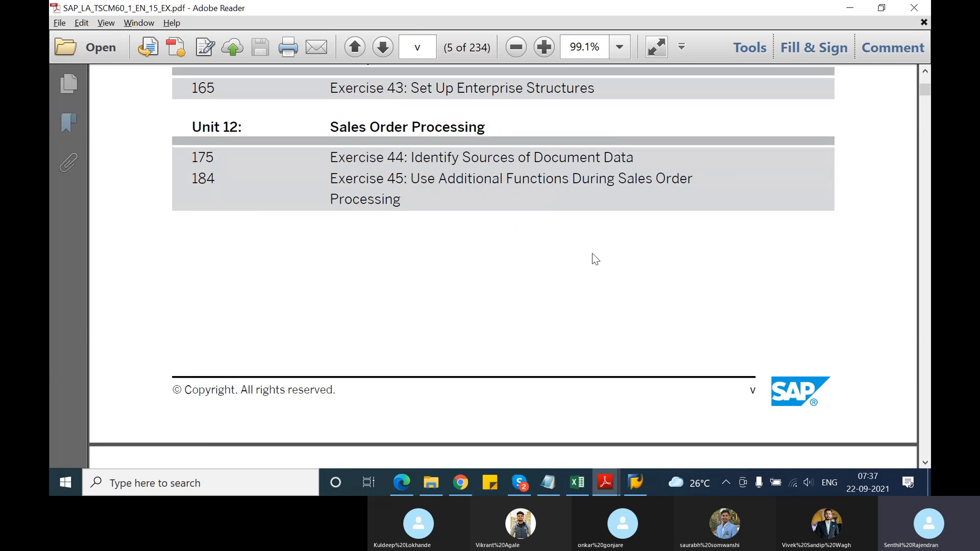
pyautogui.scroll(-3, 592, 258)
pyautogui.scroll(3, 598, 262)
pyautogui.scroll(5, 598, 259)
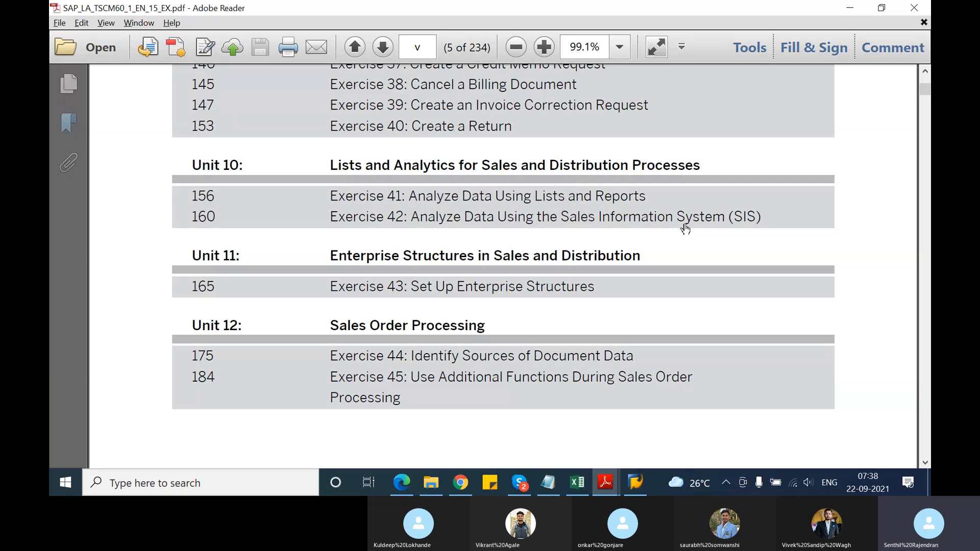
# Switch to the SAP_Batch_1309201 notes in Notepad and append "- completed" to the "TSCM 60 - Part 1" line at the start
pyautogui.click(548, 483)
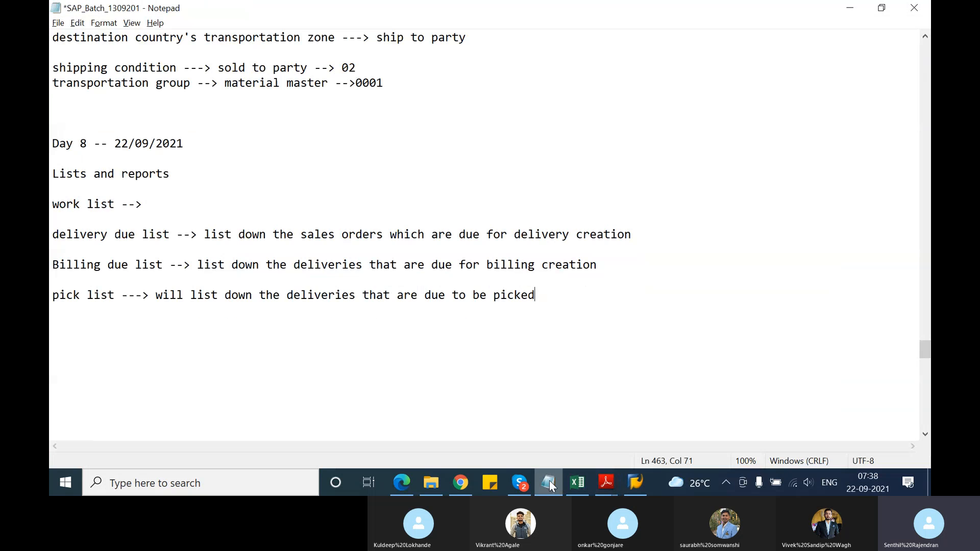
pyautogui.scroll(4, 697, 232)
pyautogui.moveTo(926, 341); pyautogui.dragTo(920, 46)
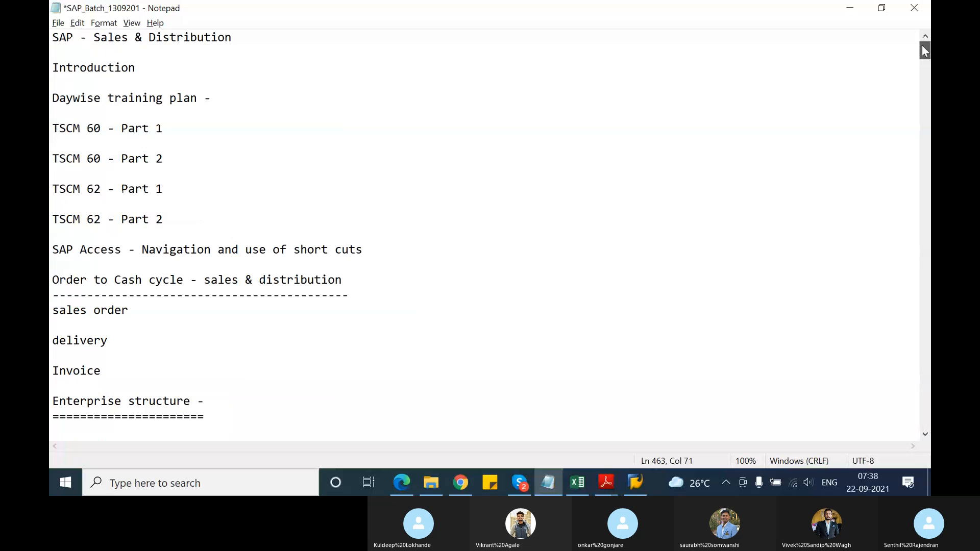
pyautogui.moveTo(174, 125); pyautogui.dragTo(52, 113)
pyautogui.click(160, 127)
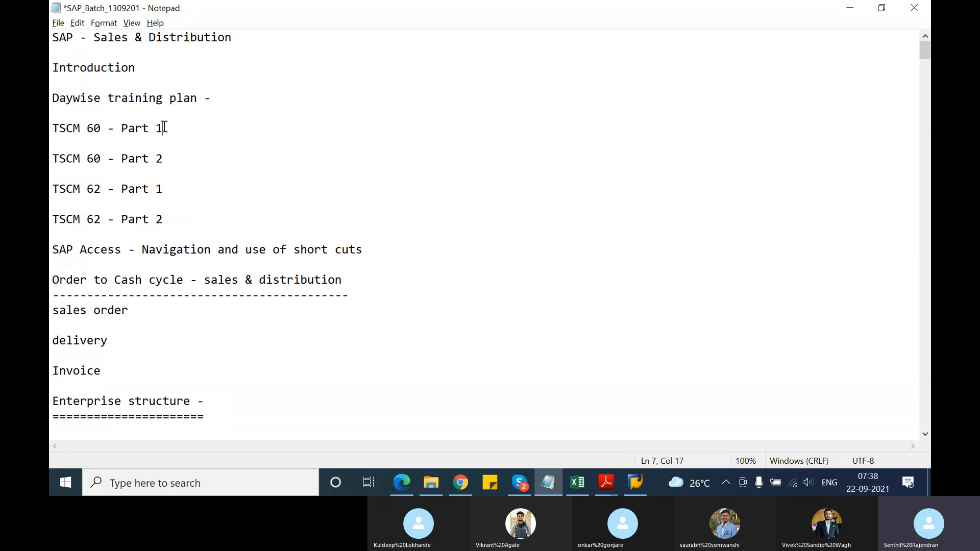
pyautogui.write('- compl')
pyautogui.write('eted')
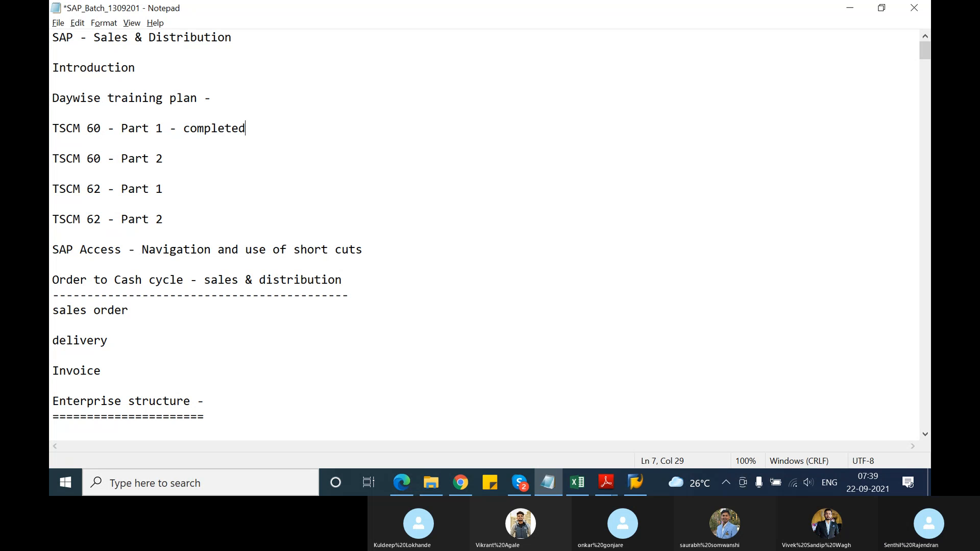
# Switch to the Daywise Training Plan-SD workbook in Excel and review the topics from Day 1 to the start of Day 9
pyautogui.click(575, 493)
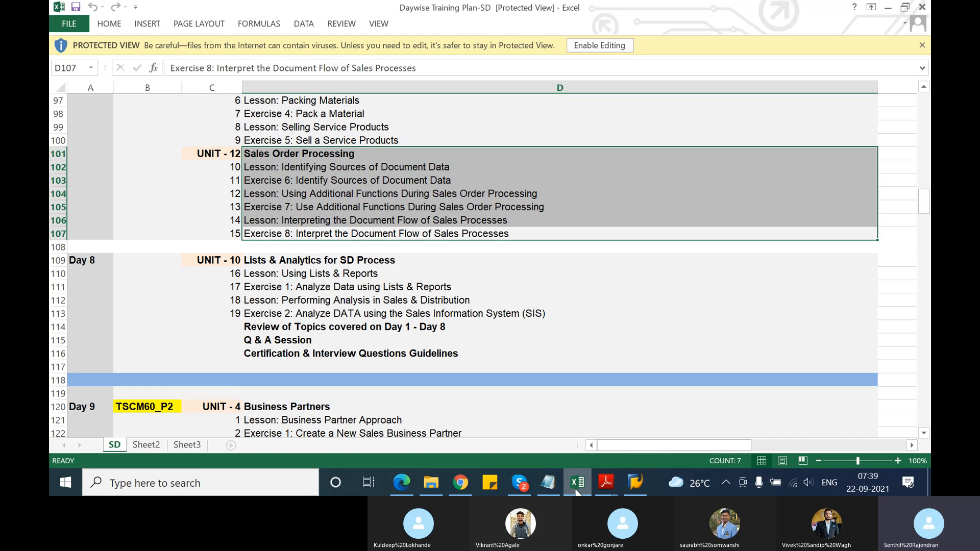
pyautogui.scroll(4, 512, 346)
pyautogui.scroll(20, 513, 347)
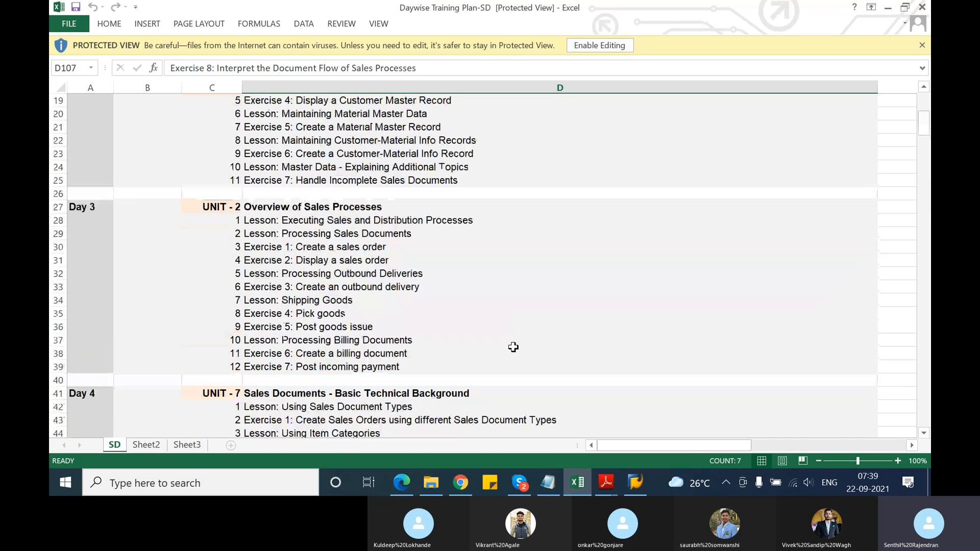
pyautogui.scroll(6, 511, 348)
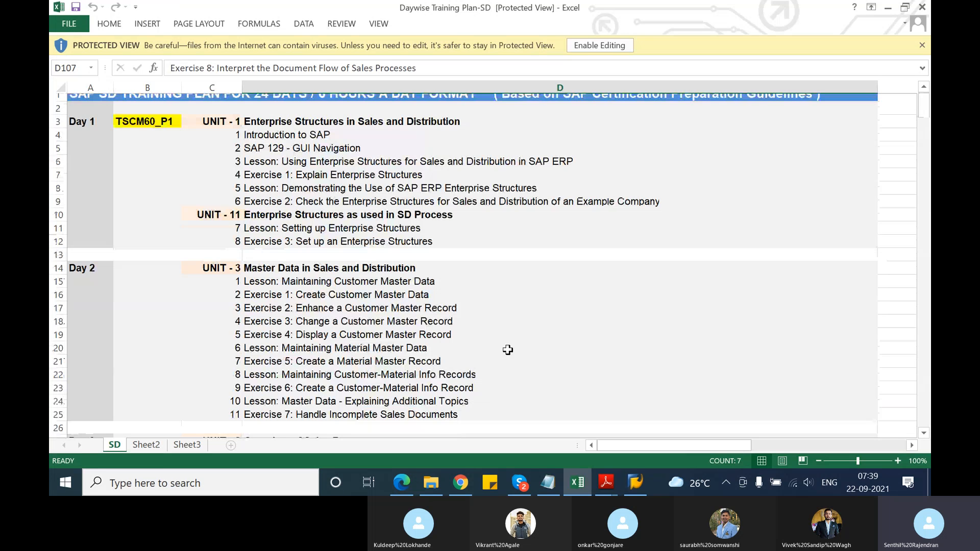
pyautogui.scroll(1, 508, 349)
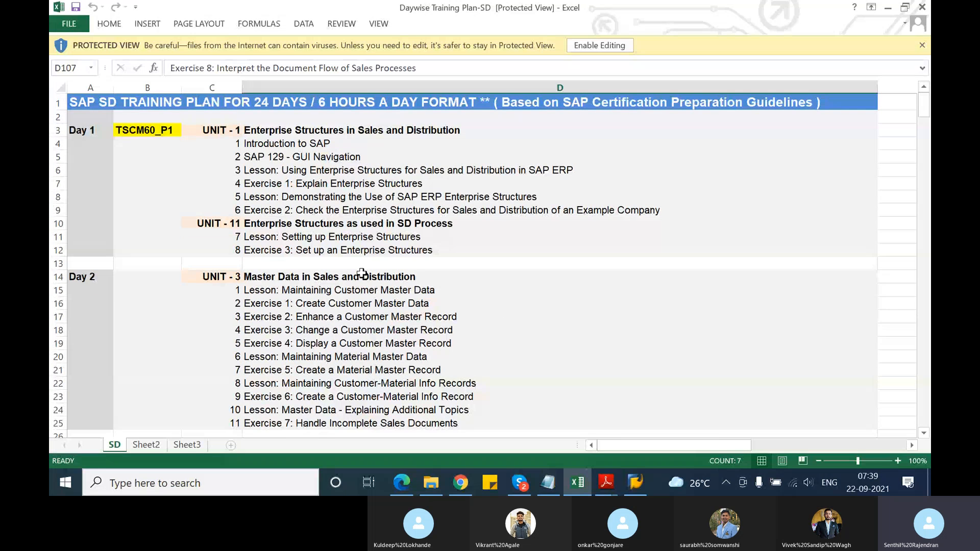
pyautogui.scroll(-2, 362, 273)
pyautogui.scroll(-2, 362, 273)
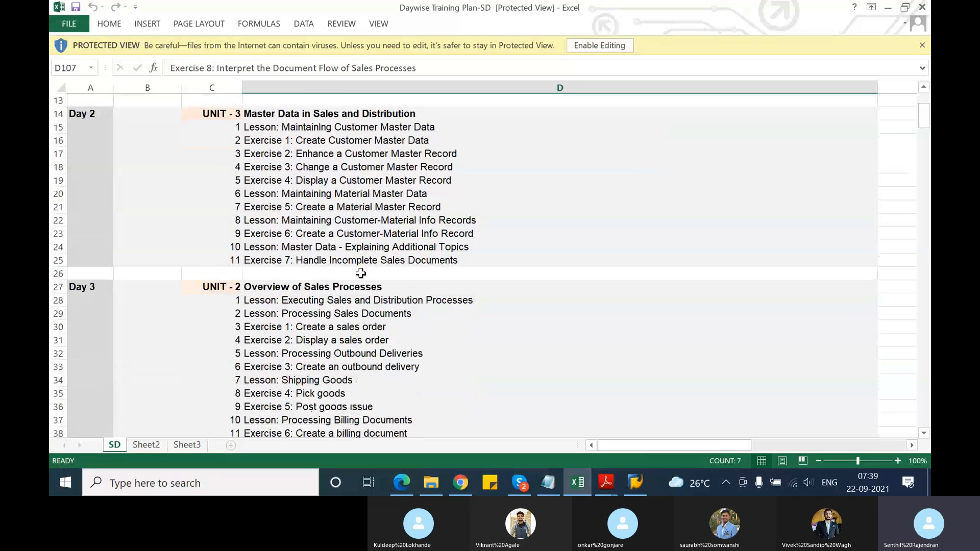
pyautogui.scroll(-20, 361, 273)
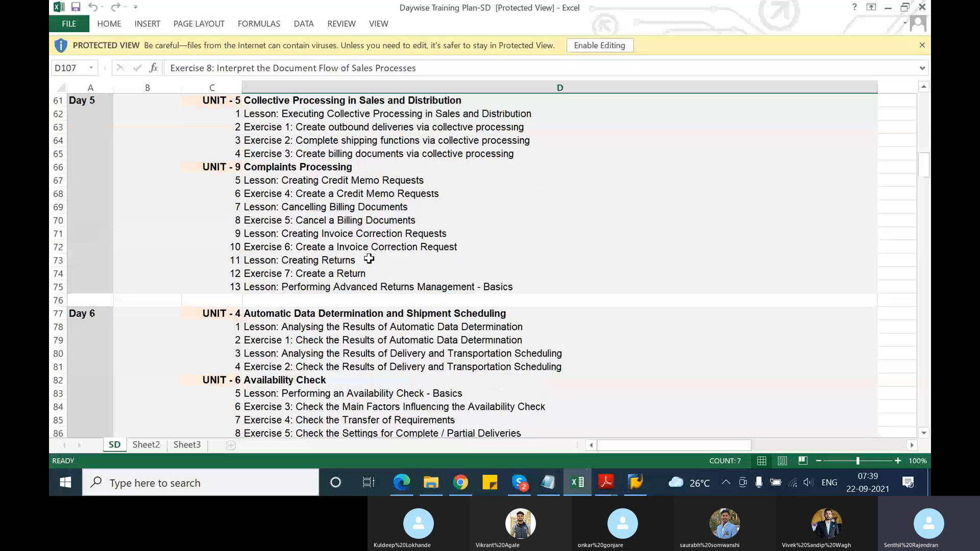
pyautogui.scroll(-5, 370, 258)
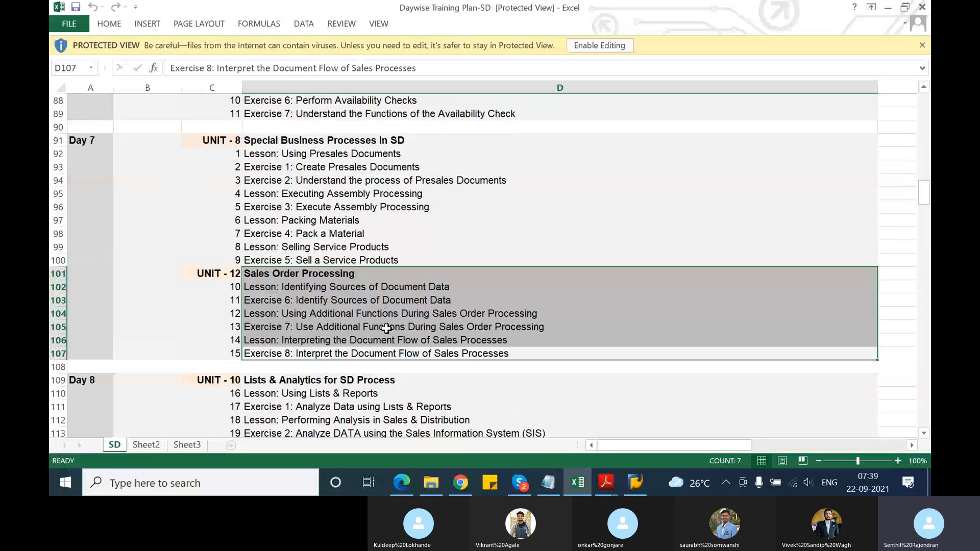
pyautogui.scroll(-4, 386, 345)
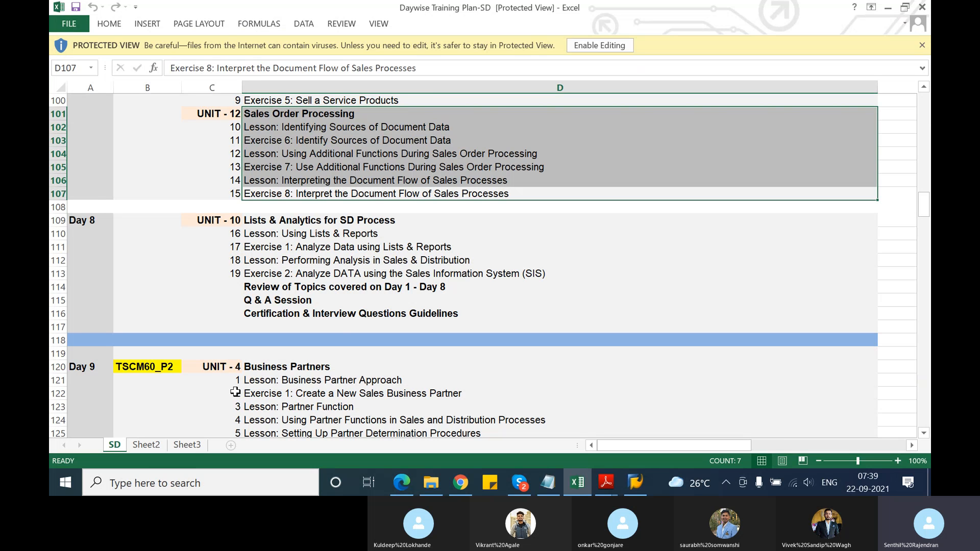
# Switch back to the Notepad notes and skim from the training plan through Enterprise structure to the Day 2 master data concepts
pyautogui.hotkey('alt', 'Tab')
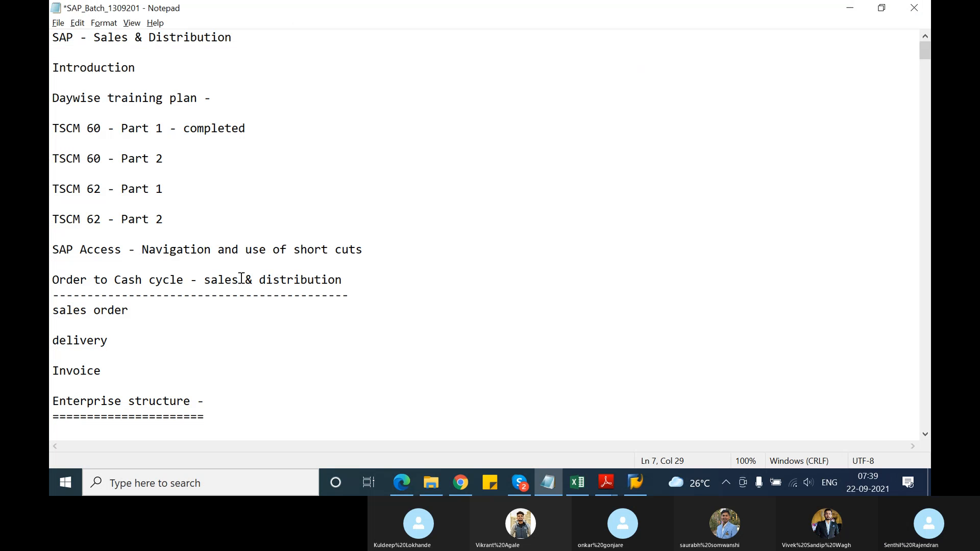
pyautogui.scroll(-8, 224, 270)
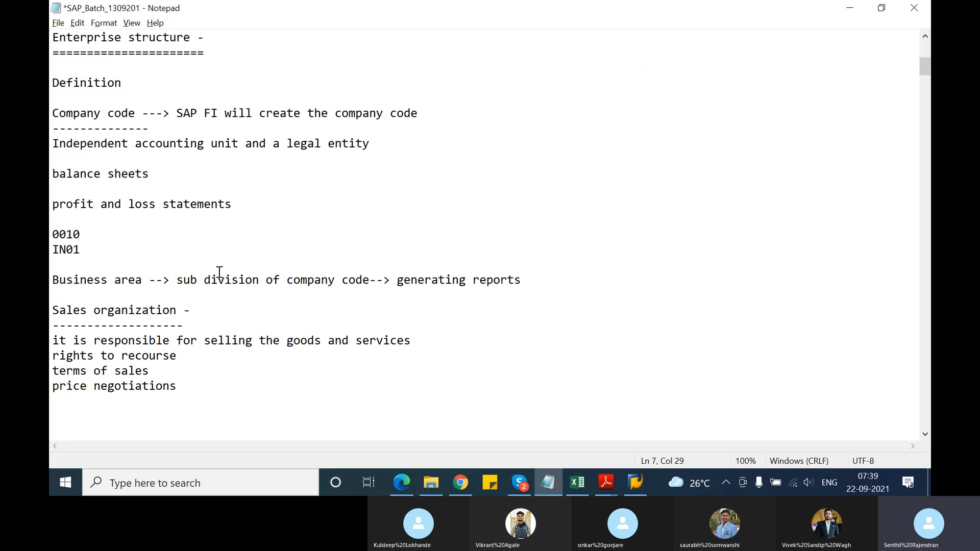
pyautogui.scroll(-20, 219, 272)
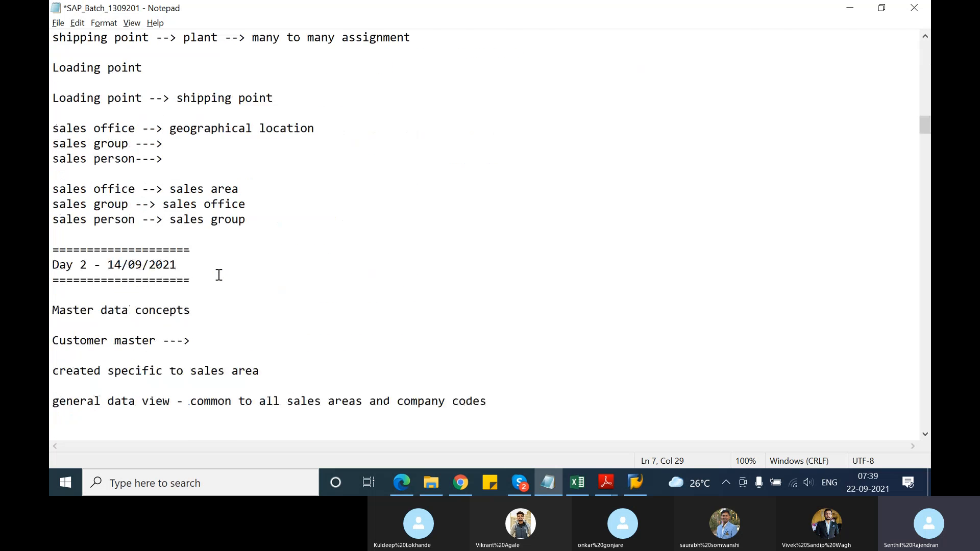
pyautogui.scroll(-1, 219, 275)
# Return to the Excel training plan and go over the Day 1 topics, from Introduction to SAP to Exercise 1: Explain Enterprise Structures
pyautogui.hotkey('alt', 'Tab')
pyautogui.scroll(5, 421, 305)
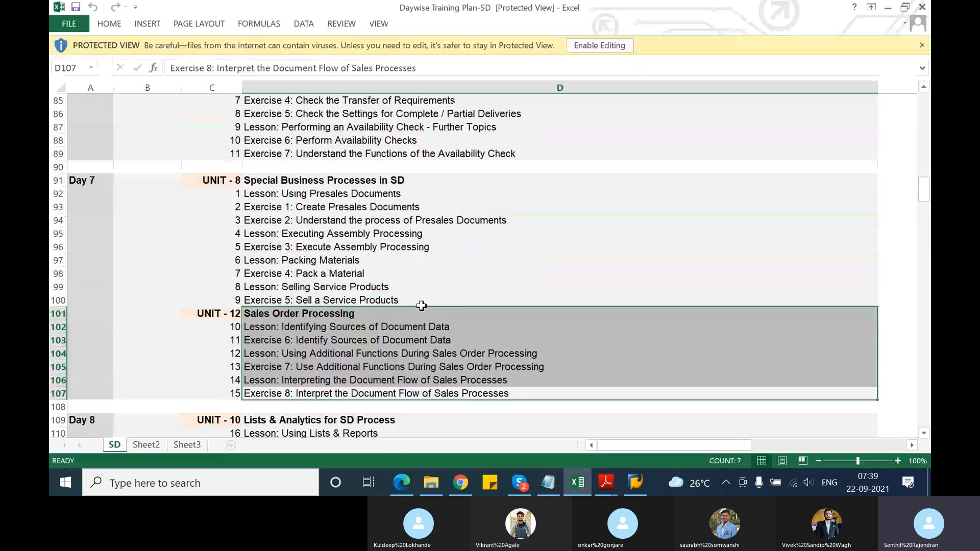
pyautogui.scroll(20, 422, 305)
pyautogui.scroll(3, 422, 305)
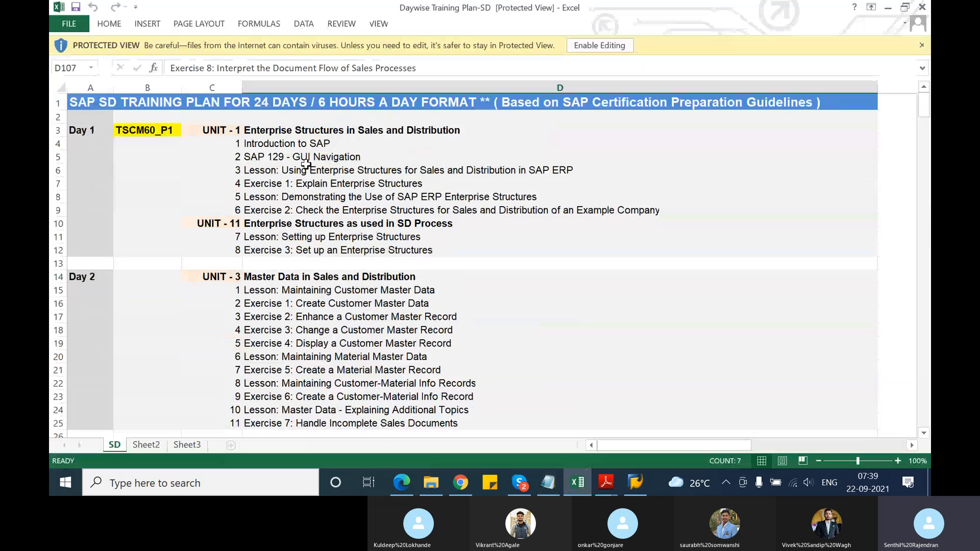
pyautogui.click(306, 144)
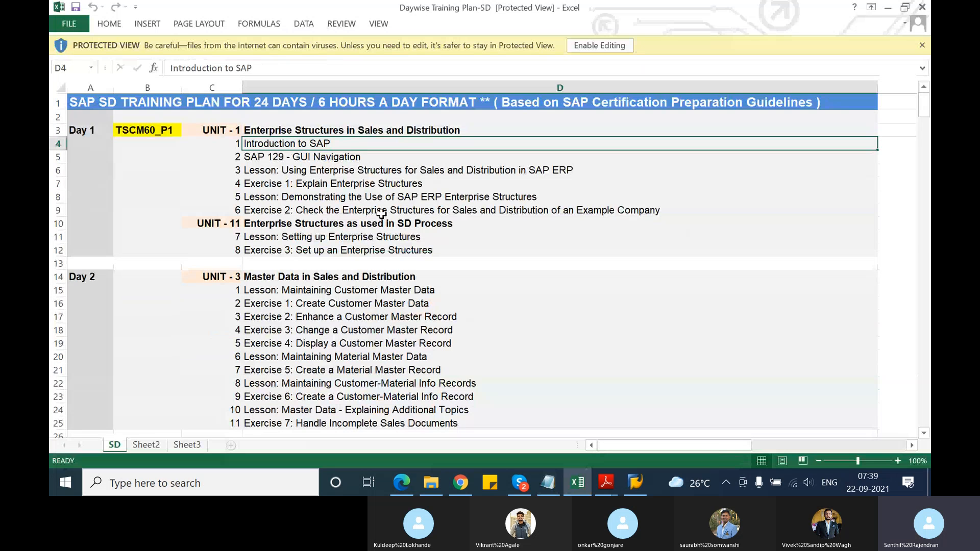
pyautogui.click(333, 166)
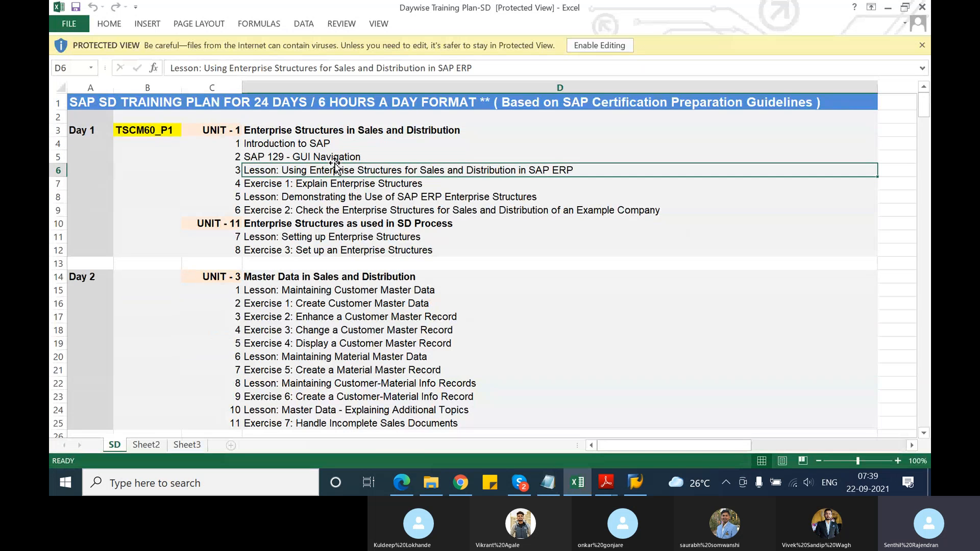
pyautogui.click(336, 154)
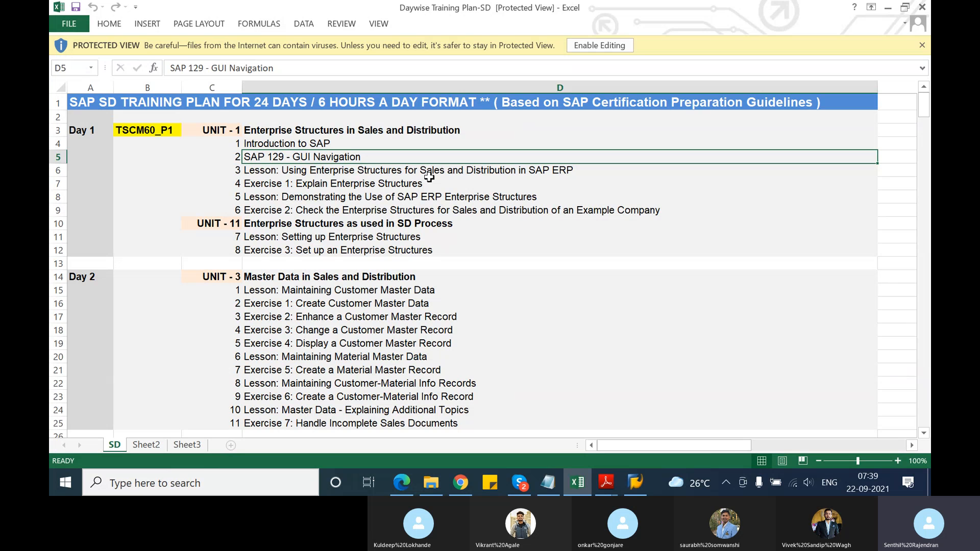
pyautogui.click(429, 180)
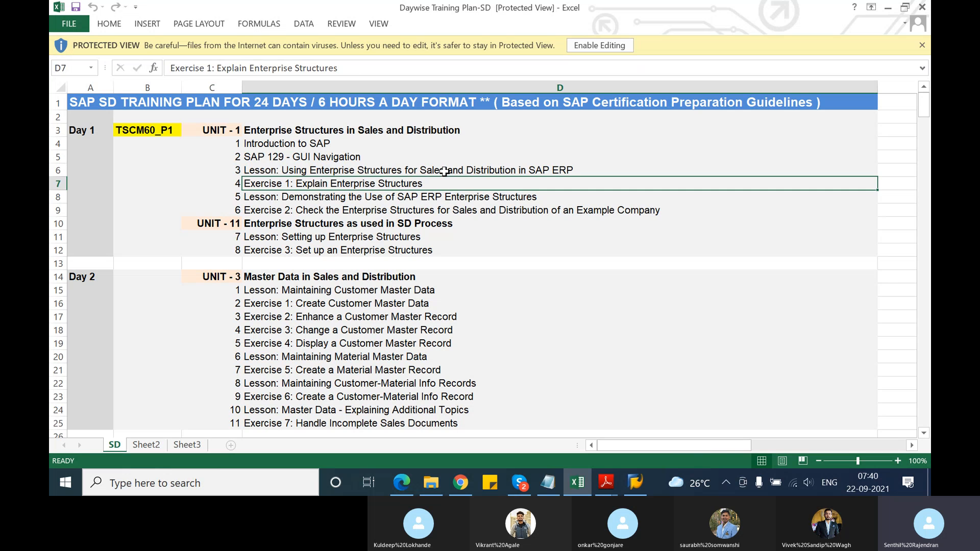
# Go over the remaining Day 1 topics, from using enterprise structures in SAP ERP to Exercise 3: Set up an Enterprise Structures
pyautogui.moveTo(440, 170); pyautogui.dragTo(445, 195)
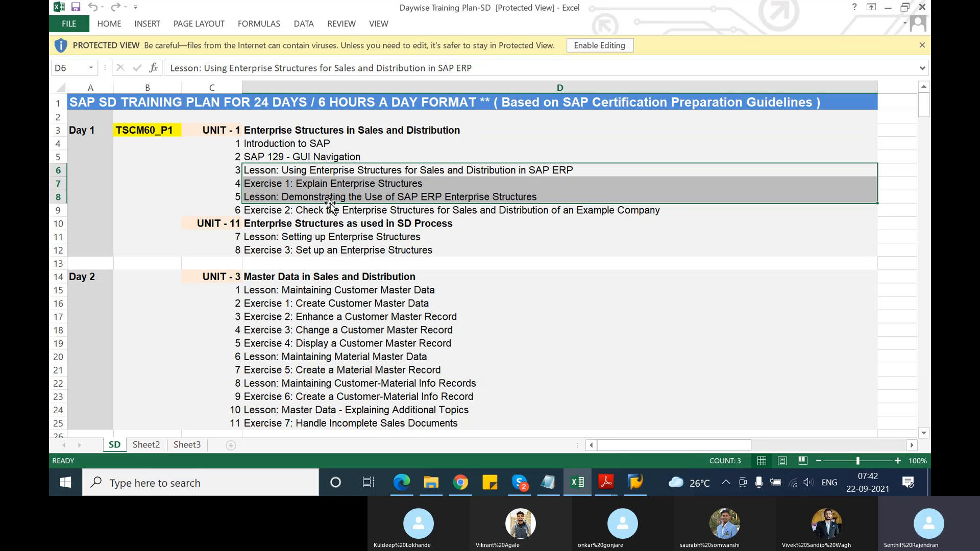
pyautogui.click(443, 170)
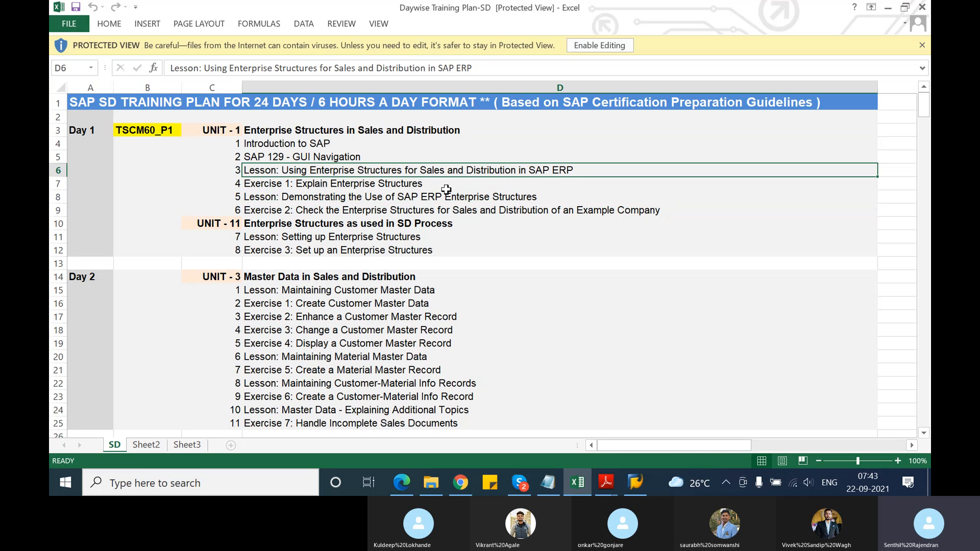
pyautogui.moveTo(448, 169); pyautogui.dragTo(453, 246)
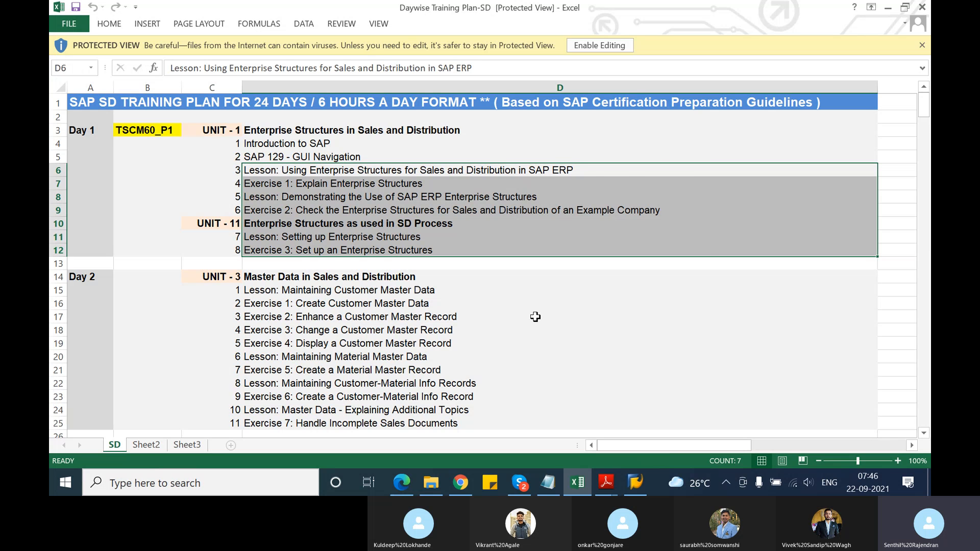
# Review the training plan topics from Day 2 master data through sales processes and availability check to the end of Day 8
pyautogui.scroll(-4, 534, 316)
pyautogui.scroll(-4, 533, 316)
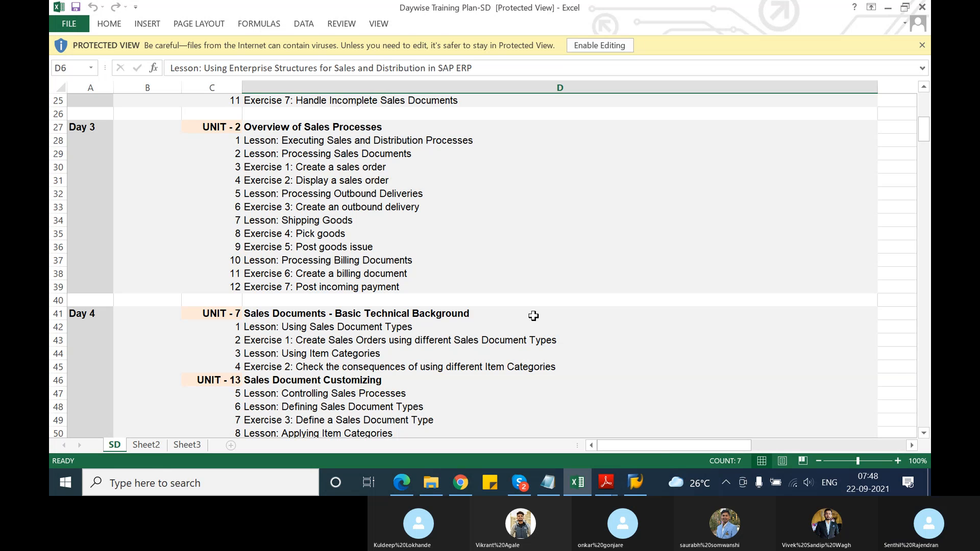
pyautogui.scroll(-6, 534, 316)
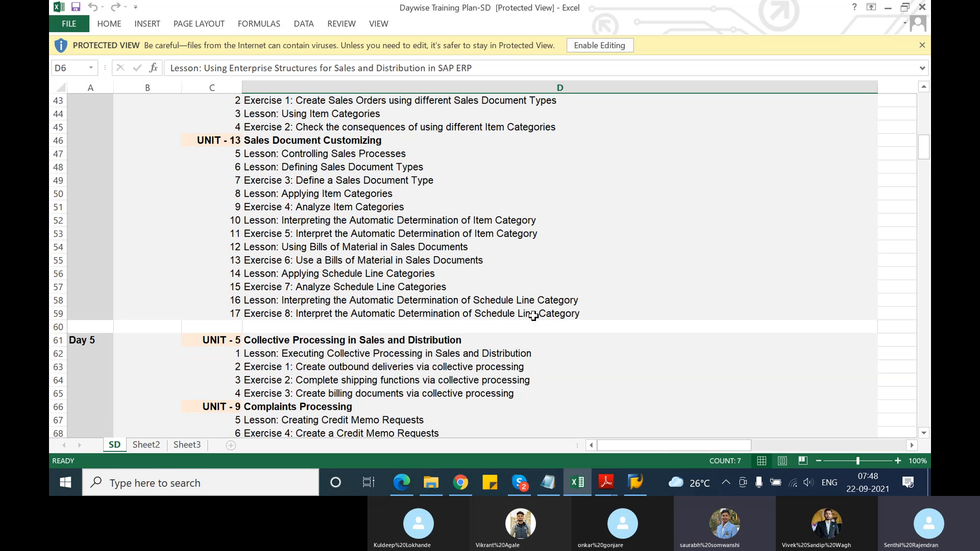
pyautogui.scroll(-5, 533, 316)
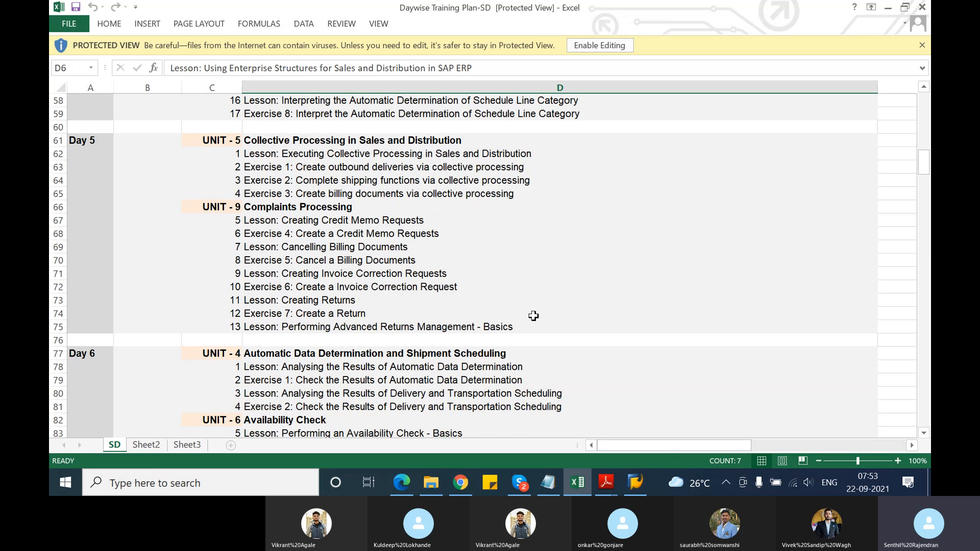
pyautogui.scroll(-3, 533, 316)
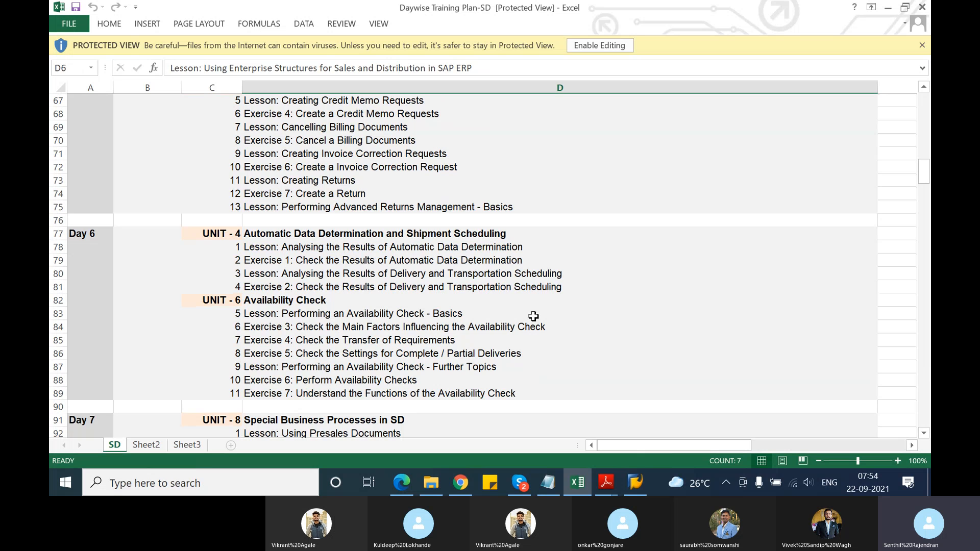
pyautogui.scroll(-3, 534, 316)
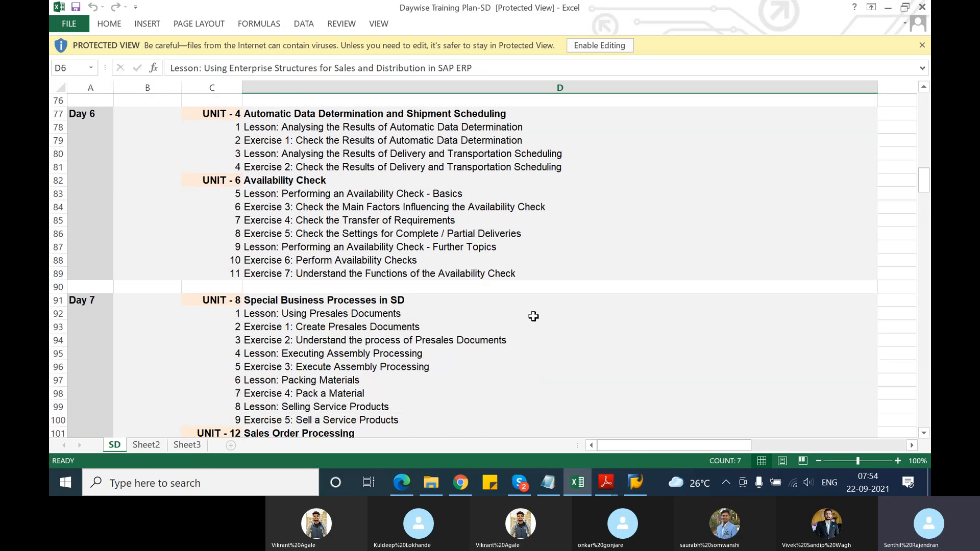
pyautogui.scroll(-2, 534, 315)
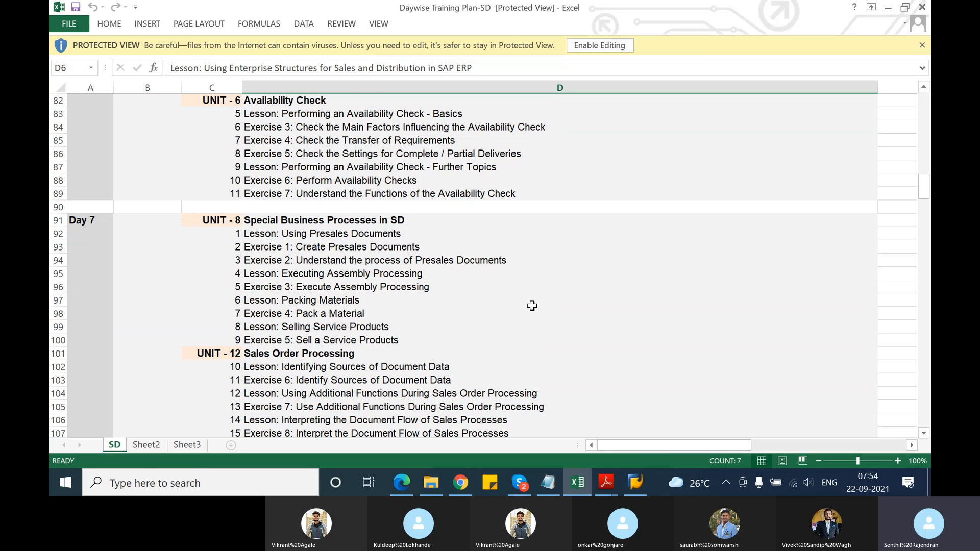
pyautogui.scroll(-2, 532, 306)
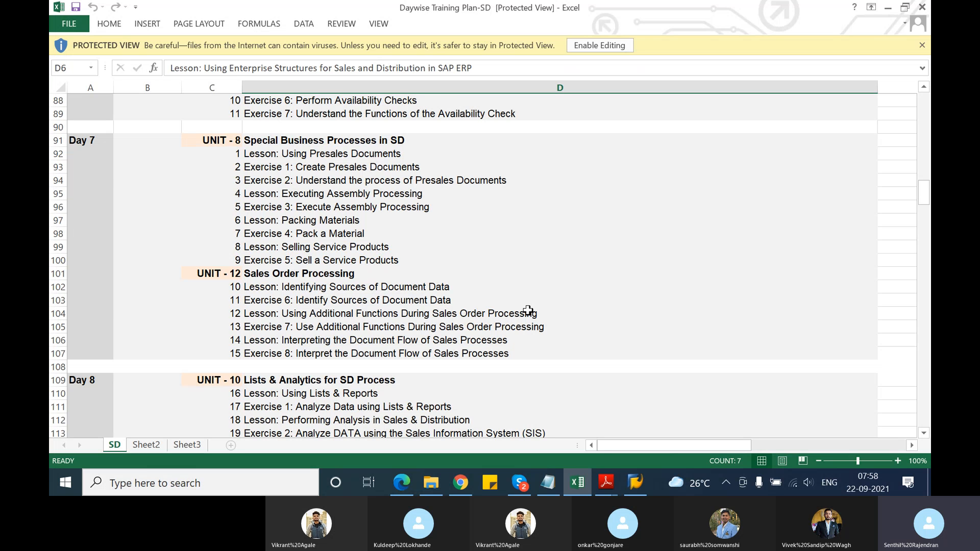
pyautogui.scroll(-5, 526, 309)
pyautogui.scroll(-3, 510, 269)
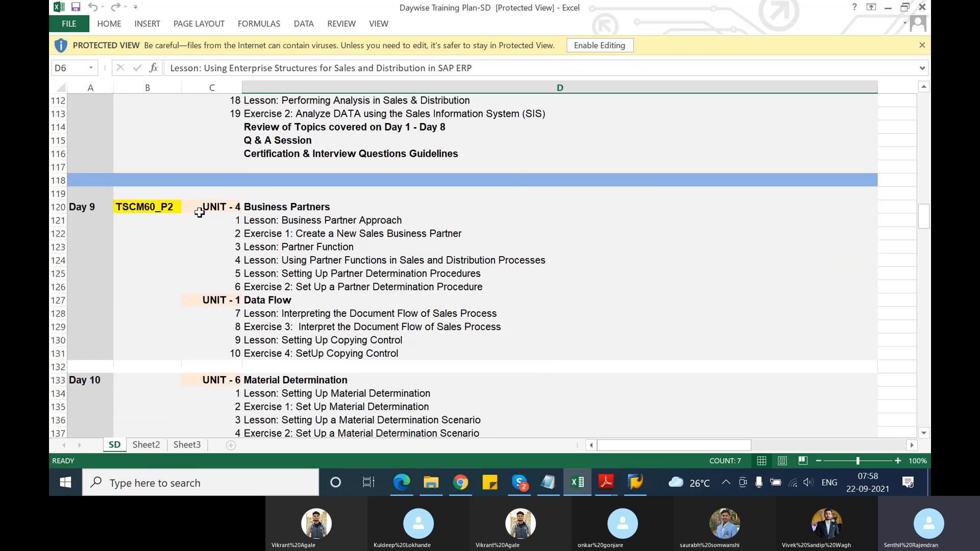
# Point out the TSCM60_P2 cell at Day 9, and go back to the Day 1 and Day 2 topics
pyautogui.click(163, 206)
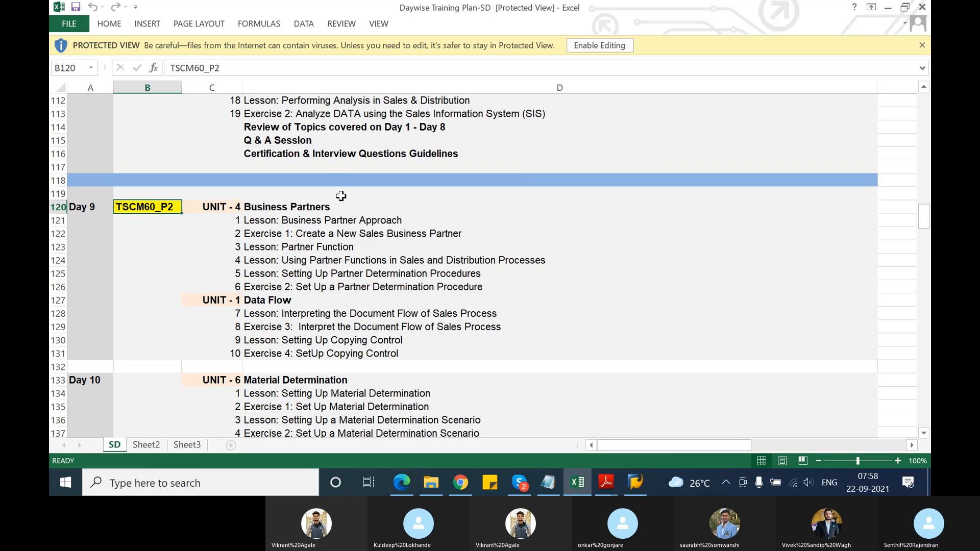
pyautogui.scroll(-1, 341, 194)
pyautogui.scroll(20, 341, 207)
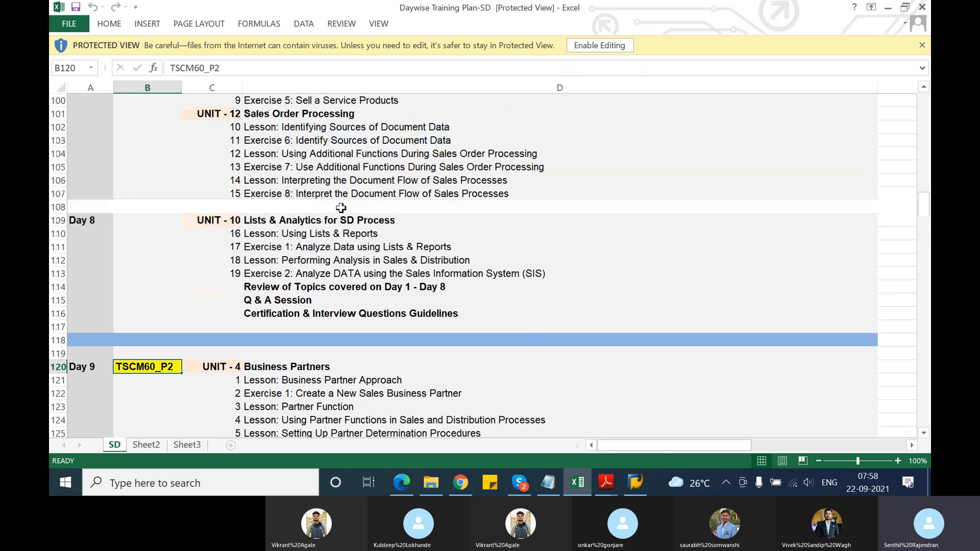
pyautogui.scroll(8, 337, 228)
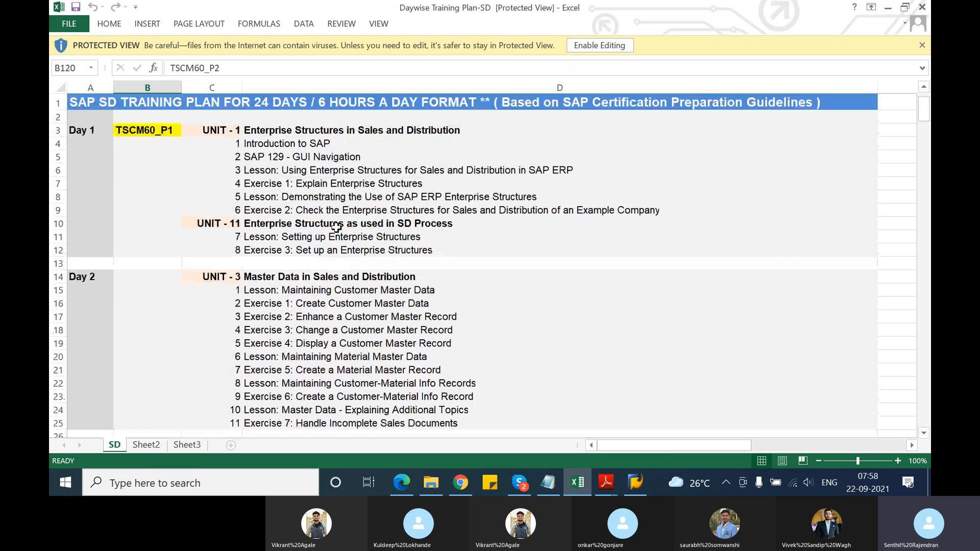
pyautogui.scroll(-1, 337, 227)
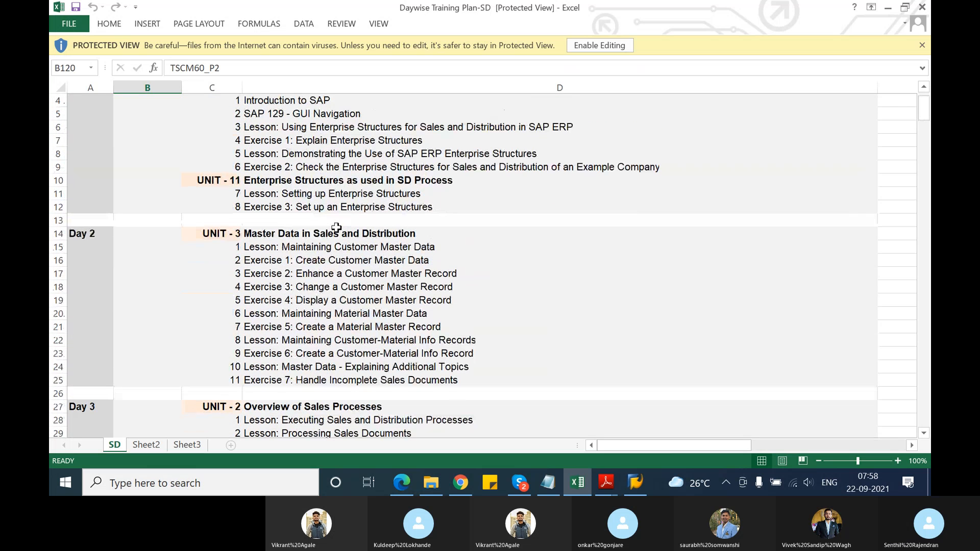
# Switch to the Skype call and then to the SAP session showing Create Outbound Delivery with Order Reference
pyautogui.moveTo(517, 481)
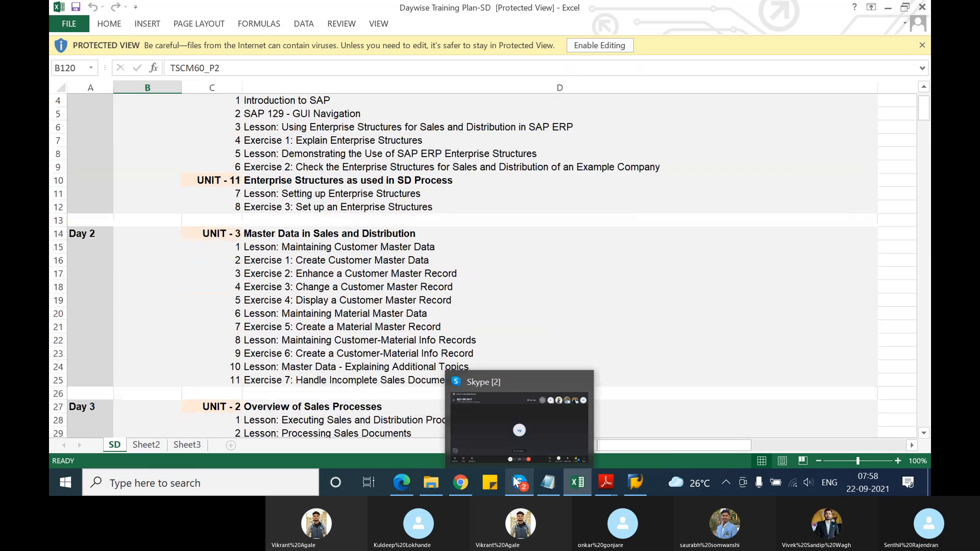
pyautogui.click(487, 422)
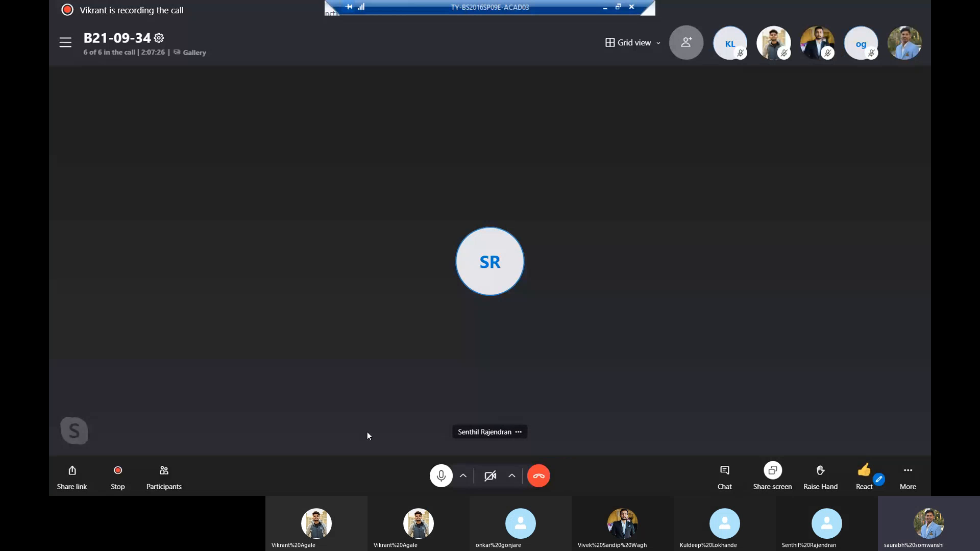
pyautogui.press('super+d')
pyautogui.click(402, 483)
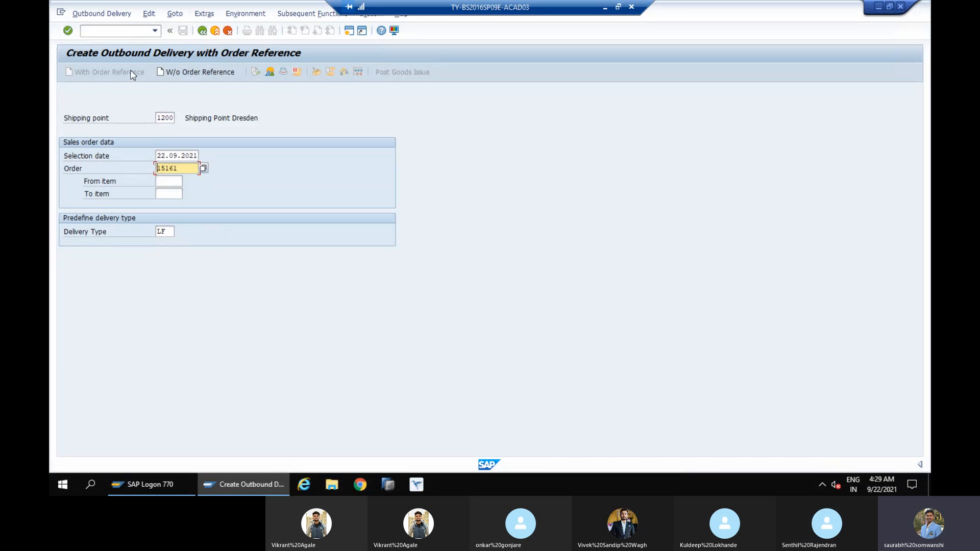
# Try to create an outbound delivery for the entered sales order from shipping point 1200 with selection date 22.09.2021, and return from the log
pyautogui.click(181, 168)
pyautogui.press('Return')
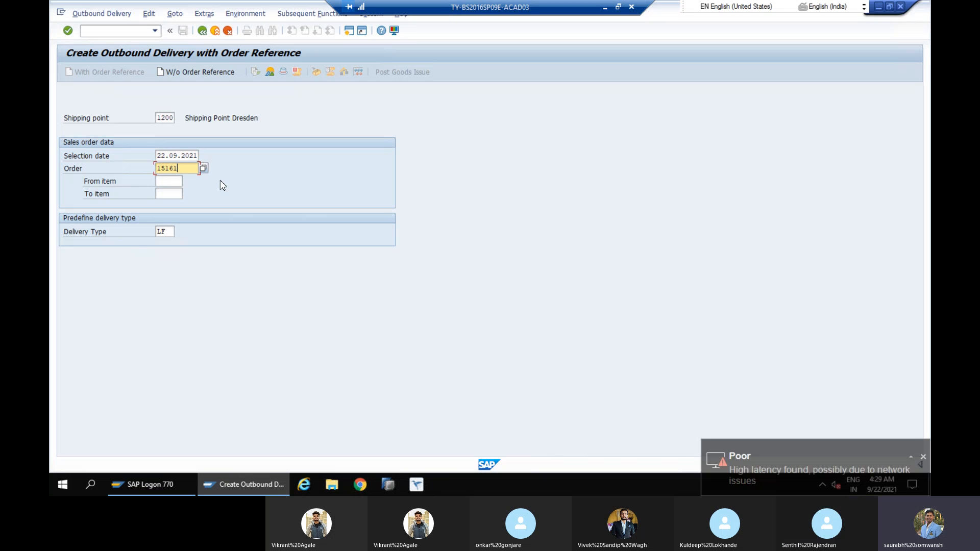
pyautogui.press('Return')
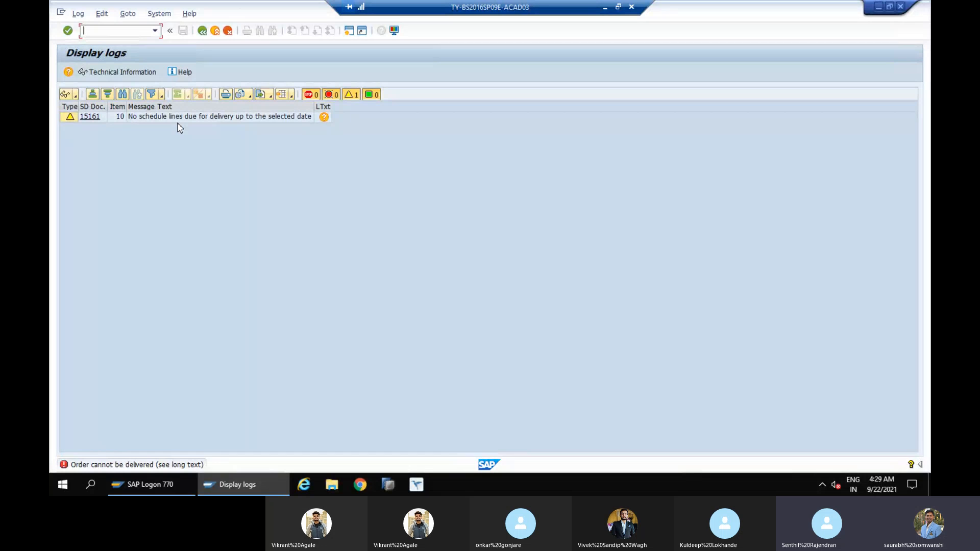
pyautogui.click(203, 31)
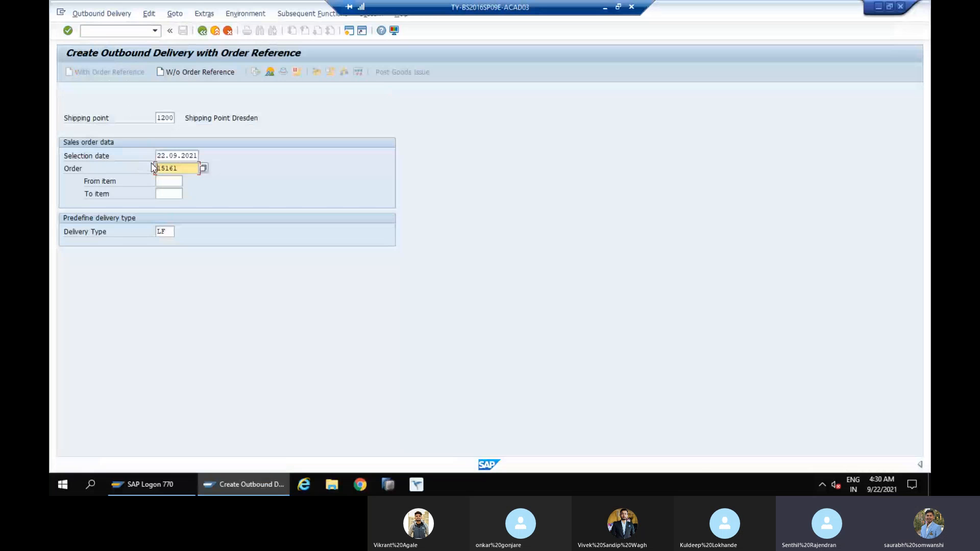
pyautogui.click(170, 156)
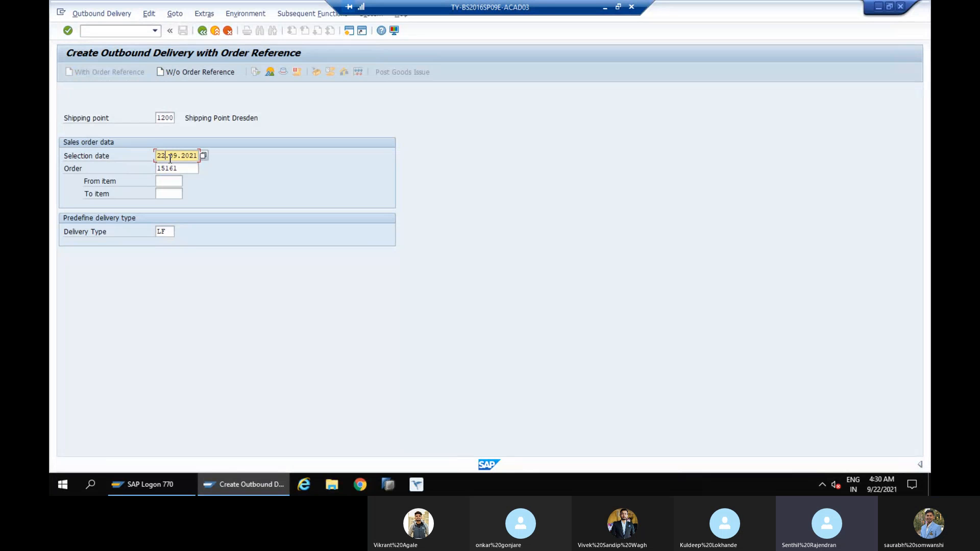
pyautogui.click(125, 32)
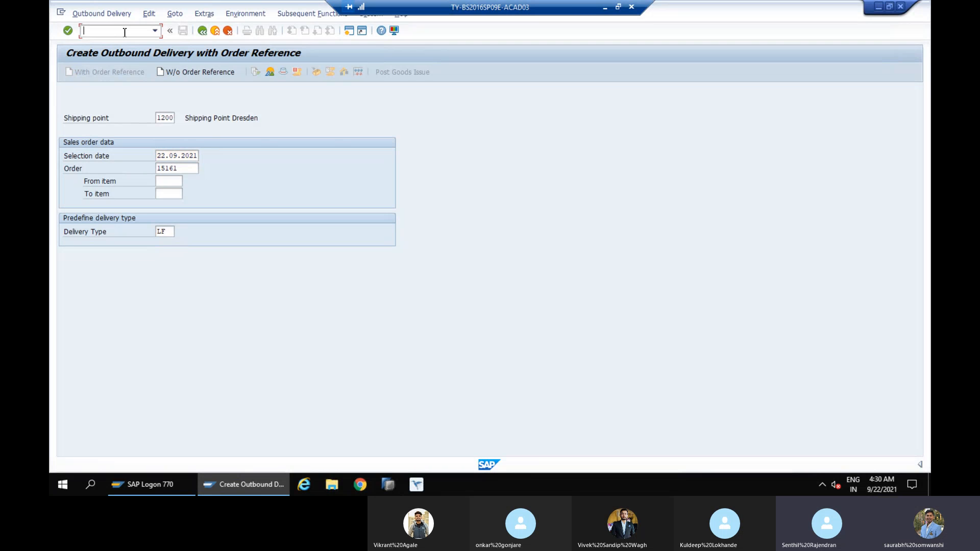
pyautogui.write('v')
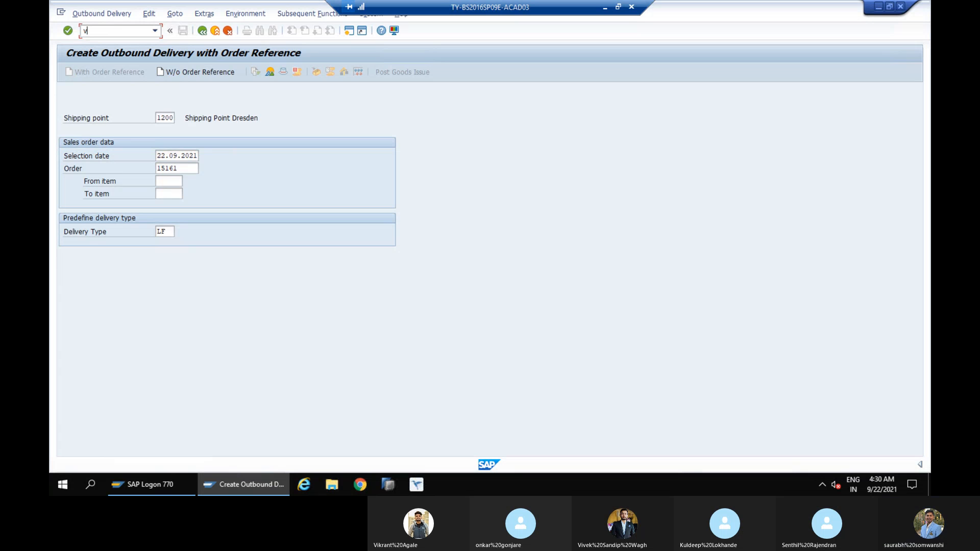
pyautogui.write('a')
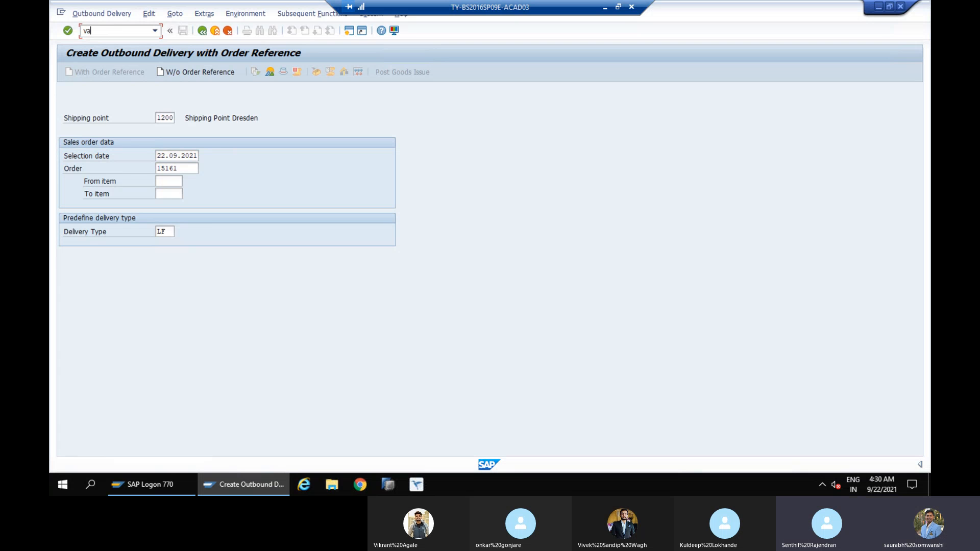
pyautogui.write('01')
pyautogui.press('Return')
pyautogui.press('Return')
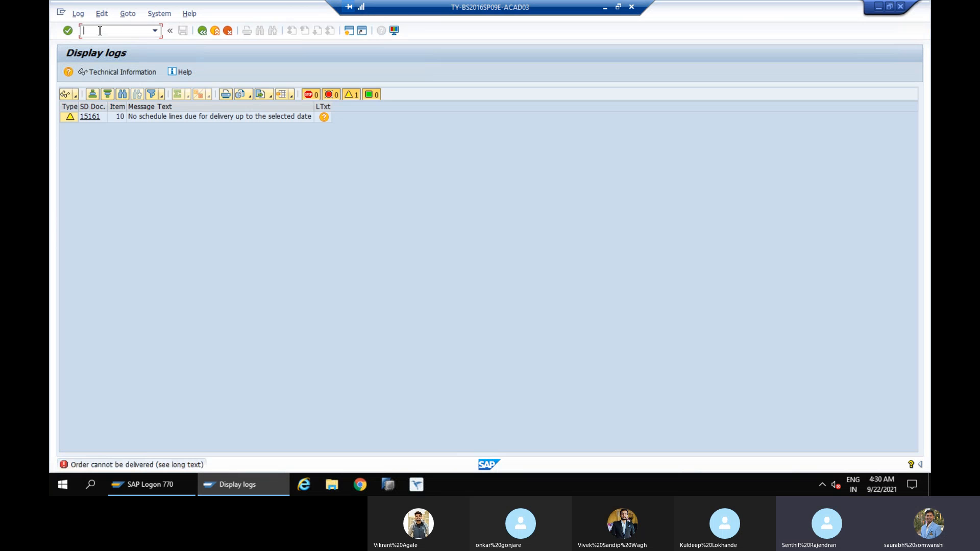
# Display the sales order with transaction /nva03 and examine the schedule lines of item 10
pyautogui.write('/nva')
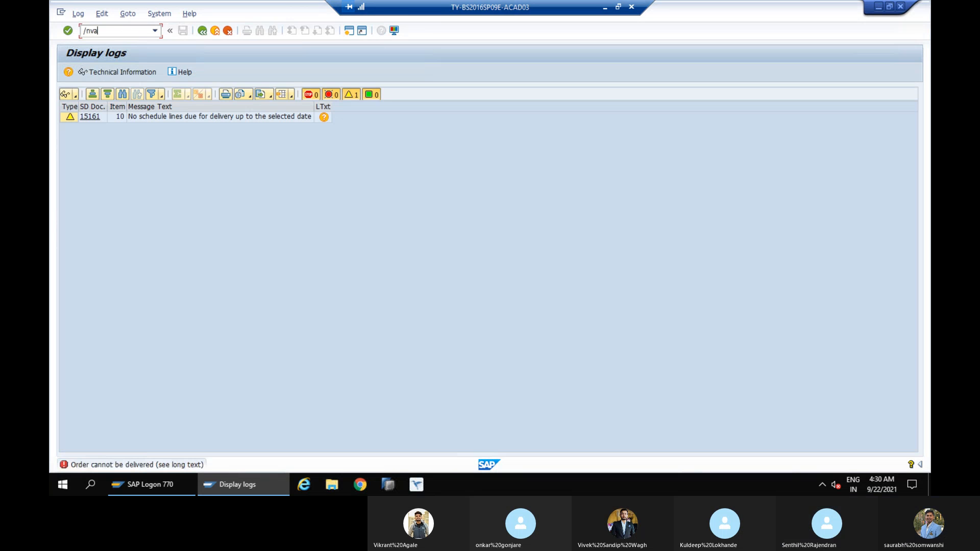
pyautogui.write('03')
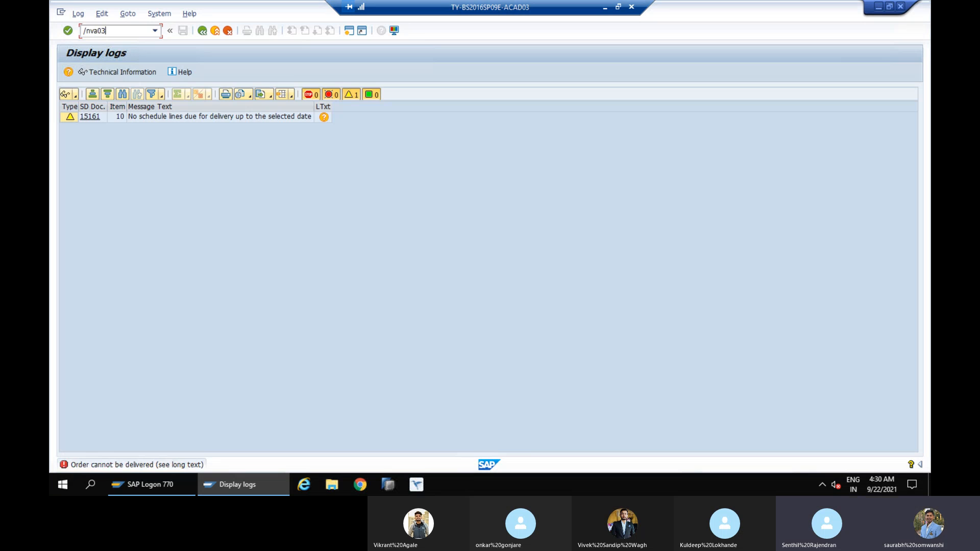
pyautogui.press('Return')
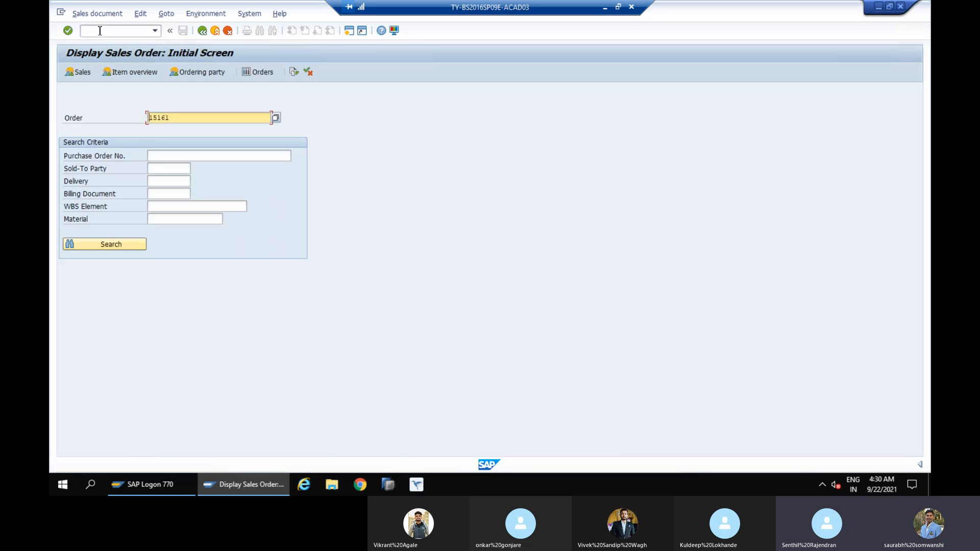
pyautogui.press('Return')
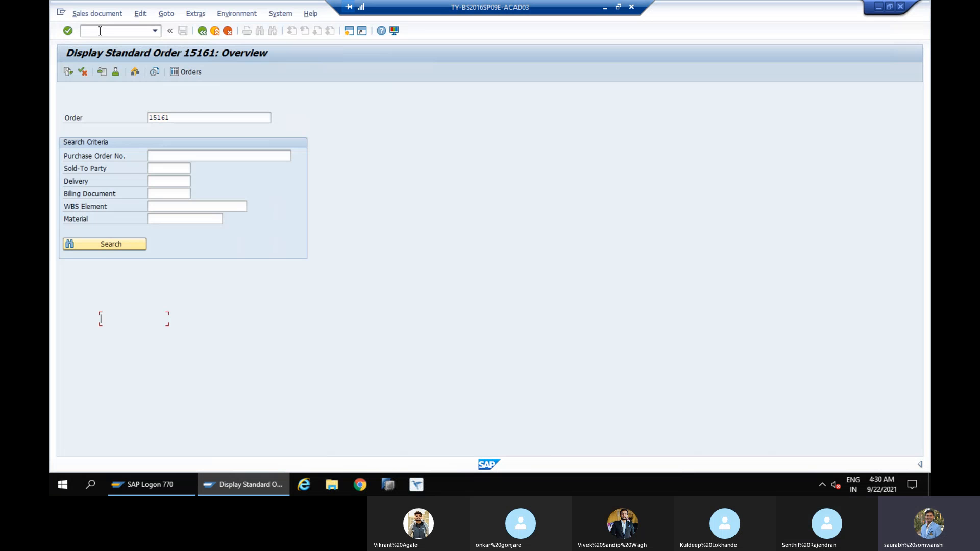
pyautogui.doubleClick(88, 321)
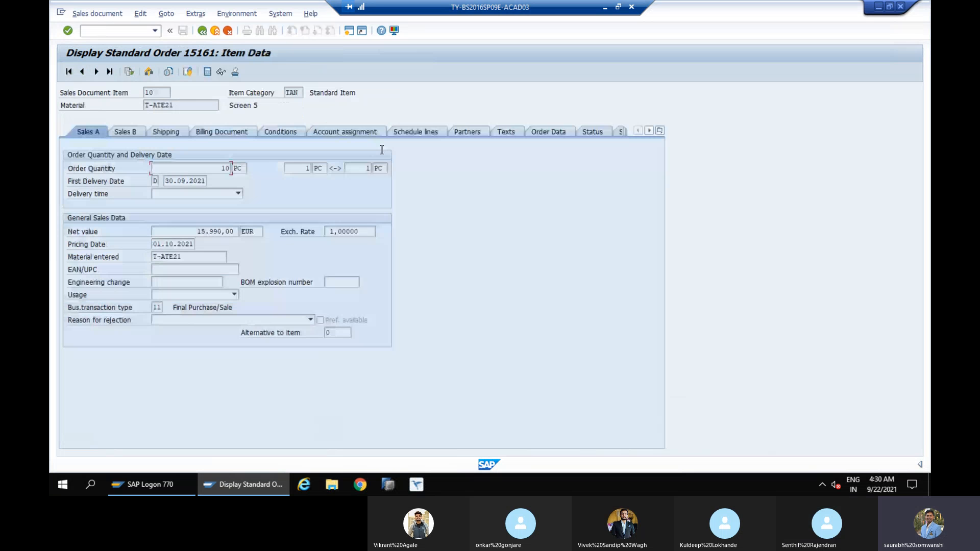
pyautogui.click(410, 132)
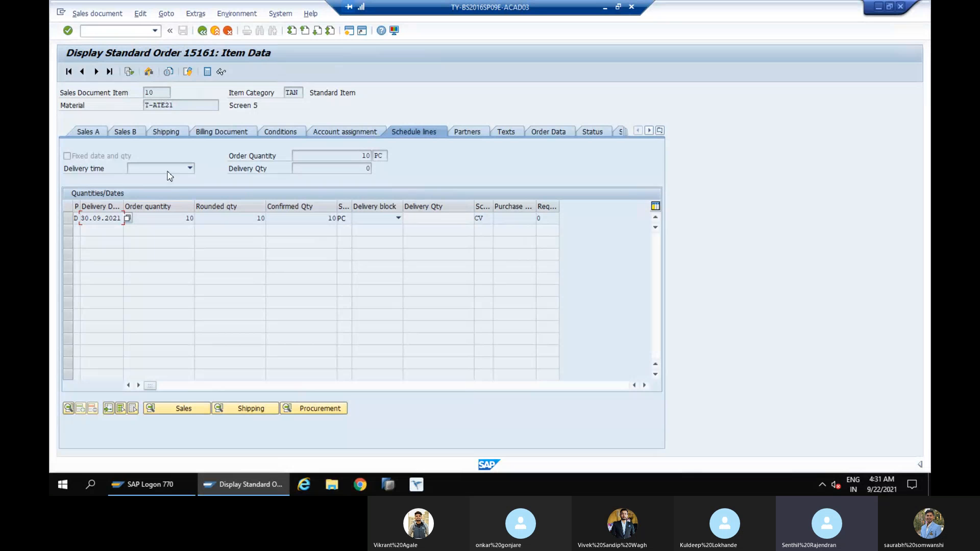
# Switch the same sales order from display to change mode and open the item data of item 10
pyautogui.click(94, 14)
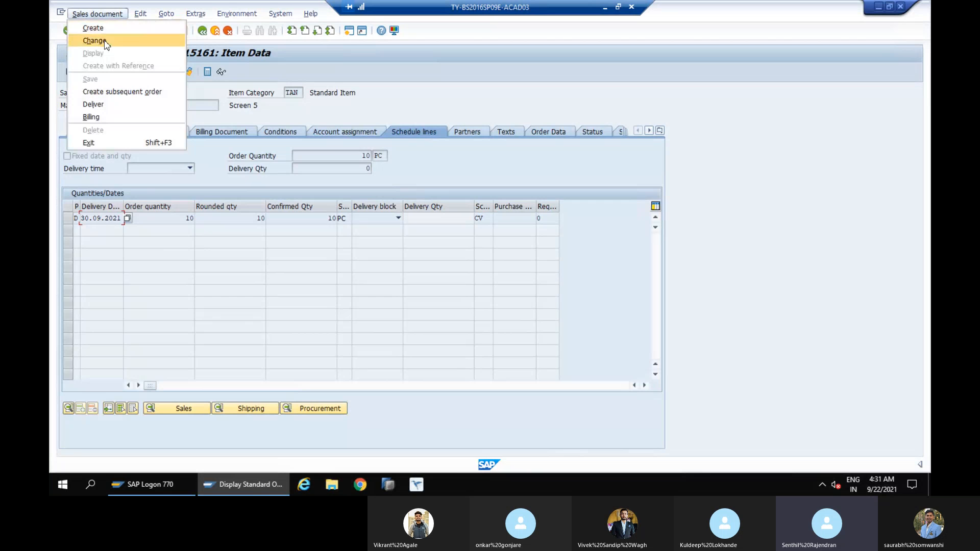
pyautogui.click(94, 41)
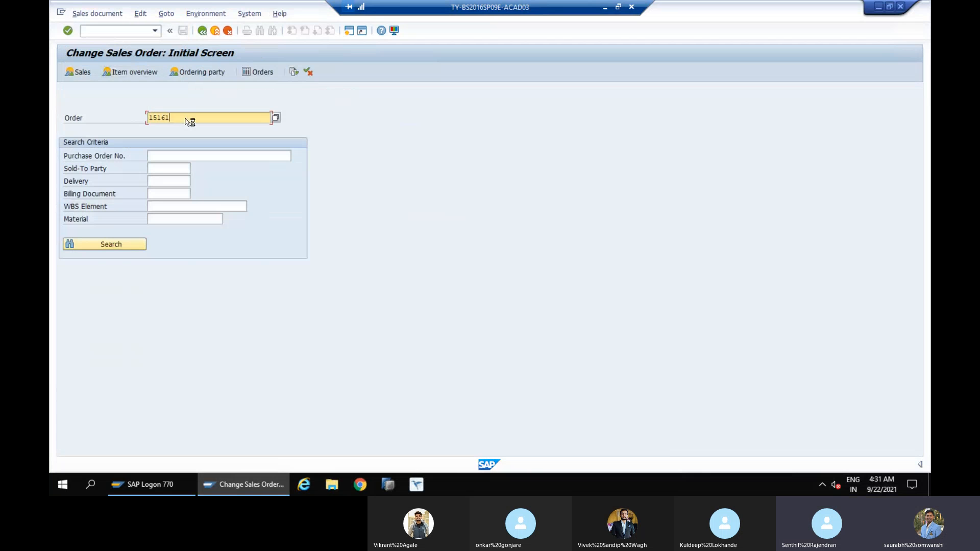
pyautogui.press('Return')
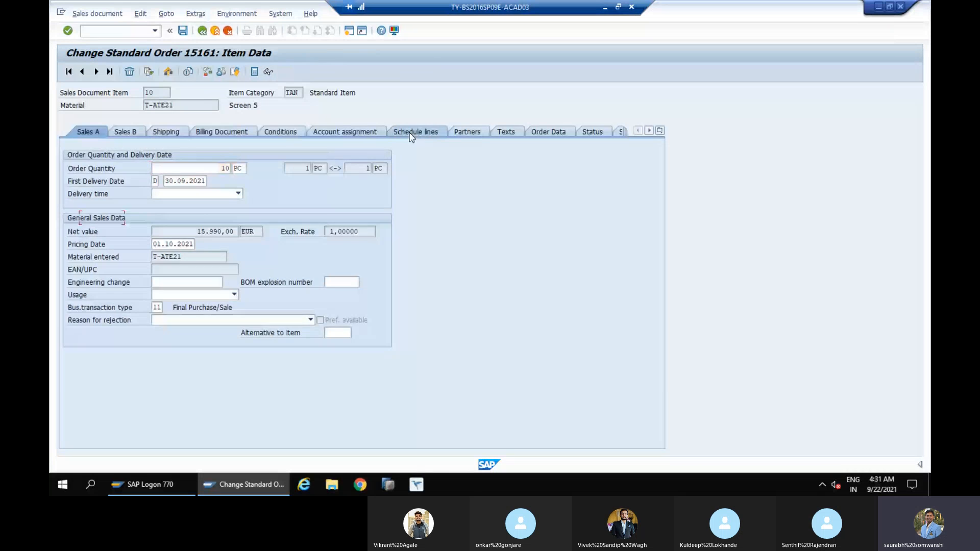
# Set the delivery date of item 10's first schedule line to 22.09.2021, recheck availability, and save the sales order
pyautogui.click(410, 134)
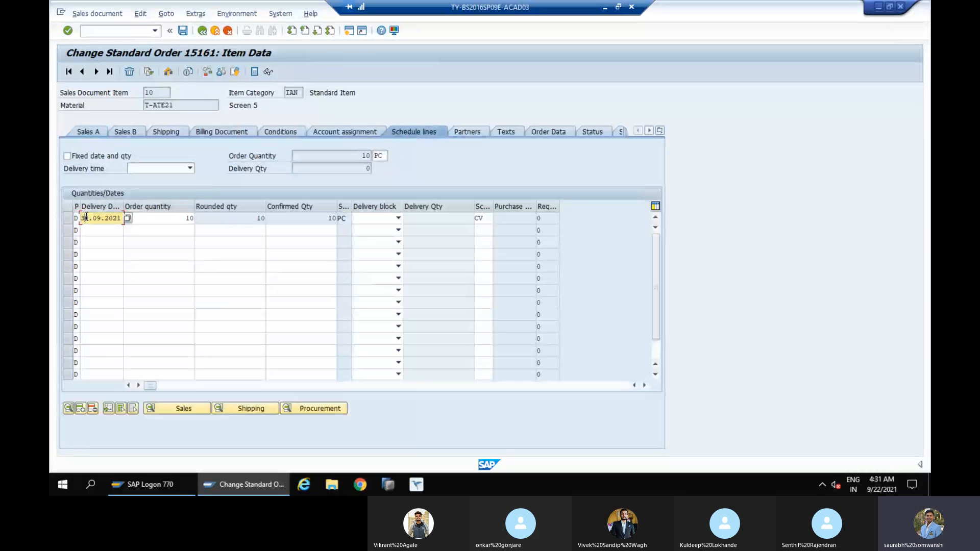
pyautogui.press('BackSpace')
pyautogui.press('BackSpace')
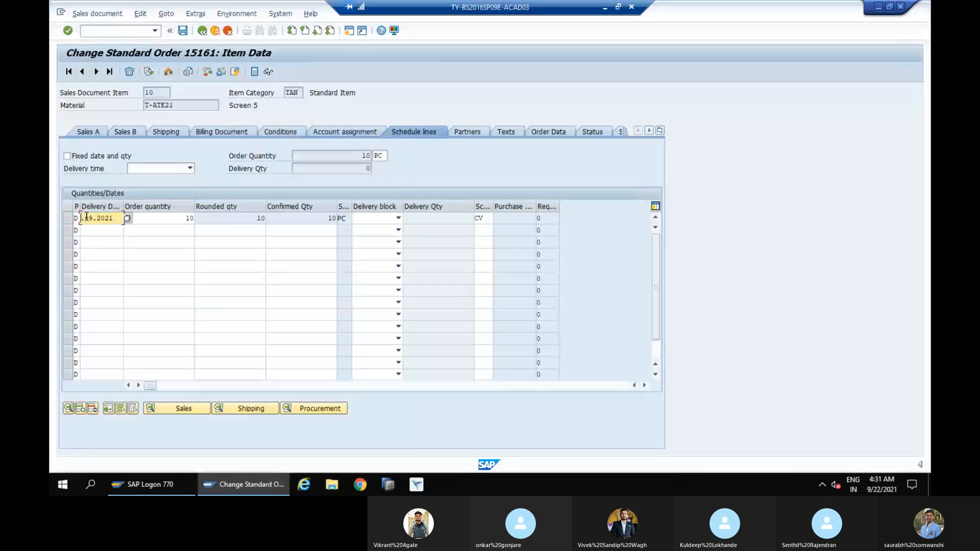
pyautogui.write('22.')
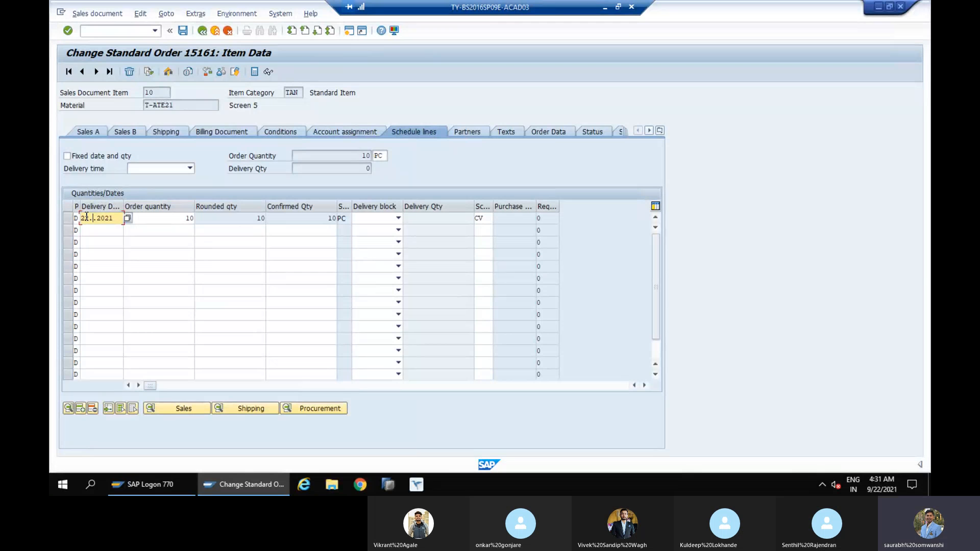
pyautogui.write('09.2021')
pyautogui.press('Tab')
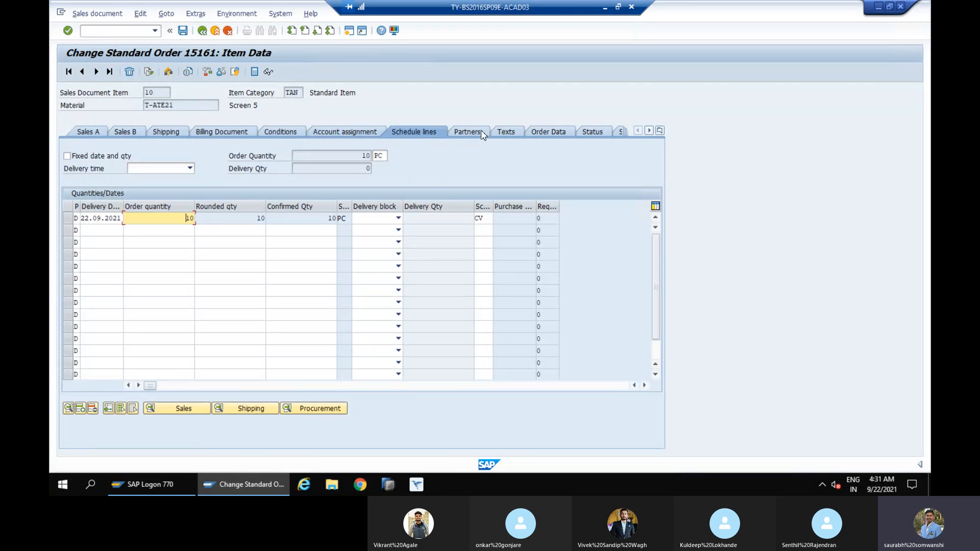
pyautogui.press('Return')
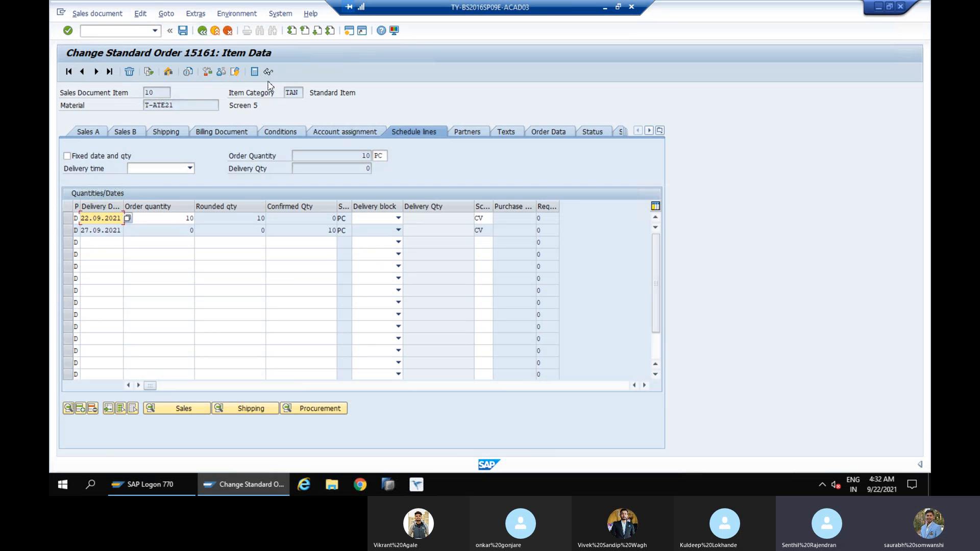
pyautogui.click(185, 35)
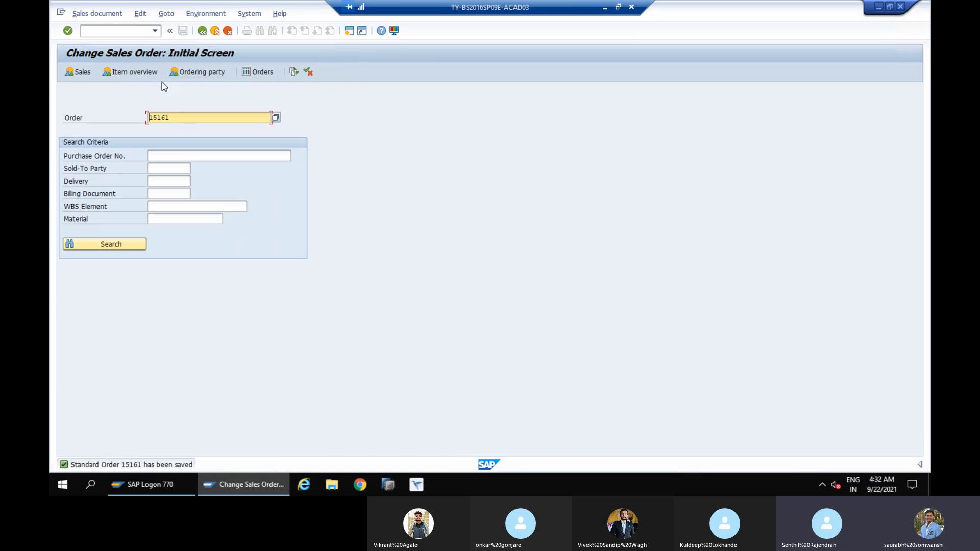
pyautogui.click(121, 31)
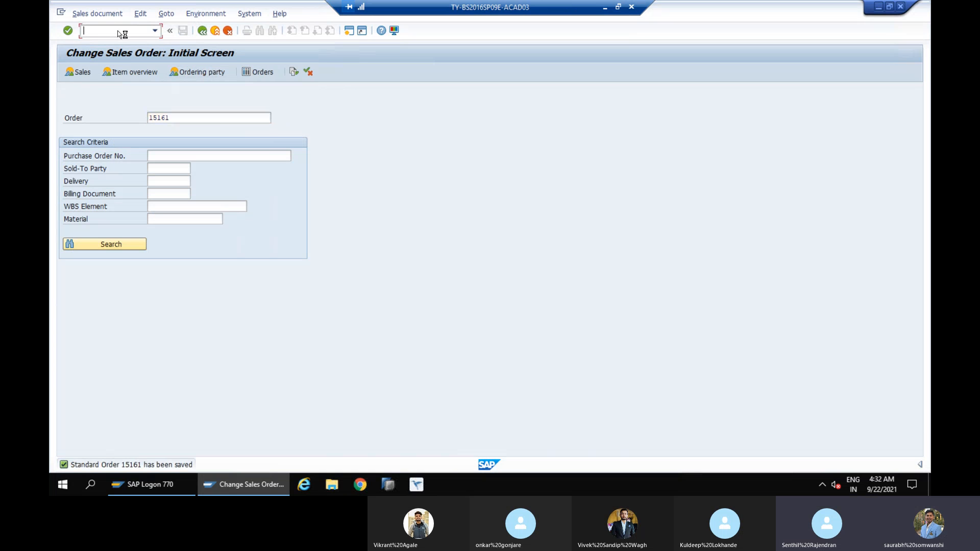
pyautogui.write('/nv')
pyautogui.press('BackSpace')
pyautogui.press('BackSpace')
pyautogui.press('BackSpace')
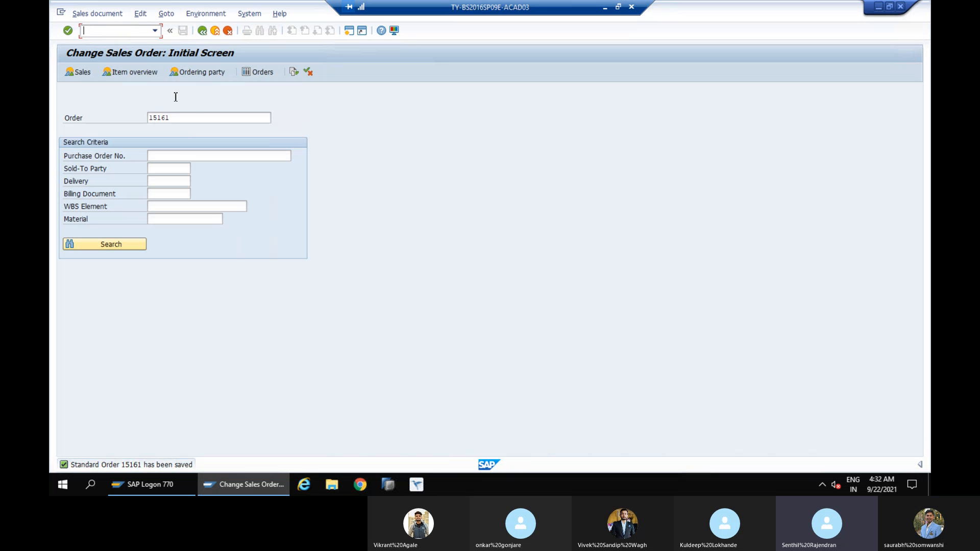
# Reopen the same sales order in change mode, then create and save its outbound delivery directly from the order
pyautogui.click(194, 118)
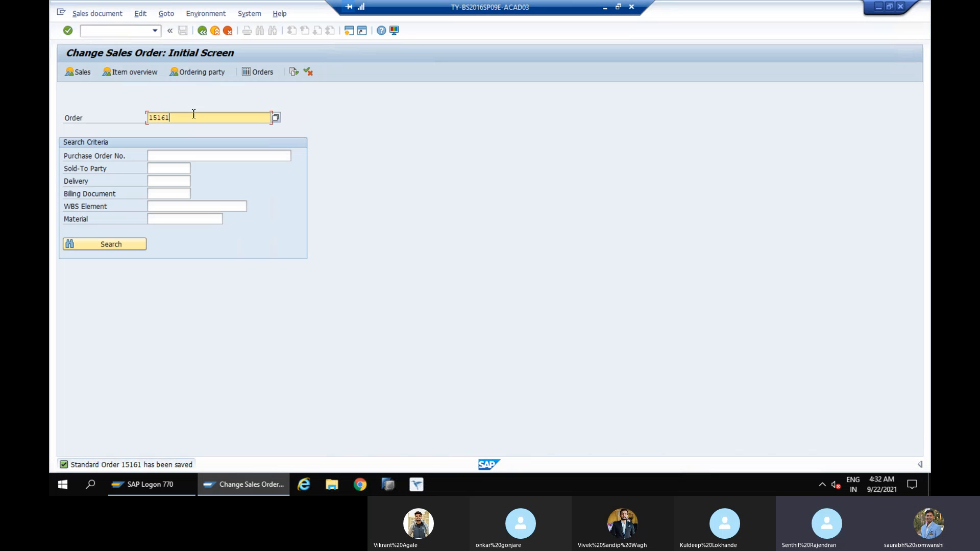
pyautogui.press('Return')
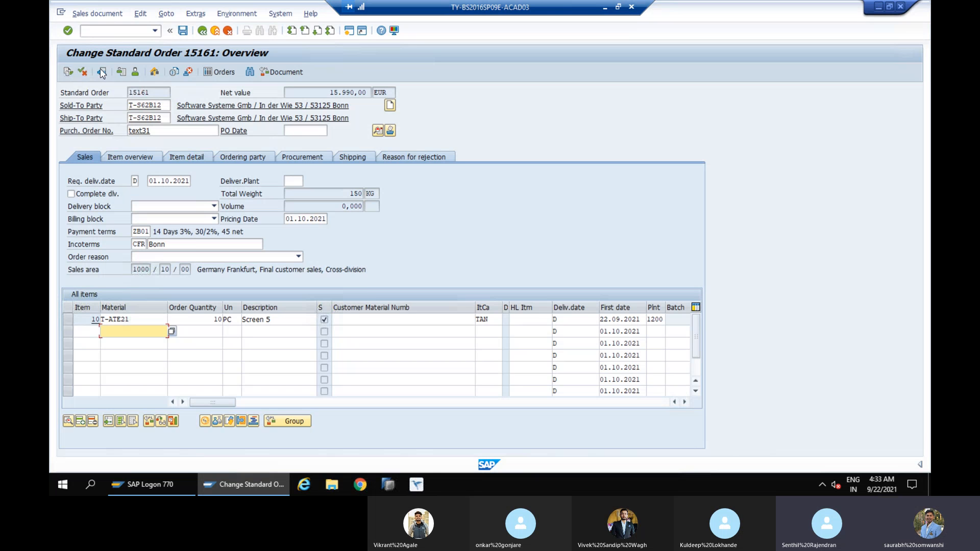
pyautogui.click(96, 15)
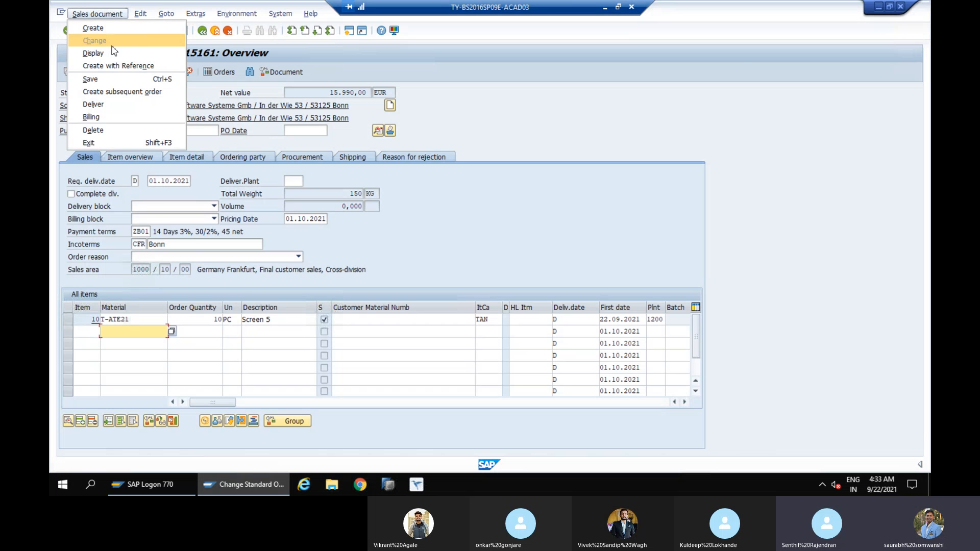
pyautogui.click(116, 108)
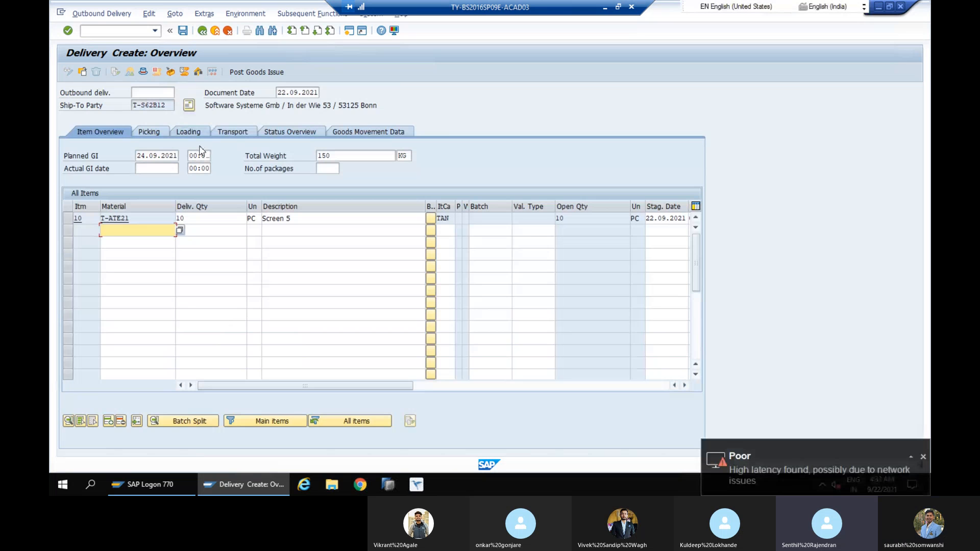
pyautogui.click(182, 33)
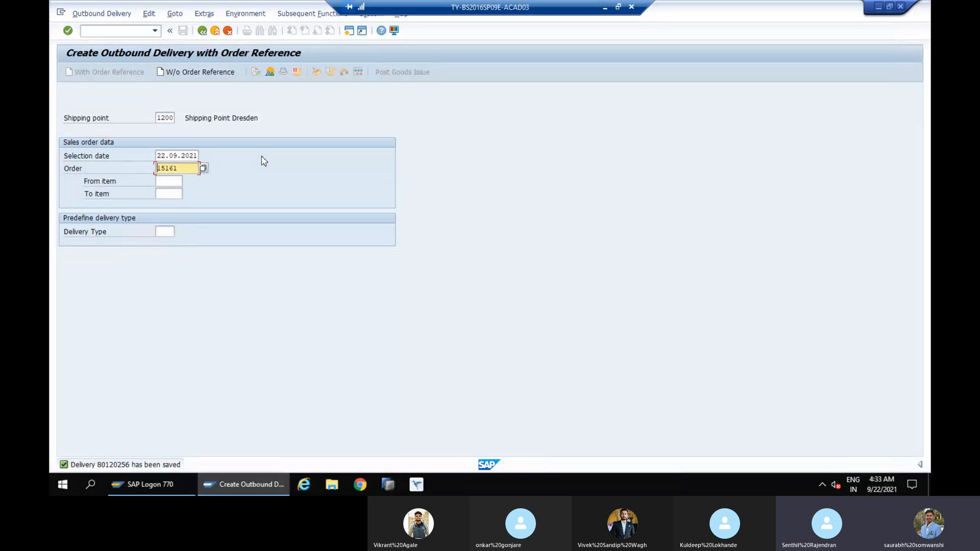
# Try to create another outbound delivery for the same sales order, and go back from the log and the delivery screen
pyautogui.press('Return')
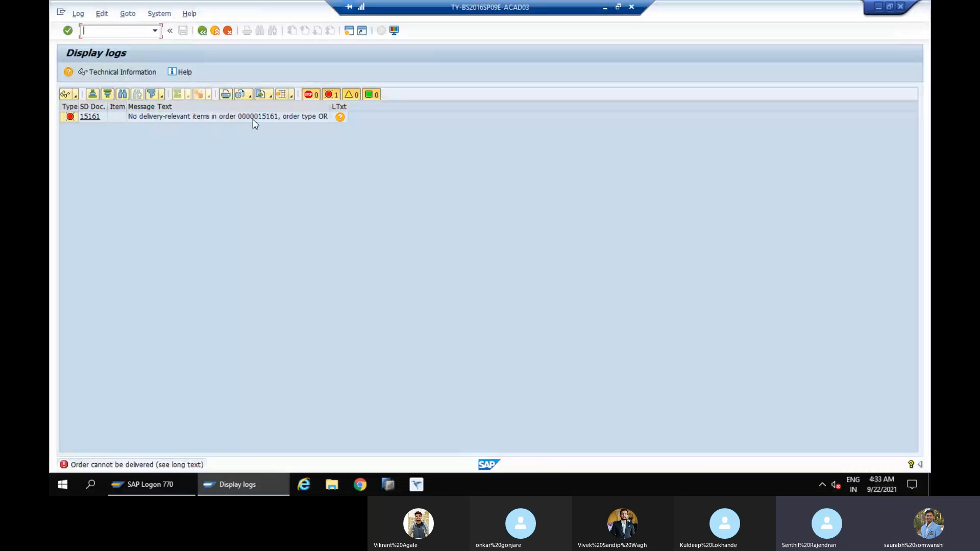
pyautogui.click(202, 32)
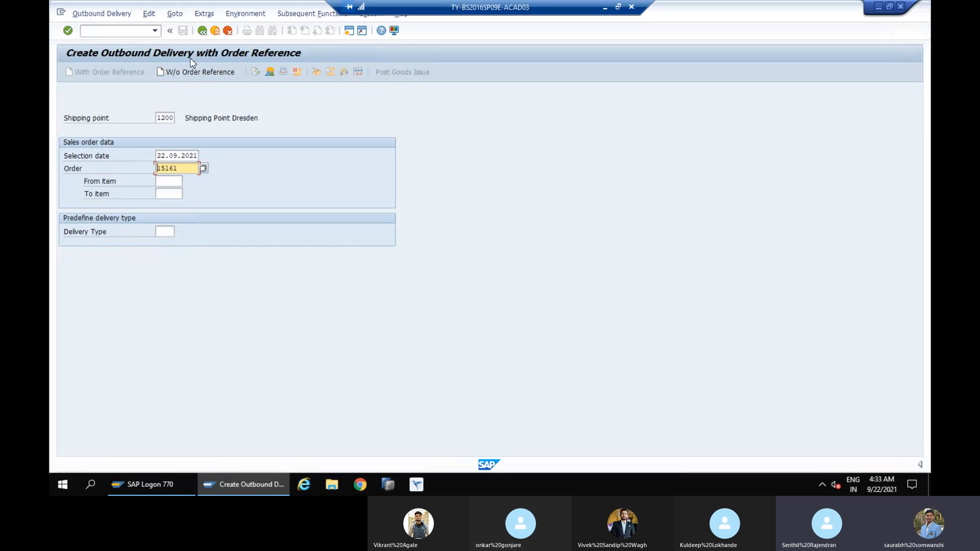
pyautogui.click(199, 31)
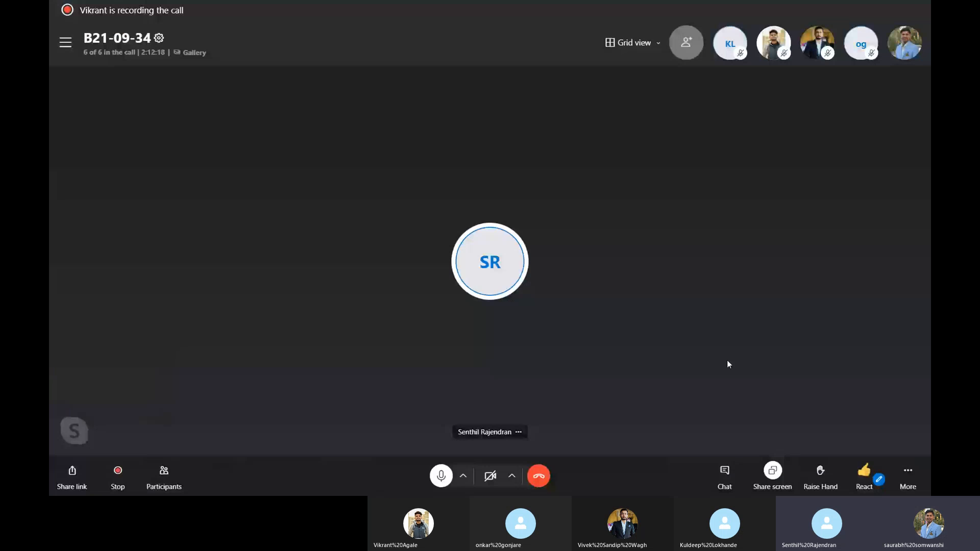
# Switch to the Skype call and stop sharing the screen
pyautogui.click(771, 471)
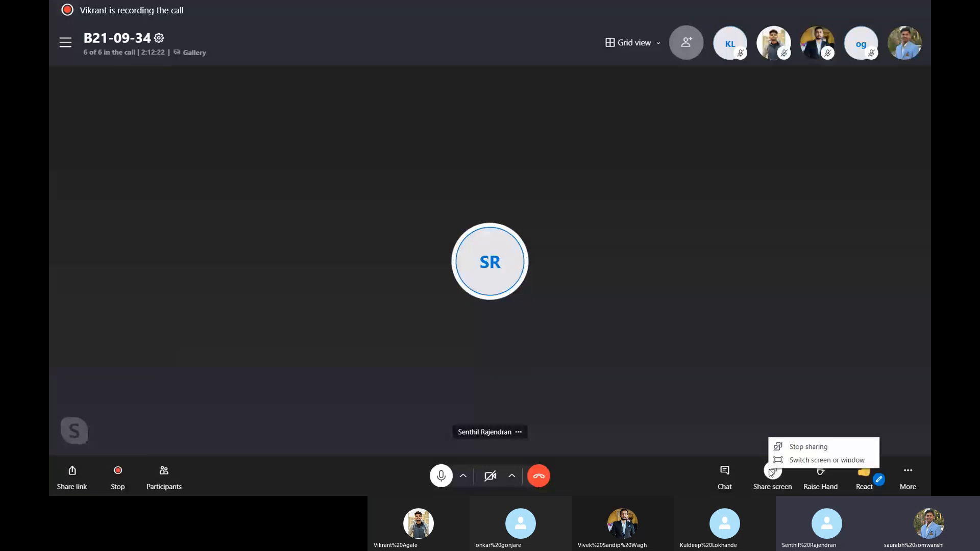
pyautogui.click(797, 447)
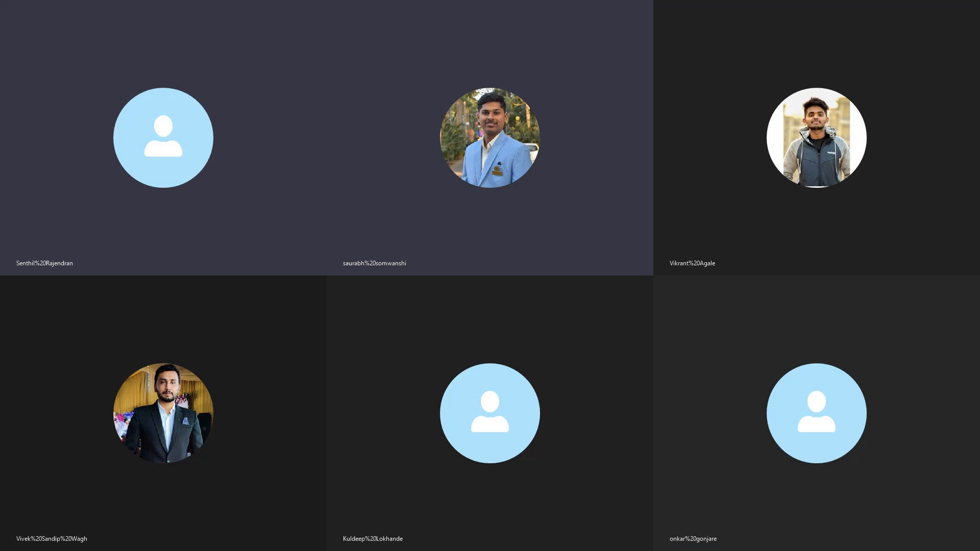
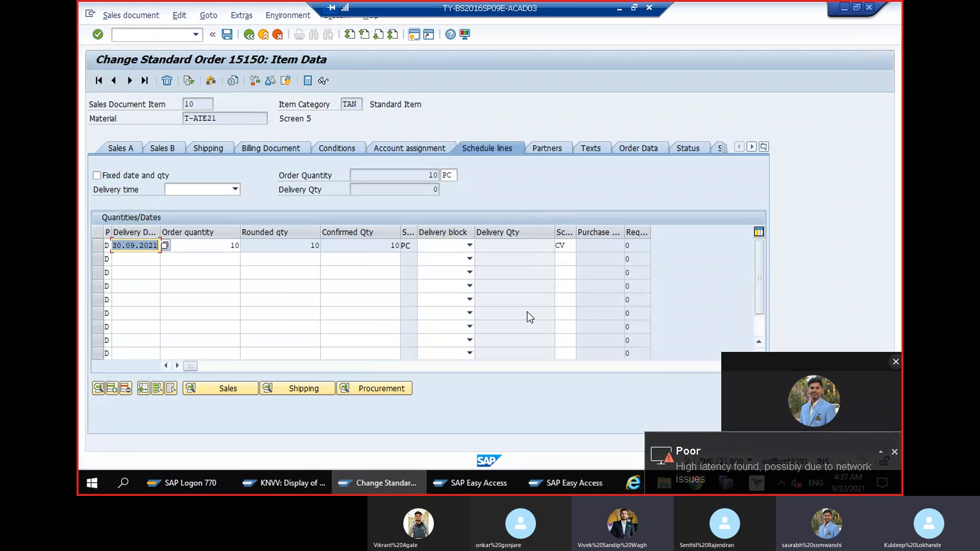
# Return to the order overview, change item 10's item category to TAK, and check its schedule lines
pyautogui.click(248, 35)
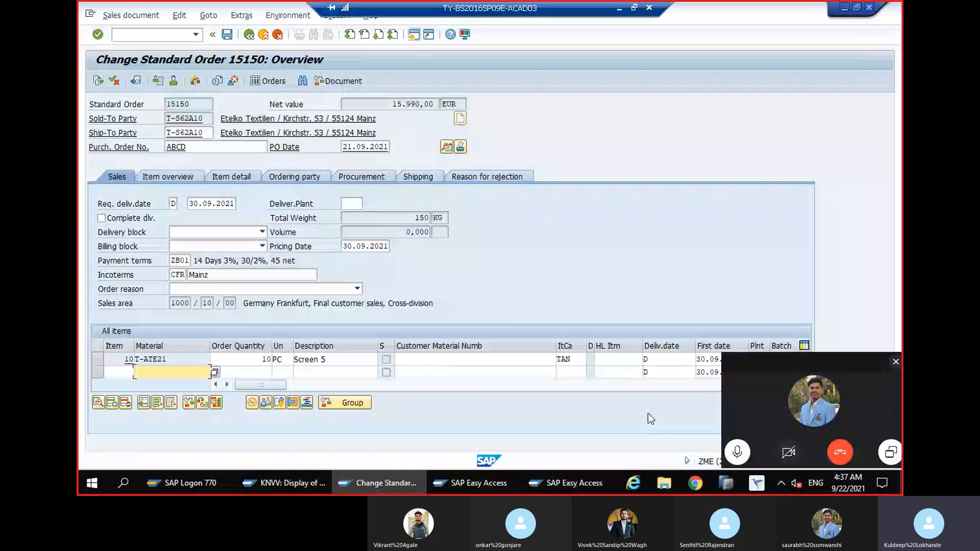
pyautogui.click(585, 360)
pyautogui.press('BackSpace')
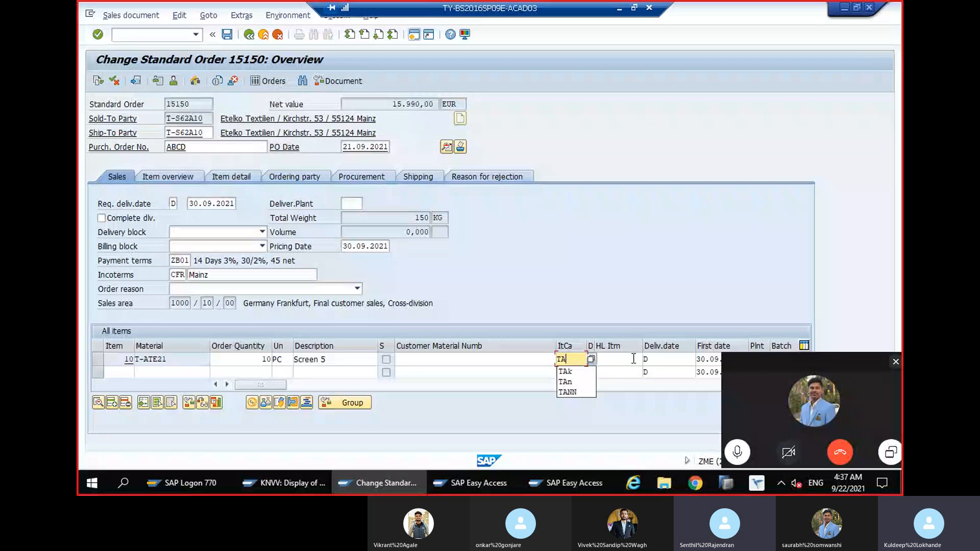
pyautogui.write('K')
pyautogui.press('Return')
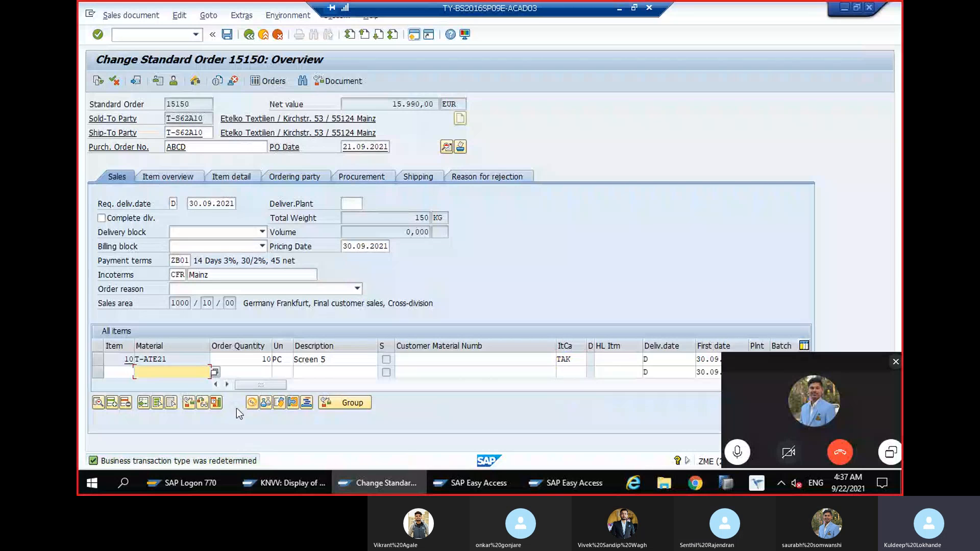
pyautogui.click(217, 404)
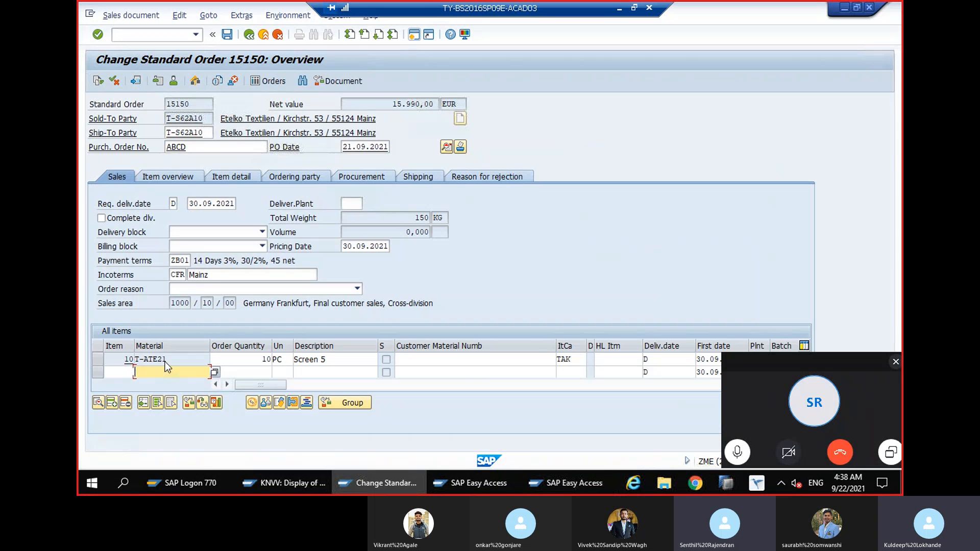
# Leave the order without saving and open material T-ATE21 for change with MM02, selecting the Basic Data 1 view
pyautogui.click(167, 37)
pyautogui.write('/nm')
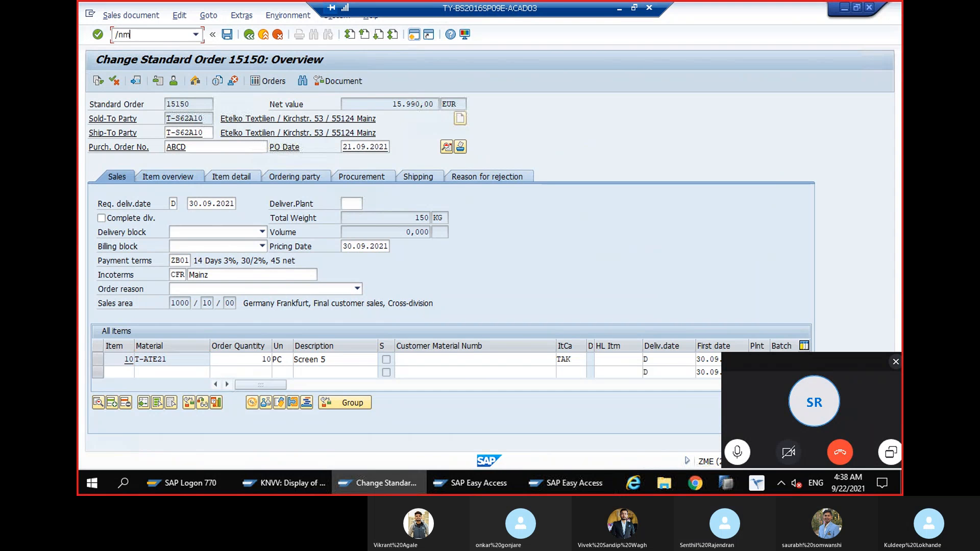
pyautogui.write('m02')
pyautogui.press('Return')
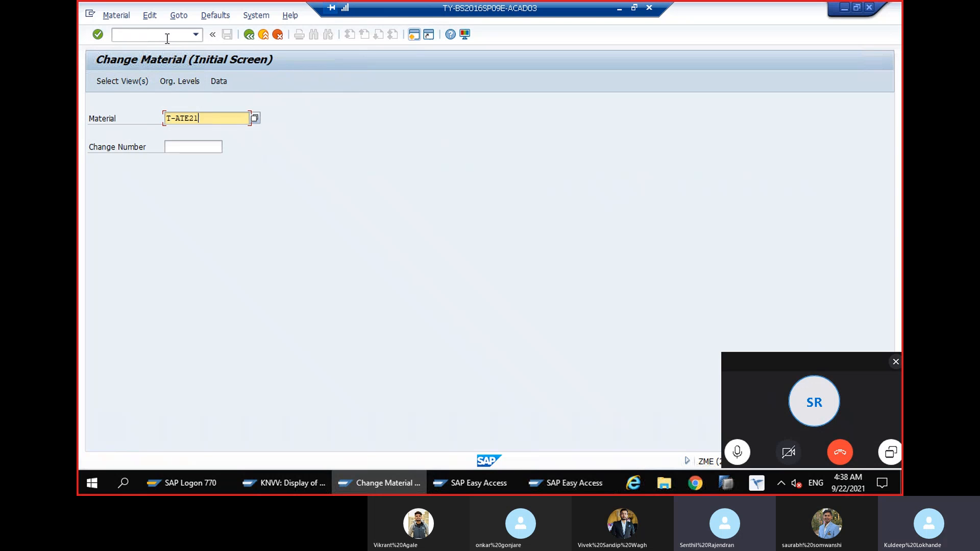
pyautogui.press('Return')
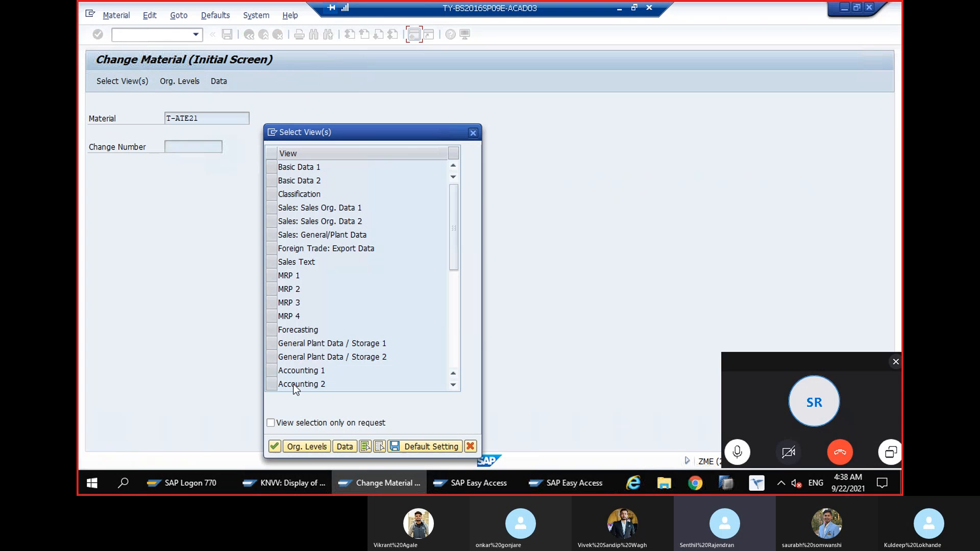
pyautogui.click(271, 166)
pyautogui.press('Return')
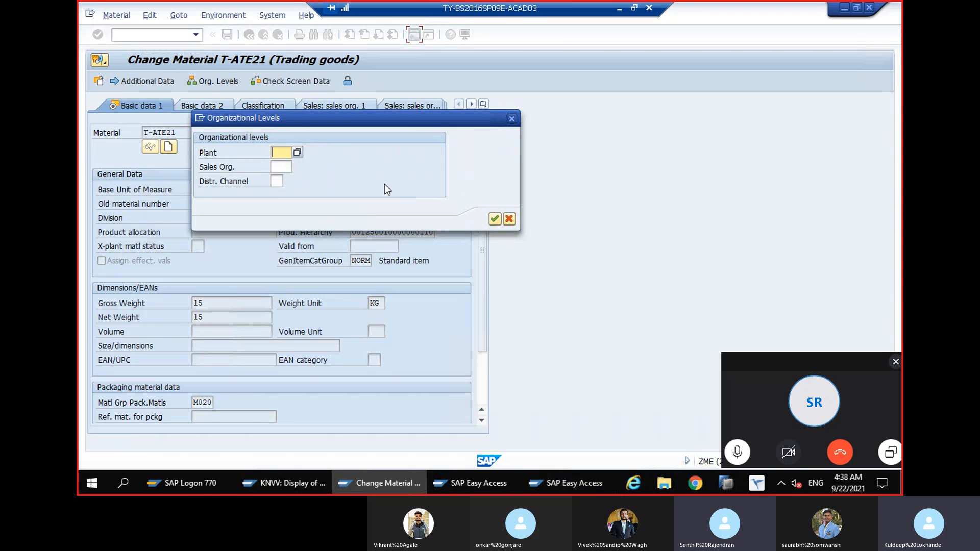
# Set the material's organizational levels to plant 1000, sales organization 1000 and distribution channel 12
pyautogui.click(289, 153)
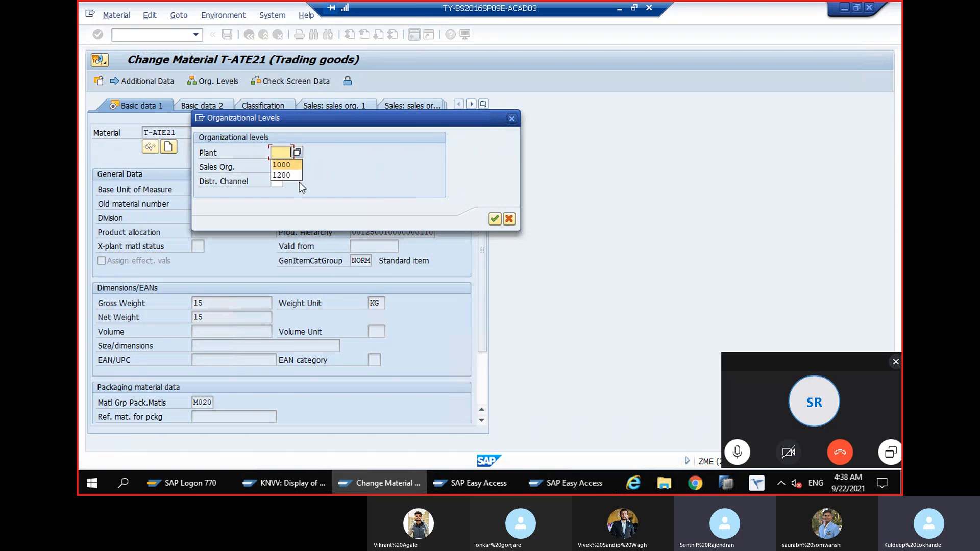
pyautogui.click(285, 176)
pyautogui.click(285, 189)
pyautogui.click(284, 193)
pyautogui.press('Return')
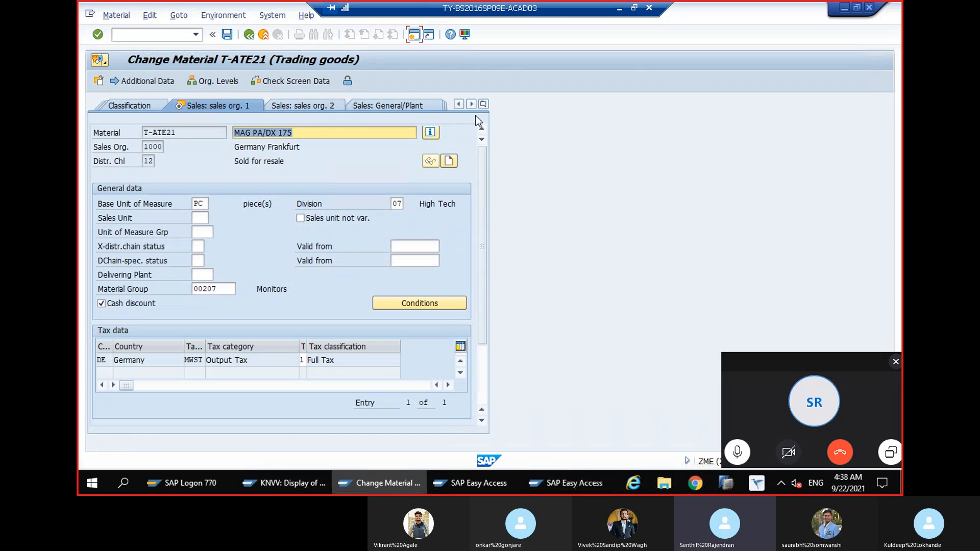
# Enter NORM as the item category group in the material's Sales: sales org. 2 view and save the material
pyautogui.click(484, 104)
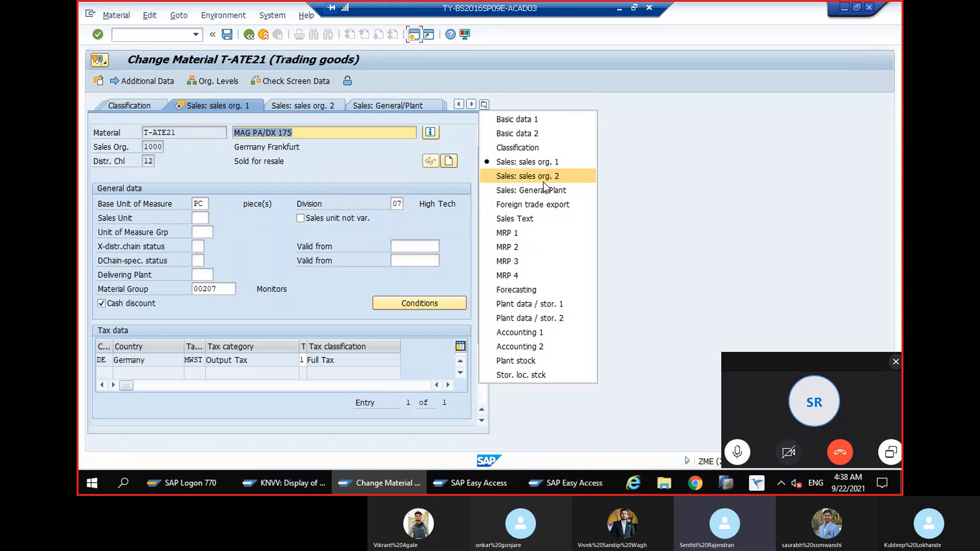
pyautogui.click(547, 193)
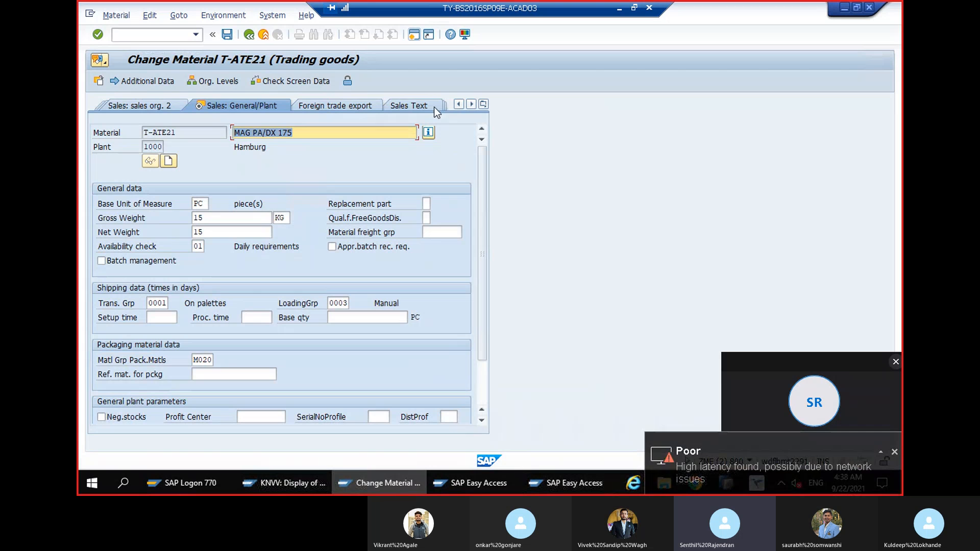
pyautogui.click(145, 108)
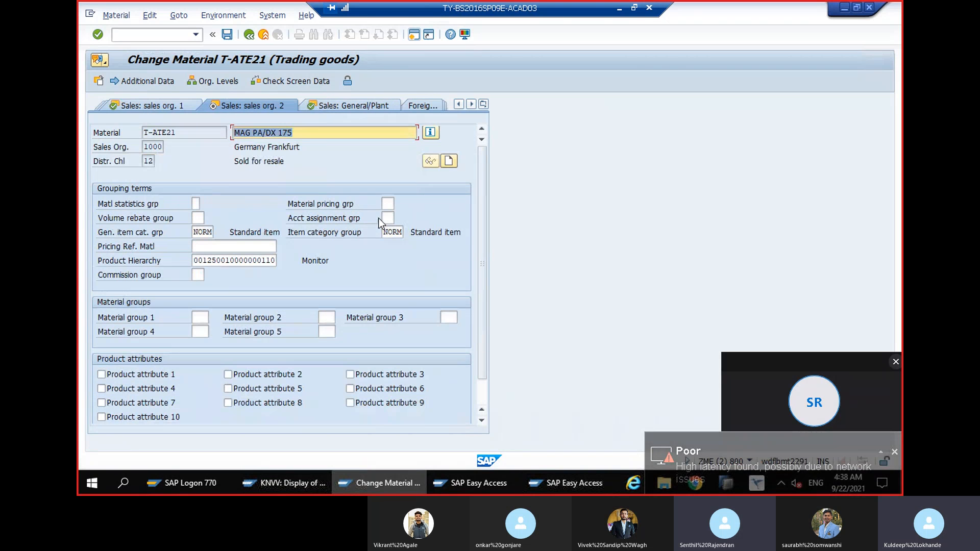
pyautogui.click(389, 232)
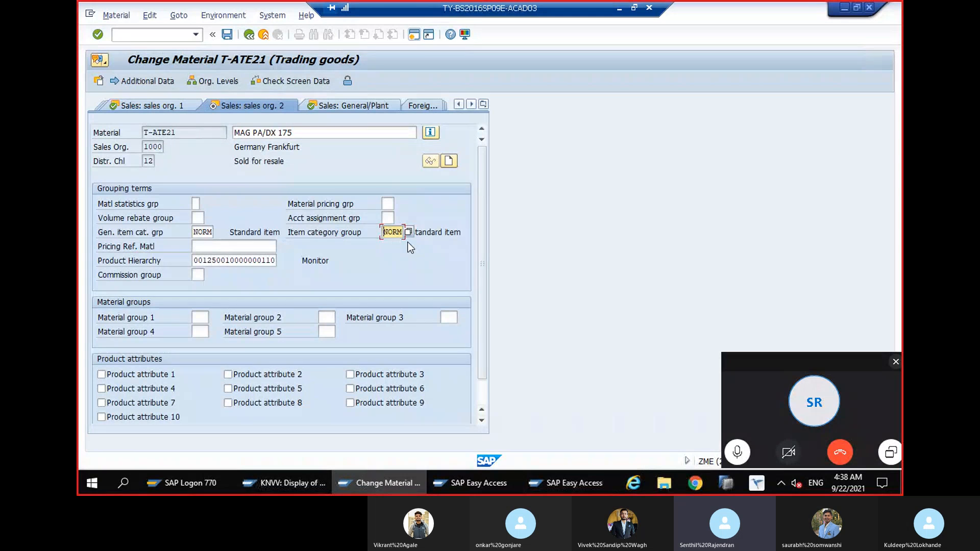
pyautogui.press('BackSpace')
pyautogui.press('BackSpace')
pyautogui.press('BackSpace')
pyautogui.press('BackSpace')
pyautogui.write('NORM')
pyautogui.press('Return')
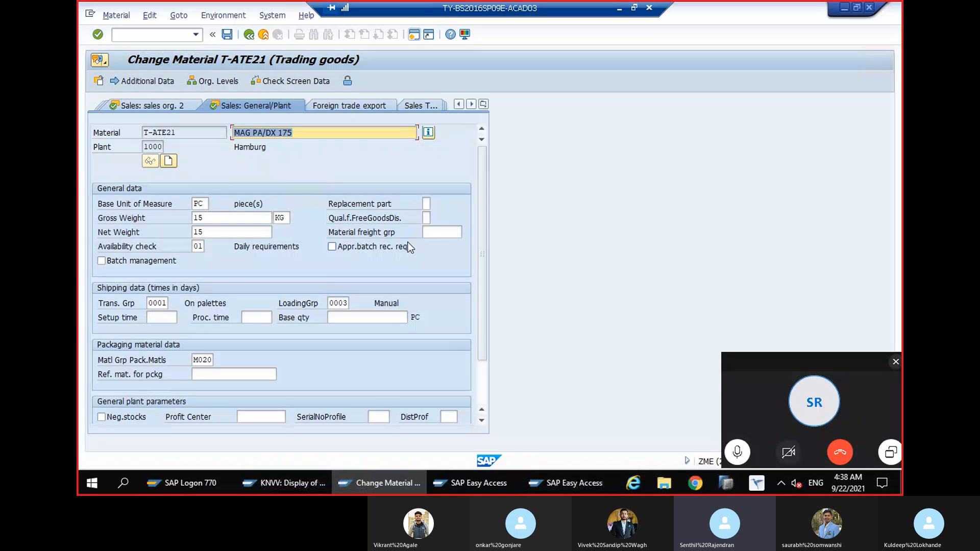
pyautogui.hotkey('ctrl', 's')
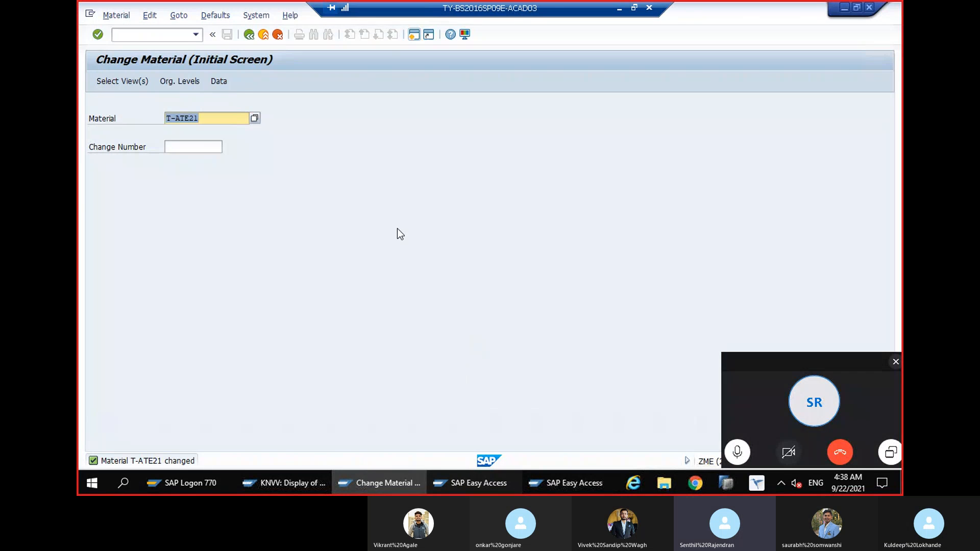
# Open the same sales order with VA02 in the free SAP Easy Access session and return to its overview from the schedule lines
pyautogui.click(544, 483)
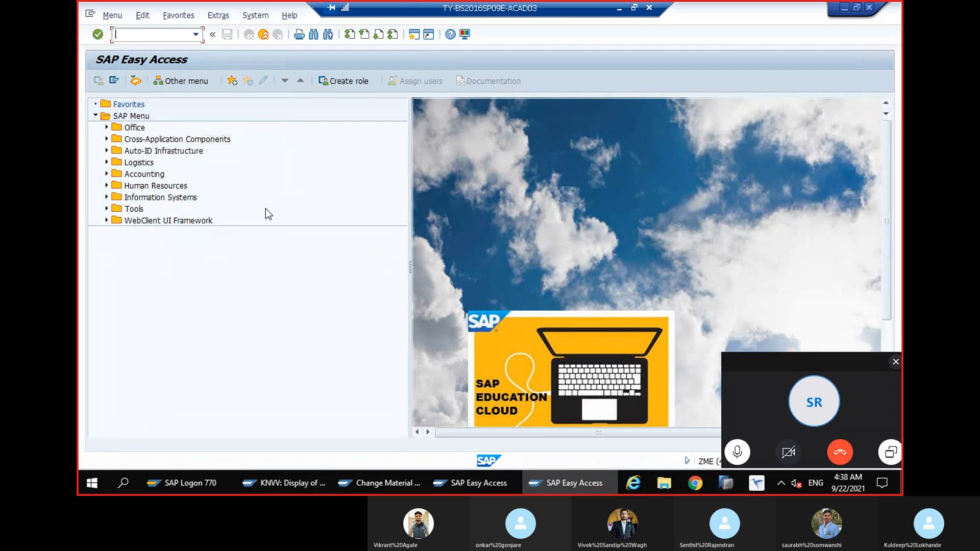
pyautogui.write('va02')
pyautogui.press('Return')
pyautogui.press('Return')
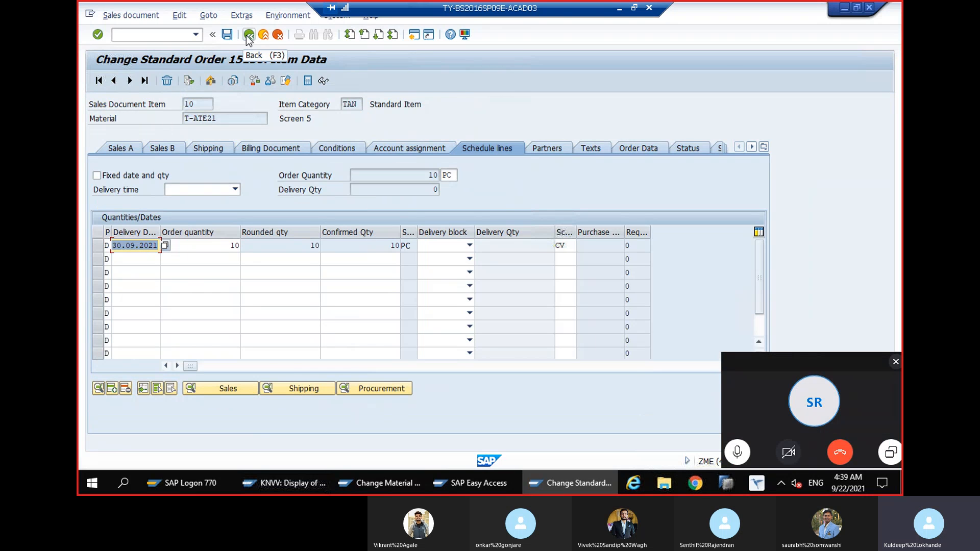
pyautogui.click(249, 34)
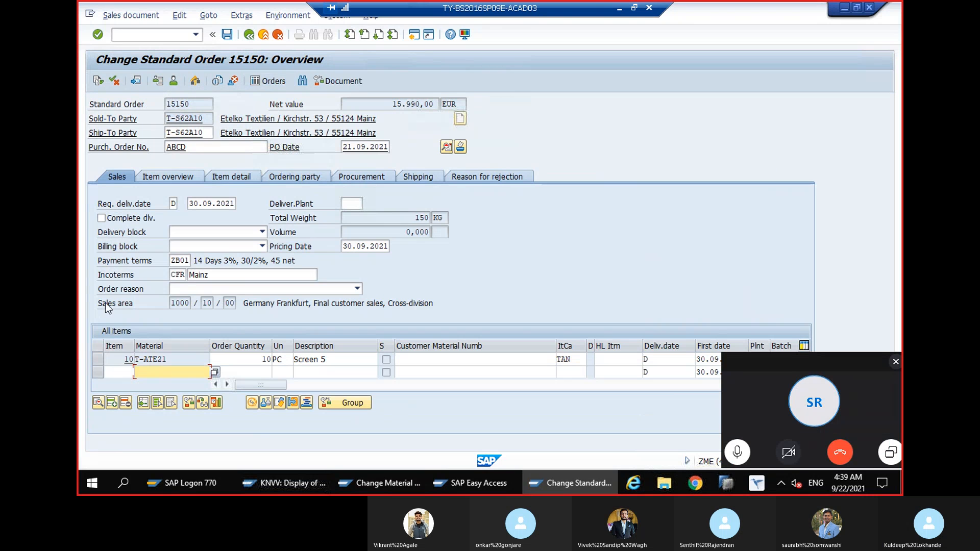
# Delete item 10 from the order and re-enter material T-ATE21 with quantity 10, continuing past the open quotations
pyautogui.click(97, 359)
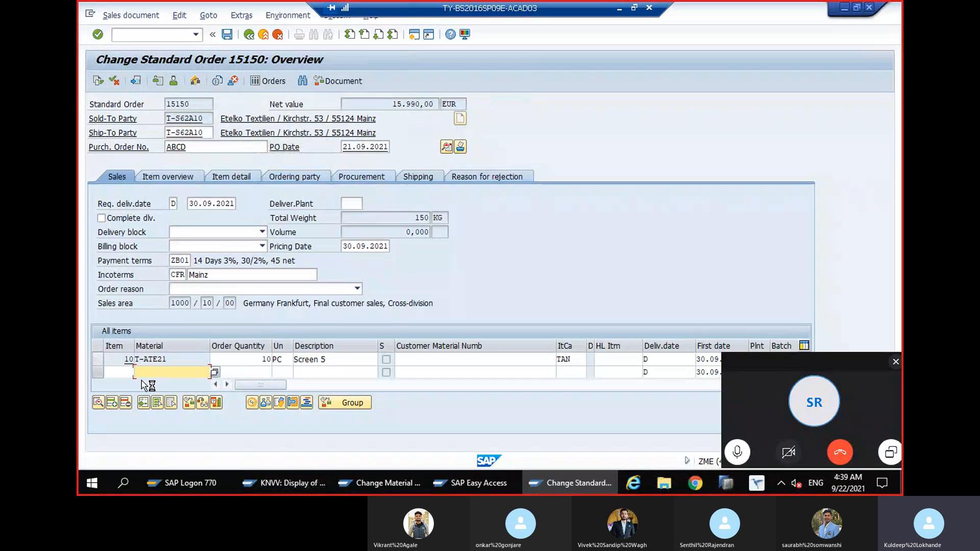
pyautogui.click(125, 403)
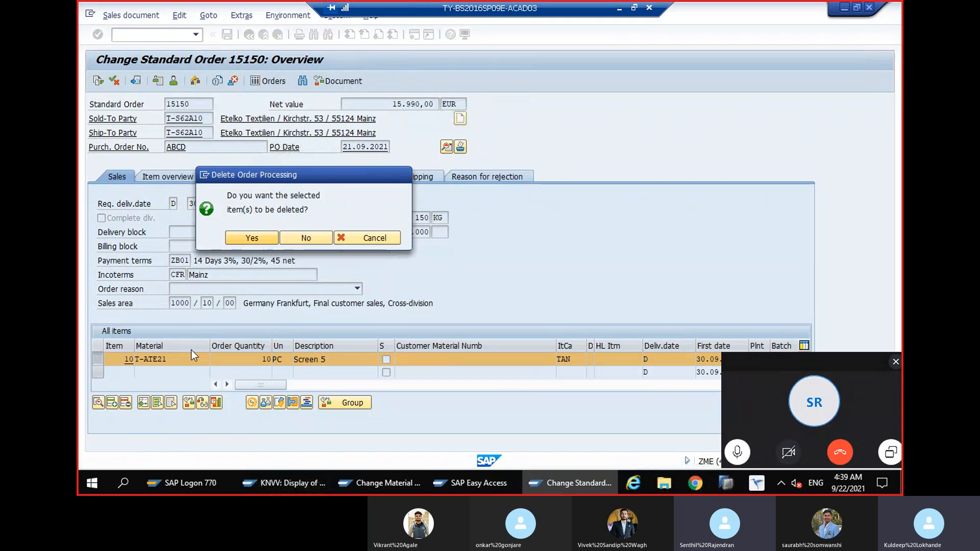
pyautogui.press('Return')
pyautogui.click(171, 361)
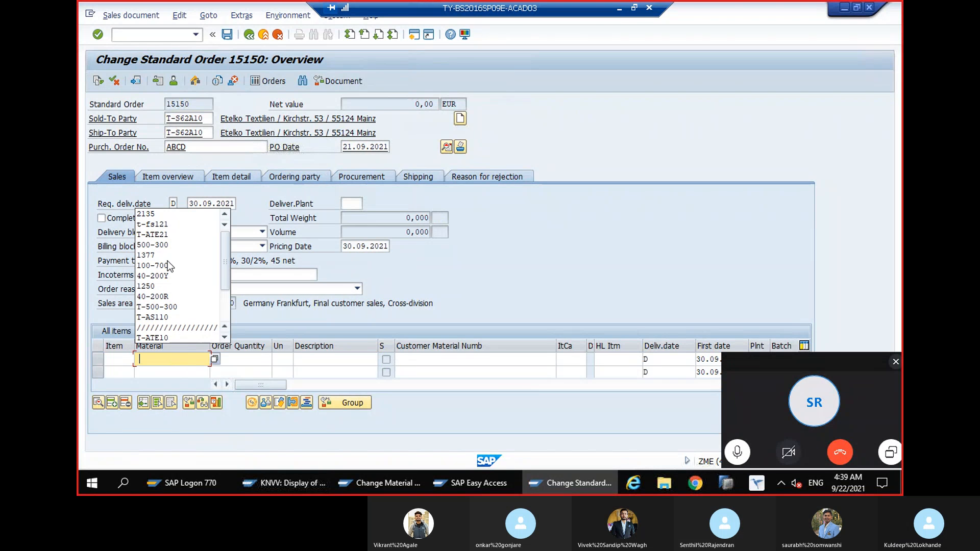
pyautogui.click(173, 235)
pyautogui.click(244, 359)
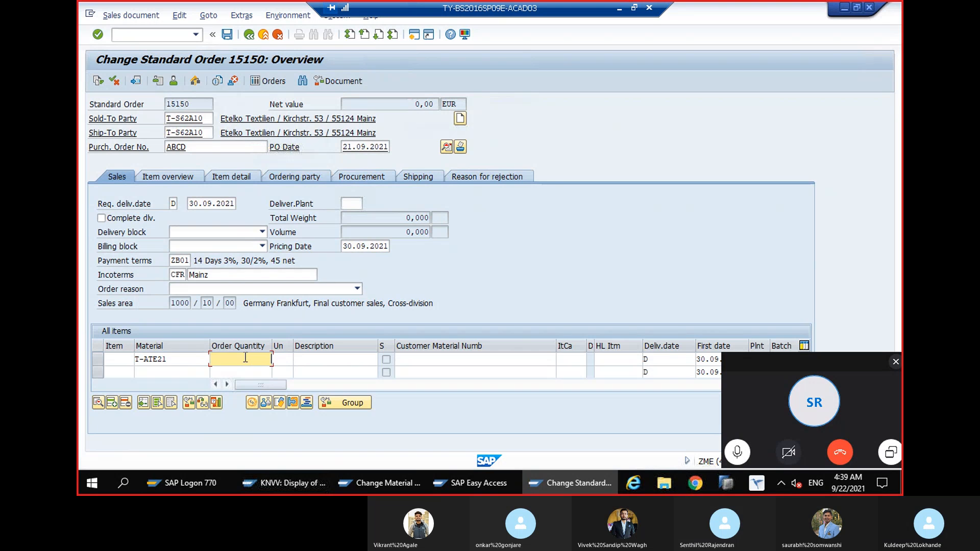
pyautogui.write('10')
pyautogui.press('Return')
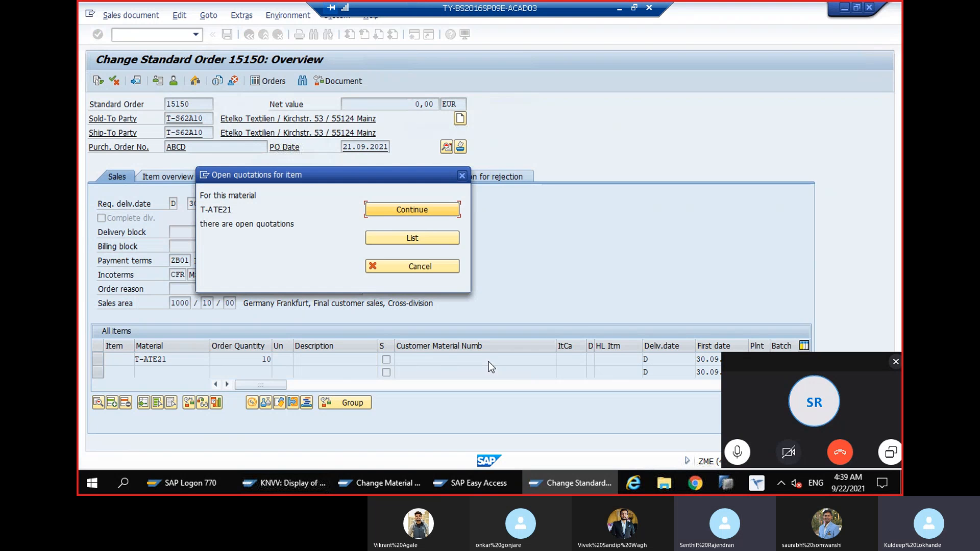
pyautogui.click(433, 210)
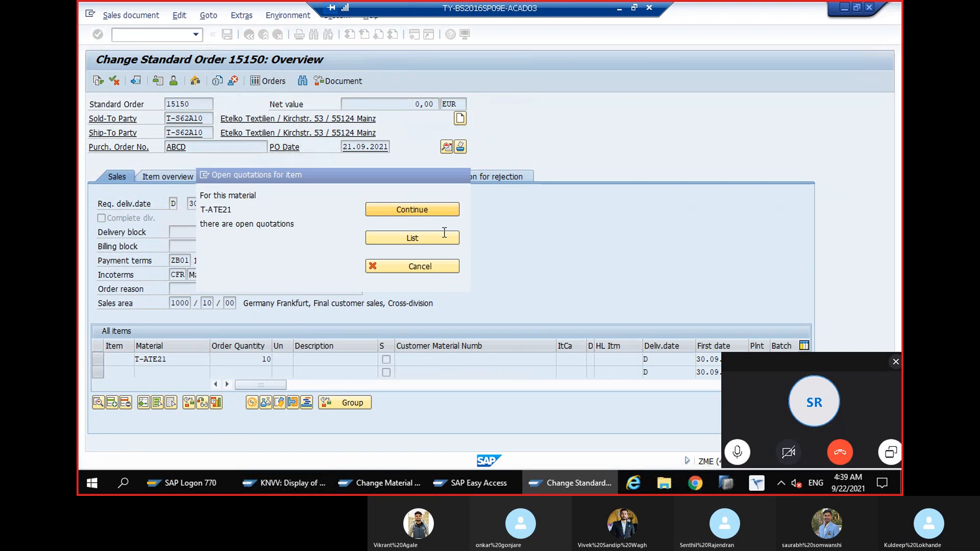
# Change the item category of the T-ATE21 item to TAK
pyautogui.click(572, 358)
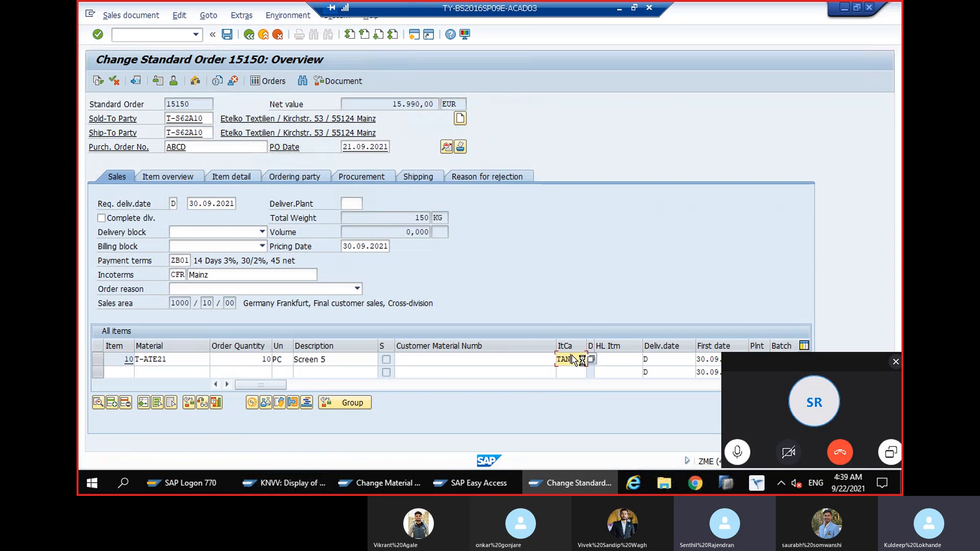
pyautogui.press('BackSpace')
pyautogui.write('k')
pyautogui.press('Return')
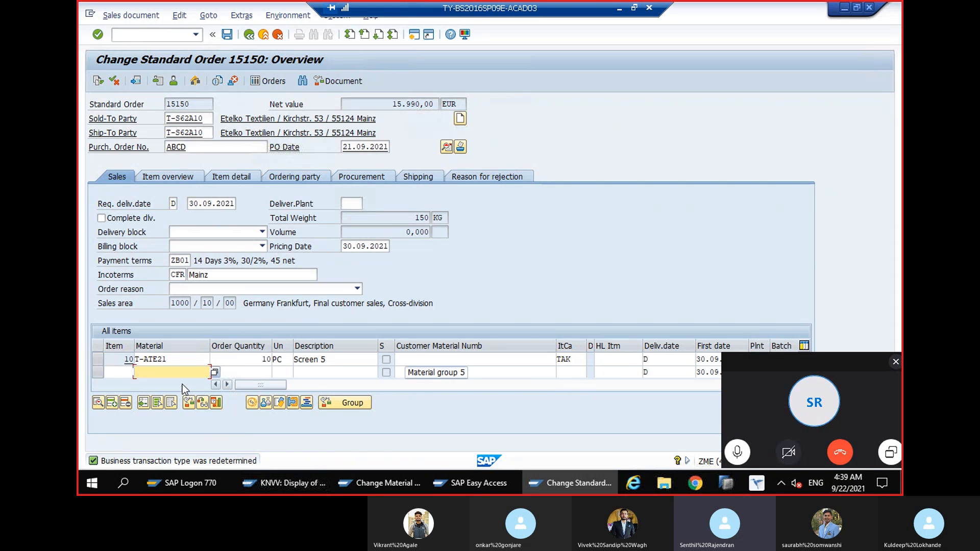
# Examine item 10's pricing conditions, schedule lines and material master sales data, and return to the order overview
pyautogui.click(251, 406)
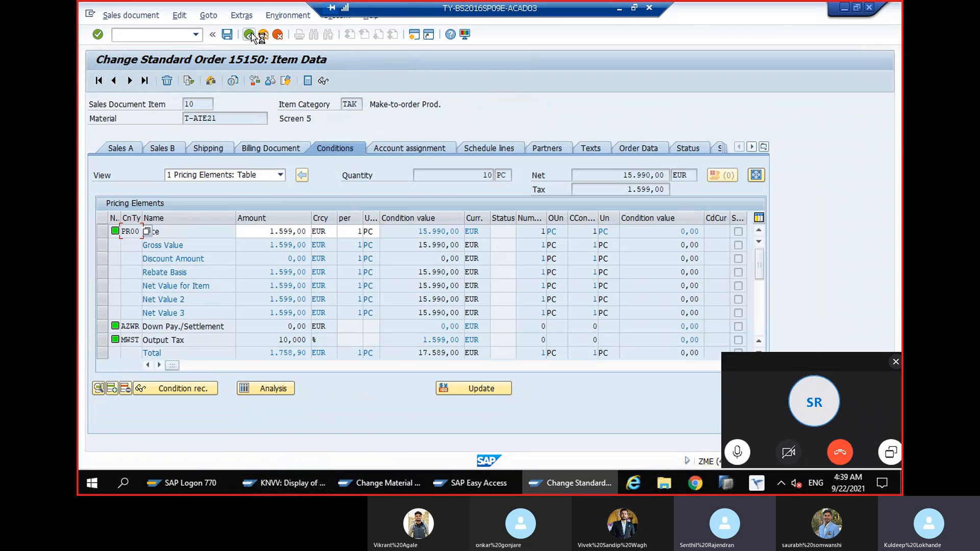
pyautogui.press('F3')
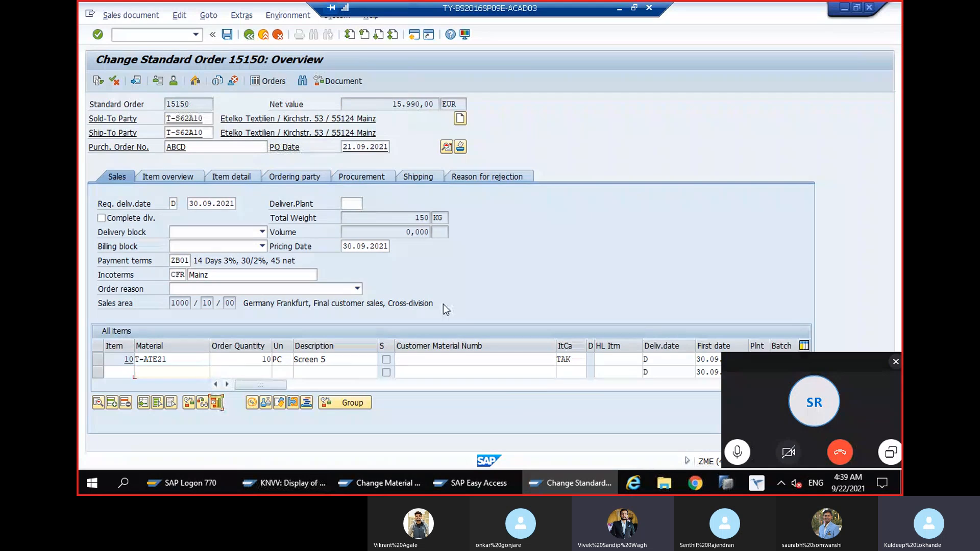
pyautogui.click(250, 34)
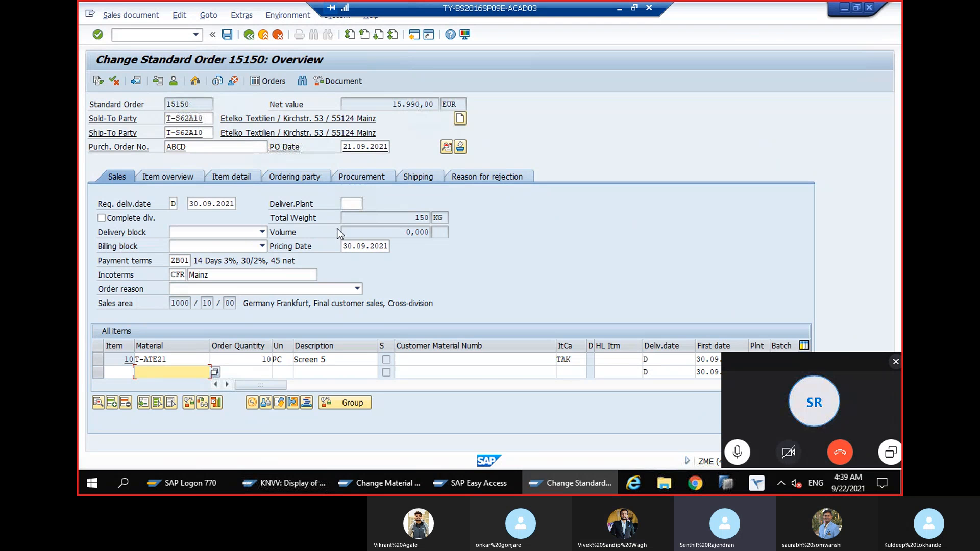
pyautogui.click(194, 360)
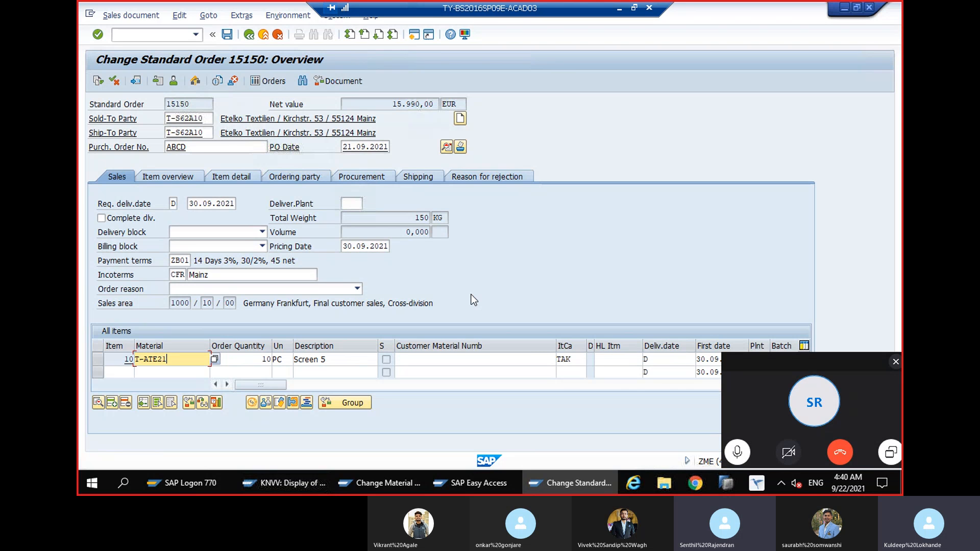
pyautogui.doubleClick(172, 359)
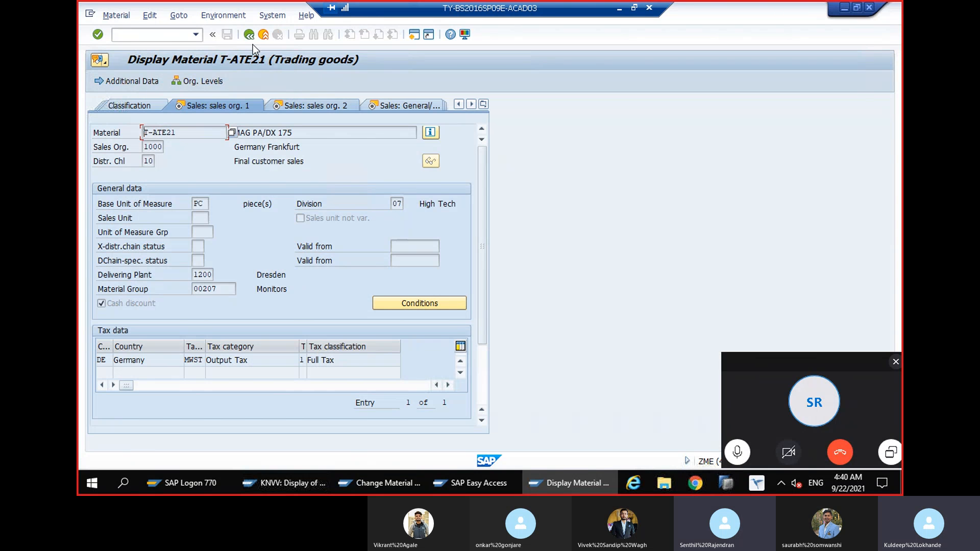
pyautogui.click(249, 34)
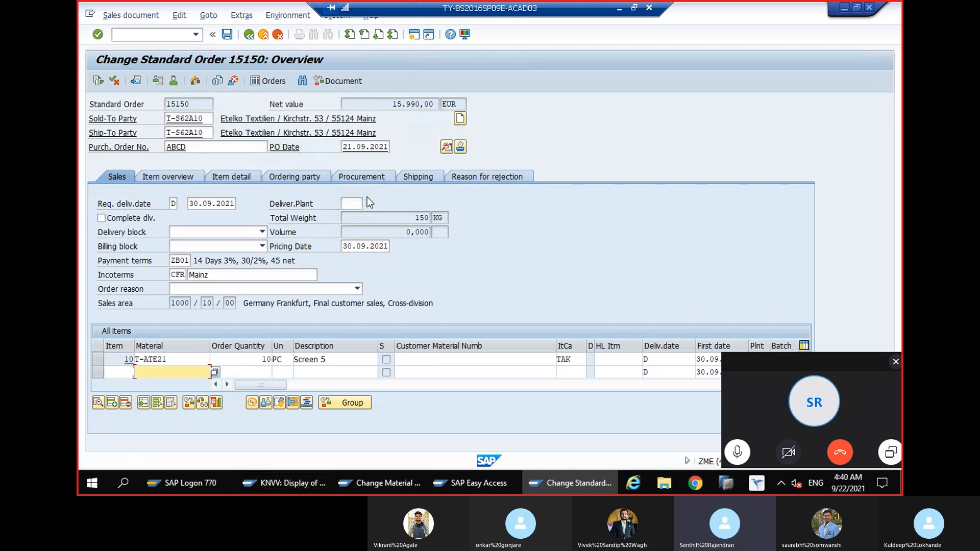
# Delete the T-ATE21 item from the sales order and confirm the deletion
pyautogui.click(97, 359)
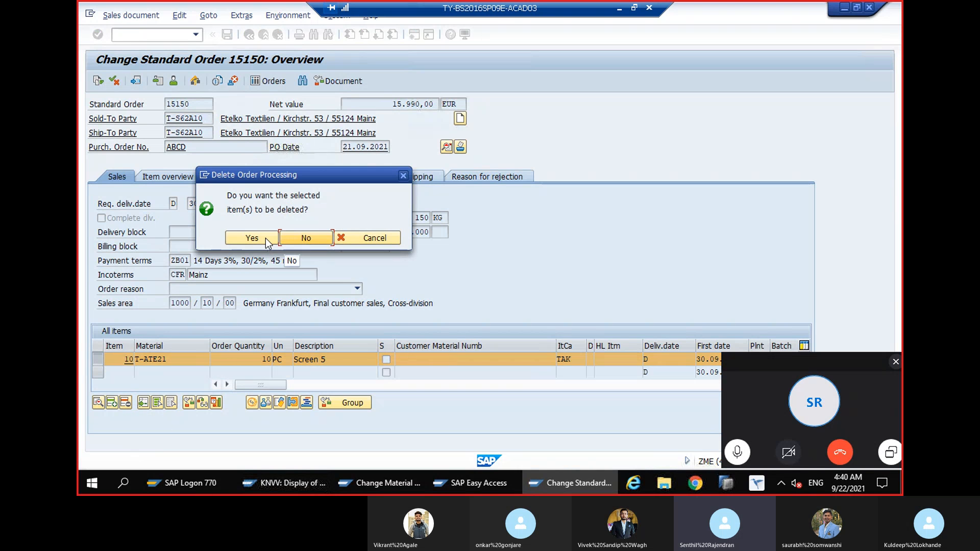
pyautogui.press('Return')
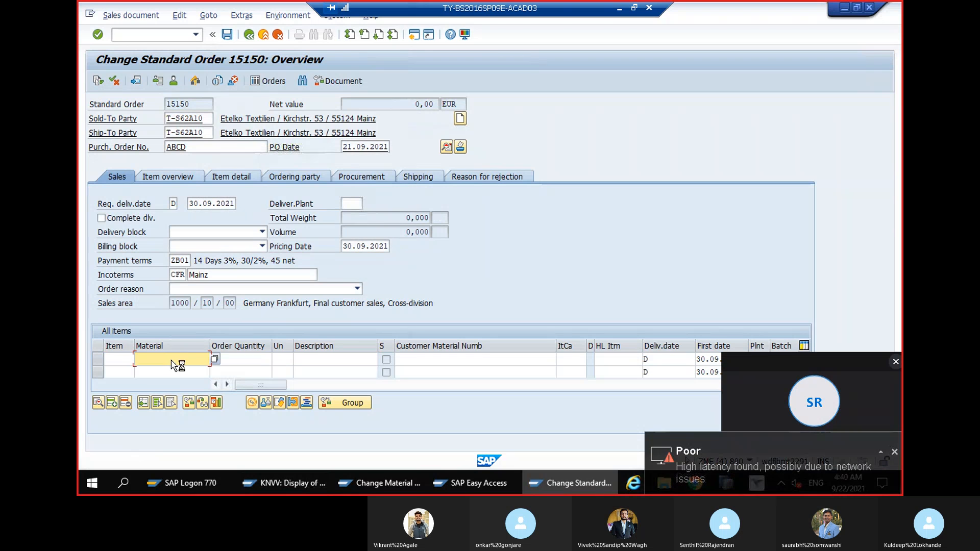
# Try to enter material T-FS121 as a new item in the sales order
pyautogui.press('capslock')
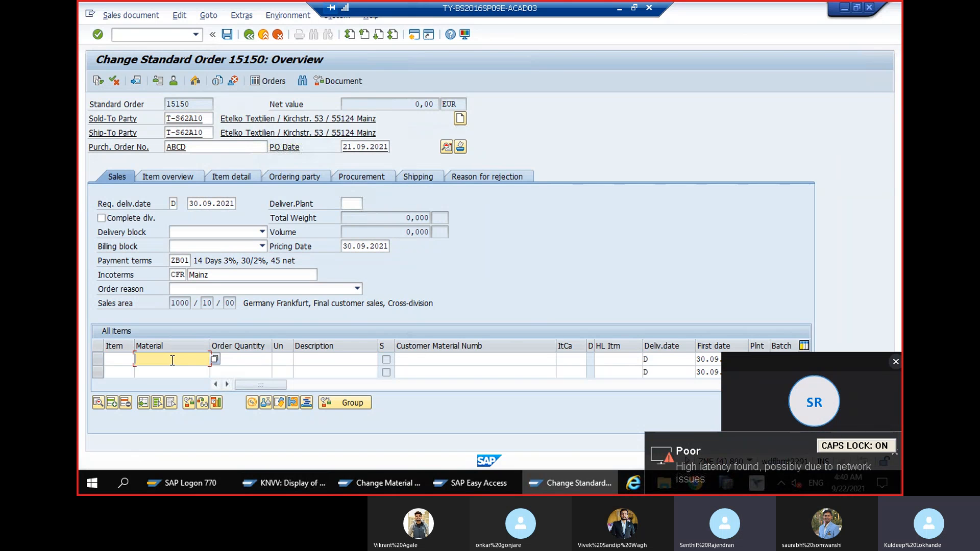
pyautogui.write('T-FS')
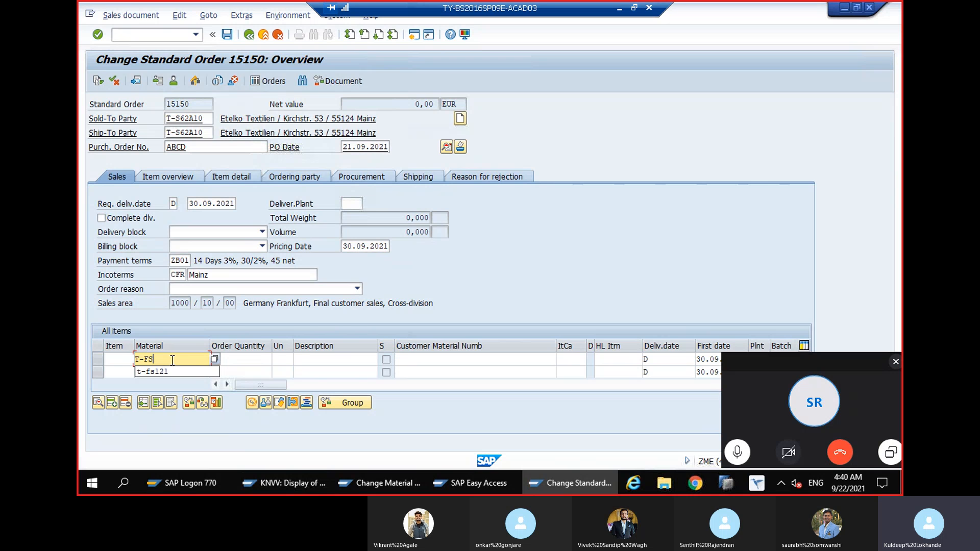
pyautogui.write('121')
pyautogui.press('Return')
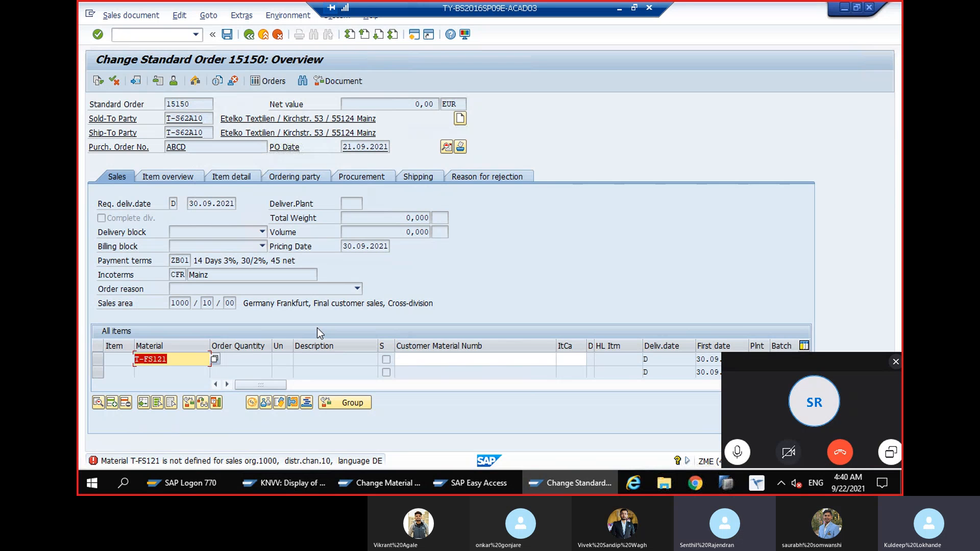
pyautogui.click(243, 220)
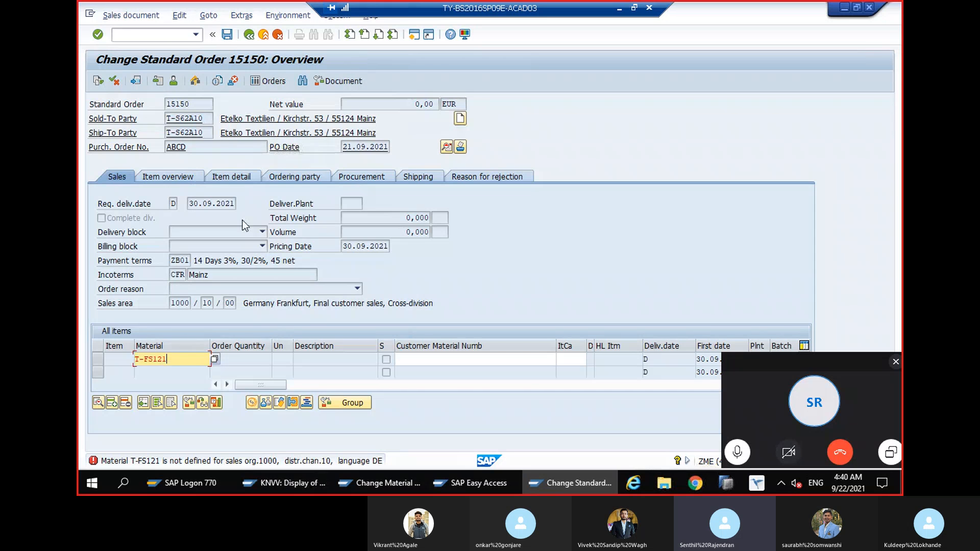
# Leave the order for transaction MM01 and bring up the view selection for material T-FS121 as a mechanical engineering finished product
pyautogui.click(156, 35)
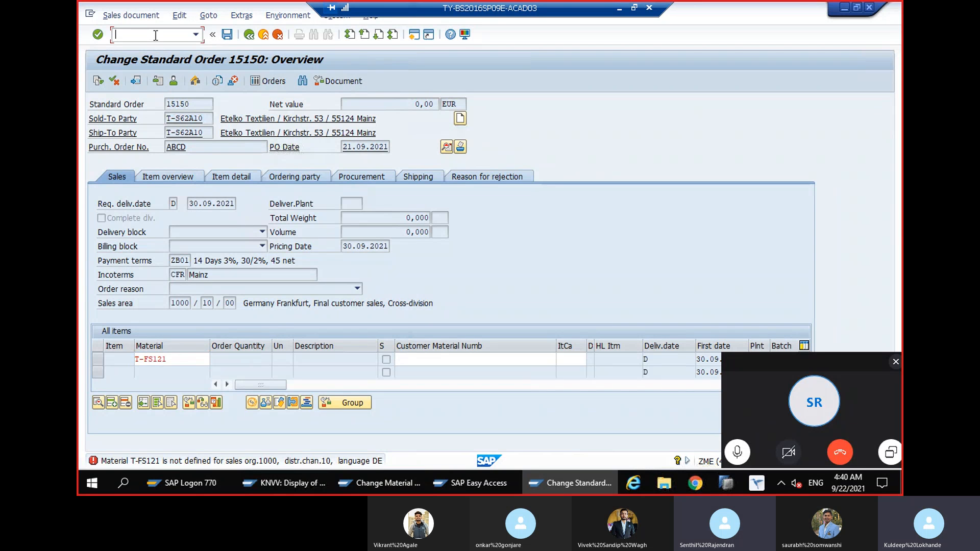
pyautogui.write('/NMM01')
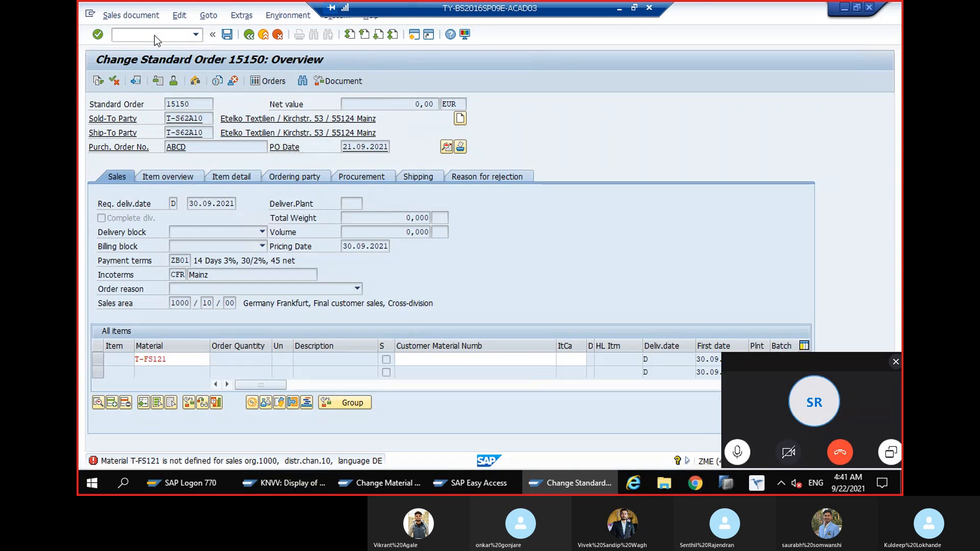
pyautogui.press('Return')
pyautogui.press('Tab')
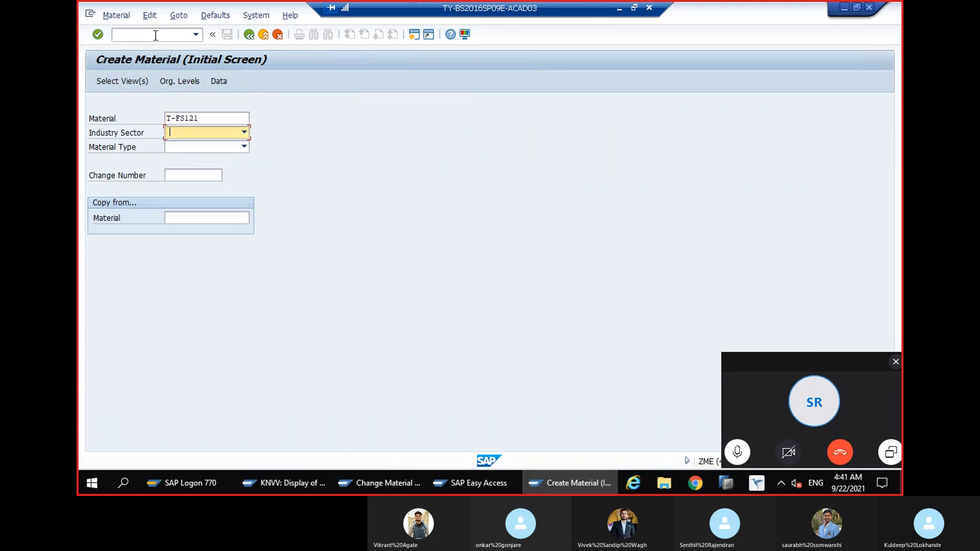
pyautogui.press('Return')
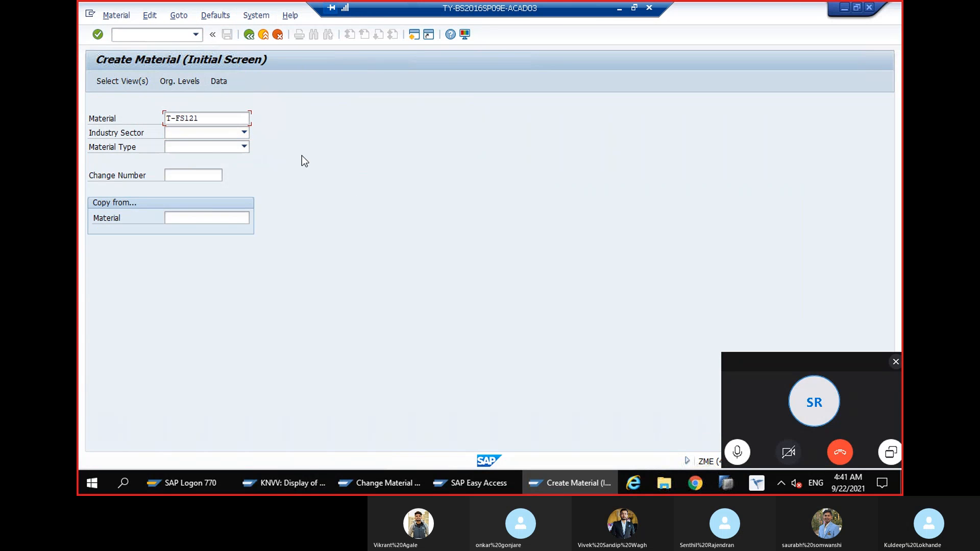
pyautogui.press('Return')
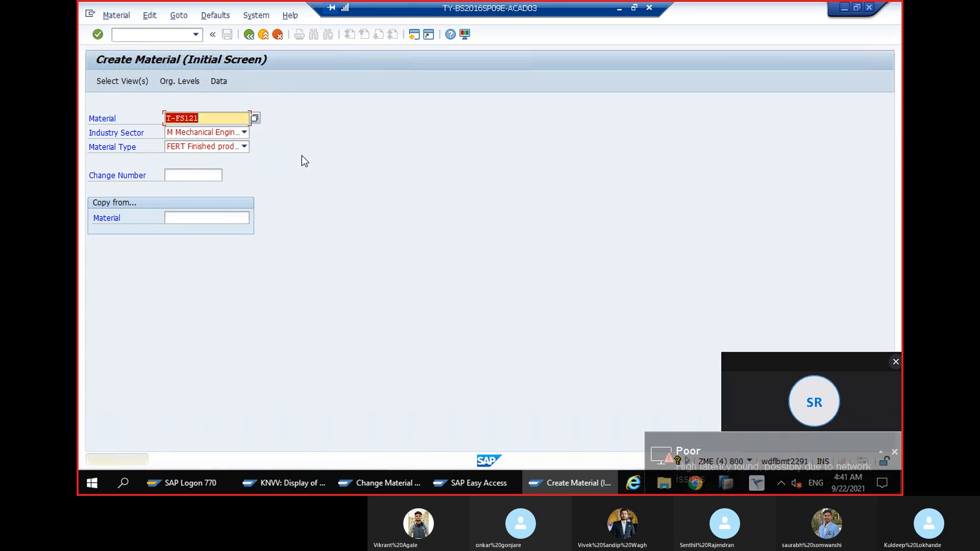
pyautogui.press('Return')
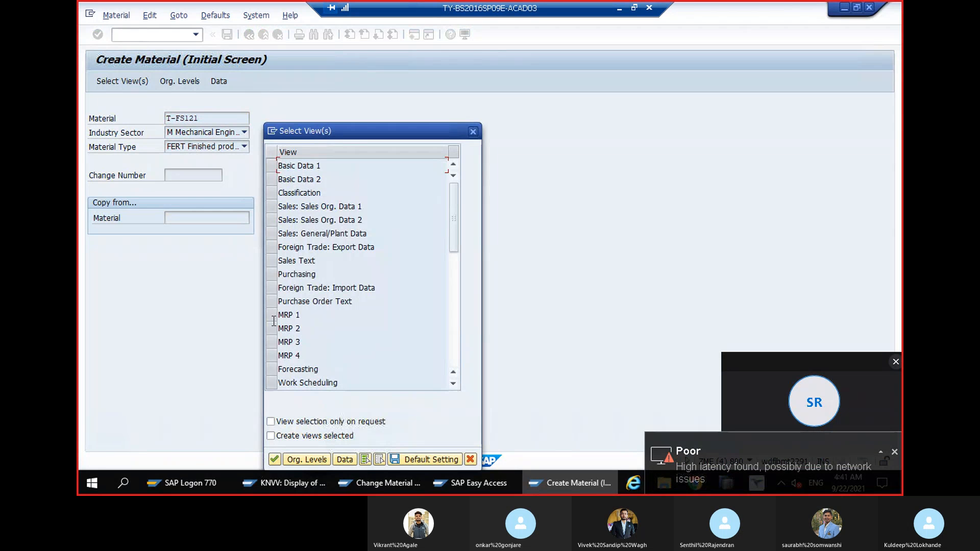
# Try the Basic Data 1 view, then reopen the view selection for T-FS121 and continue with all views selected
pyautogui.click(270, 166)
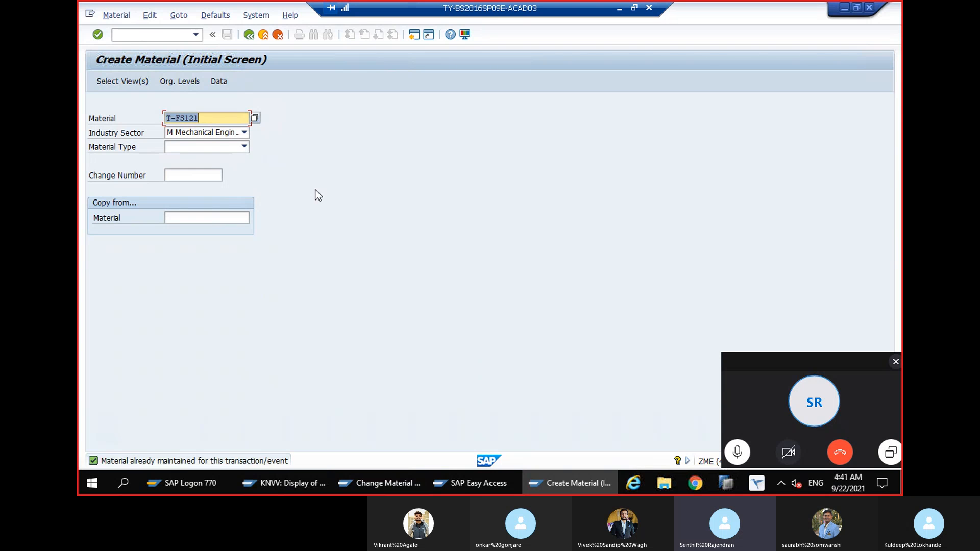
pyautogui.press('Return')
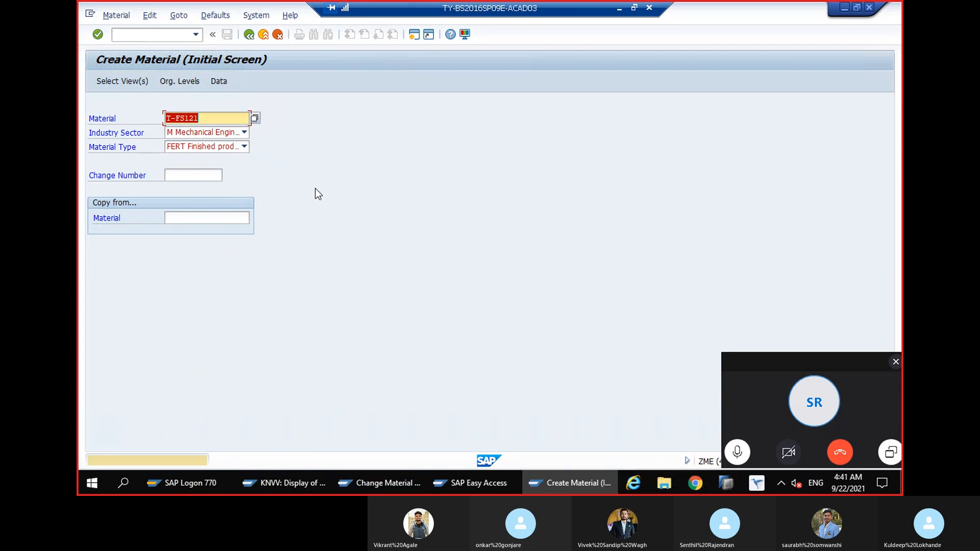
pyautogui.press('Return')
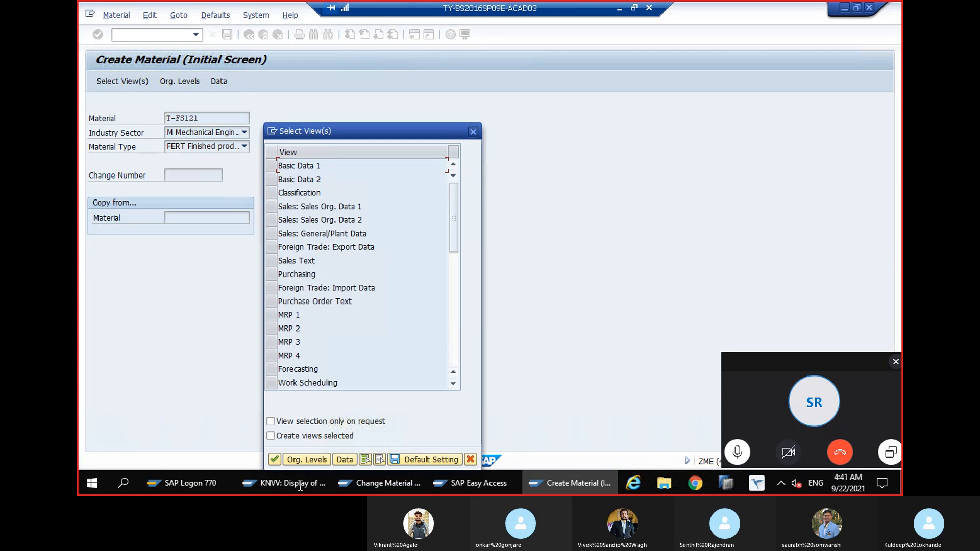
pyautogui.click(365, 460)
pyautogui.click(275, 461)
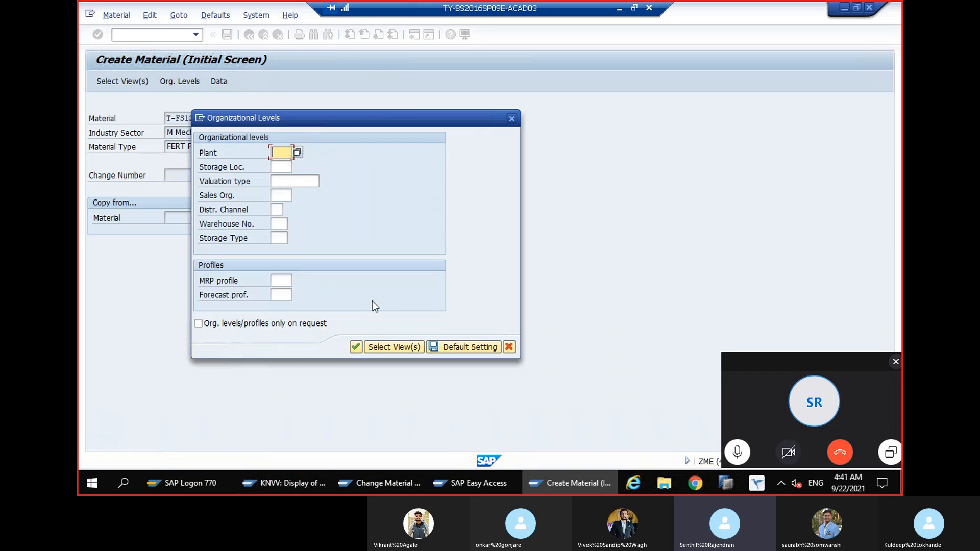
# Set the organizational levels to plant 1200, sales organization 1000 and distribution channel 12, and continue
pyautogui.write('1000')
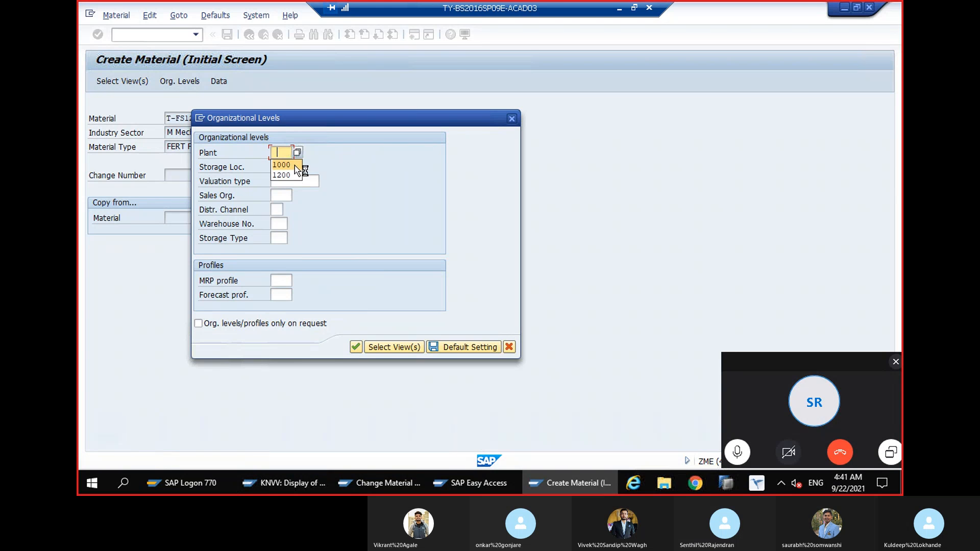
pyautogui.press('Tab')
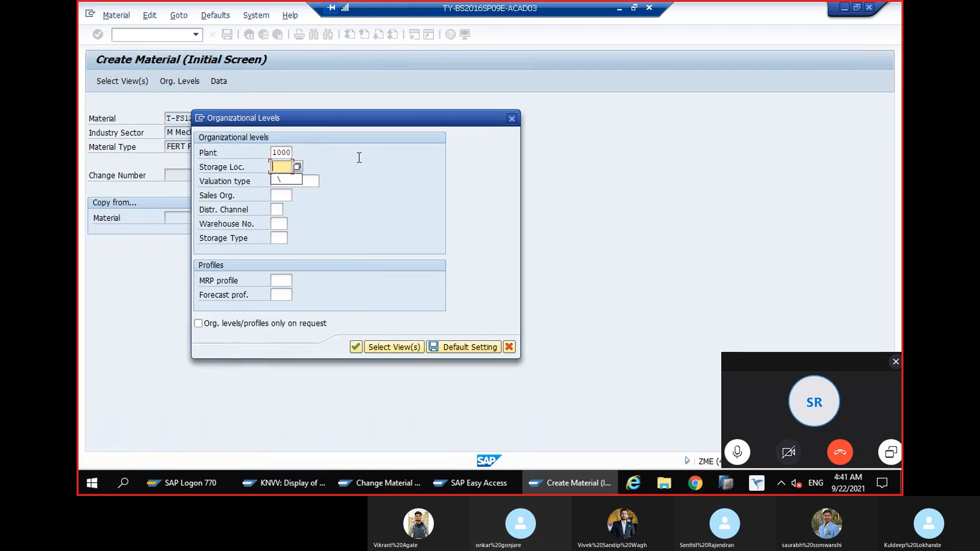
pyautogui.click(276, 195)
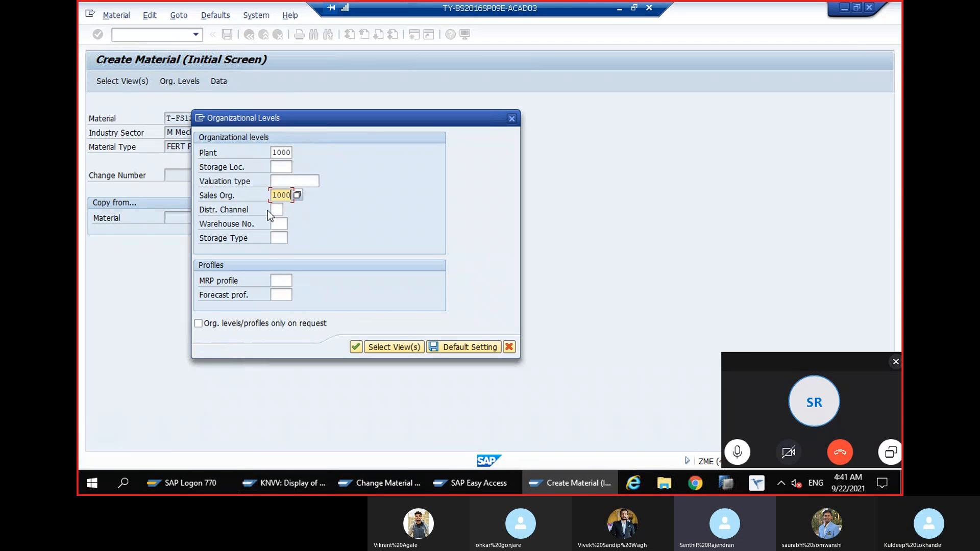
pyautogui.click(275, 210)
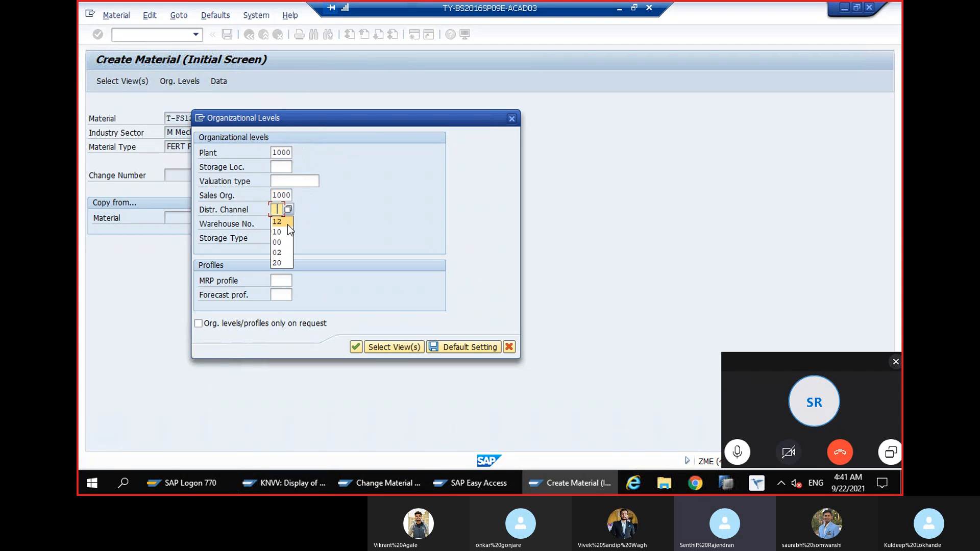
pyautogui.click(287, 220)
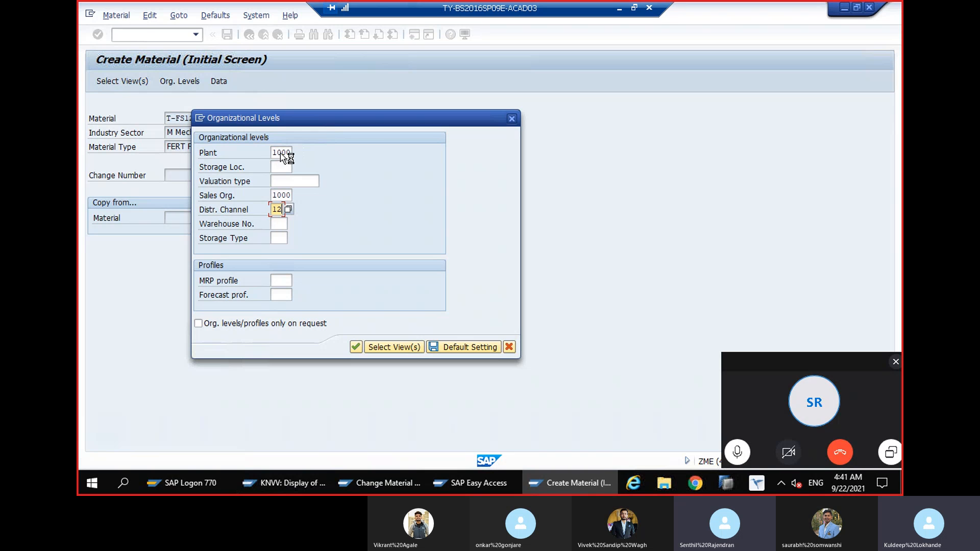
pyautogui.click(281, 153)
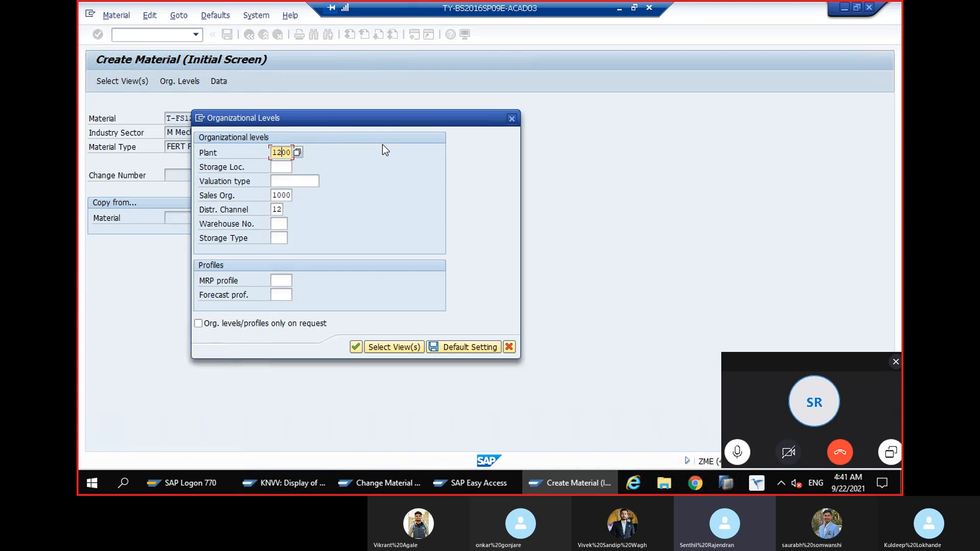
pyautogui.write('2')
pyautogui.press('Return')
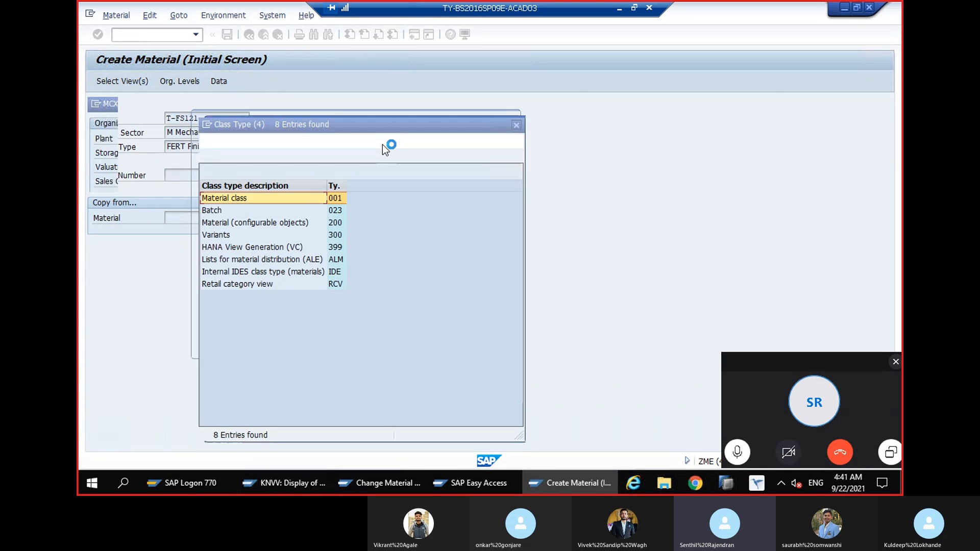
# Choose the Material class type, leave the classification empty and go through the sales organization views to Sales: General/Plant
pyautogui.doubleClick(320, 213)
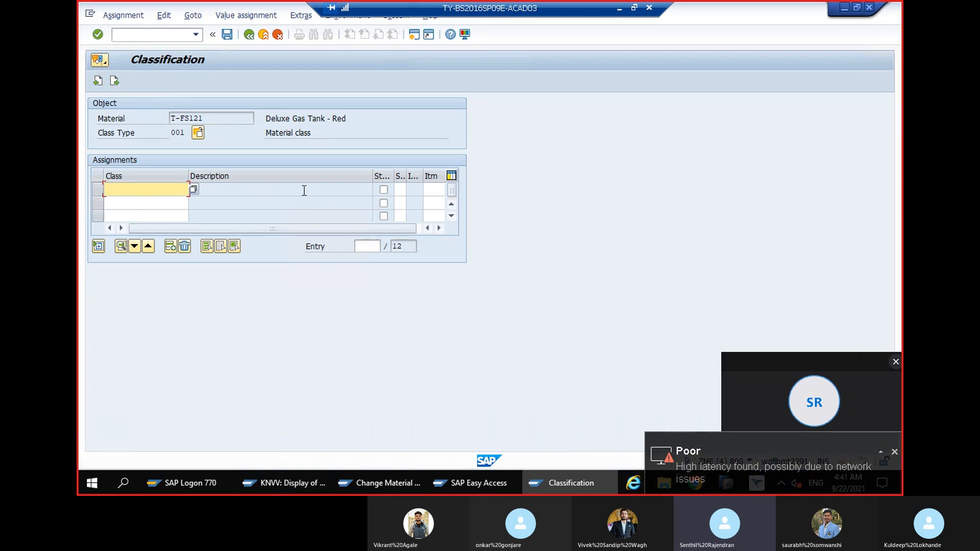
pyautogui.click(113, 84)
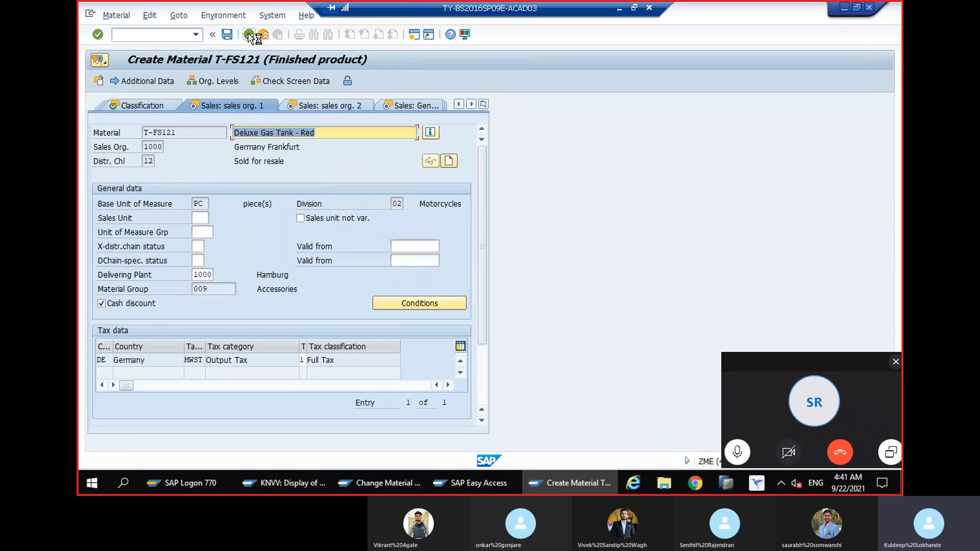
pyautogui.click(262, 267)
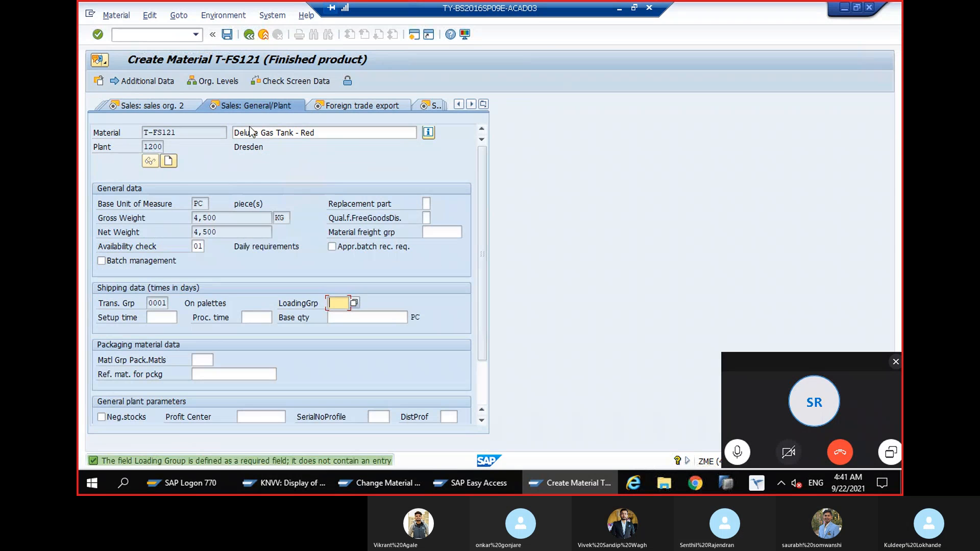
# Exit the creation of material T-FS121 without saving its data
pyautogui.click(250, 44)
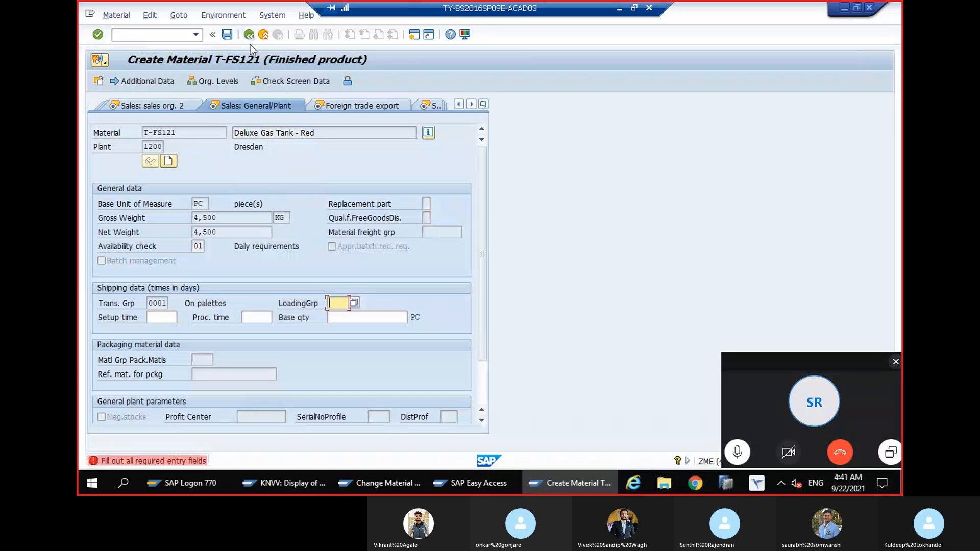
pyautogui.click(293, 104)
pyautogui.click(262, 35)
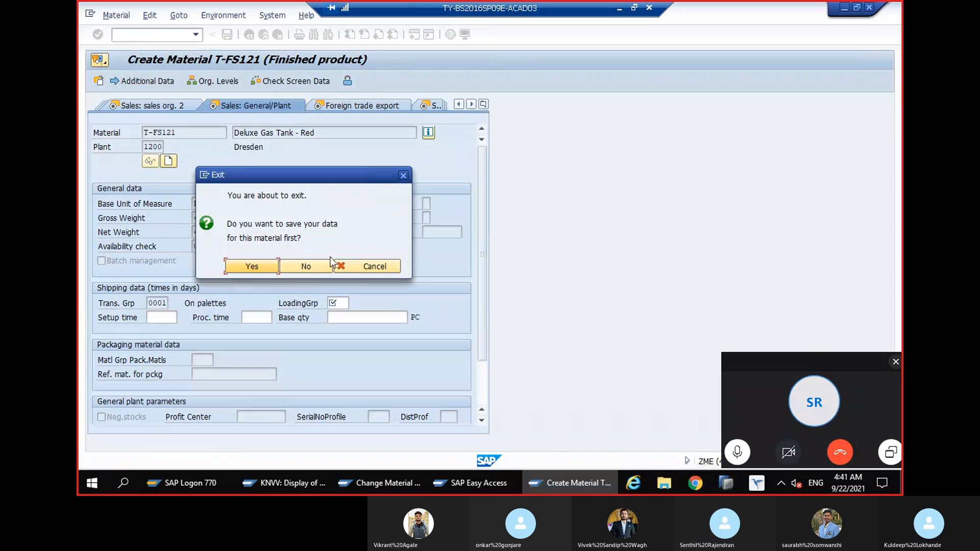
pyautogui.click(317, 264)
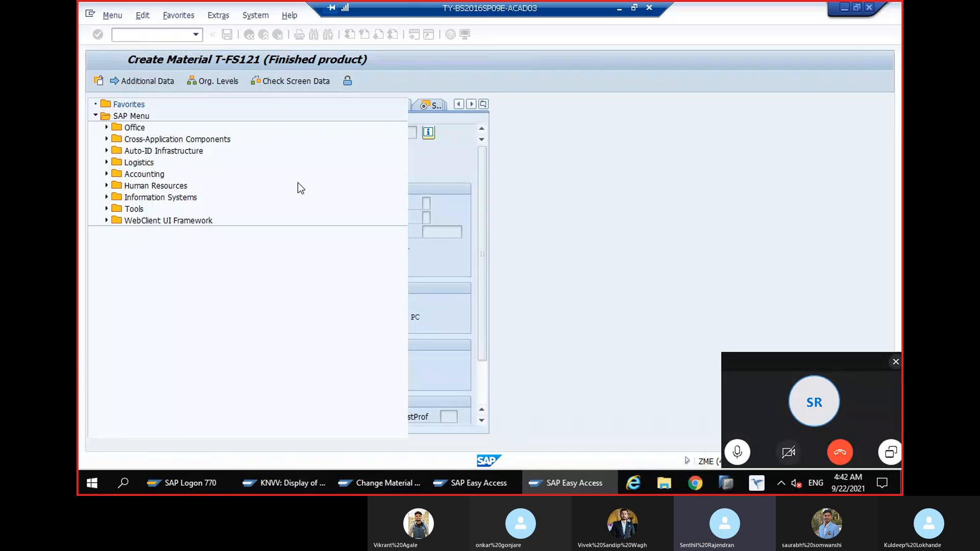
# Open transaction MM01 again, check T-FS121 to fill in the industry sector and material type, and clear the material number
pyautogui.write('MM0')
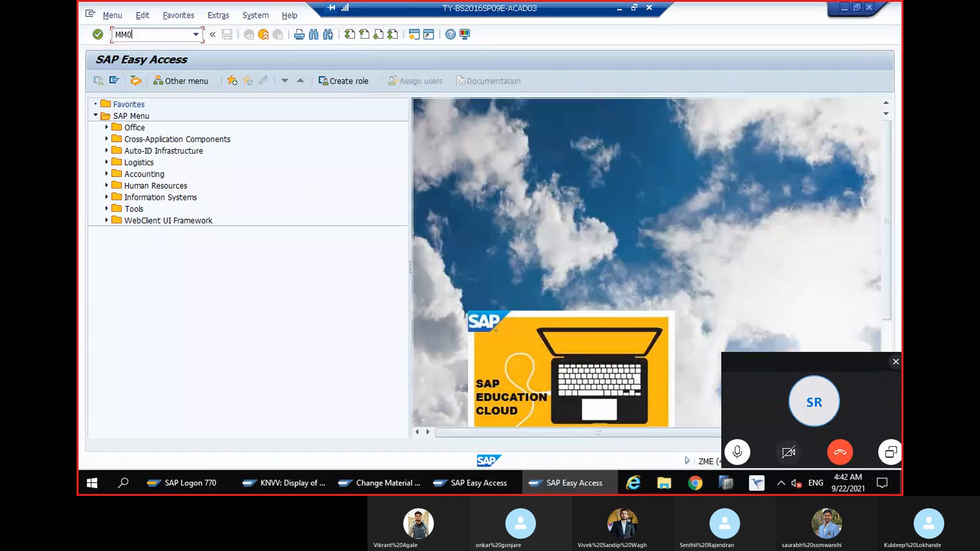
pyautogui.write('1')
pyautogui.press('Return')
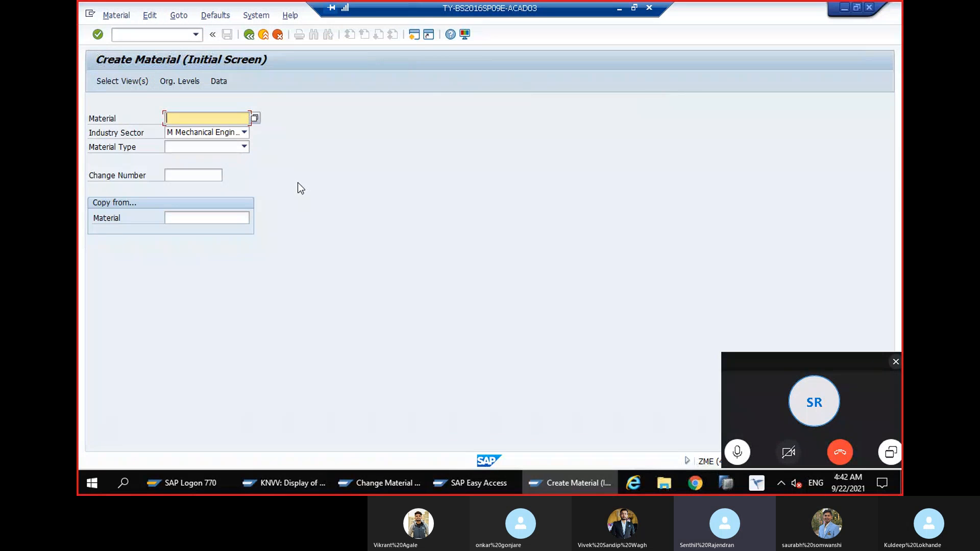
pyautogui.press('Down')
pyautogui.press('Return')
pyautogui.press('Return')
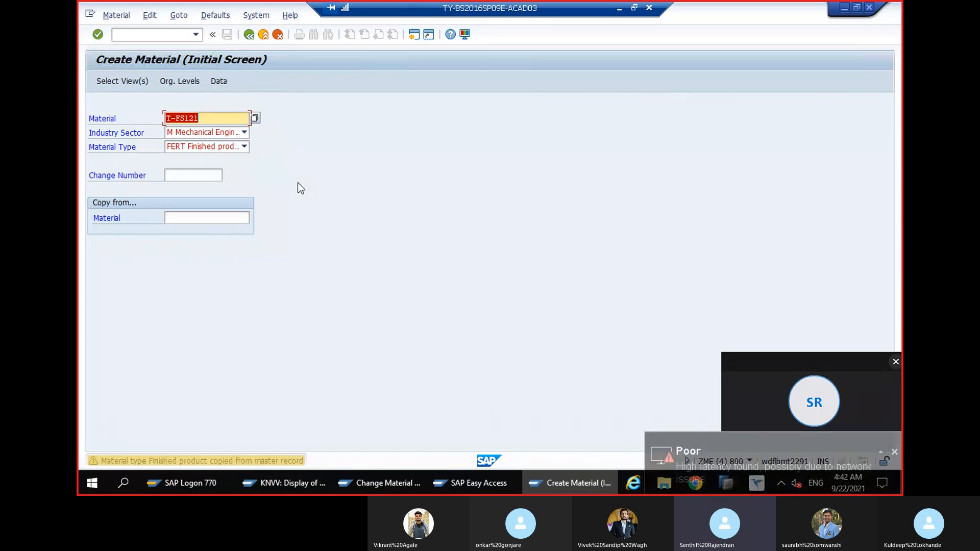
pyautogui.press('BackSpace')
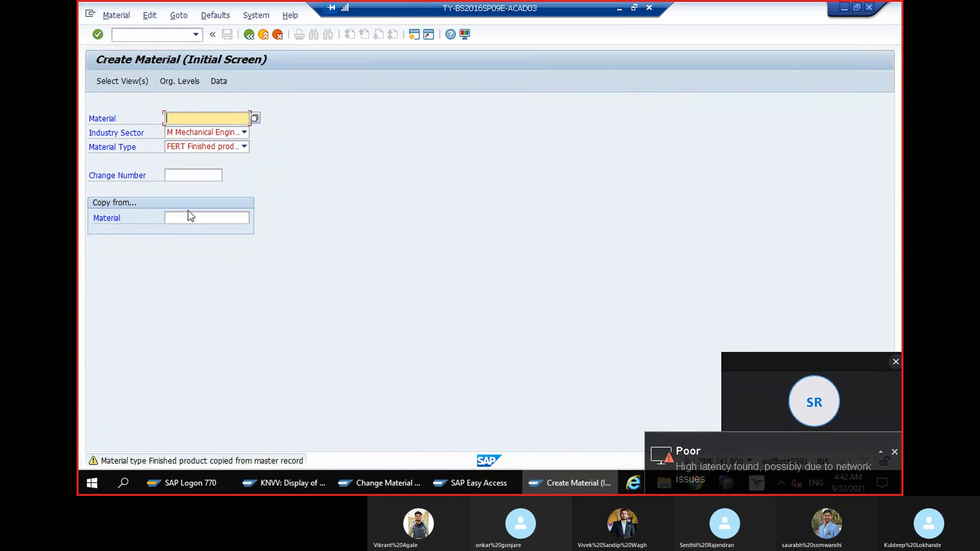
# Use T-FS121 as the copy-from material and select all views for the new material
pyautogui.click(192, 221)
pyautogui.write('T-FS121')
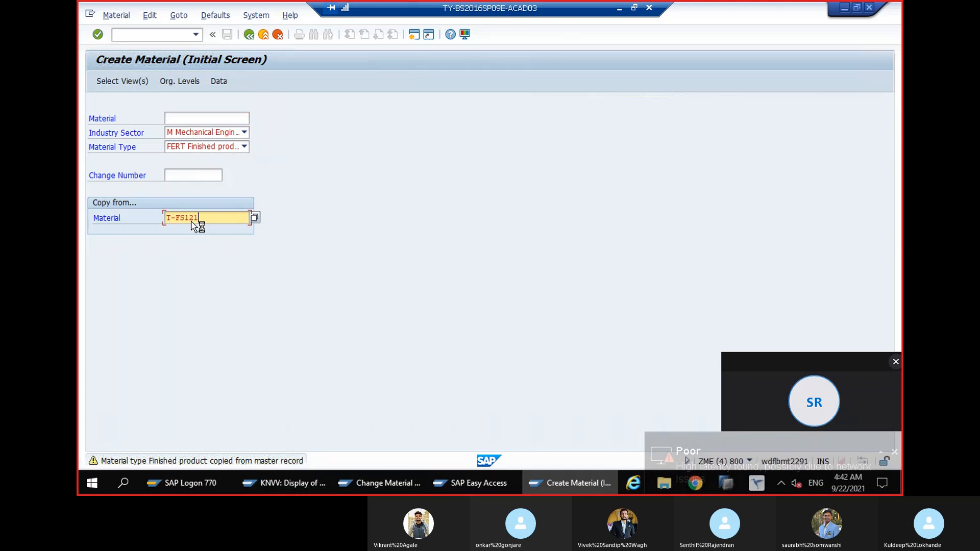
pyautogui.press('Return')
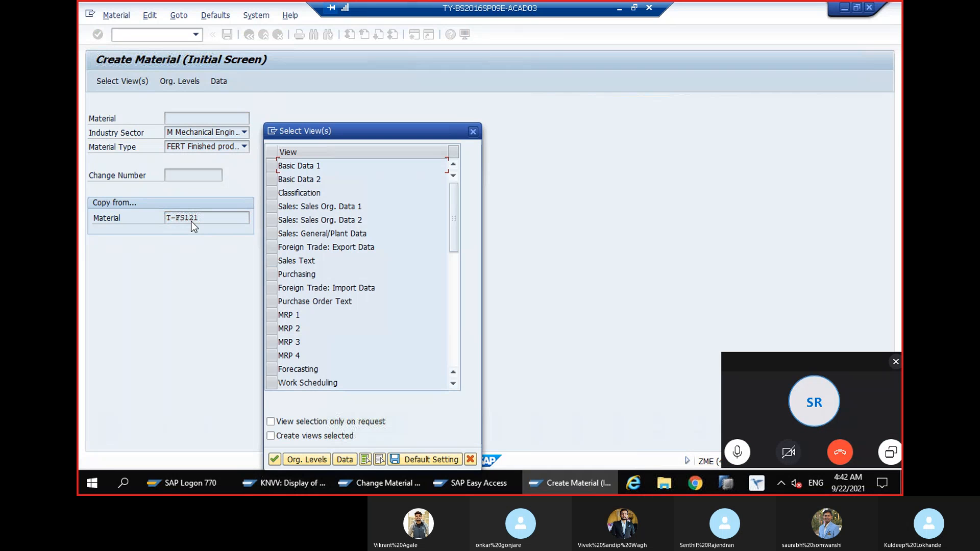
pyautogui.click(365, 460)
pyautogui.press('Return')
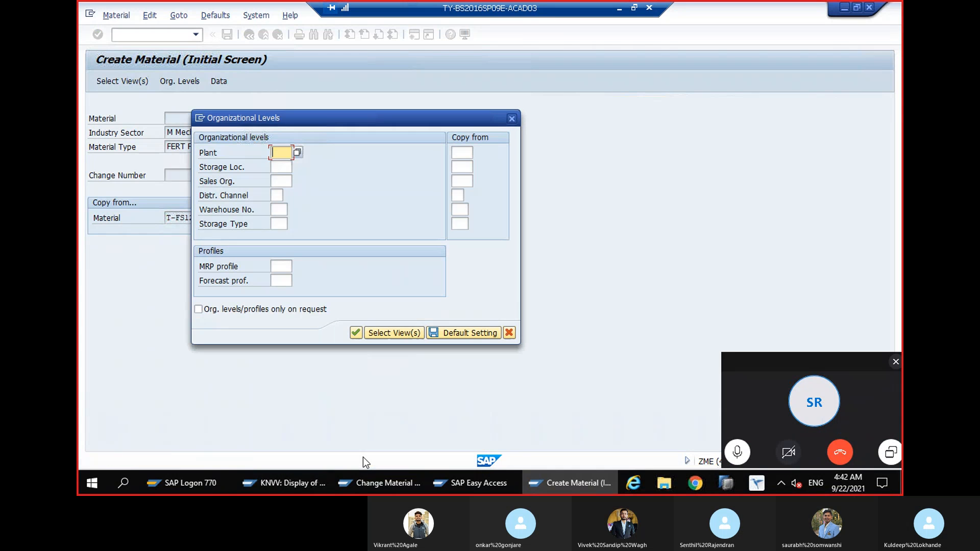
# Set the organizational levels to plant 1000, sales organization 1000 and distribution channel 10, and continue
pyautogui.click(287, 152)
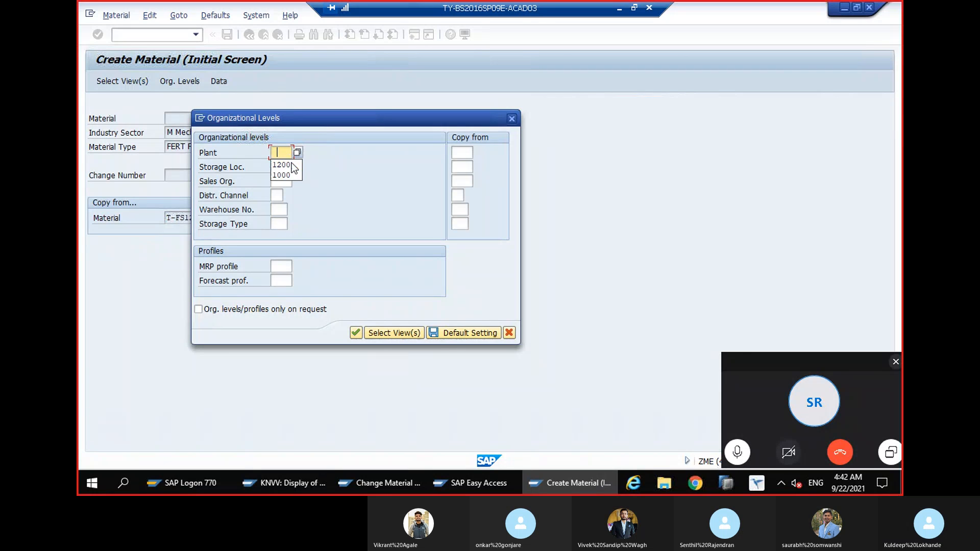
pyautogui.click(290, 176)
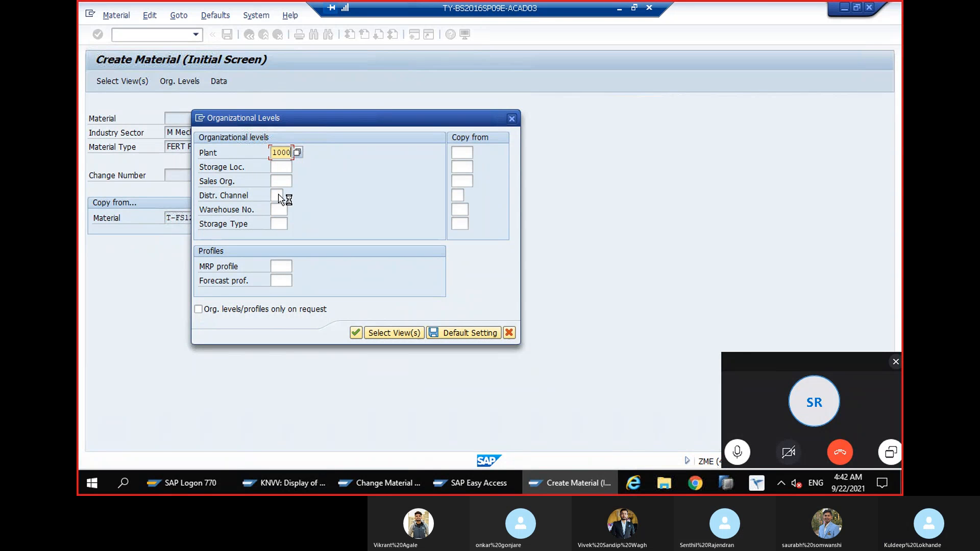
pyautogui.click(279, 195)
pyautogui.click(276, 217)
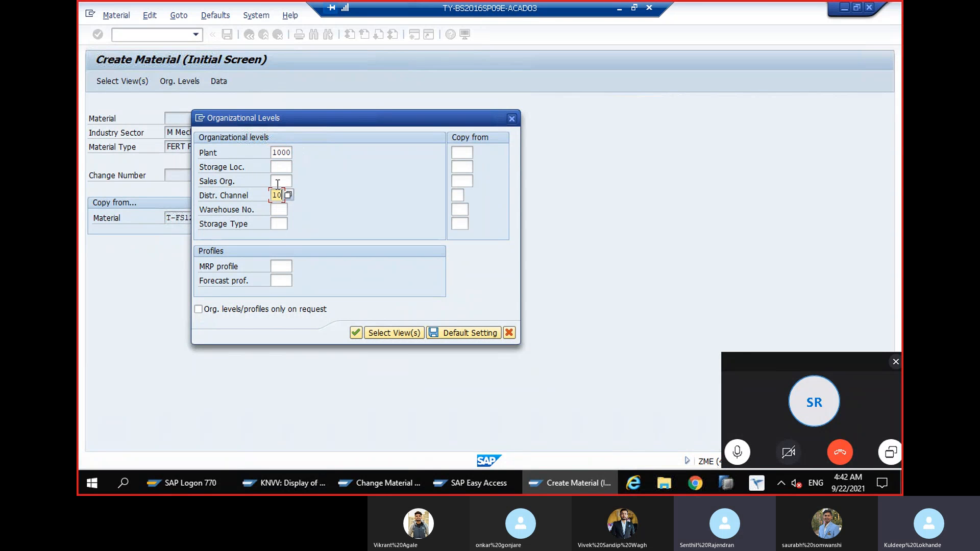
pyautogui.click(281, 180)
pyautogui.click(281, 192)
pyautogui.click(277, 153)
pyautogui.press('Return')
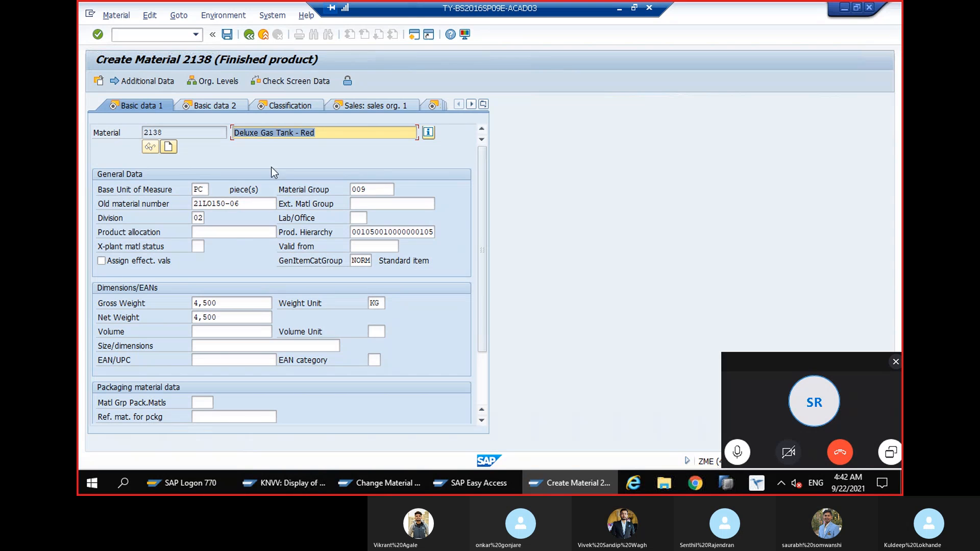
# Set the German output tax classification to 0 in sales org. 1 data and continue to the sales org. 2 view
pyautogui.click(373, 108)
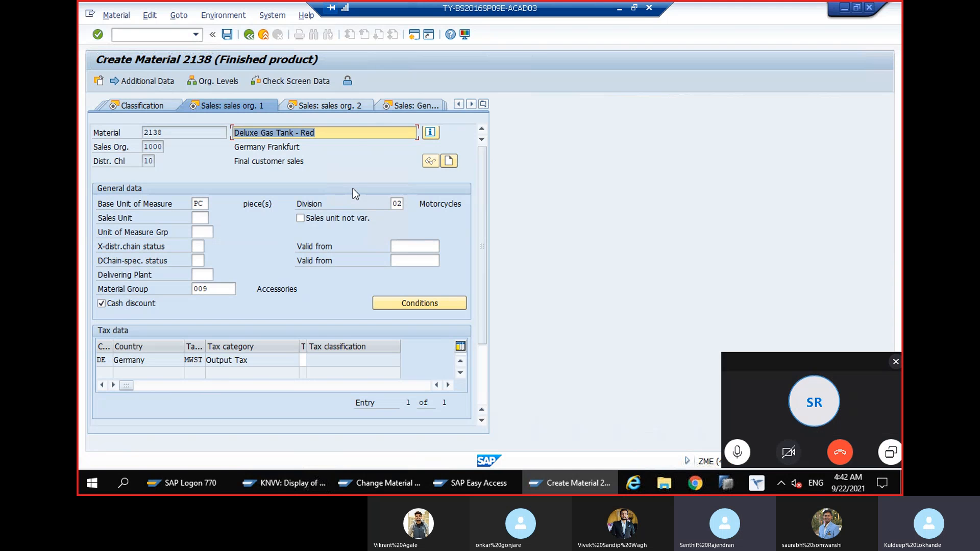
pyautogui.press('Return')
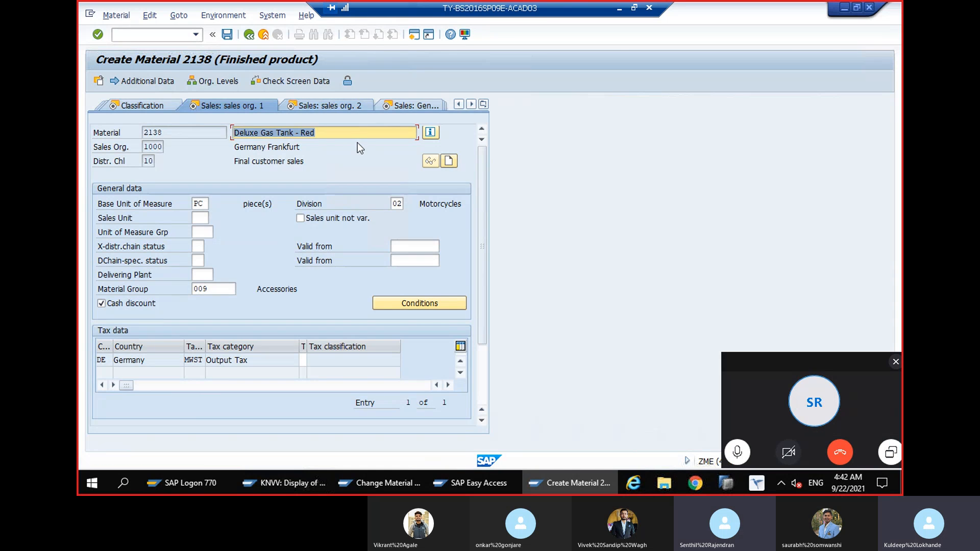
pyautogui.click(337, 106)
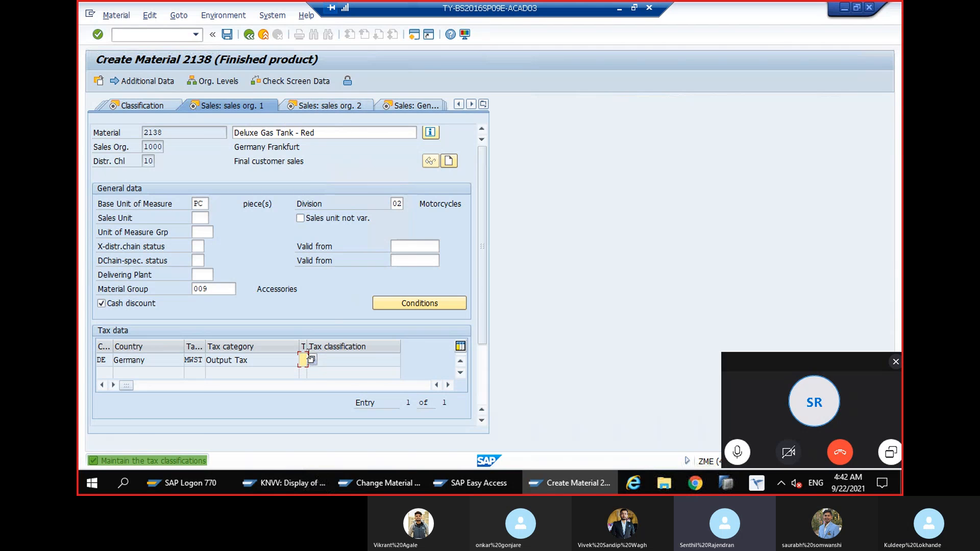
pyautogui.write('0')
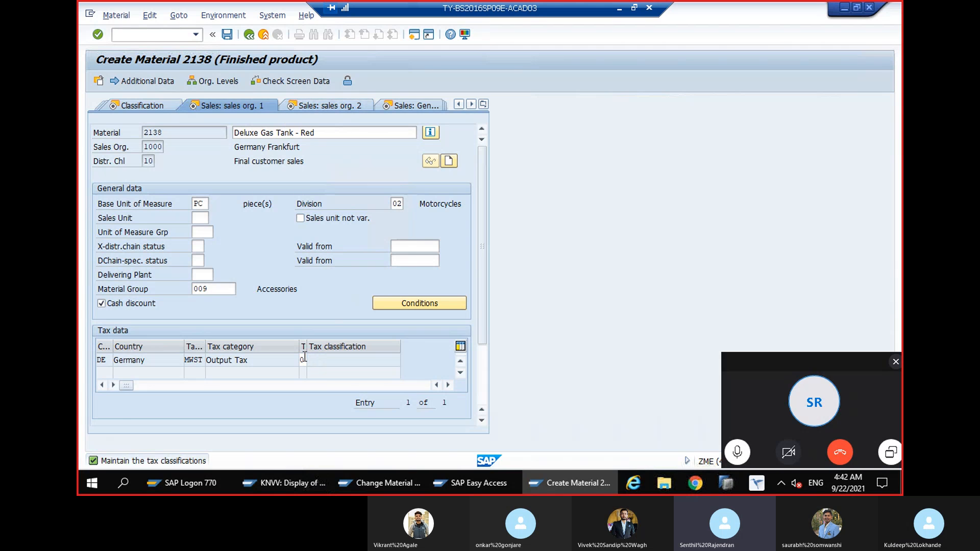
pyautogui.press('Return')
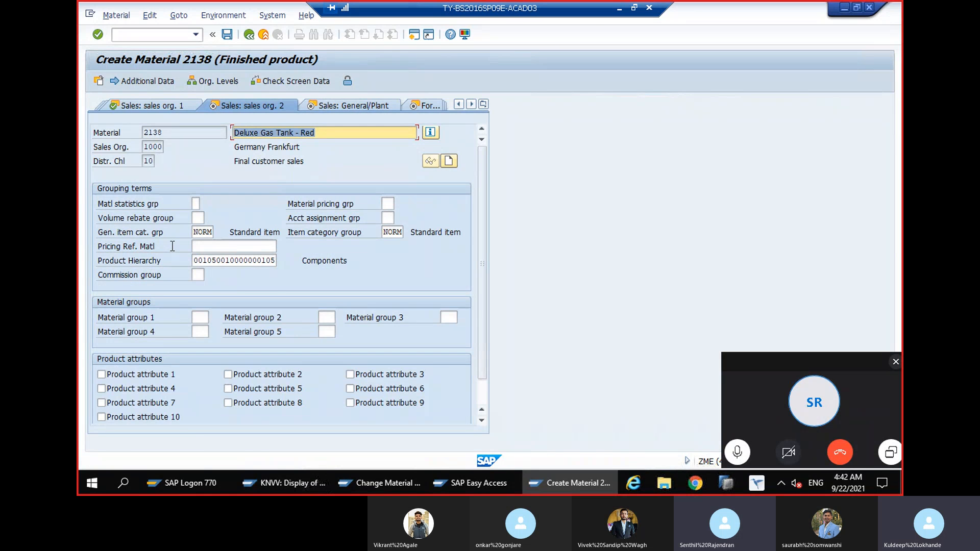
# Re-enter NORM as the general item category group and set the item category group to 0001
pyautogui.doubleClick(202, 232)
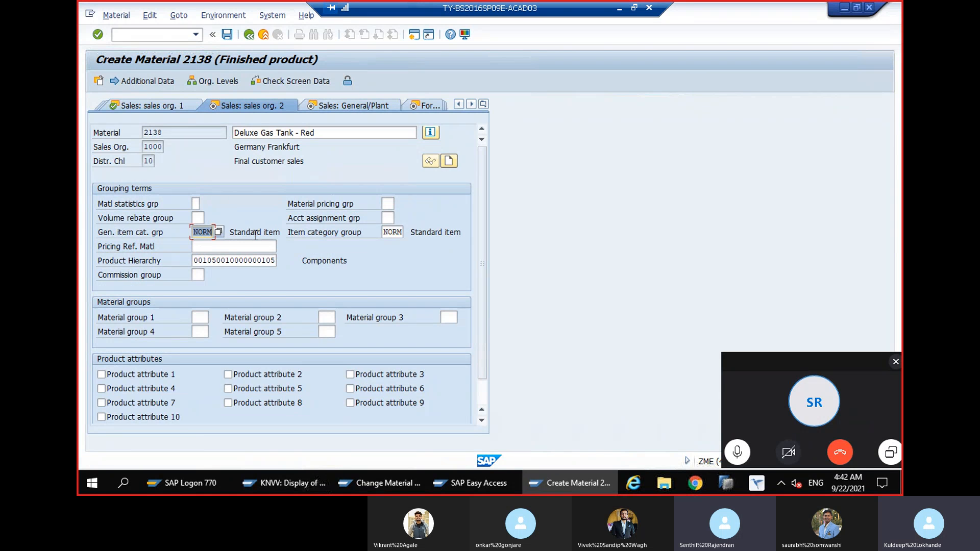
pyautogui.press('BackSpace')
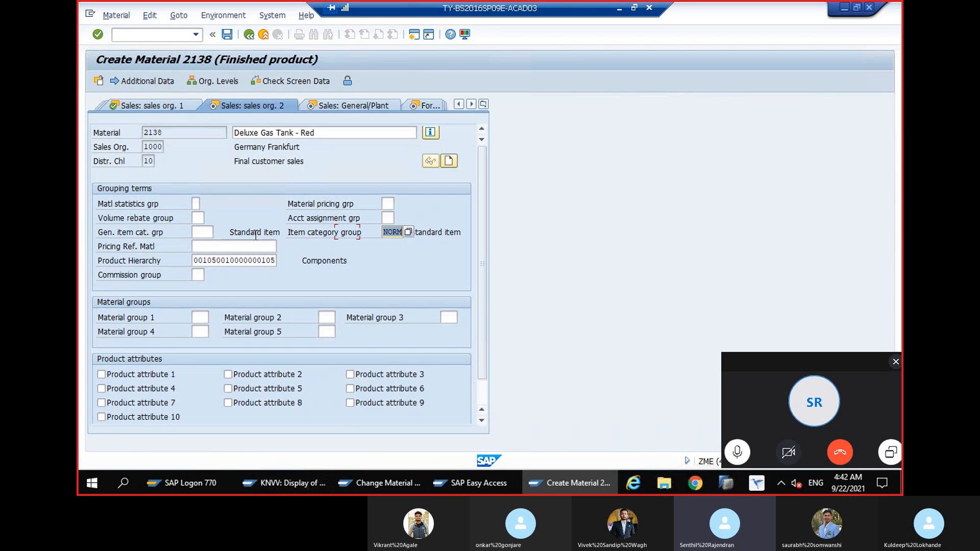
pyautogui.press('capslock')
pyautogui.write('NORM')
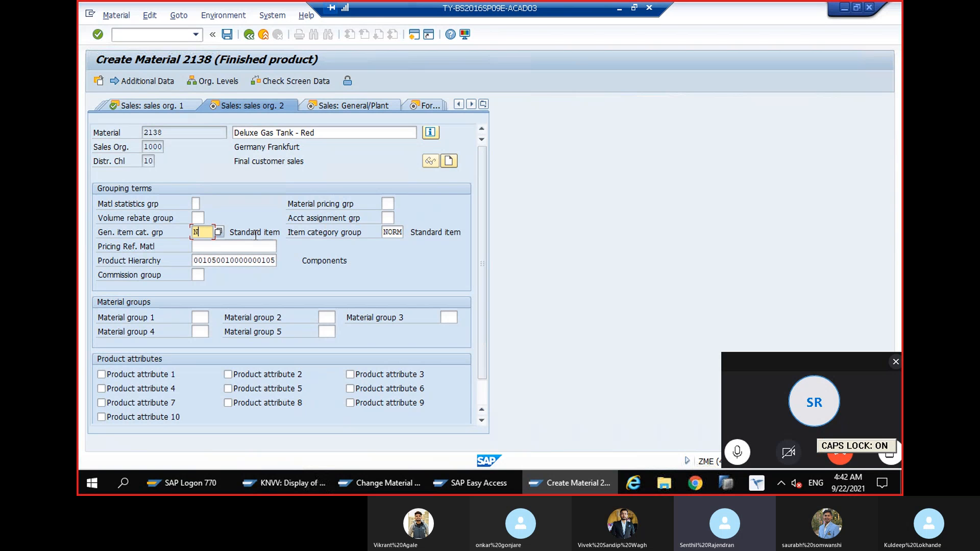
pyautogui.press('Tab')
pyautogui.press('Tab')
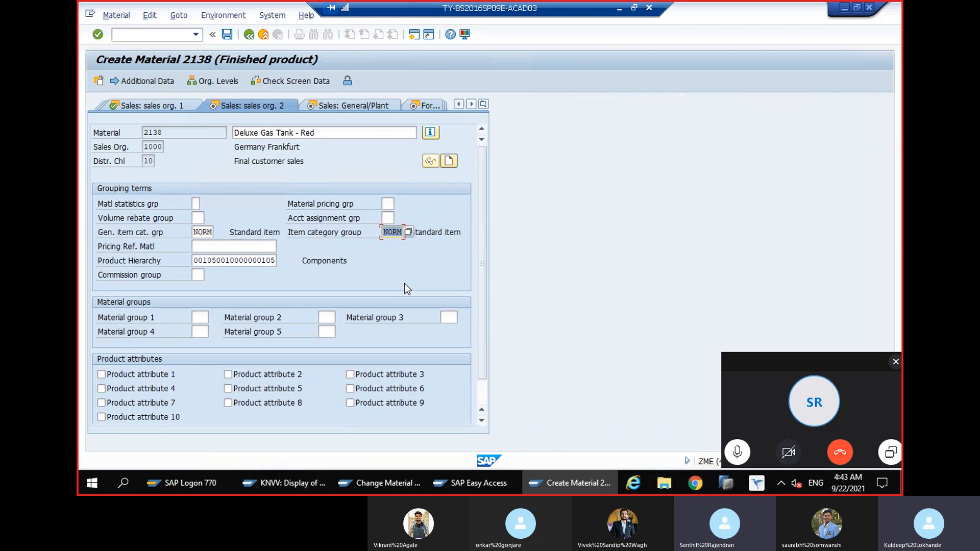
pyautogui.write('0001')
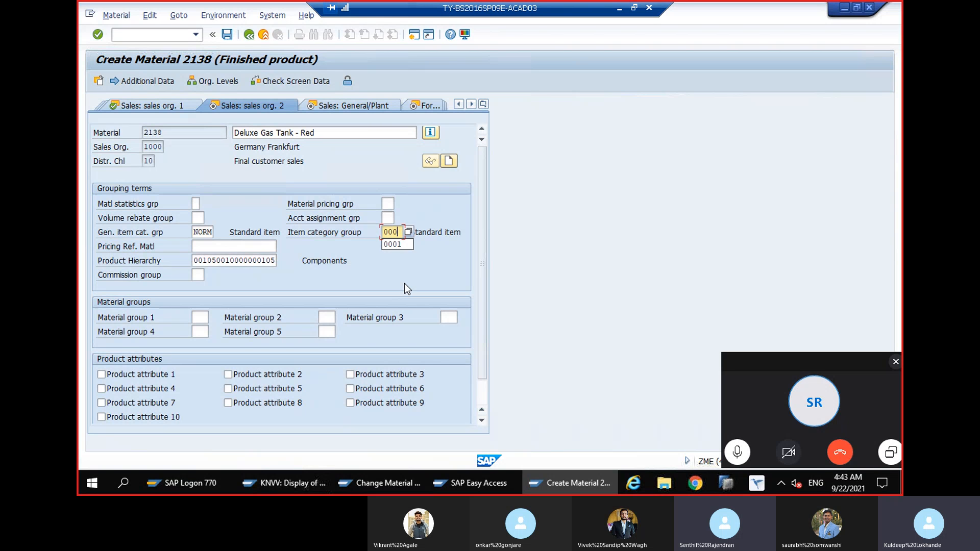
pyautogui.press('Tab')
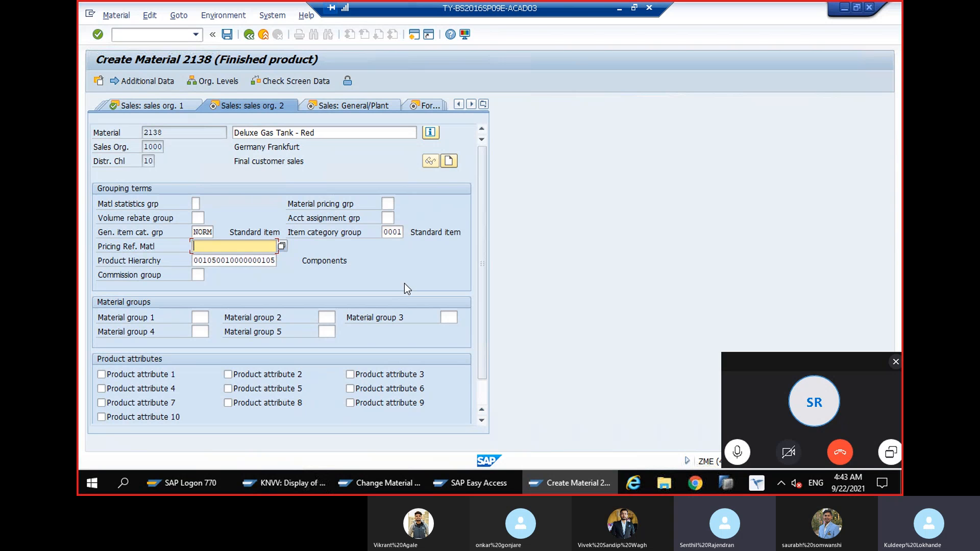
# Compare the possible entries for the general item category group with those for the item category group
pyautogui.doubleClick(203, 232)
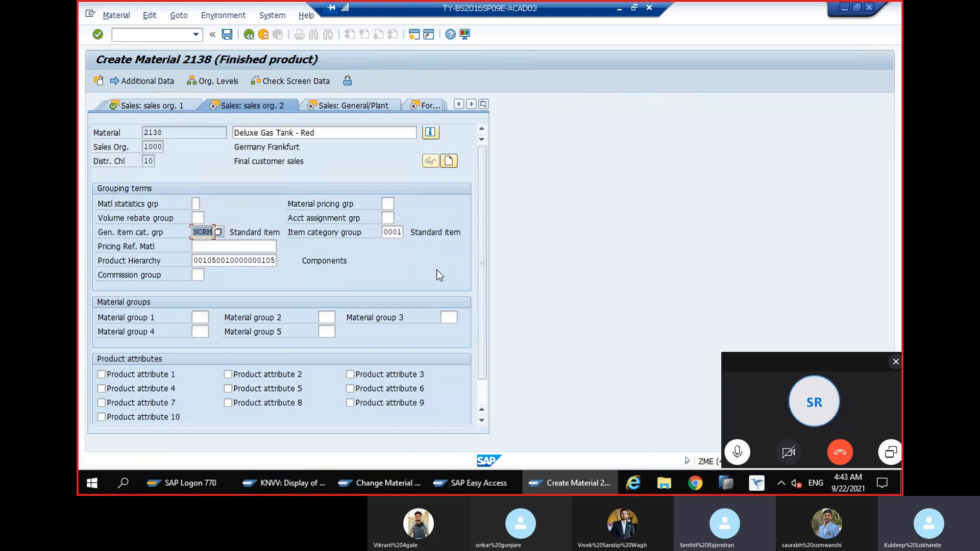
pyautogui.press('Return')
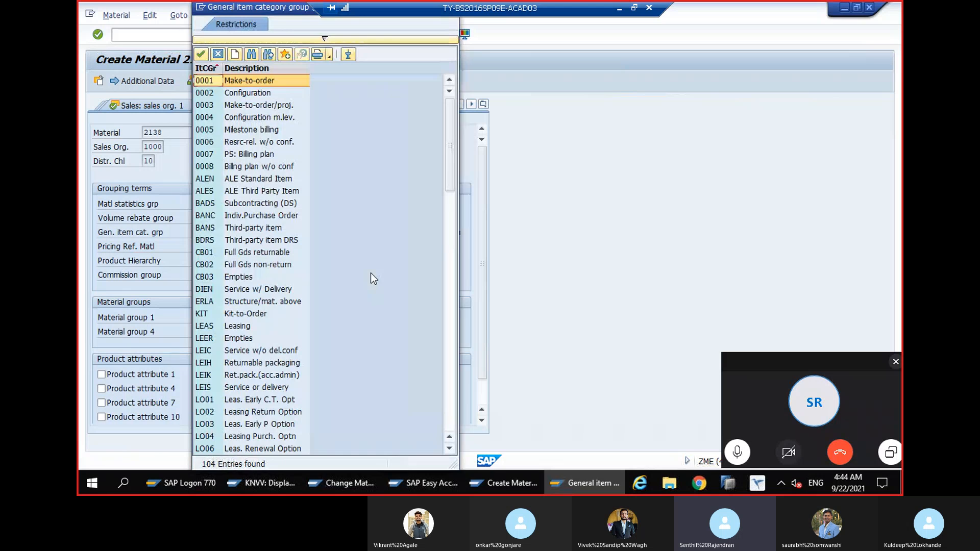
pyautogui.press('Return')
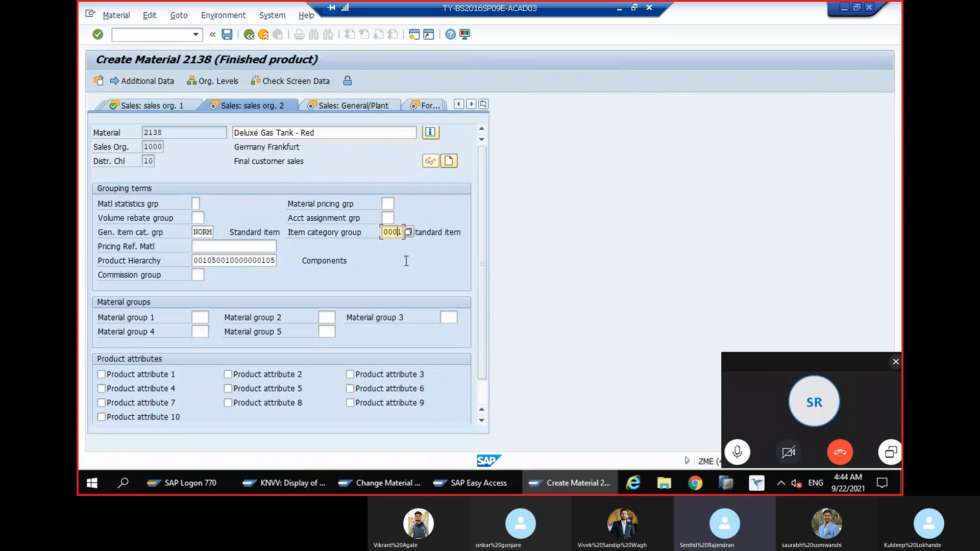
pyautogui.press('F4')
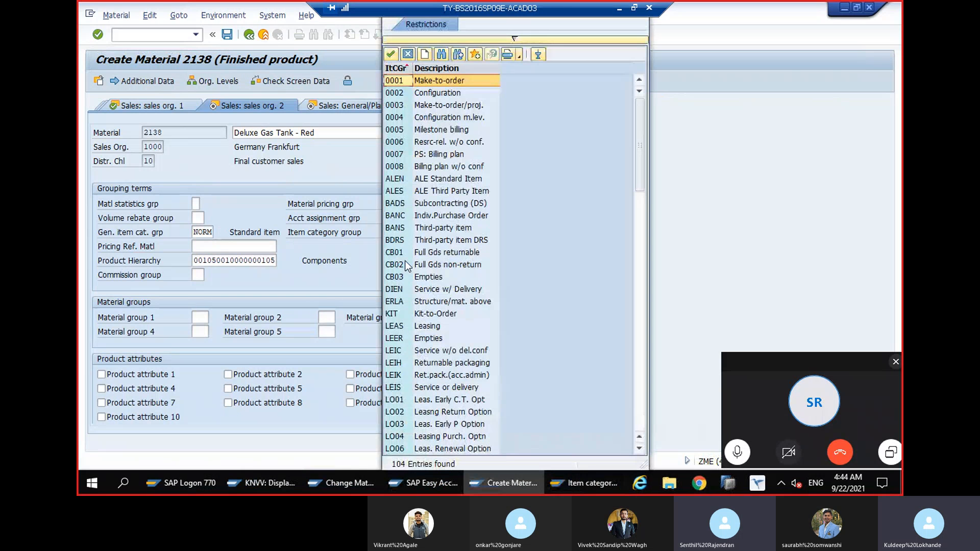
pyautogui.press('Return')
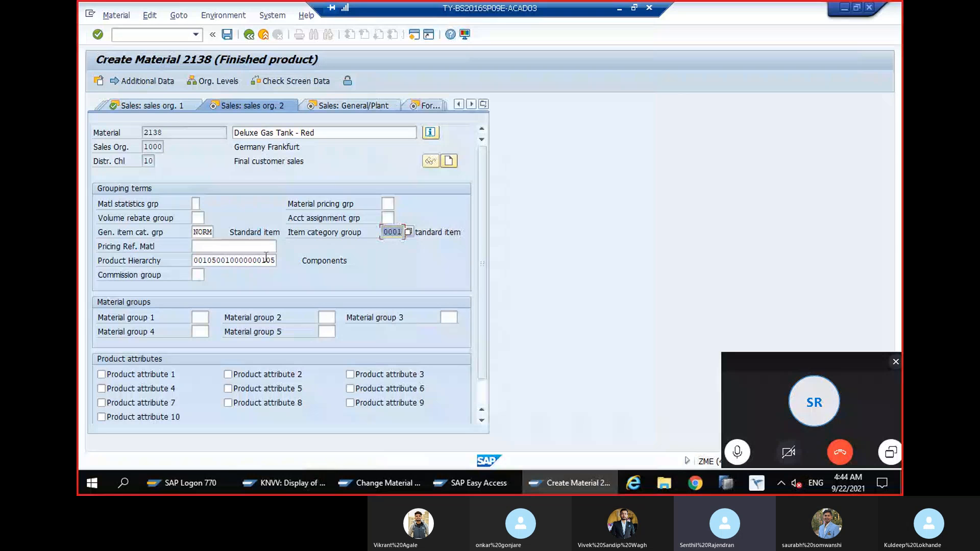
pyautogui.hotkey('shift', 'Tab')
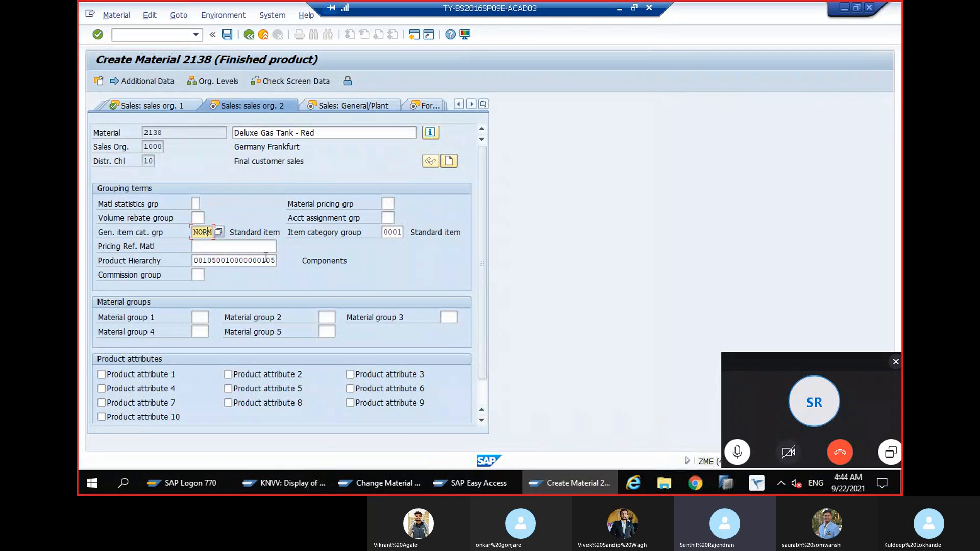
# Leave the material creation without saving and open the transaction for creating a sales order
pyautogui.click(226, 37)
pyautogui.write('/ovov4')
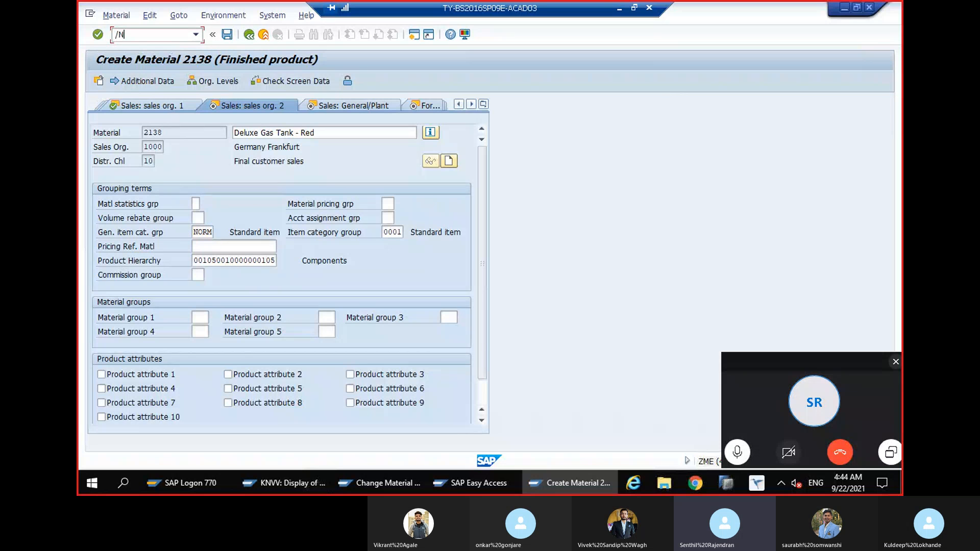
pyautogui.press('Return')
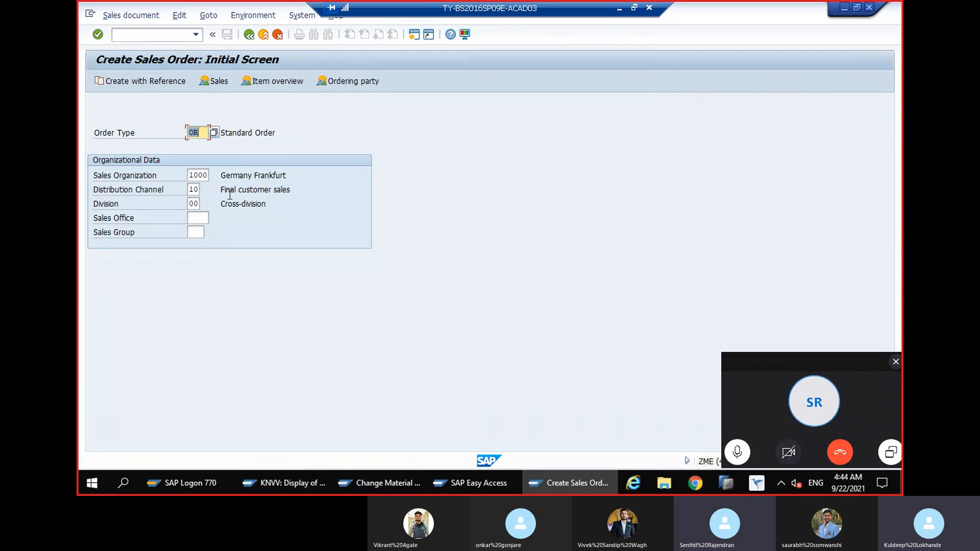
# Start a standard order of type OR for sales organization 1000, distribution channel 12 and division 00
pyautogui.click(202, 135)
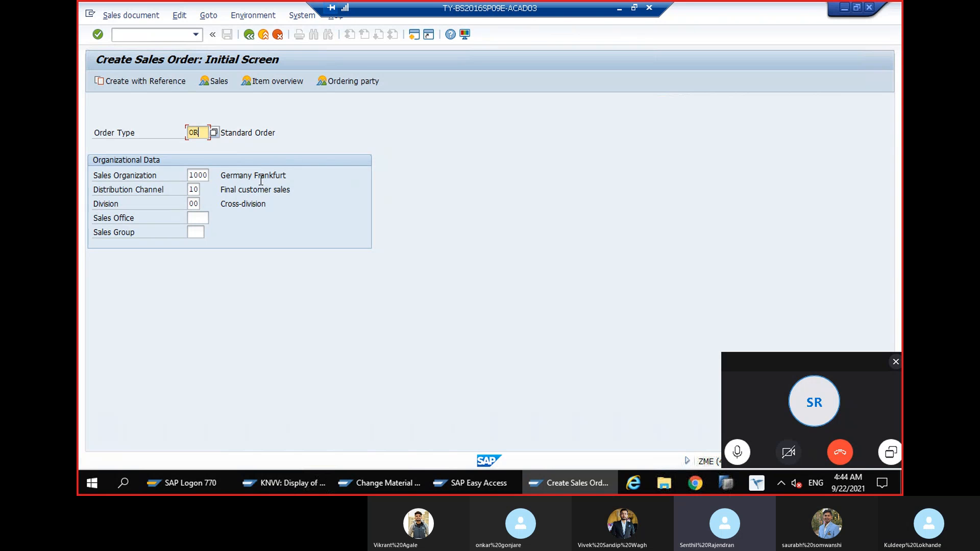
pyautogui.press('Tab')
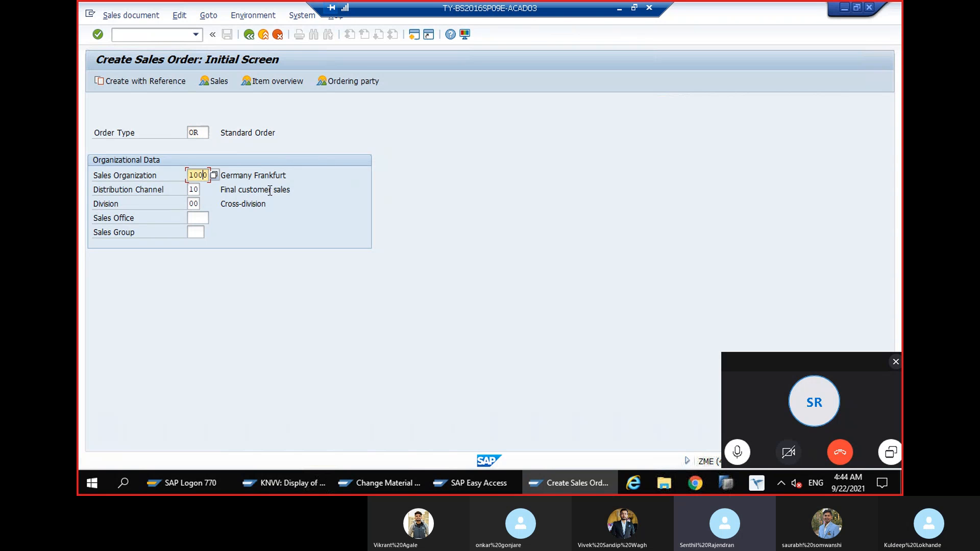
pyautogui.click(199, 192)
pyautogui.press('BackSpace')
pyautogui.write('2')
pyautogui.press('Tab')
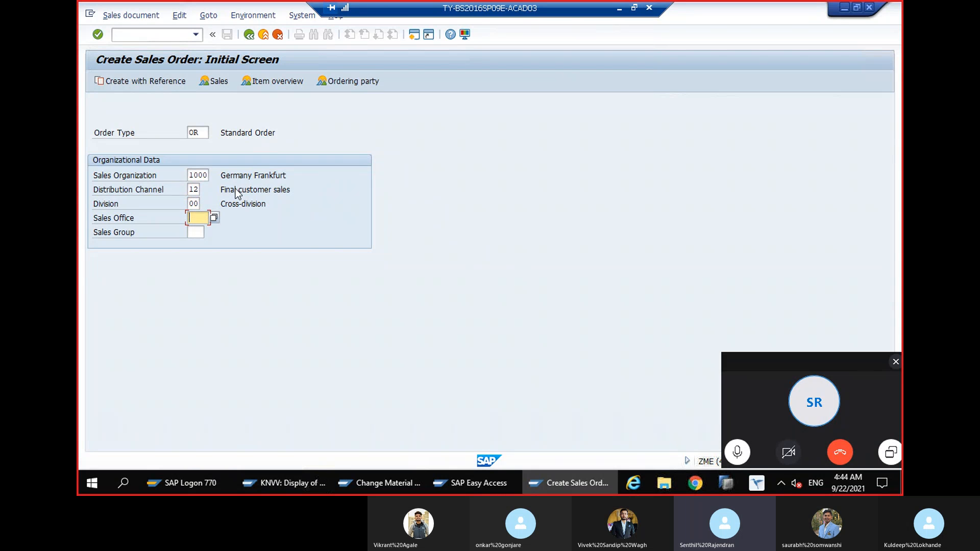
pyautogui.press('Return')
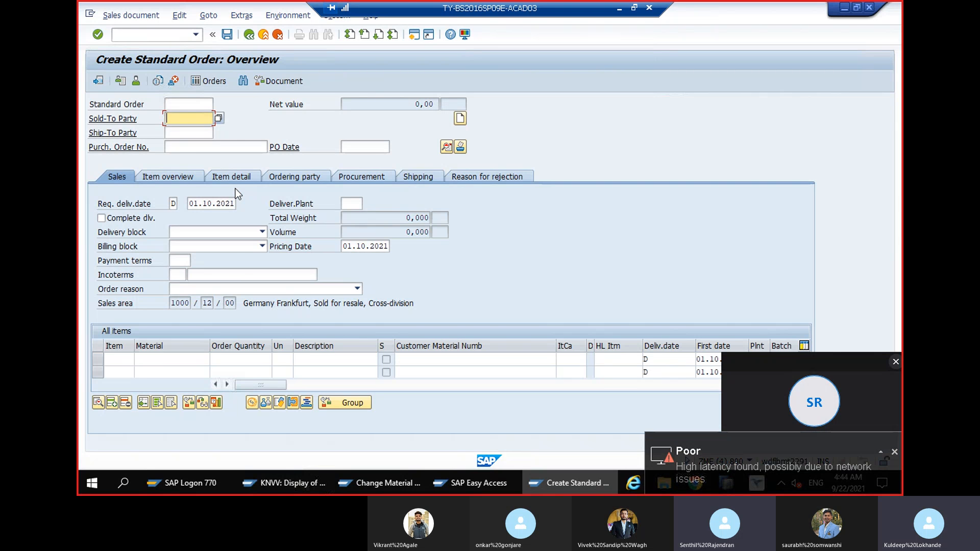
# Enter the customer number as both sold-to and ship-to party and fill in the purchase order number
pyautogui.write('=')
pyautogui.press('BackSpace')
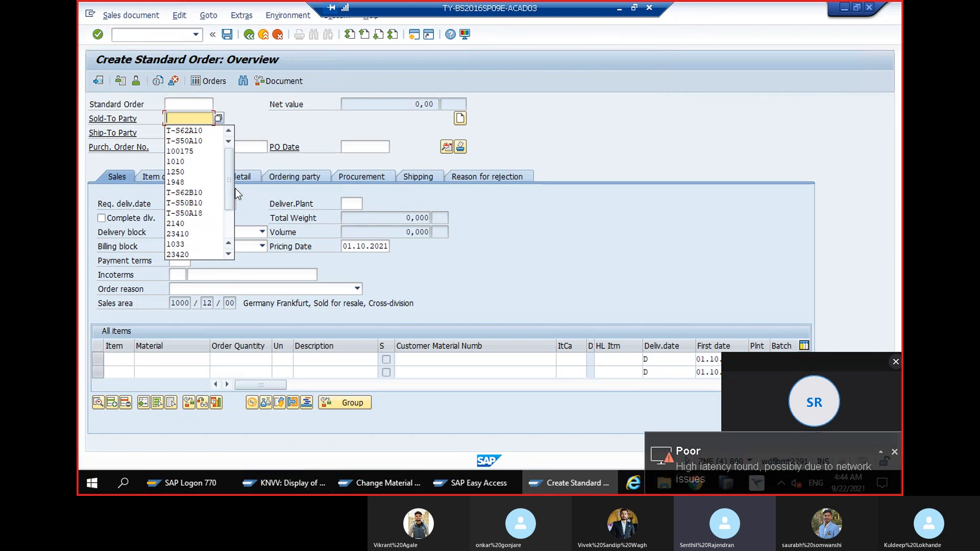
pyautogui.write('T-S')
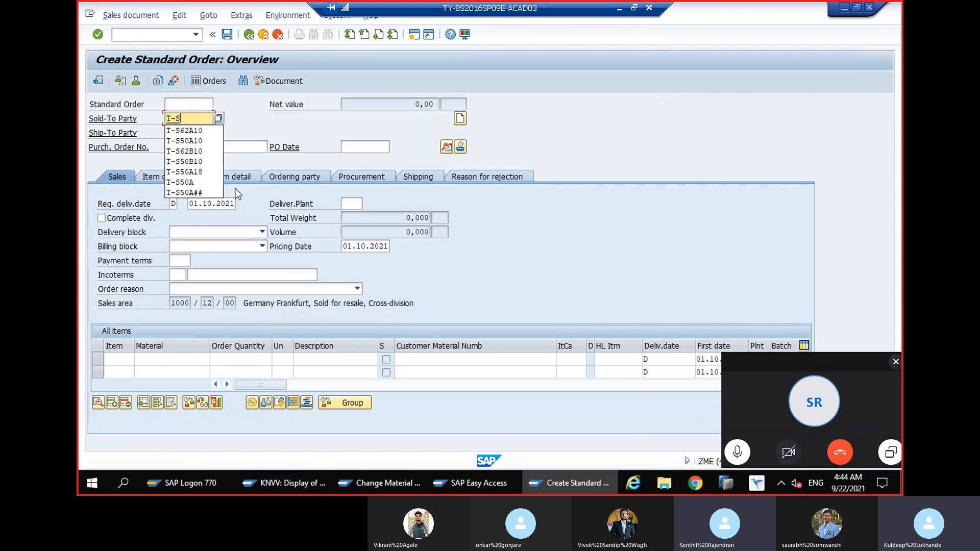
pyautogui.write('50')
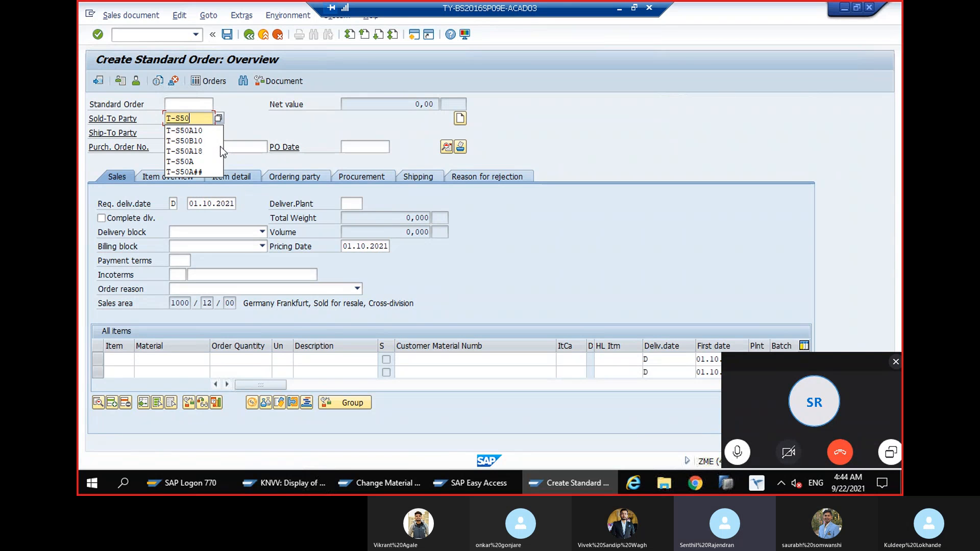
pyautogui.write('A')
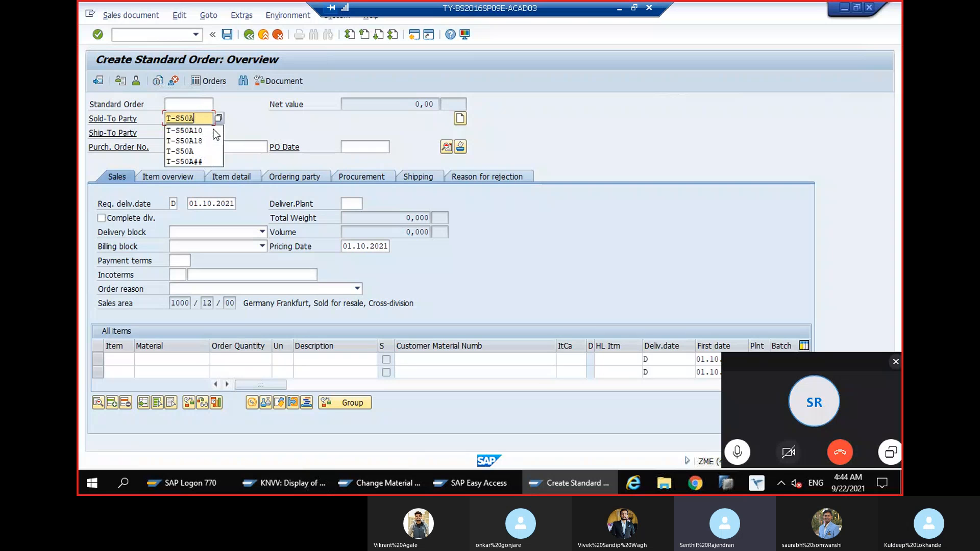
pyautogui.write('21')
pyautogui.hotkey('ctrl', 'a')
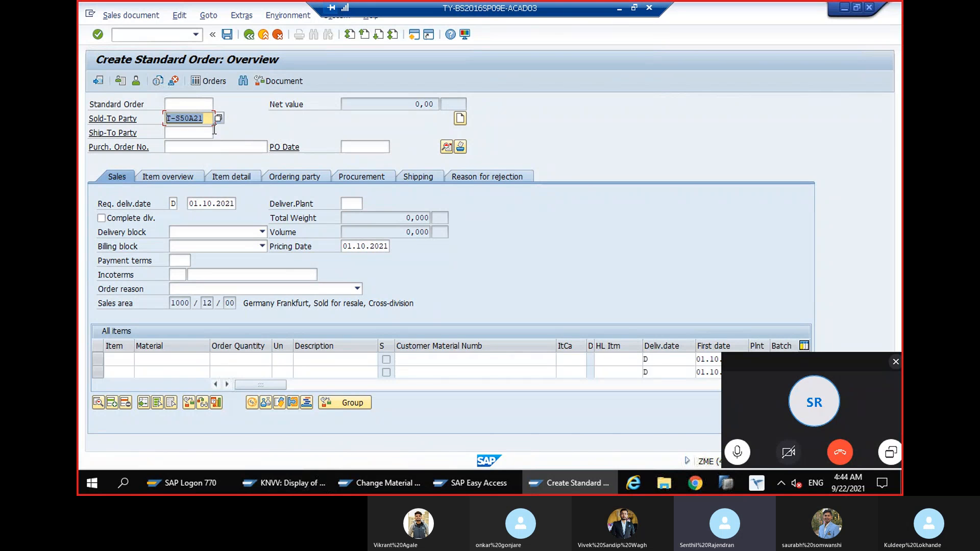
pyautogui.press('Return')
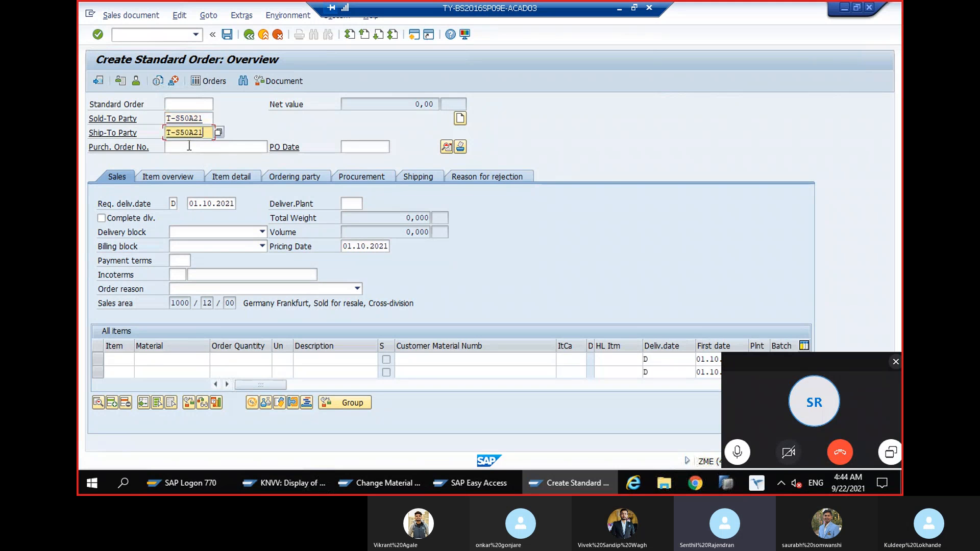
pyautogui.click(189, 147)
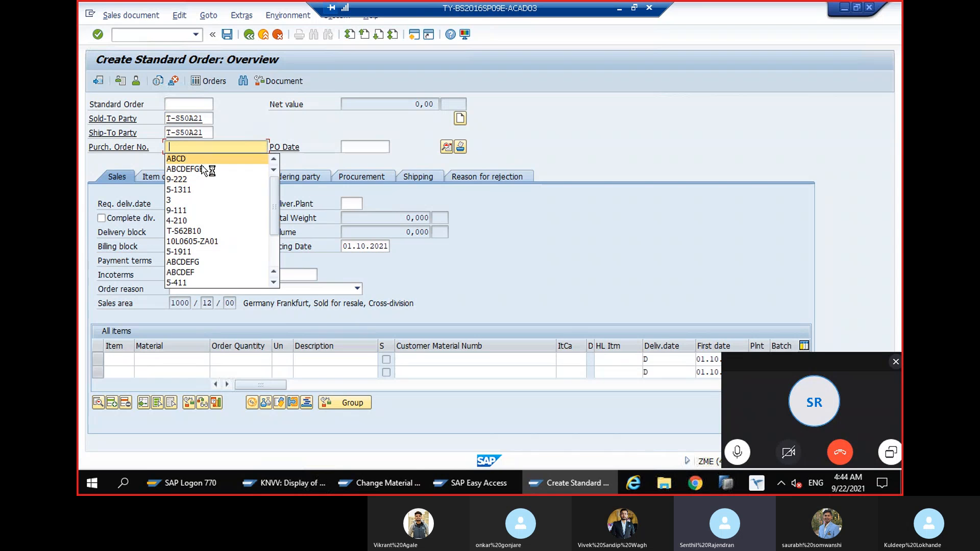
pyautogui.press('Return')
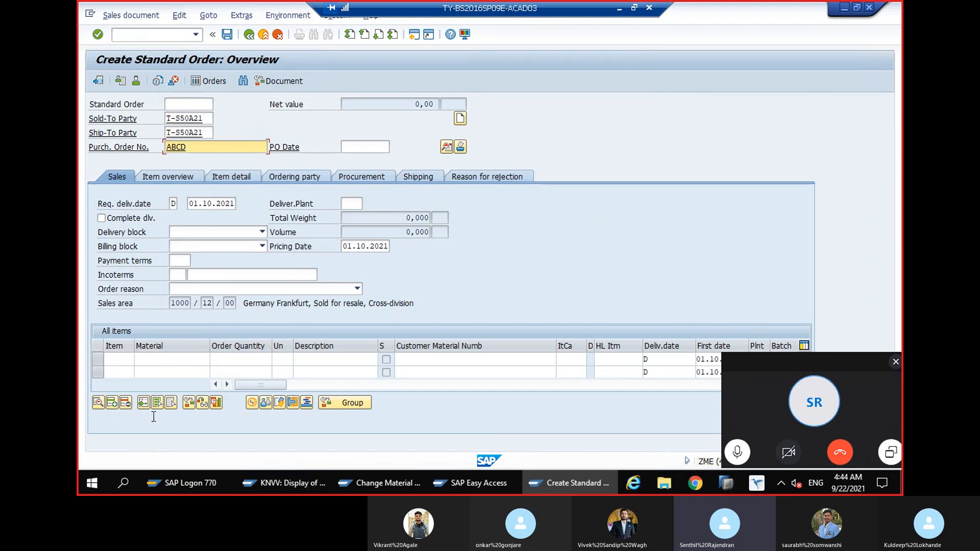
# Add material T-FS121 as the first order item with an order quantity of 10
pyautogui.click(155, 359)
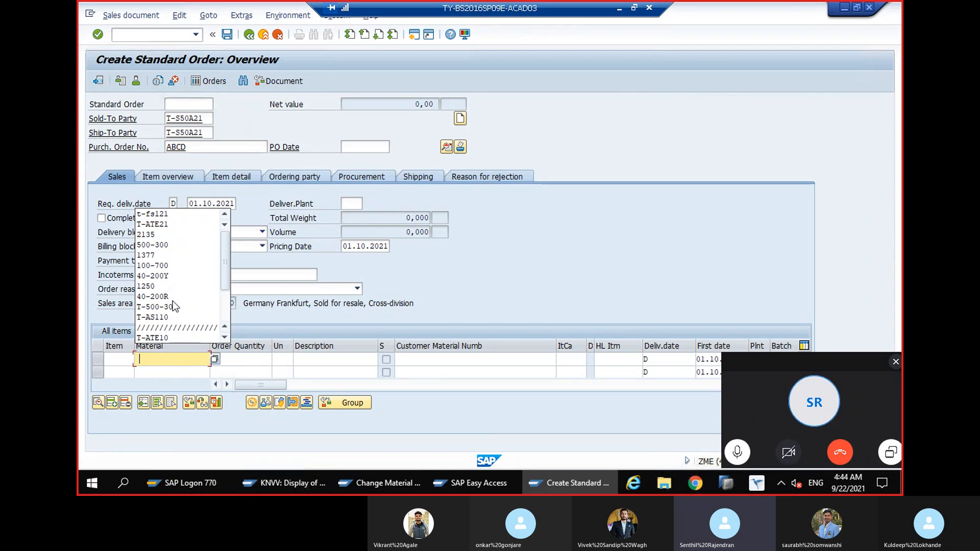
pyautogui.scroll(-2, 173, 286)
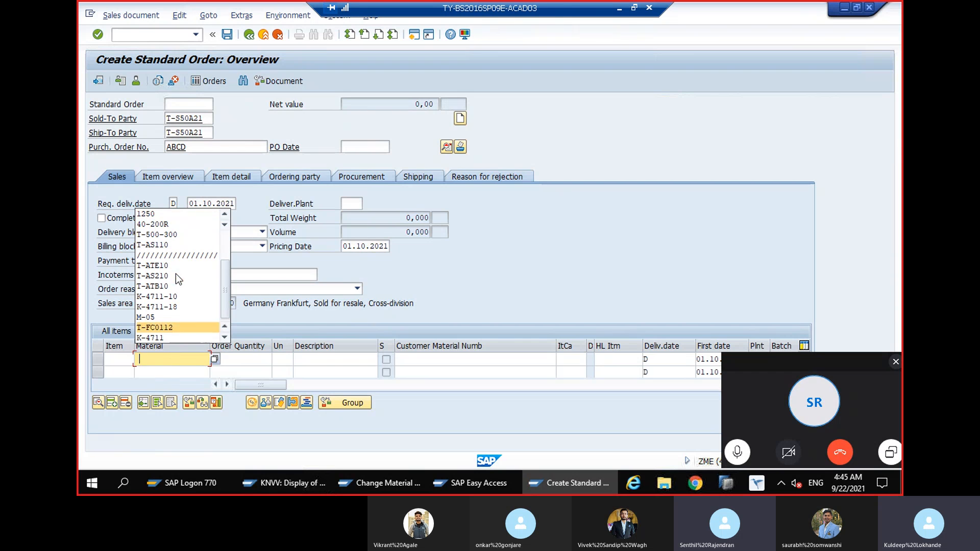
pyautogui.click(179, 359)
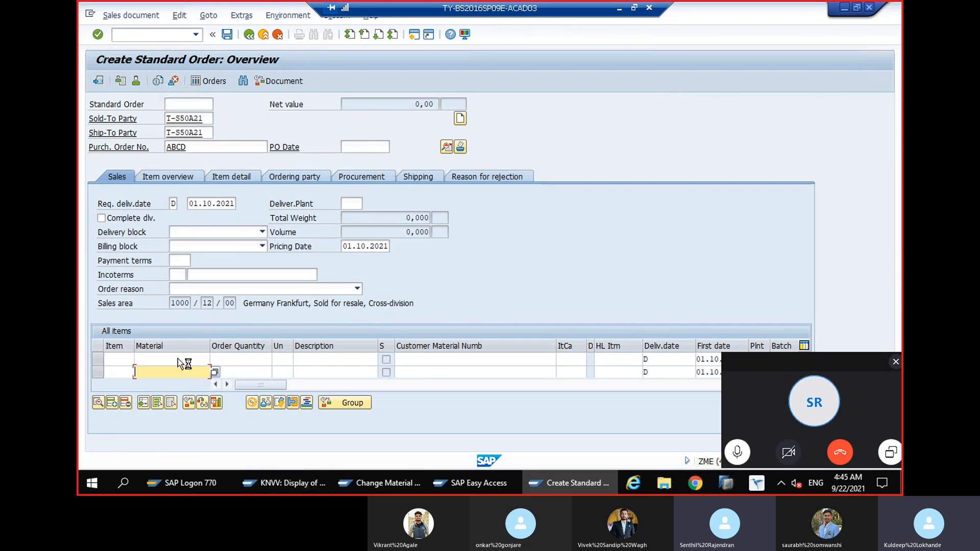
pyautogui.write('T-')
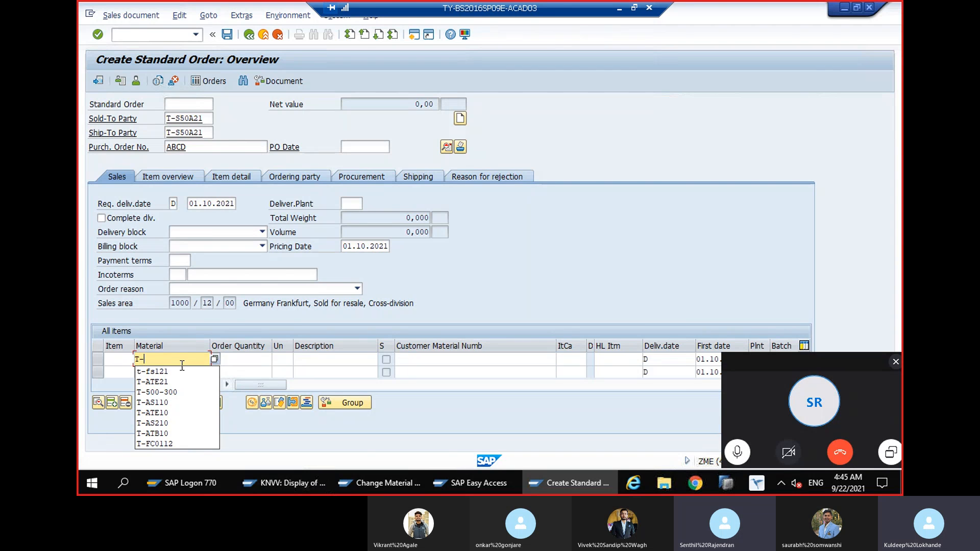
pyautogui.click(182, 370)
pyautogui.click(234, 362)
pyautogui.write('10')
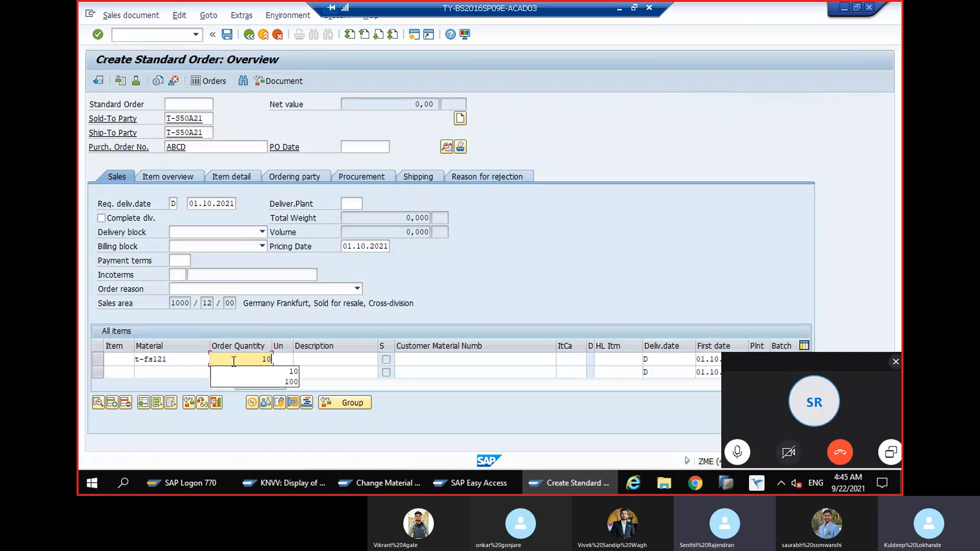
pyautogui.press('Return')
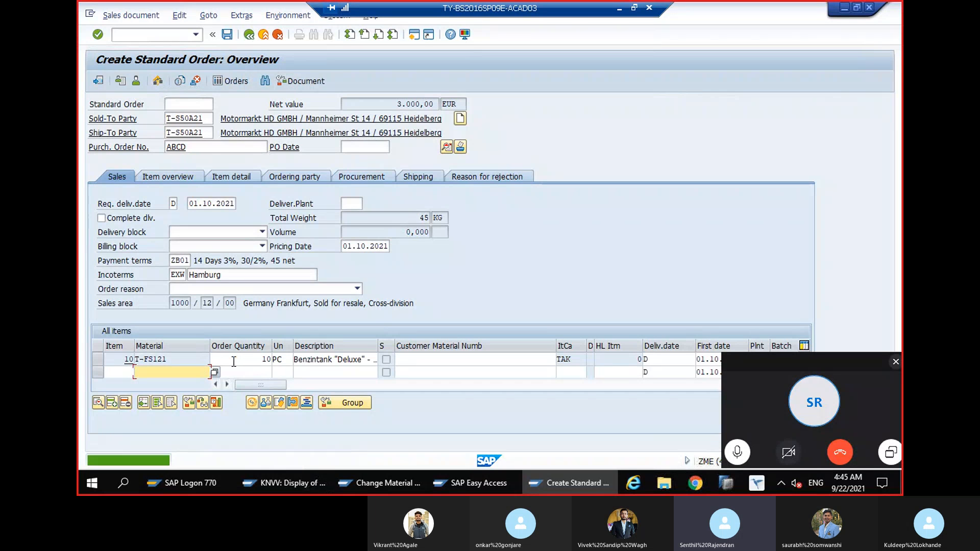
# Check the item category of the T-FS121 item, then view its schedule line and the related production order header
pyautogui.click(573, 359)
pyautogui.moveTo(573, 359); pyautogui.dragTo(531, 346)
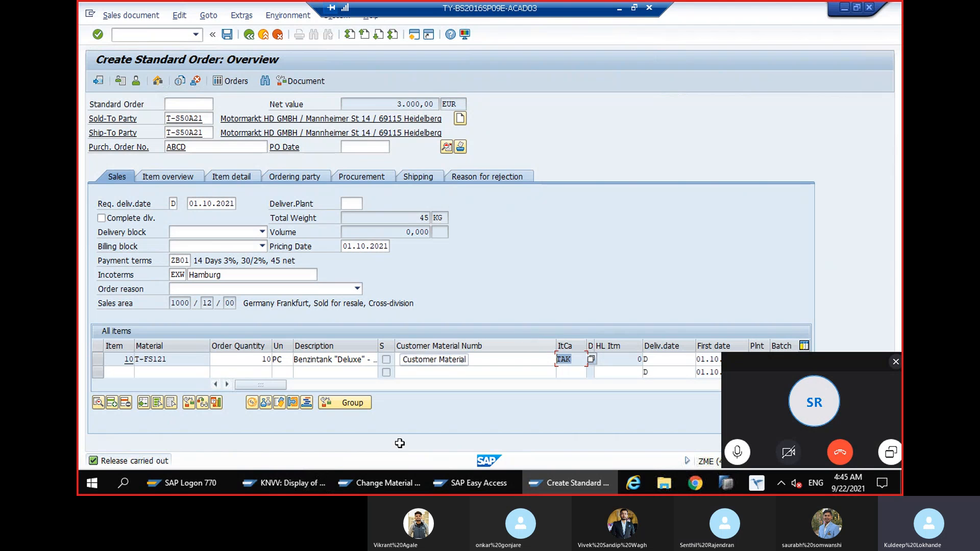
pyautogui.click(217, 403)
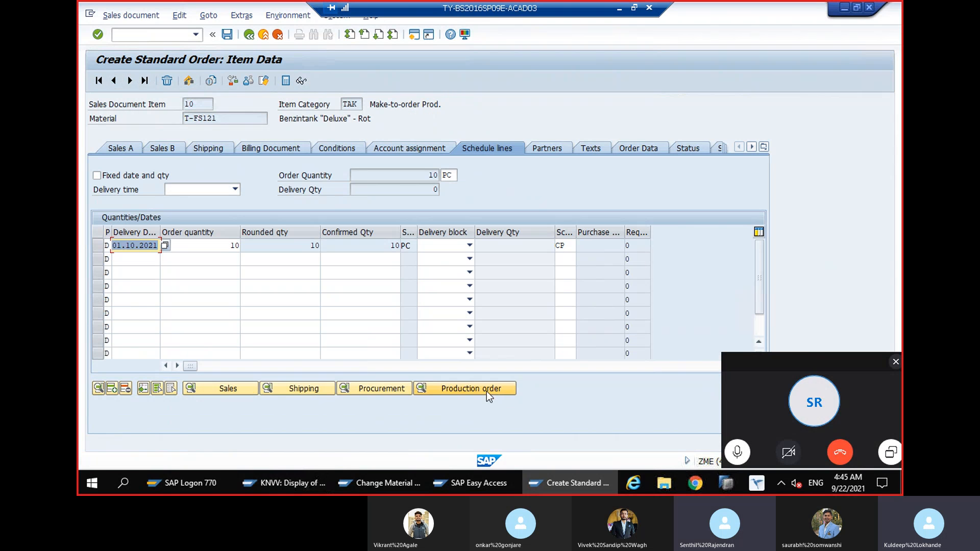
pyautogui.click(486, 391)
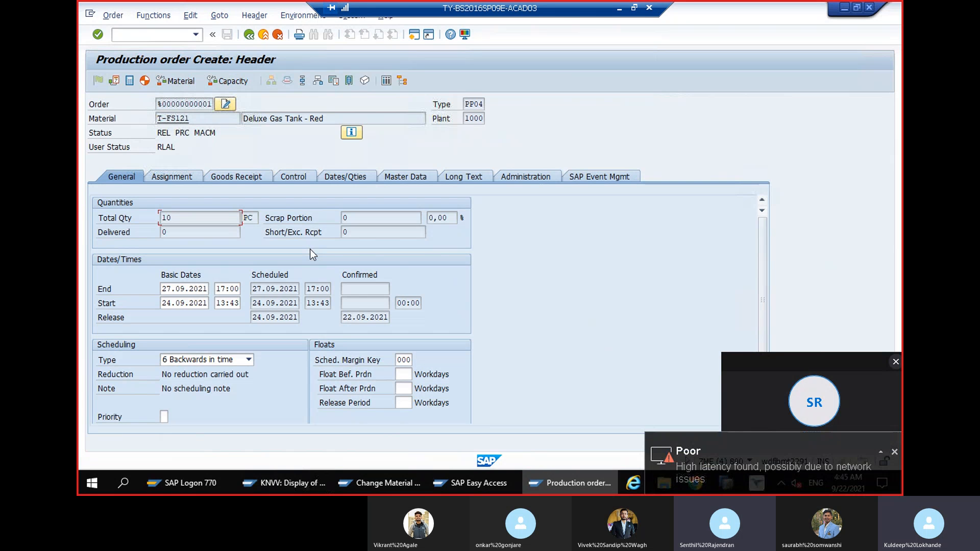
pyautogui.doubleClick(185, 104)
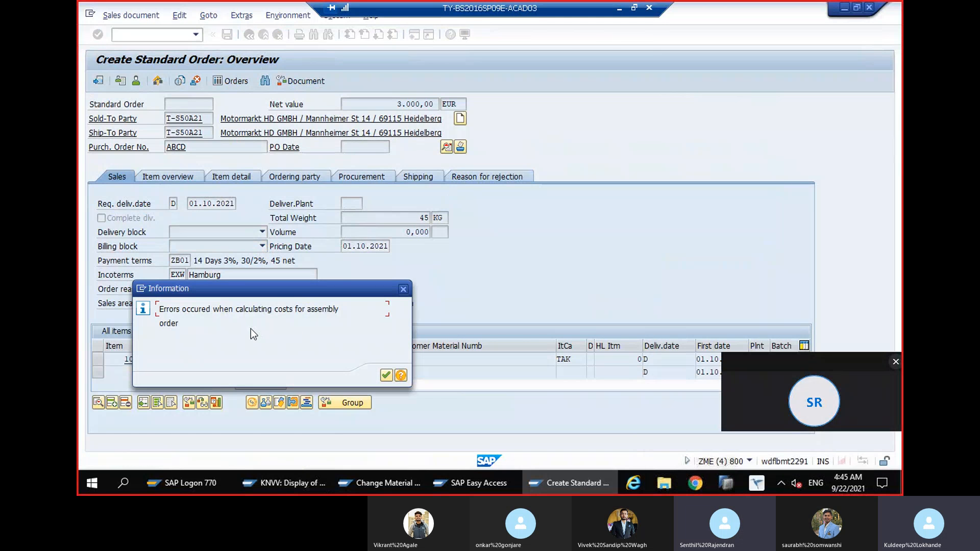
# Save the standard order, acknowledging the information messages about the assembly order costs
pyautogui.click(387, 377)
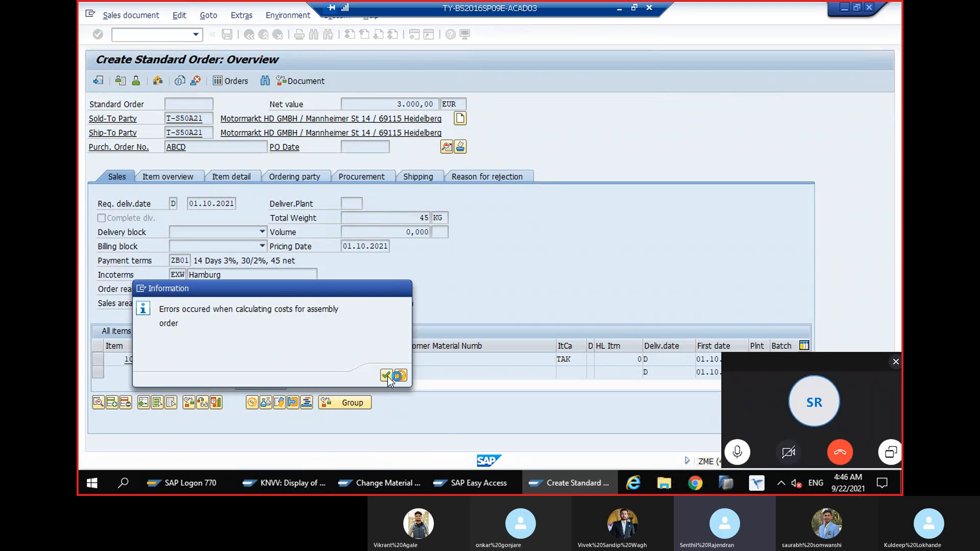
pyautogui.click(387, 377)
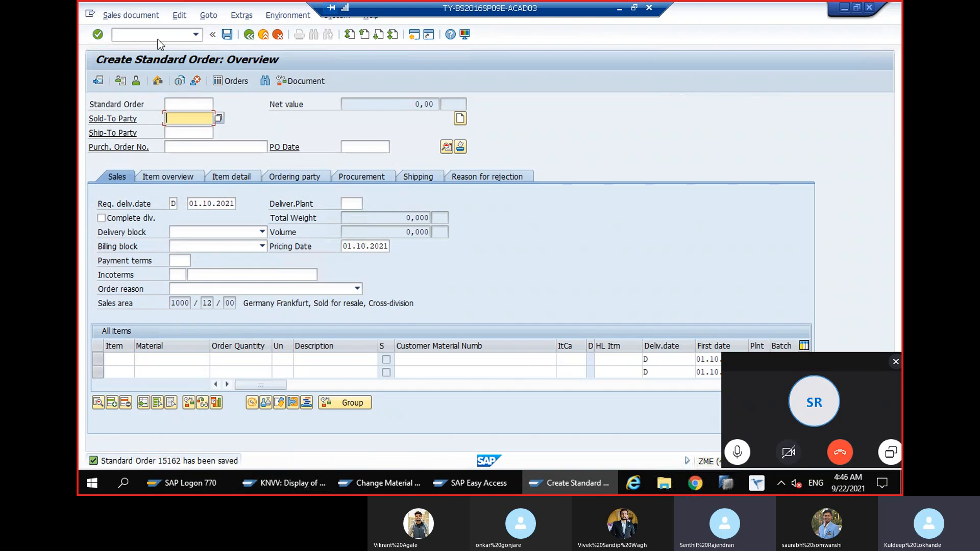
# Display the standard order that was just saved
pyautogui.click(148, 17)
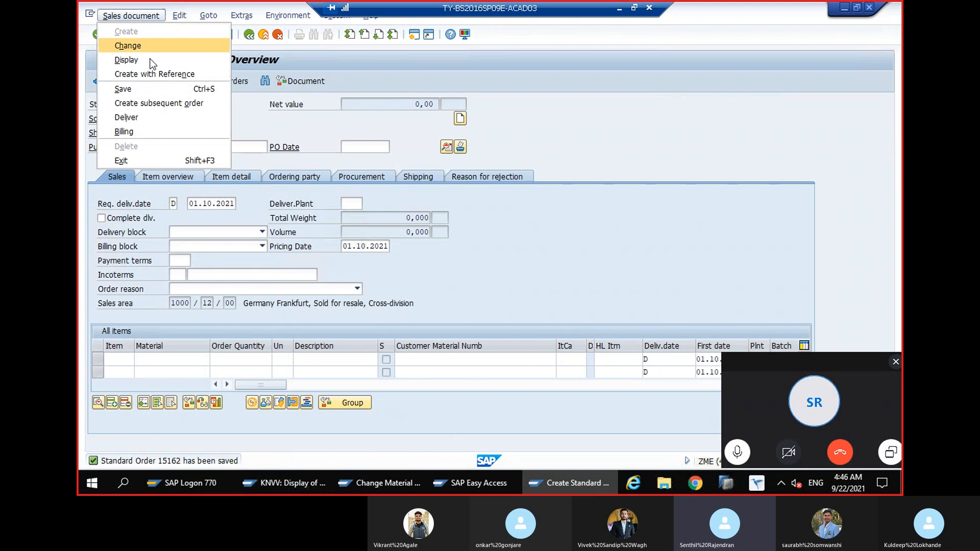
pyautogui.click(151, 61)
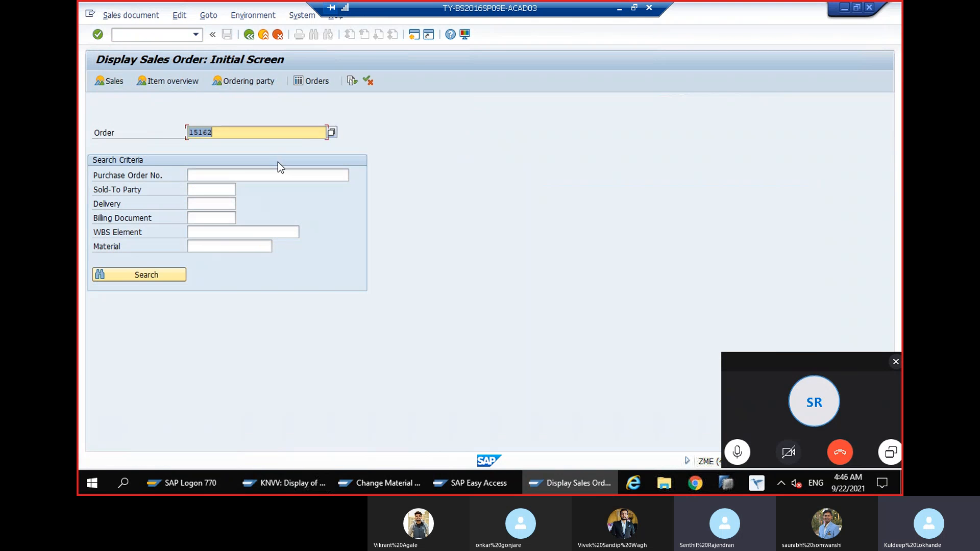
pyautogui.press('Return')
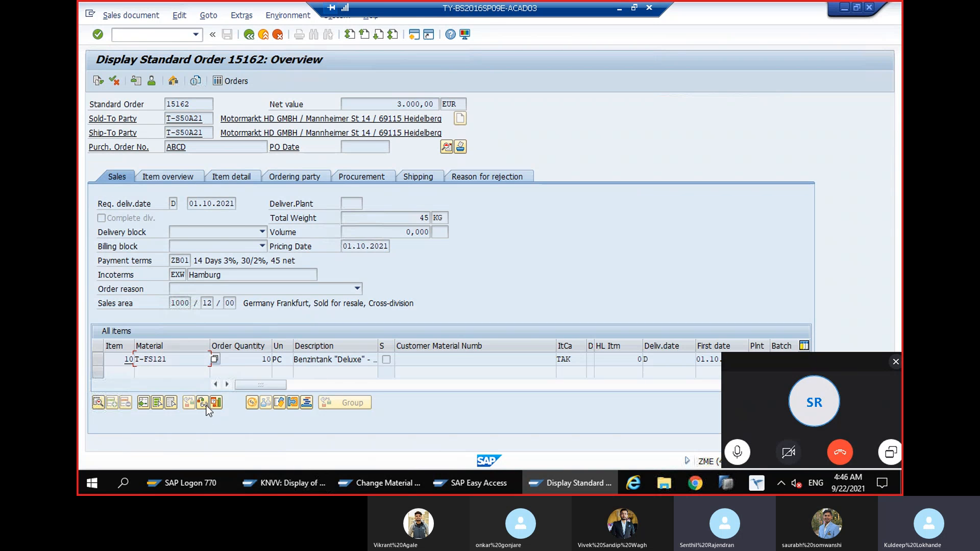
# Open the production order from the item's schedule lines and examine its quantities, dates, sales order reference and scheduling data
pyautogui.click(207, 407)
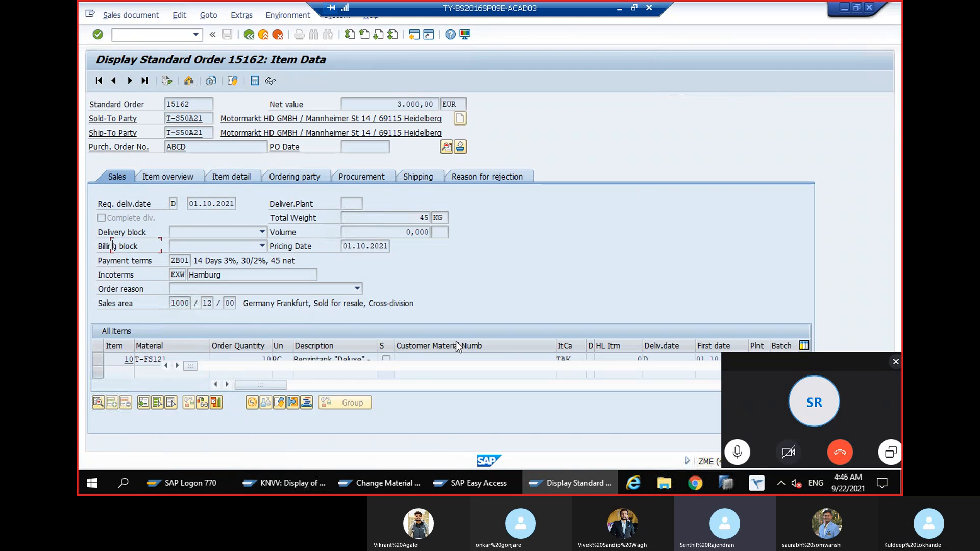
pyautogui.click(470, 389)
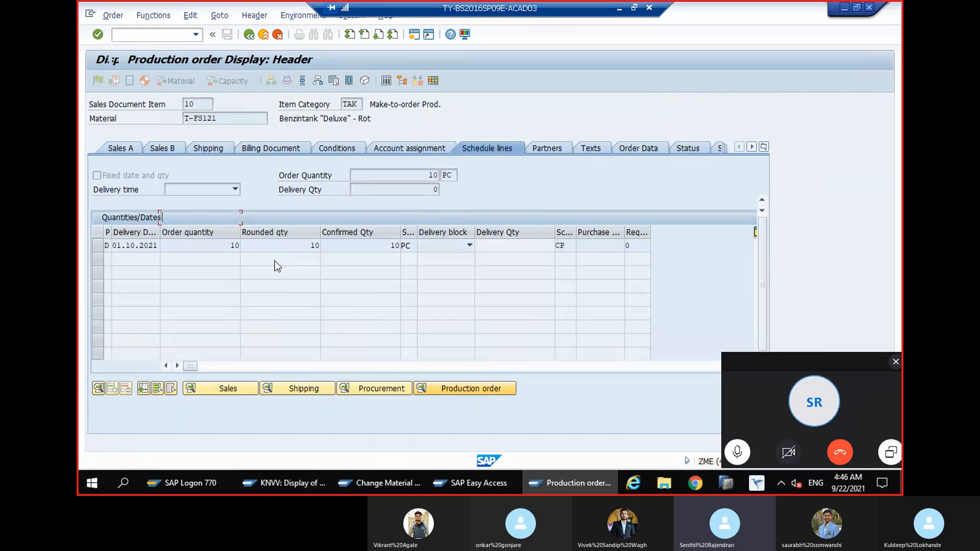
pyautogui.scroll(-2, 271, 260)
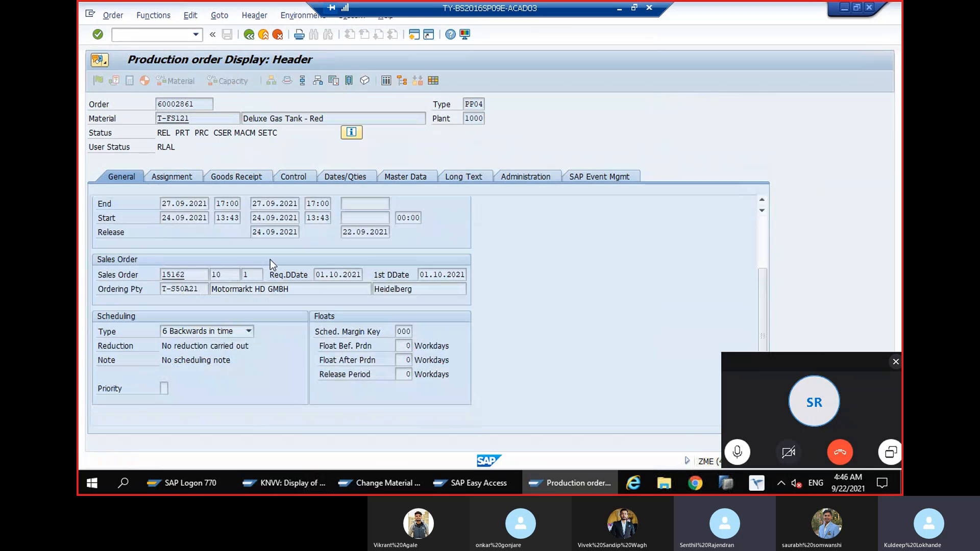
pyautogui.scroll(2, 270, 260)
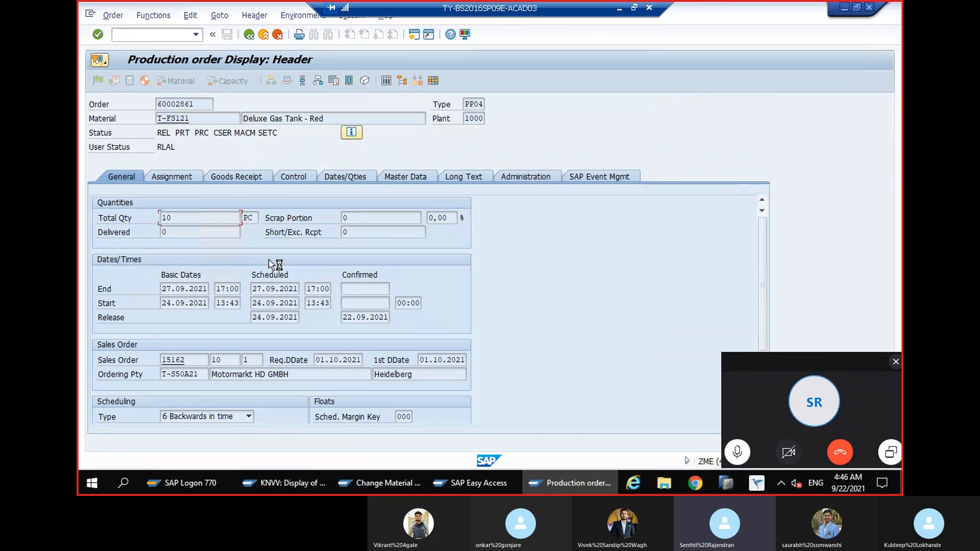
pyautogui.scroll(-2, 268, 257)
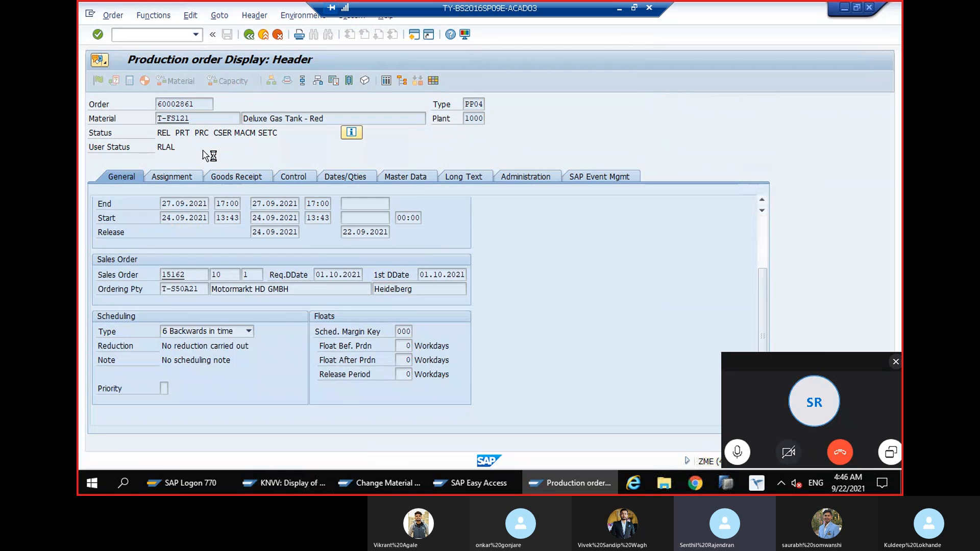
pyautogui.scroll(2, 205, 149)
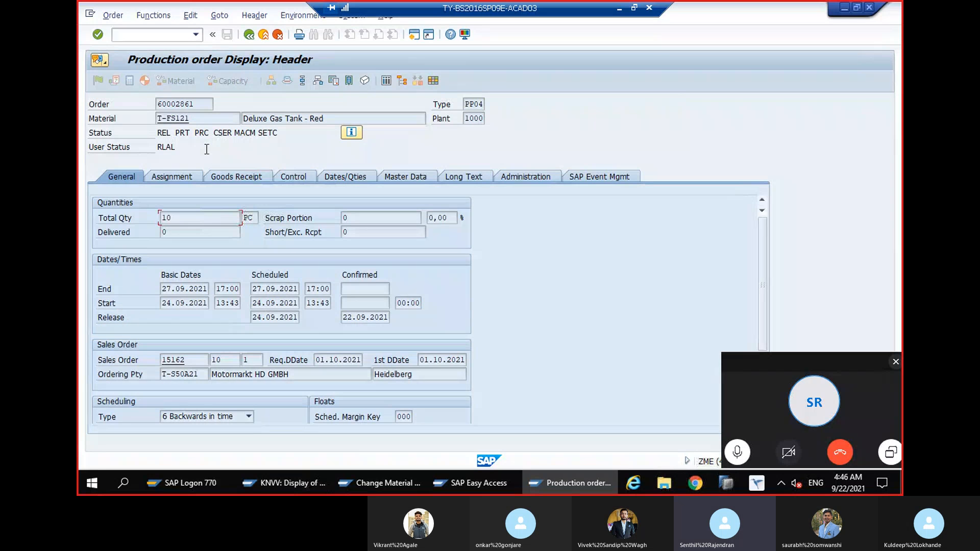
pyautogui.scroll(-2, 253, 238)
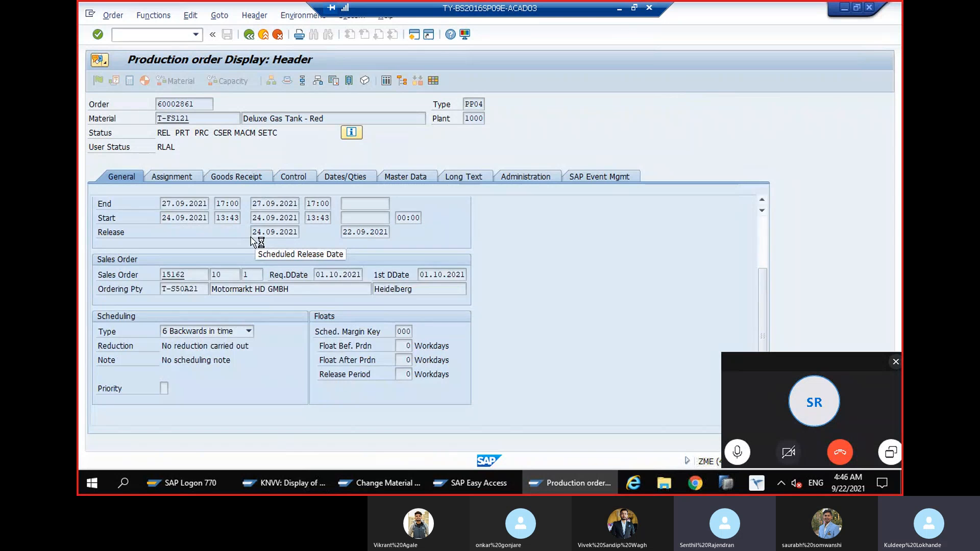
pyautogui.scroll(2, 252, 238)
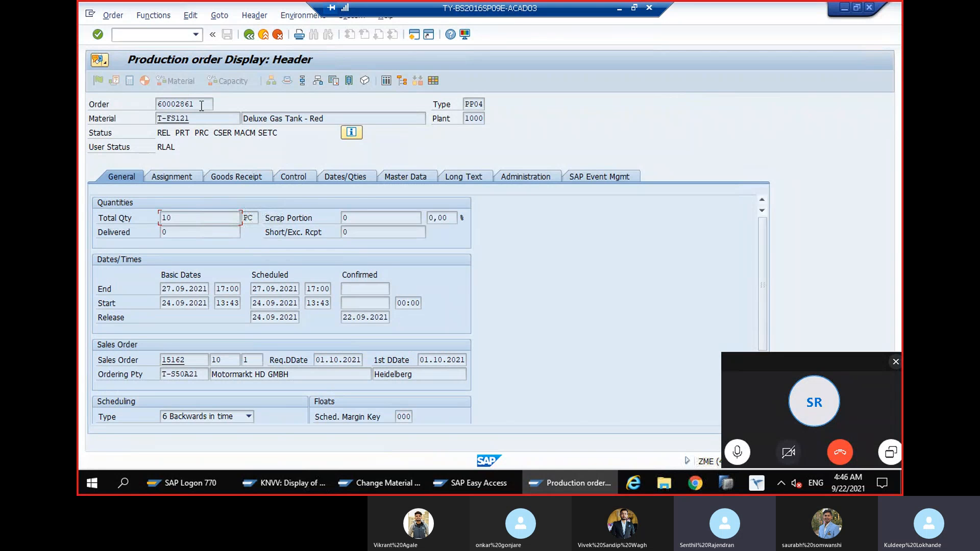
# Return to the sales order overview and display the material master of item T-FS121
pyautogui.click(250, 33)
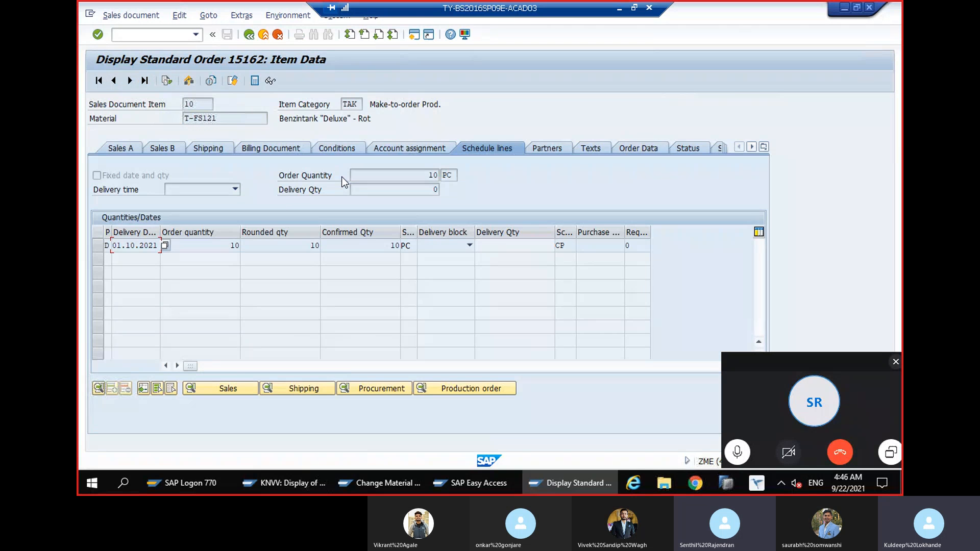
pyautogui.click(250, 35)
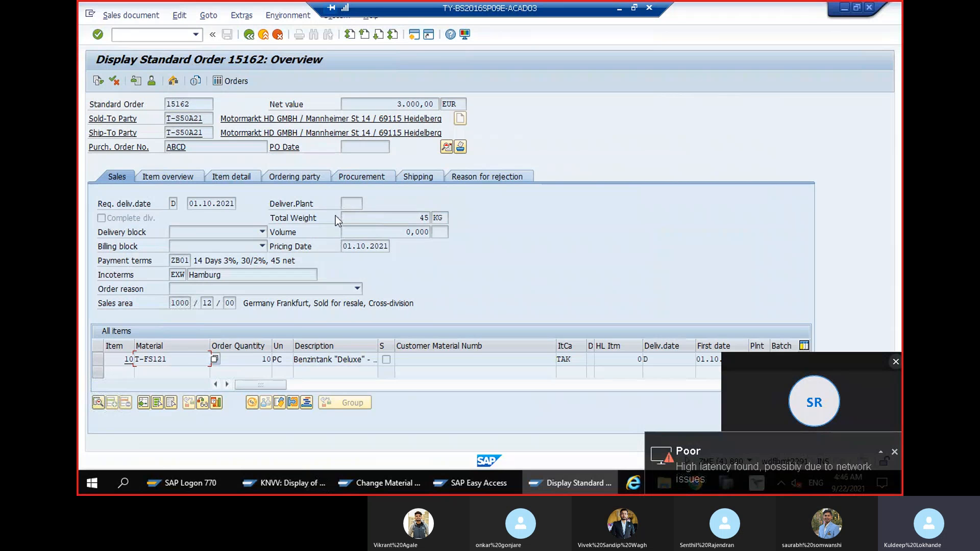
pyautogui.moveTo(136, 359); pyautogui.dragTo(170, 361)
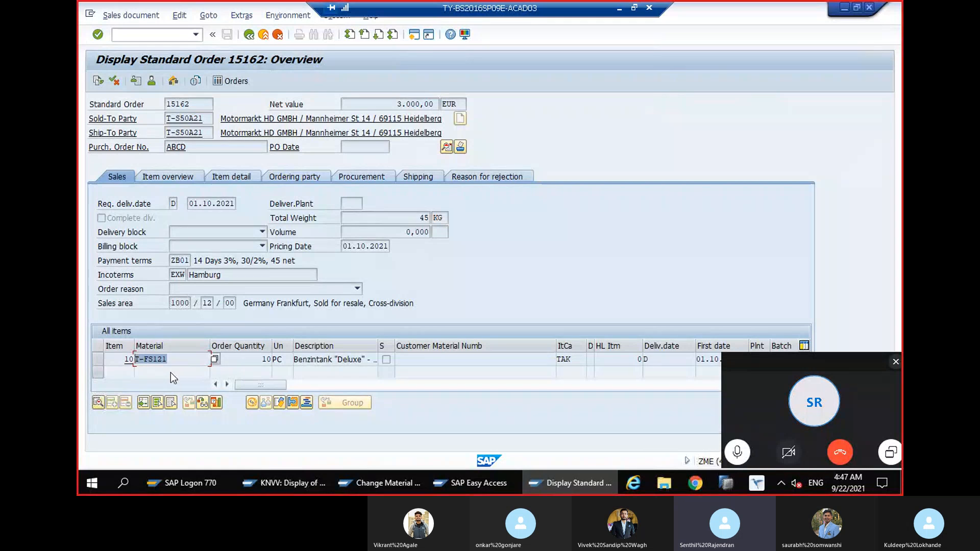
pyautogui.doubleClick(170, 360)
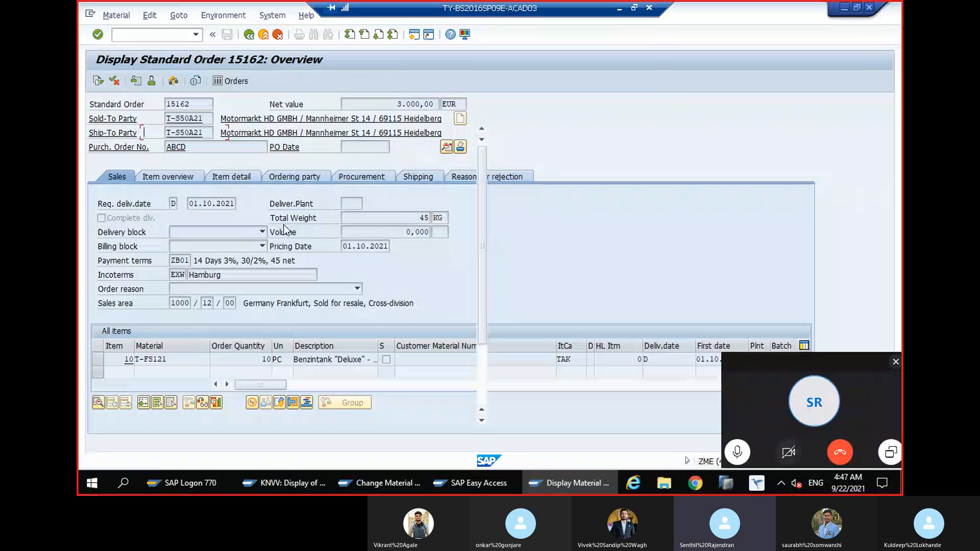
# Display the material's second sales organization view, check its item category group, and bring up the possible general item category groups
pyautogui.click(308, 105)
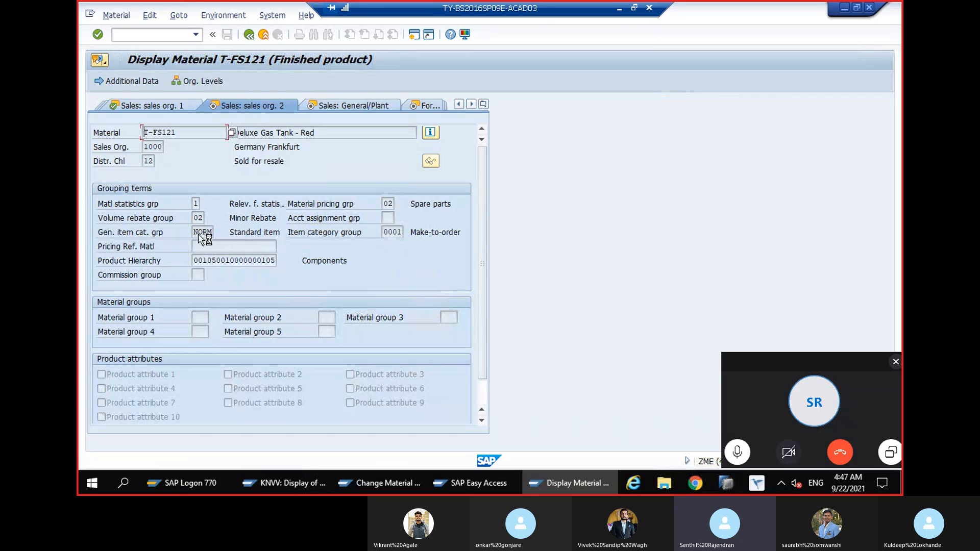
pyautogui.click(392, 233)
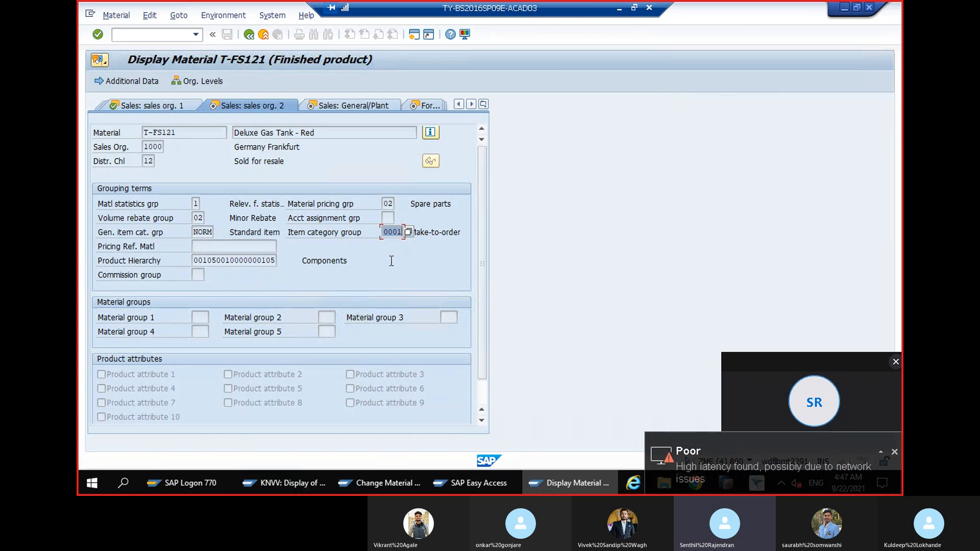
pyautogui.click(334, 261)
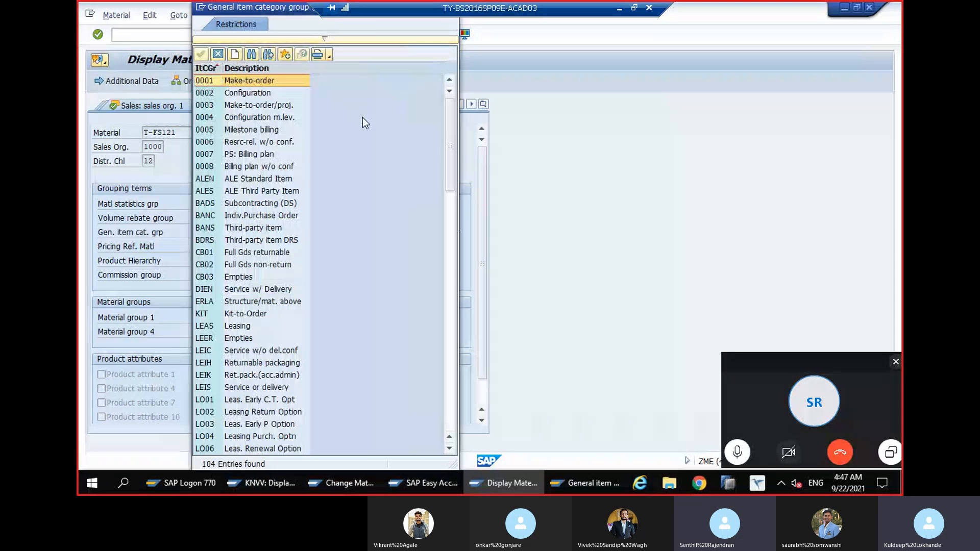
pyautogui.press('Escape')
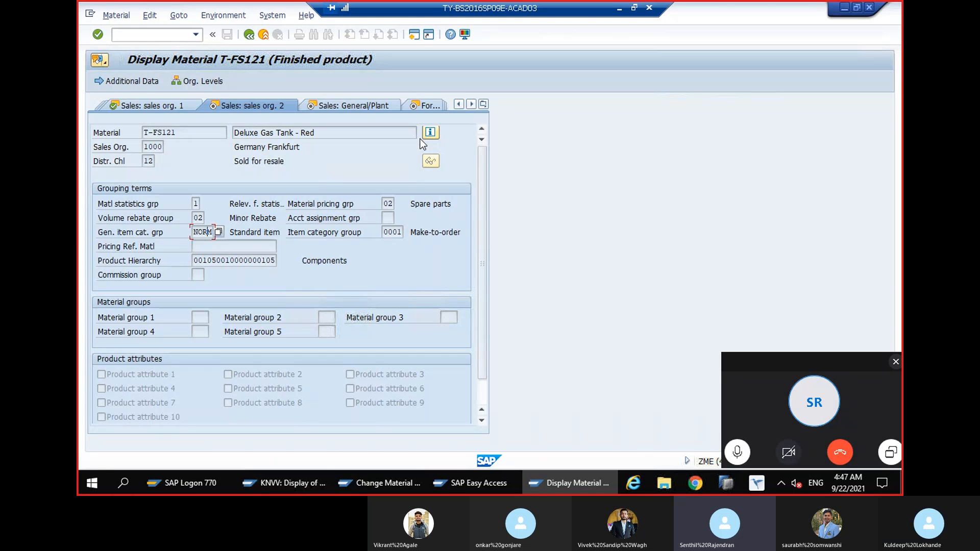
# Search the list of general item category groups for NORM and close the list without changing the value
pyautogui.press('F3')
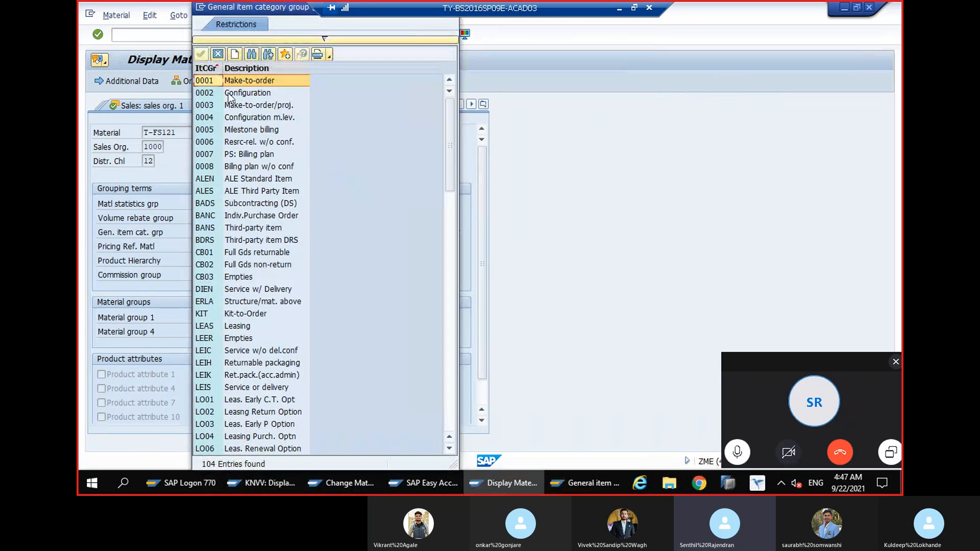
pyautogui.click(252, 54)
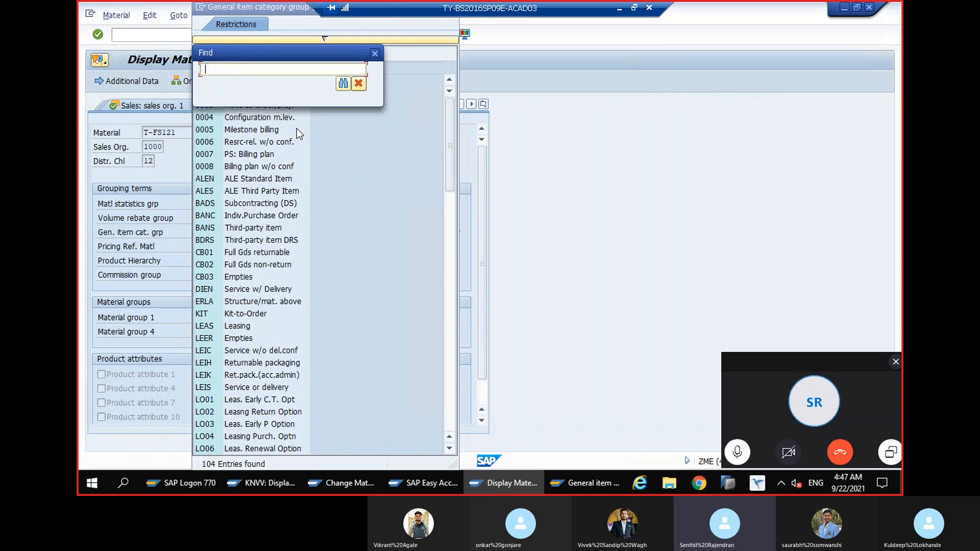
pyautogui.write('NORM')
pyautogui.press('Return')
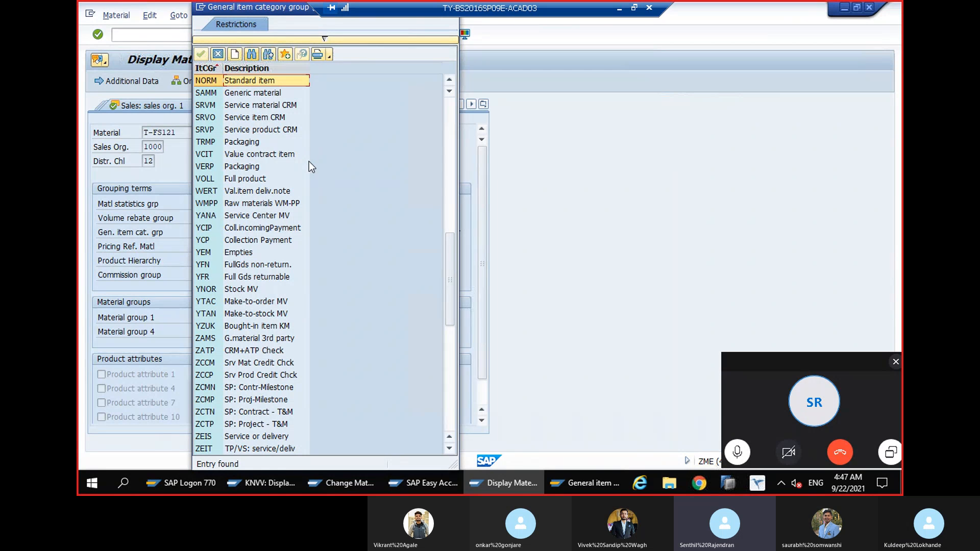
pyautogui.press('Escape')
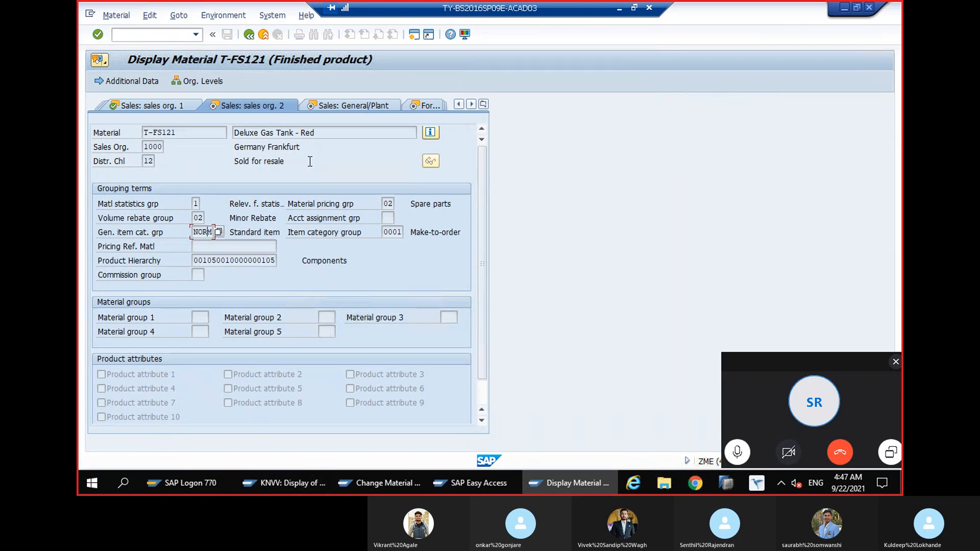
# Leave the material display and start transaction SPRO for Customizing
pyautogui.click(170, 37)
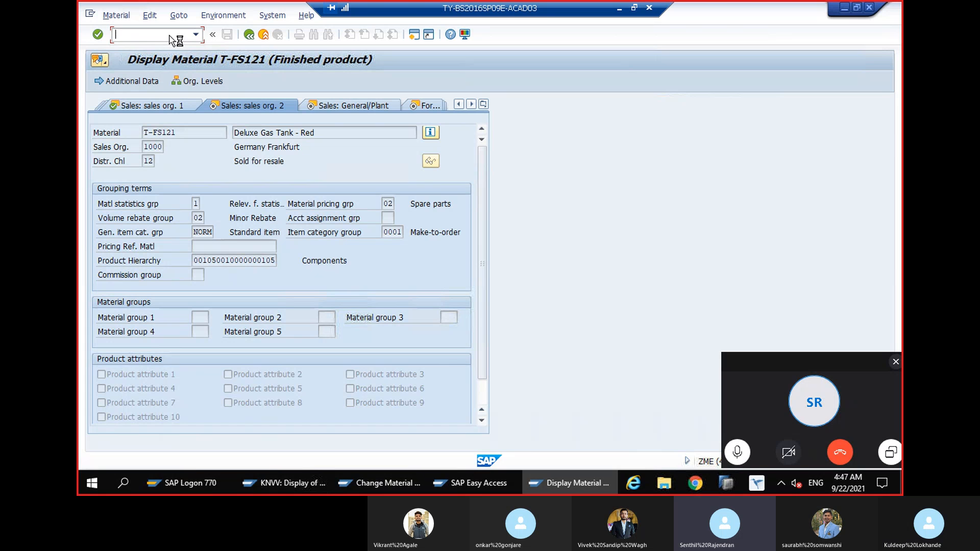
pyautogui.write('/nspro')
pyautogui.press('Return')
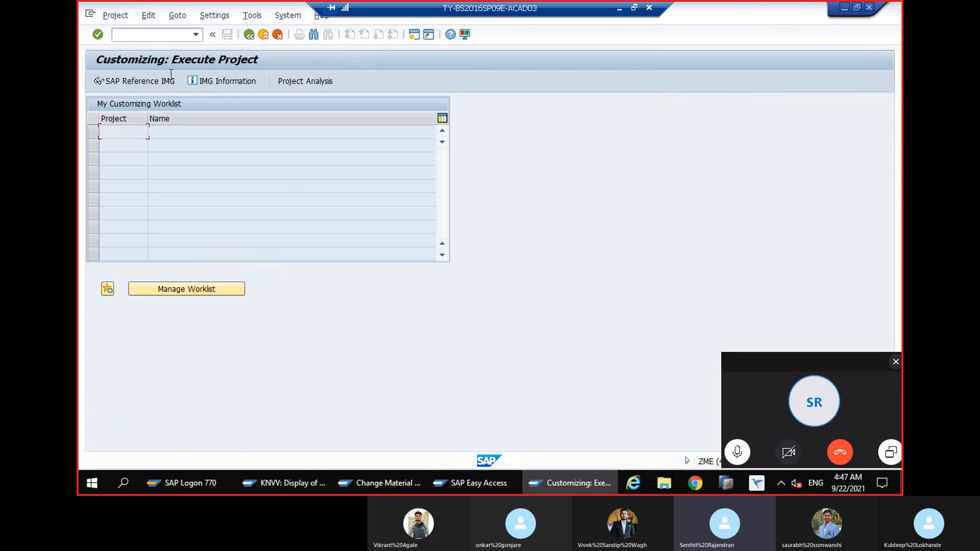
# Try to start transactions V0V8 and V0V4 directly
pyautogui.write('B')
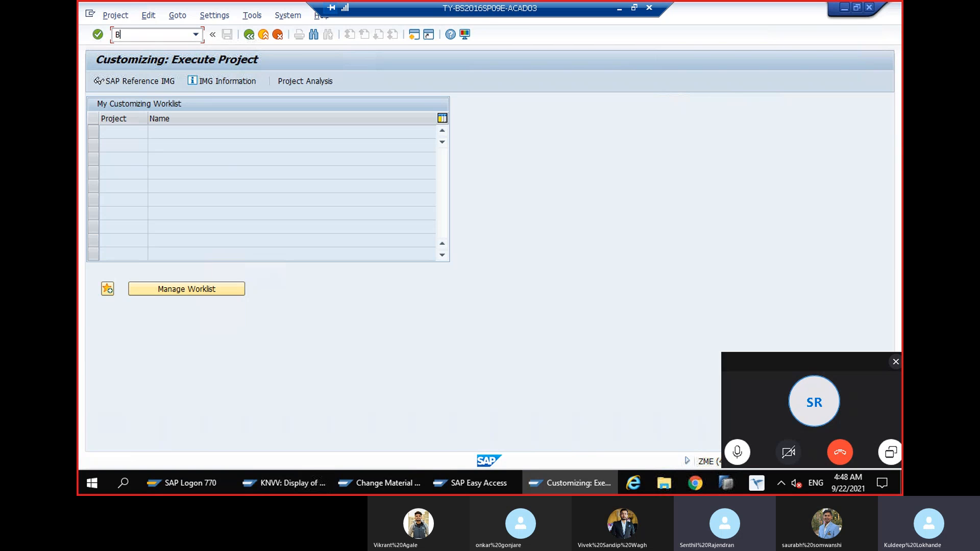
pyautogui.press('BackSpace')
pyautogui.write('VOV')
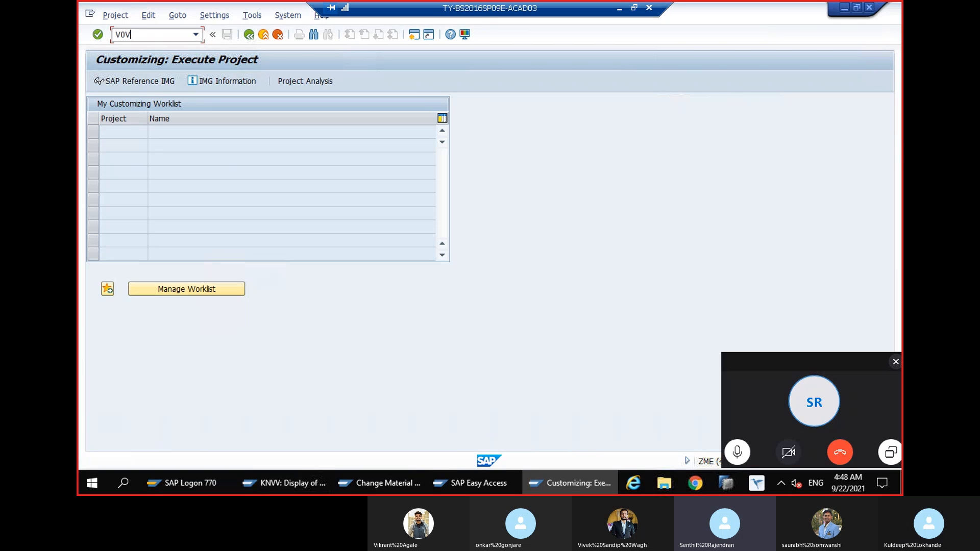
pyautogui.write('8')
pyautogui.press('Return')
pyautogui.press('F3')
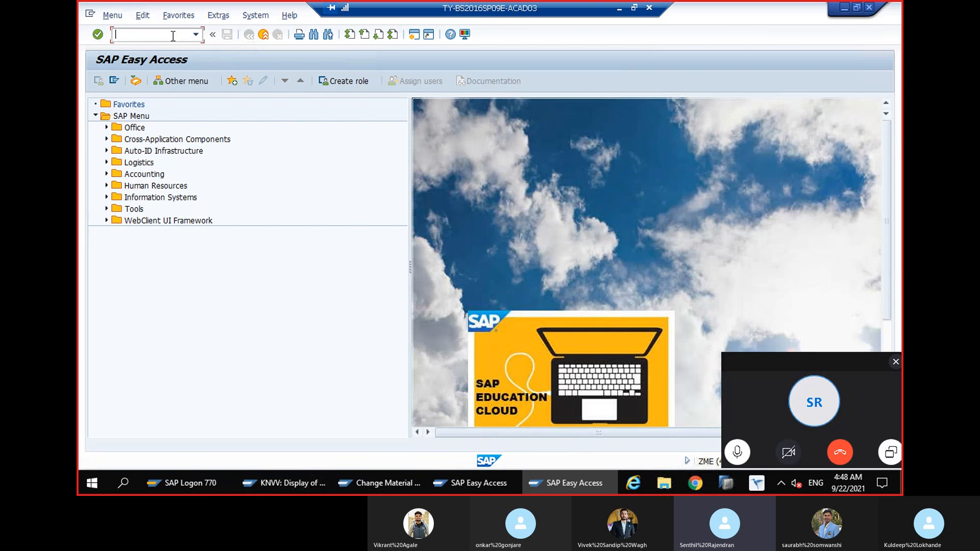
pyautogui.write('V0V4')
pyautogui.press('Return')
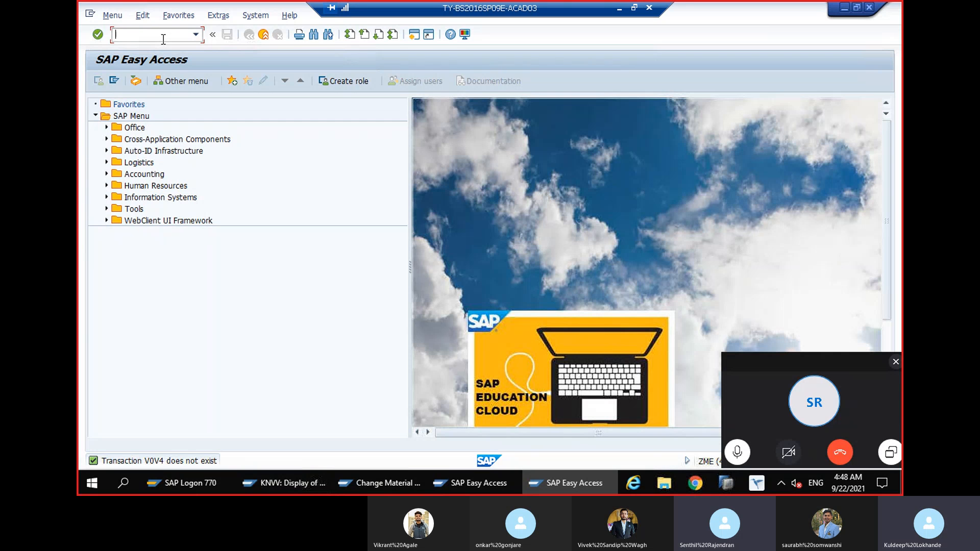
pyautogui.write('VOV4')
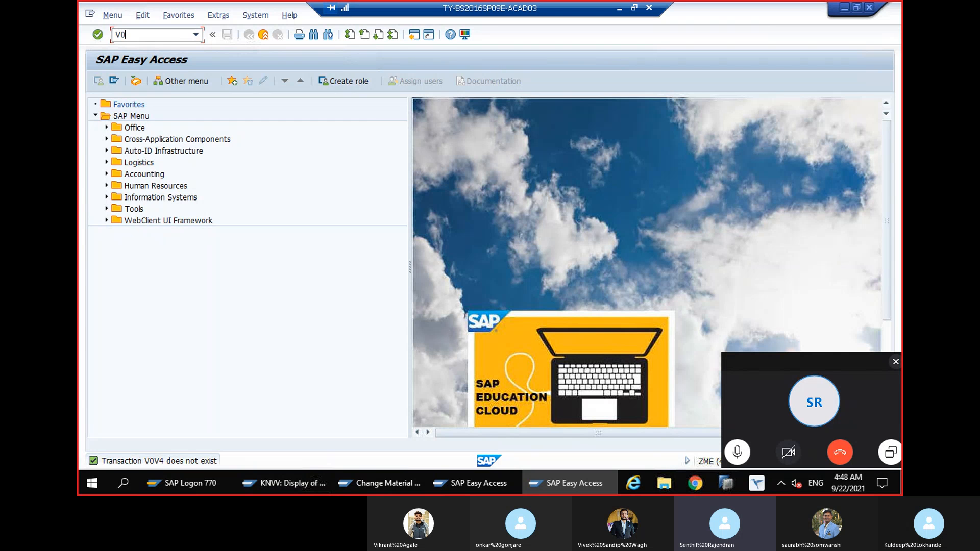
pyautogui.press('Return')
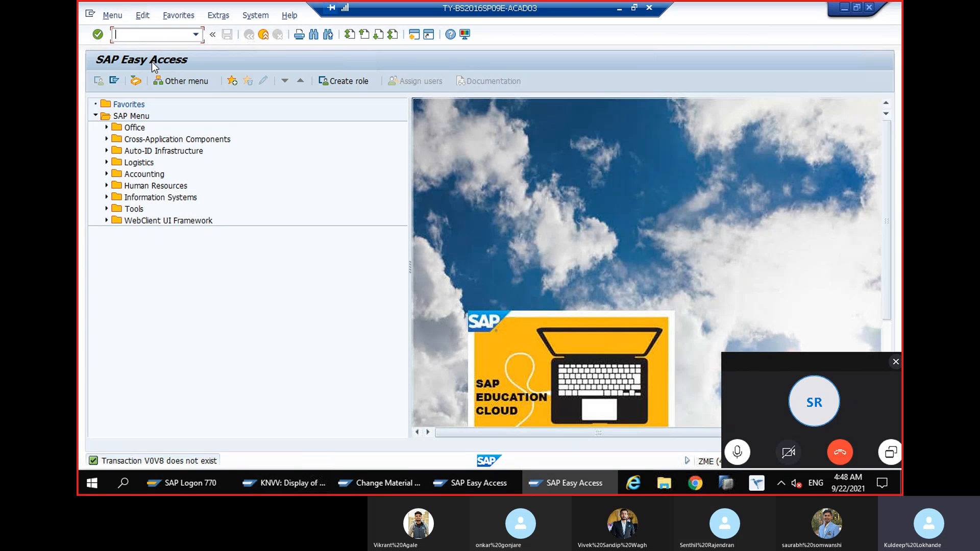
# Start SPRO, display the SAP Reference IMG, and expand Sales and Distribution with its subnodes Master Data and Basic Functions collapsed
pyautogui.write('SPRO')
pyautogui.press('Return')
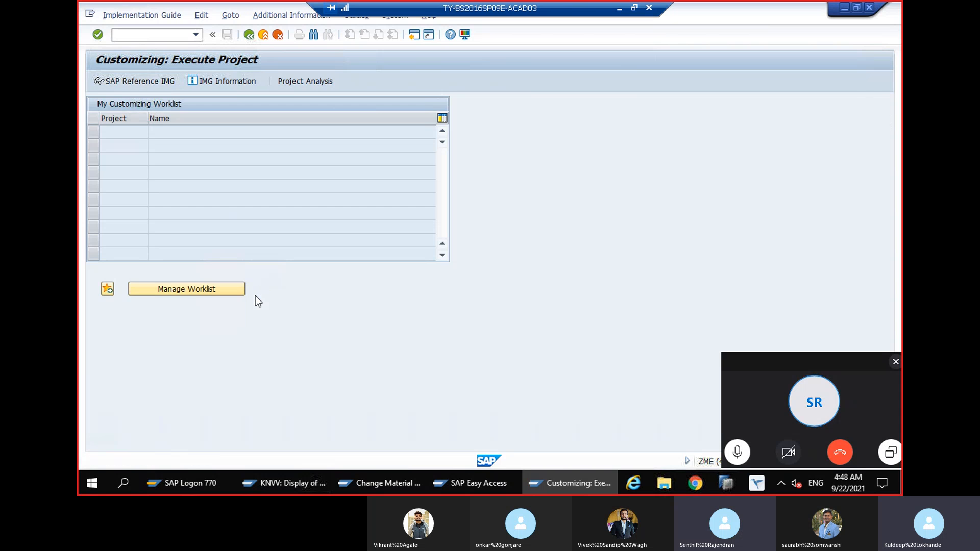
pyautogui.press('F5')
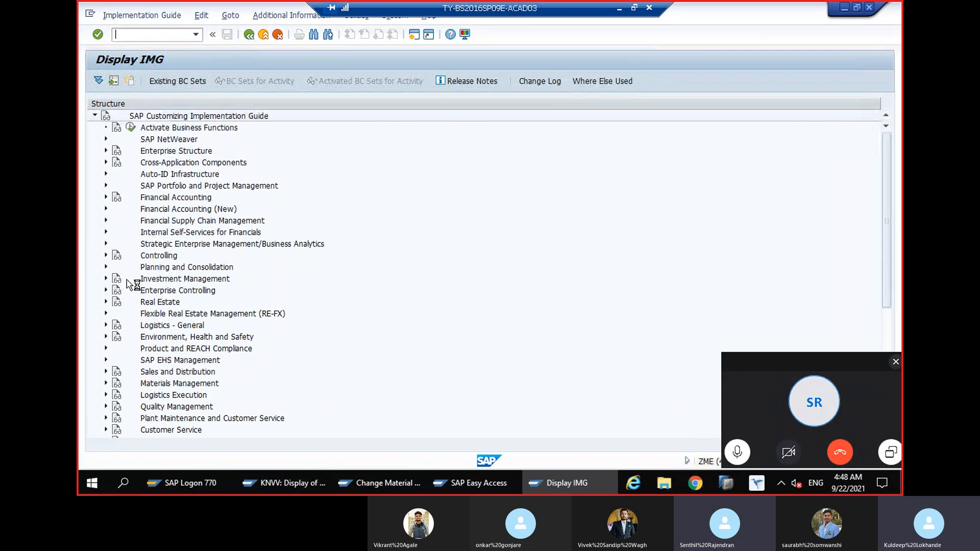
pyautogui.scroll(-2, 130, 284)
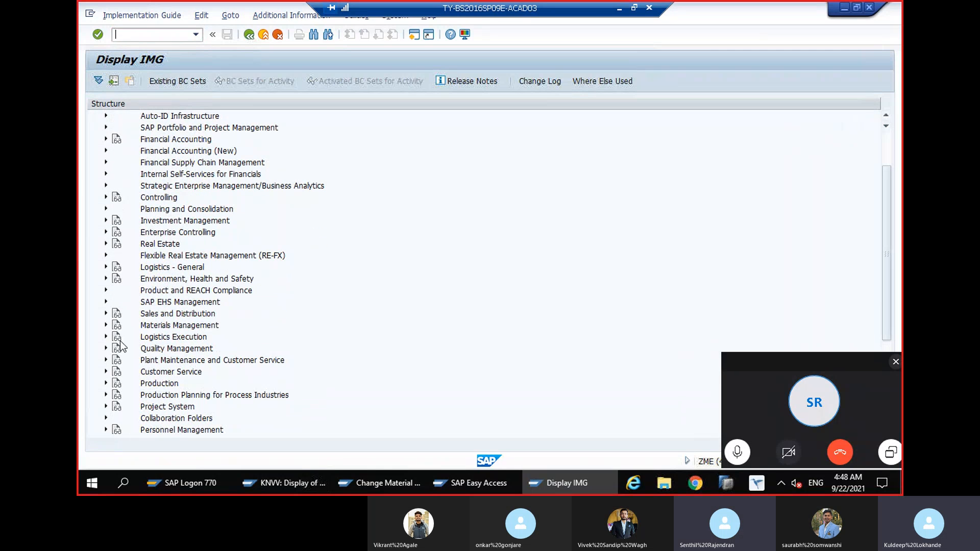
pyautogui.doubleClick(161, 315)
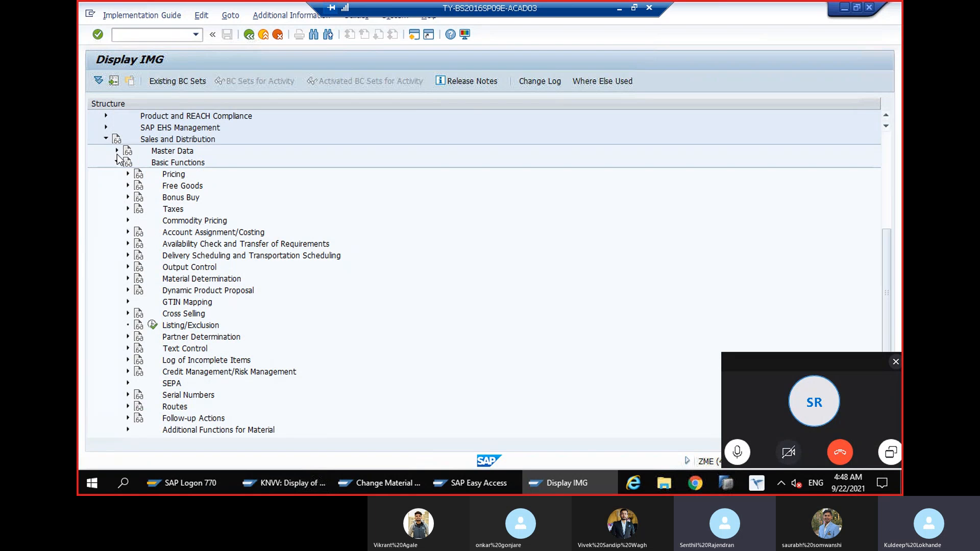
pyautogui.click(117, 162)
pyautogui.click(117, 150)
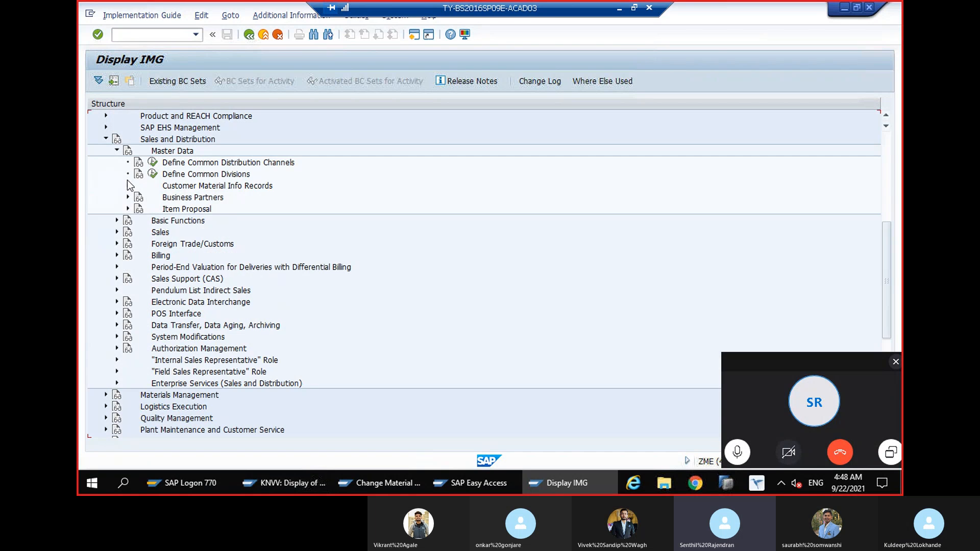
pyautogui.click(116, 151)
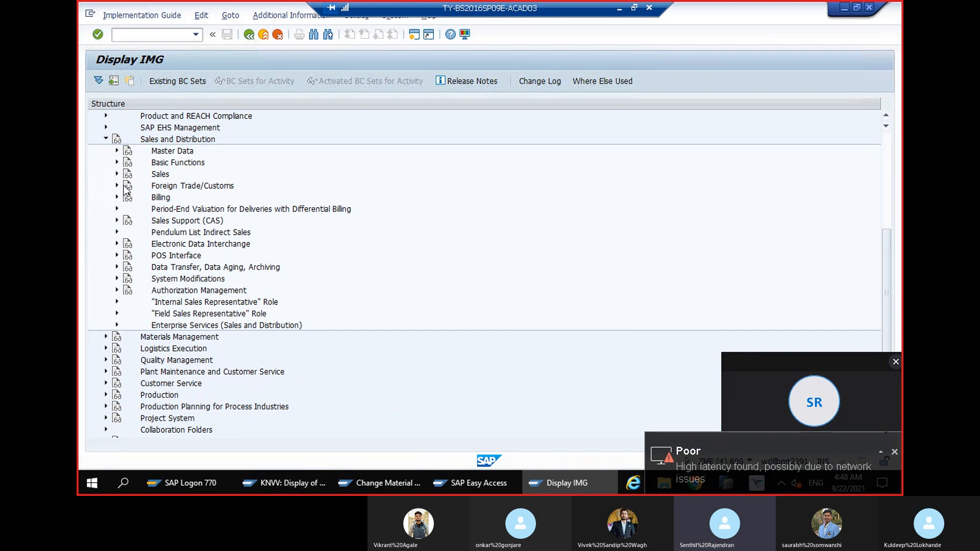
# Open the Define Item Categories activity under Sales, Sales Documents, Sales Document Item
pyautogui.click(117, 174)
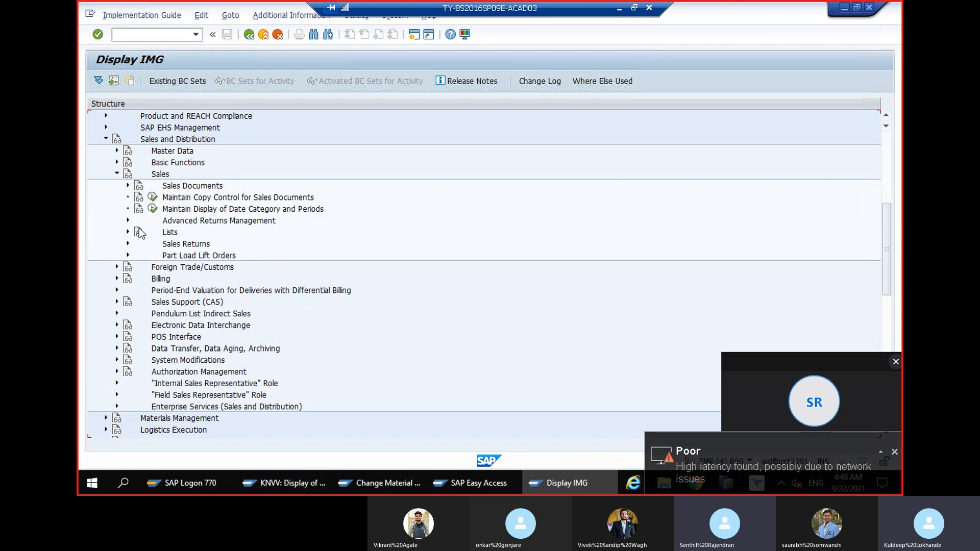
pyautogui.click(127, 185)
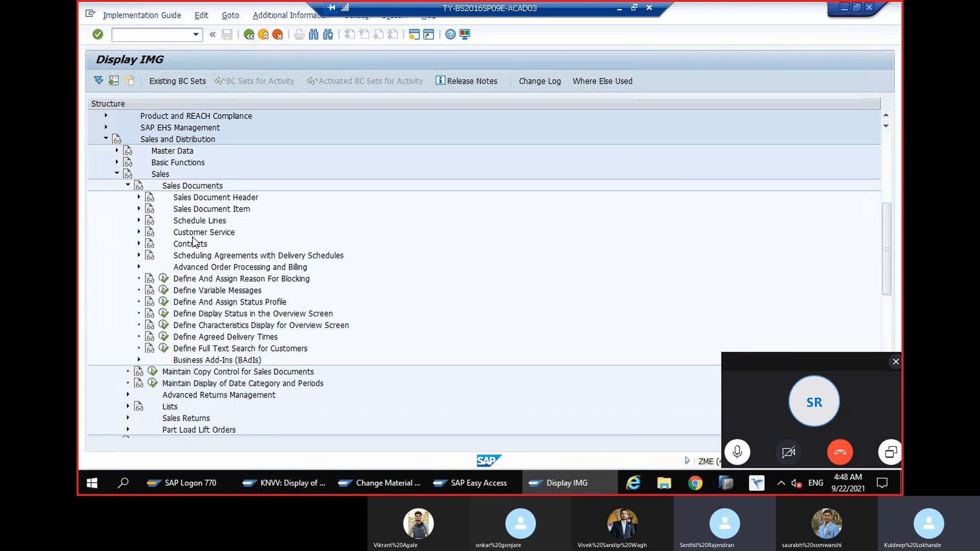
pyautogui.click(139, 209)
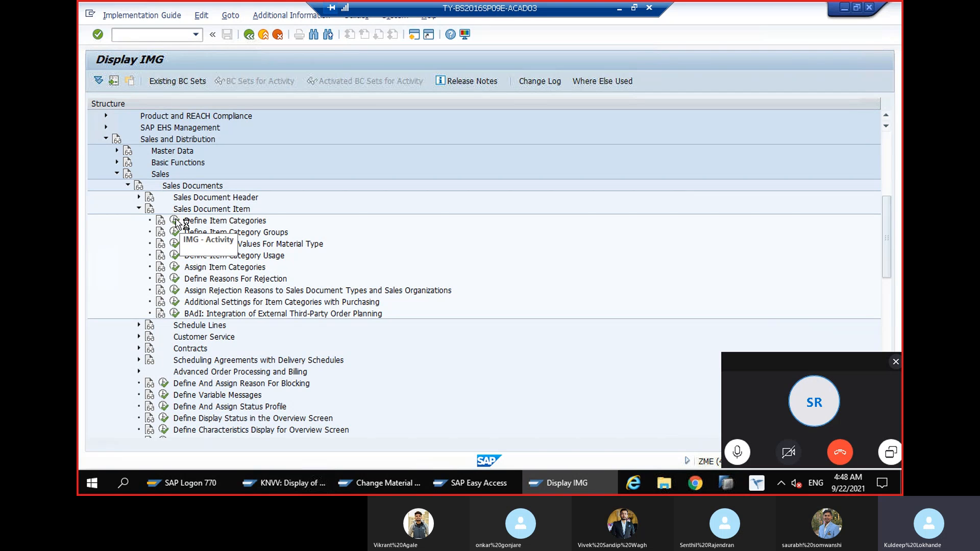
pyautogui.click(176, 221)
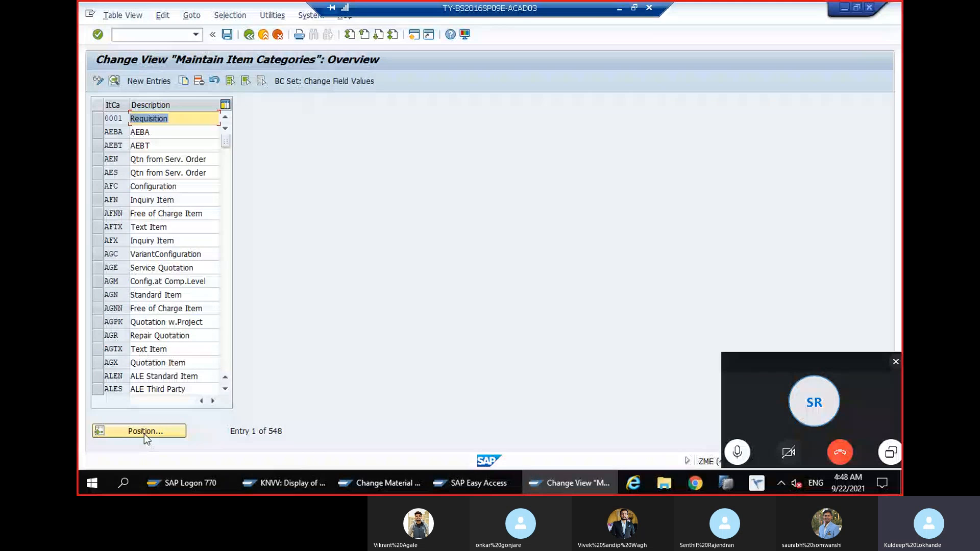
# Position the item categories table at NORM and look through the entries from there
pyautogui.click(144, 432)
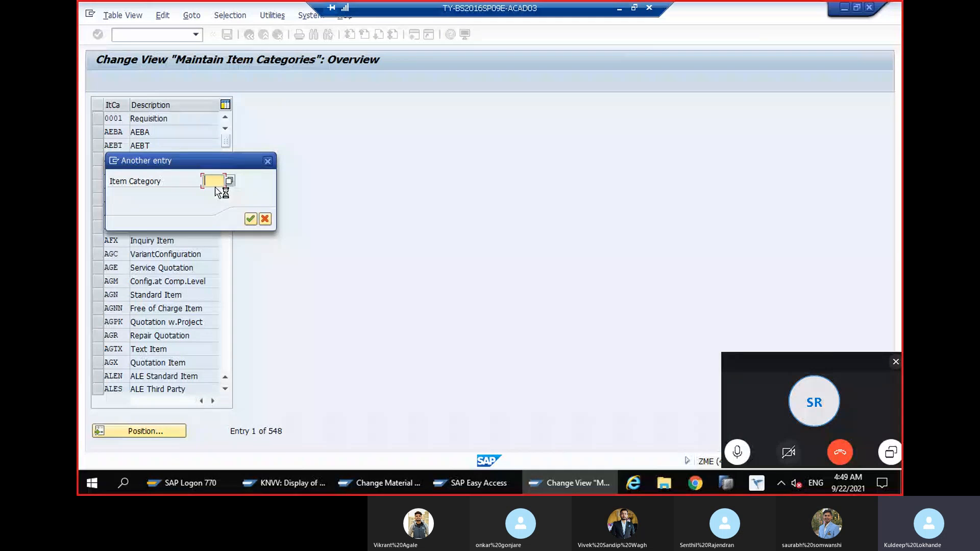
pyautogui.hotkey('ctrl', 'v')
pyautogui.press('Return')
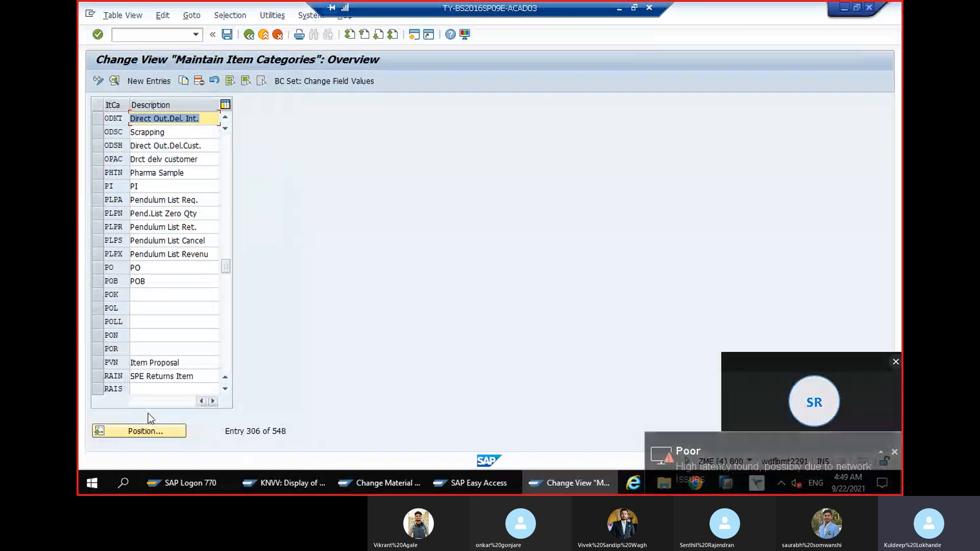
pyautogui.click(147, 432)
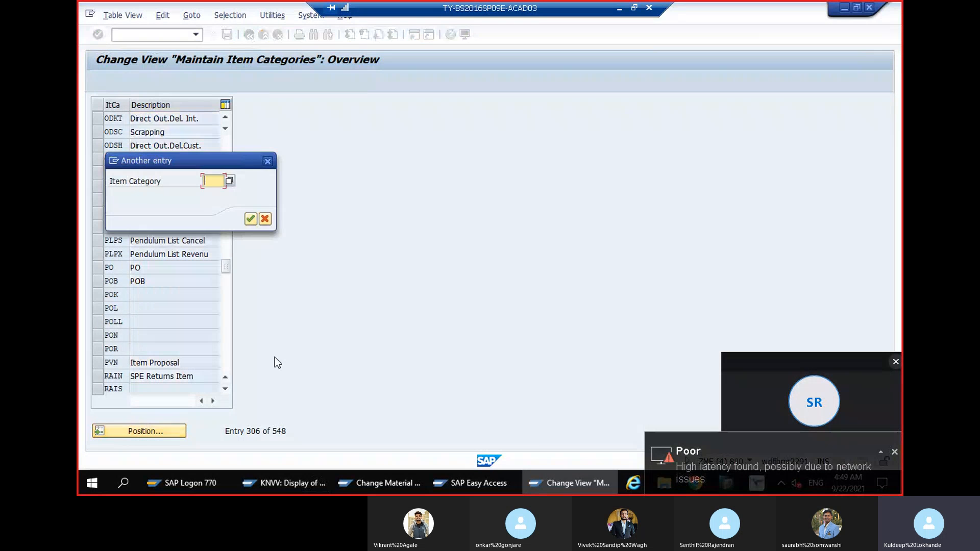
pyautogui.write('ODKT')
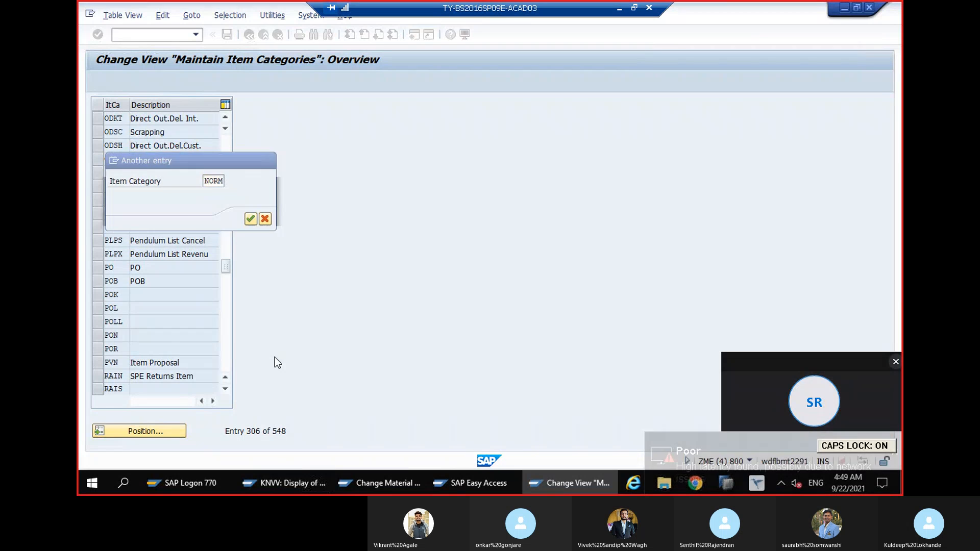
pyautogui.press('Return')
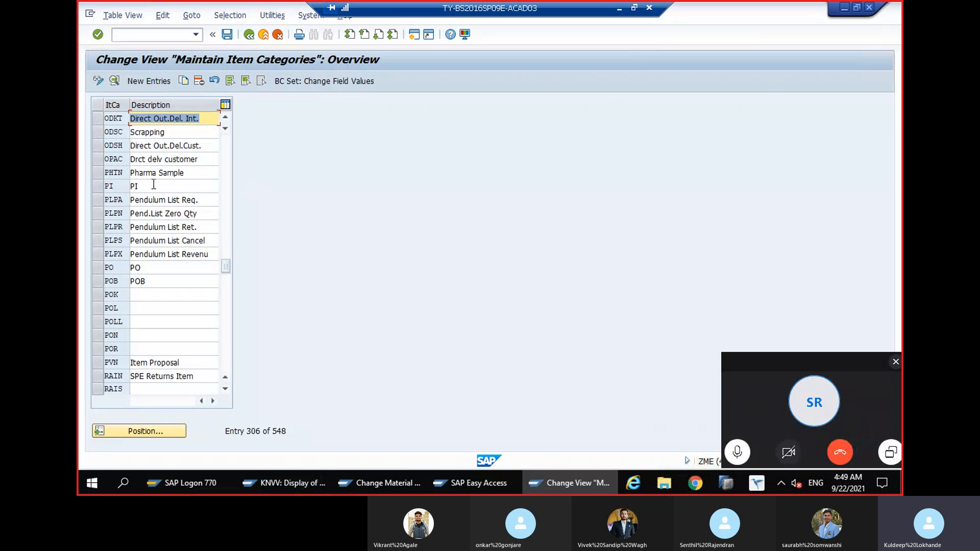
pyautogui.scroll(-4, 154, 189)
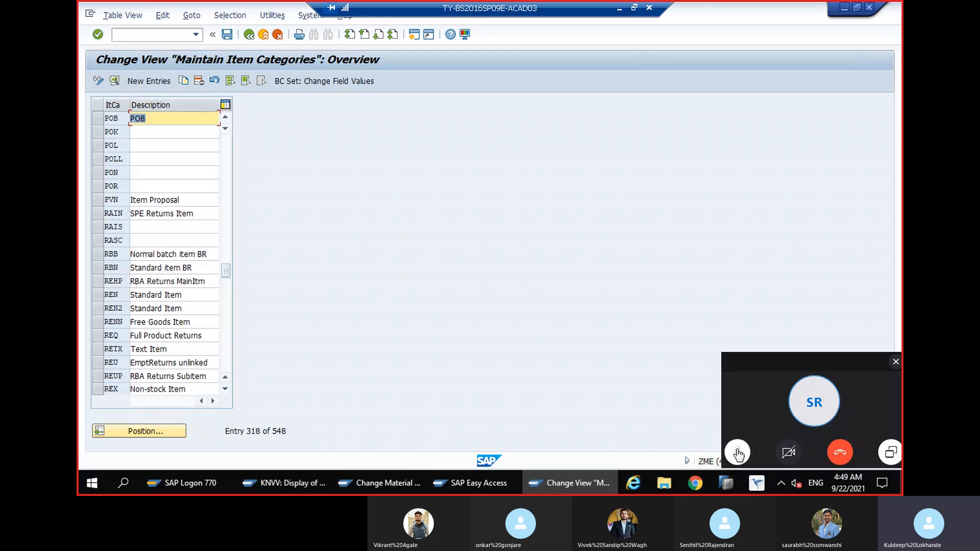
# Minimize the remote SAP session and stop sharing the screen in the Skype call
pyautogui.click(621, 9)
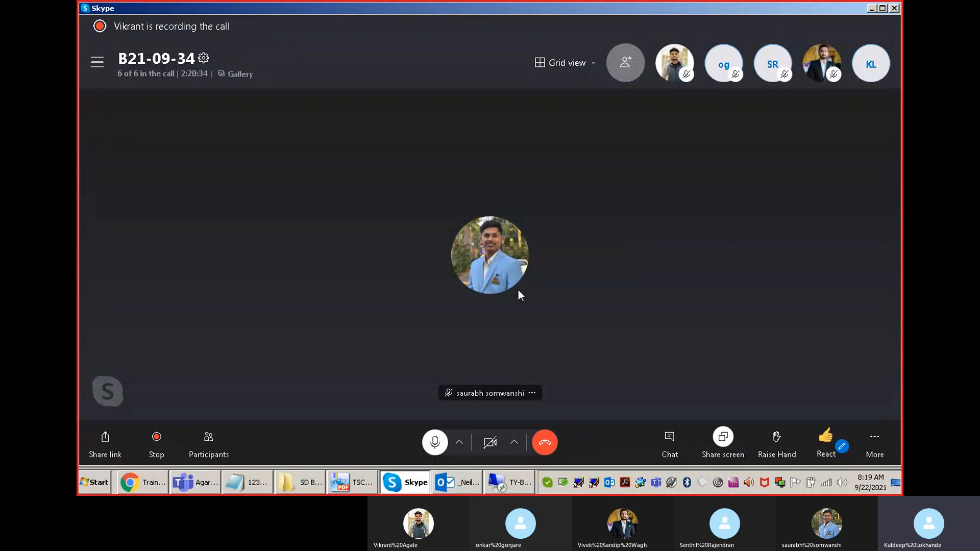
pyautogui.click(723, 439)
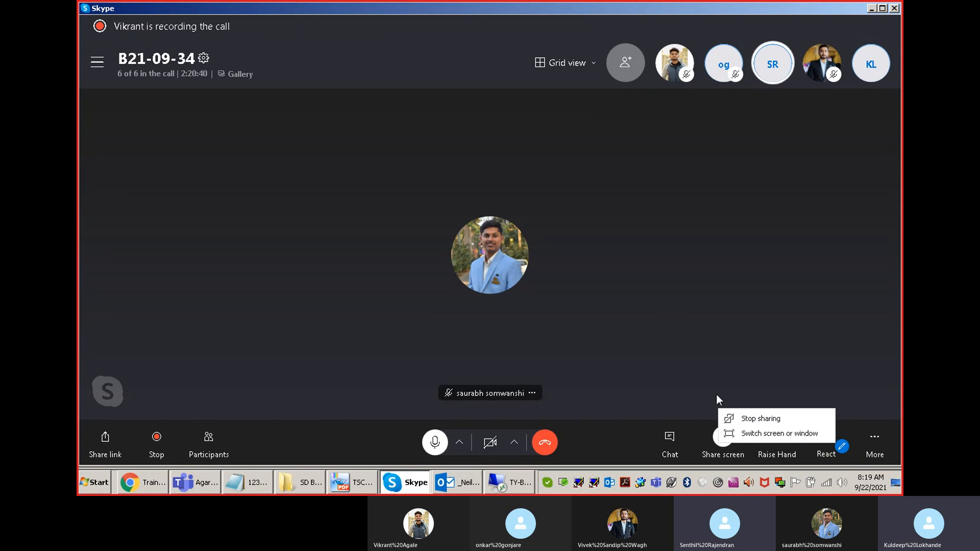
pyautogui.click(754, 420)
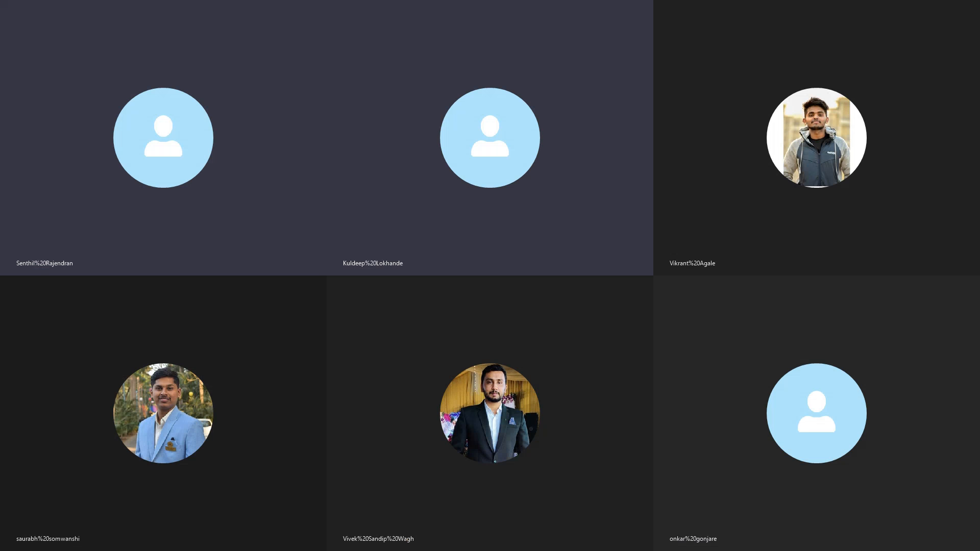